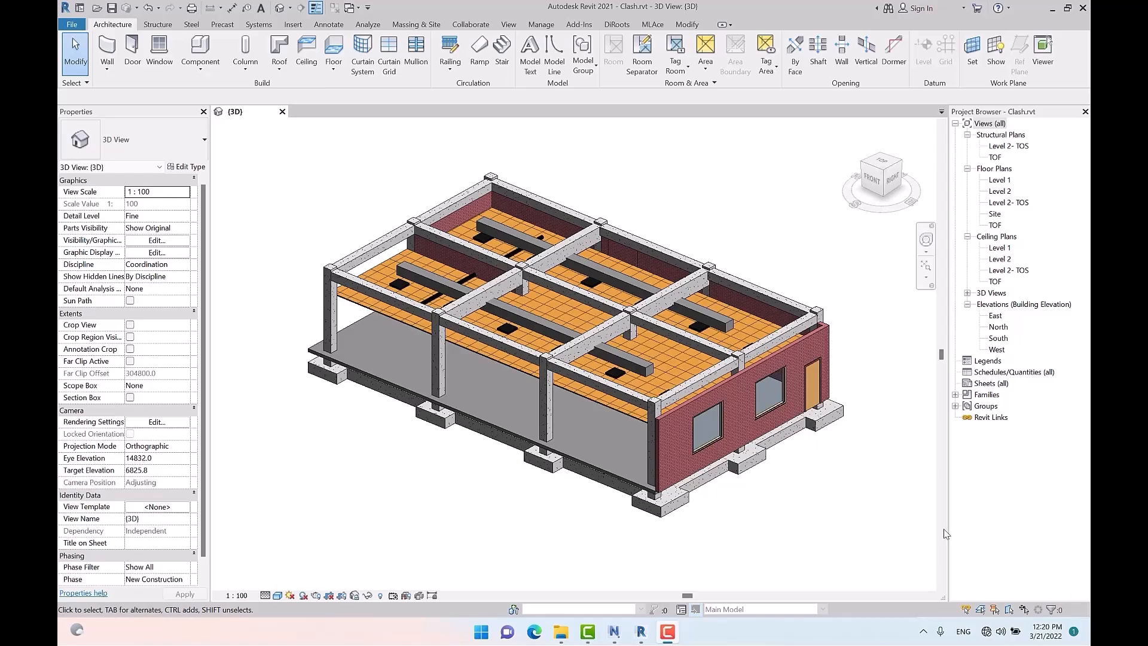
Step: Examine both buildings in 3D, focusing on how the concrete beams run relative to the ducts and pipes above the ceiling
scroll(345, 308, "down", 5)
scroll(362, 386, "up", 2)
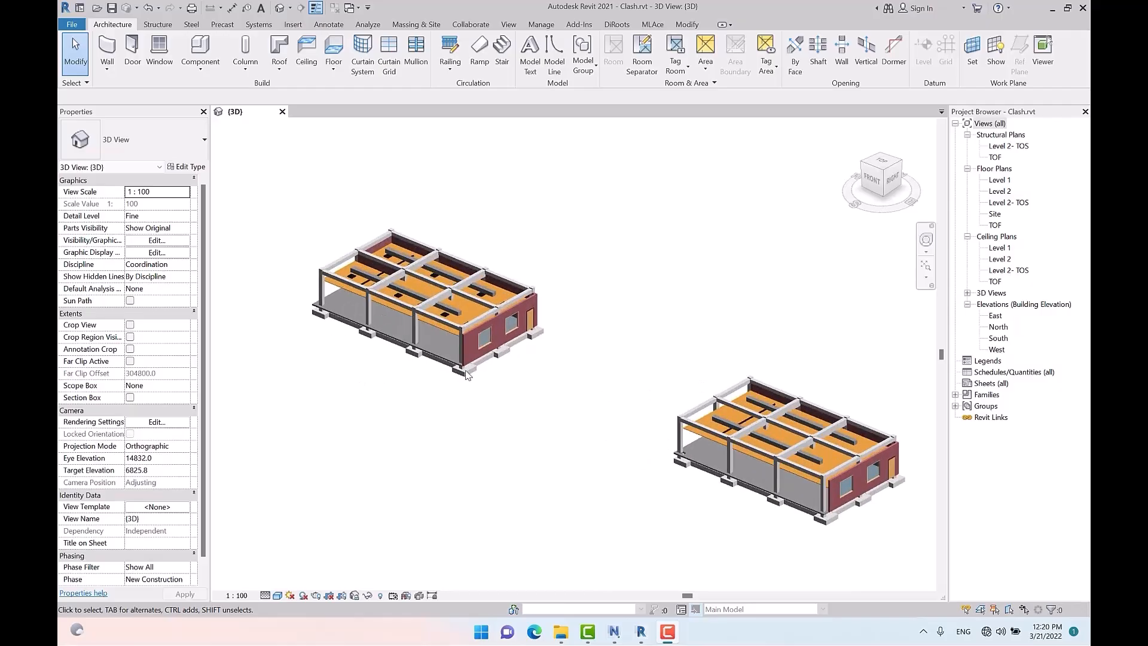
middle_click_drag(530, 487, 785, 415, "shift")
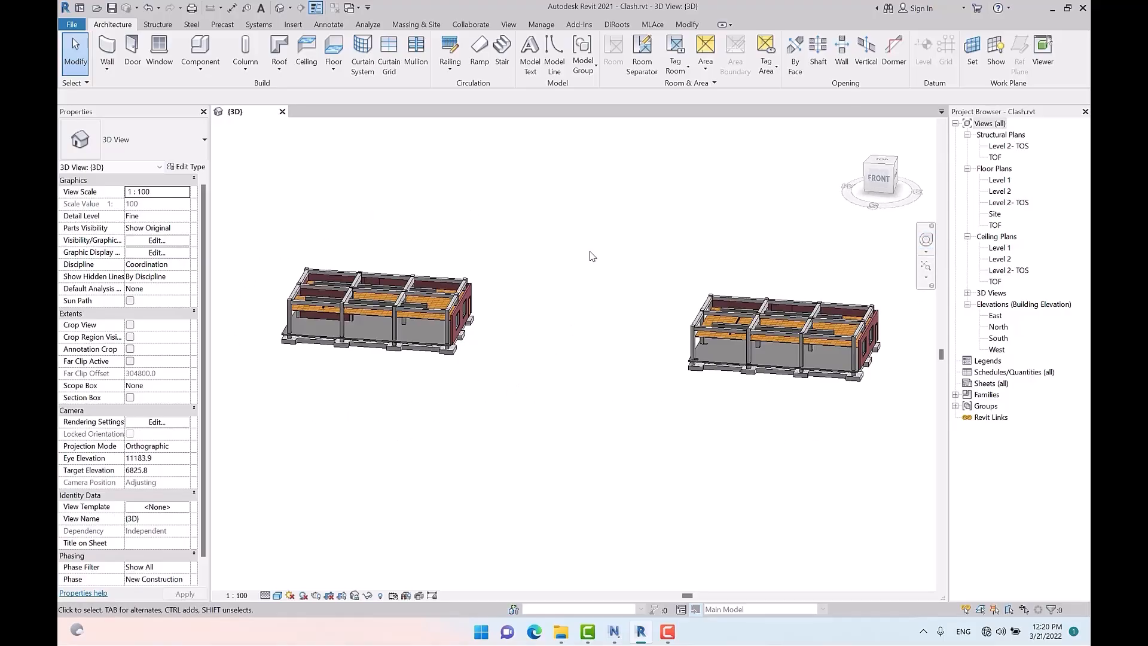
middle_click_drag(360, 336, 529, 317)
scroll(545, 281, "up", 5)
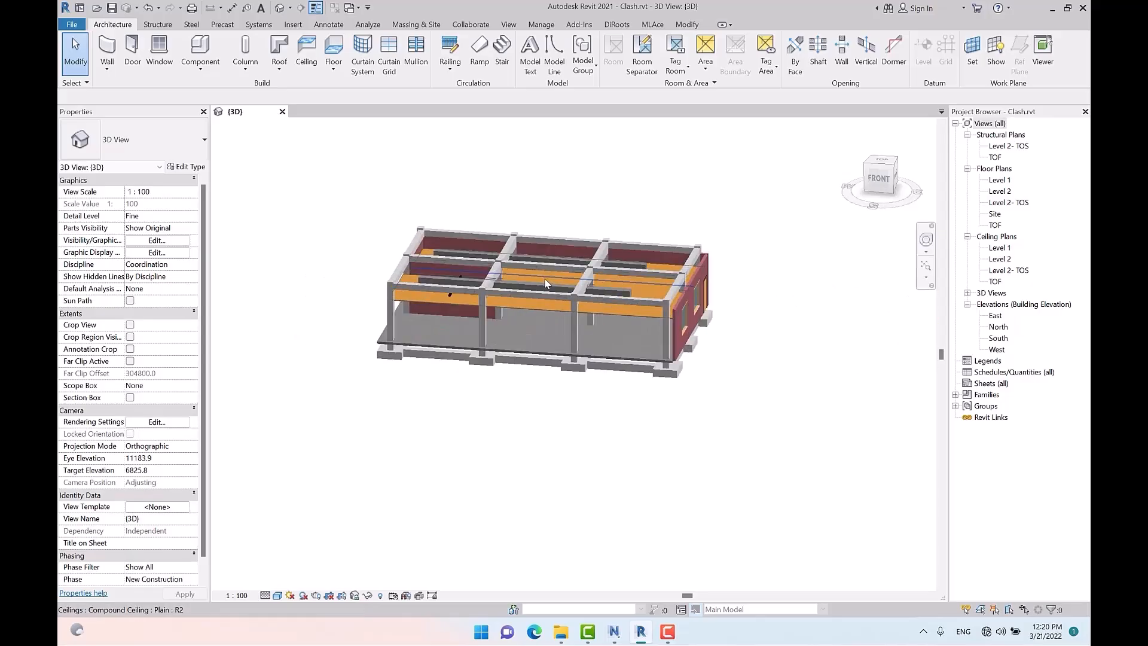
middle_click_drag(642, 274, 568, 282, "shift")
scroll(545, 281, "up", 4)
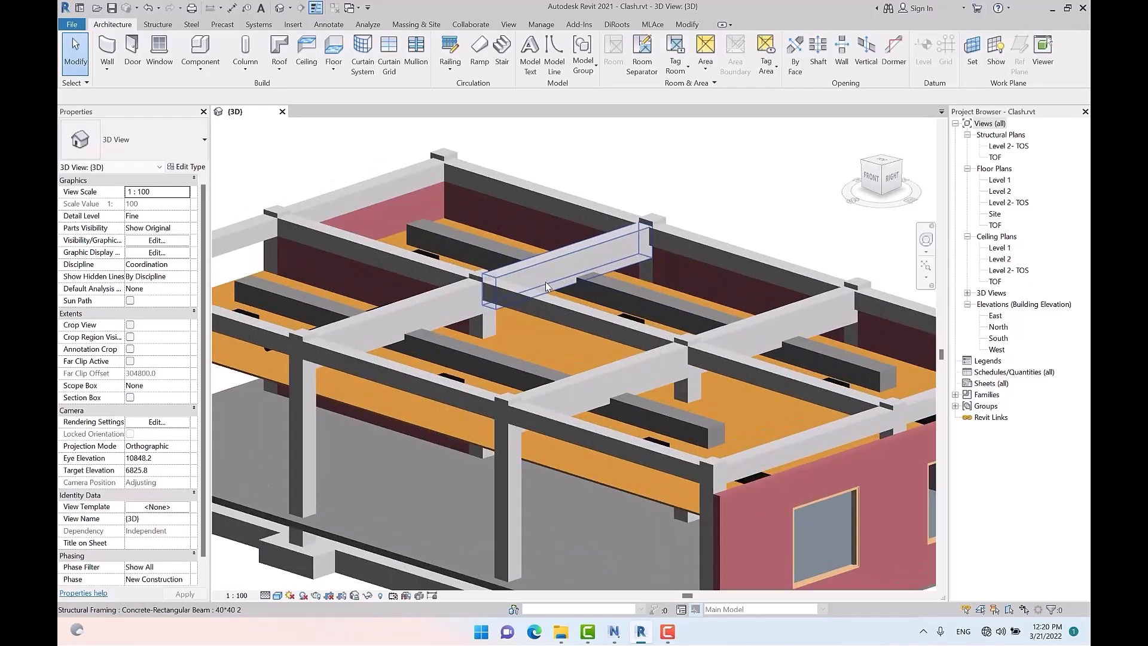
scroll(621, 256, "up", 4)
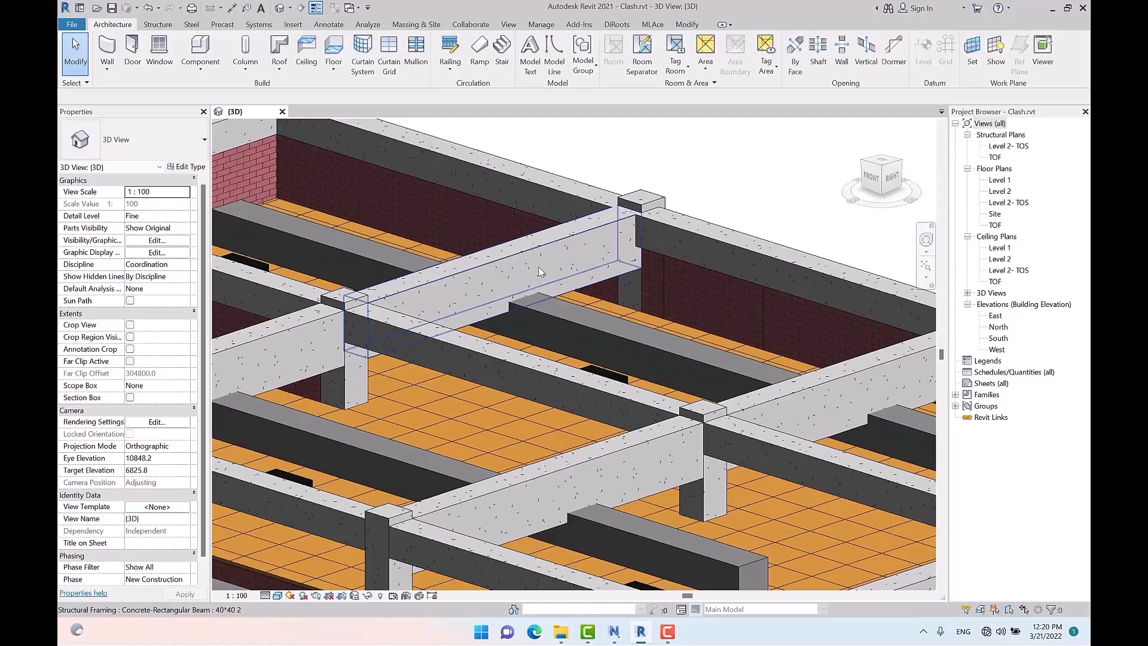
scroll(722, 220, "down", 3)
scroll(454, 317, "up", 5)
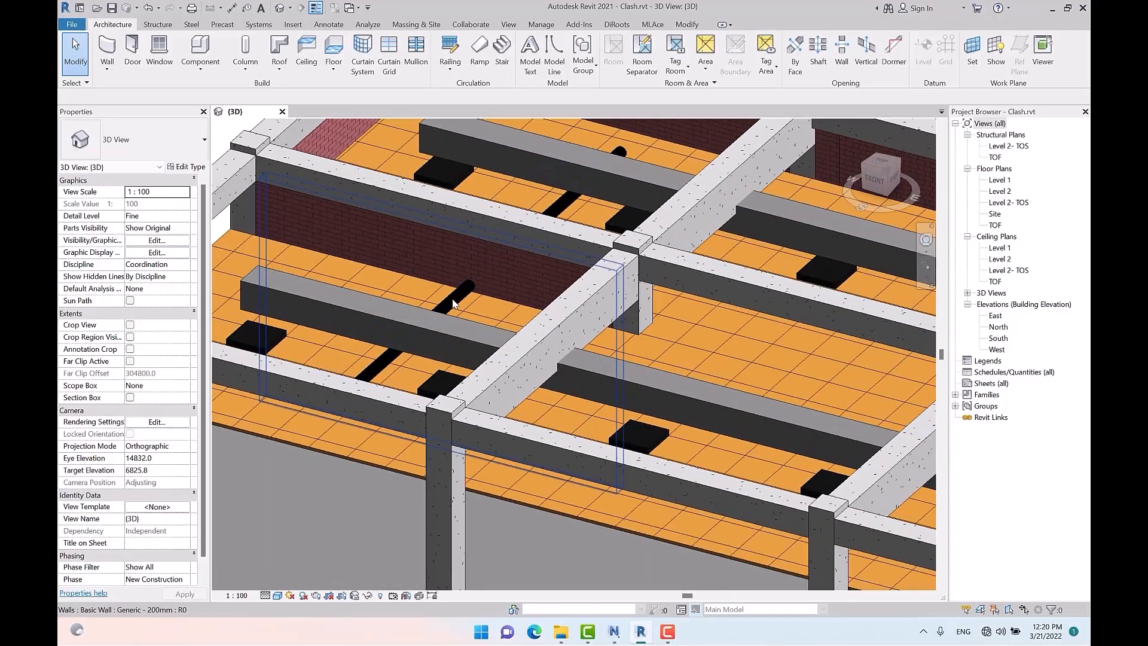
middle_click_drag(454, 317, 662, 328, "shift")
scroll(663, 328, "down", 6)
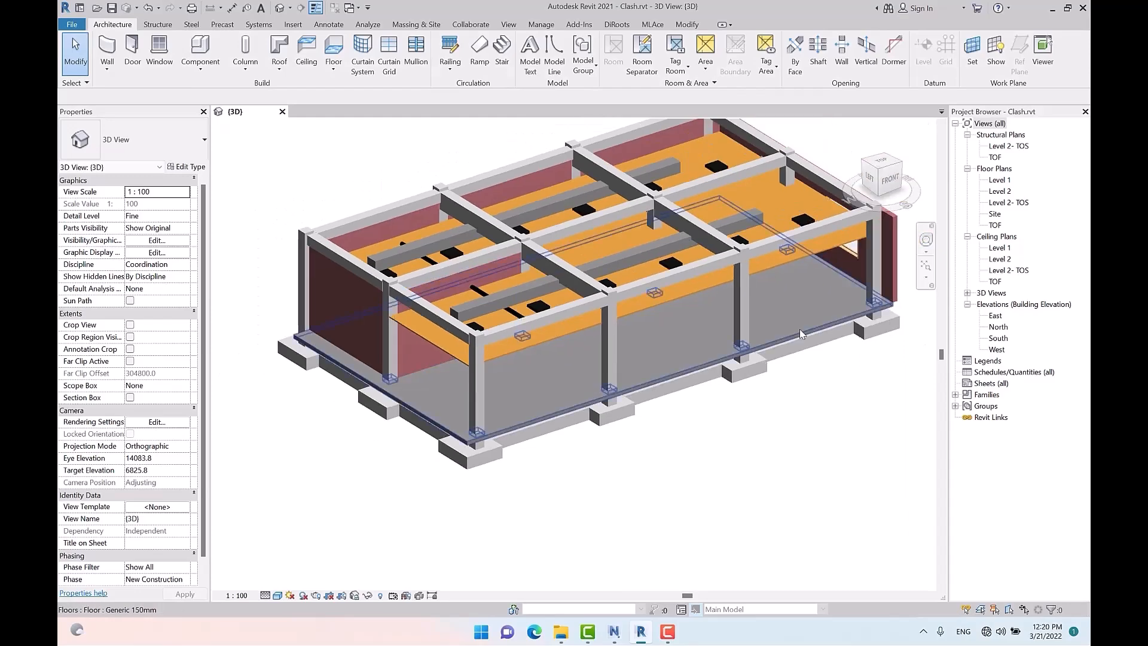
Step: Open the Level 1 floor plan and examine how the columns meet the wall along grid line A
left_click(997, 181)
double_click(997, 180)
scroll(369, 273, "up", 6)
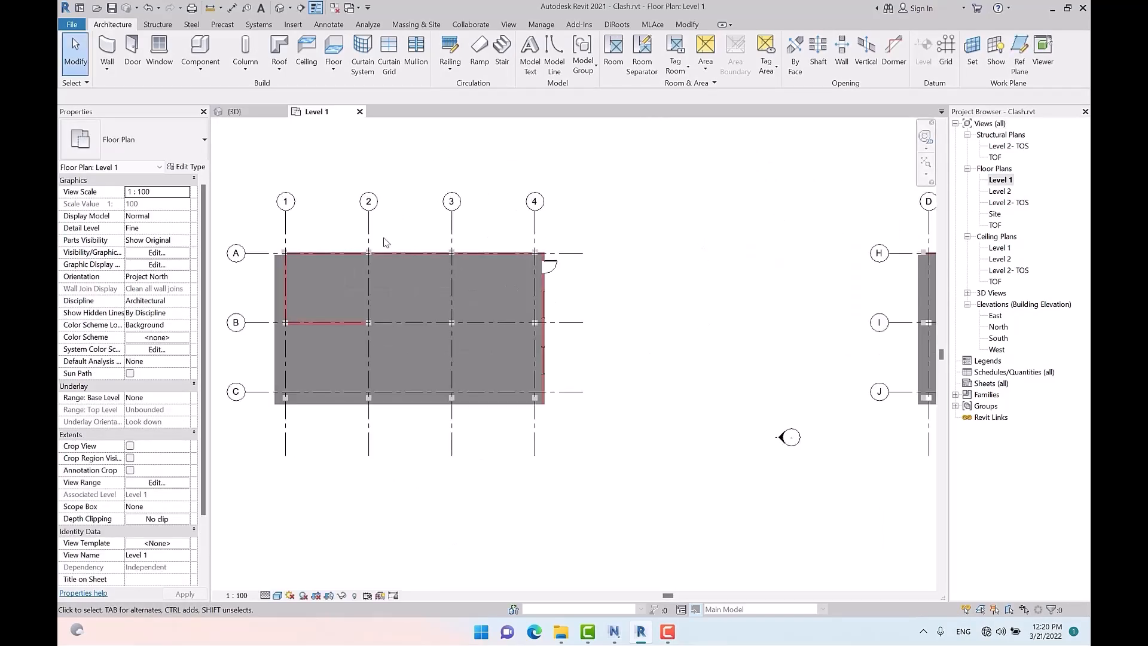
middle_click_drag(369, 274, 491, 263)
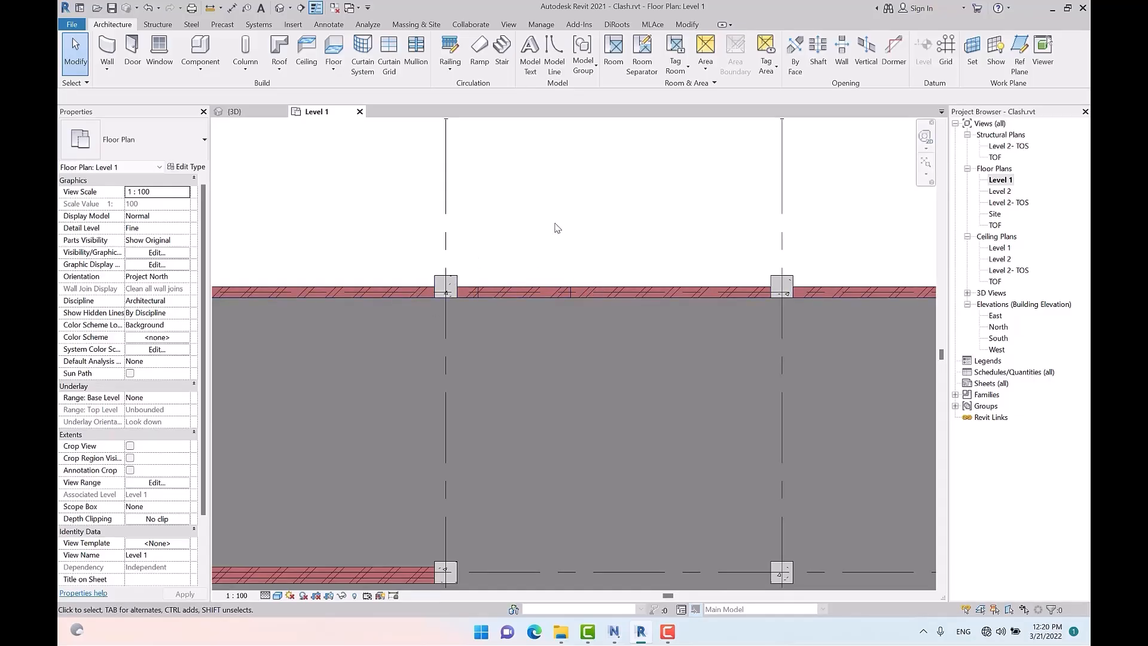
scroll(557, 228, "down", 4)
scroll(584, 239, "up", 8)
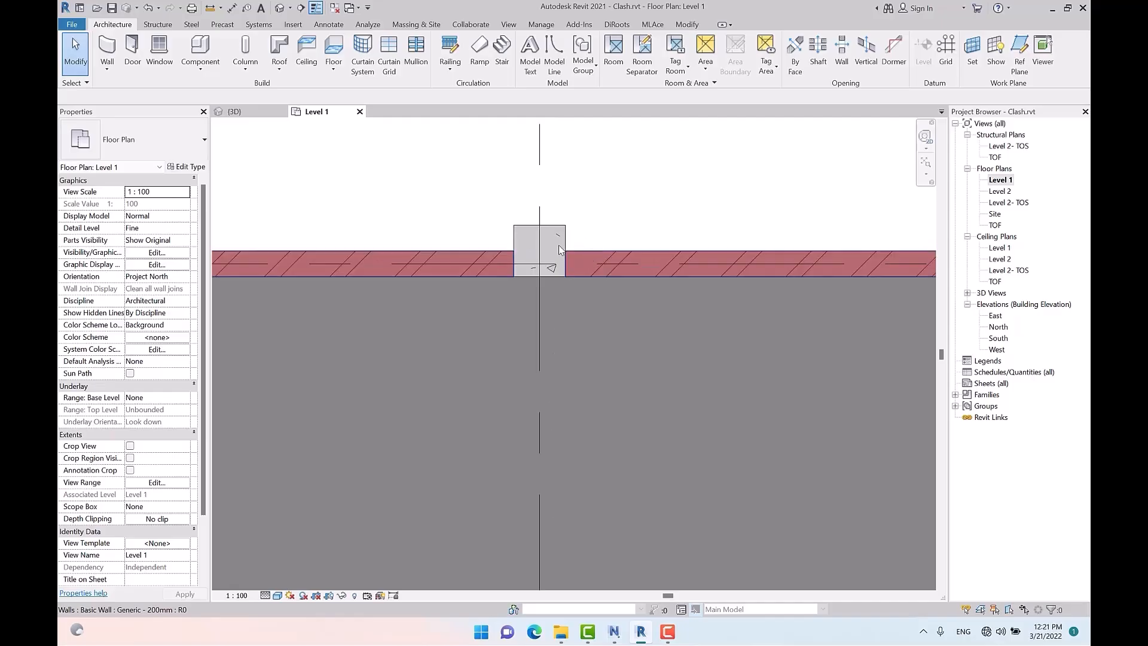
scroll(593, 259, "down", 6)
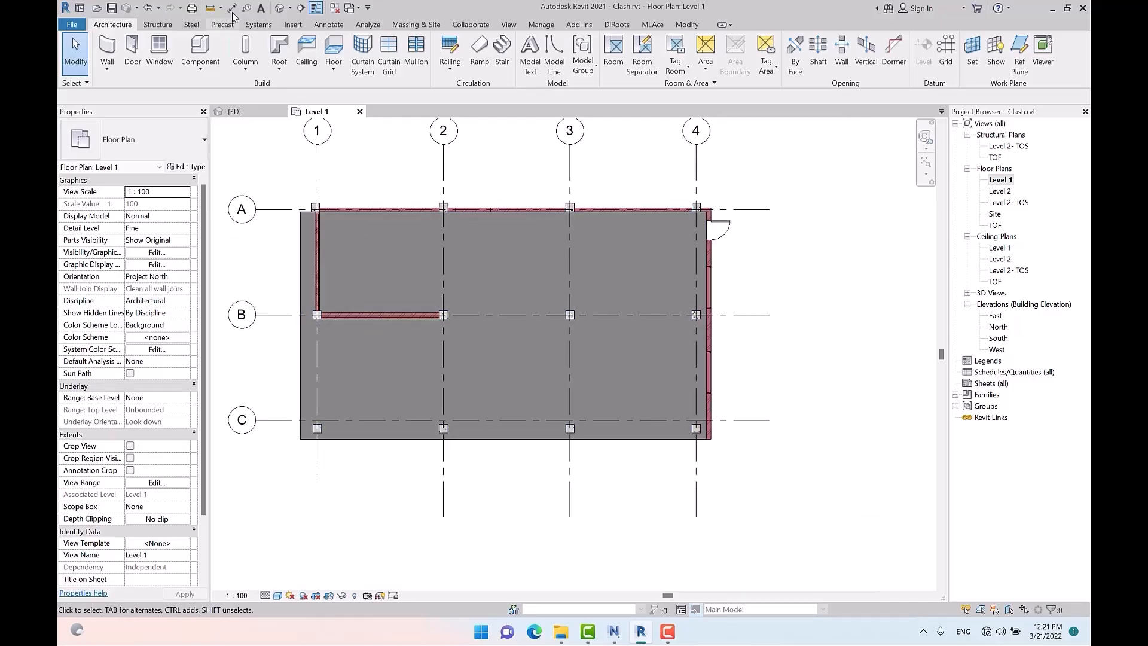
Step: Return to the 3D view and examine the ceiling, columns and foundations of the buildings from above and below
left_click(280, 8)
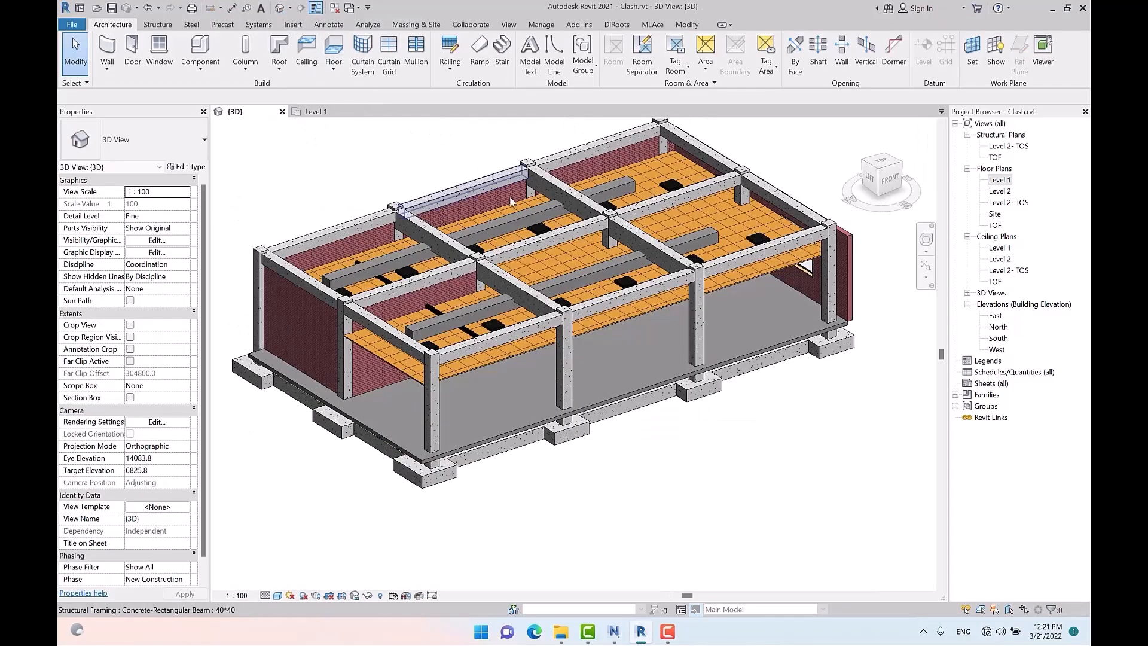
scroll(622, 269, "up", 4)
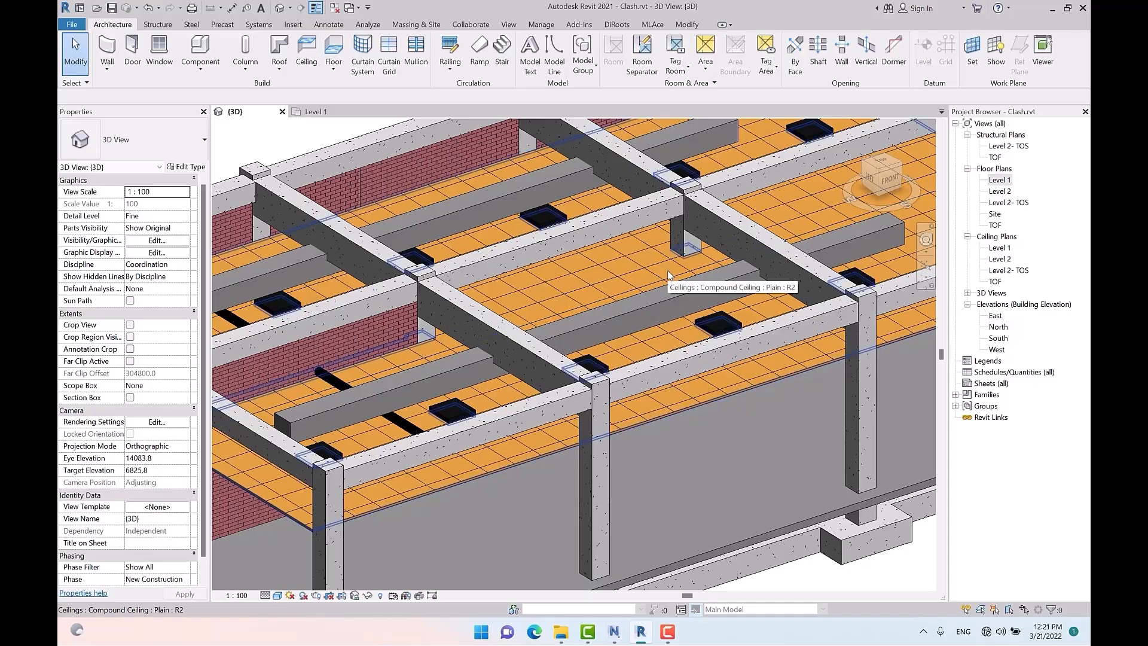
scroll(664, 263, "down", 4)
middle_click_drag(662, 252, 720, 345, "shift")
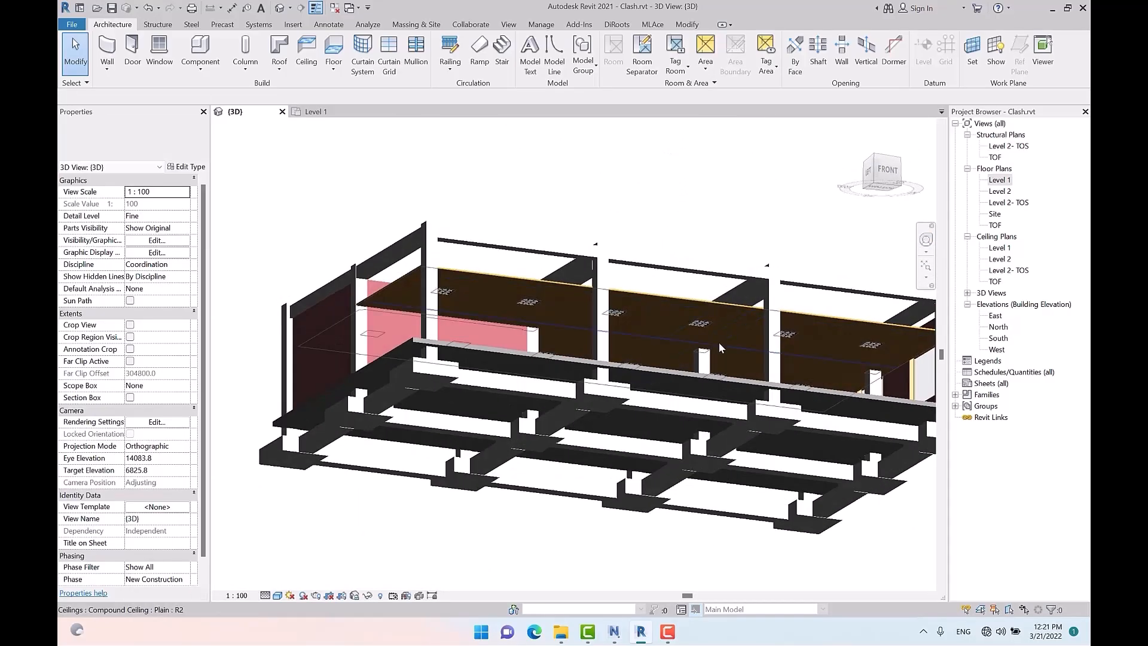
scroll(499, 283, "down", 4)
middle_click_drag(572, 257, 389, 461, "shift")
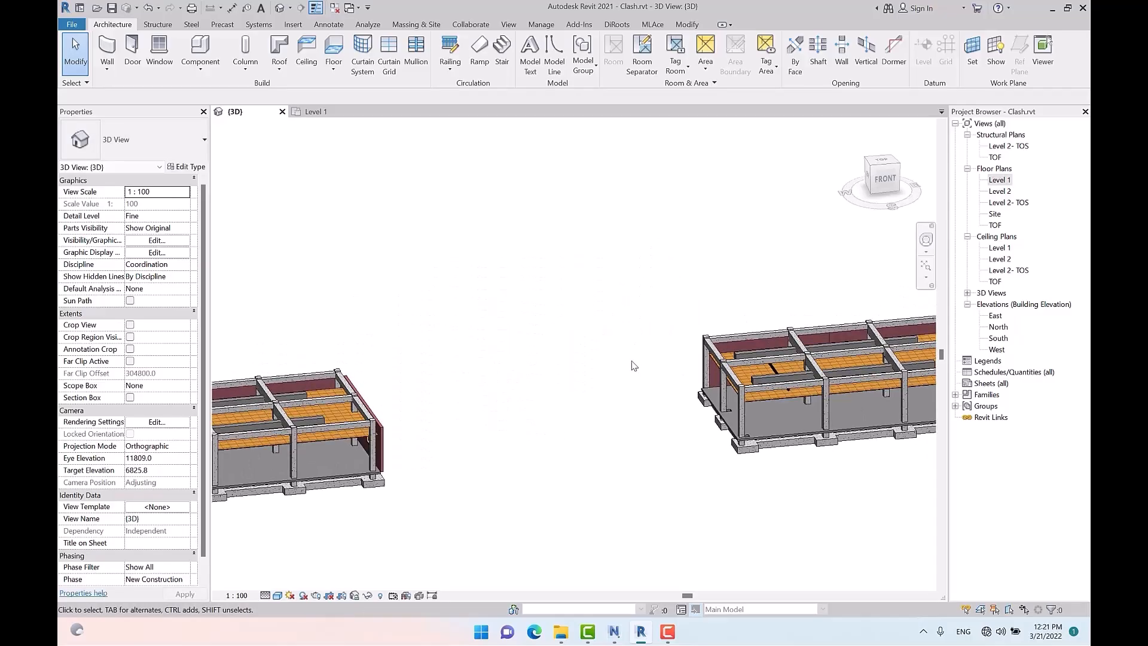
scroll(626, 326, "down", 4)
middle_click_drag(663, 352, 445, 395)
scroll(792, 385, "up", 1)
middle_click_drag(792, 385, 604, 413, "shift")
Step: Duplicate the brick end wall with the door and two windows in the same place, deleting the instances that cut nothing
scroll(569, 383, "up", 6)
left_click(568, 382)
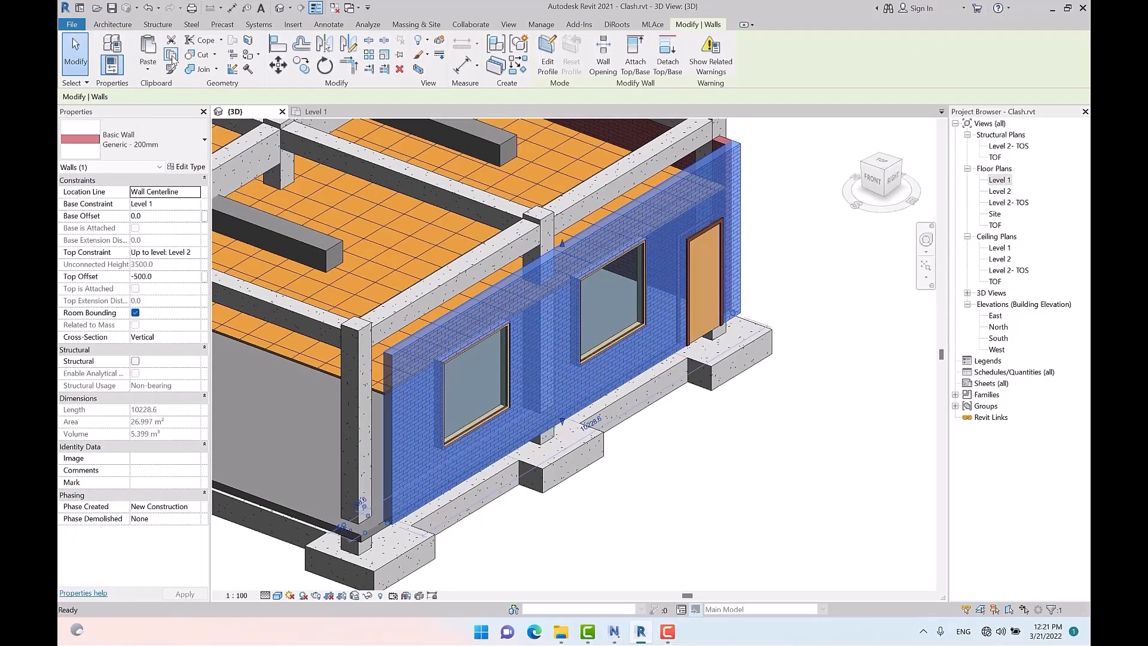
left_click(147, 68)
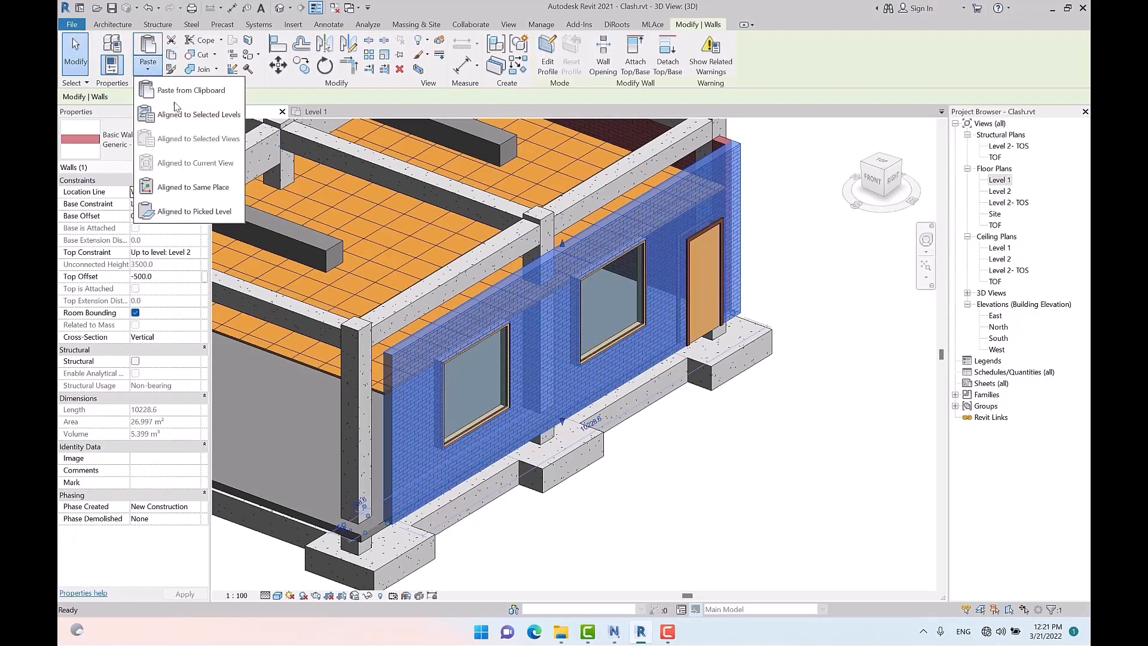
left_click(214, 189)
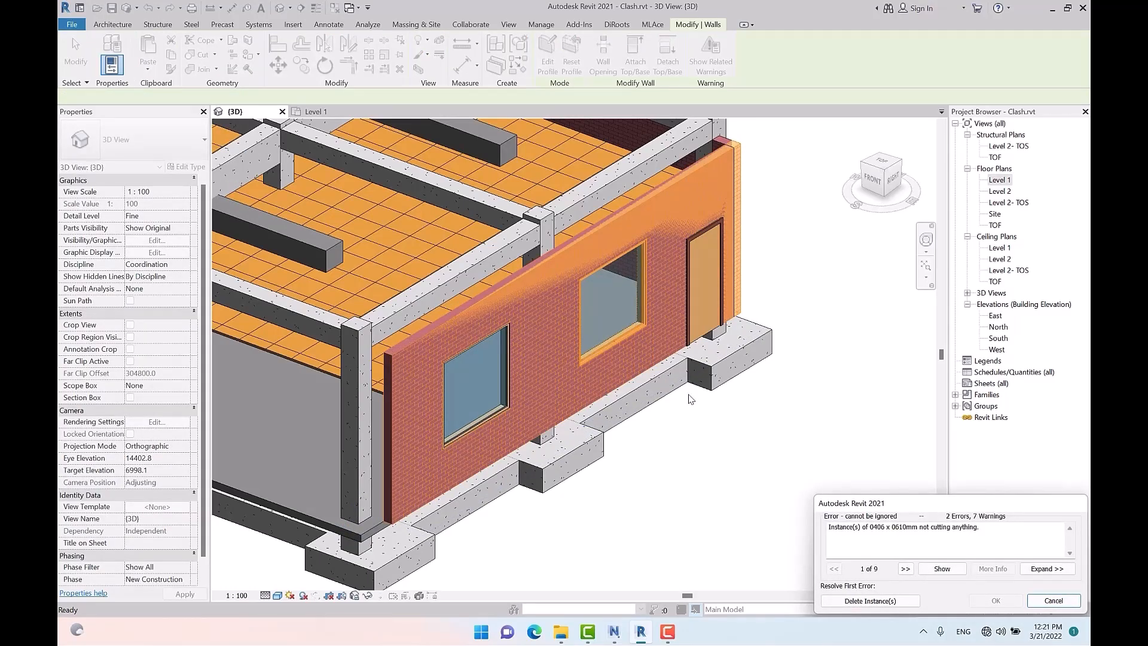
left_click(861, 601)
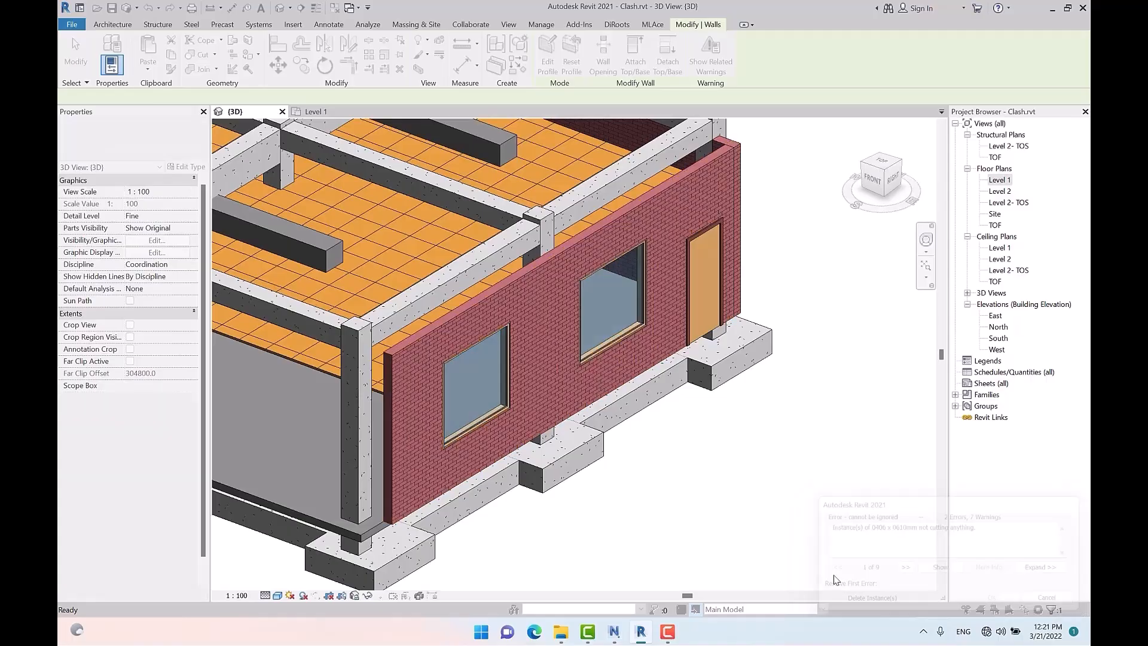
Step: Try deleting the window nearest the door from the duplicated end wall, and undo the deletion
left_click(534, 367)
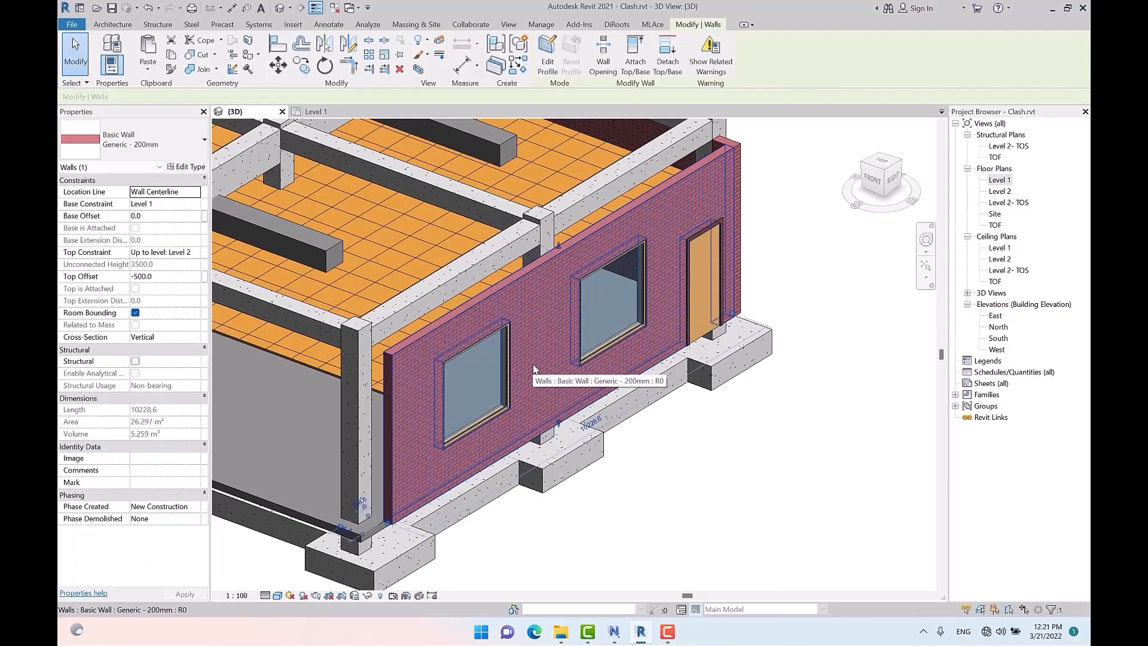
left_click(615, 329)
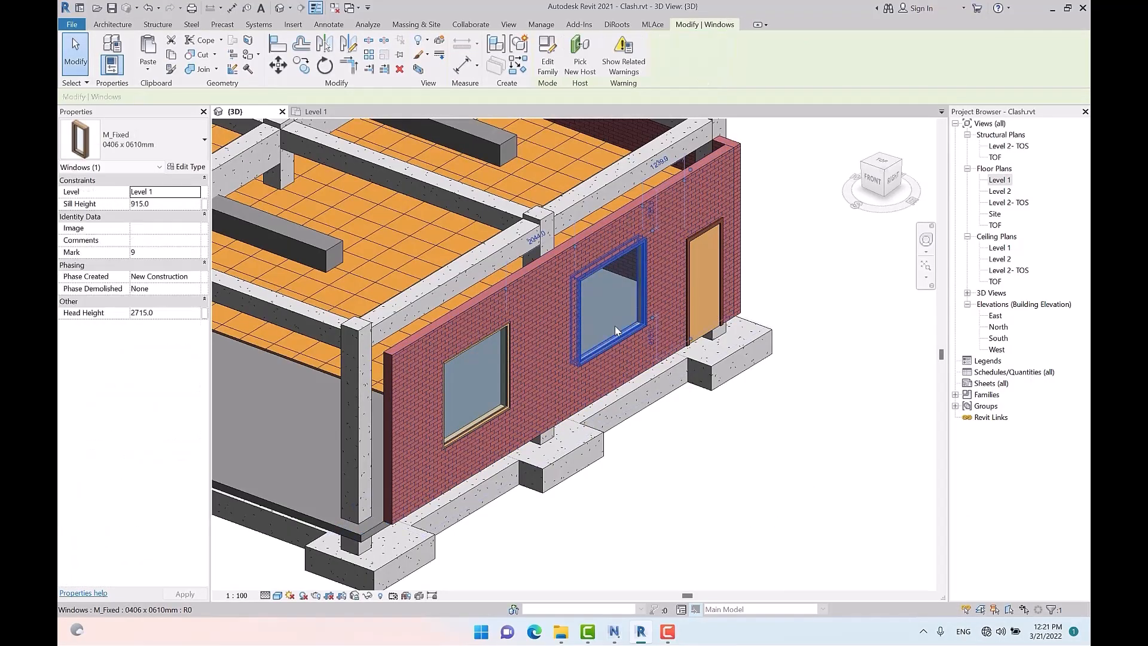
key("Delete")
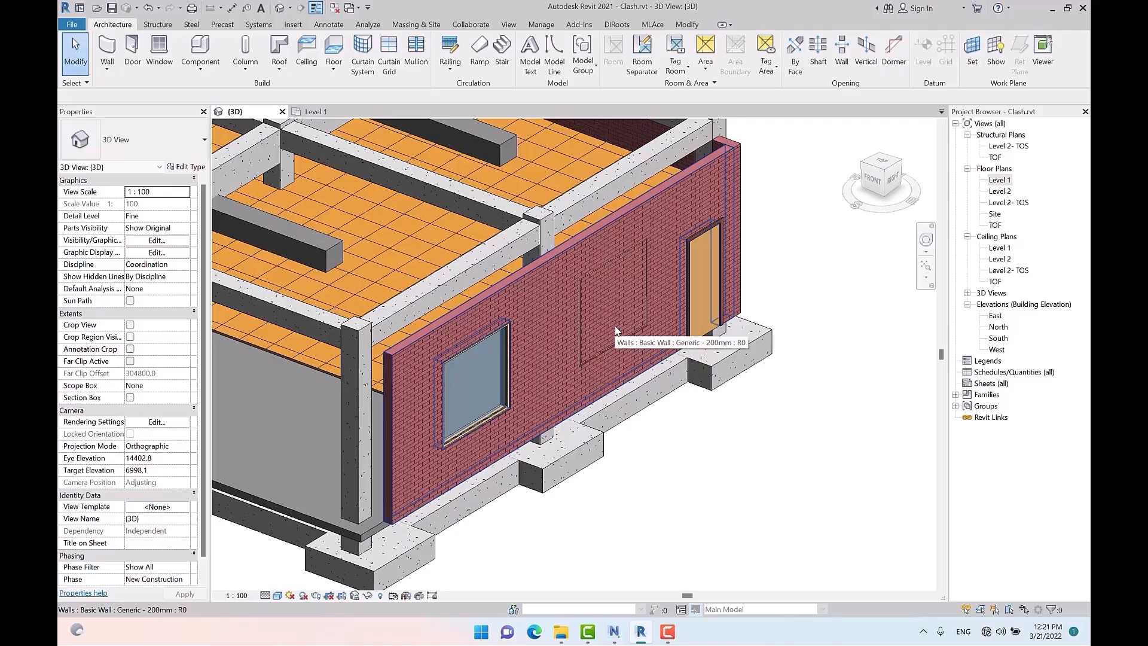
key("ctrl+z")
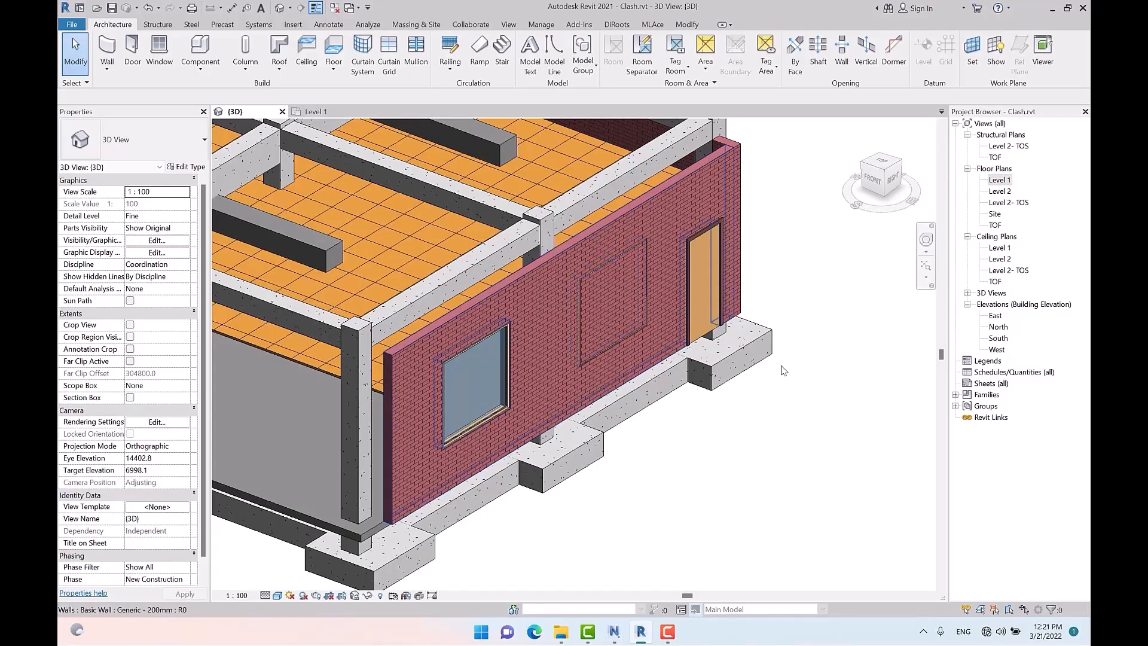
Step: Inspect the building's interior brick walls in 3D from the end opposite the door wall
scroll(712, 233, "down", 2)
scroll(753, 248, "down", 5)
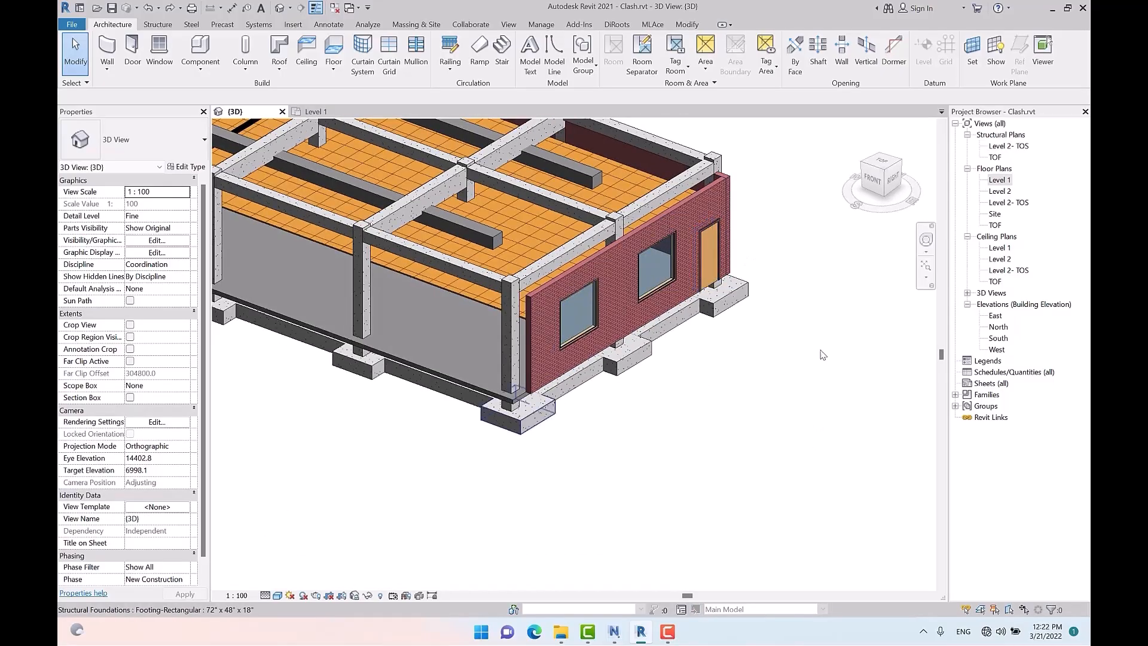
middle_click_drag(835, 379, 441, 460, "shift")
scroll(441, 460, "up", 2)
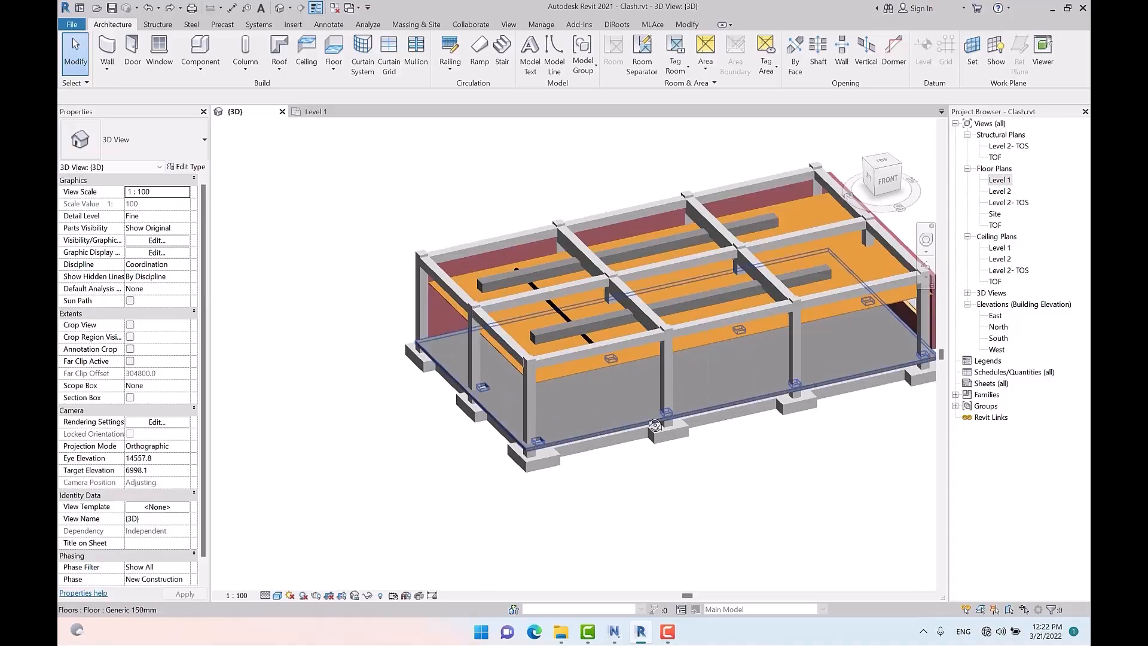
middle_click_drag(665, 388, 694, 399, "shift")
scroll(798, 326, "down", 5)
scroll(508, 371, "up", 5)
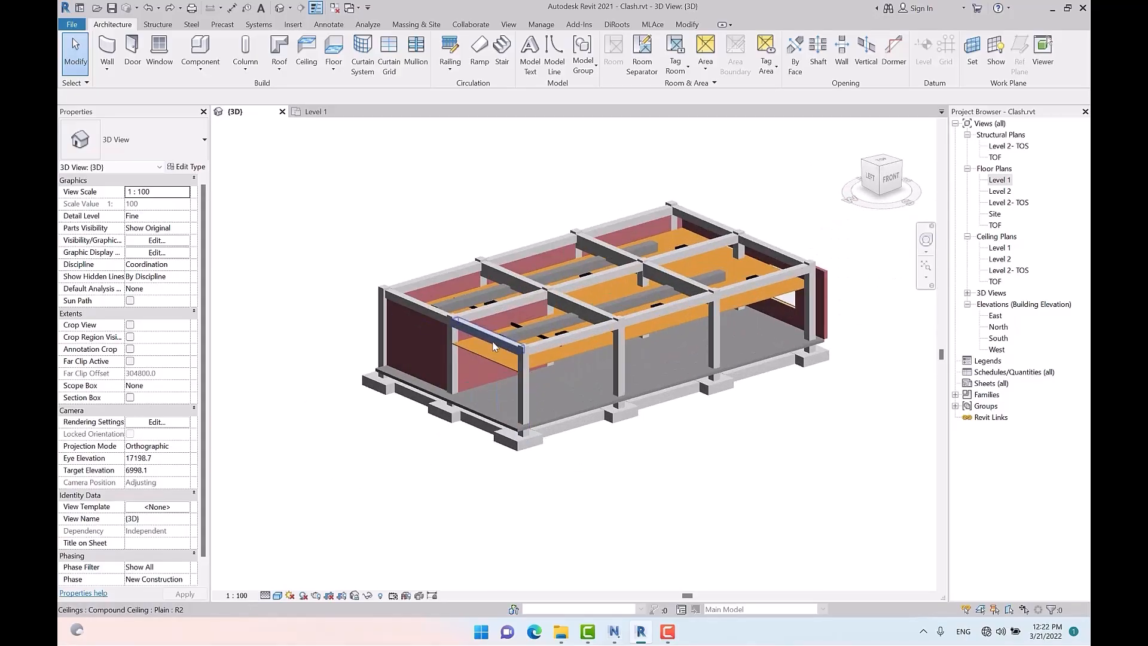
Step: Open the Level 1 floor plan and inspect the coinciding Generic - 200mm and Generic - 90mm Brick walls along grid line 1
double_click(1000, 180)
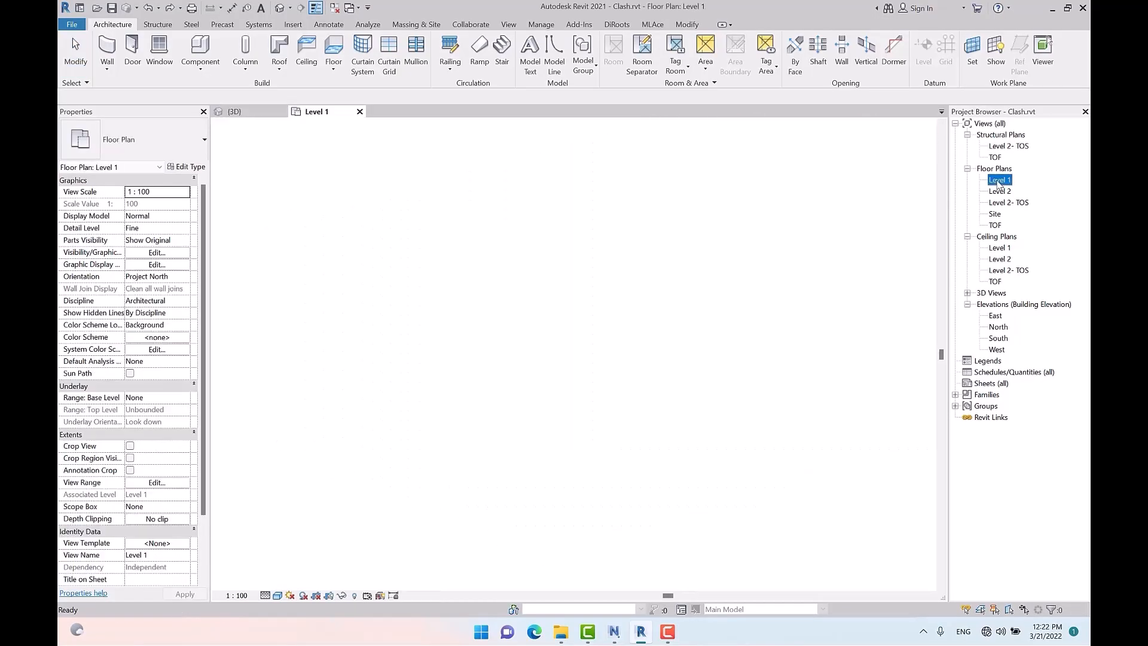
scroll(698, 298, "down", 1)
scroll(438, 232, "up", 5)
scroll(467, 314, "up", 8)
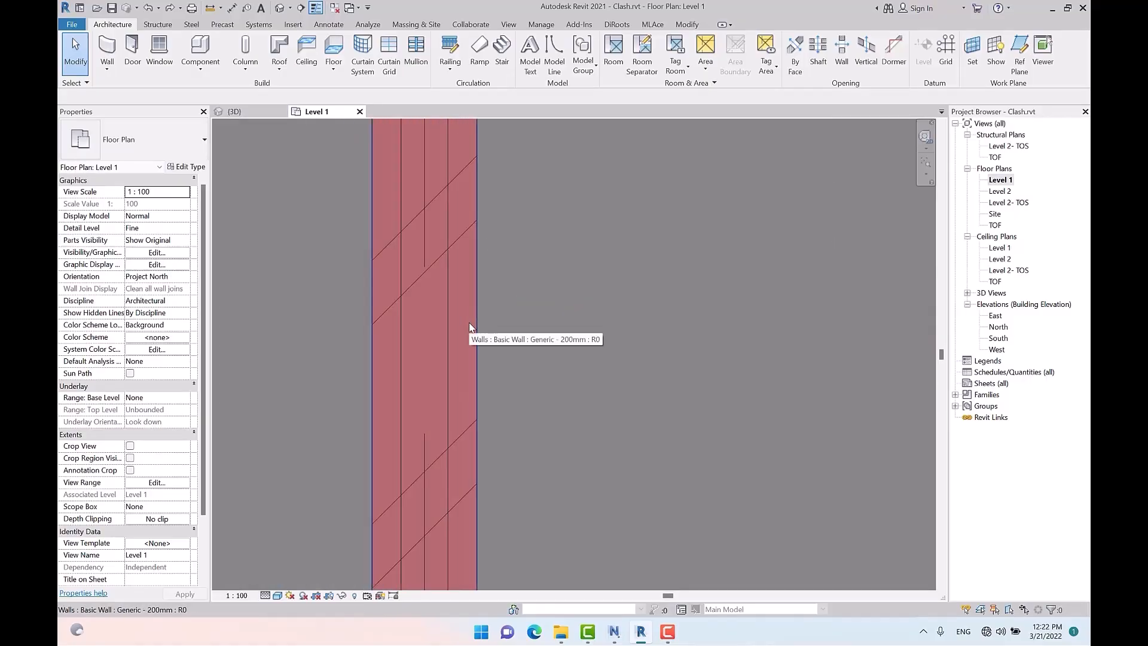
left_click(469, 323)
key("Escape")
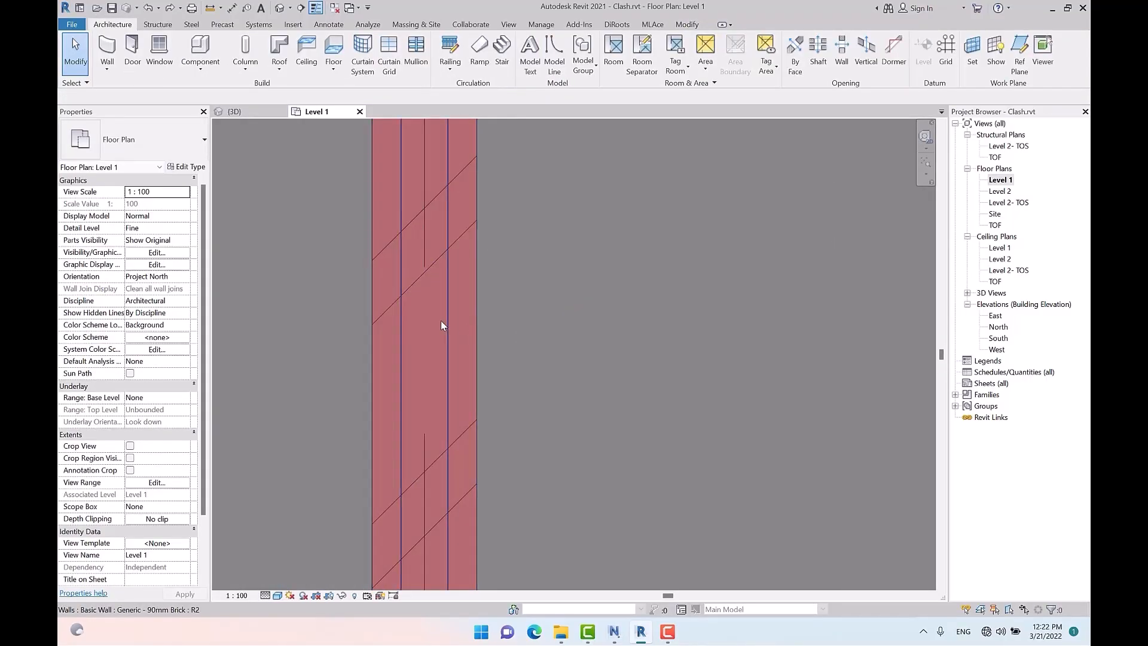
left_click(447, 326)
scroll(409, 314, "down", 5)
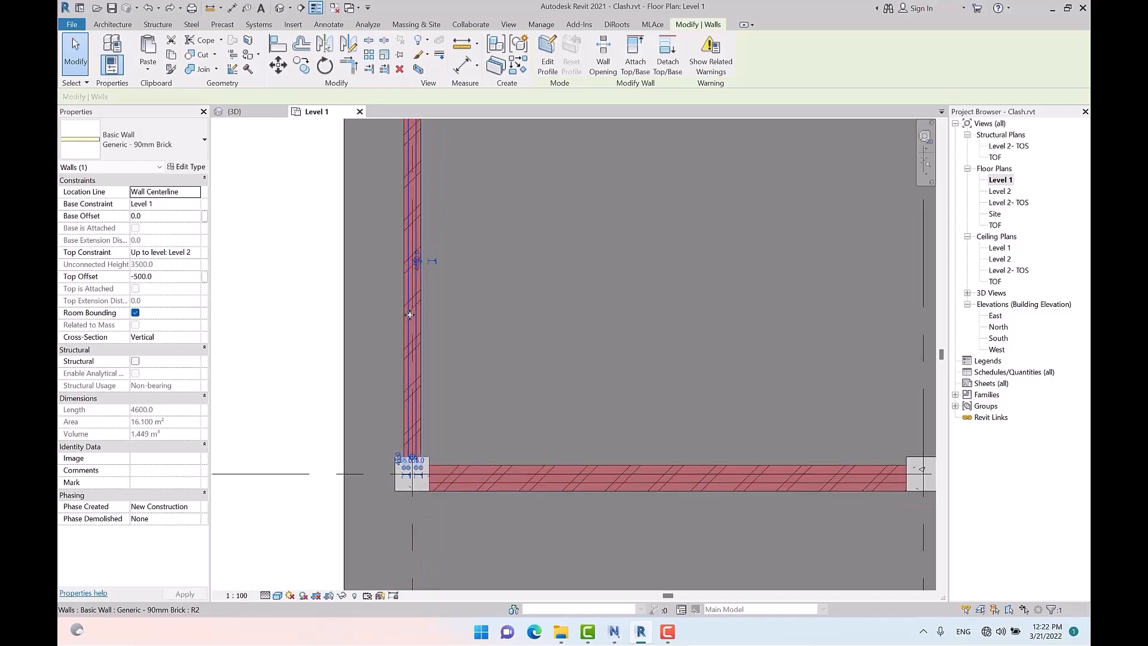
key("Escape")
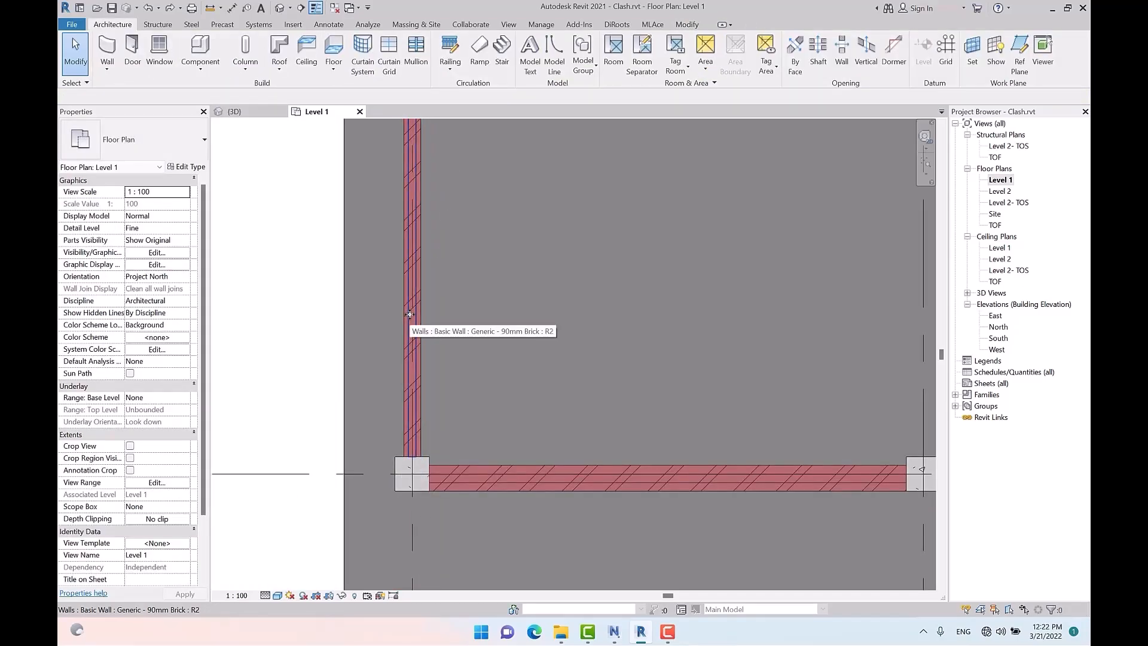
Step: Examine the coinciding walls along grid line B up to the column at grid 2, and return to the 3D view
scroll(475, 359, "up", 5)
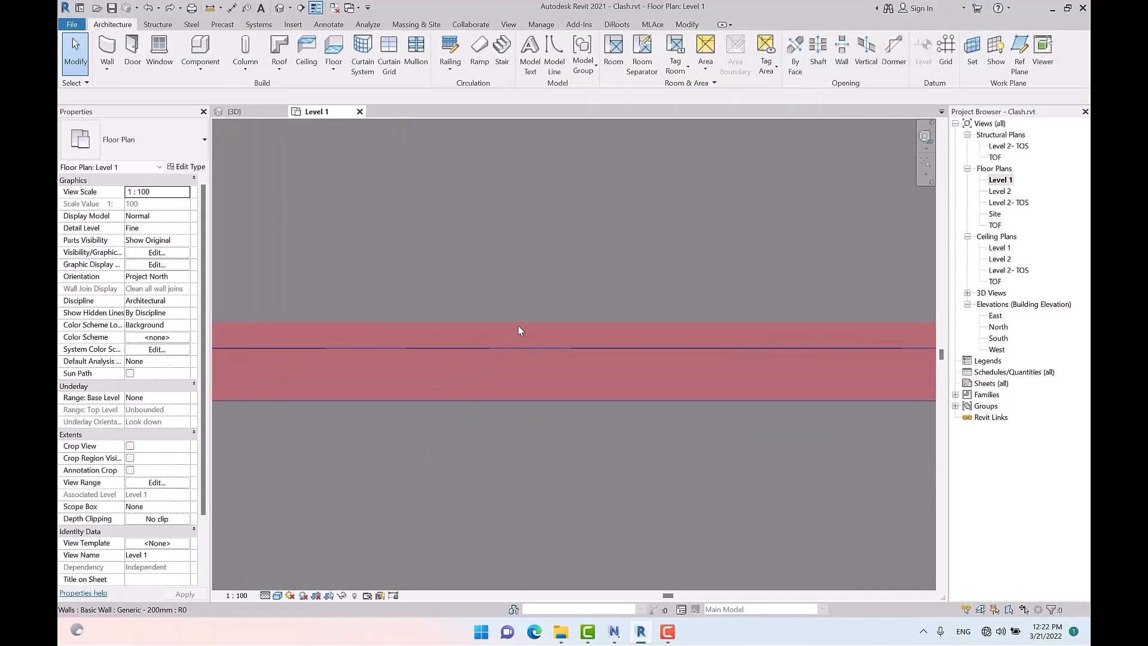
scroll(519, 327, "down", 4)
middle_click_drag(838, 344, 358, 379)
scroll(880, 381, "up", 3)
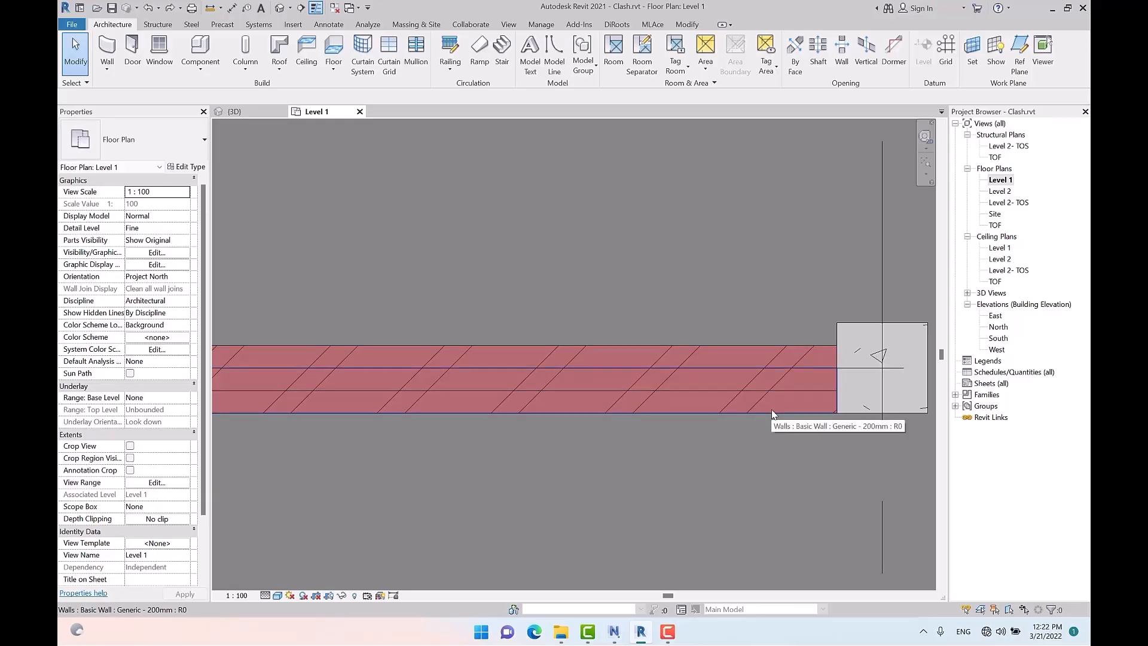
scroll(512, 379, "down", 10)
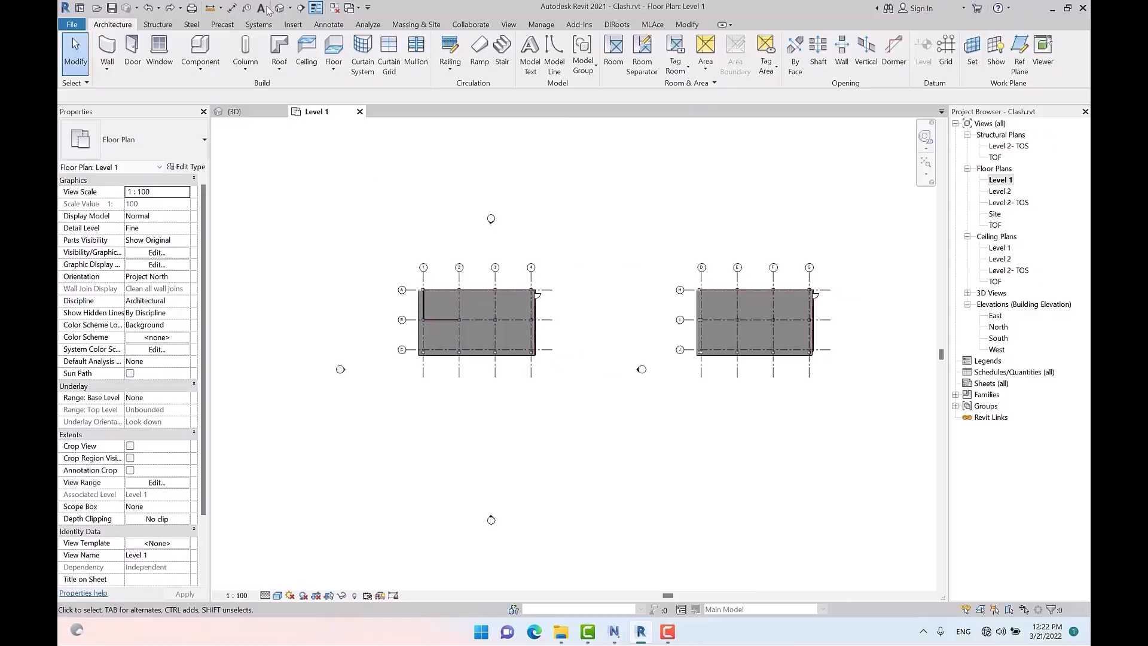
left_click(279, 7)
scroll(445, 356, "down", 3)
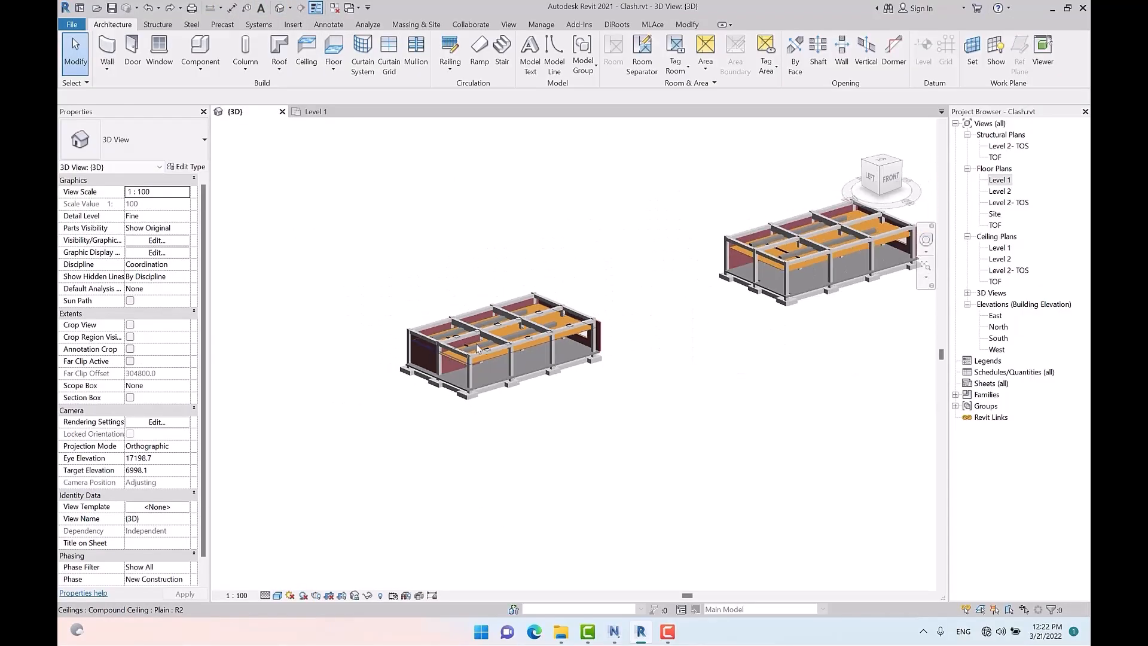
Step: Select the upper part of the building without the dark end wall and filter the selection to Ducts and Structural Framing (Girder)
middle_click_drag(476, 343, 434, 369, "shift")
middle_click_drag(834, 239, 677, 343)
scroll(677, 342, "up", 4)
scroll(677, 311, "up", 5)
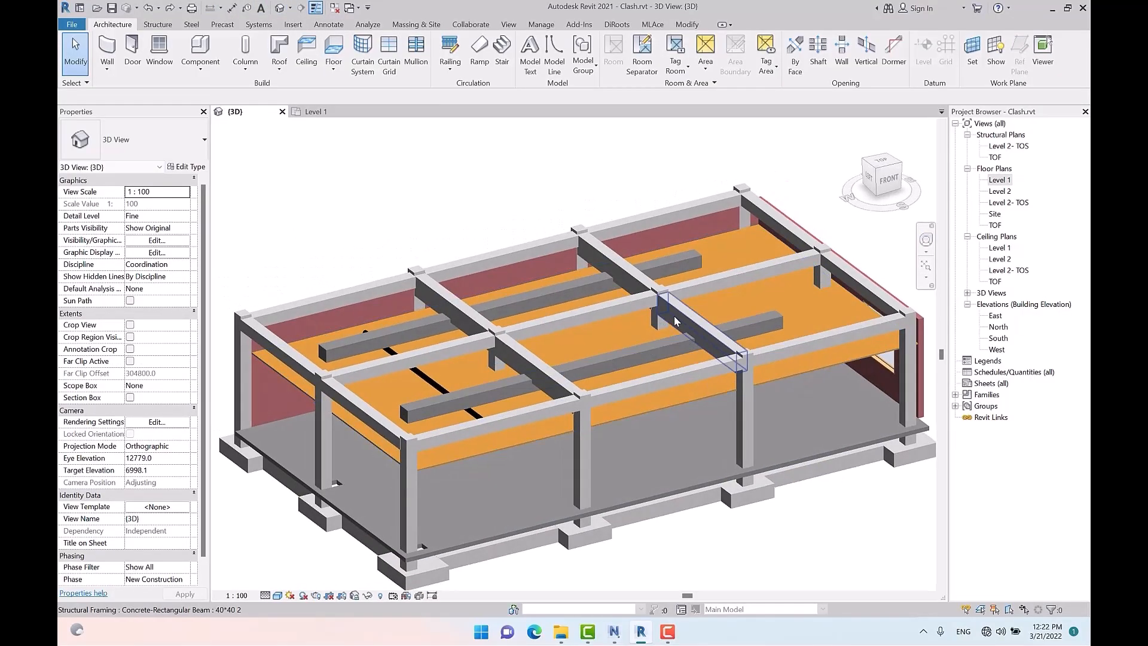
left_click(708, 323)
scroll(708, 322, "down", 5)
middle_click_drag(708, 323, 820, 343, "shift")
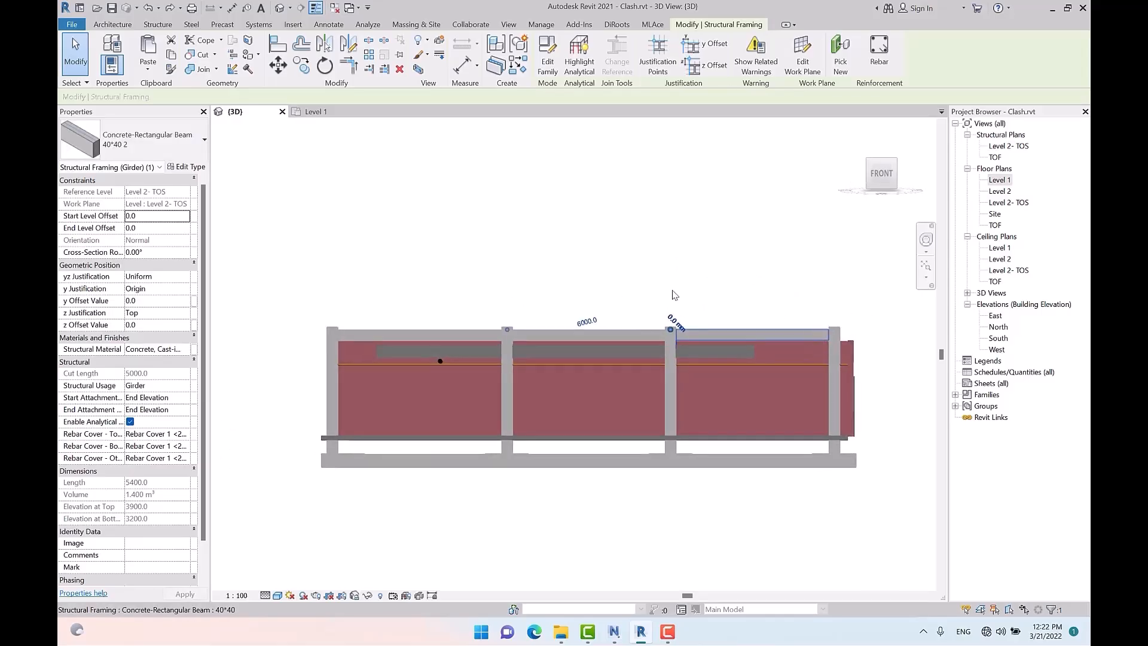
left_click_drag(291, 292, 874, 354)
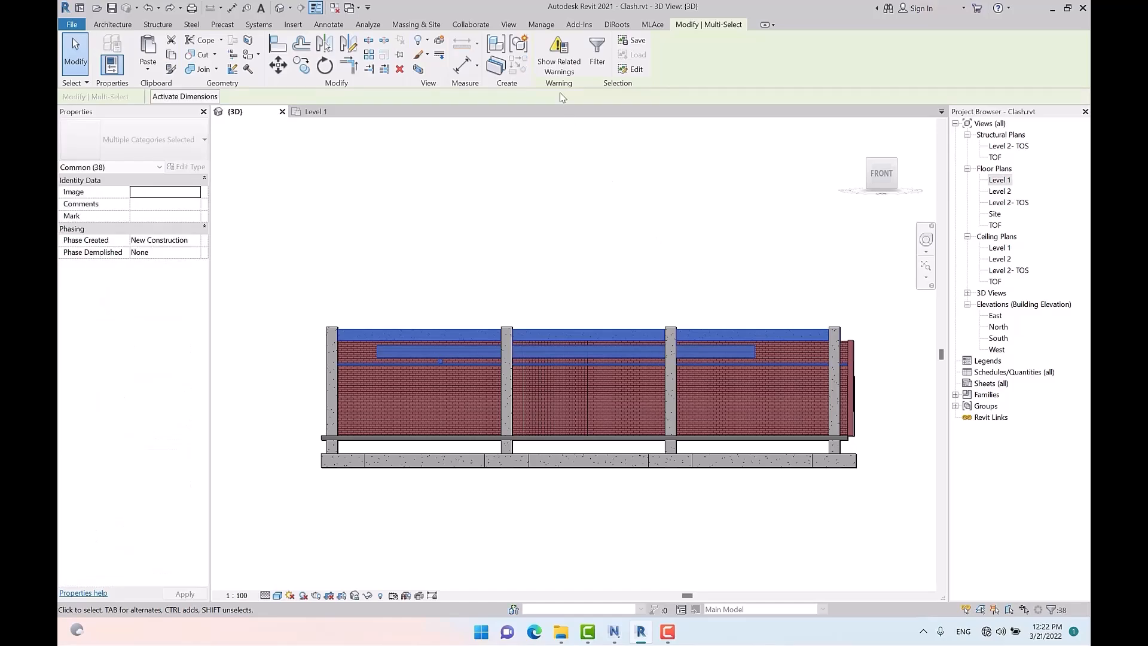
left_click(597, 58)
left_click(332, 256)
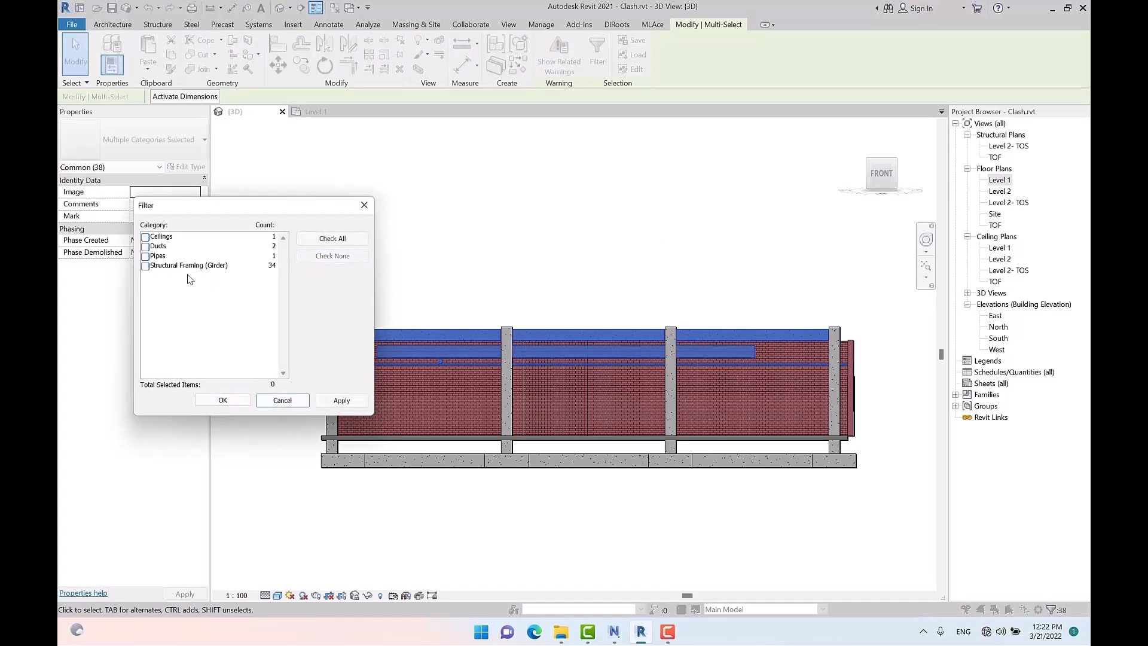
left_click(144, 246)
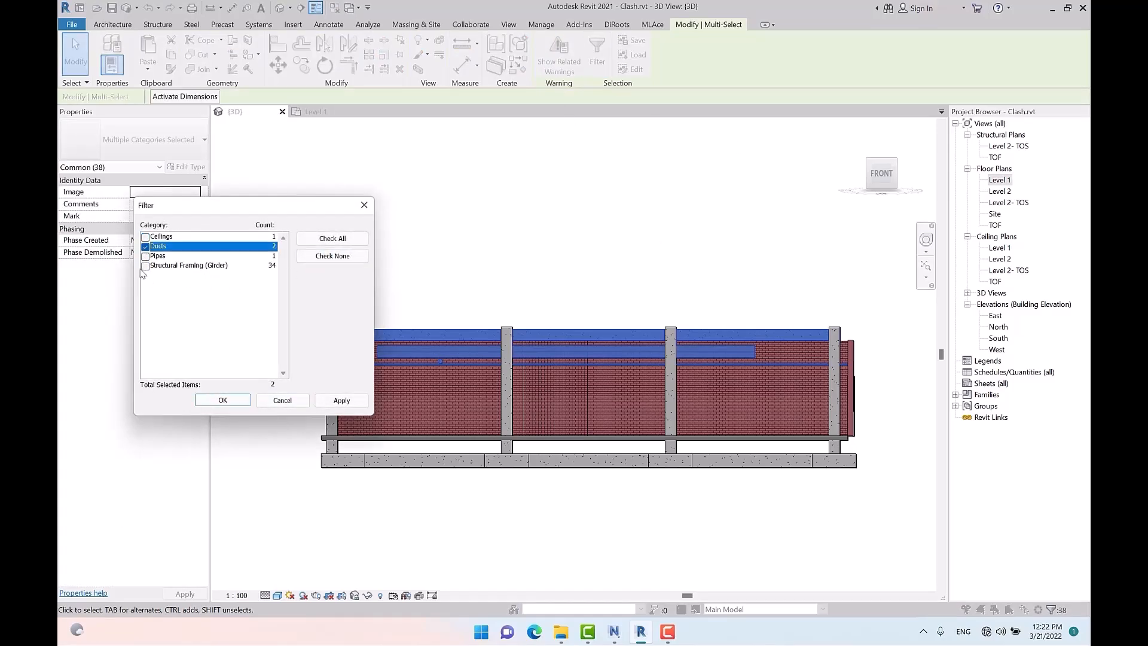
left_click(146, 267)
left_click(225, 399)
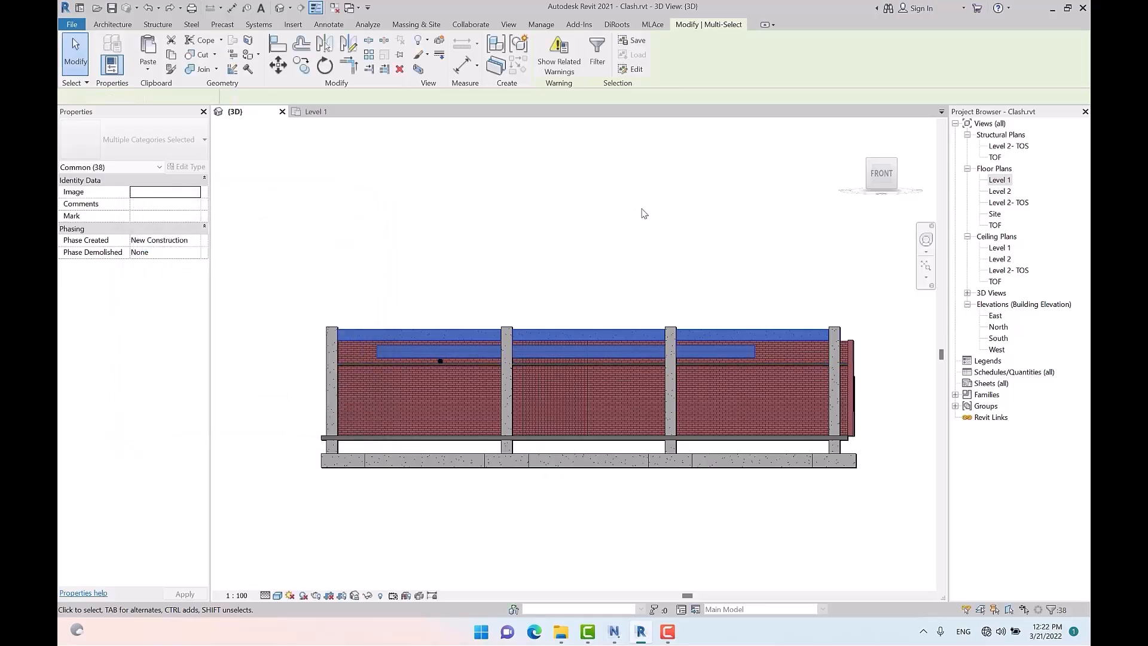
Step: Copy the selected ducts and girders and paste the duplicates aligned to the same place
middle_click_drag(438, 360, 601, 310, "shift")
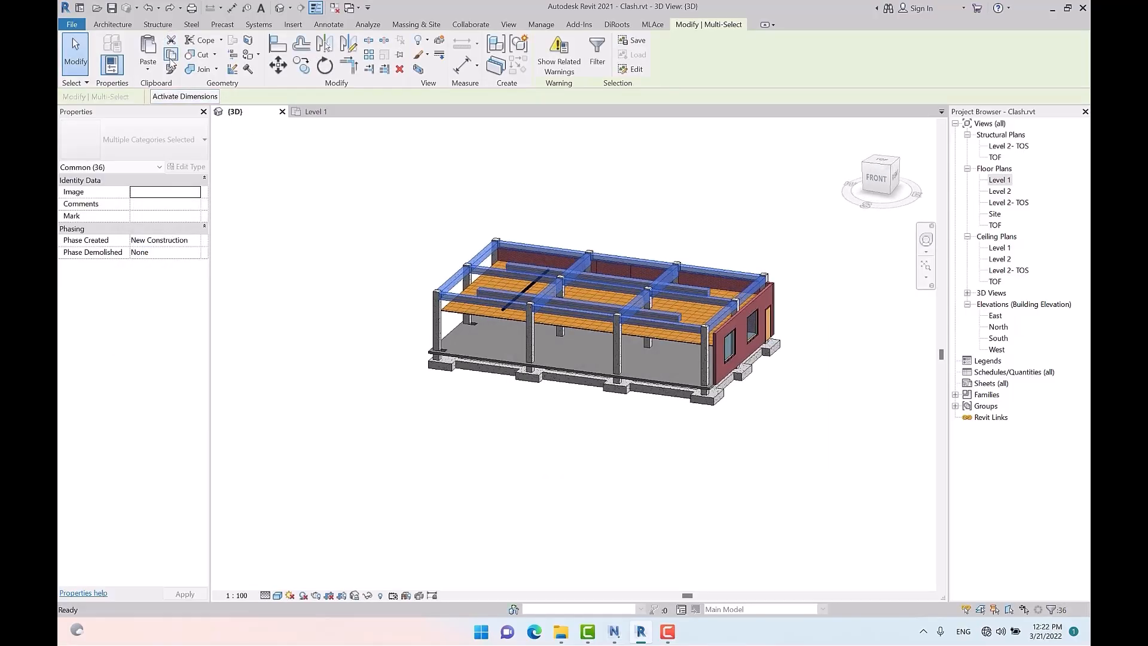
left_click(148, 64)
left_click(209, 187)
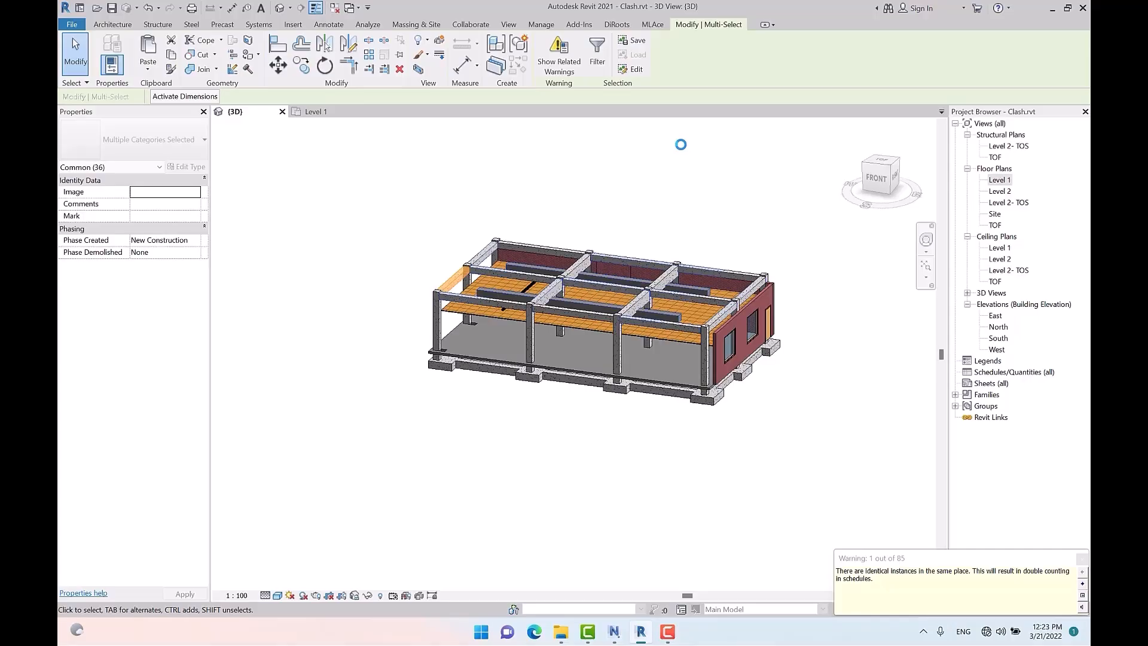
left_click(685, 150)
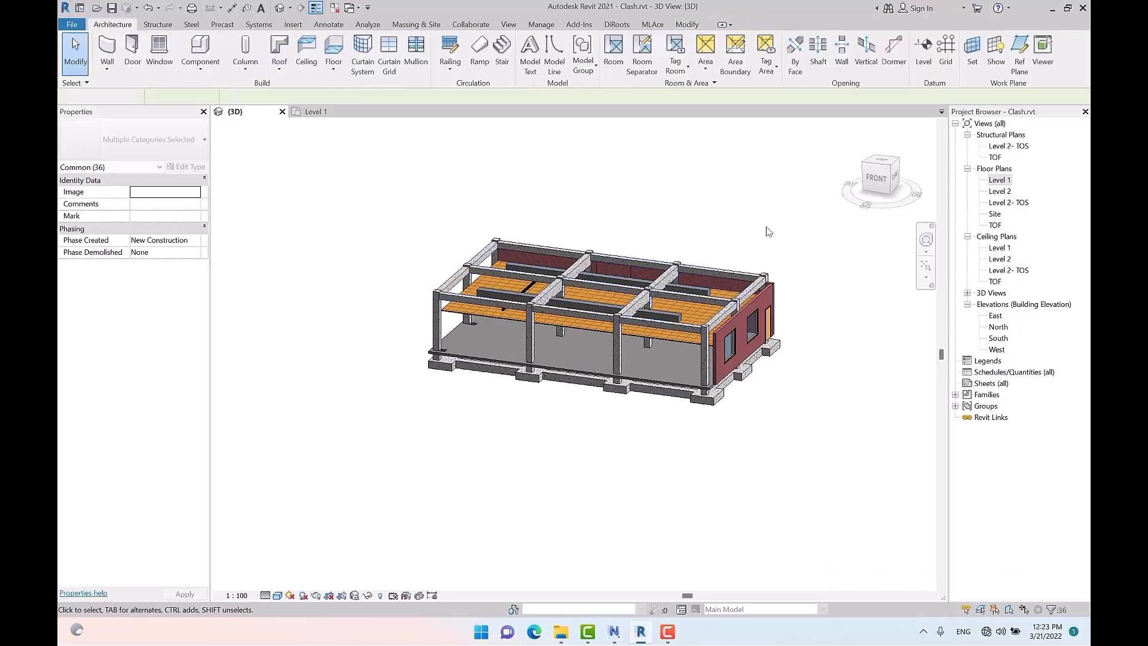
Step: Inspect the end wall, ceiling, ducts and beams of both buildings in 3D
scroll(797, 343, "up", 5)
middle_click_drag(798, 345, 795, 356, "shift")
middle_click_drag(846, 308, 872, 323)
scroll(871, 321, "down", 2)
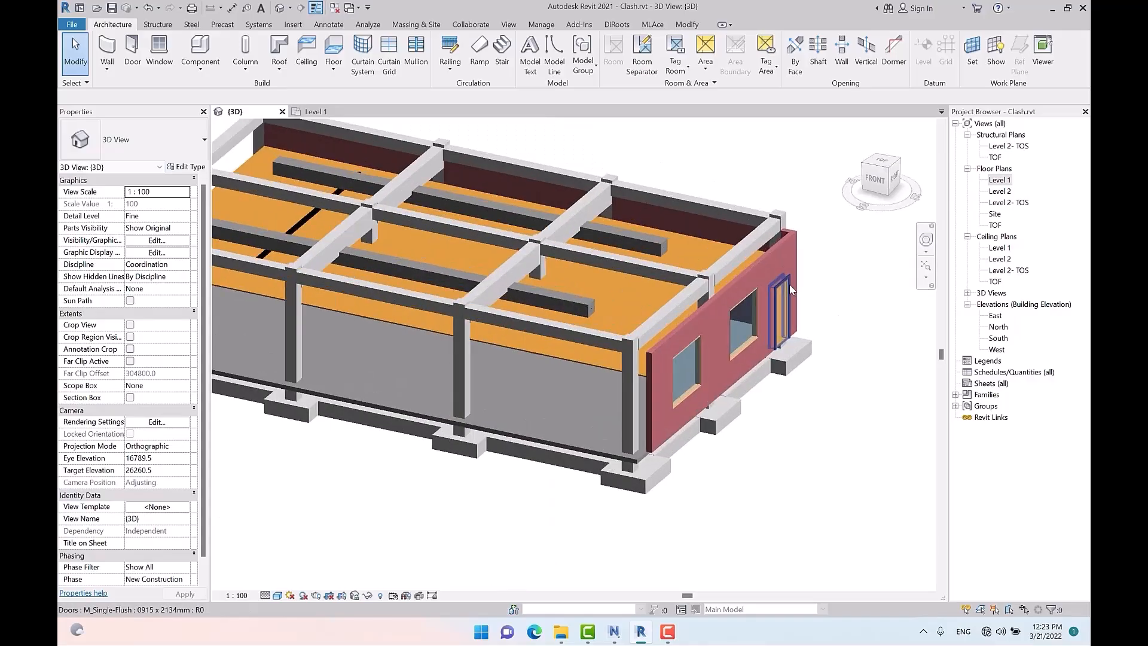
left_click(761, 281)
left_click(880, 340)
scroll(880, 339, "down", 2)
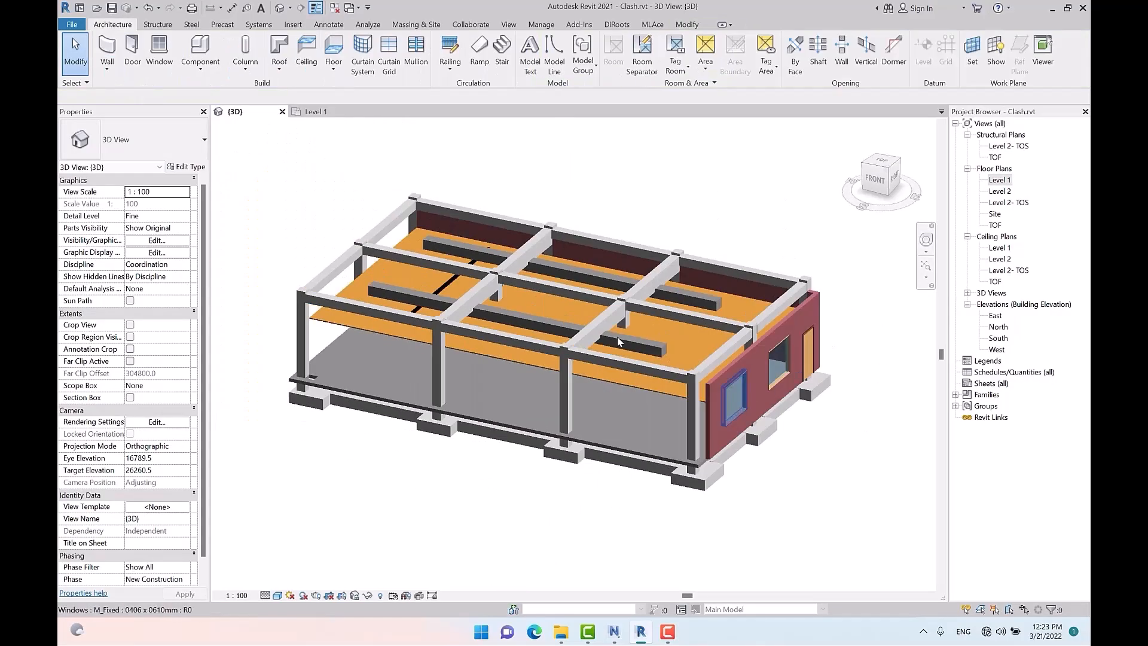
scroll(570, 248, "up", 2)
left_click(562, 281)
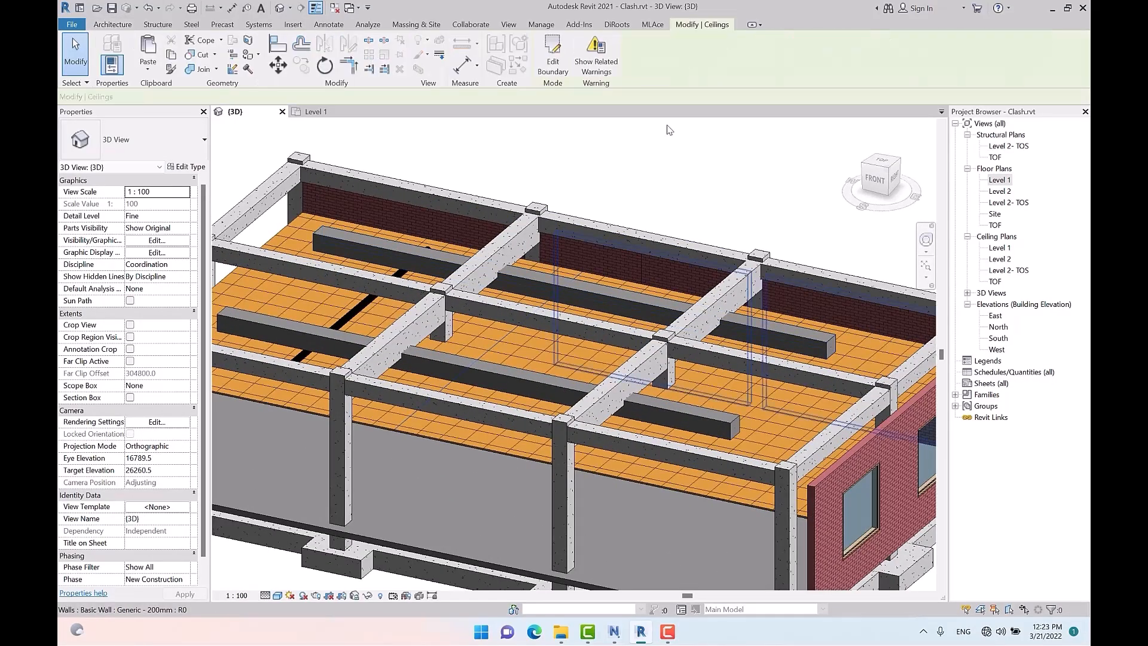
left_click(683, 153)
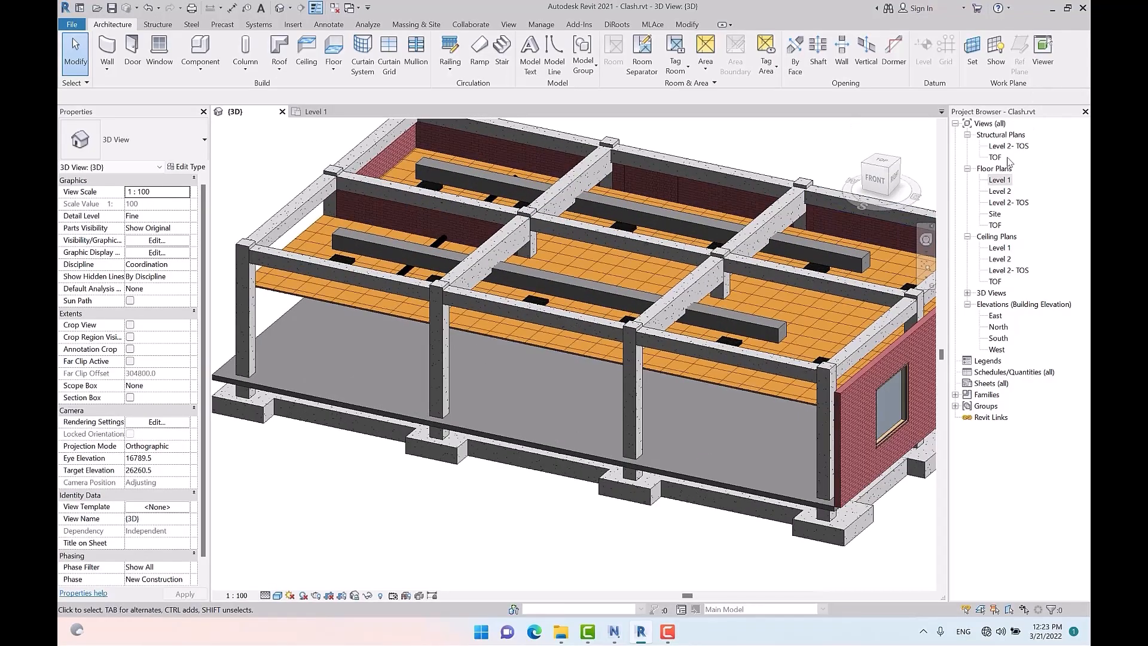
Step: Inspect the walls along grid lines A and B in the Level 1 floor plan, and return to the 3D view of both buildings
double_click(1000, 179)
scroll(522, 291, "up", 10)
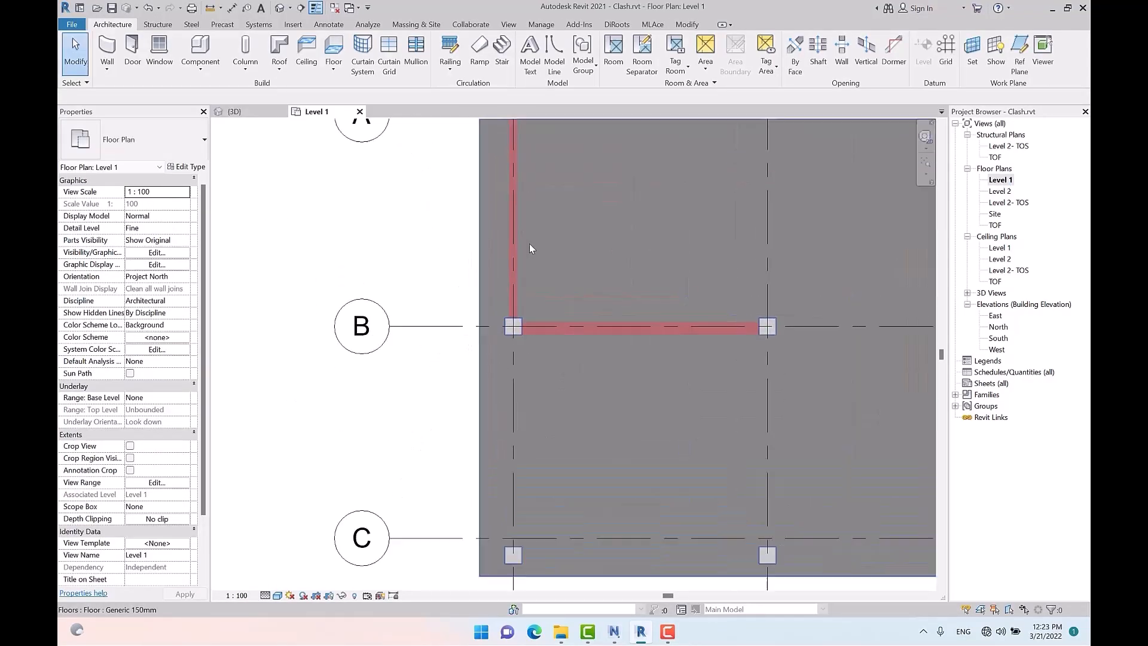
scroll(427, 346, "down", 5)
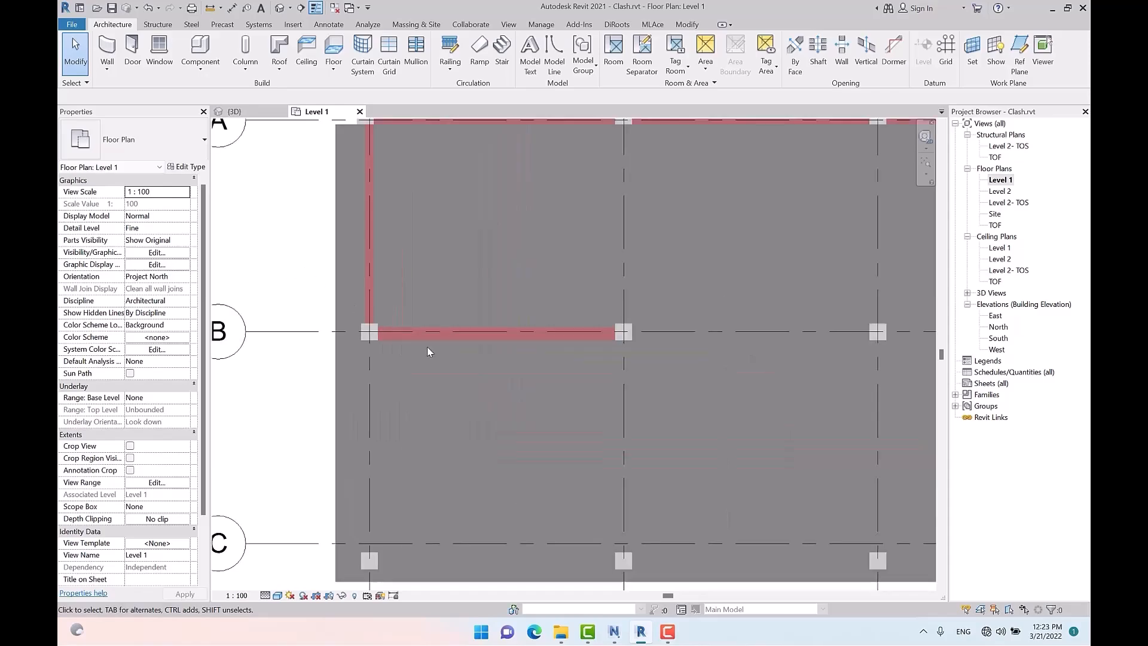
scroll(514, 343, "up", 10)
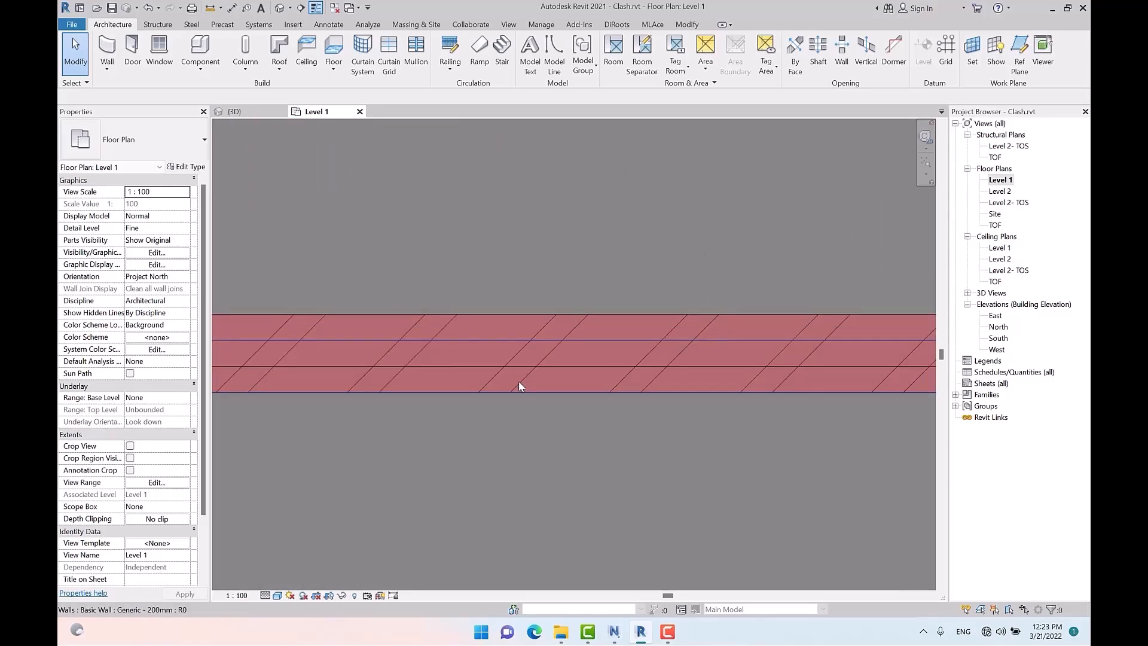
scroll(585, 439, "down", 9)
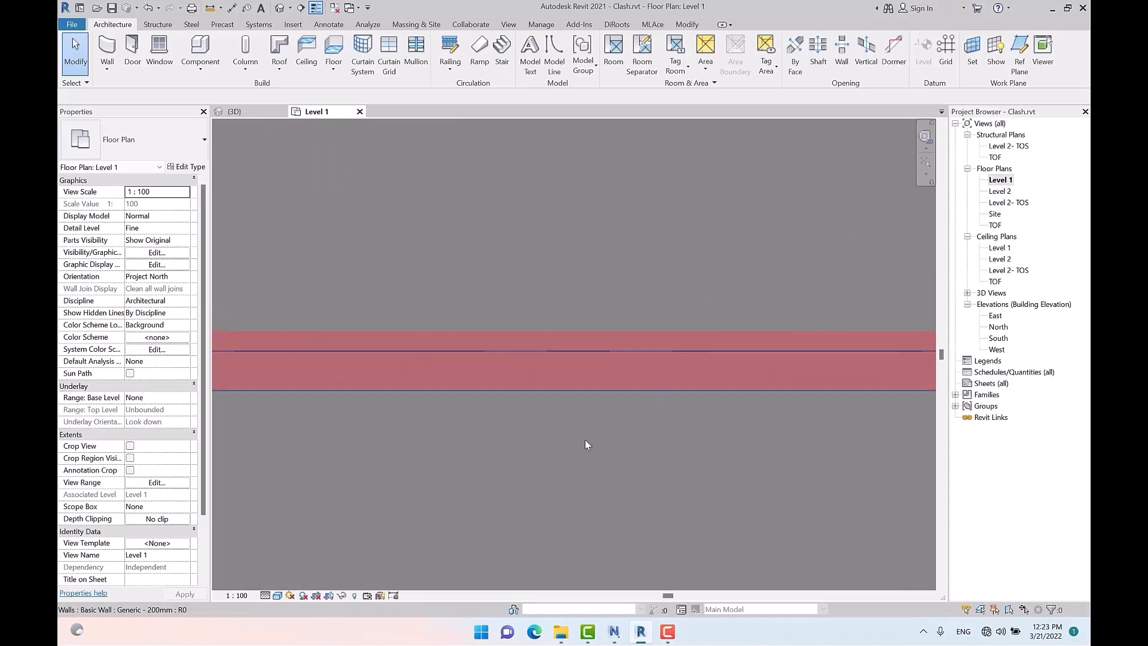
scroll(734, 314, "up", 2)
scroll(735, 313, "up", 2)
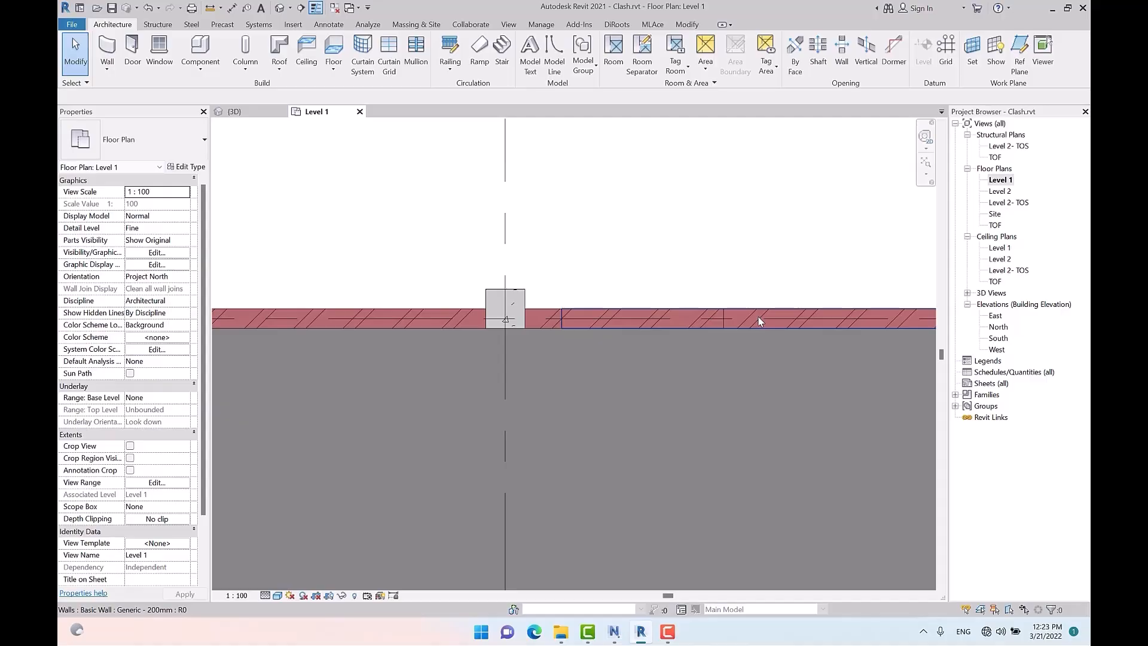
scroll(694, 245, "down", 6)
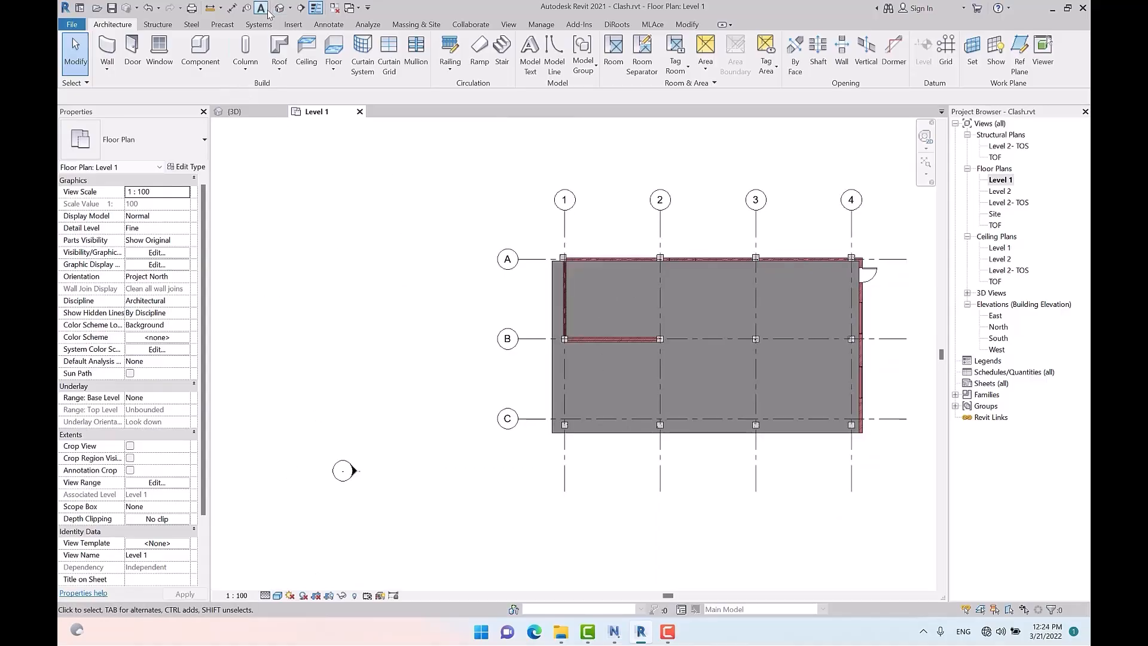
left_click(280, 8)
scroll(654, 361, "down", 5)
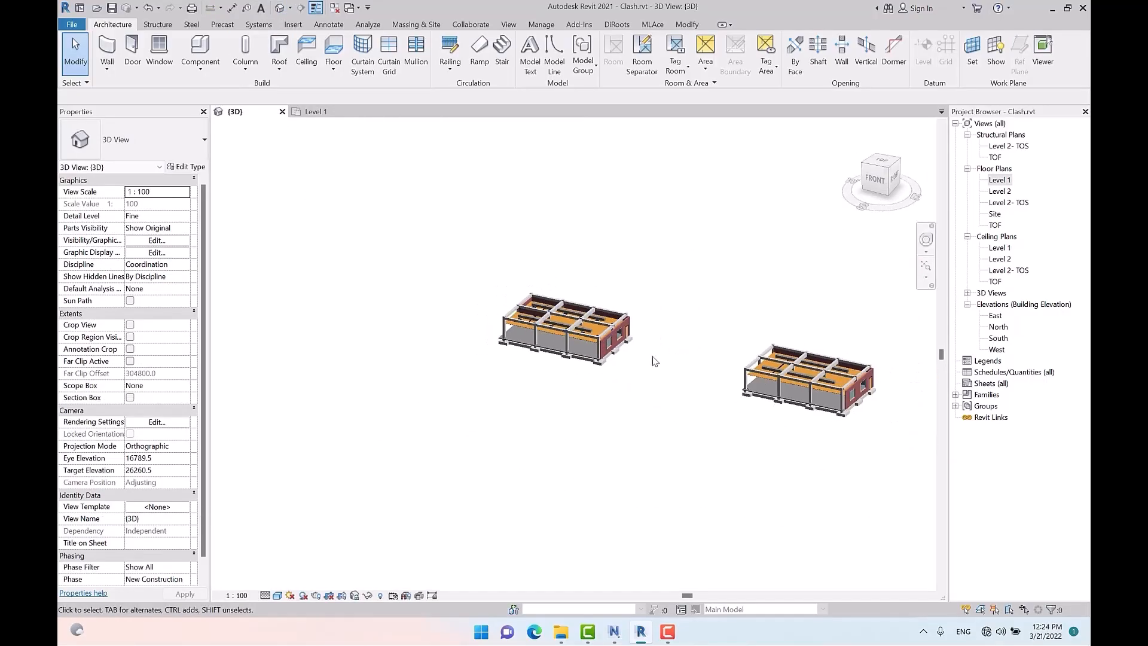
middle_click_drag(655, 360, 772, 344, "shift")
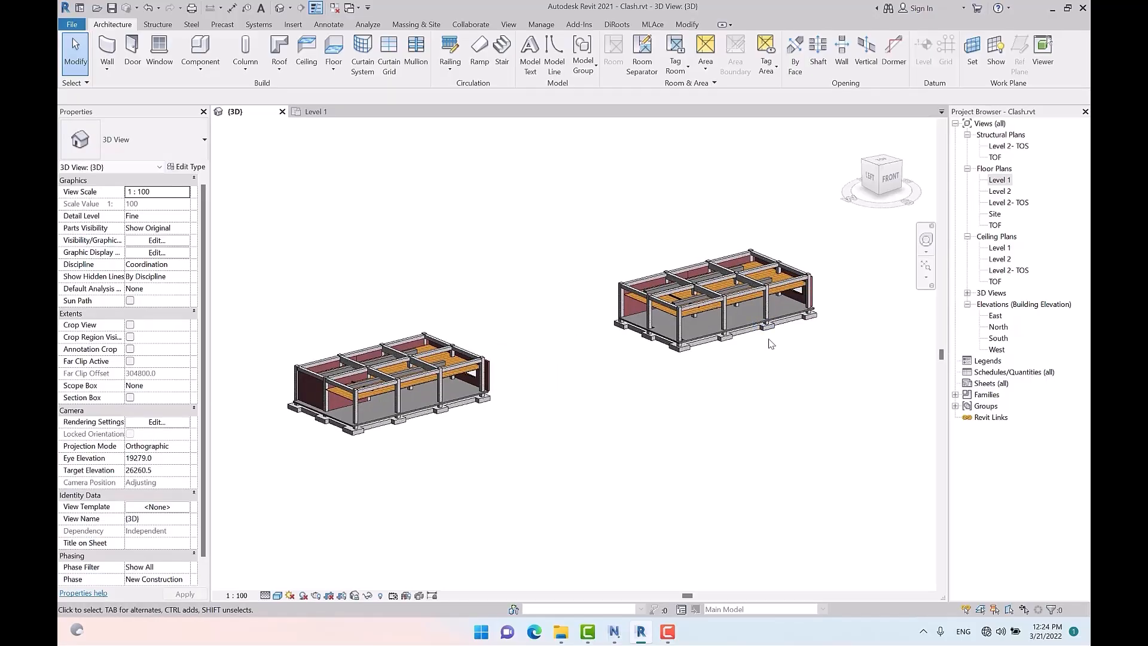
Step: Check the empty Navisworks Manage session and look up Revit's NWC export option without exporting
left_click(614, 631)
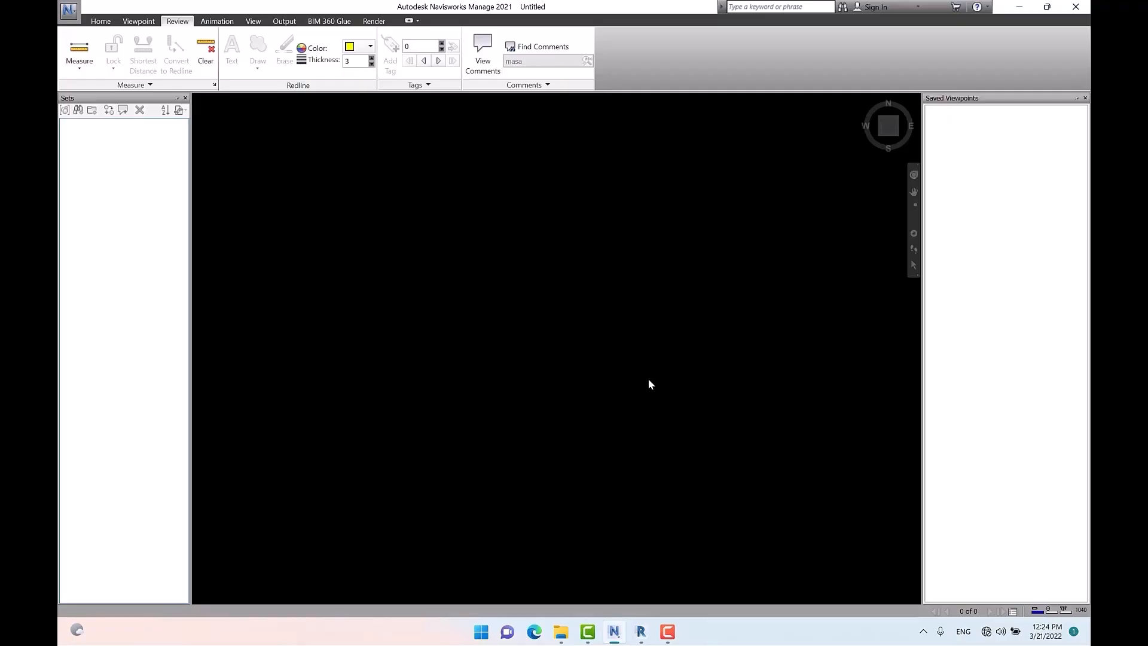
left_click(641, 631)
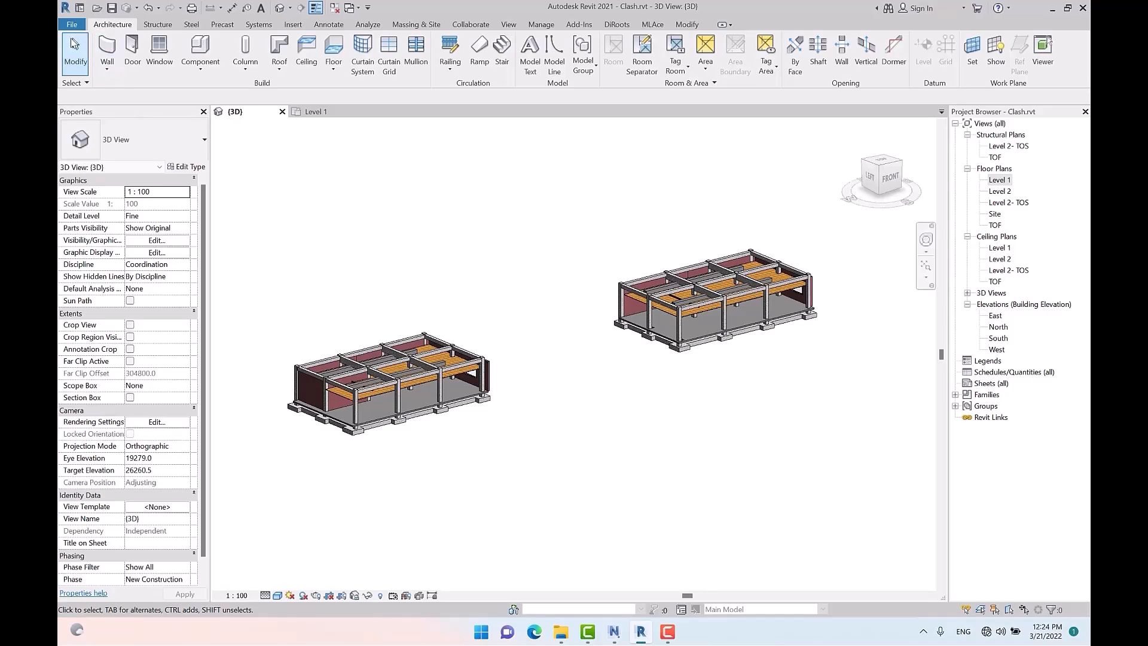
left_click(72, 24)
mouse_move(128, 221)
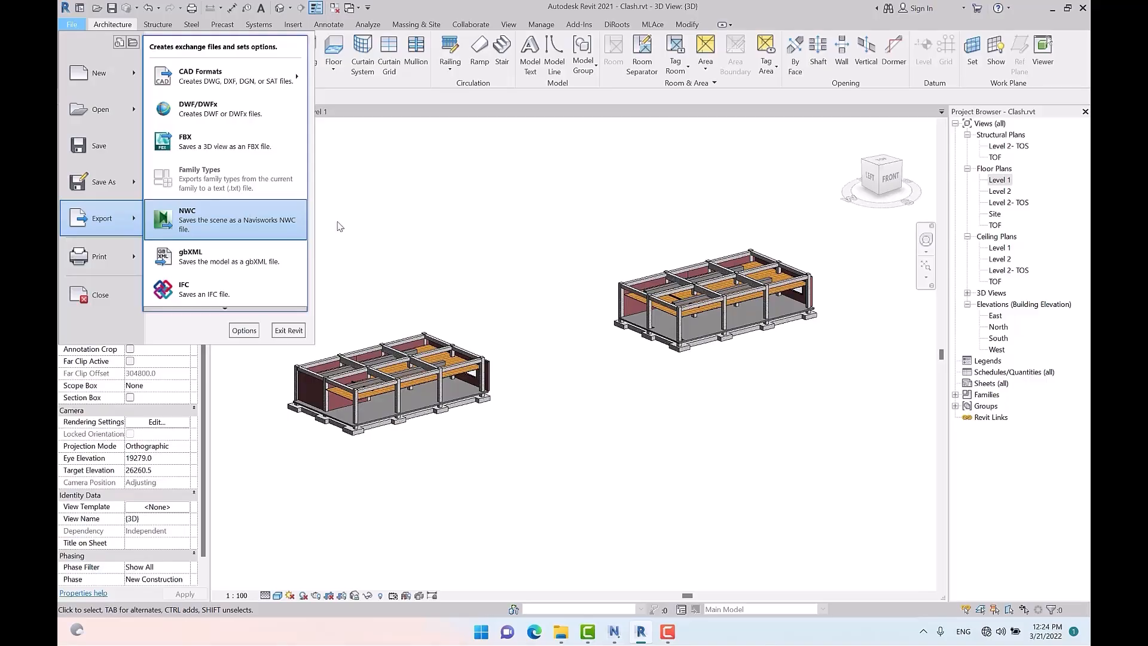
left_click(550, 234)
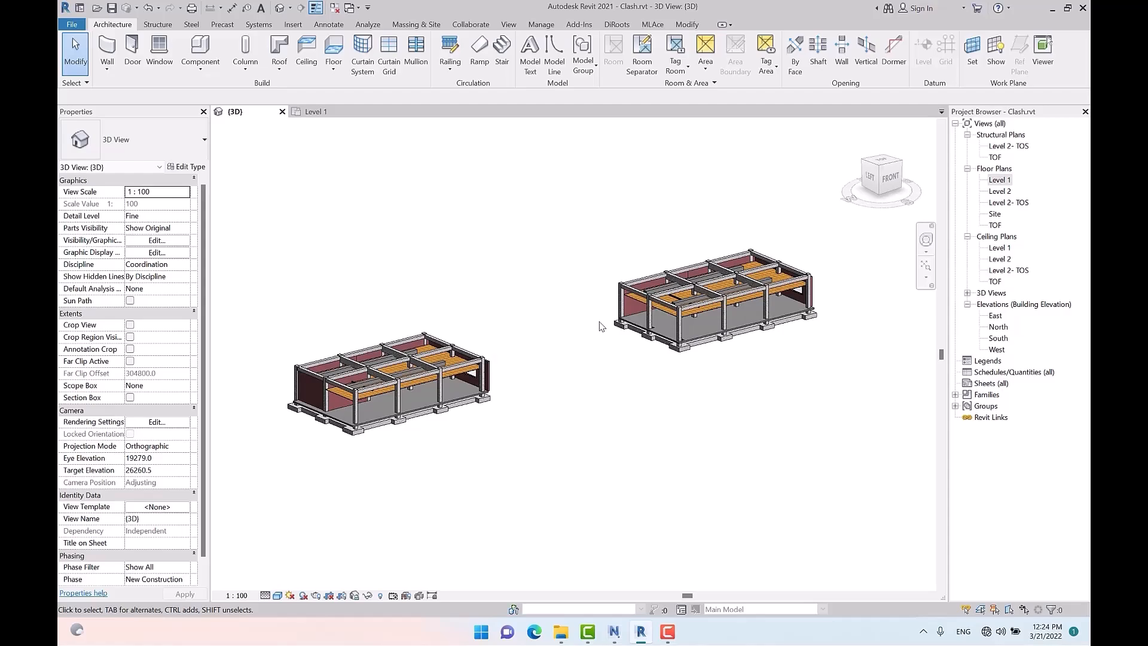
Step: Switch to Navisworks Manage and list the Revit files (*.rvt, *.rfa, *.rte) of the NAVIS folder for opening
left_click(614, 631)
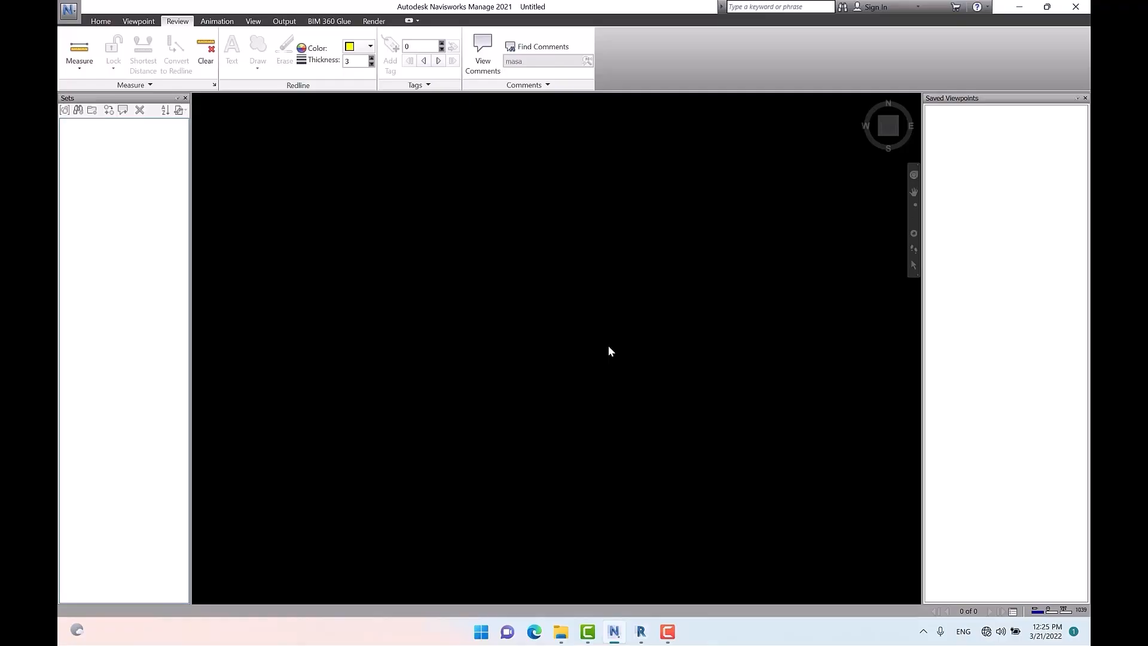
left_click(68, 10)
left_click(98, 64)
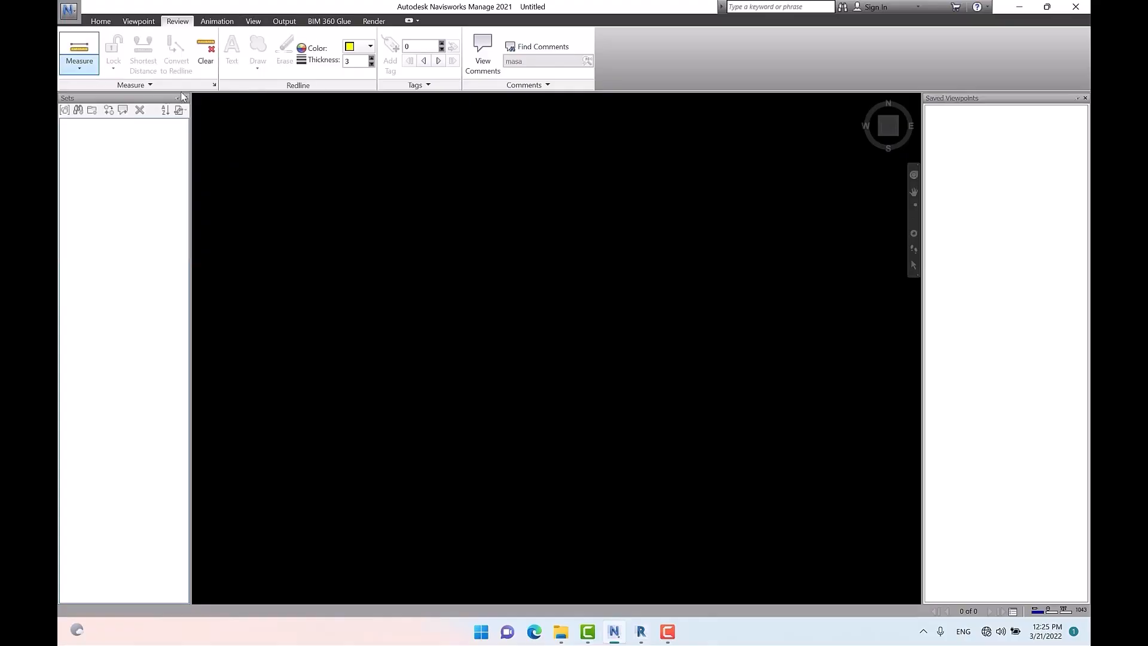
left_click(547, 423)
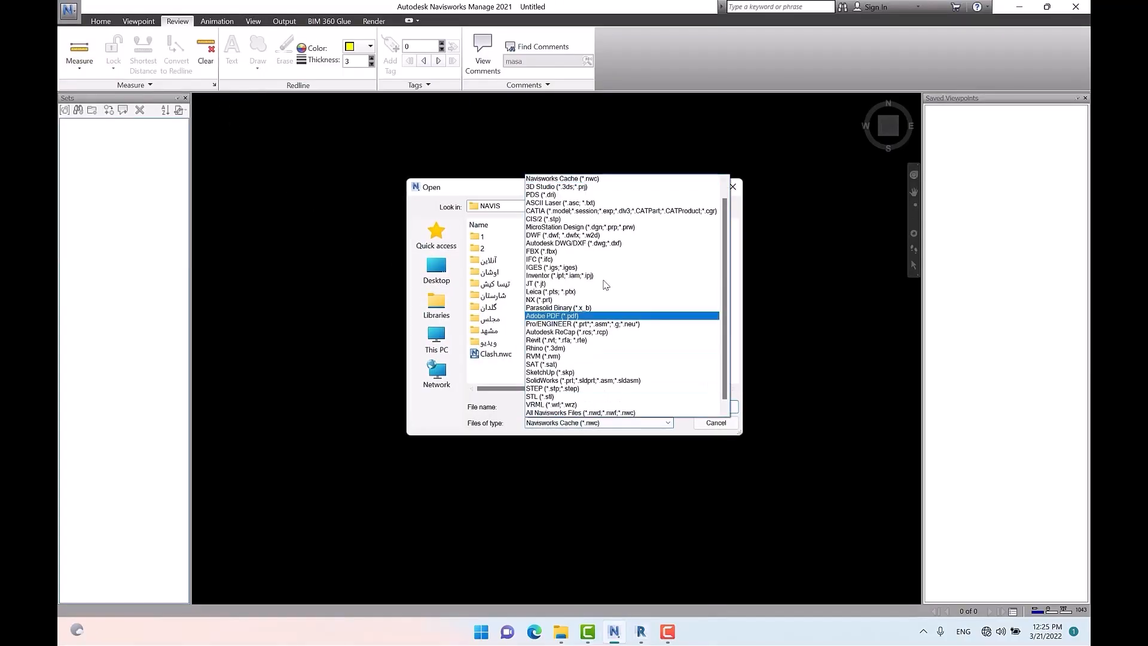
left_click(589, 339)
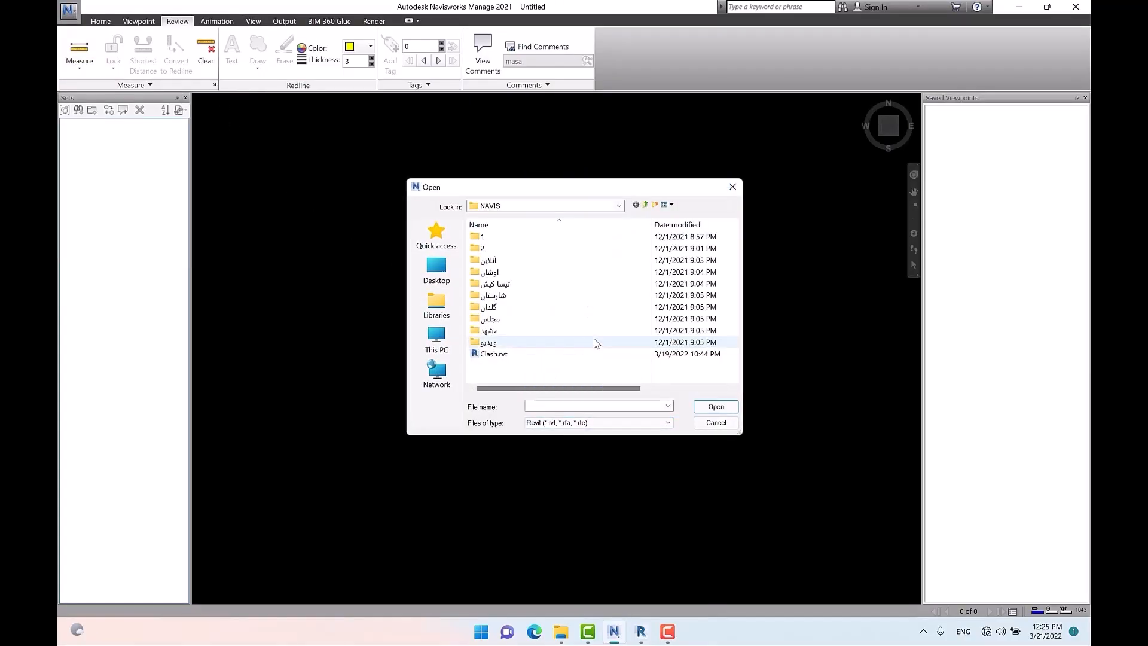
Step: Save the model in Revit, and open the updated Clash.rvt in Navisworks Manage
left_click(641, 631)
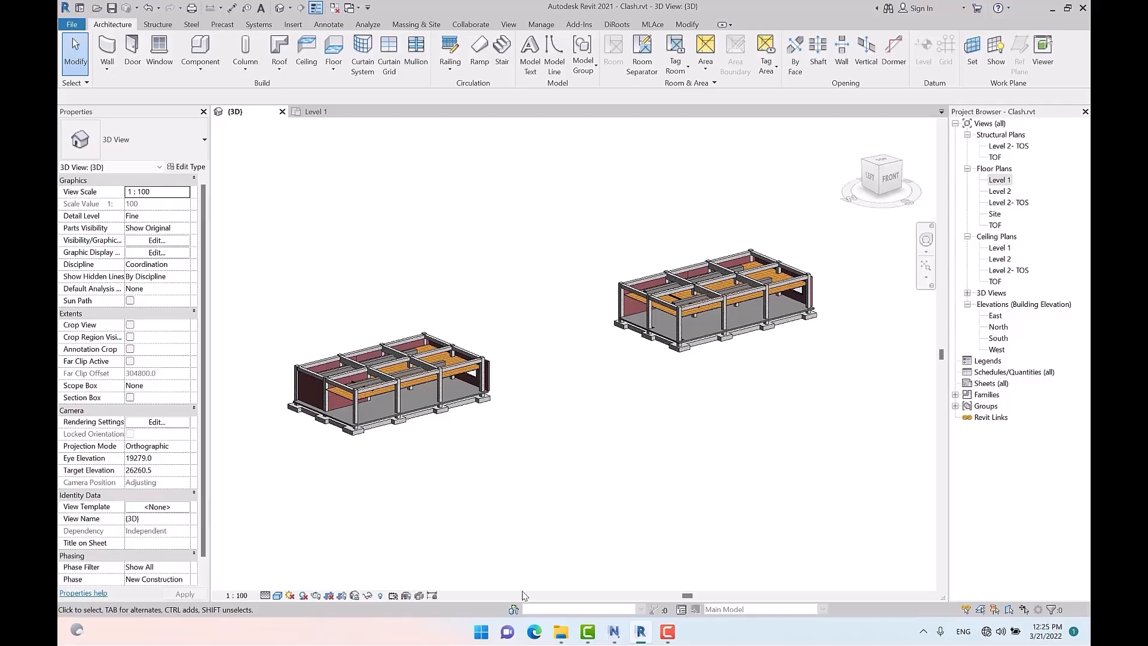
left_click(613, 639)
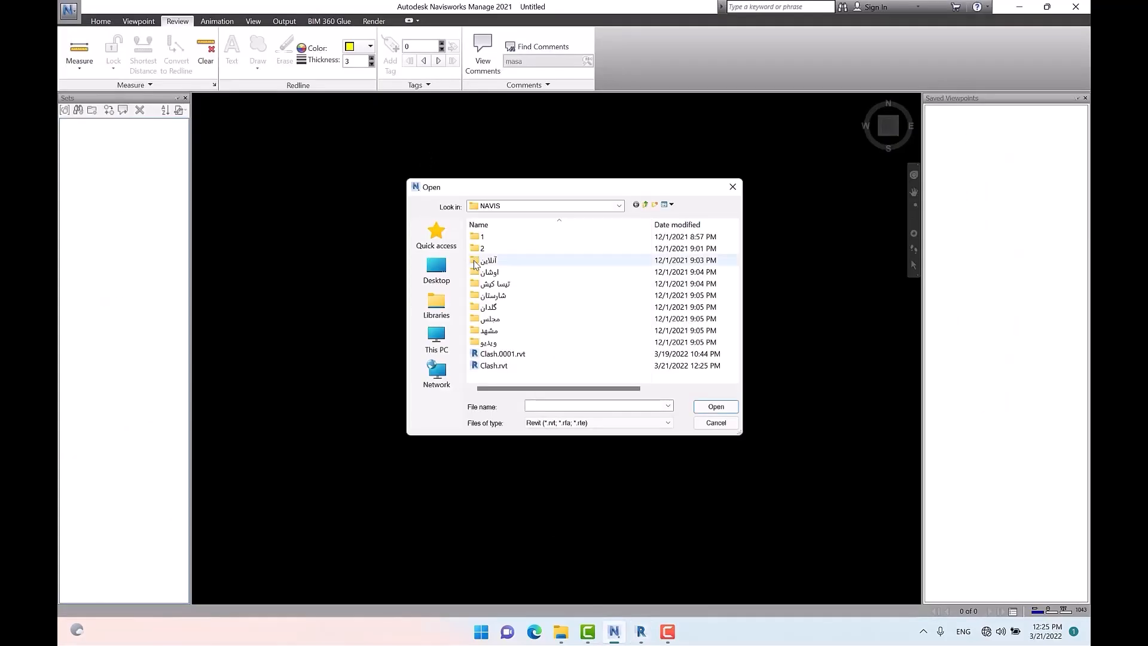
left_click(501, 367)
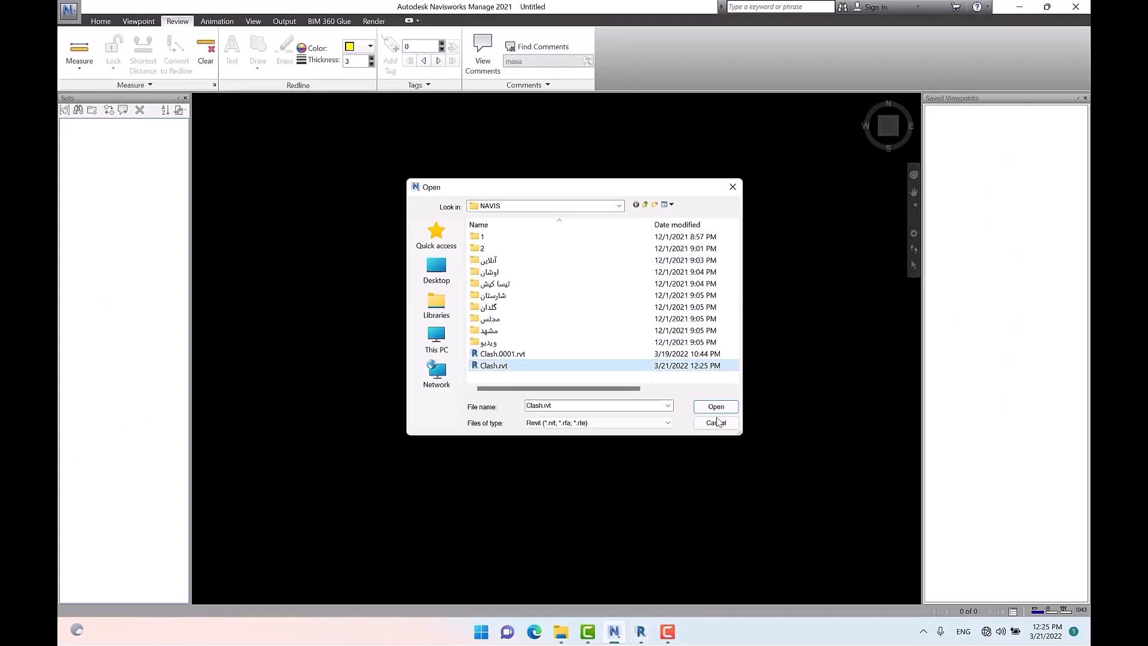
left_click(717, 408)
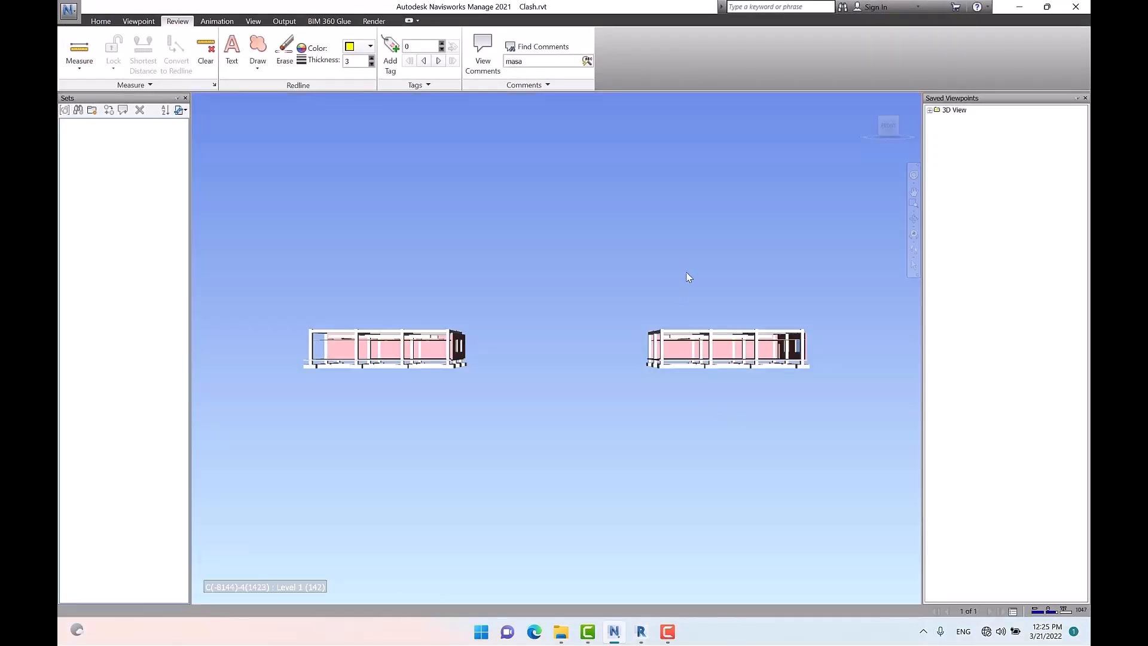
Step: Inspect the two imported buildings in 3D, up to the end wall with the door and windows
middle_click_drag(760, 329, 641, 356, "shift")
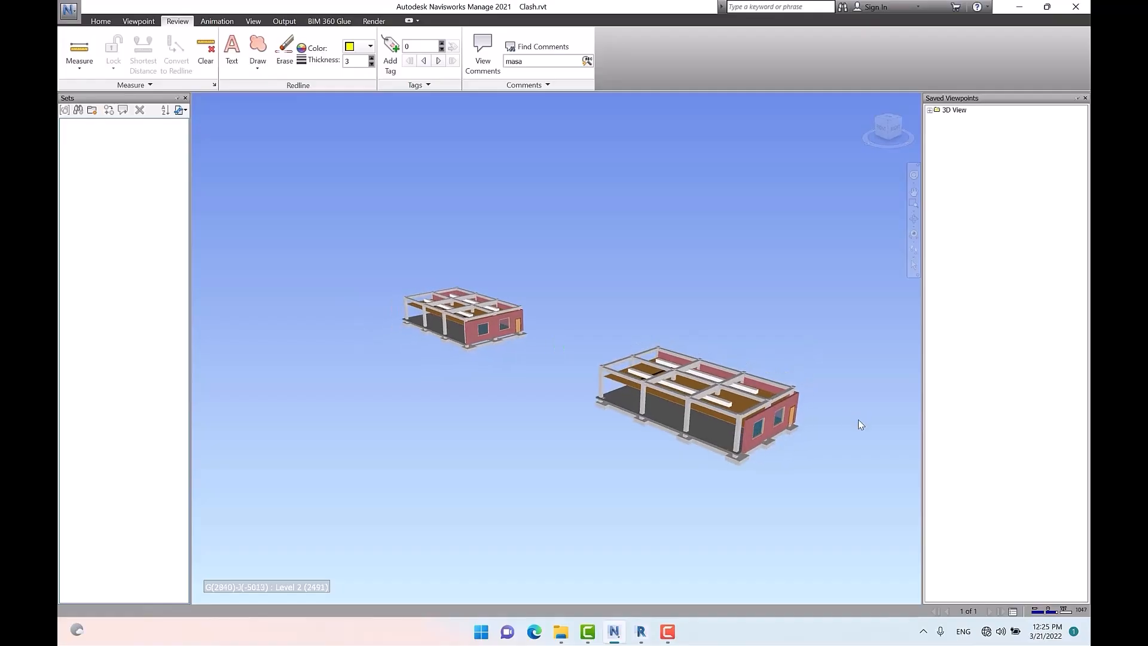
scroll(859, 418, "up", 4)
scroll(705, 505, "up", 5)
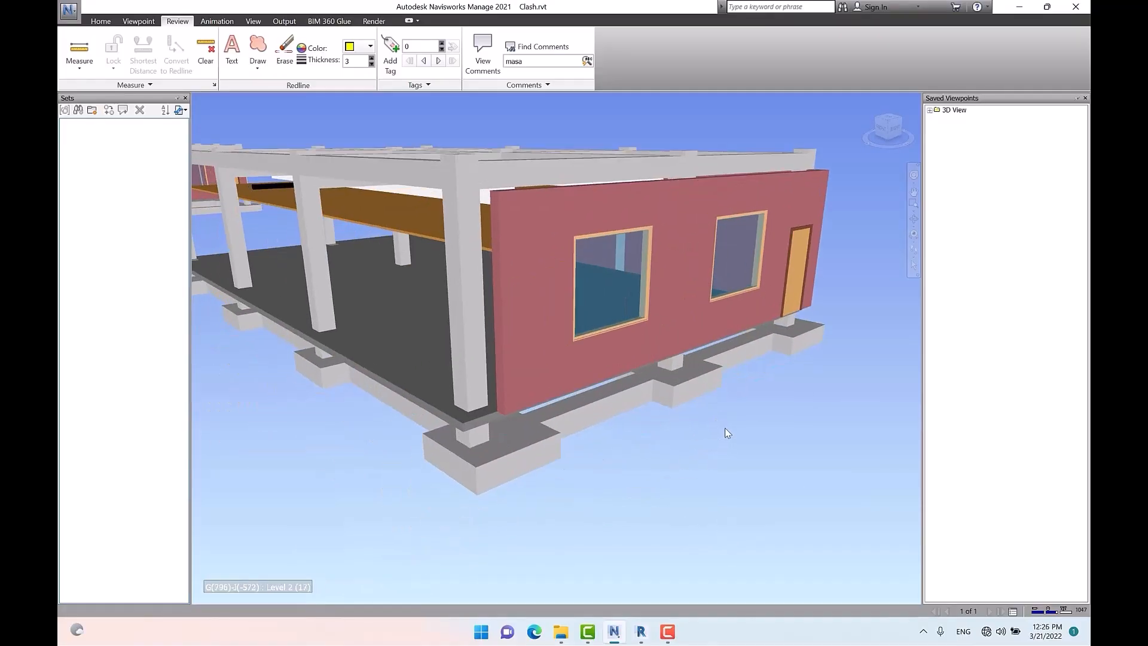
Step: Check the end wall with the windows for overlapping duplicates, and examine the white ducts between the roof beams
left_click(685, 323)
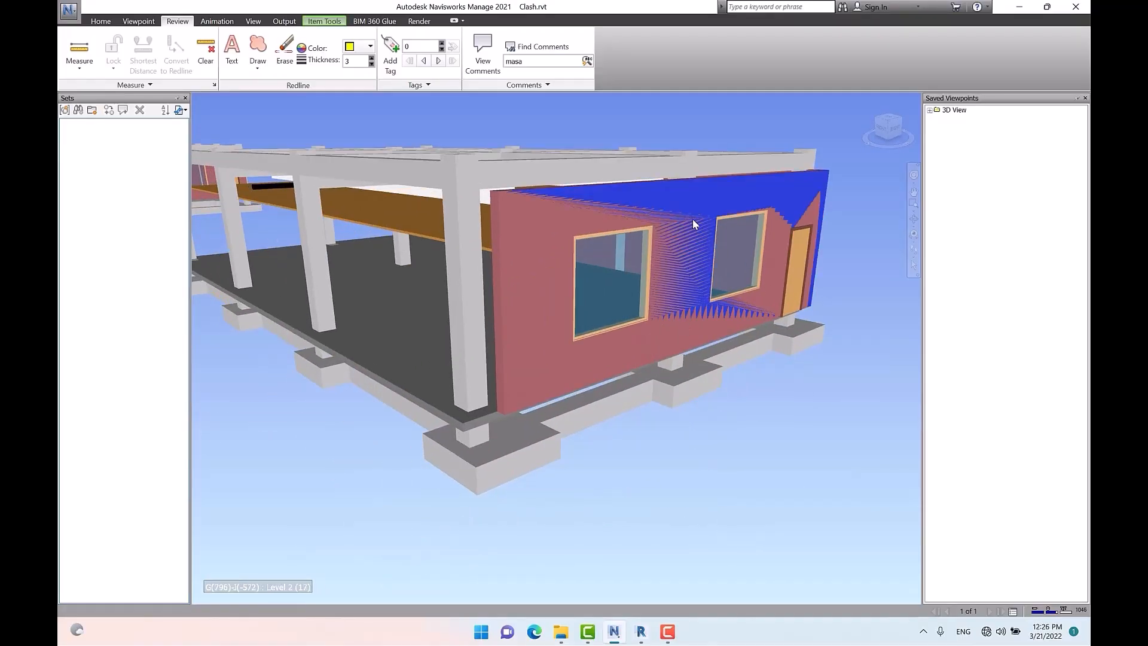
left_click(769, 467)
scroll(772, 469, "down", 5)
middle_click_drag(772, 469, 598, 464, "shift")
scroll(597, 458, "up", 3)
left_click(695, 393)
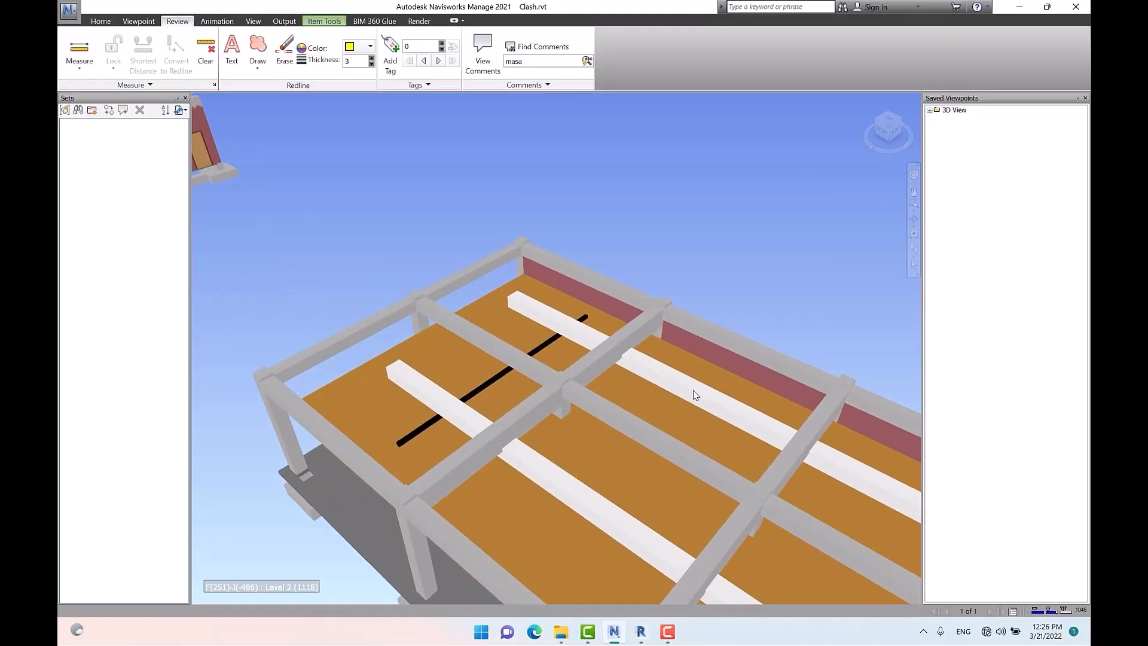
middle_click_drag(680, 325, 653, 270)
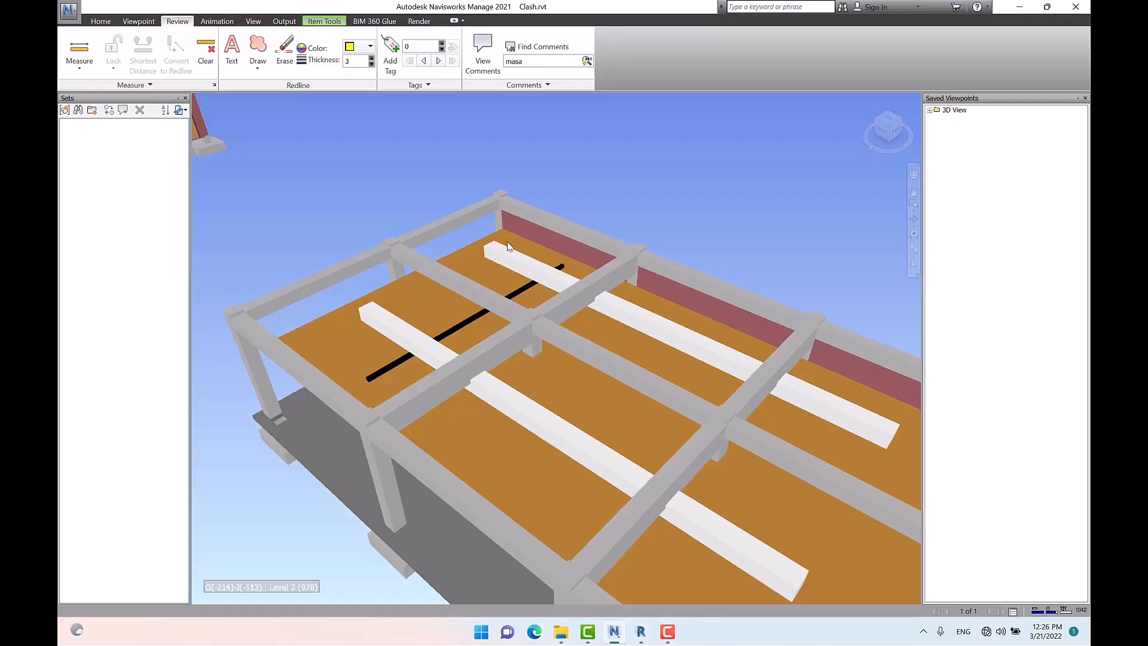
Step: Hide and restore the white duct nearest the red side wall to check it for an overlapping copy
left_click(513, 261)
key("ctrl+h")
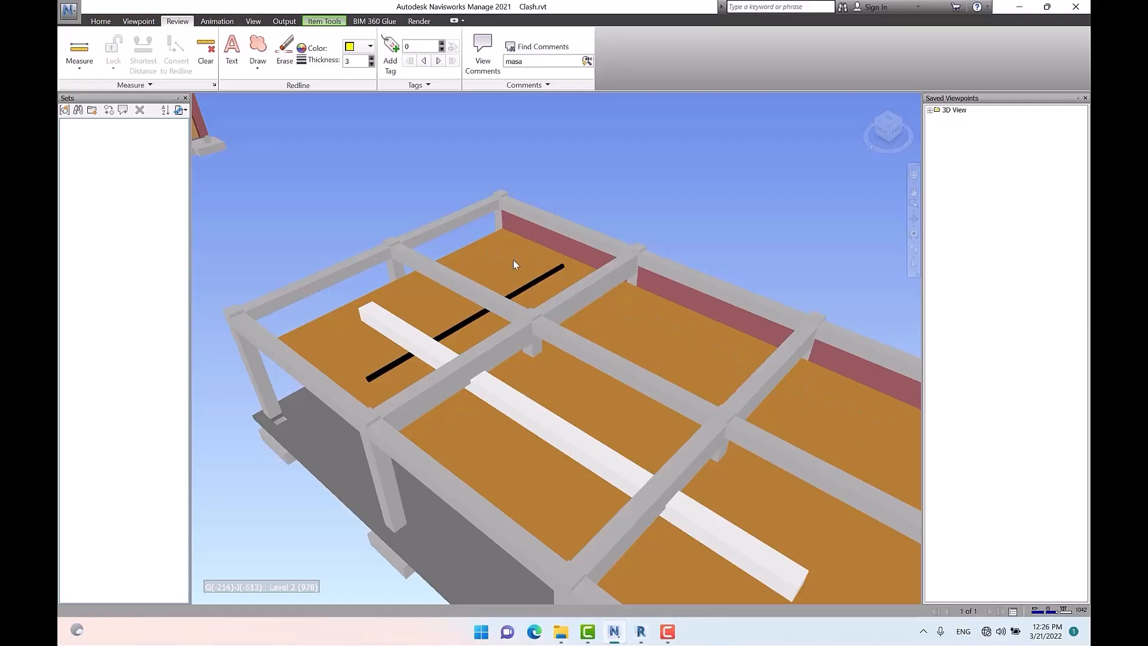
key("ctrl+h")
left_click(615, 160)
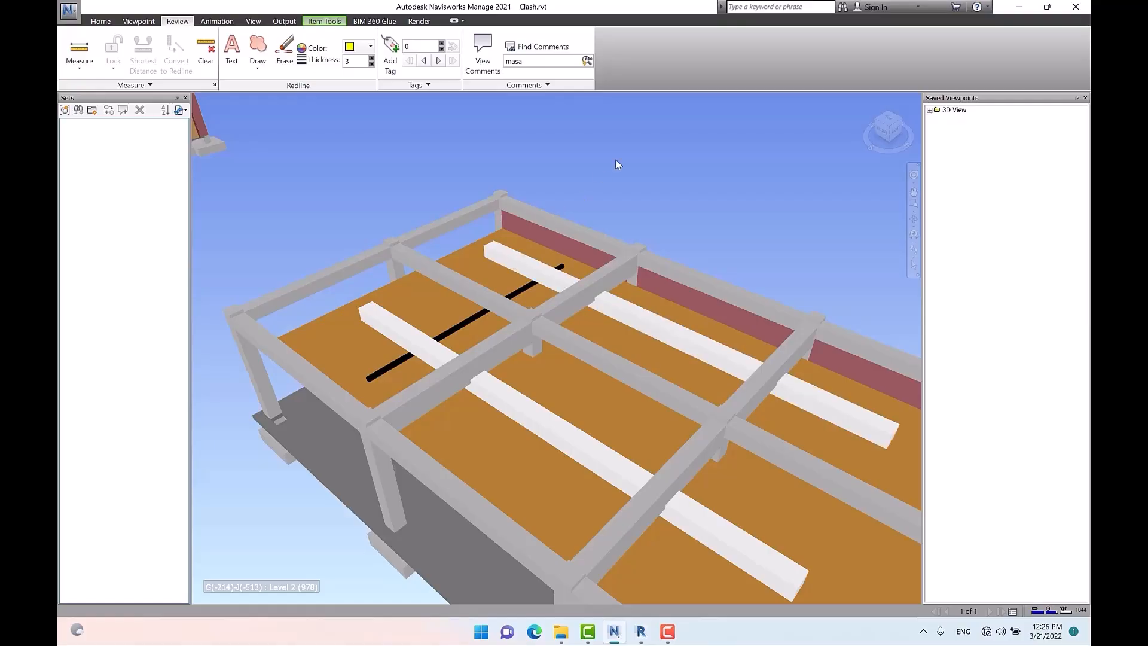
left_click(521, 265)
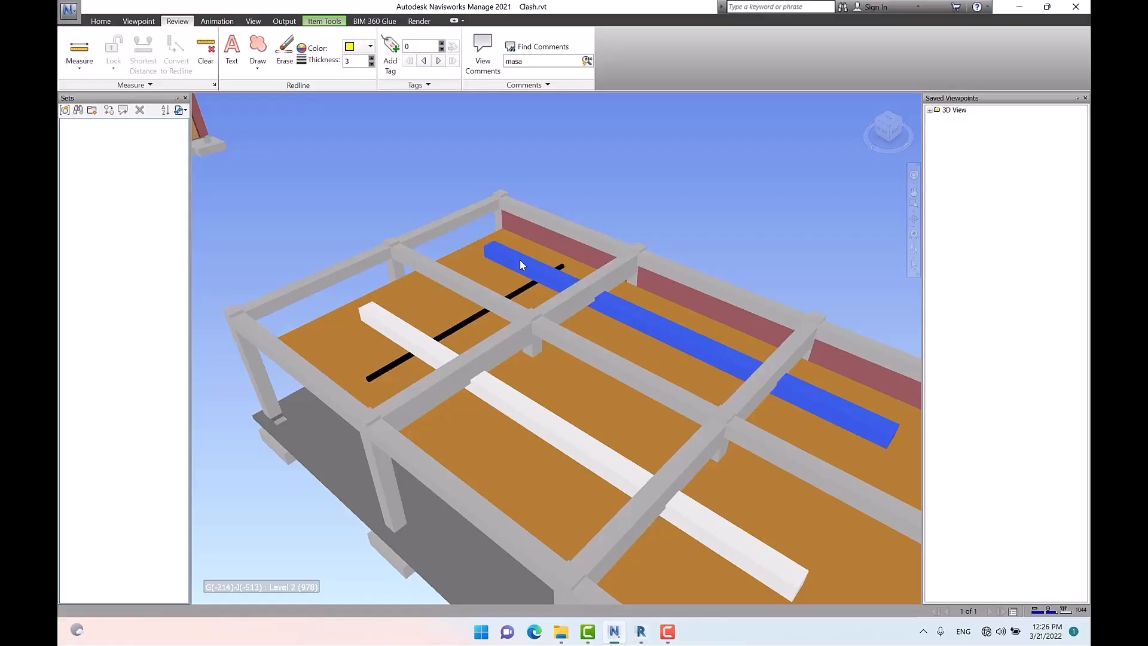
key("Escape")
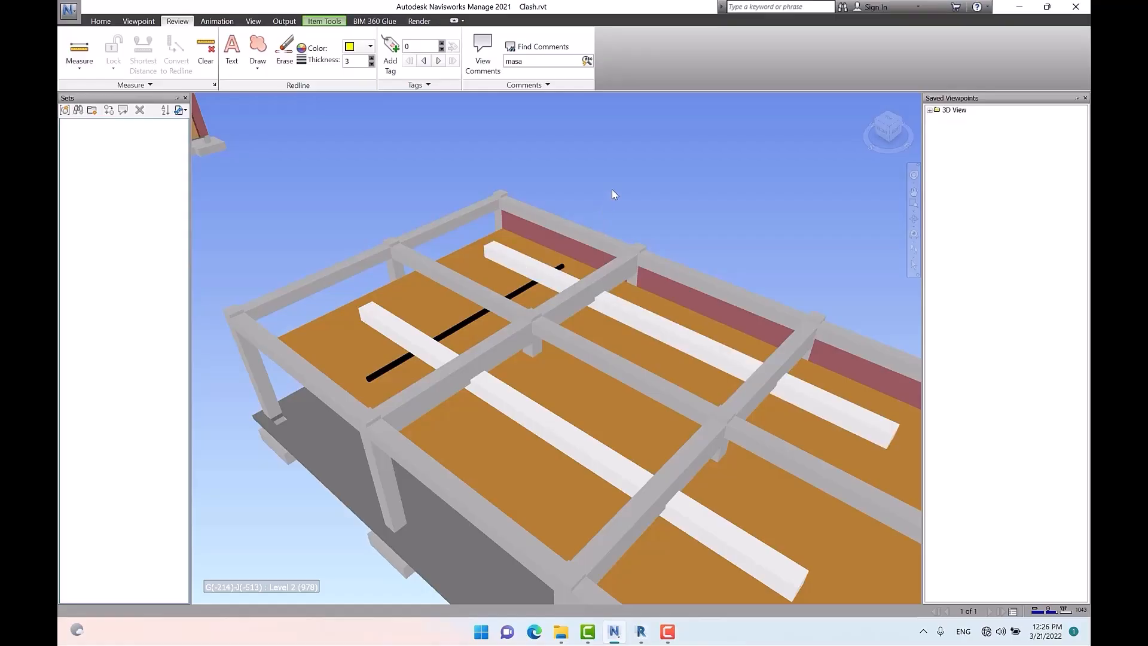
left_click(539, 272)
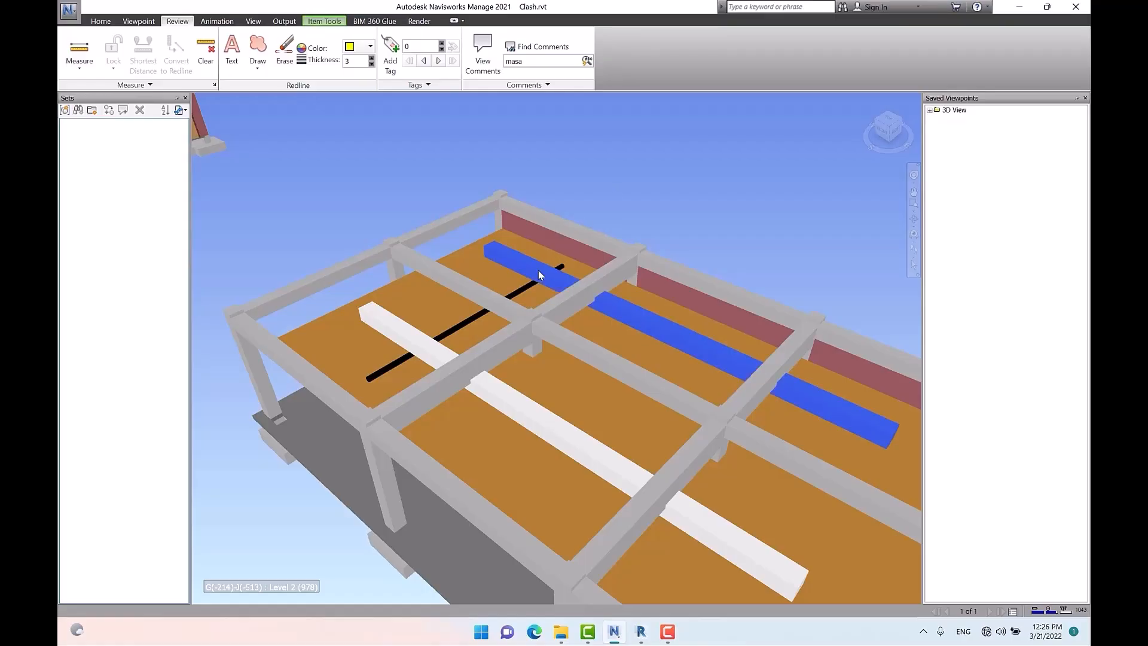
key("ctrl+h")
key("ctrl+h")
key("Escape")
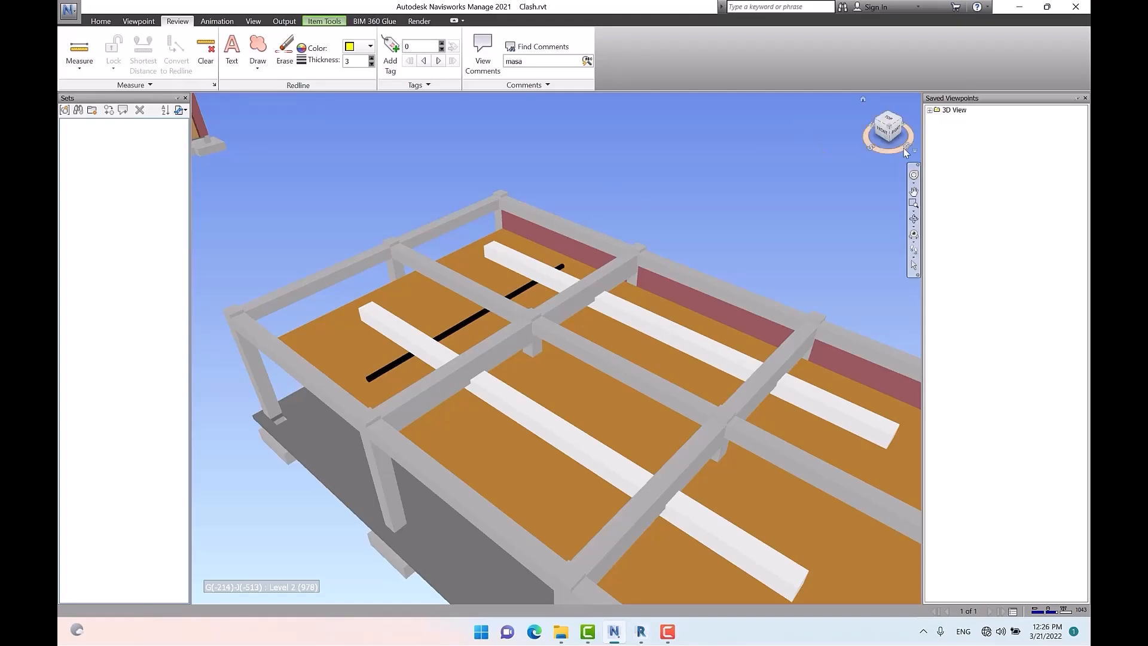
Step: Replace the saved viewpoints list with the item properties, select the duct nearest the side wall, and widen the property values for reading
left_click(1085, 97)
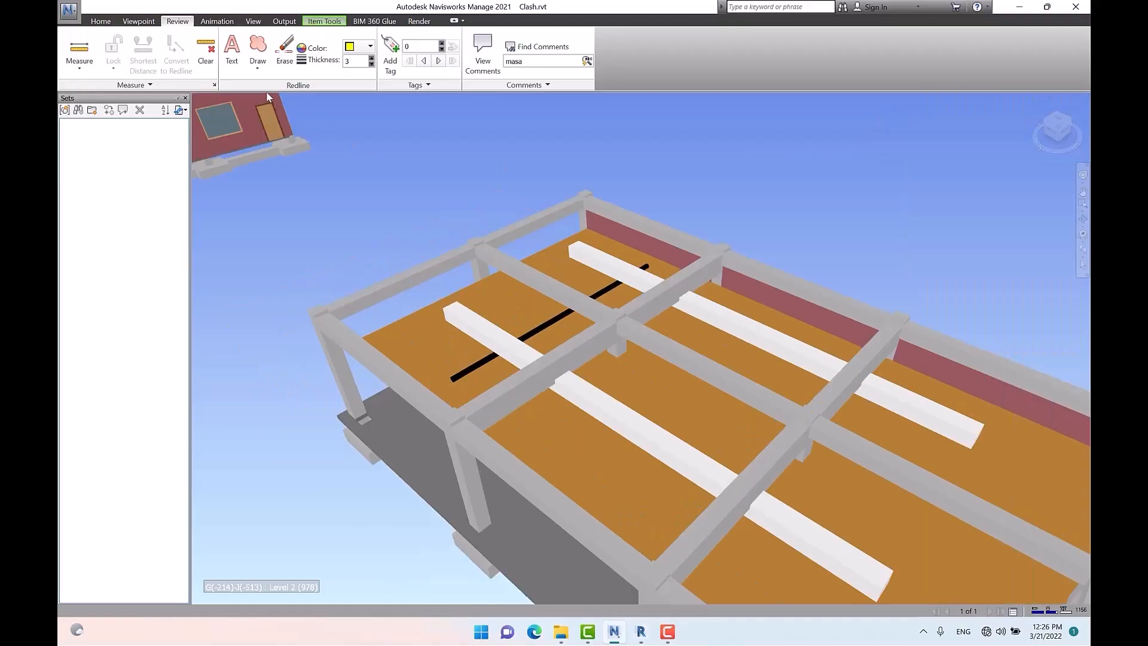
left_click(107, 21)
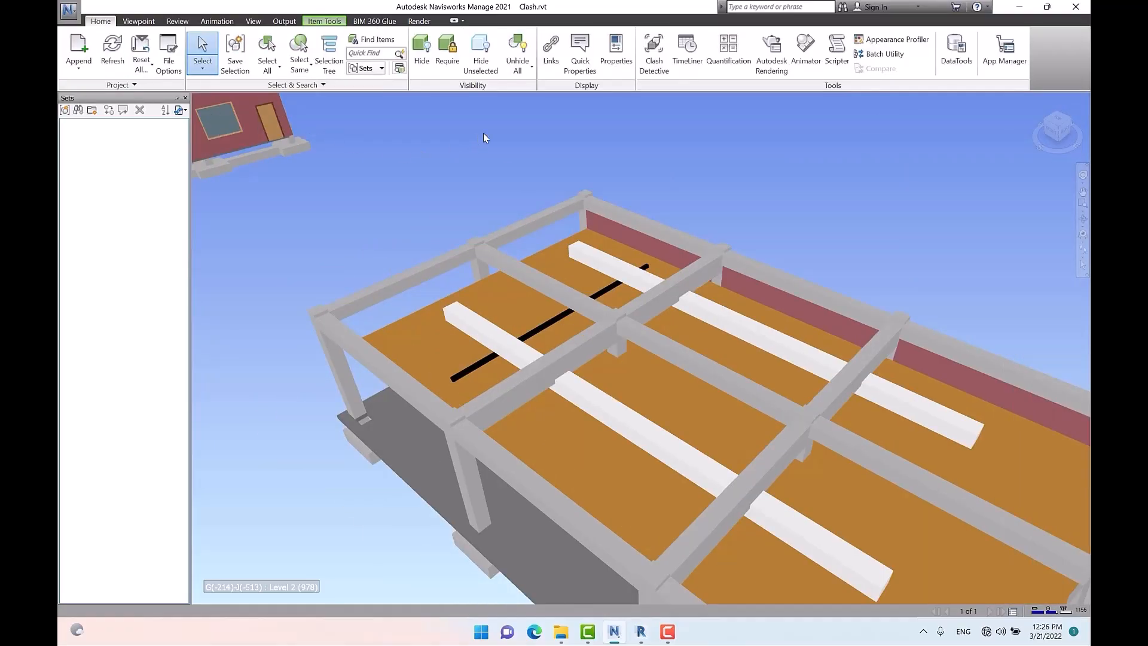
left_click(615, 72)
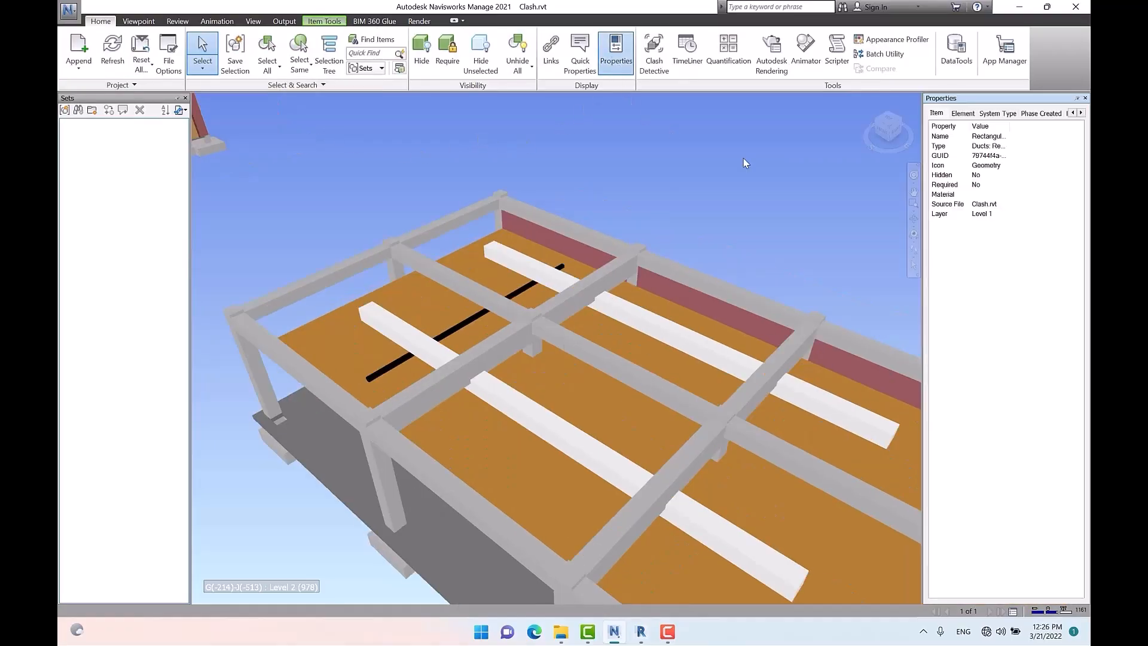
left_click(693, 231)
left_click(519, 266)
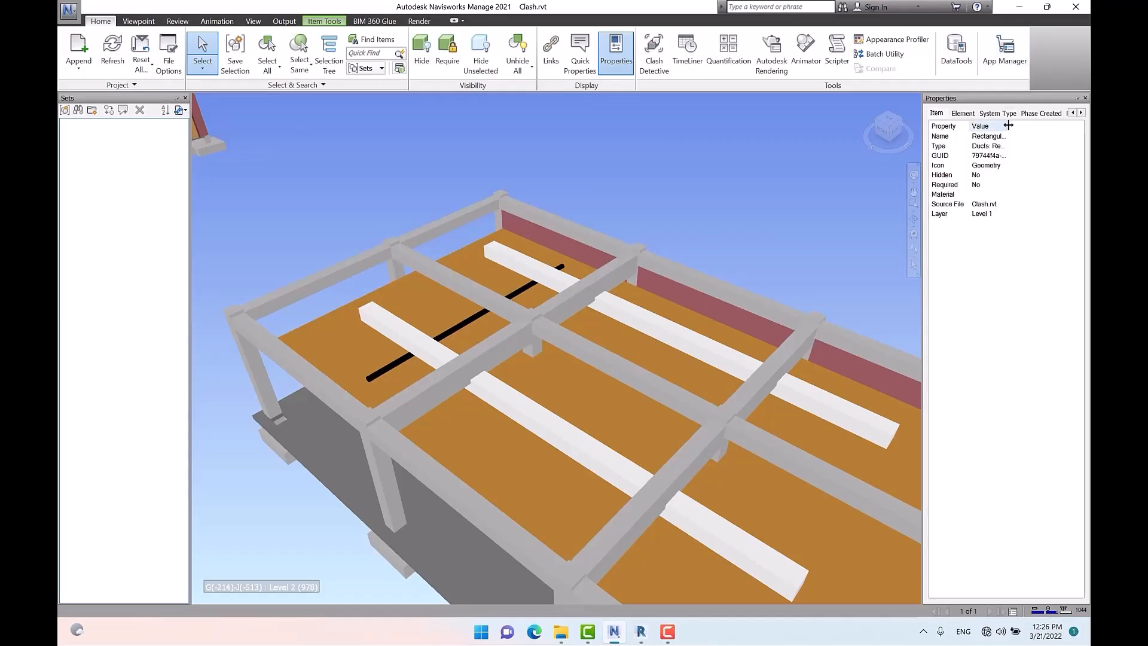
left_click_drag(1009, 126, 1063, 126)
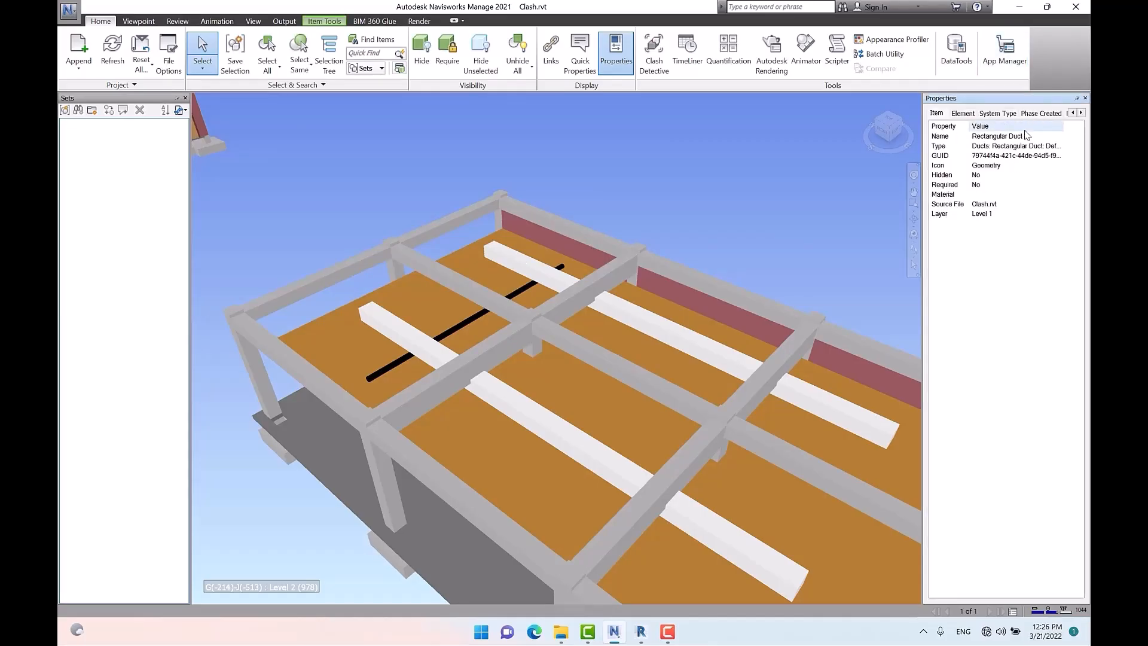
Step: Compare the item properties of the overlapping ducts nearest the side wall, hiding and restoring one of them
left_click(729, 255)
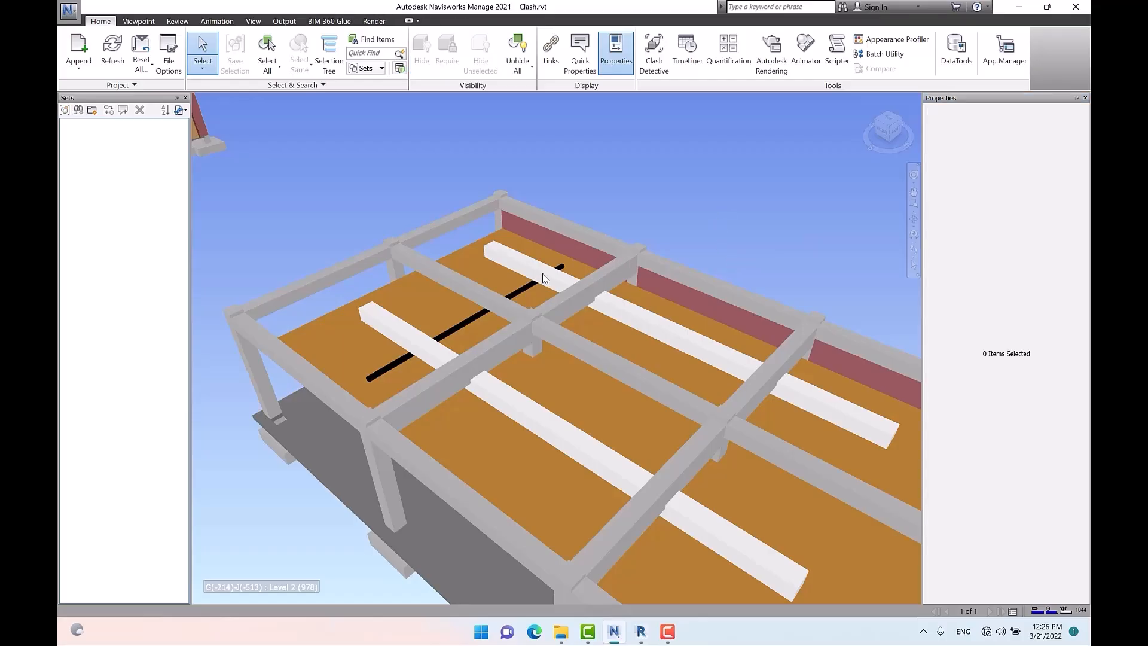
left_click(532, 271)
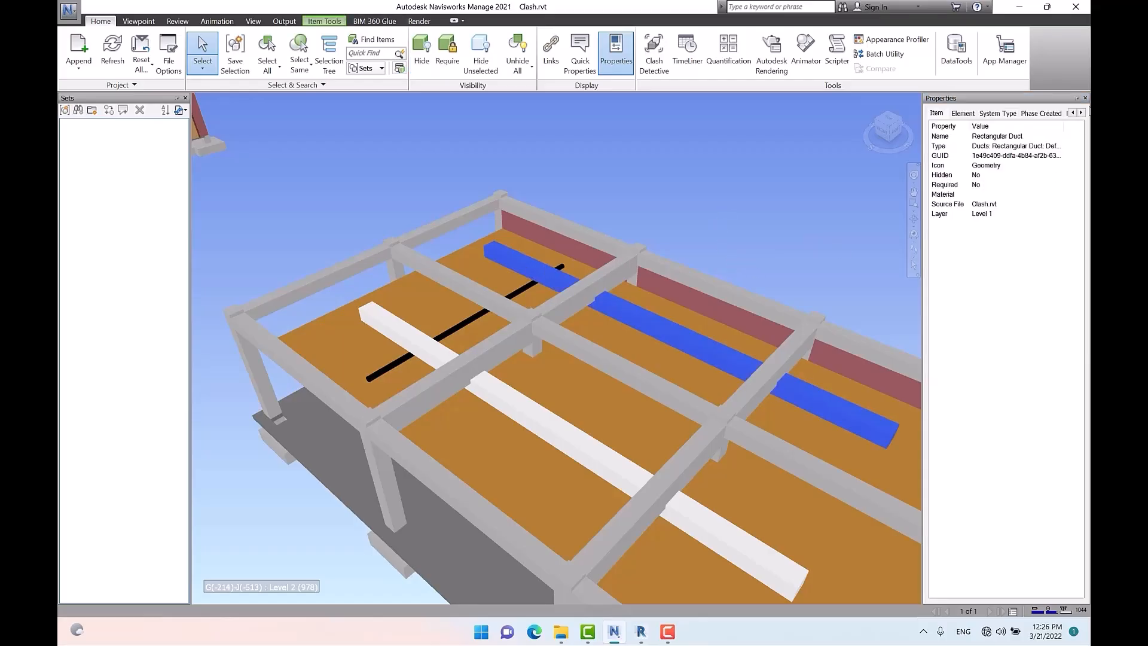
left_click(648, 218)
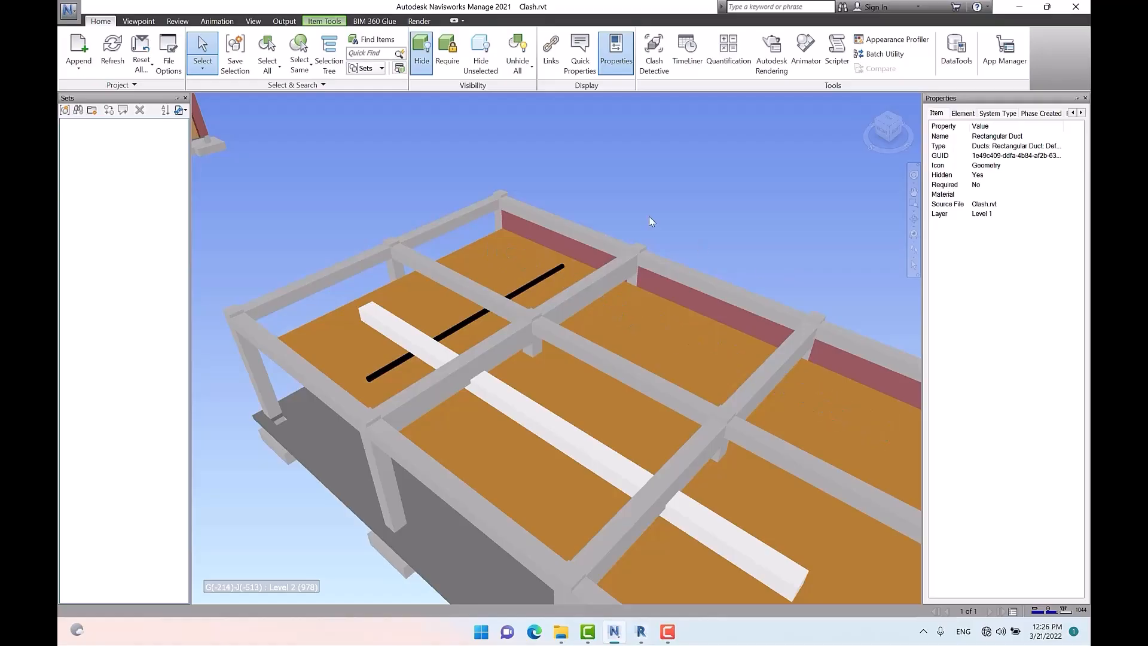
scroll(648, 191, "down", 8)
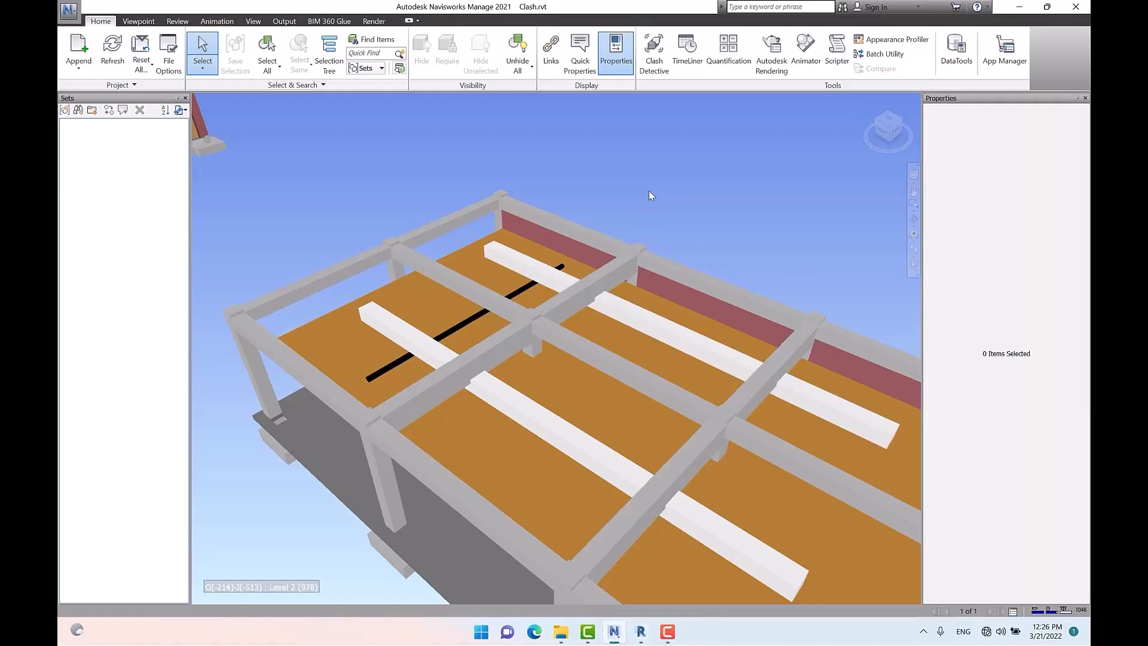
scroll(664, 359, "down", 1)
middle_click_drag(515, 284, 677, 314)
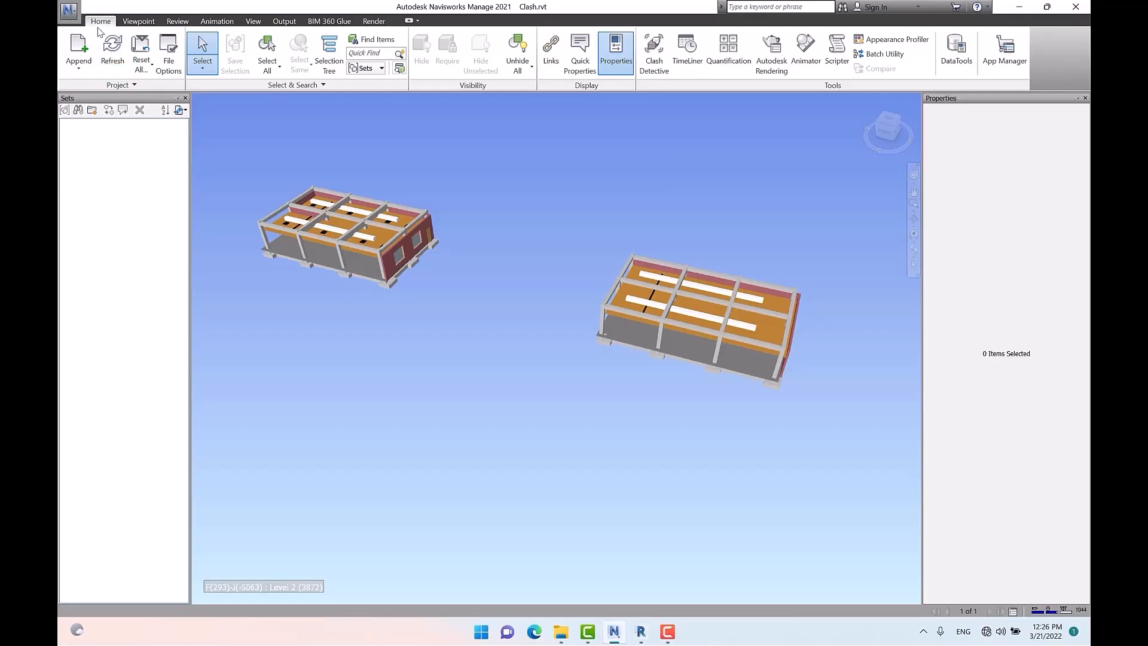
Step: Open Clash Detective in place of the sets list, widen it to show both selections, and add a new clash test
left_click(661, 58)
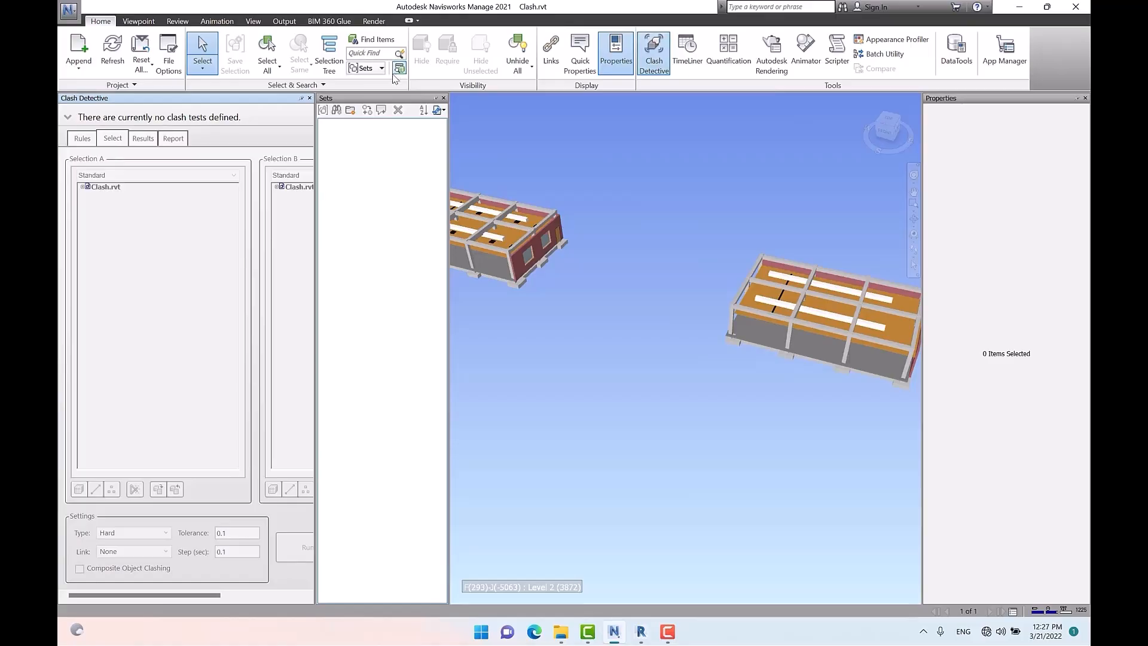
left_click(444, 99)
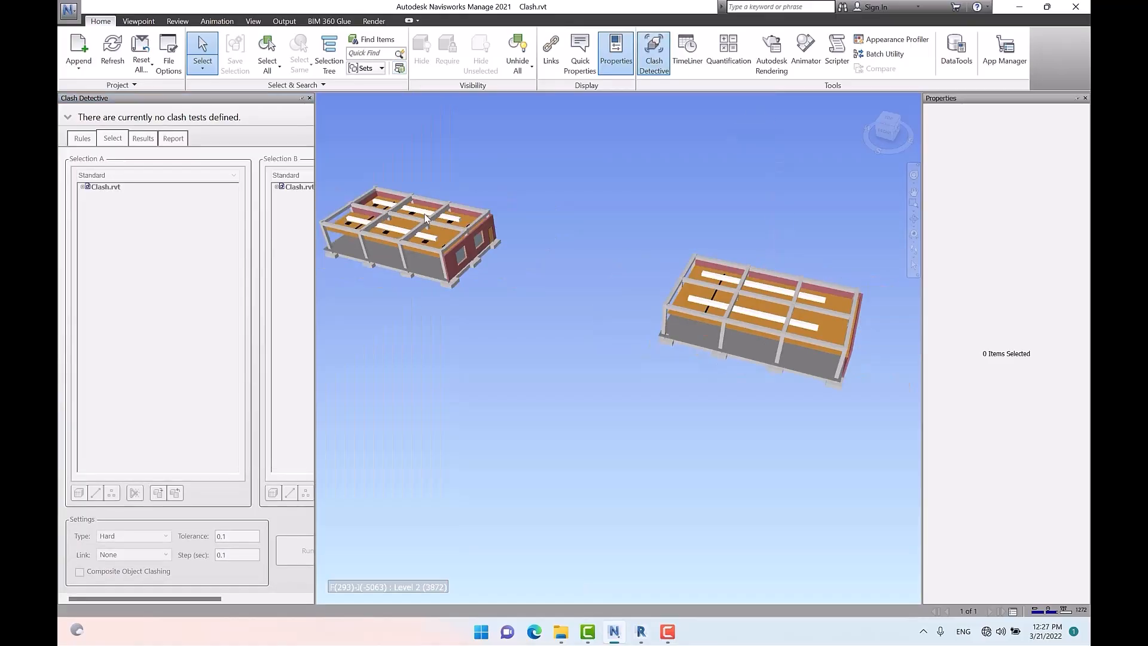
left_click_drag(315, 288, 442, 290)
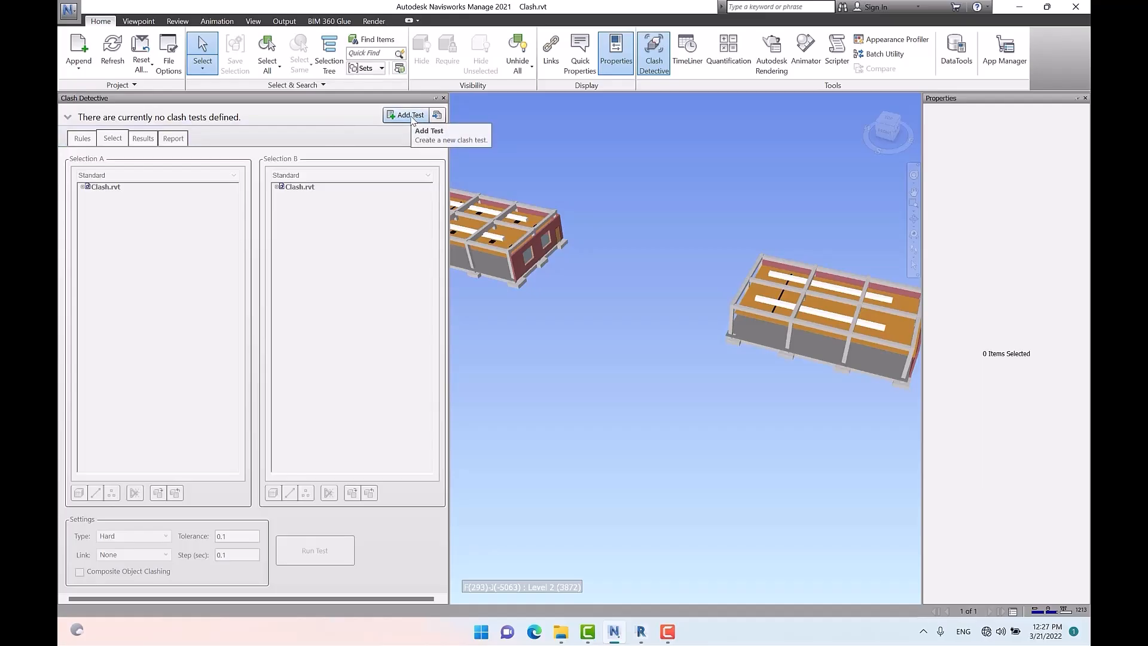
left_click(411, 117)
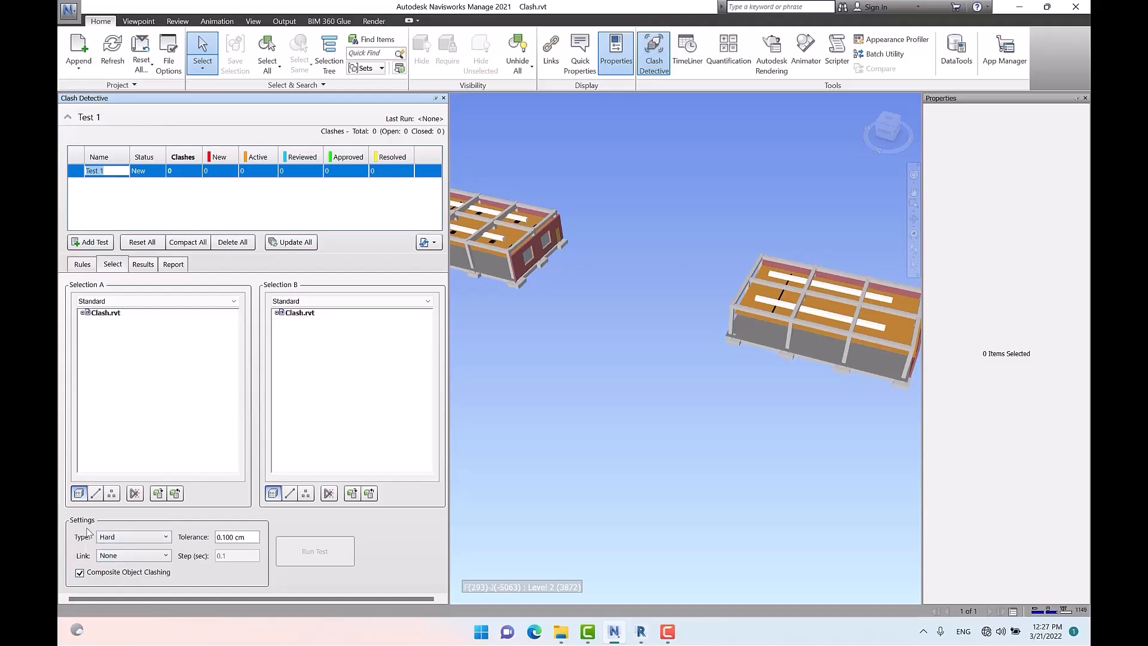
Step: Set the clash test type to Duplicates with a tolerance of 0 cm
left_click(121, 542)
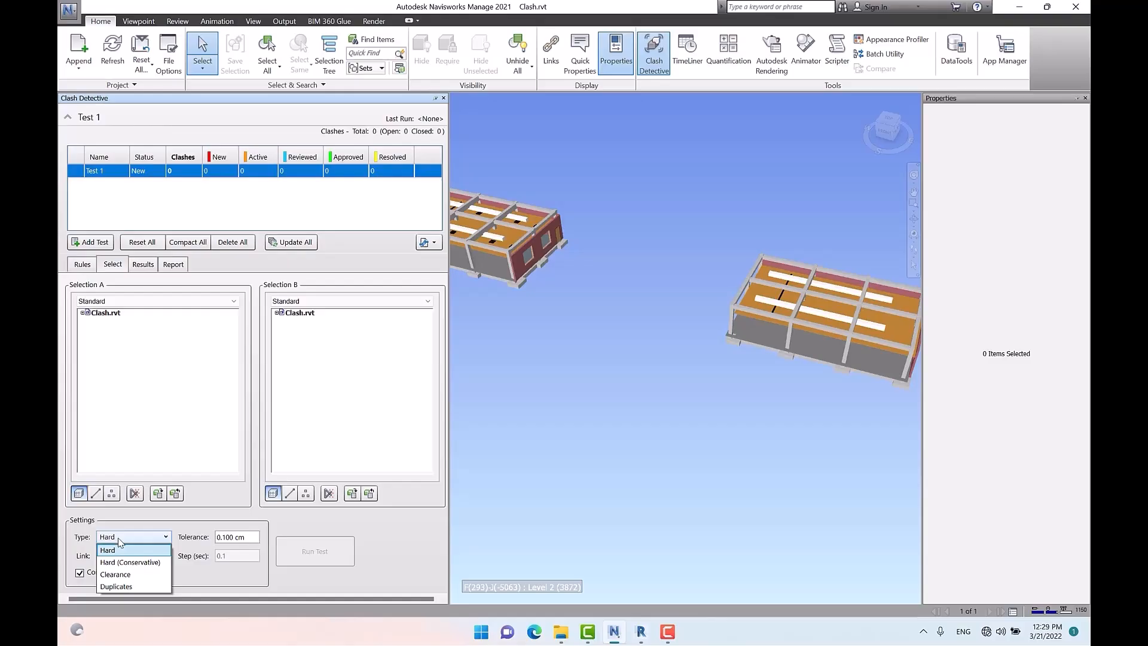
left_click(137, 590)
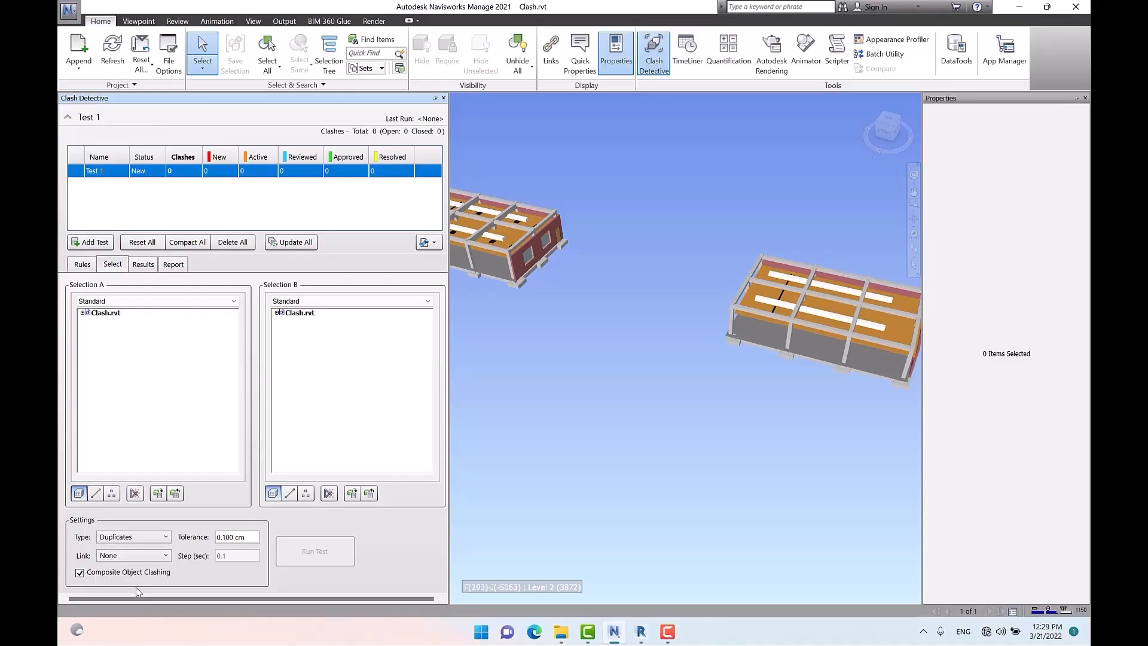
left_click(248, 536)
type("0")
Step: Assign Clash.rvt to both Selection A and Selection B, and run the duplicates test
left_click(109, 313)
left_click(300, 313)
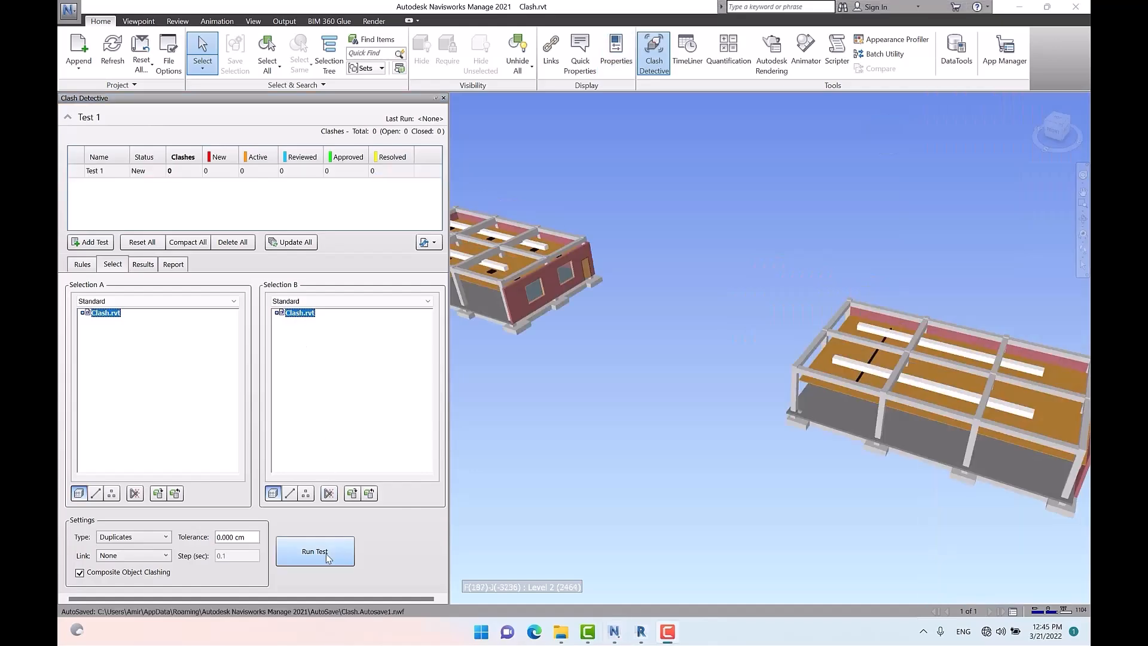
left_click(315, 551)
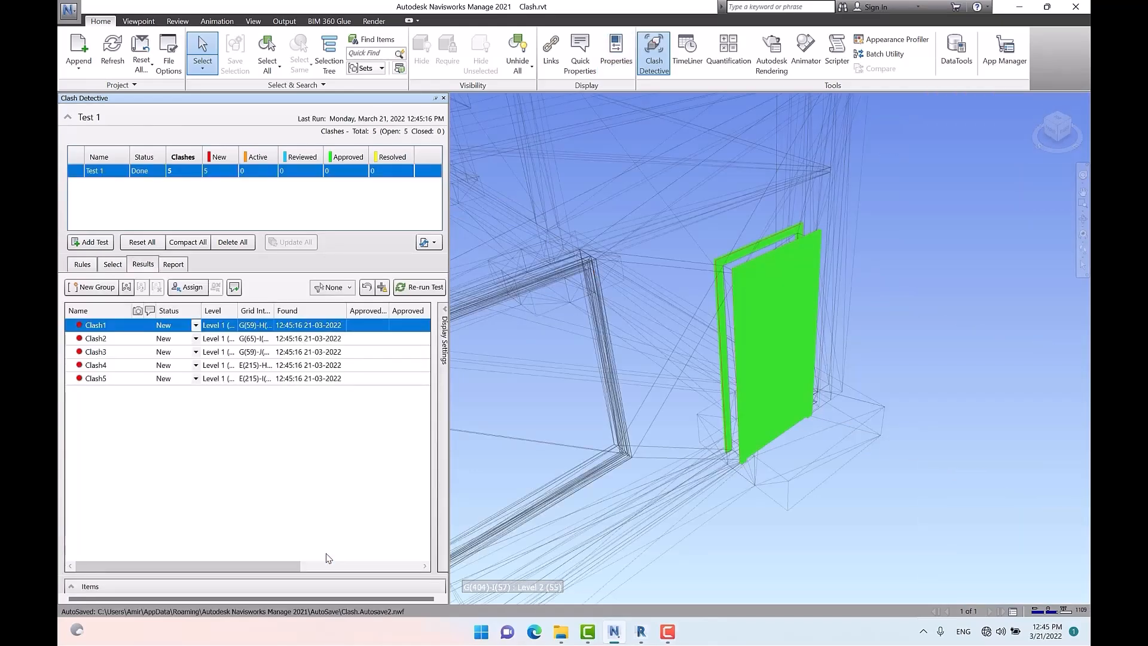
Step: Review the results Clash1 to Clash5 one by one, locating each highlighted element in the two buildings
scroll(897, 335, "down", 6)
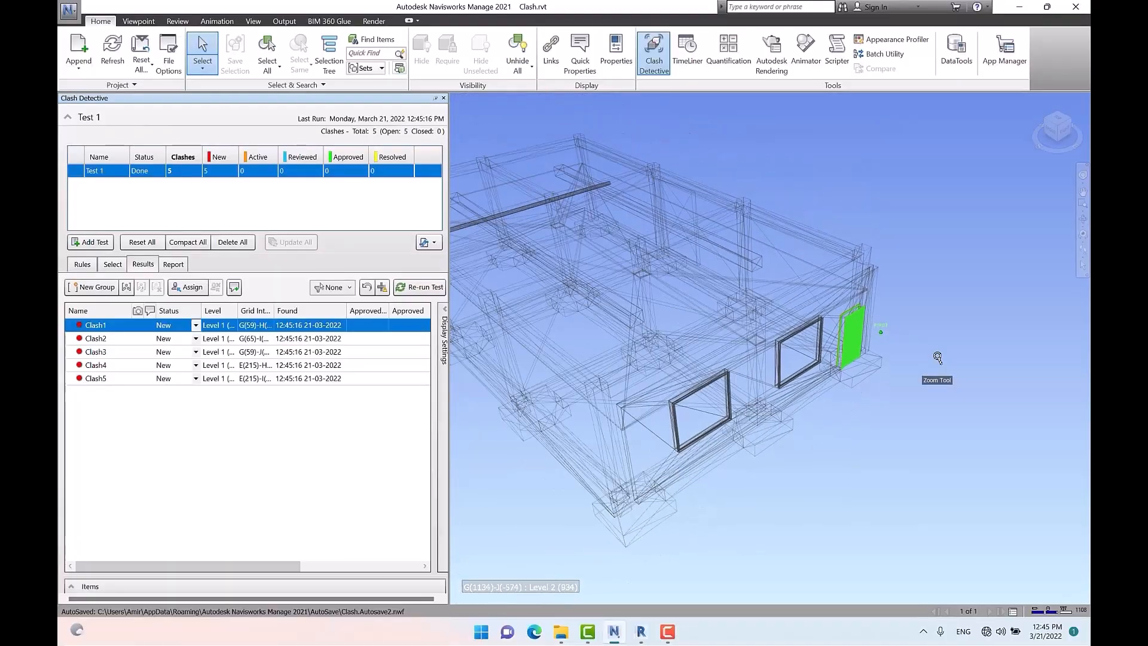
scroll(937, 358, "down", 5)
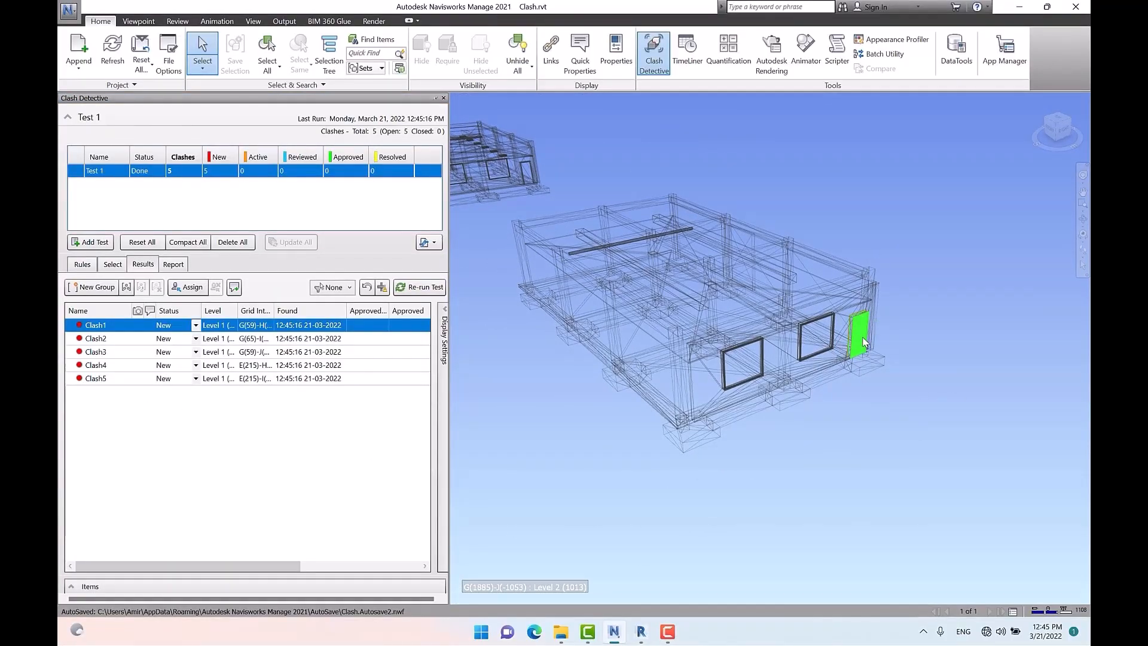
left_click(95, 339)
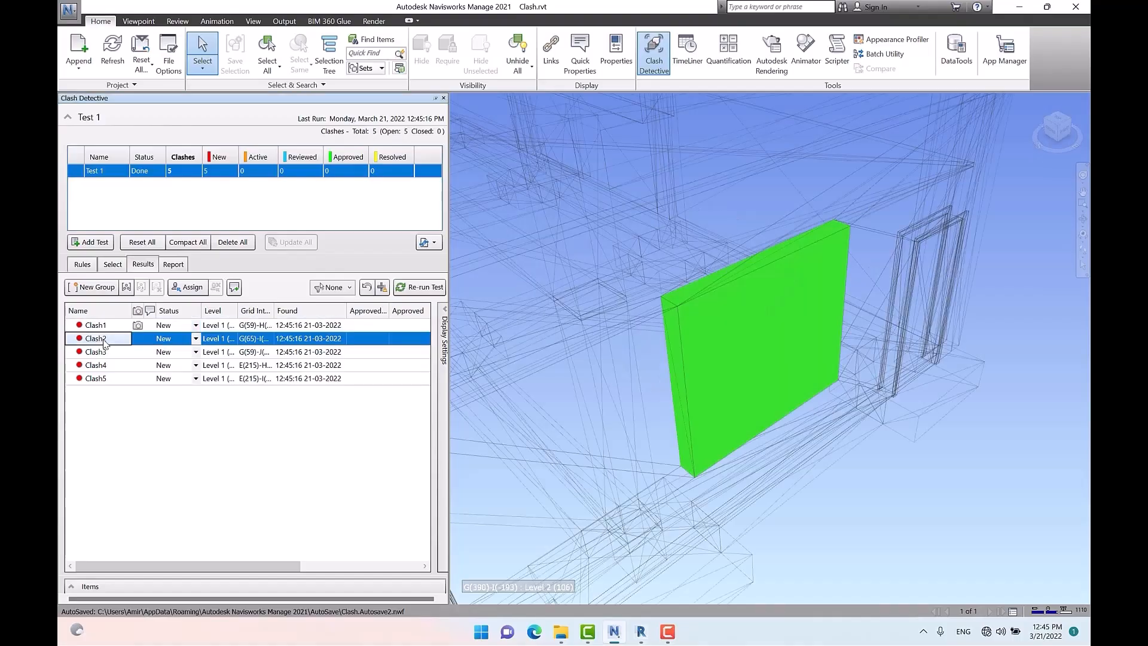
left_click(103, 352)
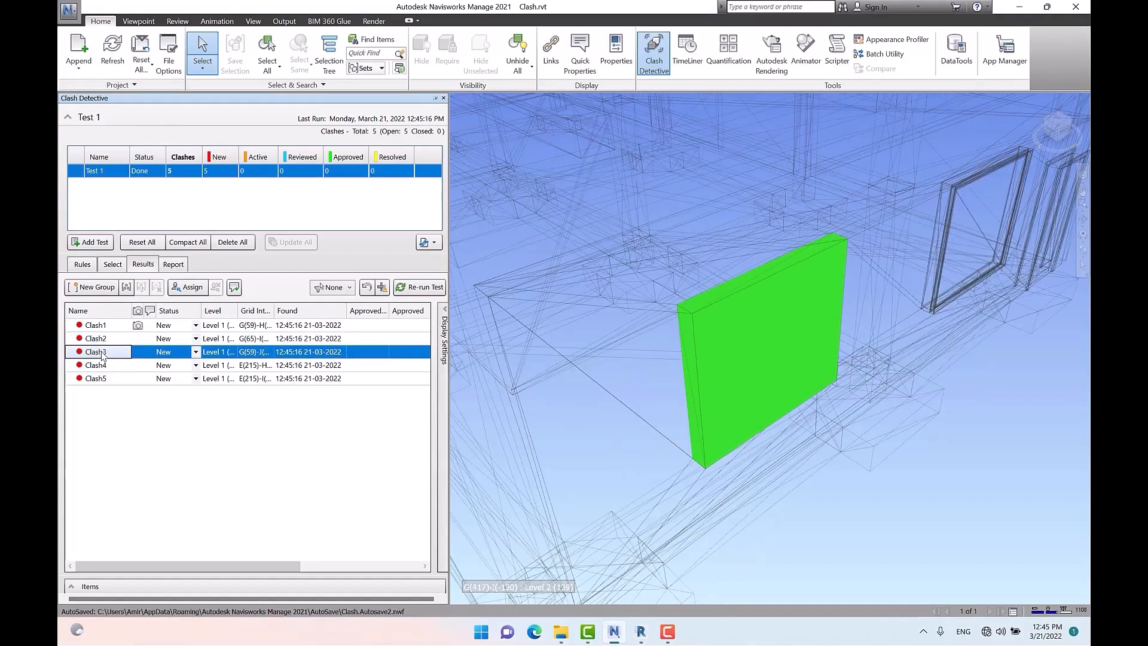
left_click(104, 366)
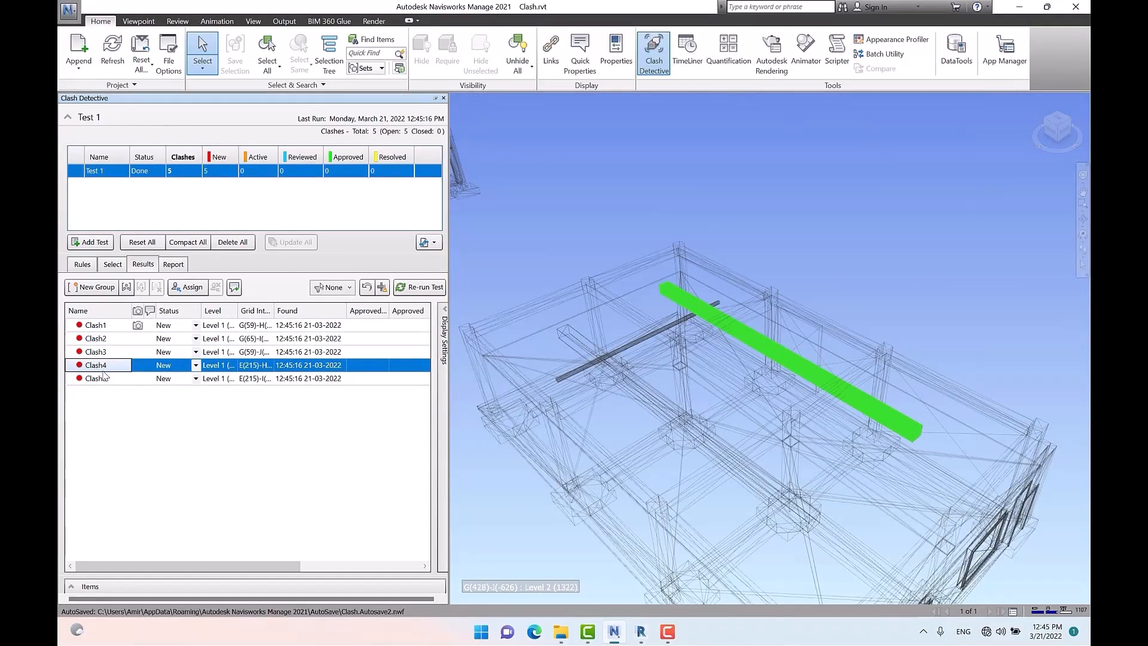
left_click(99, 379)
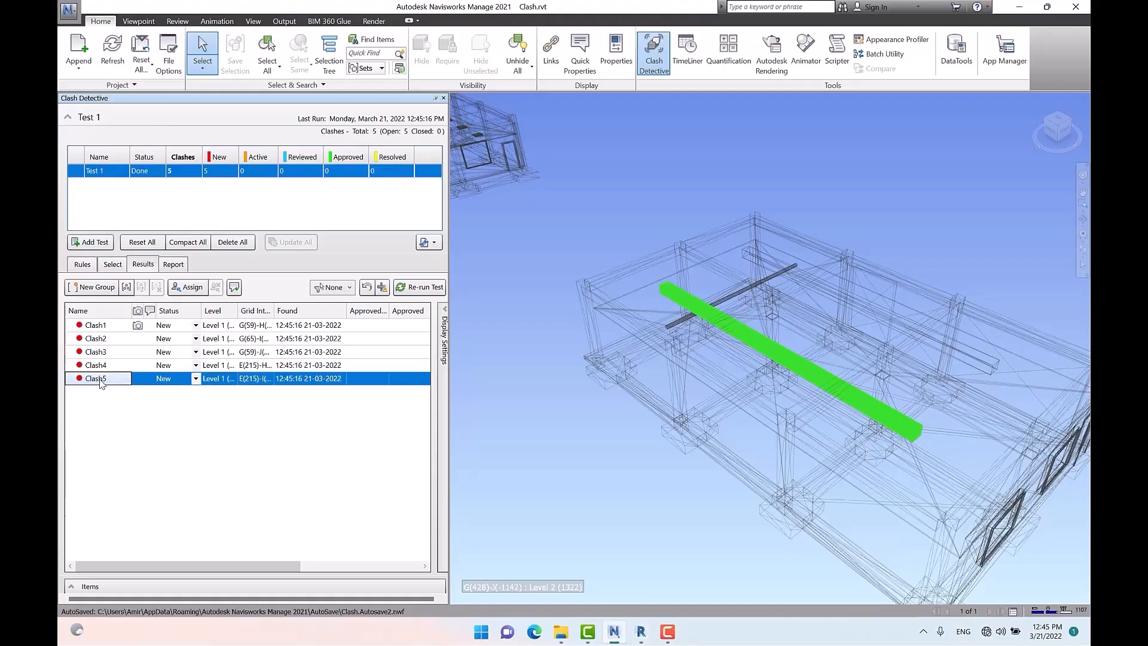
scroll(531, 478, "down", 5)
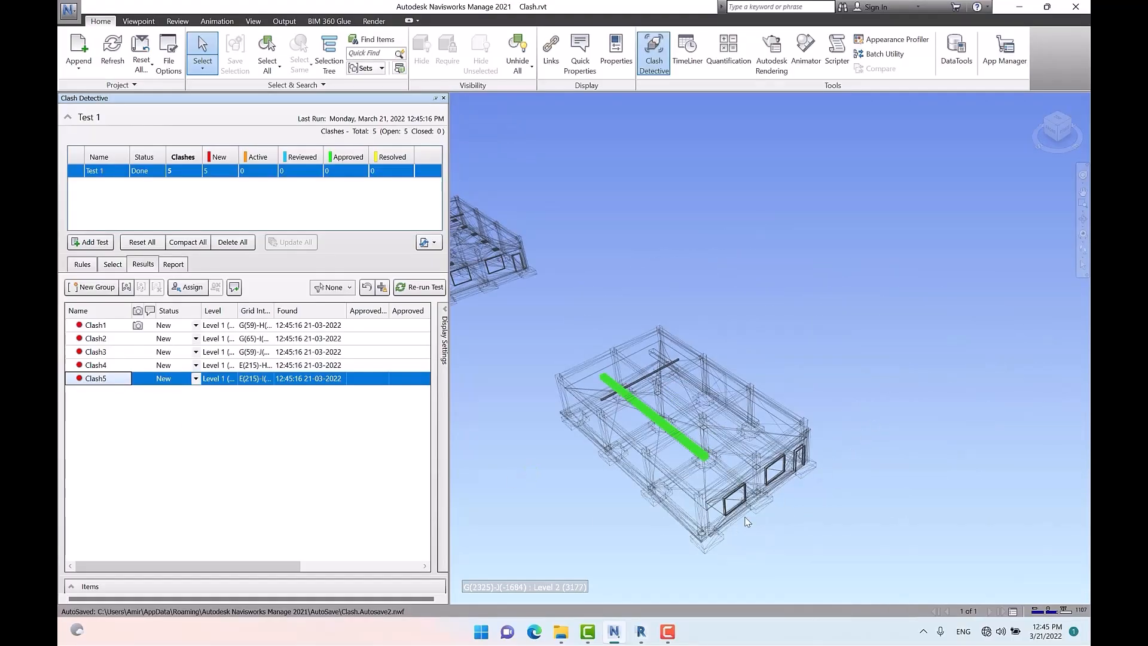
scroll(643, 351, "up", 3)
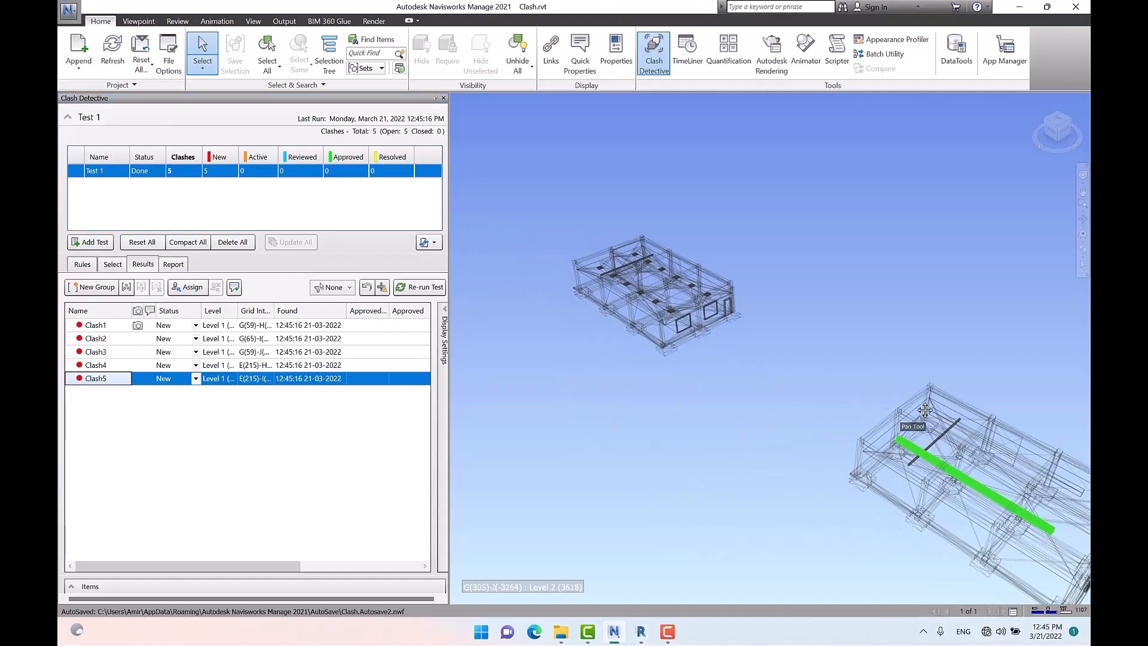
Step: Examine the duct highlighted for Clash5 and the surrounding wireframe of both buildings
scroll(653, 294, "up", 5)
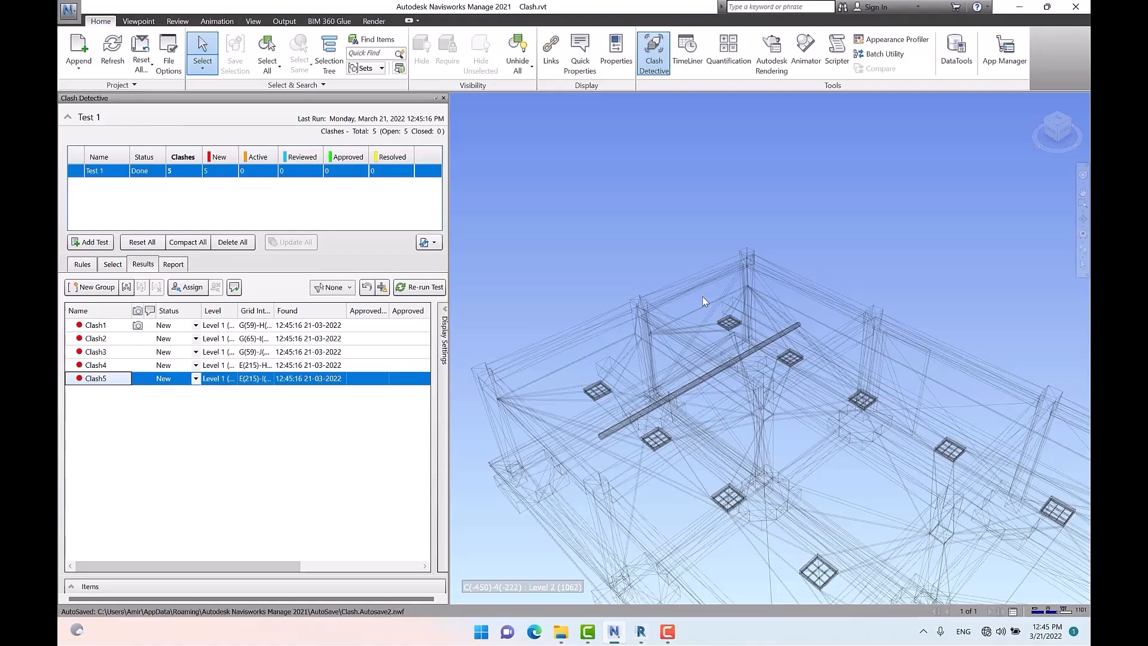
scroll(704, 300, "down", 5)
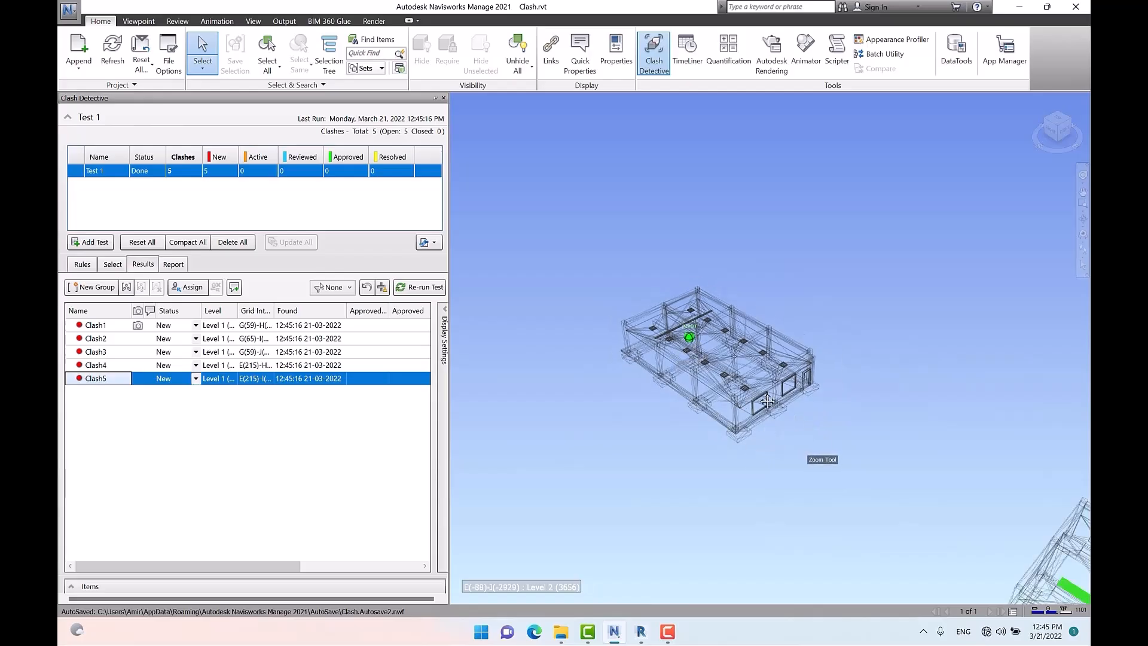
scroll(767, 401, "up", 8)
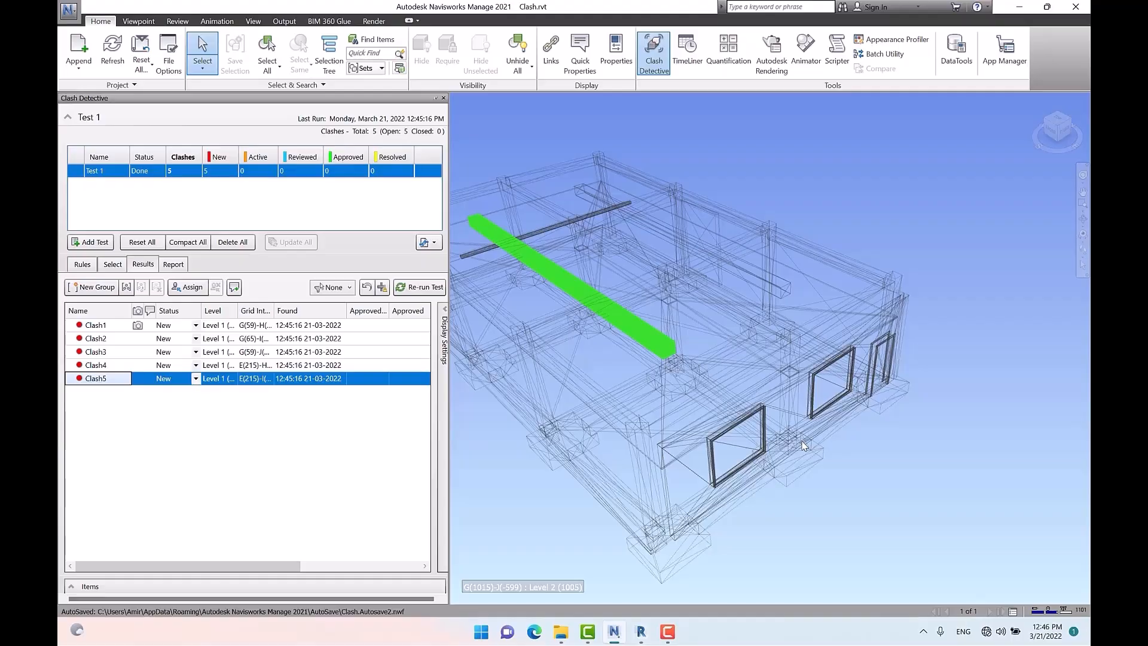
Step: Switch to Revit and, in the Level 1 floor plan, shorten one copy of the doubled wall beside the door to about 10040 mm
left_click(640, 631)
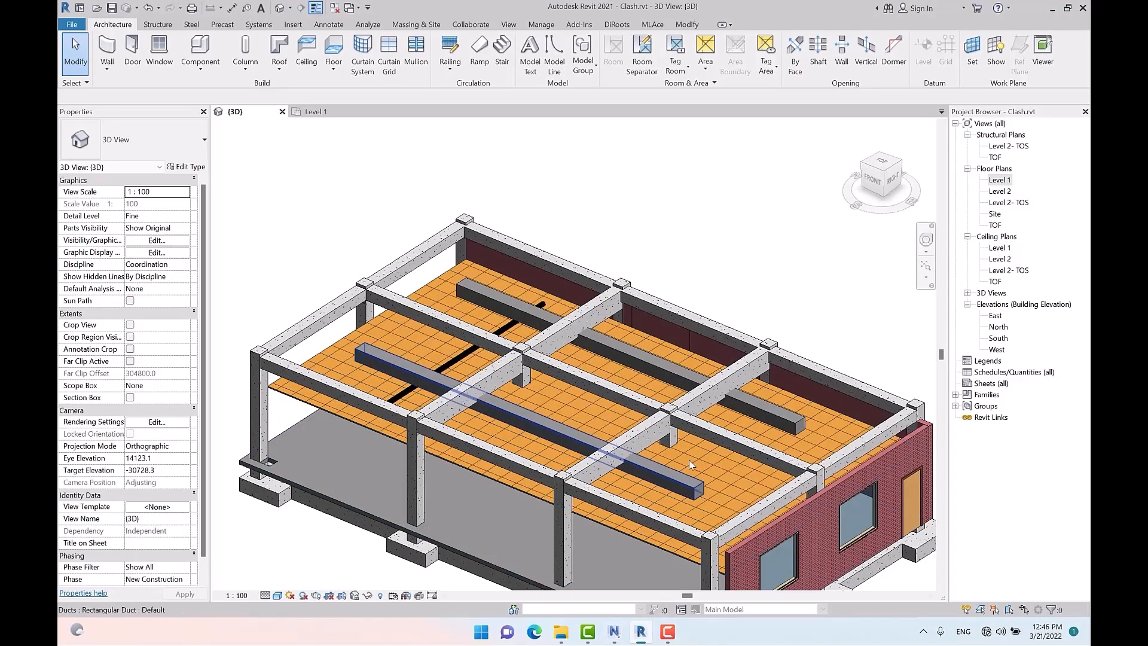
double_click(1000, 180)
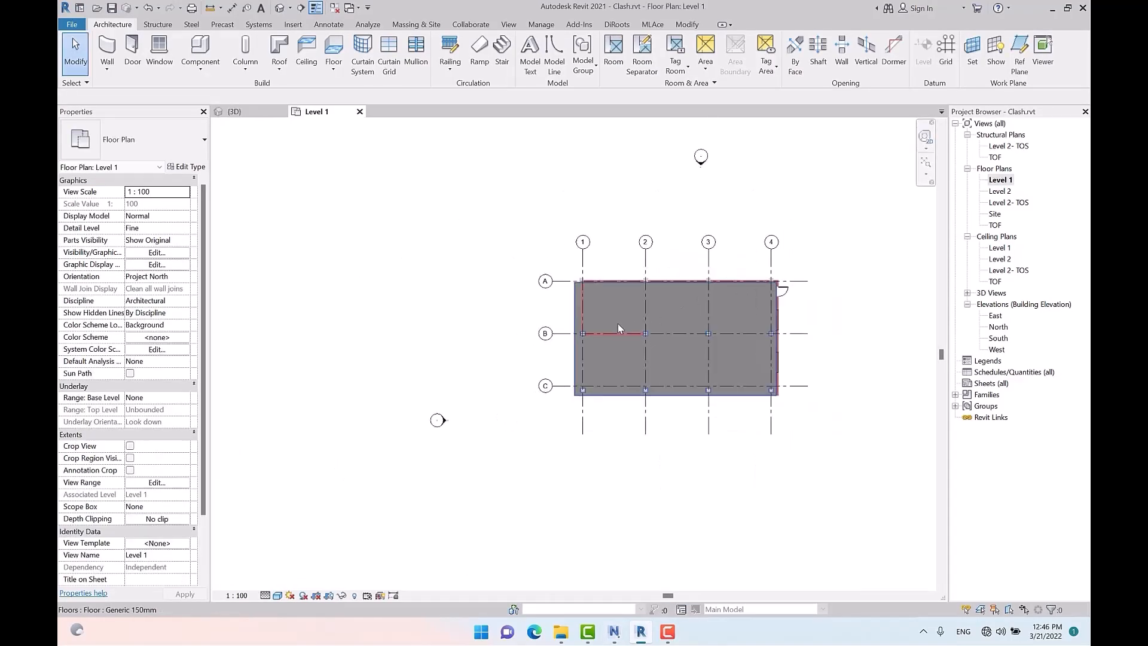
scroll(619, 324, "down", 3)
middle_click_drag(594, 338, 441, 357)
scroll(698, 362, "up", 9)
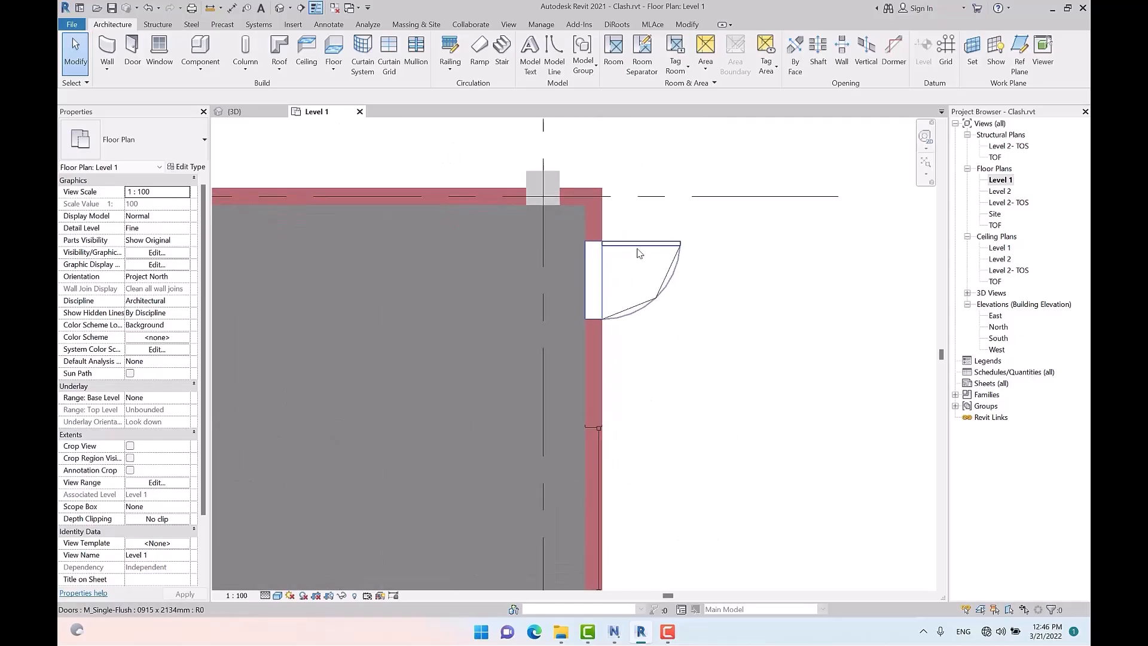
scroll(639, 253, "up", 5)
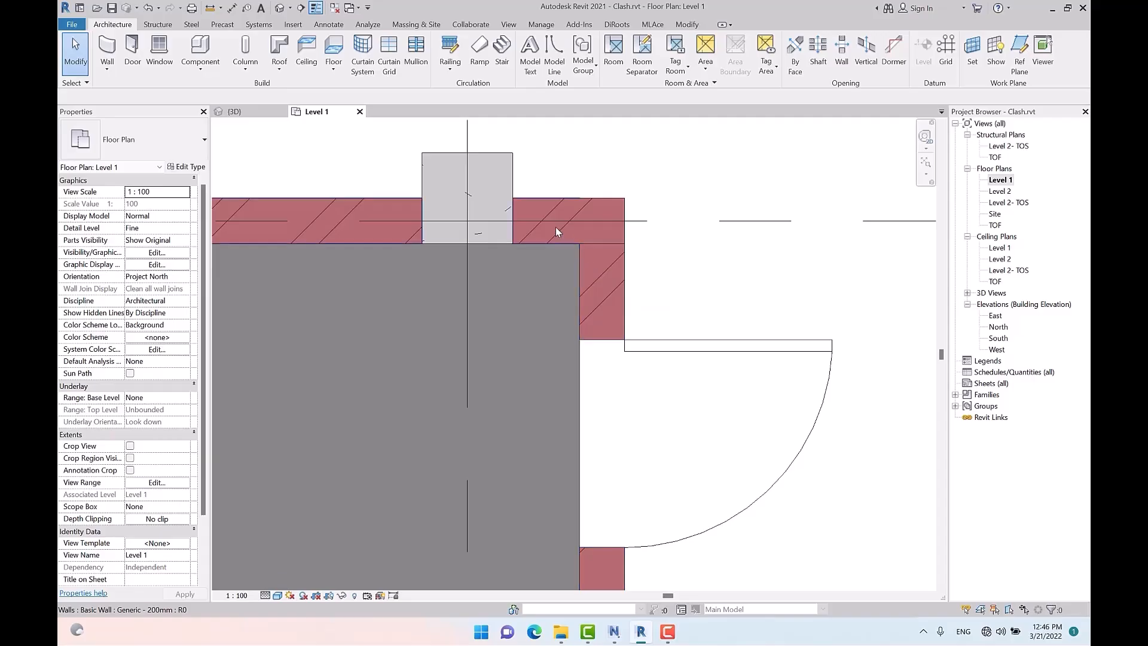
left_click(597, 289)
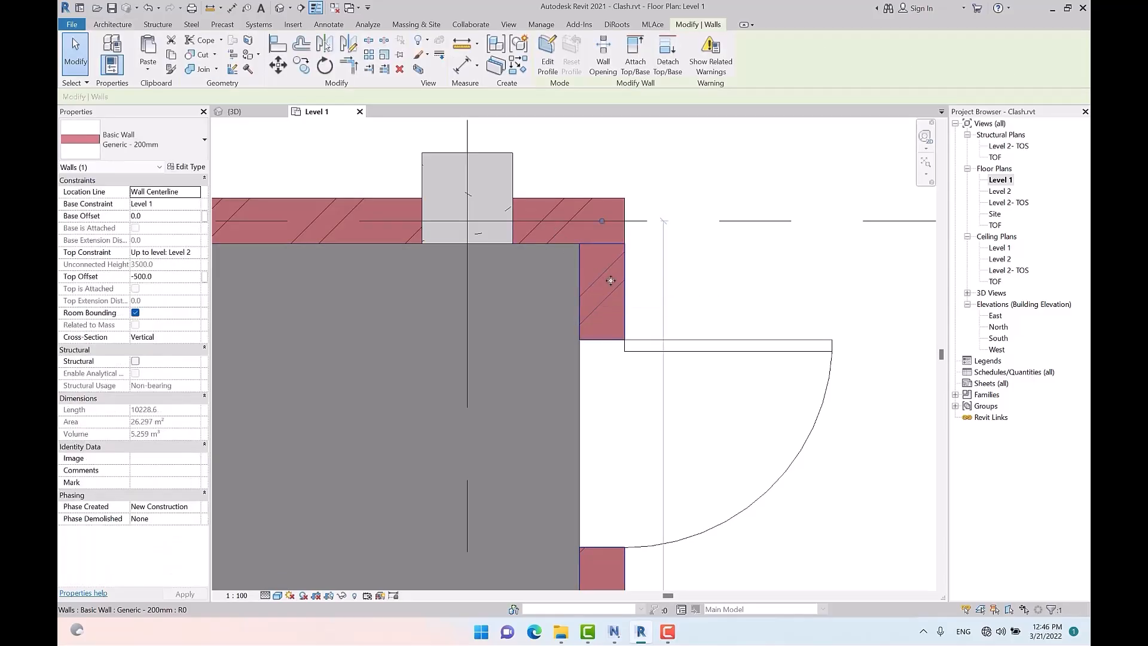
scroll(605, 284, "up", 1)
left_click_drag(599, 202, 616, 258)
left_click(730, 276)
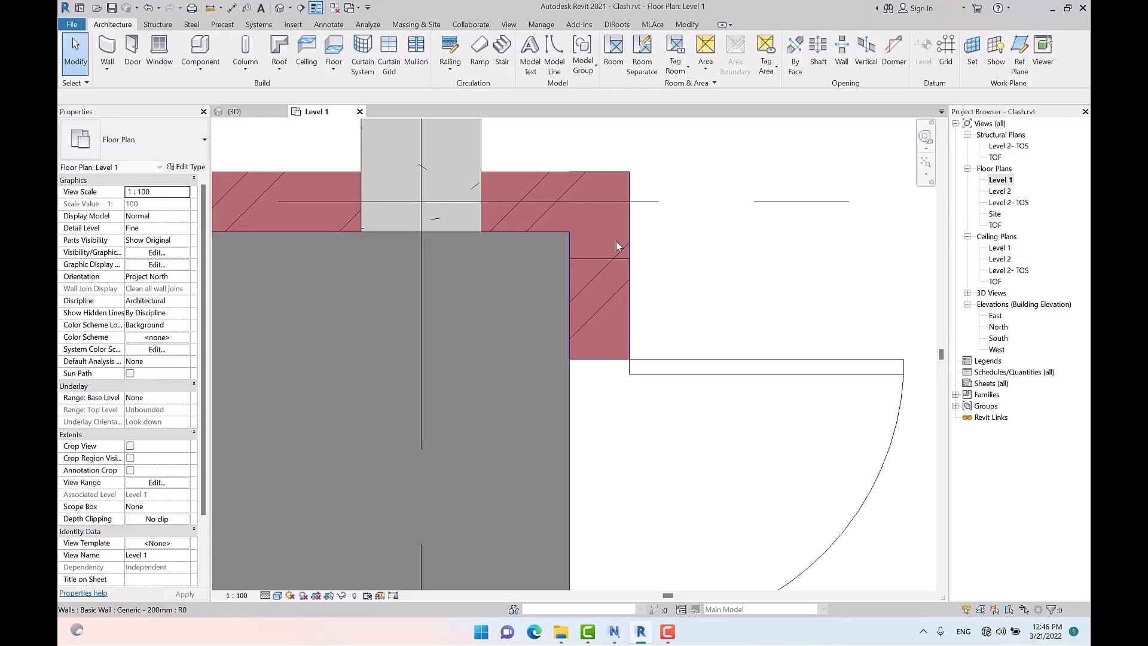
Step: Pull the end of the second overlapping wall copy back from the corner to match the shortened copy
left_click(616, 242)
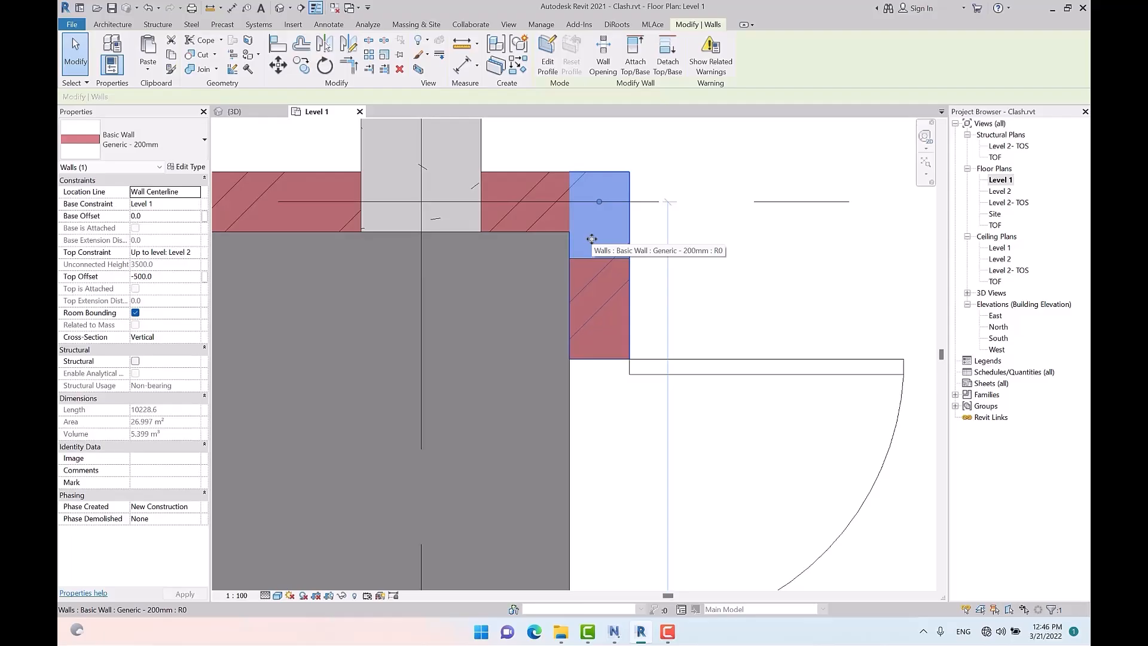
left_click(711, 272)
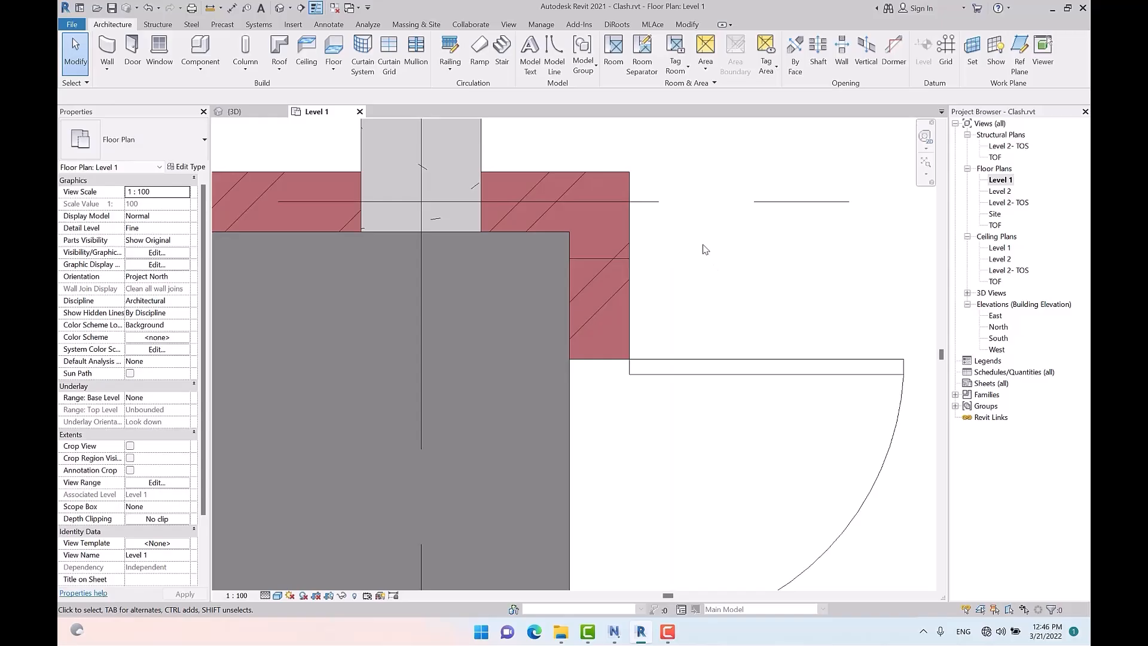
left_click(622, 263)
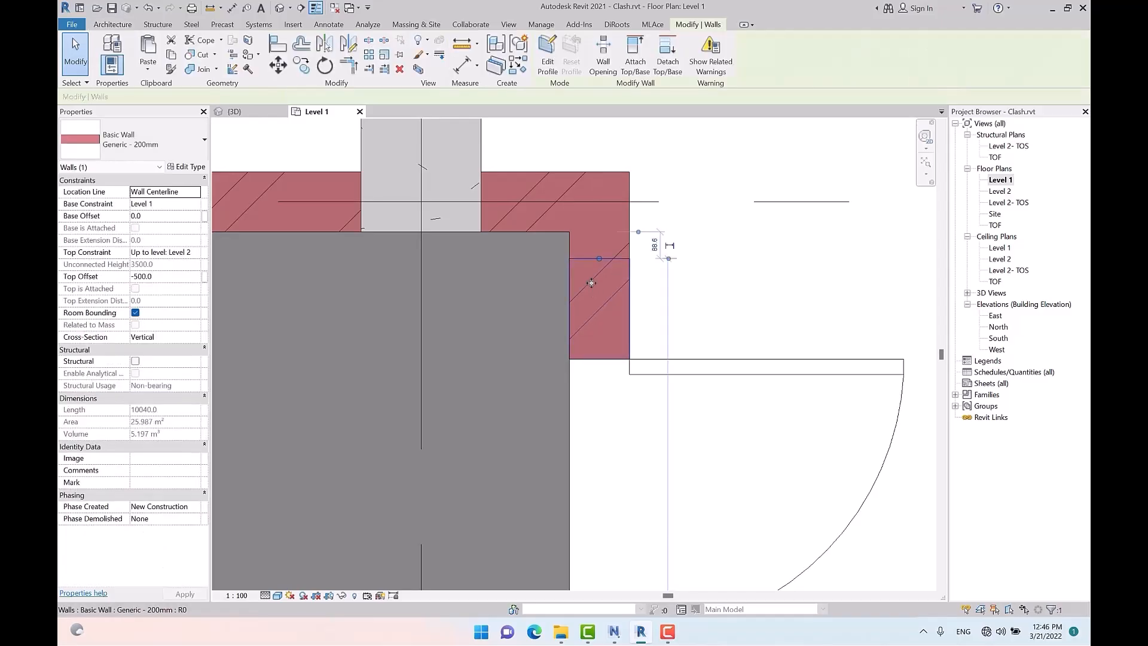
left_click_drag(600, 201, 645, 249)
left_click(765, 250)
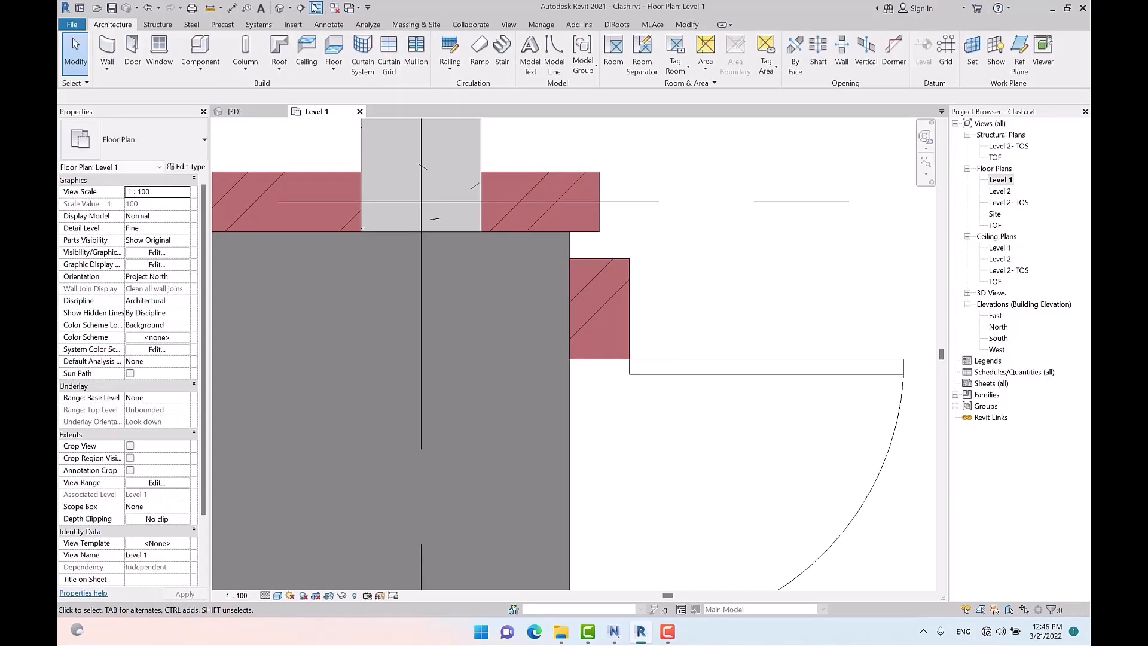
Step: Inspect the shortened walls at the door corner in the 3D view and save the Revit model
left_click(279, 7)
scroll(464, 165, "down", 2)
middle_click_drag(670, 310, 566, 332, "shift")
scroll(566, 330, "down", 5)
scroll(571, 333, "up", 8)
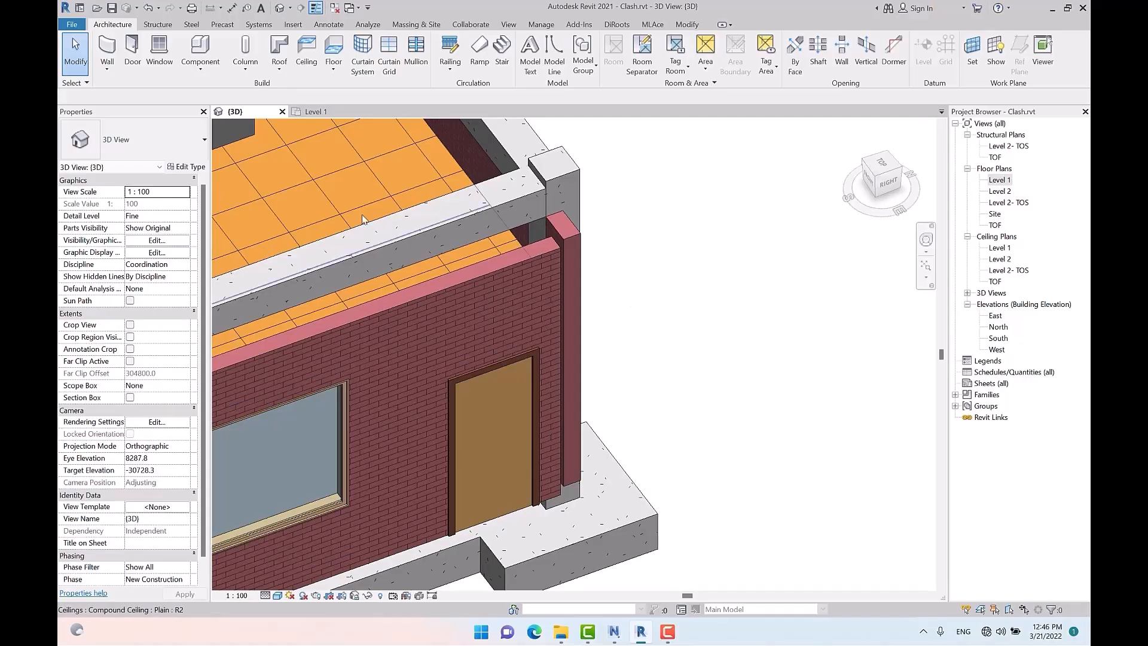
left_click(112, 9)
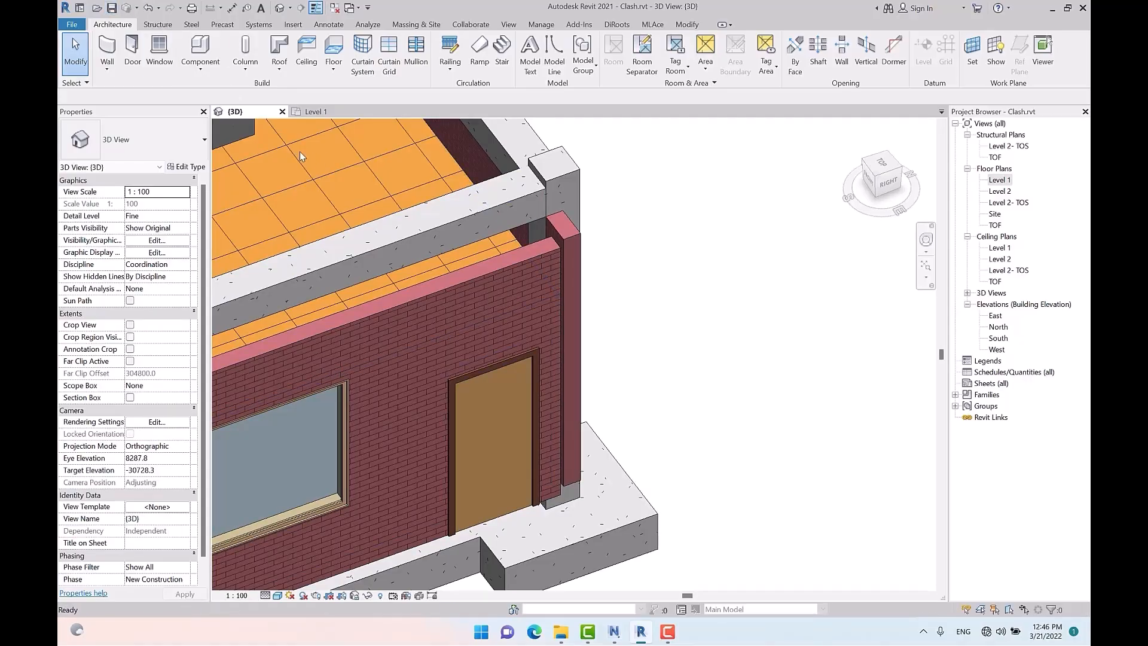
Step: Switch to Navisworks, refresh the model, reset the clash results and rerun the Duplicates test on Clash.rvt
left_click(614, 634)
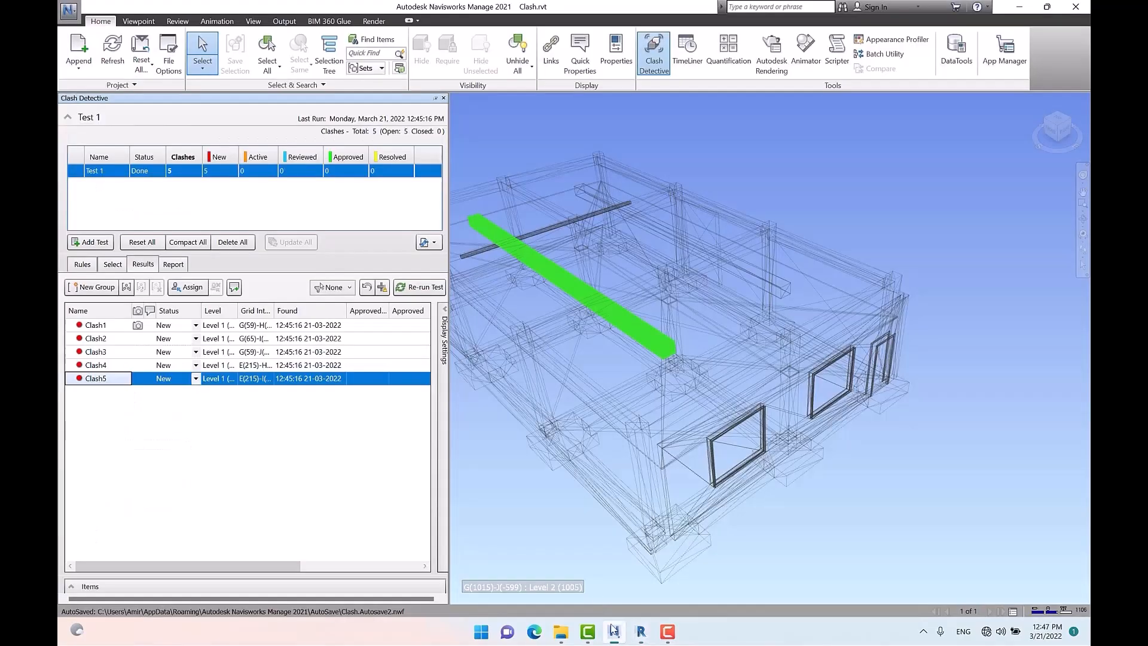
left_click(119, 62)
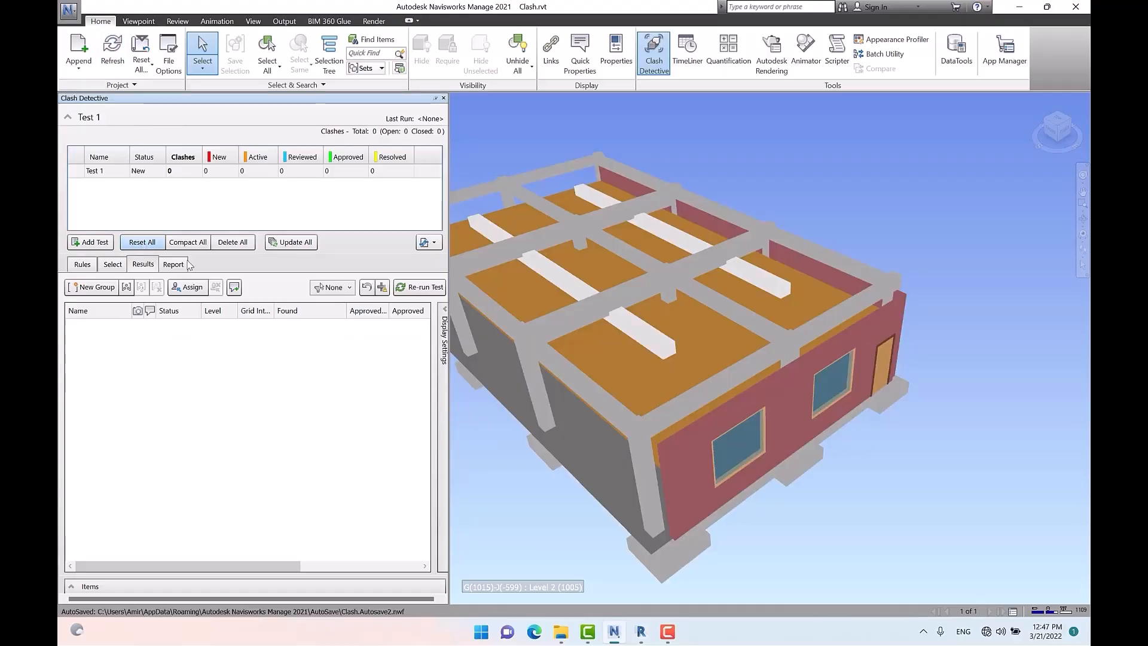
left_click(114, 263)
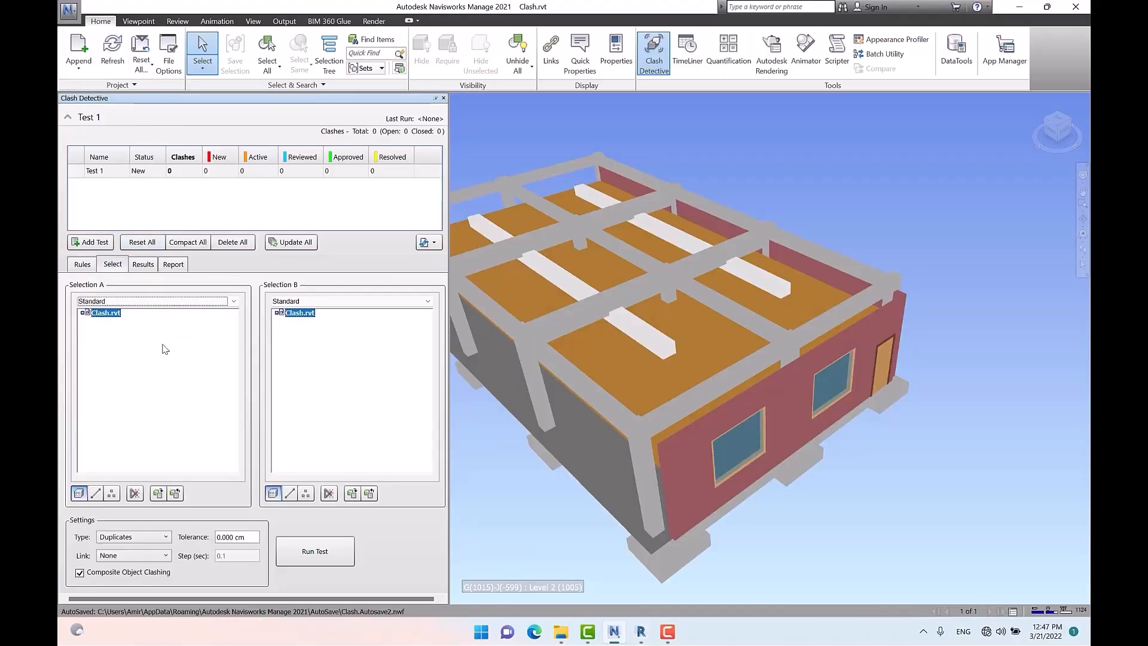
left_click(327, 558)
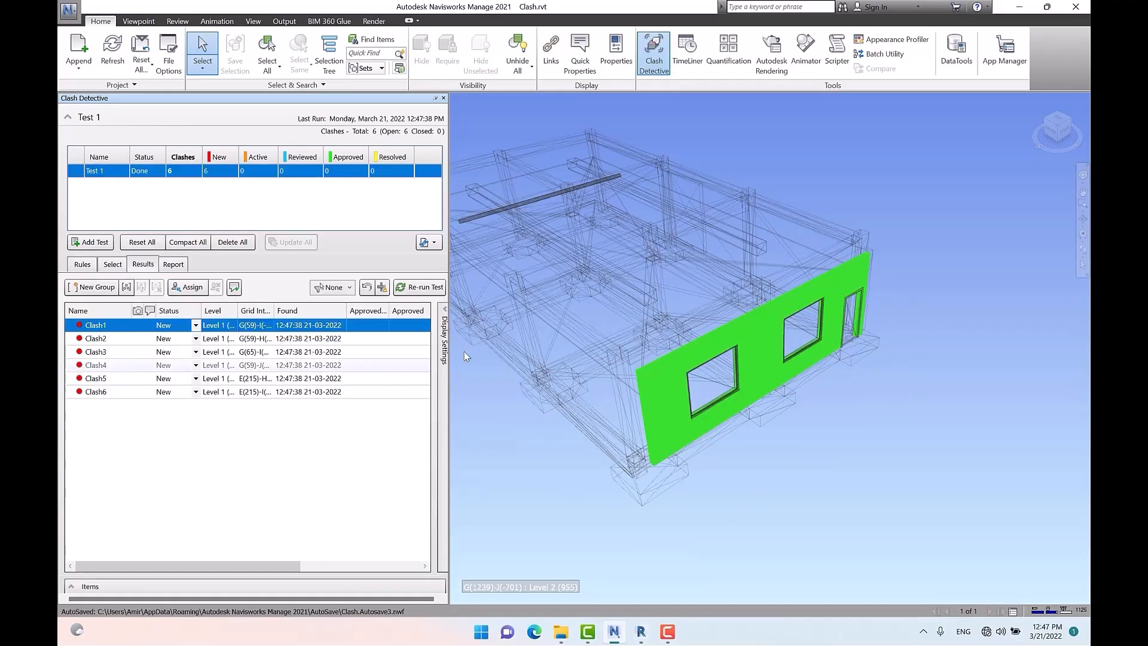
Step: Review the results Clash1 to Clash3 one by one, then return to the test's selection settings
left_click(111, 327)
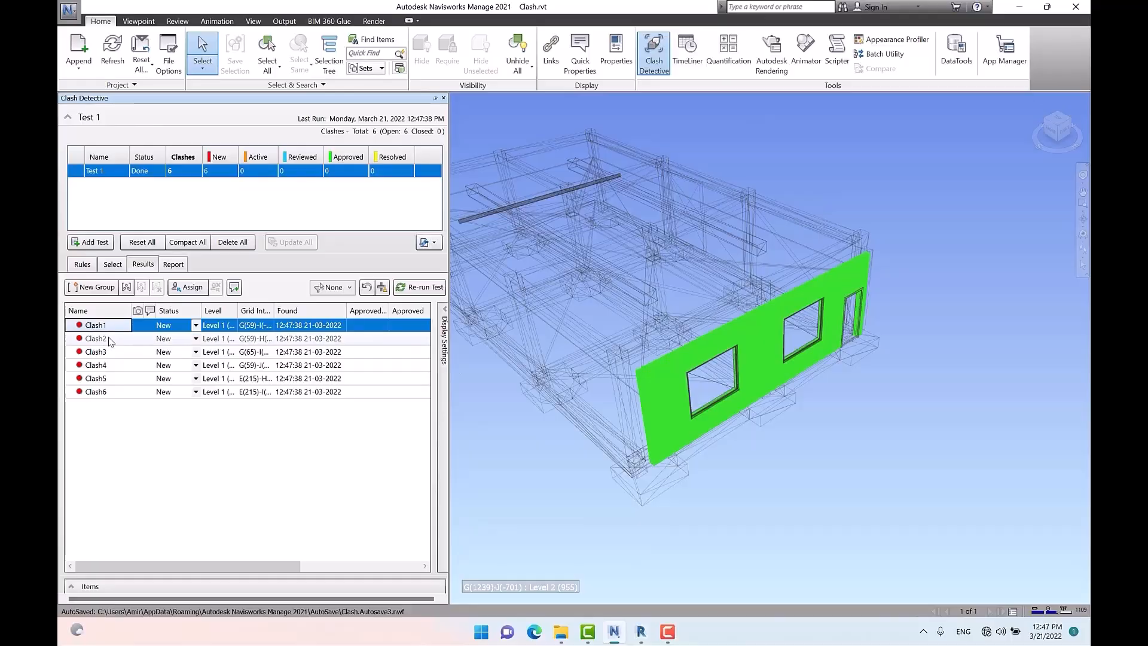
left_click(113, 339)
left_click(108, 353)
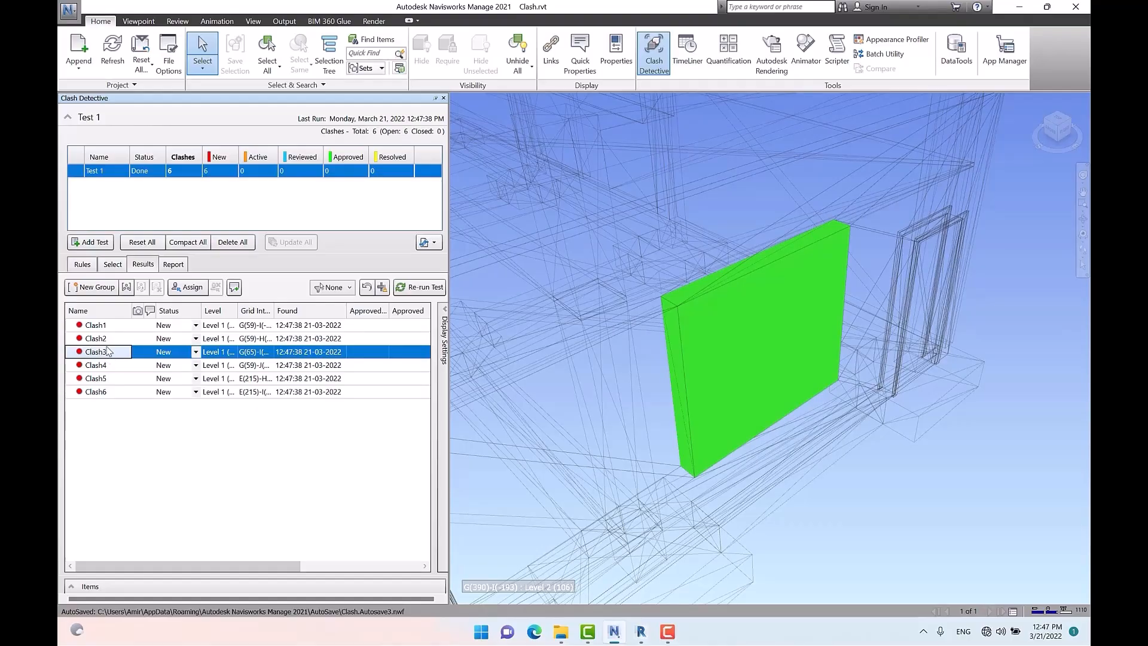
left_click(113, 264)
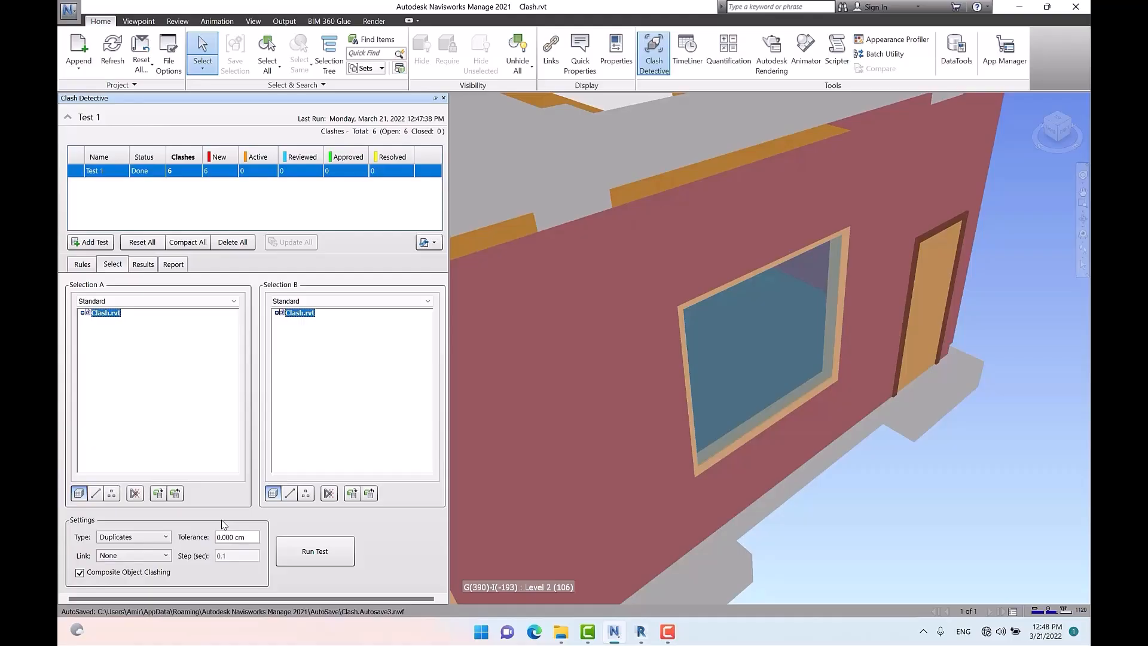
Step: Switch to Revit and, in the Level 1 plan, use Trim/Extend to Corner to rejoin both wall copies with the perpendicular walls
left_click(641, 632)
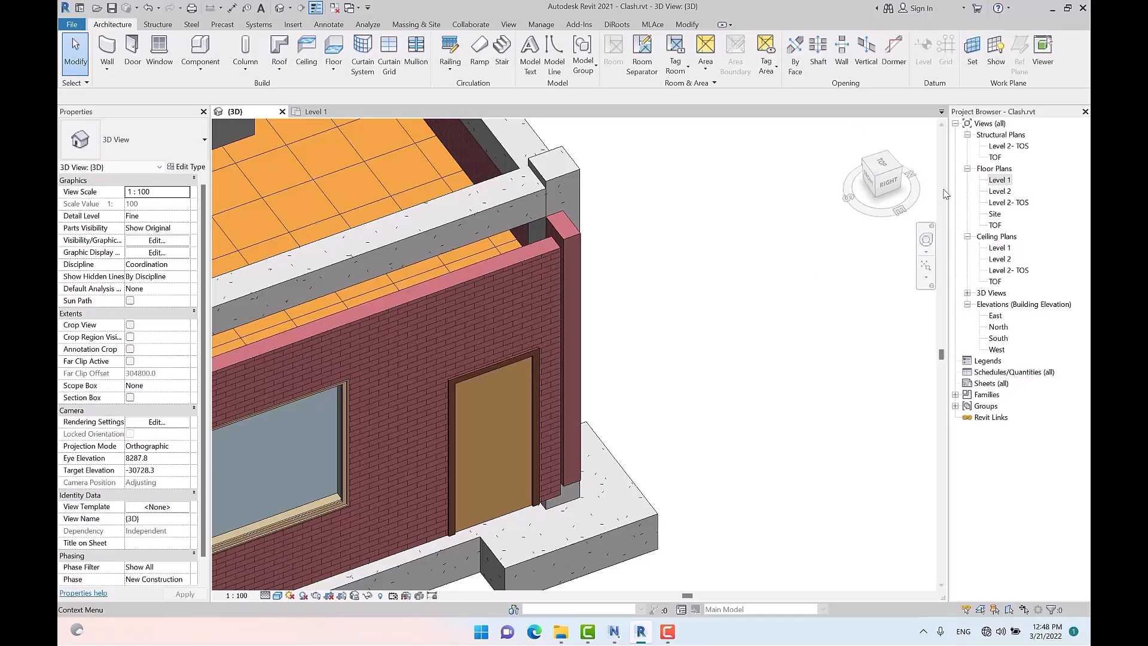
double_click(1000, 179)
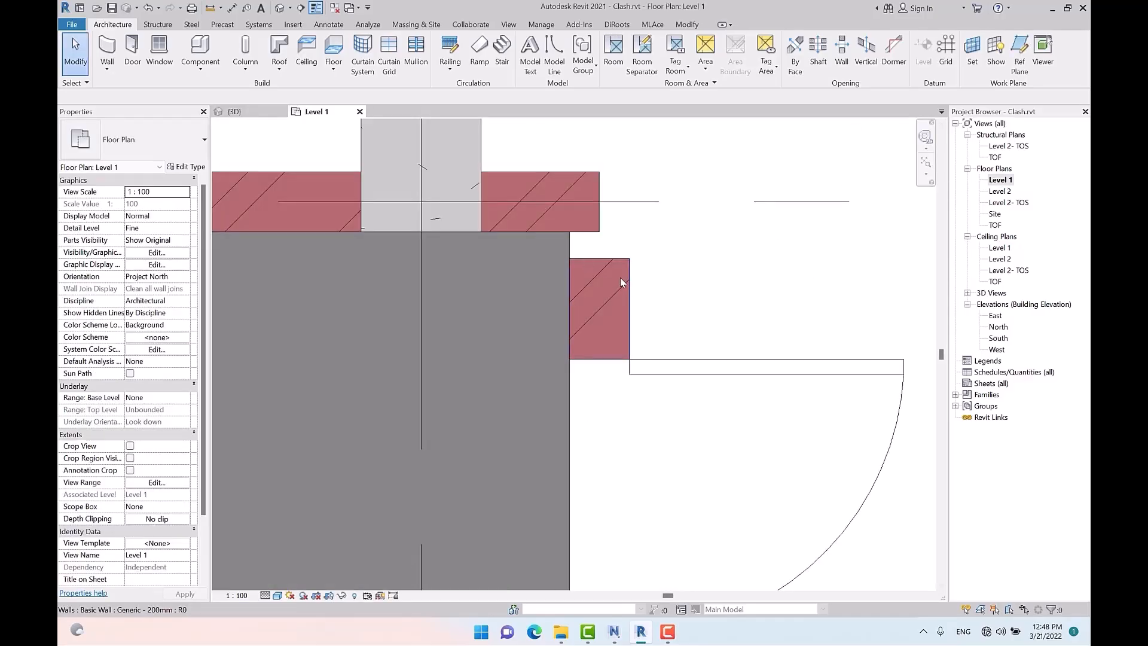
key("t")
key("r")
left_click(531, 192)
left_click(595, 284)
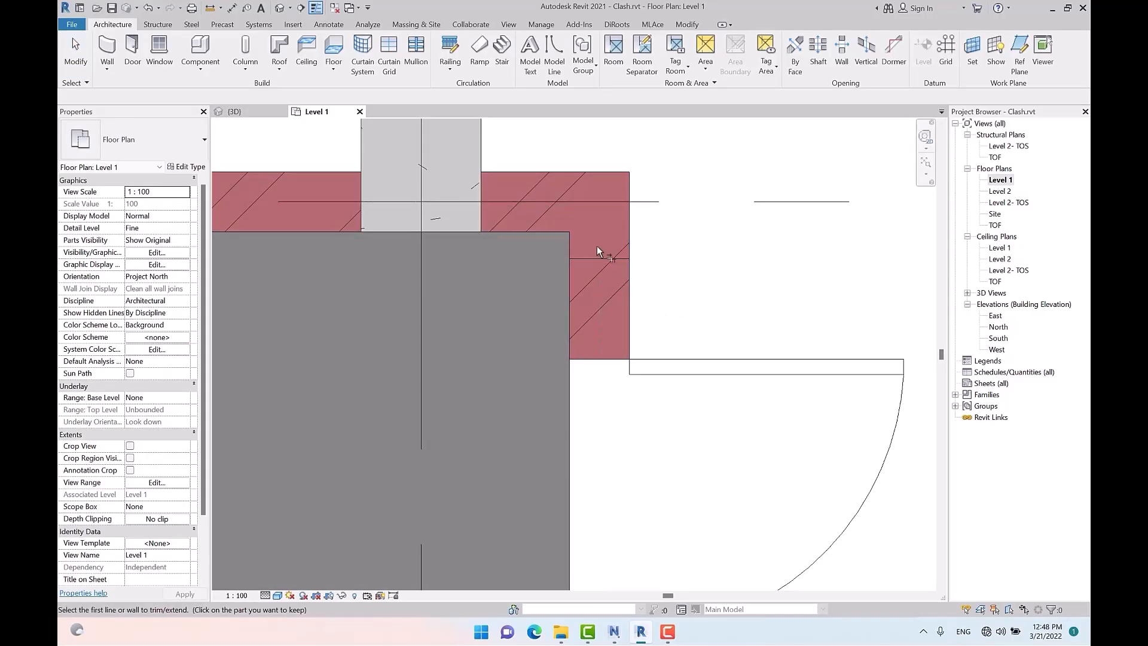
left_click(526, 193)
left_click(597, 297)
Step: Check both buildings in the 3D view and save the Revit model with the rejoined walls
left_click(279, 7)
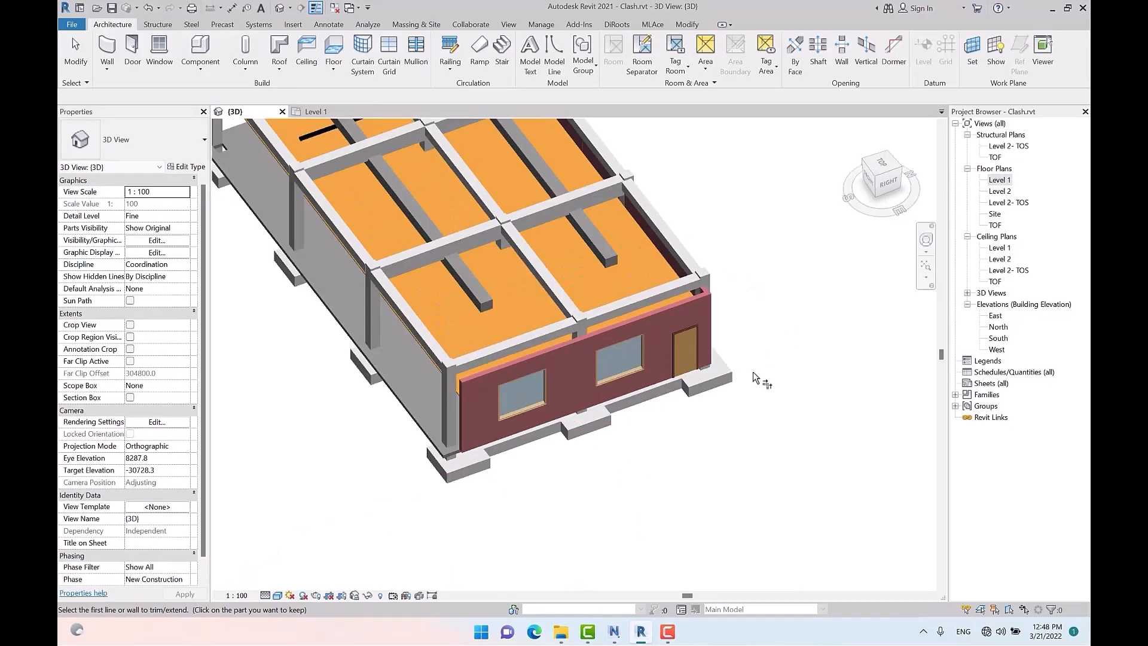
scroll(754, 373, "down", 3)
middle_click_drag(763, 387, 749, 392, "shift")
scroll(749, 392, "down", 3)
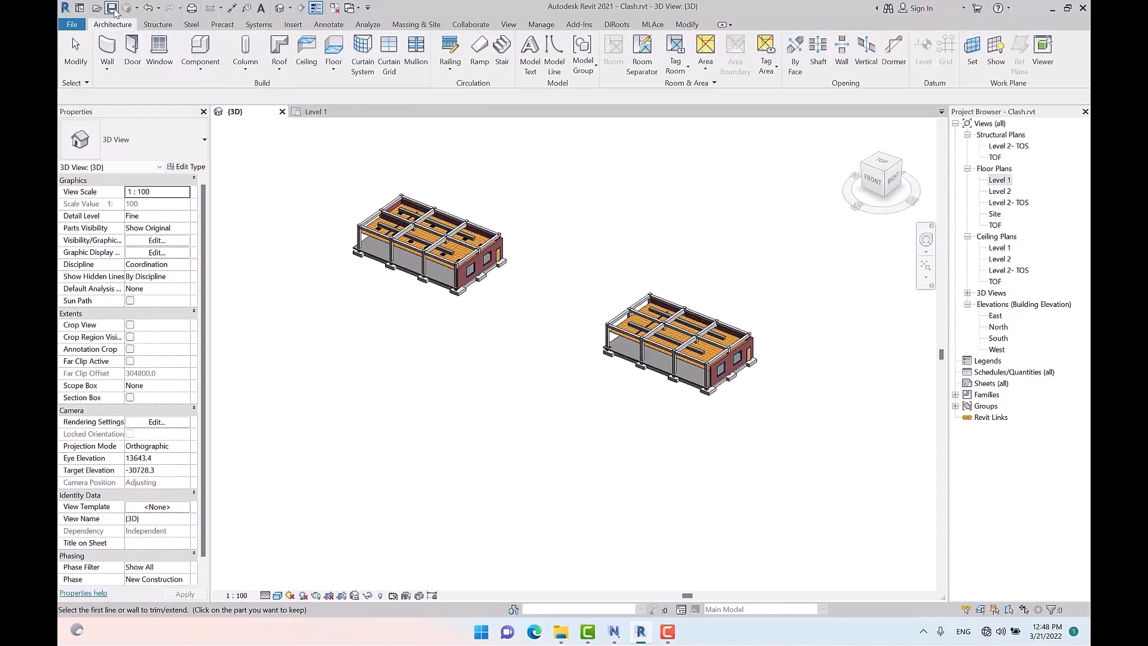
left_click(113, 9)
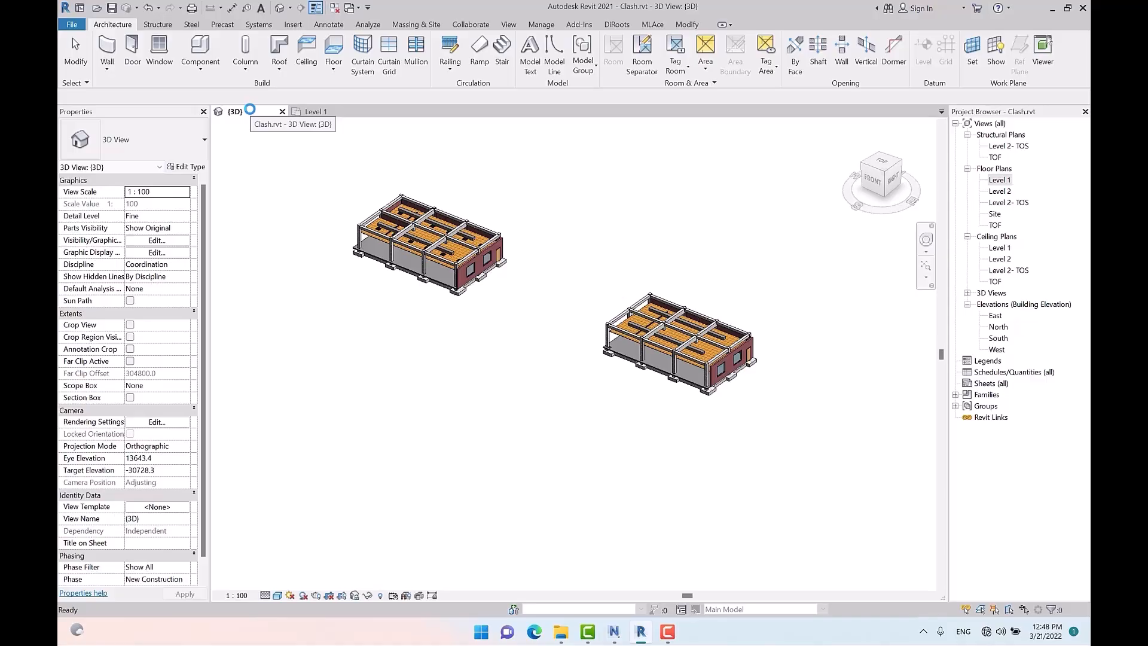
key("t")
key("r")
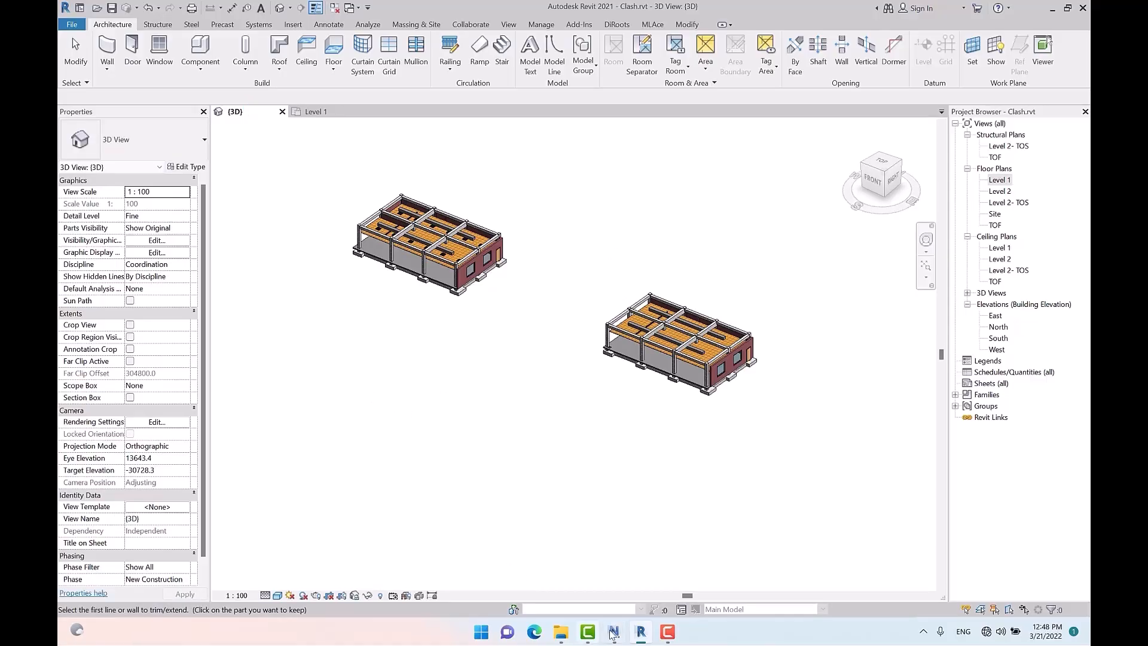
Step: Switch to Navisworks, refresh the model and reset all clash test results
left_click(613, 633)
left_click(117, 53)
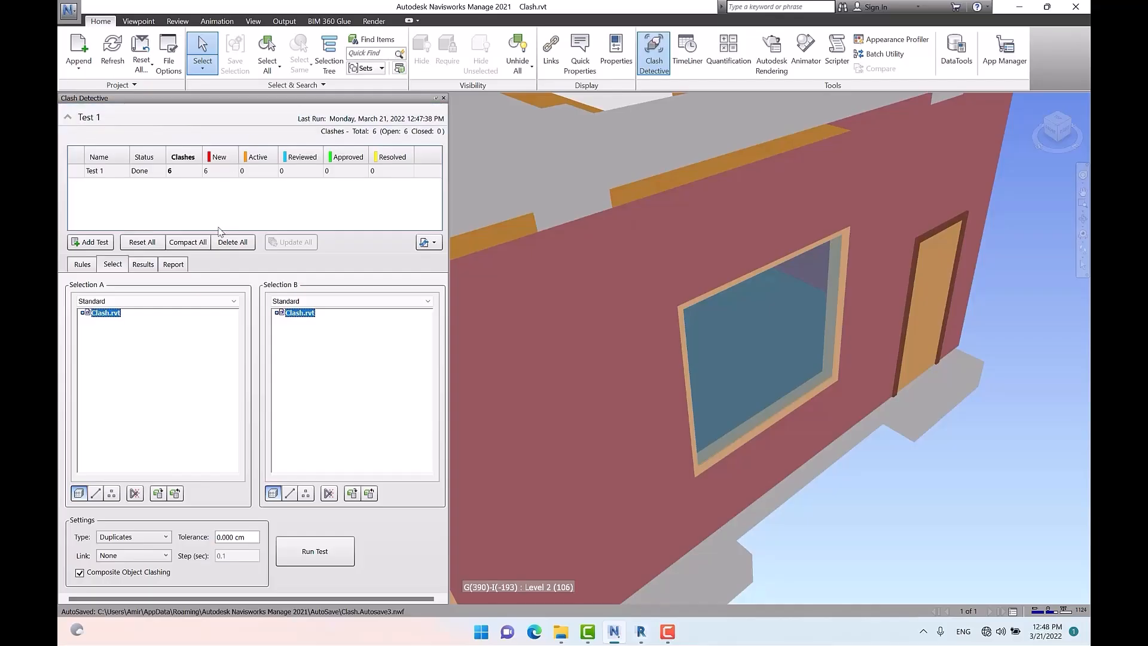
left_click(155, 242)
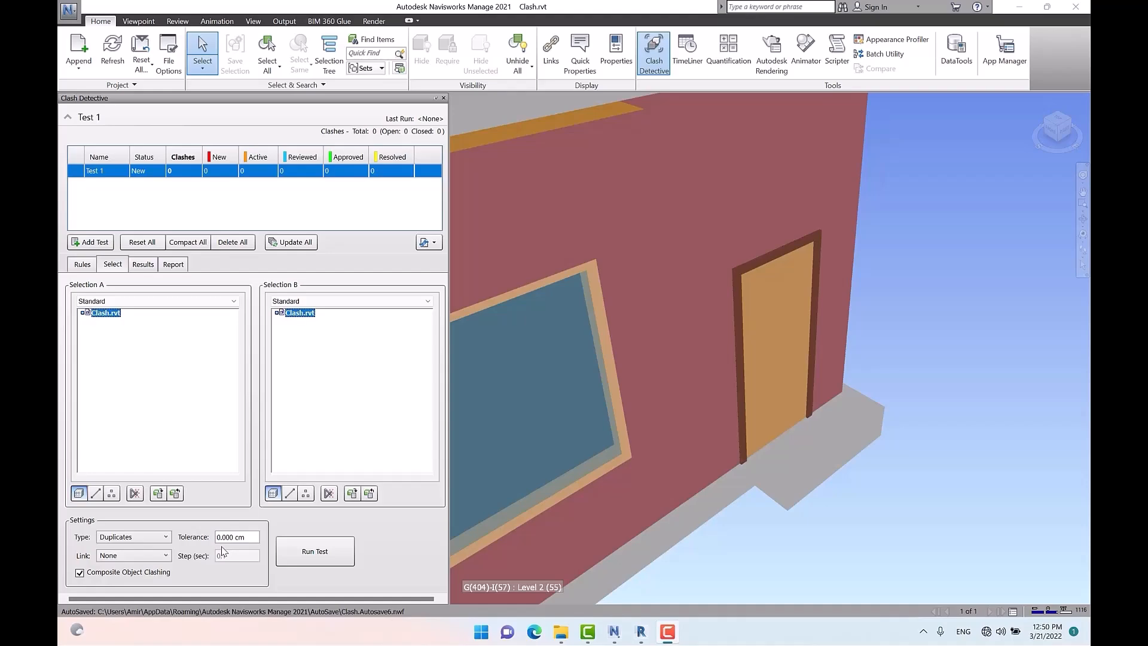
Step: Set the linear display units to Meters in the program options and confirm
left_click(69, 14)
left_click(221, 274)
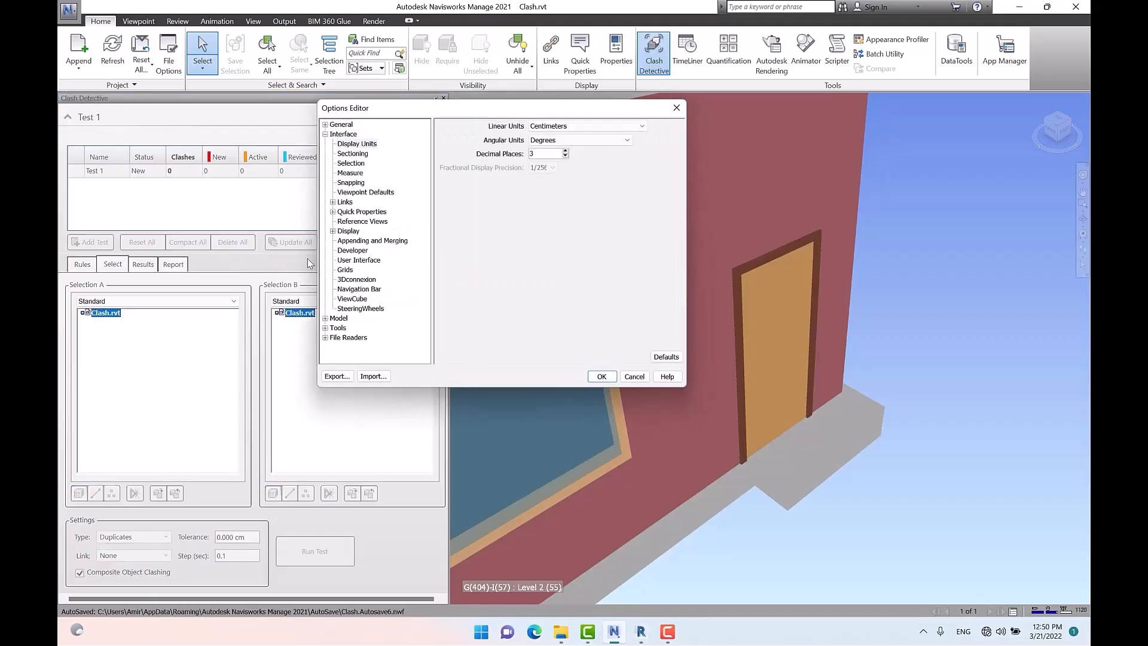
left_click(550, 126)
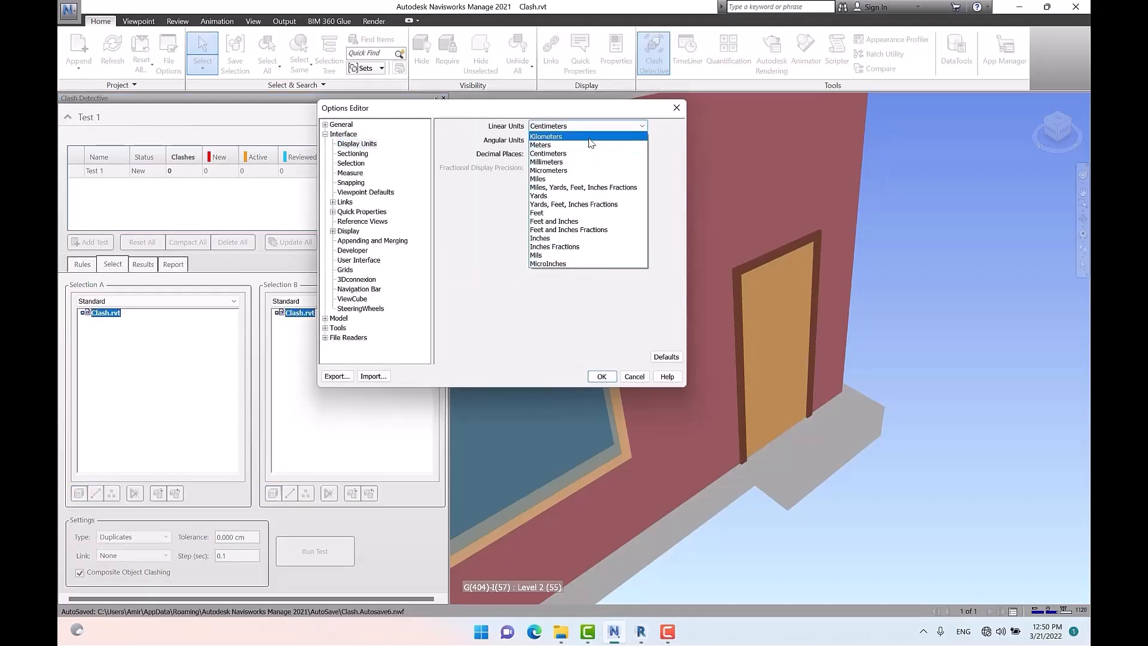
left_click(589, 136)
left_click(601, 376)
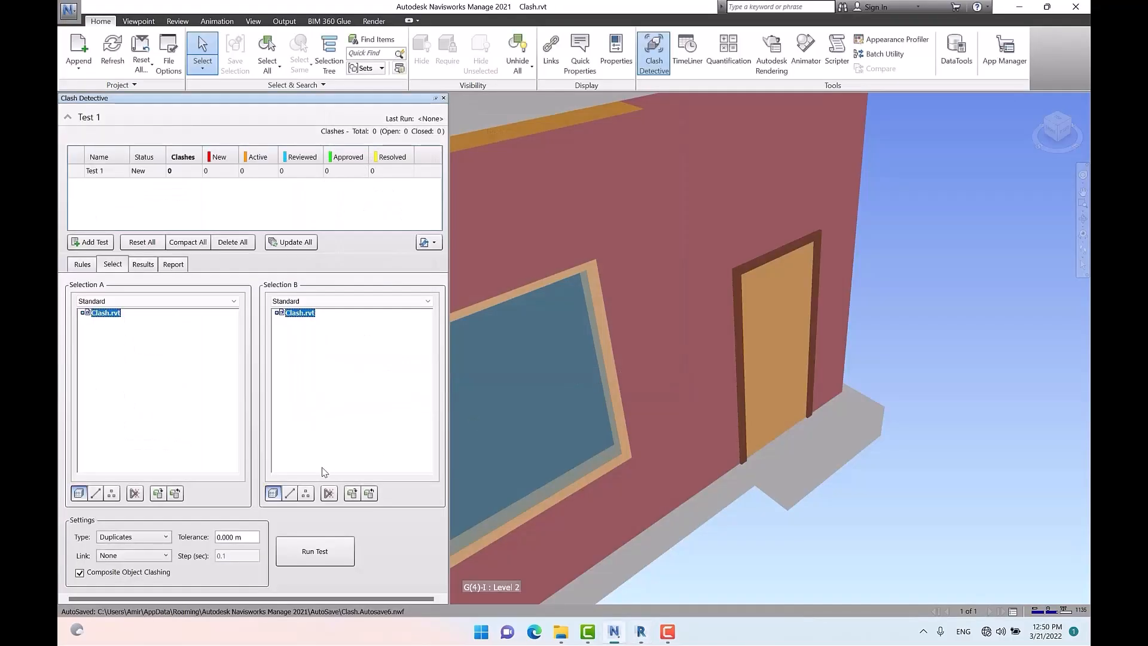
Step: Set the duplicates test's tolerance to 0.200 m and run the test
left_click(249, 537)
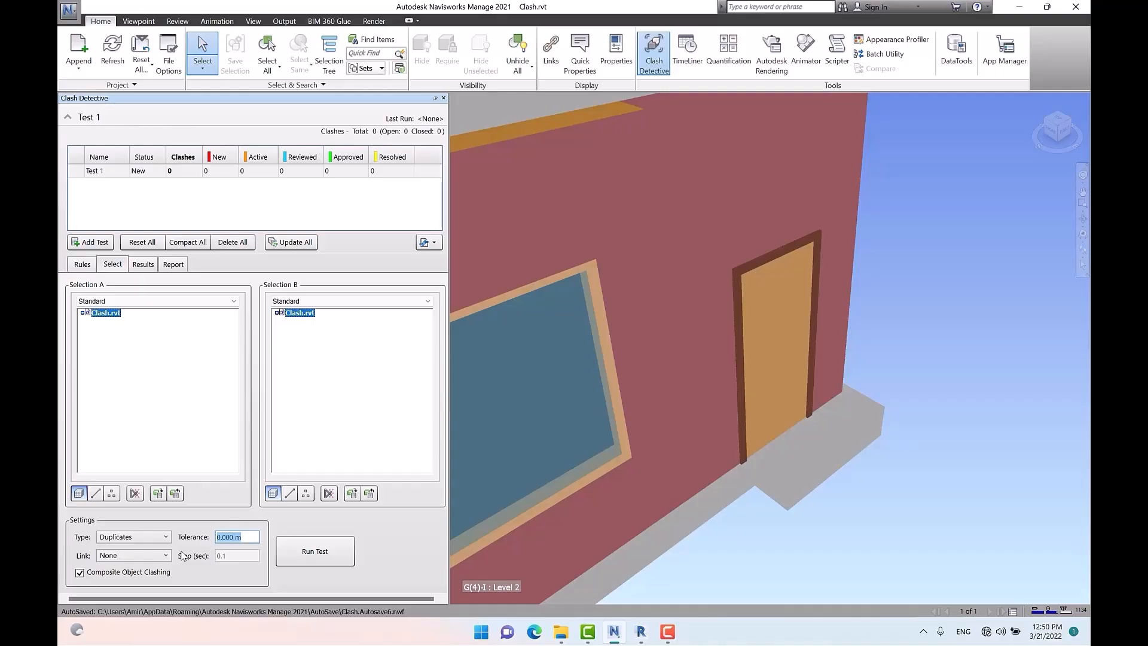
key("BackSpace")
left_click(315, 551)
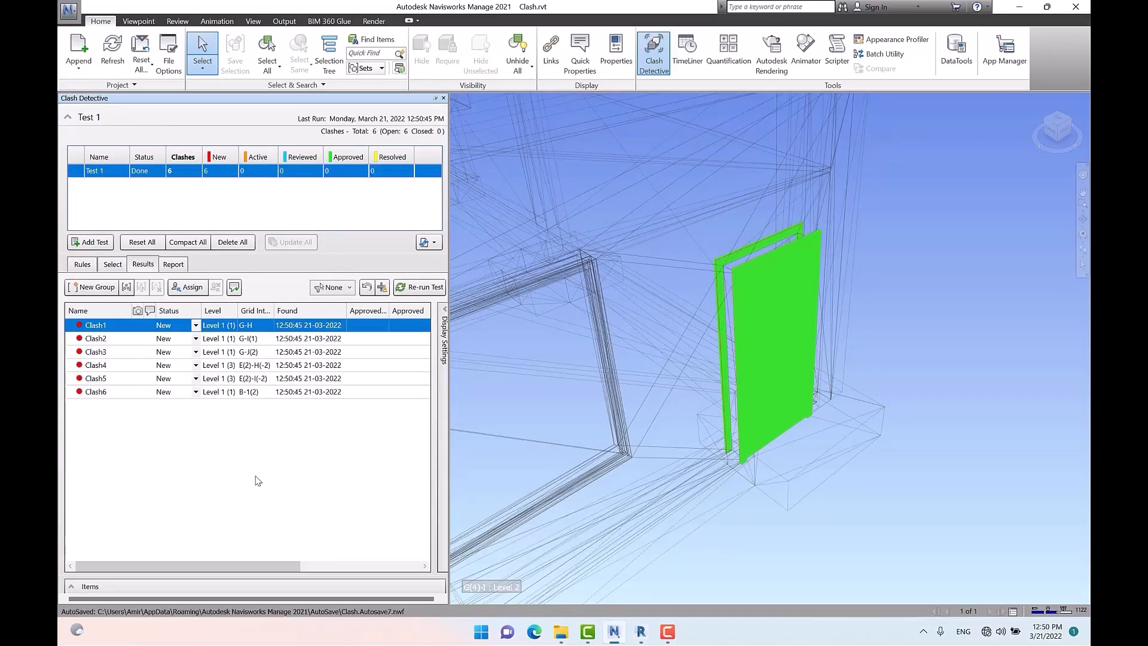
Step: Review the results Clash2 to Clash6 one by one, then go back to the test's selection settings
left_click(118, 339)
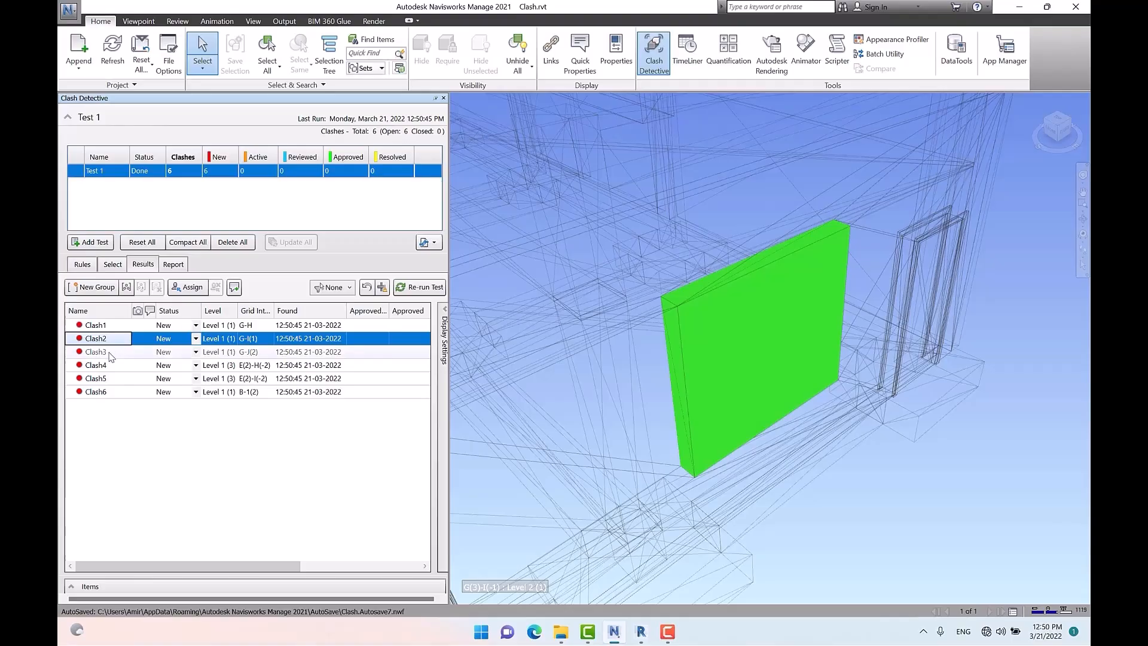
left_click(110, 353)
left_click(108, 366)
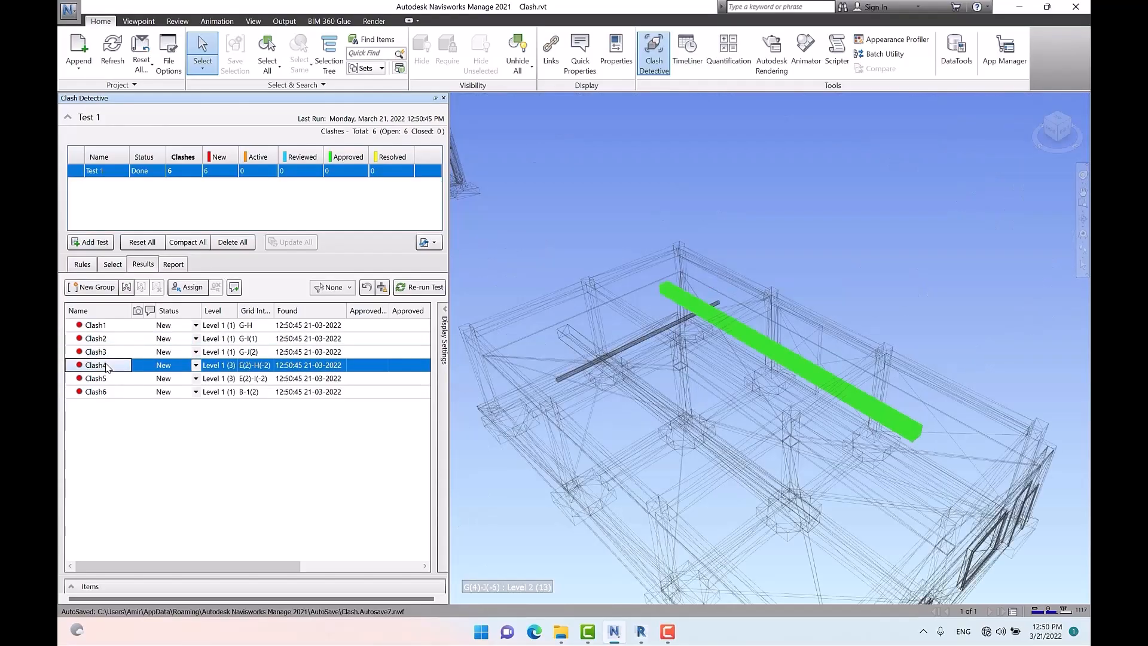
left_click(106, 379)
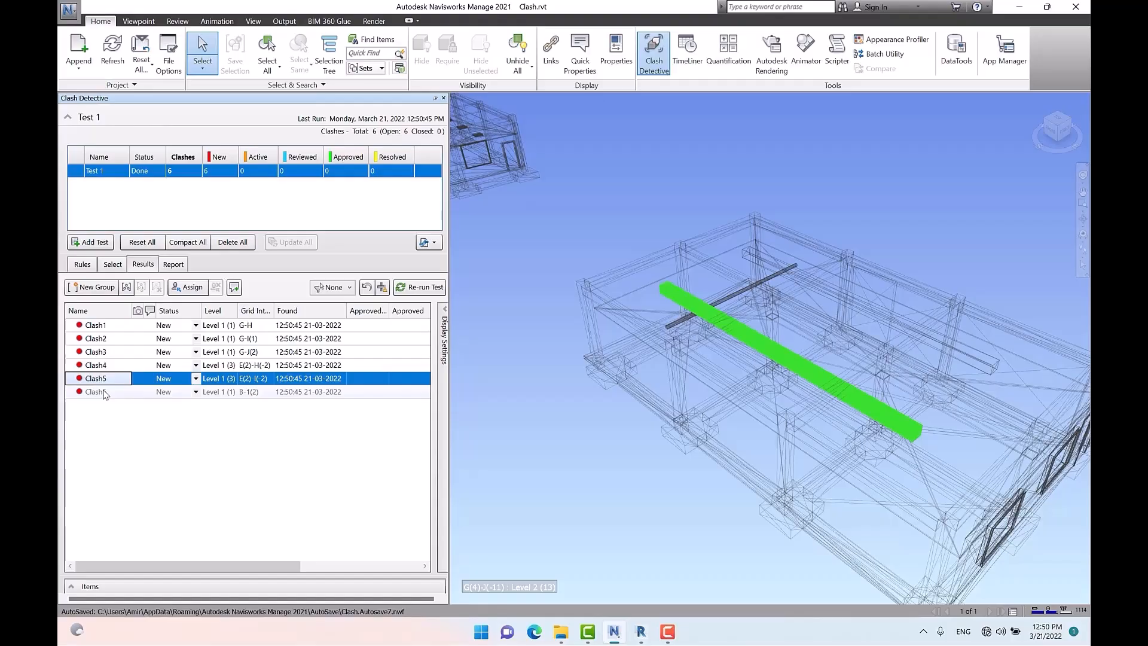
left_click(106, 393)
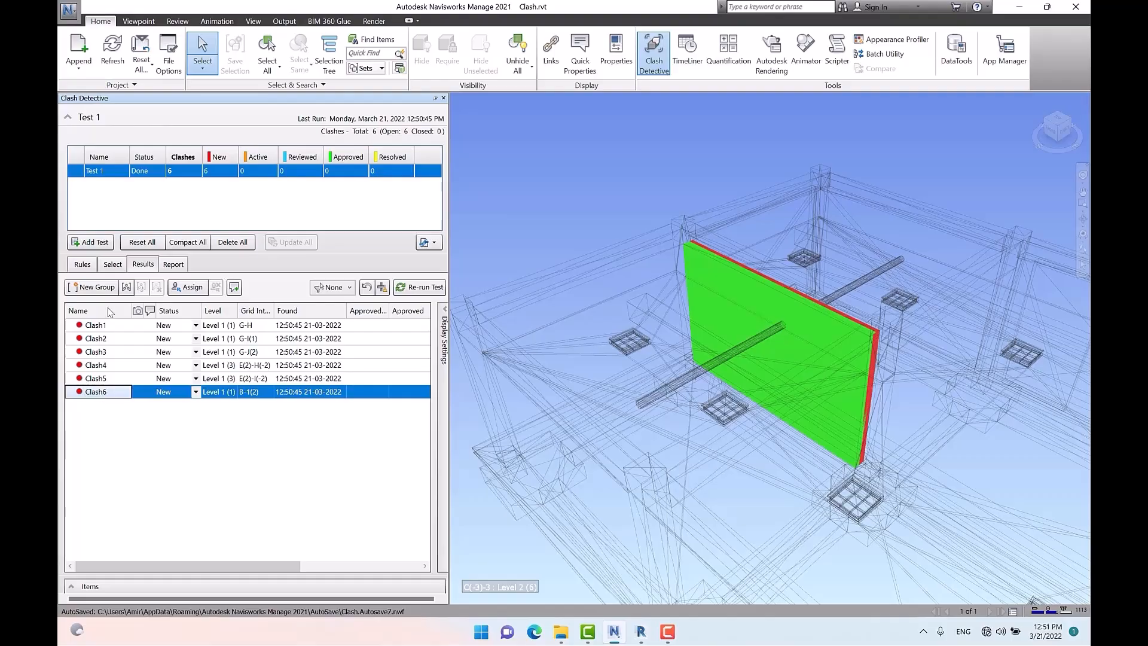
left_click(113, 265)
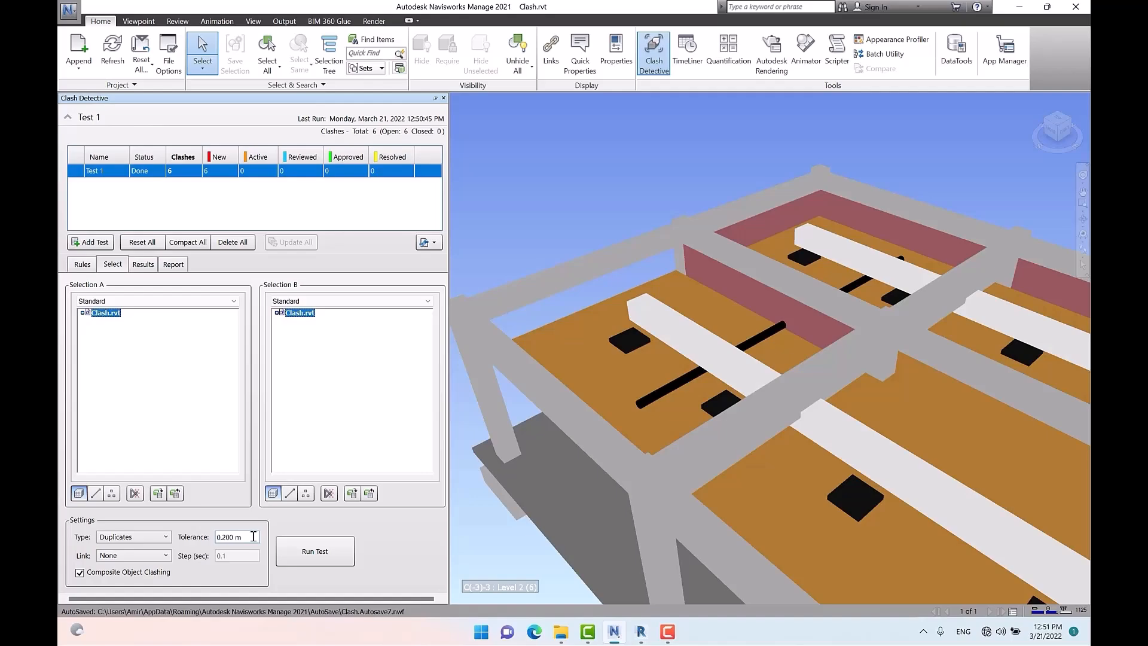
Step: Temporarily hide the building's end wall to inspect the overlapping wall behind it, then undo the hiding and clear the selection
scroll(906, 242, "down", 4)
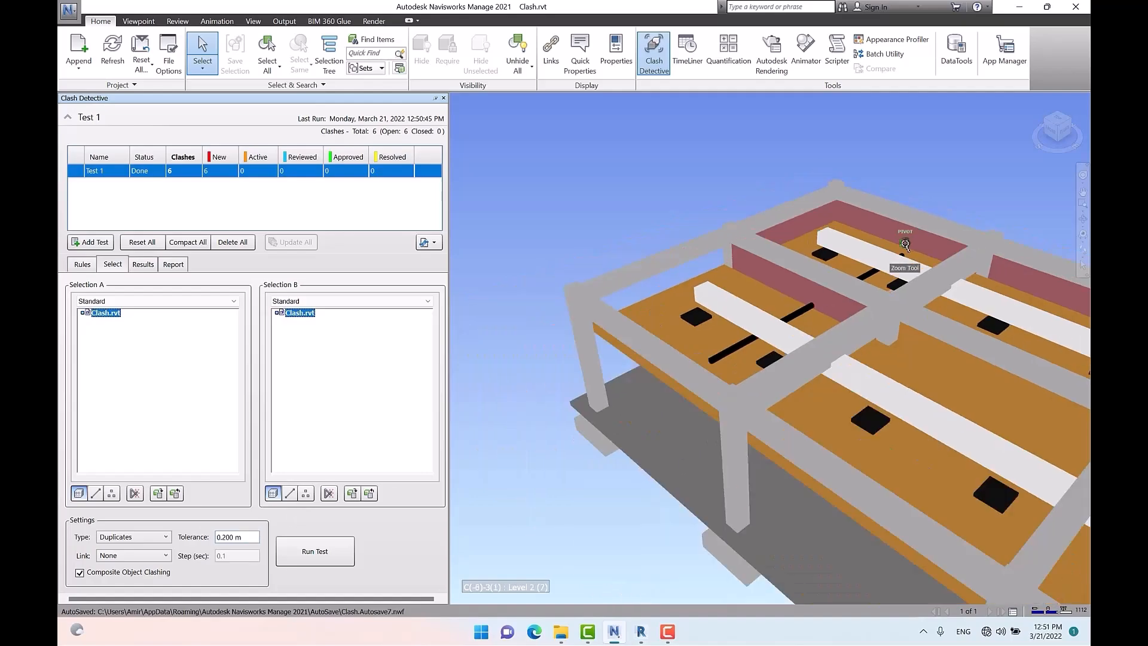
middle_click_drag(834, 323, 1031, 288, "shift")
scroll(1031, 286, "up", 3)
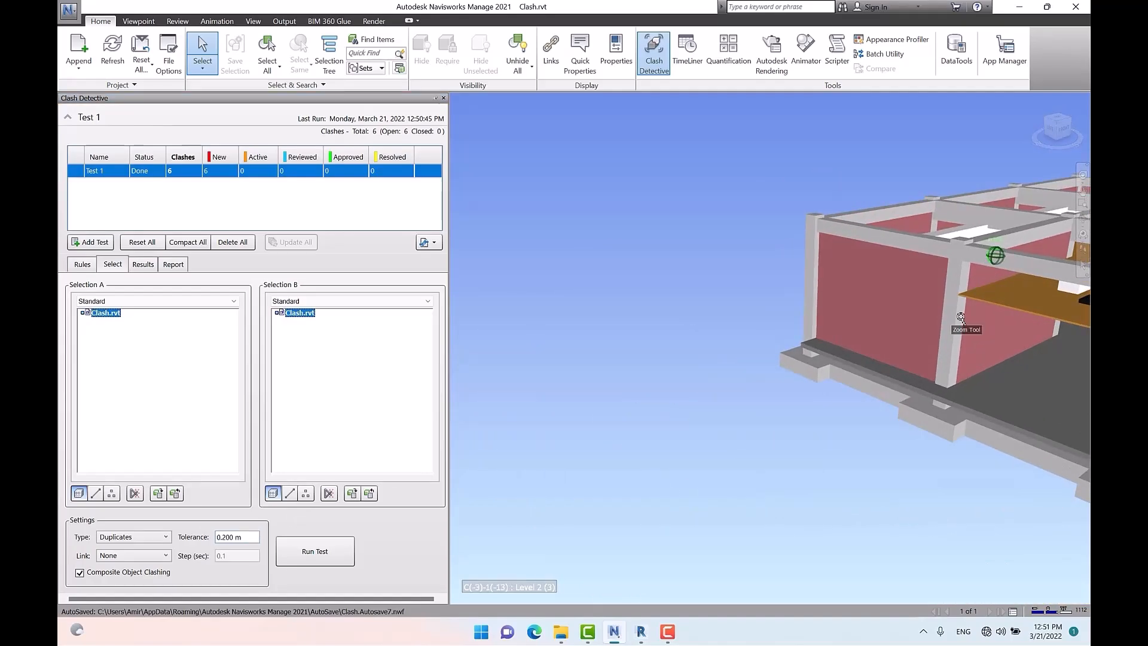
left_click(854, 333)
key("ctrl+h")
left_click(875, 316)
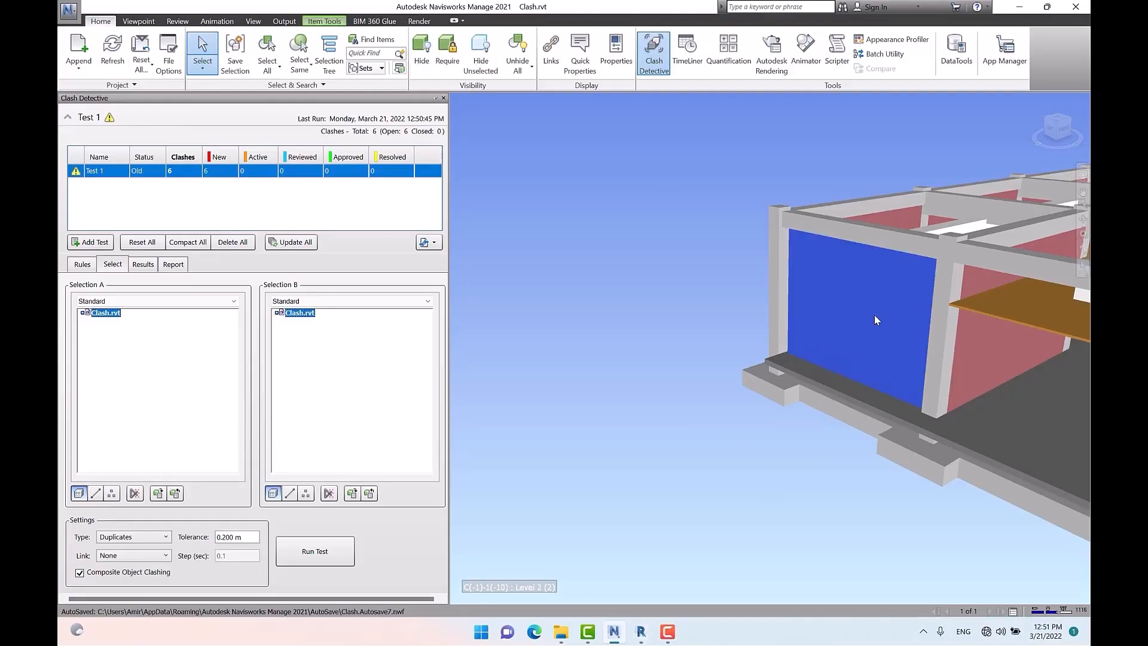
key("ctrl+h")
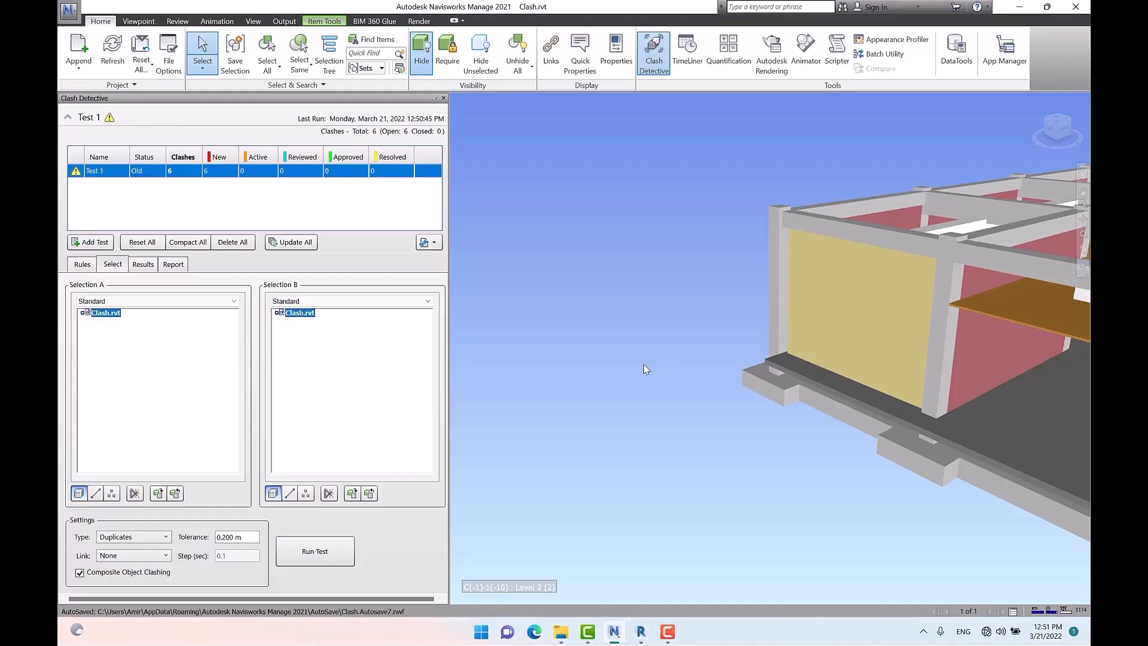
key("ctrl+z")
left_click(642, 308)
Step: Examine both buildings in the 3D view, ending close to the exterior wall copies with two windows and a door
middle_click_drag(553, 312, 639, 254, "shift")
scroll(641, 227, "down", 10)
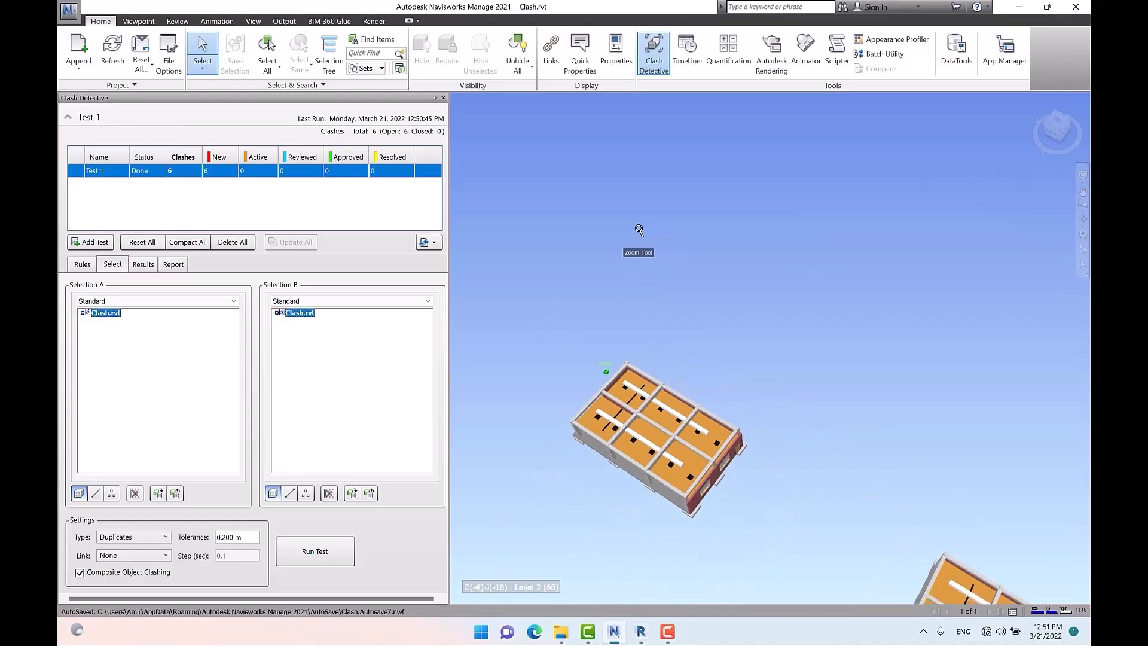
middle_click_drag(726, 334, 640, 132)
scroll(890, 331, "up", 1)
scroll(827, 390, "up", 5)
middle_click_drag(824, 428, 779, 379, "shift")
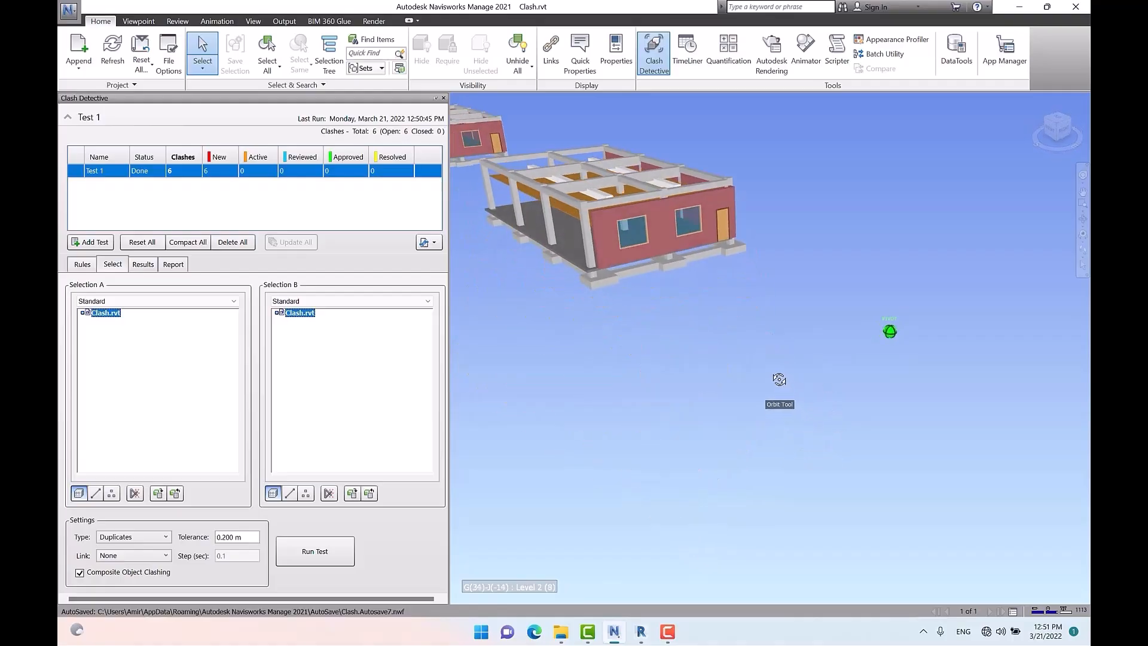
middle_click_drag(715, 251, 976, 242)
scroll(839, 305, "up", 1)
scroll(839, 305, "up", 5)
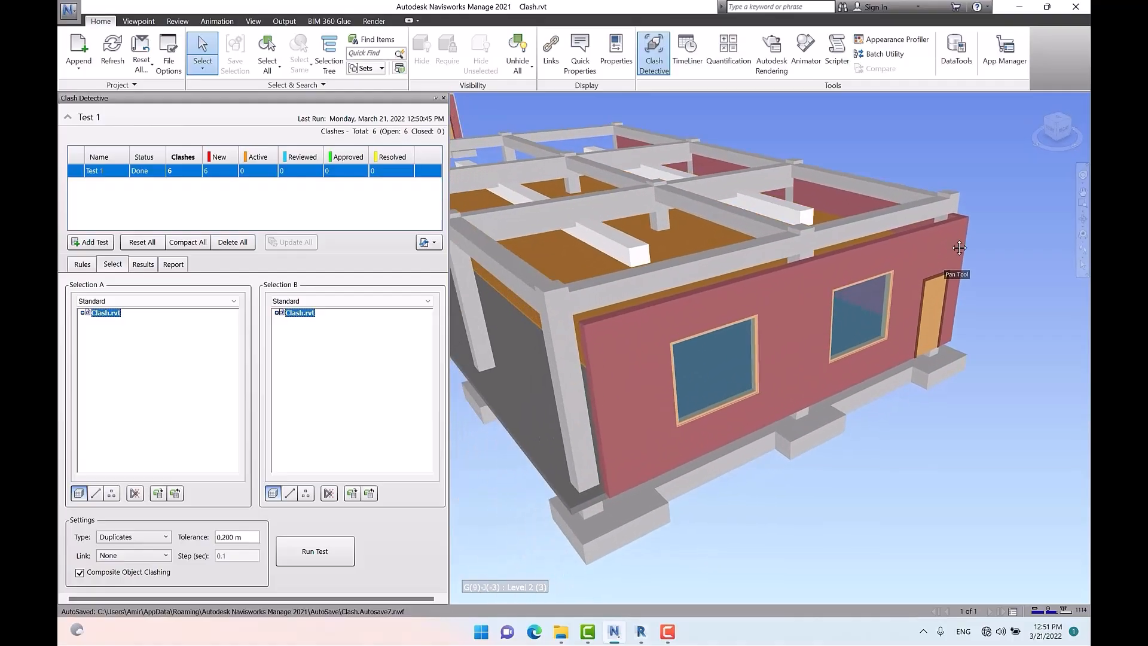
Step: Re-run the duplicates test with the 0.200 m tolerance and review Clash2 to Clash6 one by one
left_click(249, 536)
key("Return")
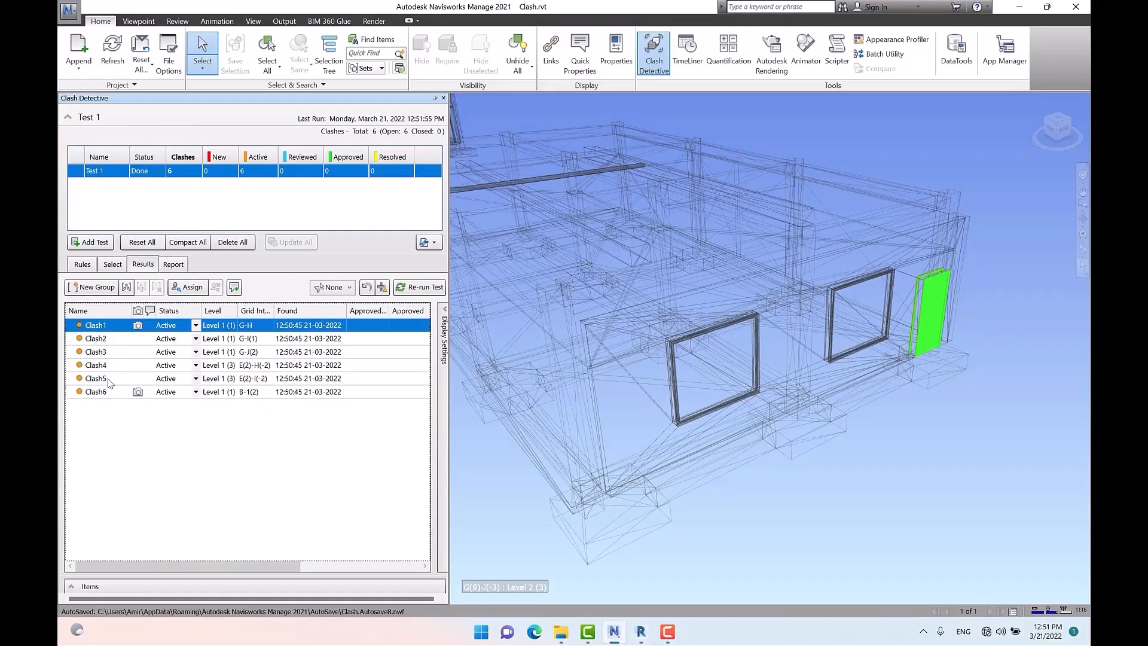
left_click(97, 339)
left_click(98, 353)
left_click(98, 366)
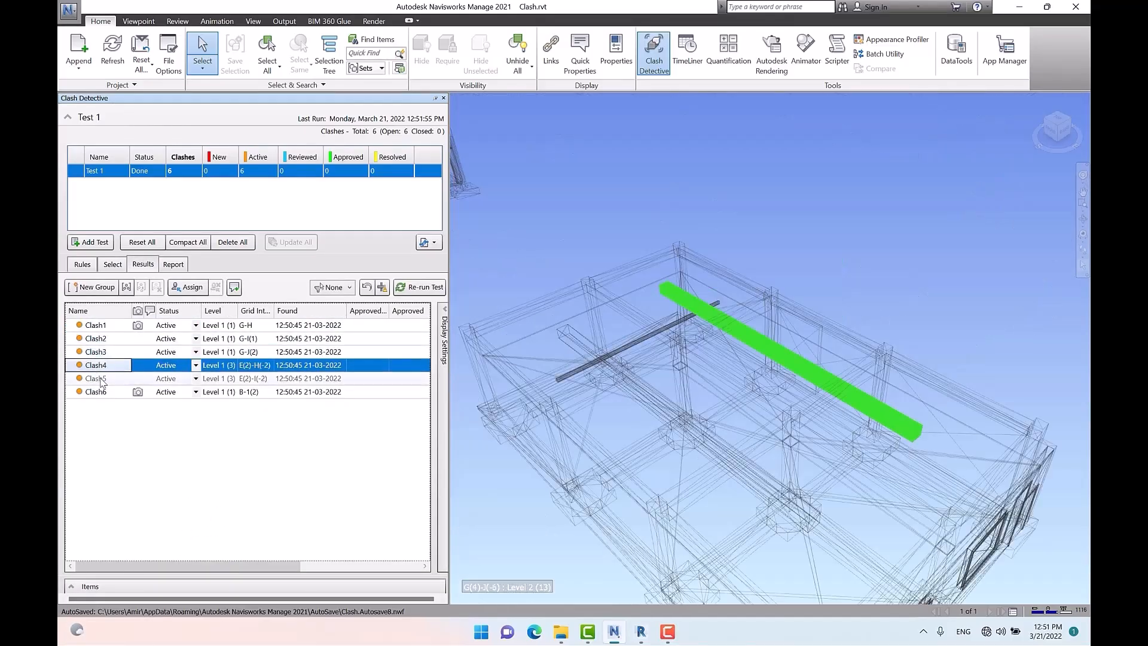
left_click(98, 378)
left_click(99, 393)
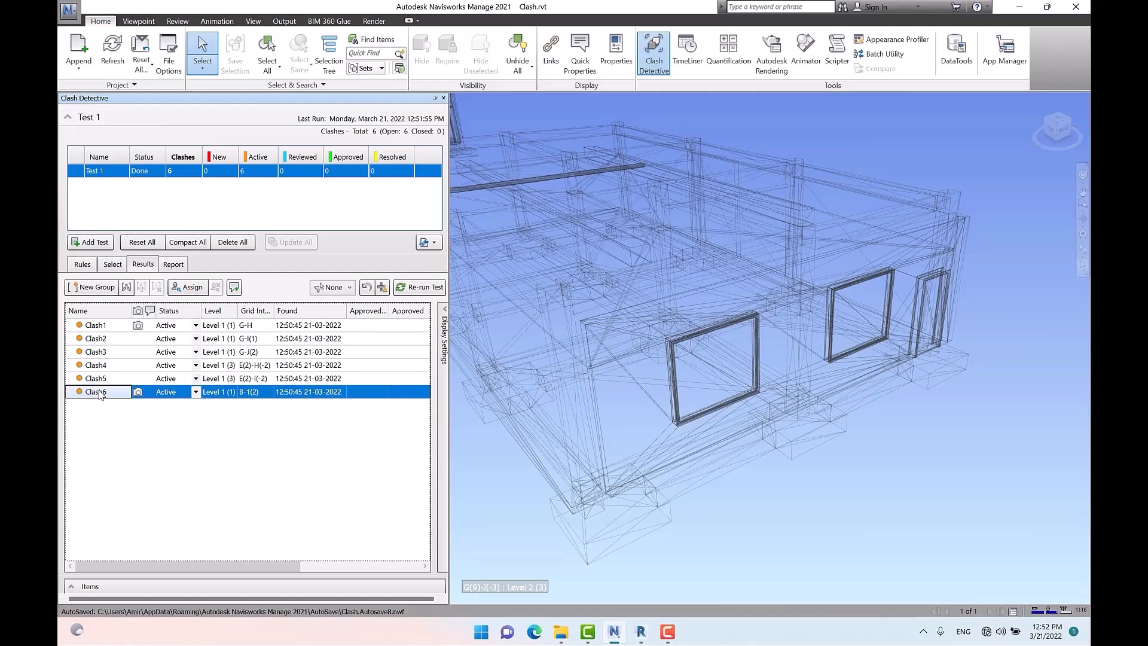
Step: Switch to Revit and, in the Level 1 plan, copy the wall with the door and windows a short distance outward
left_click(641, 629)
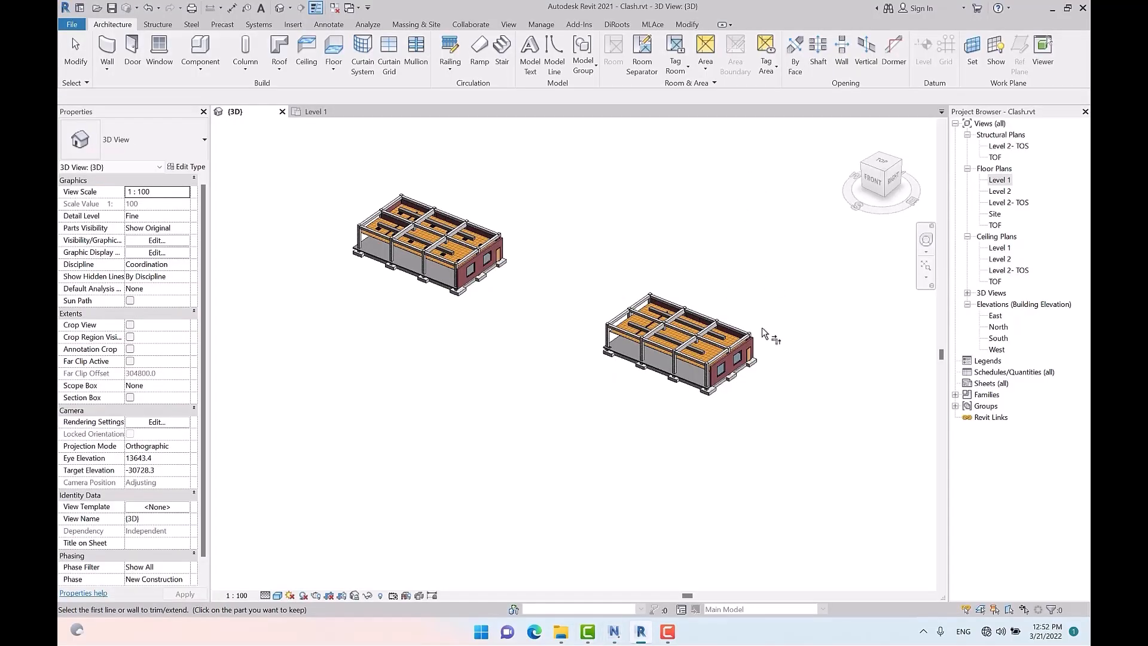
double_click(999, 180)
scroll(658, 296, "down", 5)
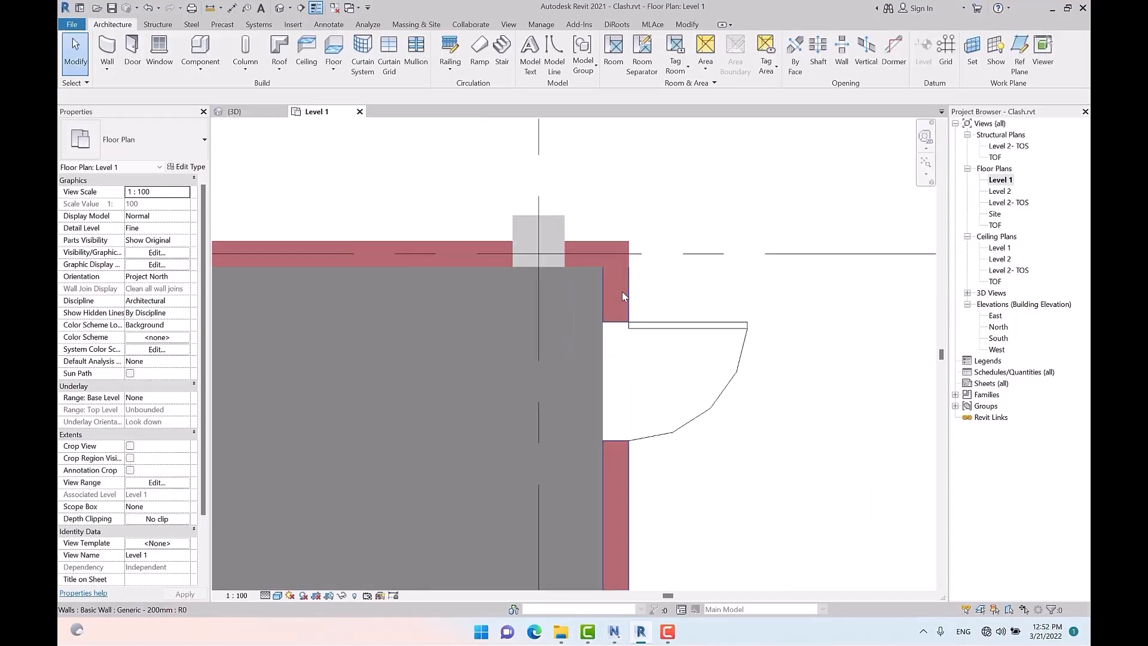
scroll(579, 321, "down", 1)
scroll(587, 257, "up", 6)
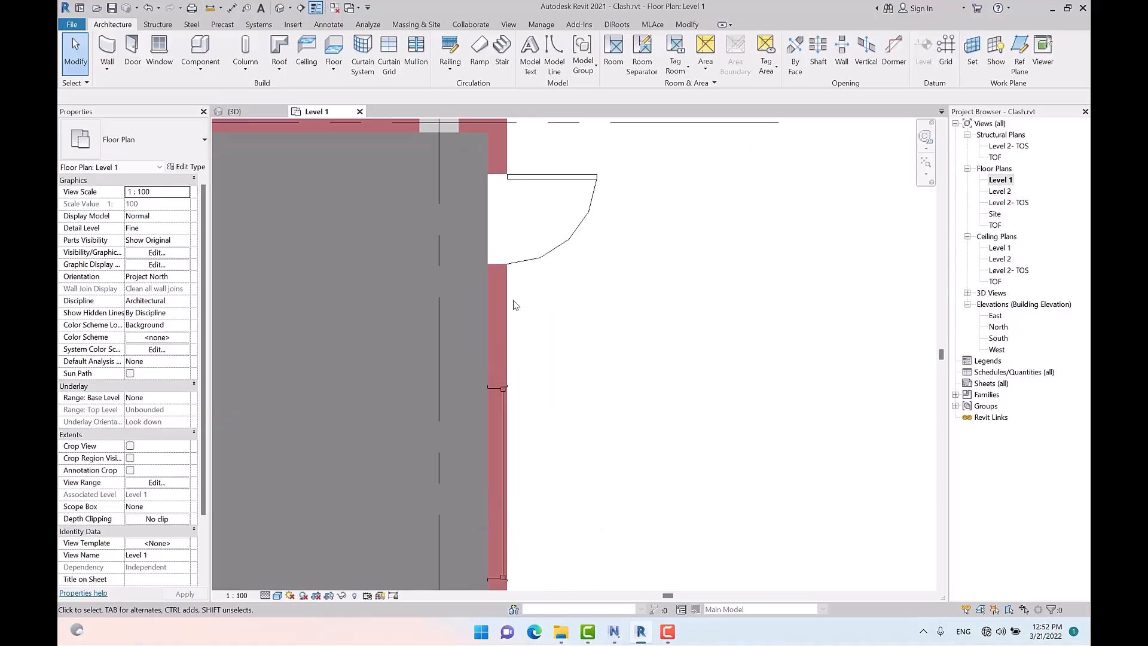
left_click(497, 299)
scroll(399, 172, "down", 1)
left_click(301, 65)
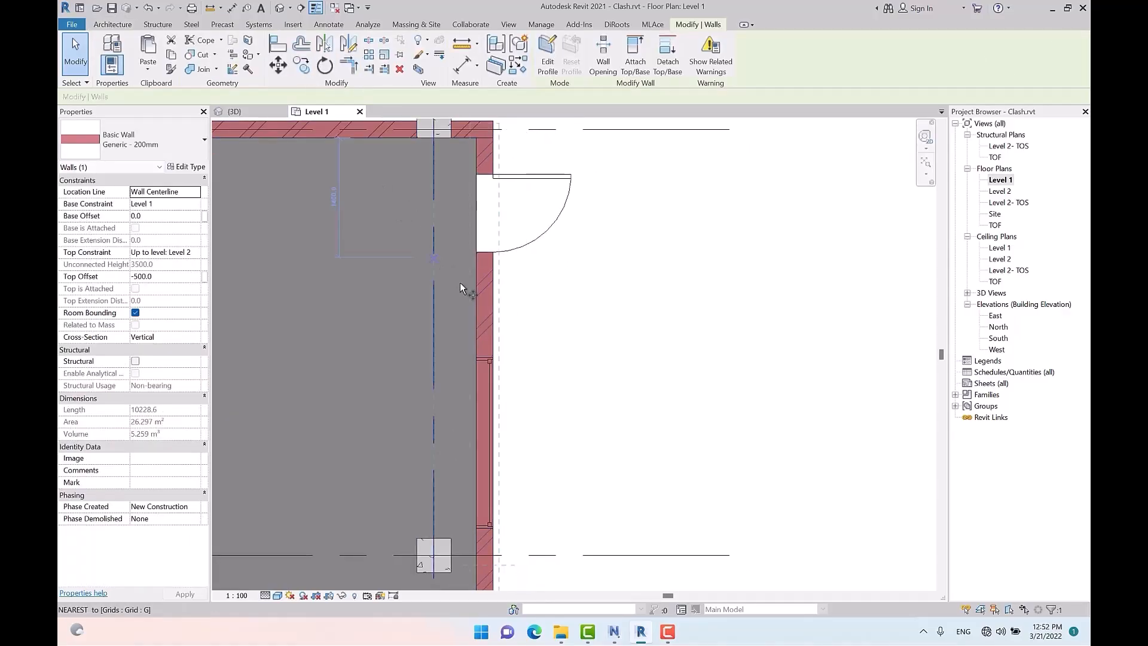
left_click(524, 294)
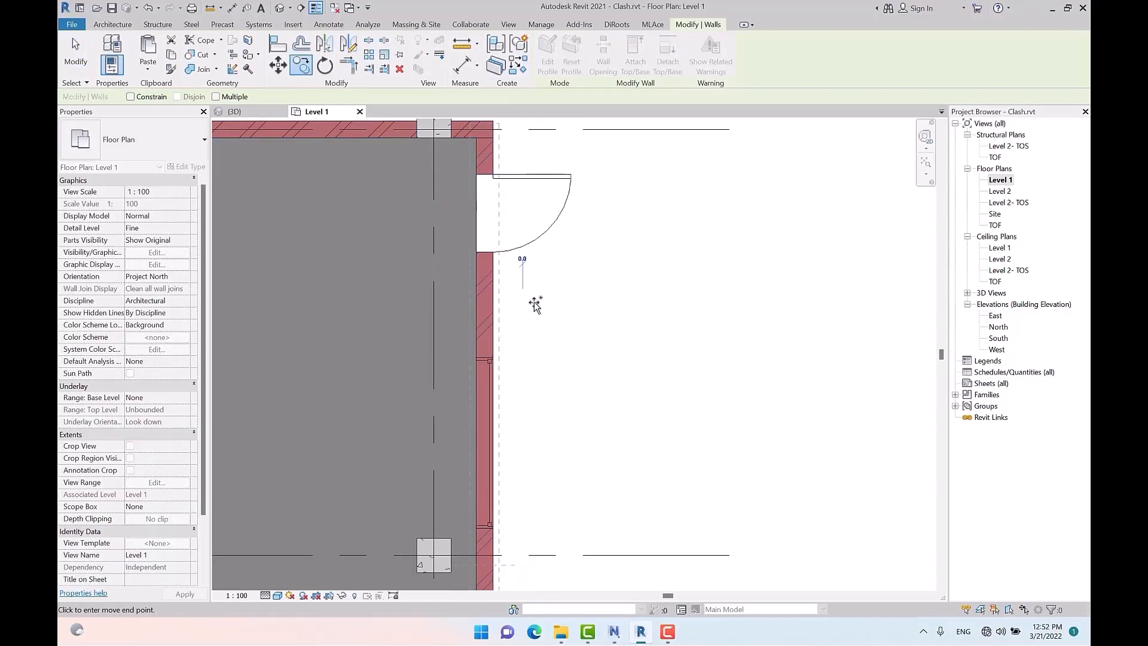
left_click(577, 302)
key("Escape")
scroll(660, 227, "down", 4)
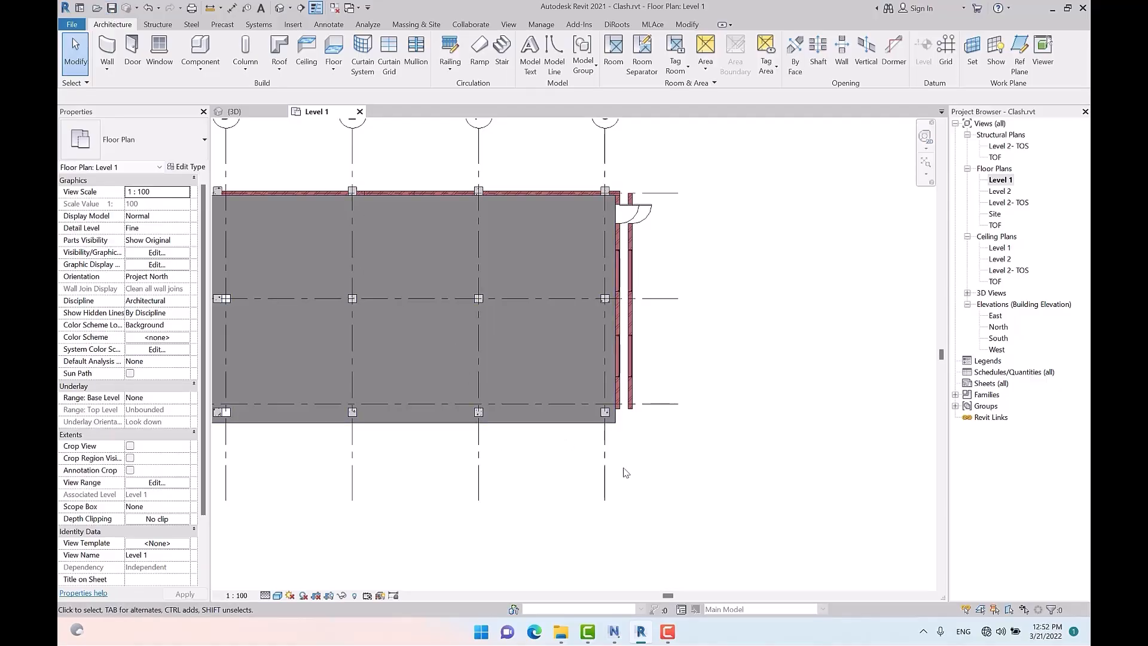
Step: Switch to Navisworks, reset all clash results, and run the duplicates test with a tolerance of 1 m
left_click(614, 628)
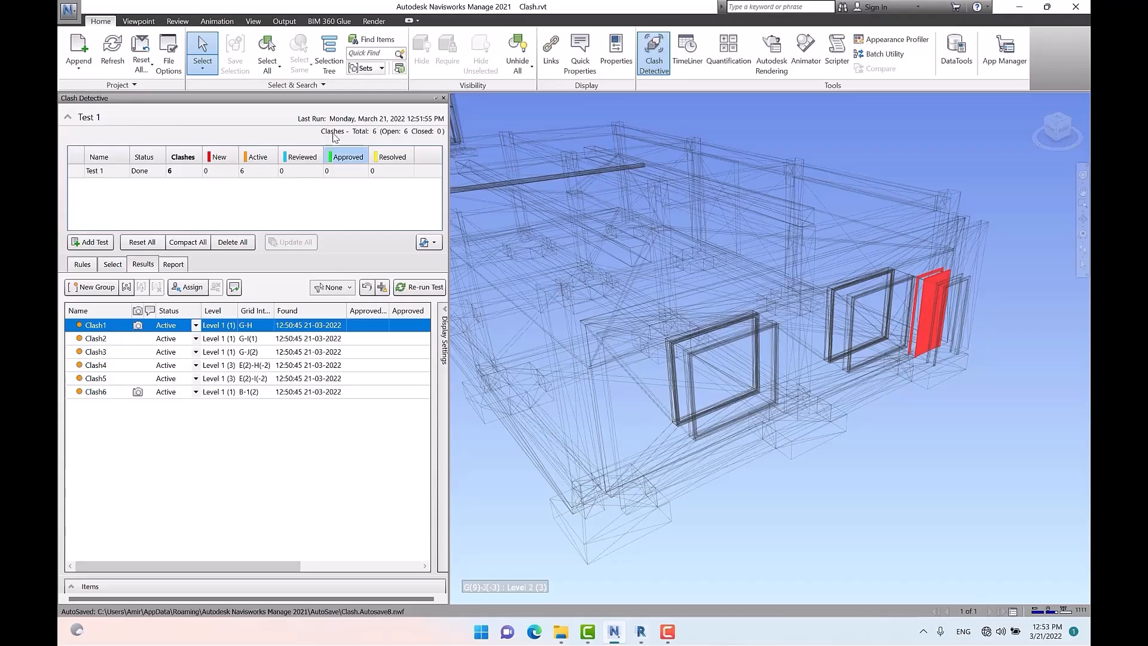
left_click(150, 246)
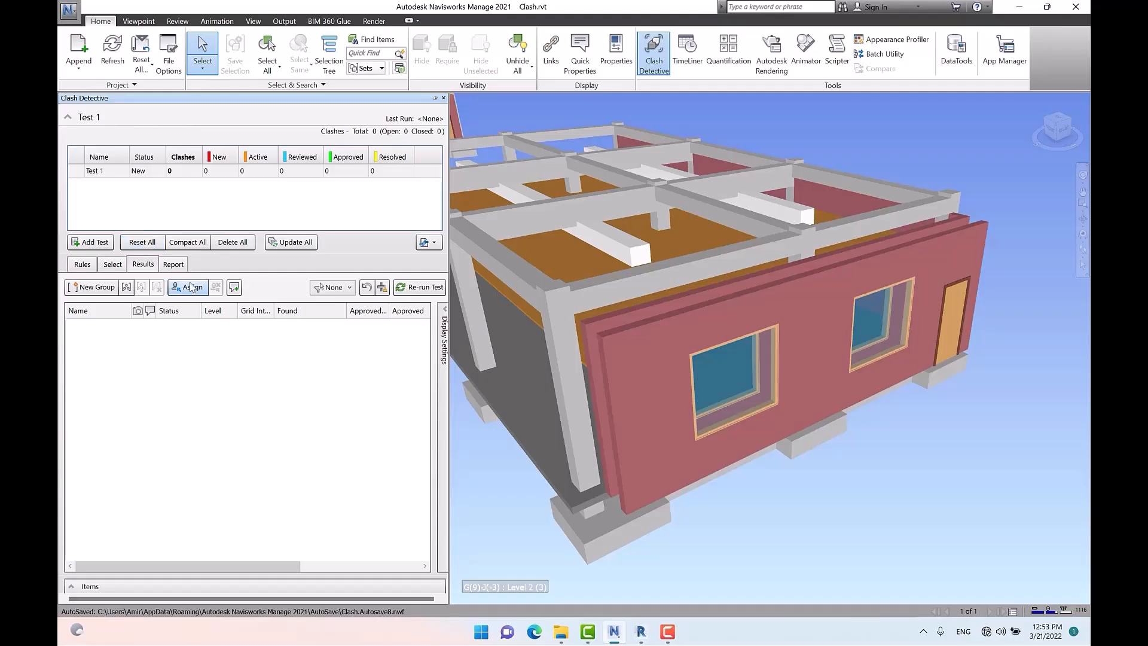
left_click(115, 265)
left_click(257, 538)
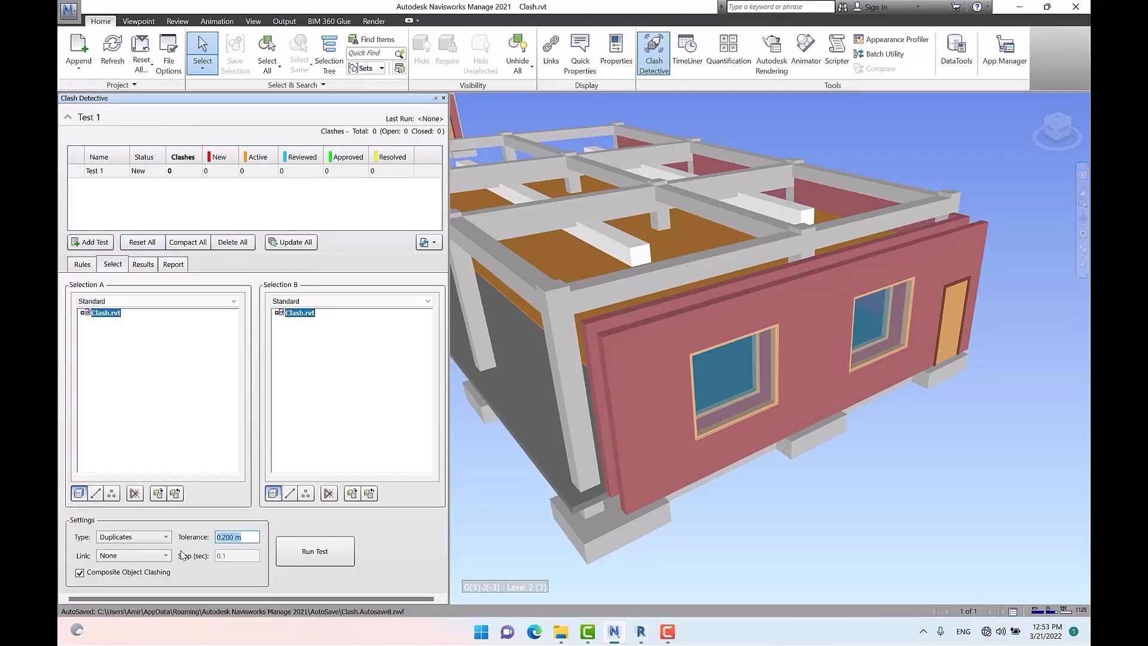
type("1")
left_click(328, 550)
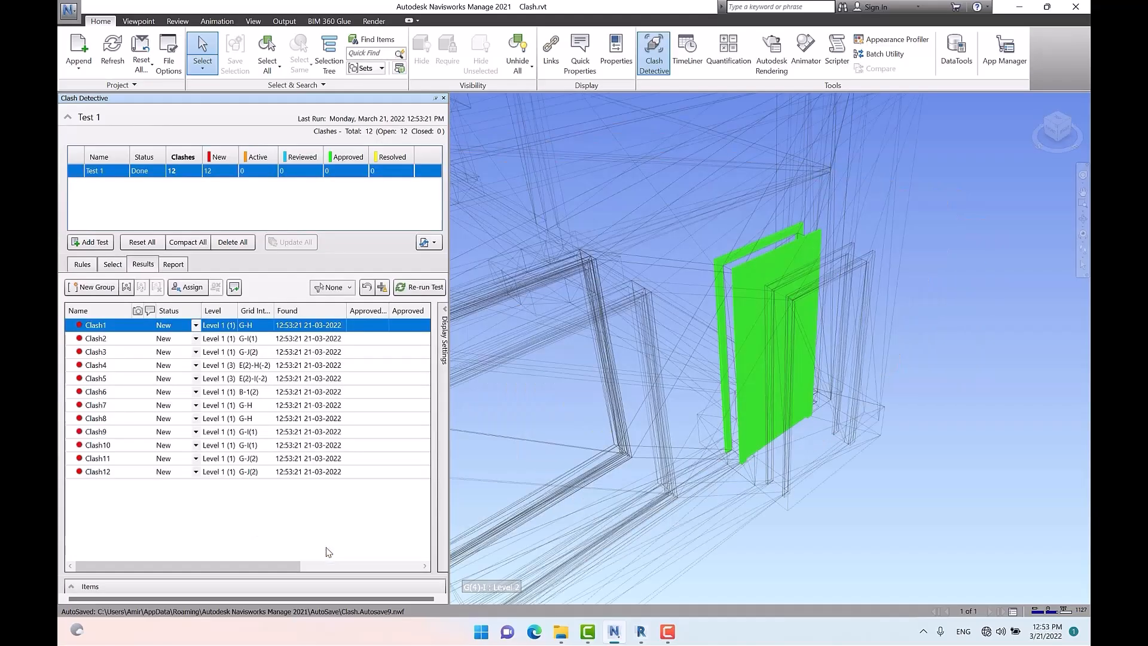
Step: Review the results Clash2 to Clash7 of the duplicates test one by one
left_click(106, 340)
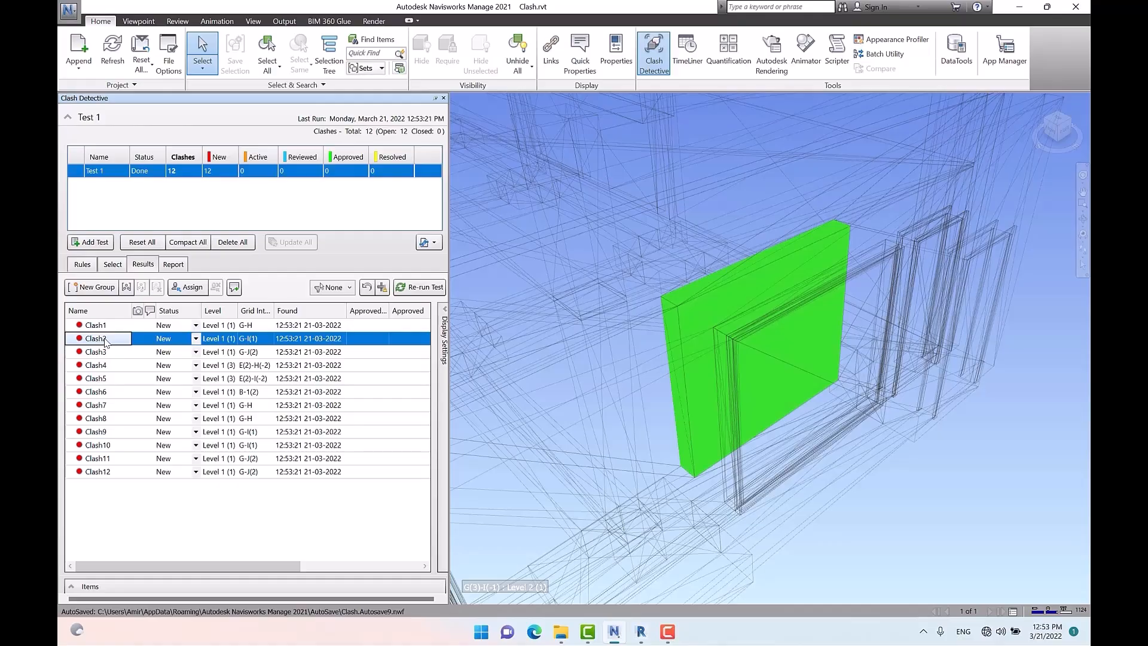
left_click(111, 353)
left_click(113, 366)
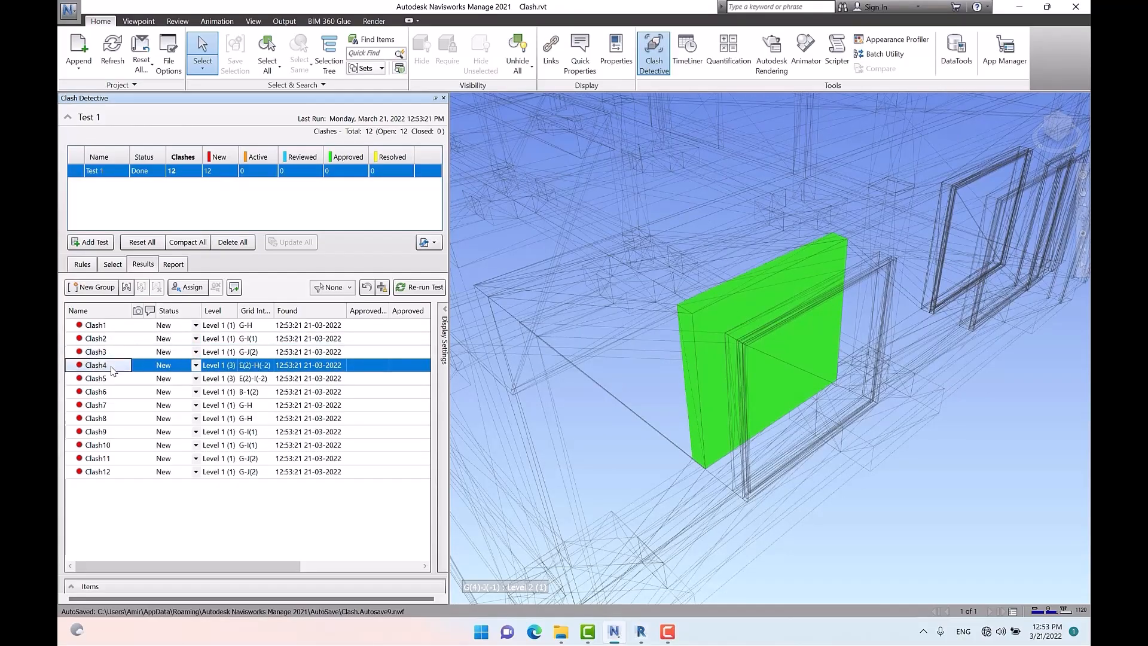
left_click(115, 380)
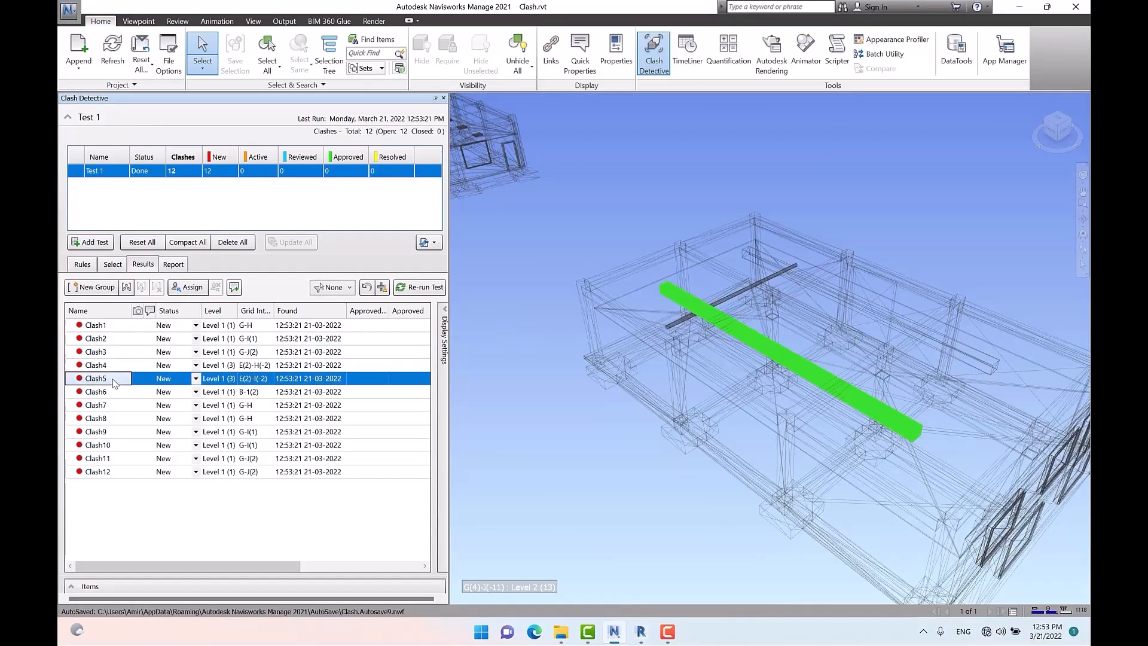
left_click(111, 392)
left_click(103, 407)
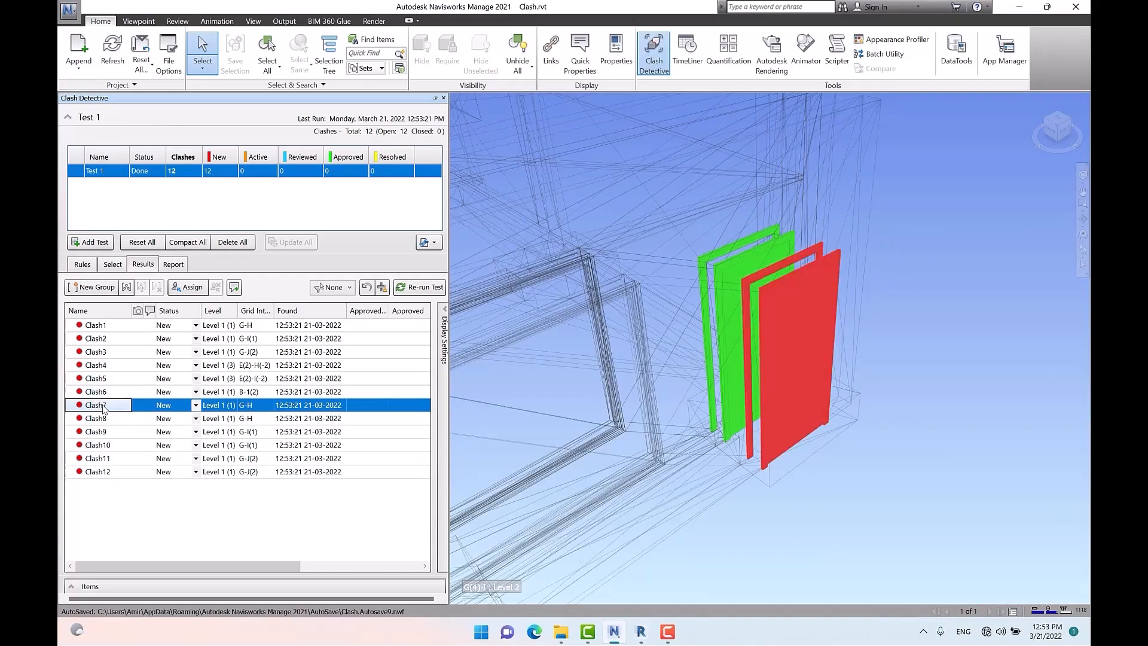
Step: Check the copied wall in Revit's Level 1 plan, return to Navisworks, and review Clash8 to Clash12 one by one
left_click(640, 632)
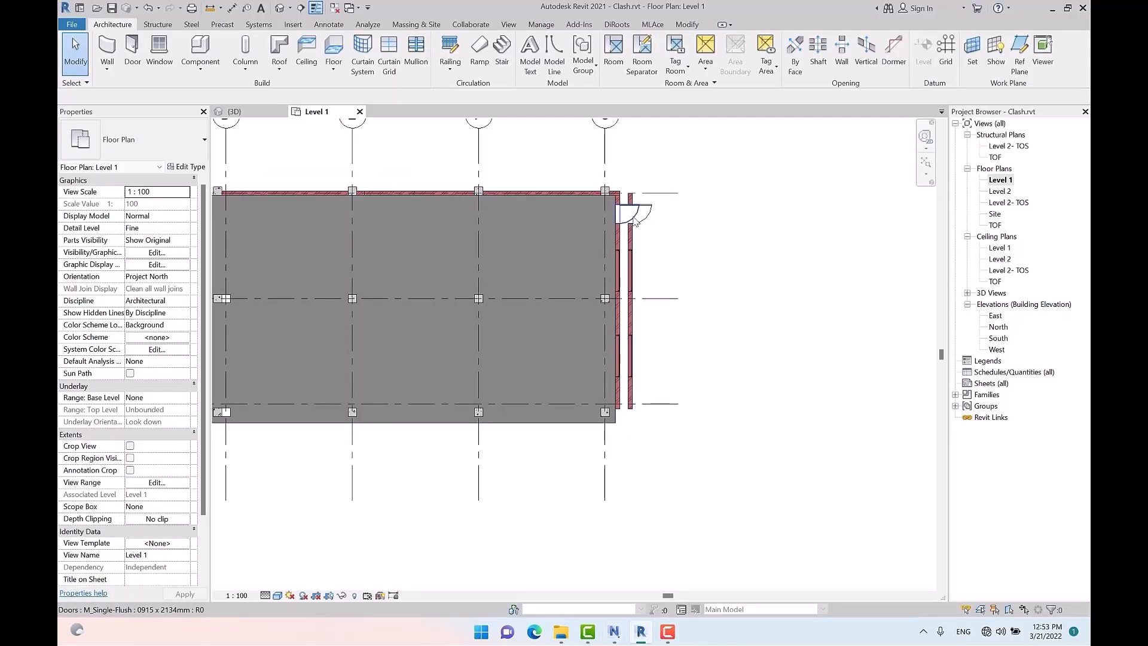
left_click(613, 632)
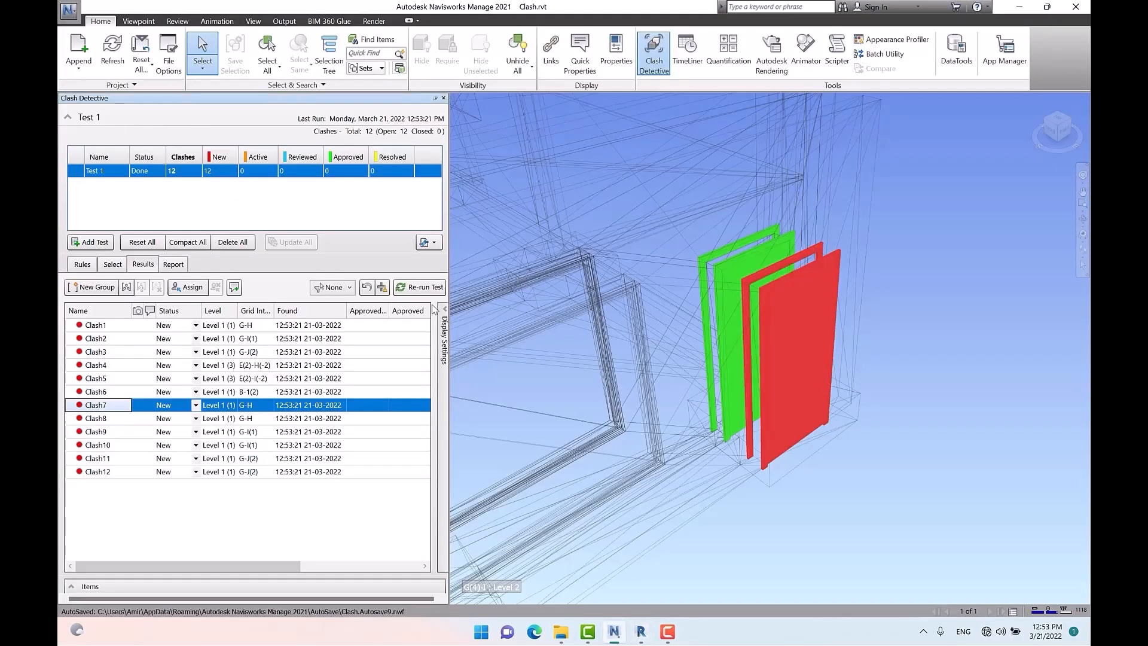
left_click(97, 419)
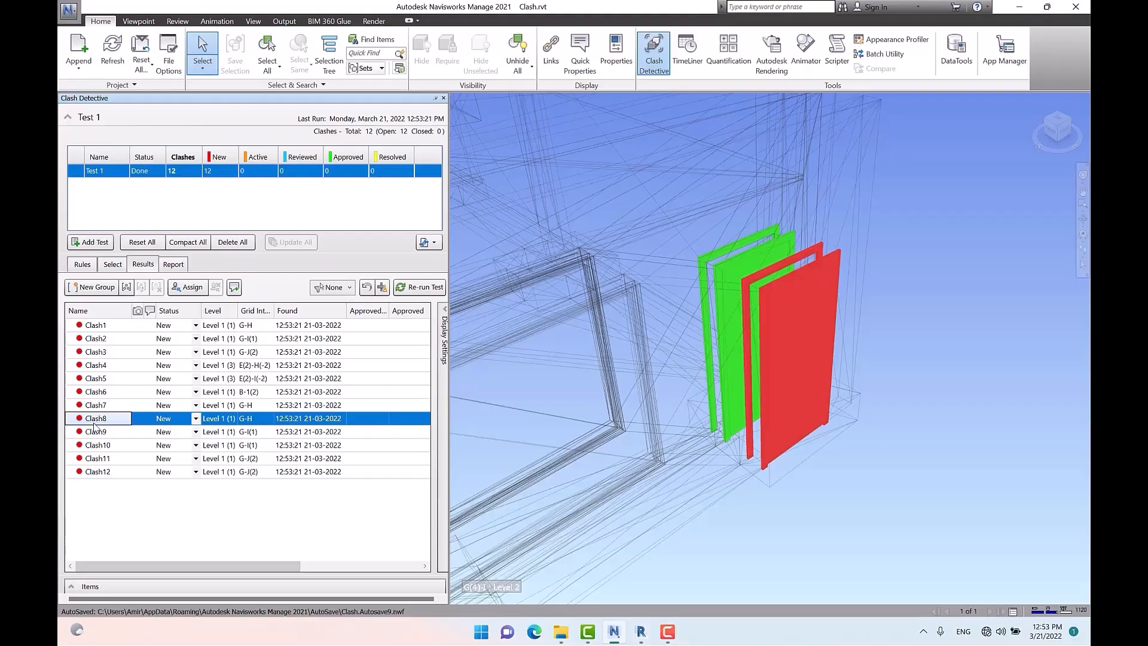
left_click(106, 432)
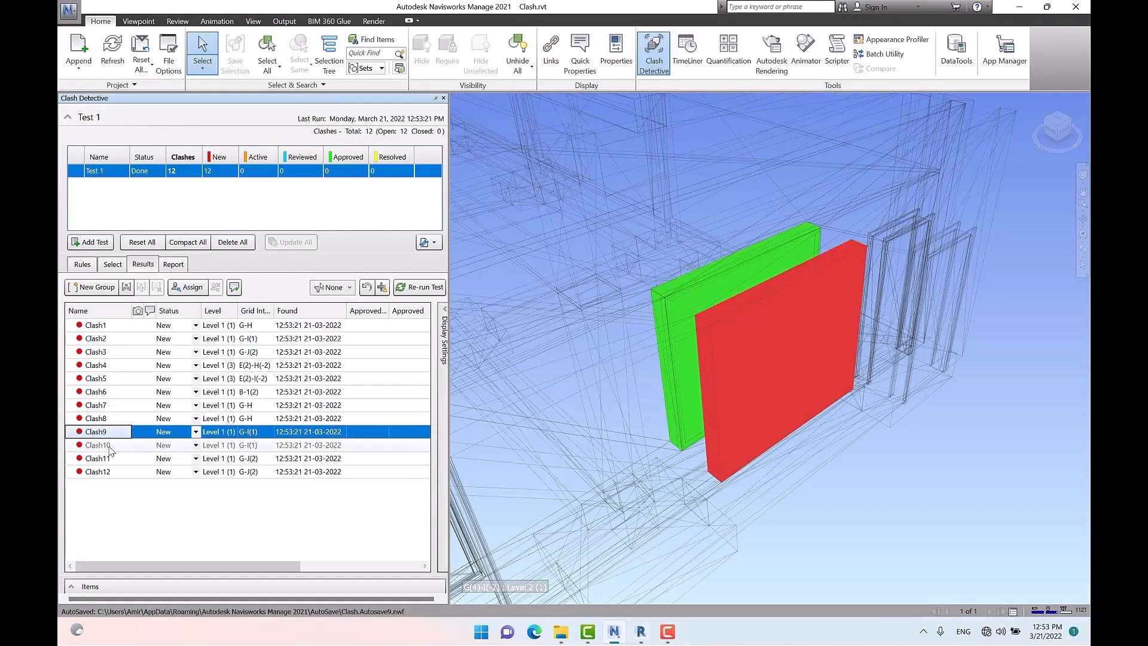
left_click(109, 445)
left_click(111, 458)
left_click(113, 472)
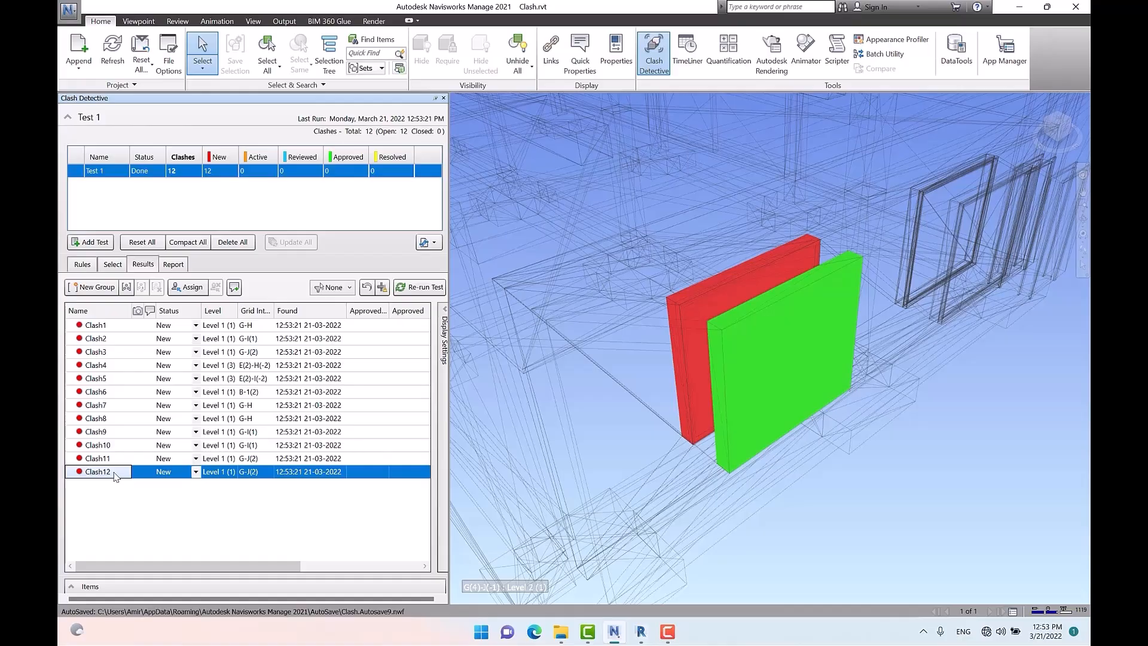
Step: Switch to Revit and, in the 3D view, copy a 40*40 2 concrete roof beam sideways, unjoining the conflicting elements
left_click(113, 264)
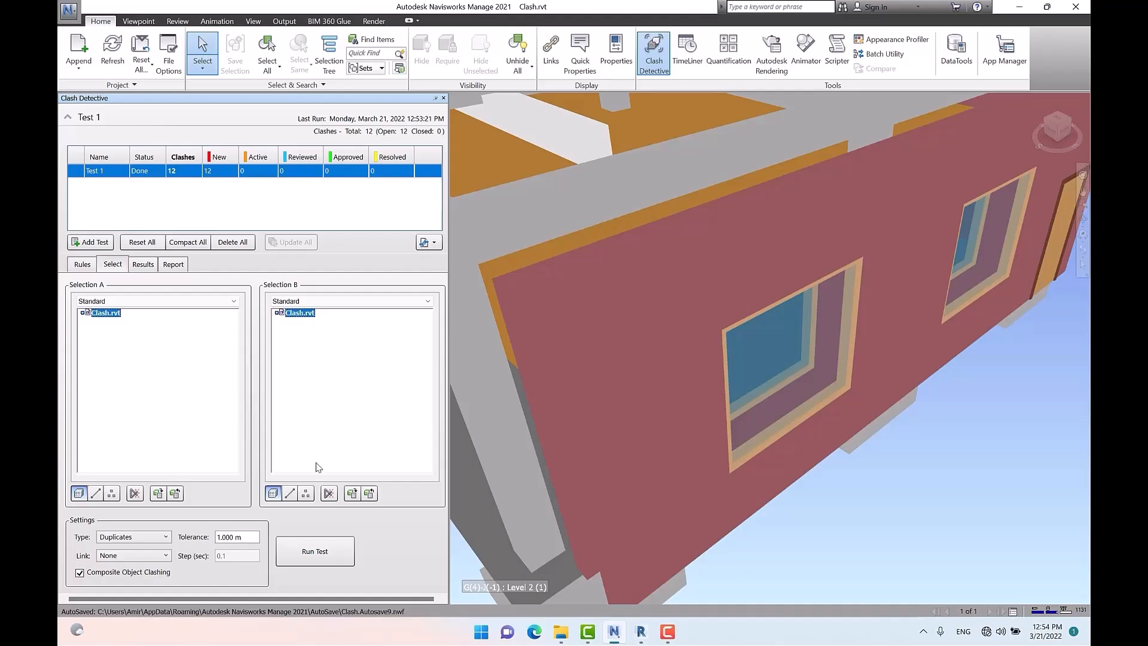
scroll(848, 359, "down", 5)
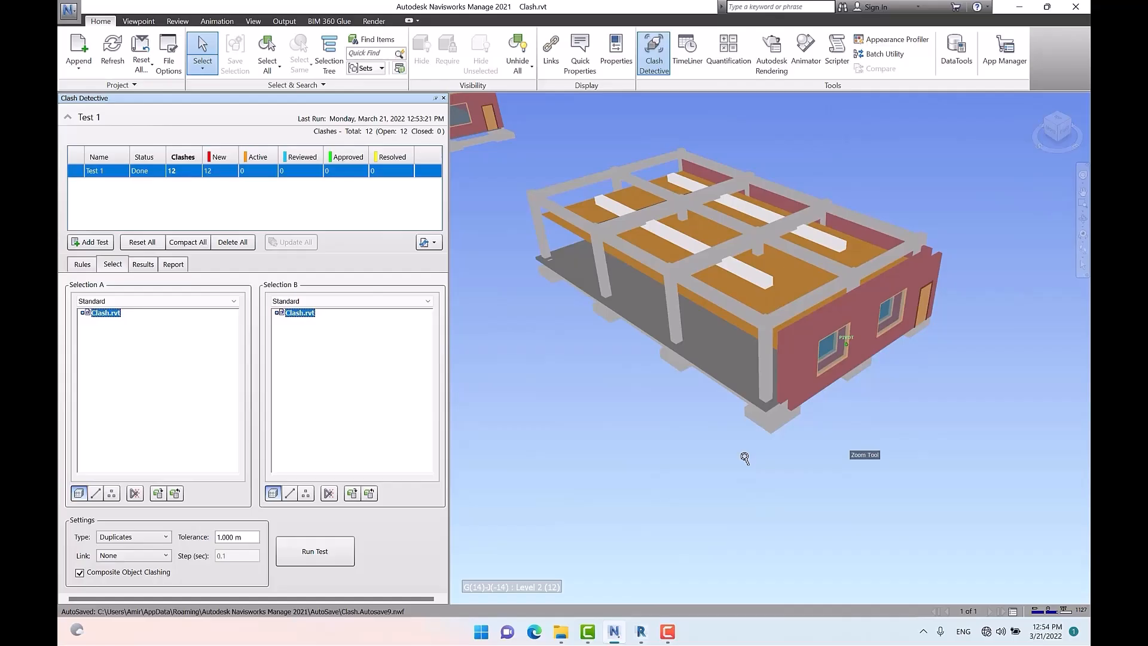
left_click(641, 632)
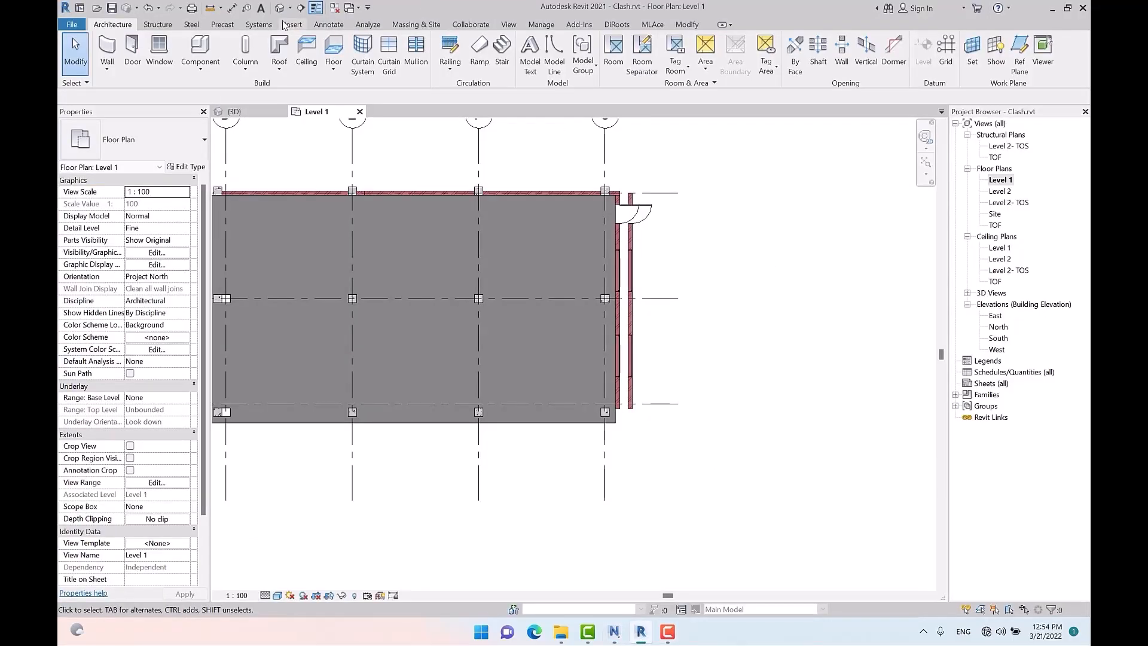
left_click(233, 111)
scroll(641, 337, "up", 2)
scroll(641, 337, "up", 5)
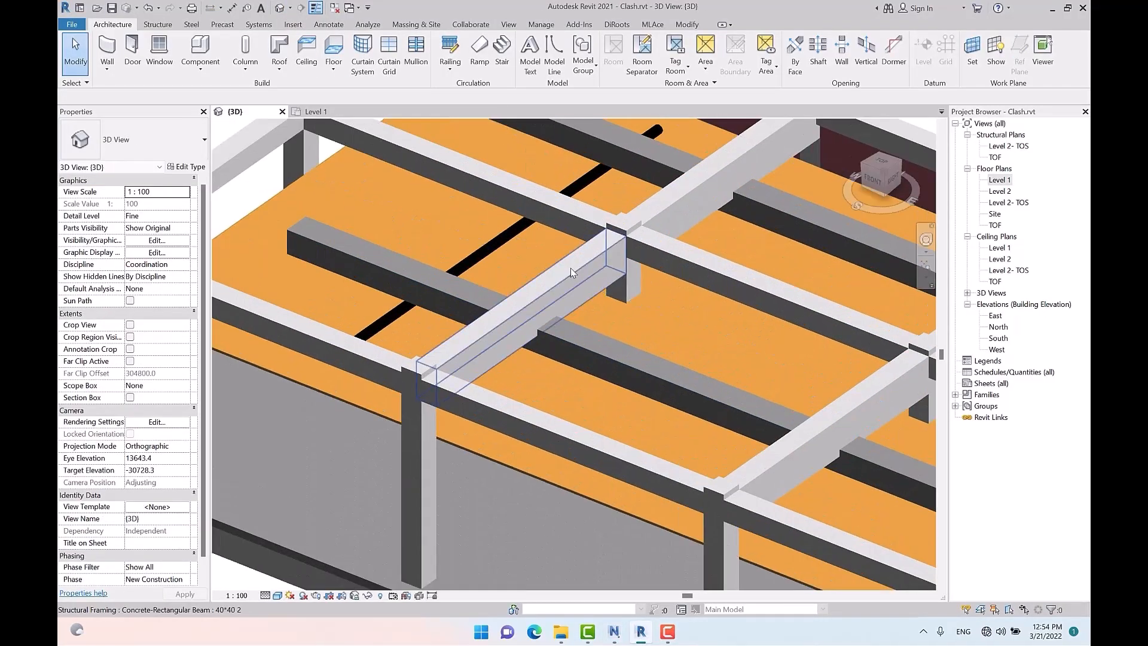
left_click(582, 308)
left_click_drag(582, 308, 490, 274)
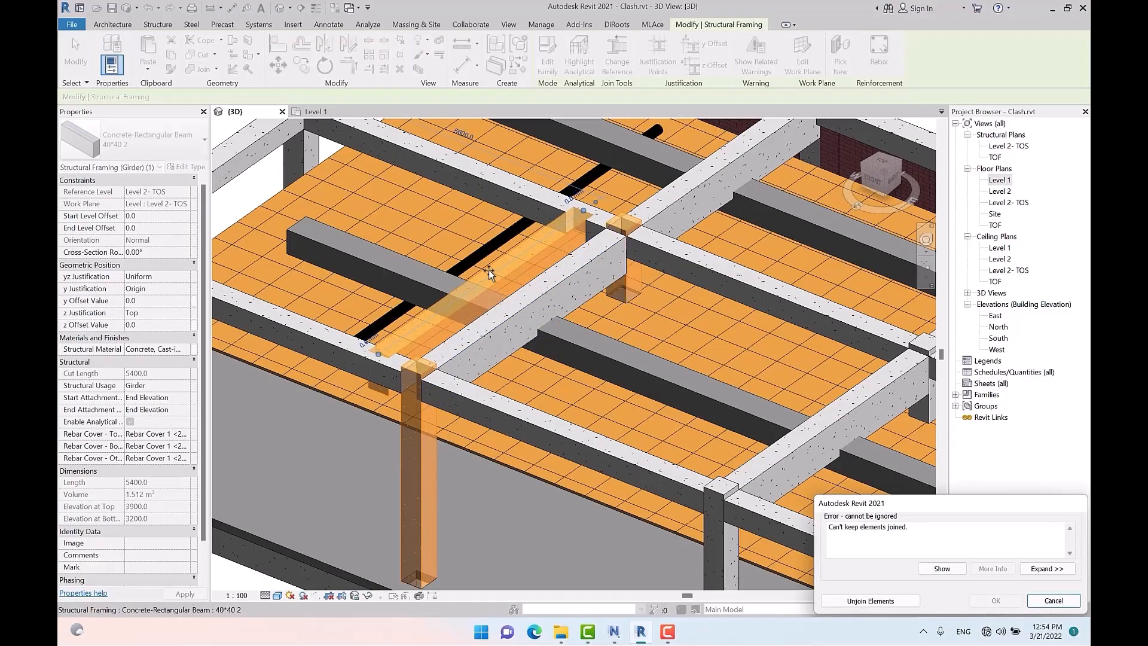
left_click(877, 600)
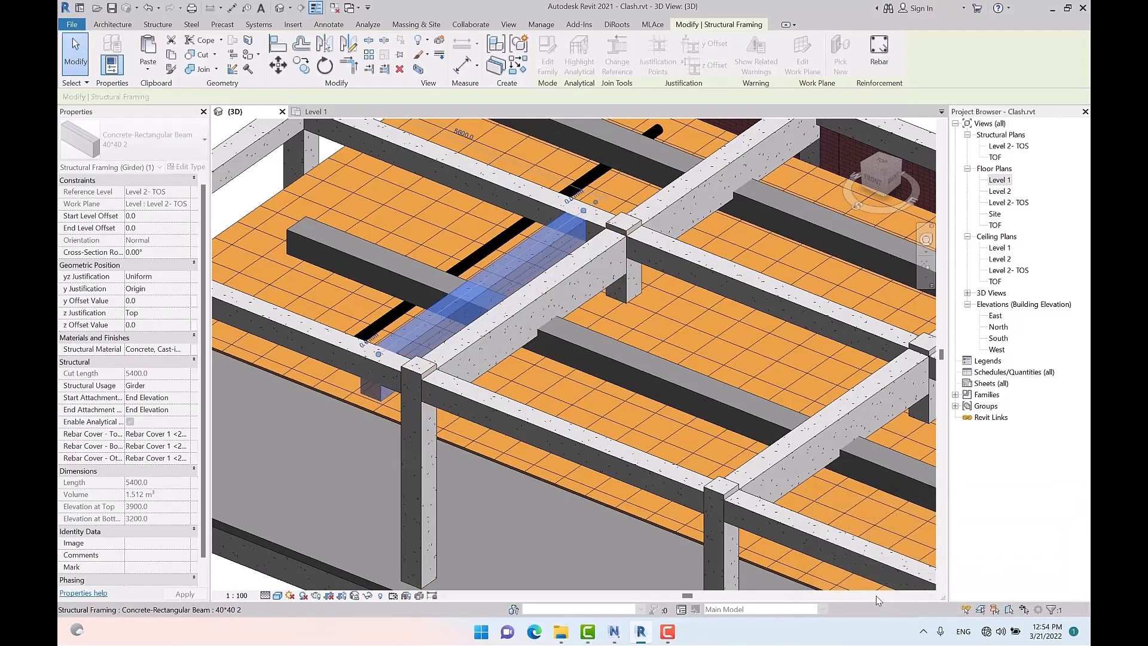
key("Escape")
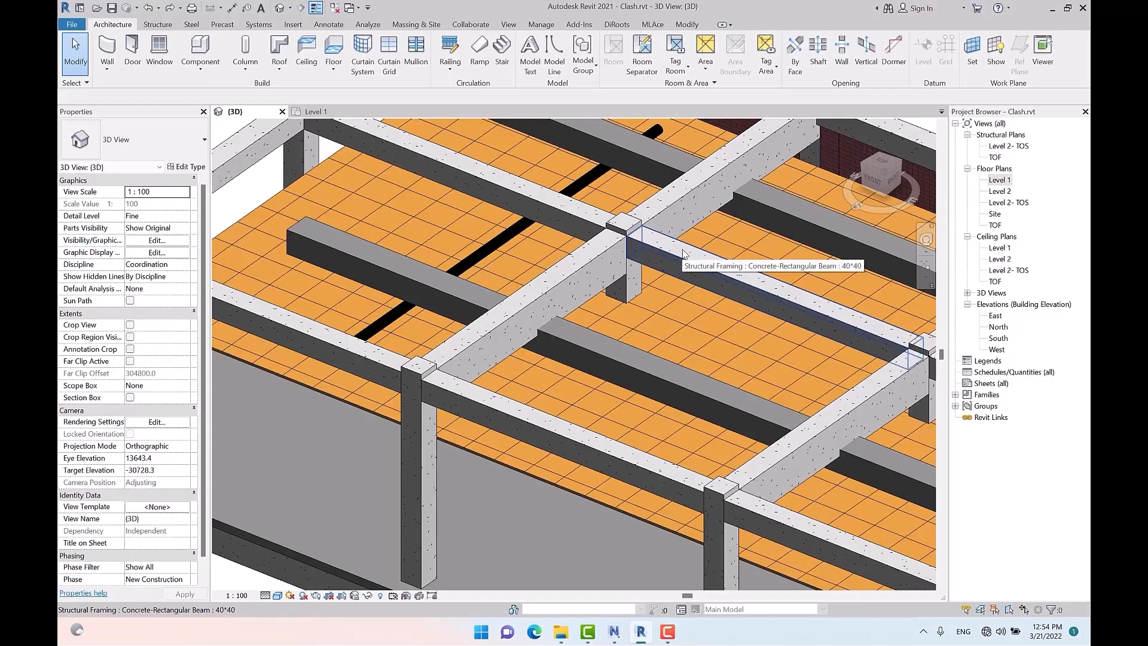
Step: Copy the 40*40 2 beam 100 mm sideways so that the copy overlaps the original
scroll(683, 253, "down", 5)
scroll(724, 317, "up", 6)
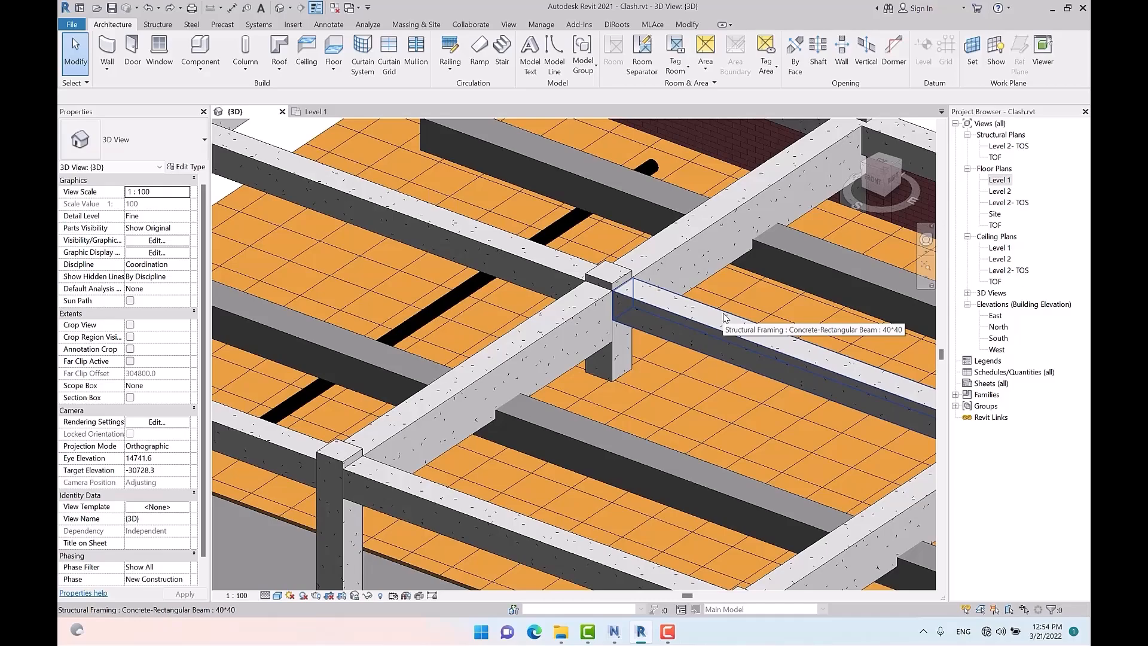
middle_click_drag(724, 317, 526, 308, "shift")
scroll(526, 308, "up", 5)
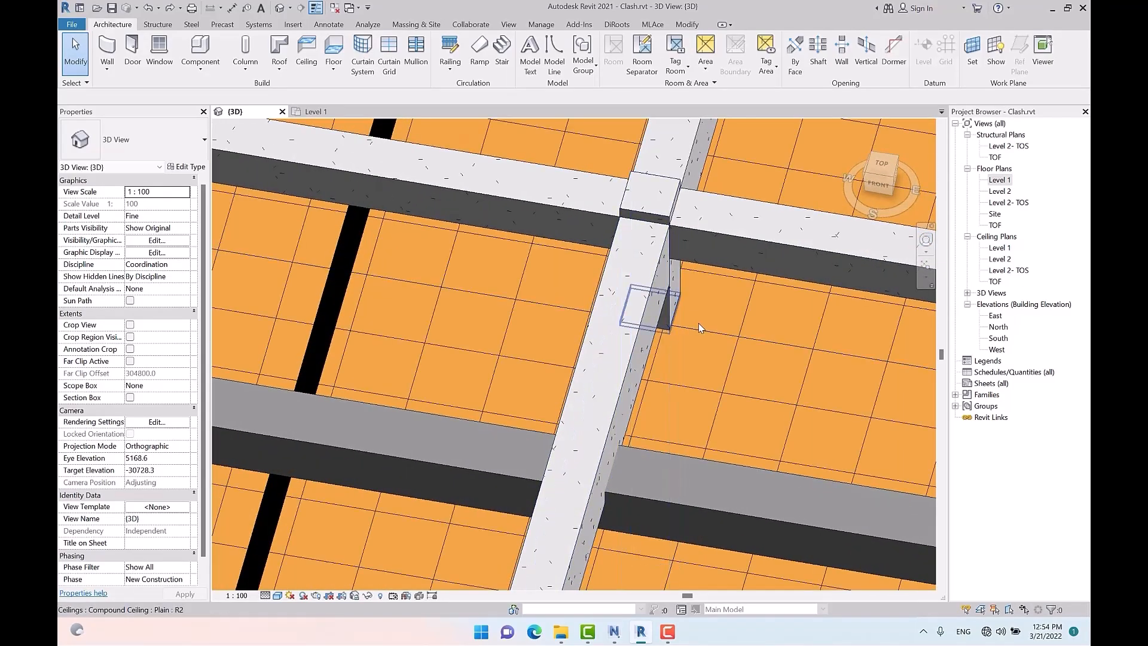
left_click(634, 390)
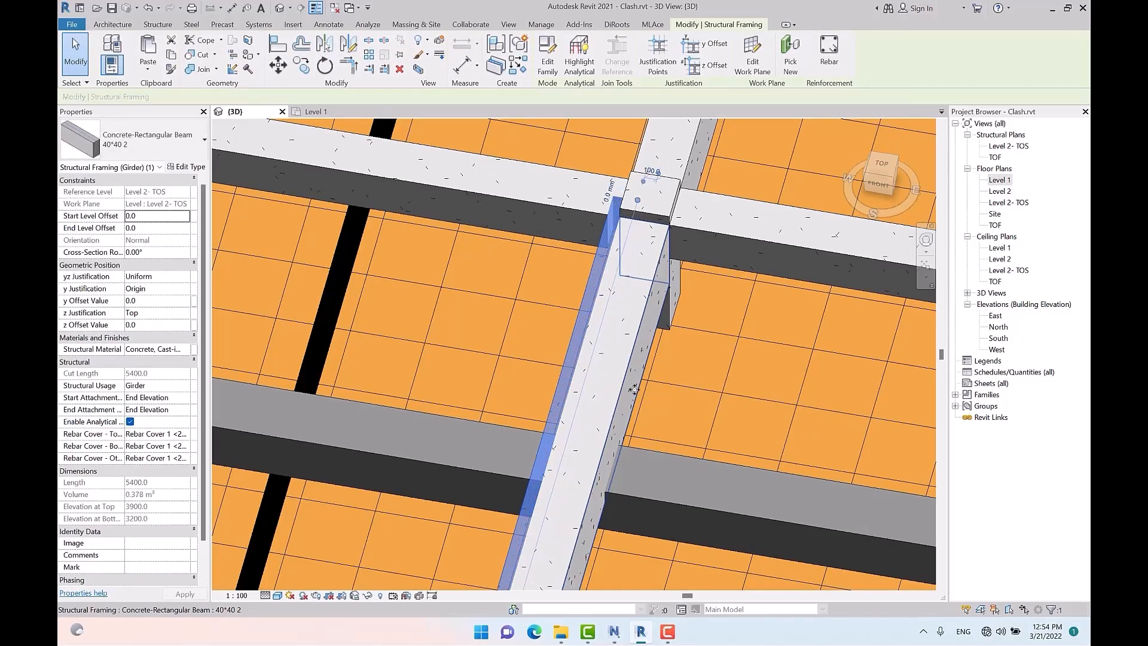
key("Escape")
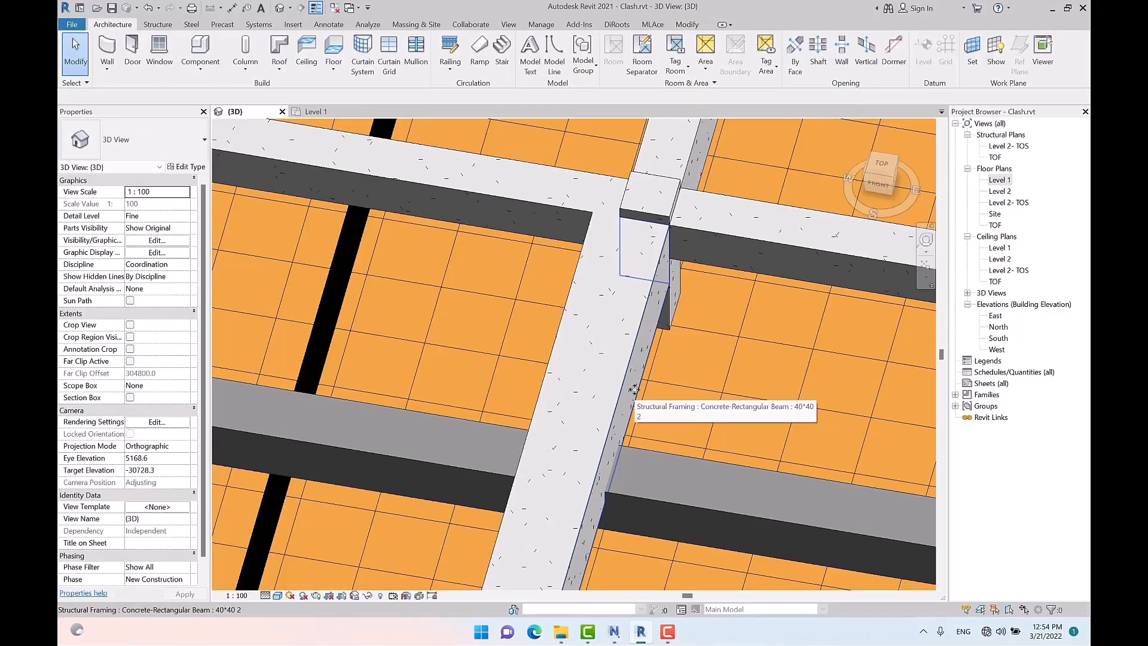
Step: Copy the beam about 240 mm sideways and unjoin the conflicting elements
left_click(569, 335)
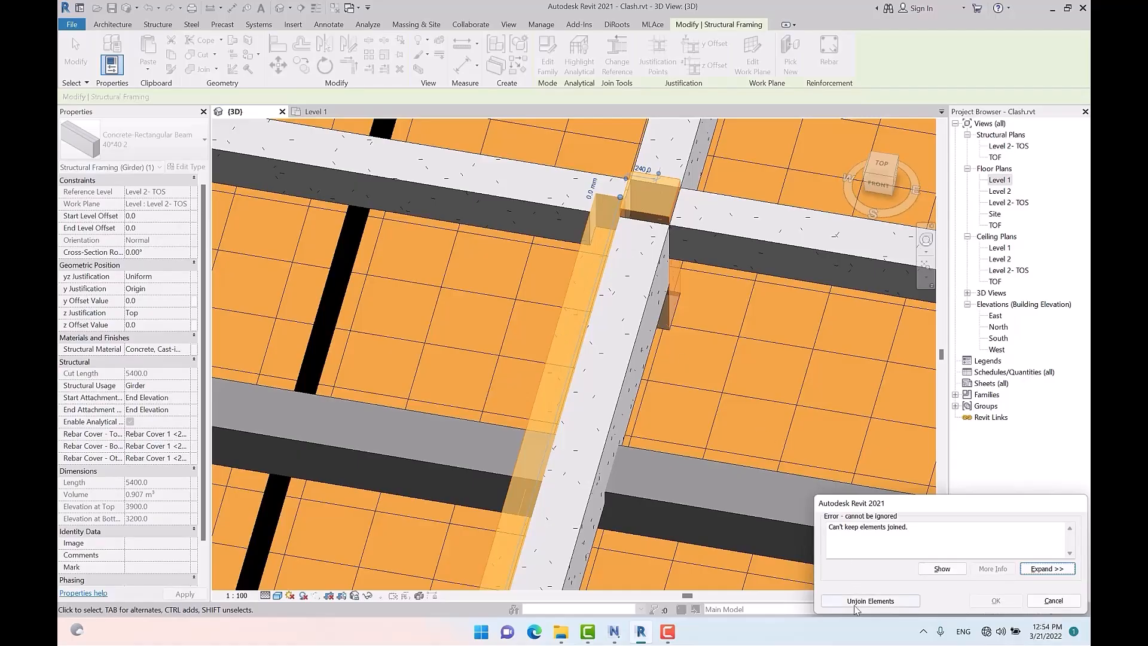
left_click(849, 601)
key("Escape")
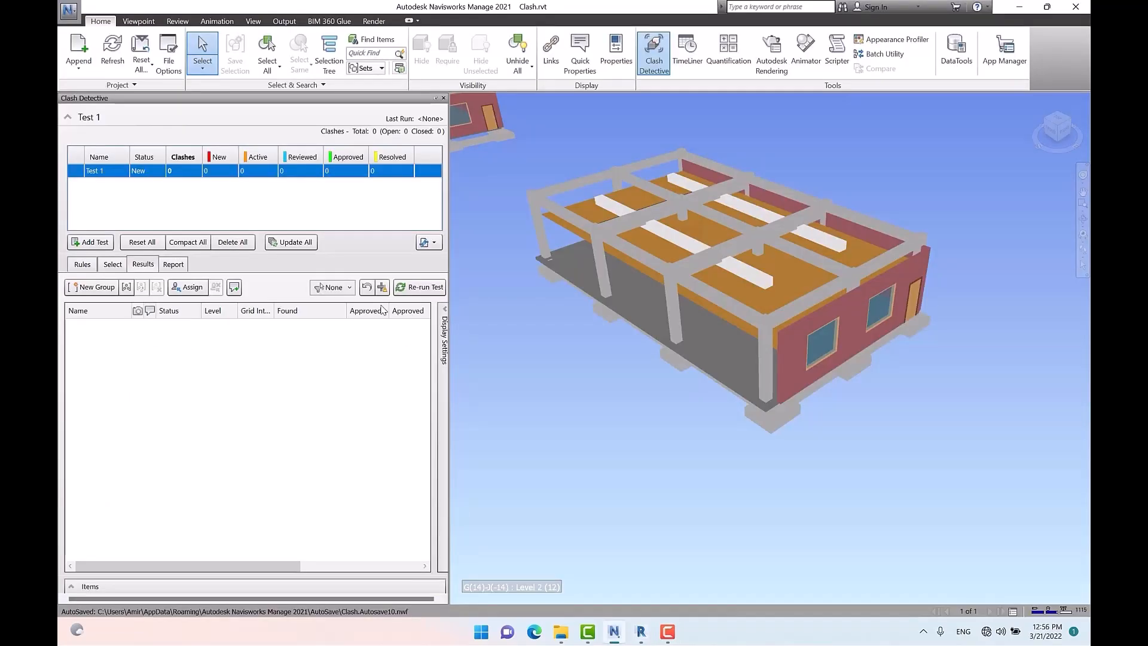
Step: In Navisworks, set the type of clash Test 1 to Clearance
left_click(113, 263)
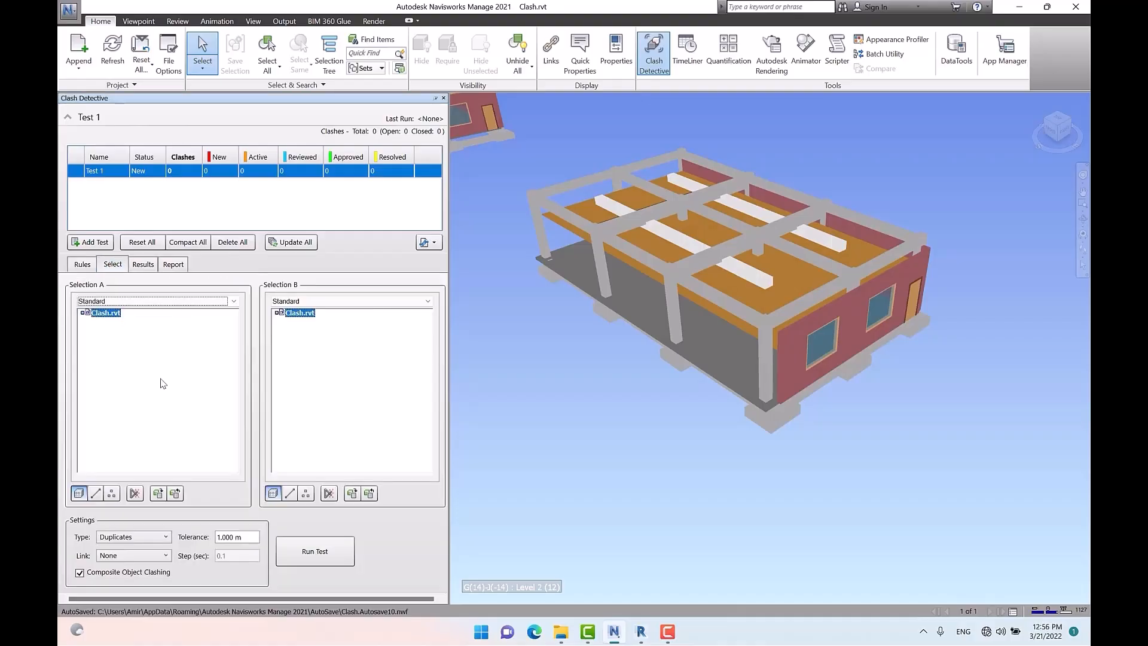
left_click(143, 542)
left_click(153, 574)
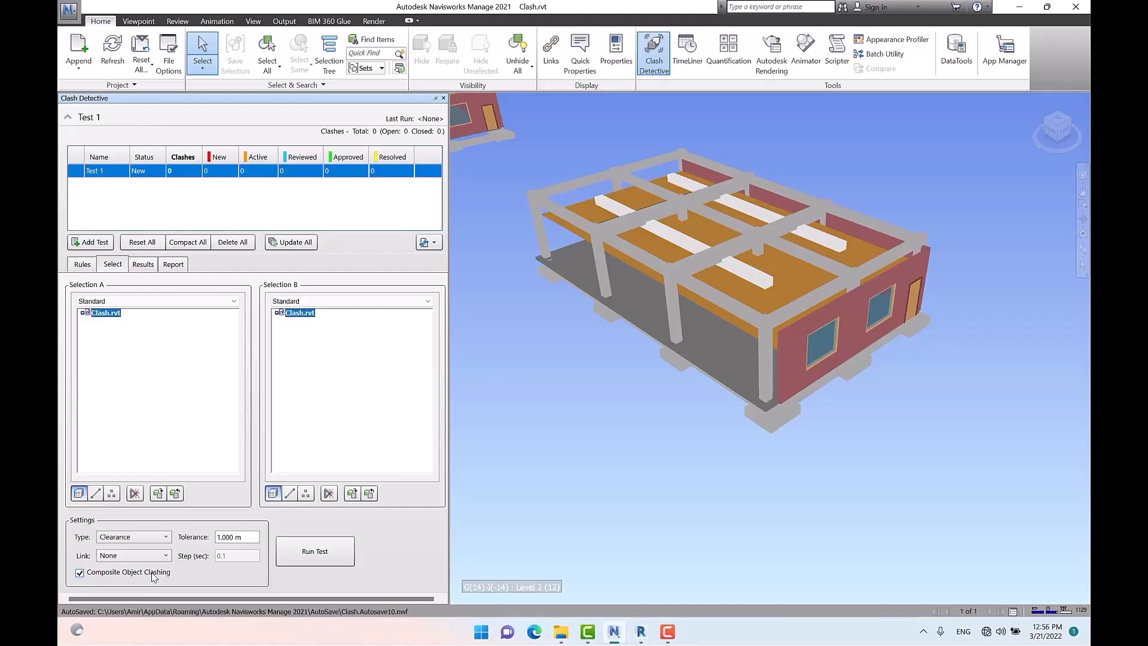
left_click(250, 541)
Step: Examine the ceiling lights, pipe and roof beams of the other building from the side and from below
scroll(862, 309, "down", 5)
middle_click_drag(615, 263, 860, 349)
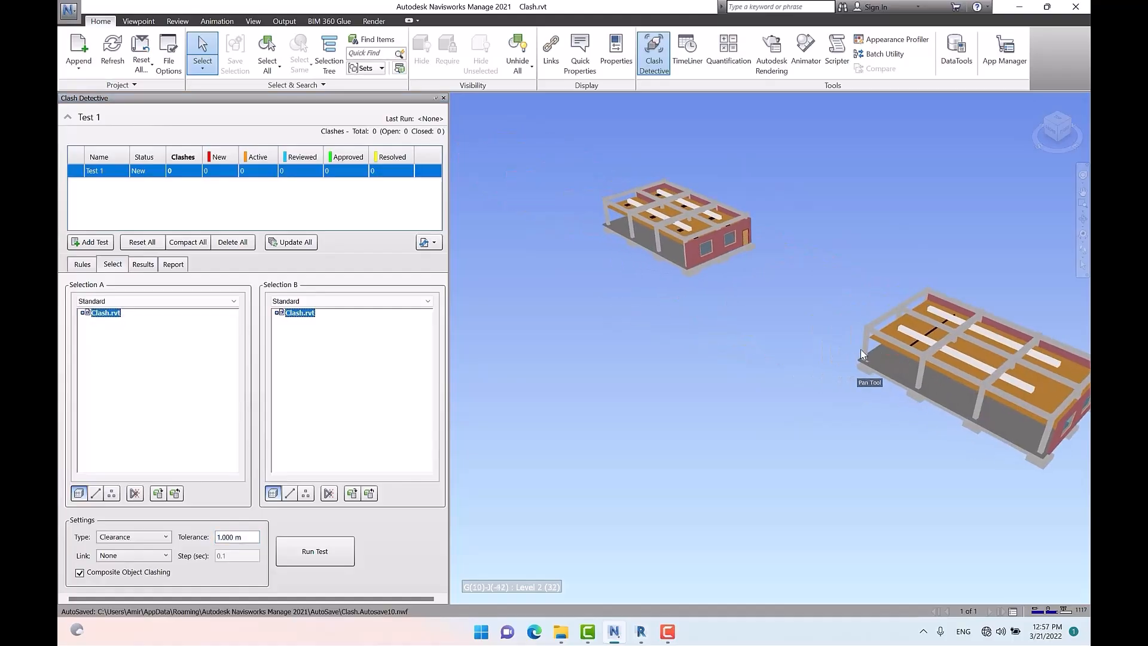
scroll(694, 236, "up", 3)
middle_click_drag(695, 236, 790, 277, "shift")
middle_click_drag(726, 259, 836, 295)
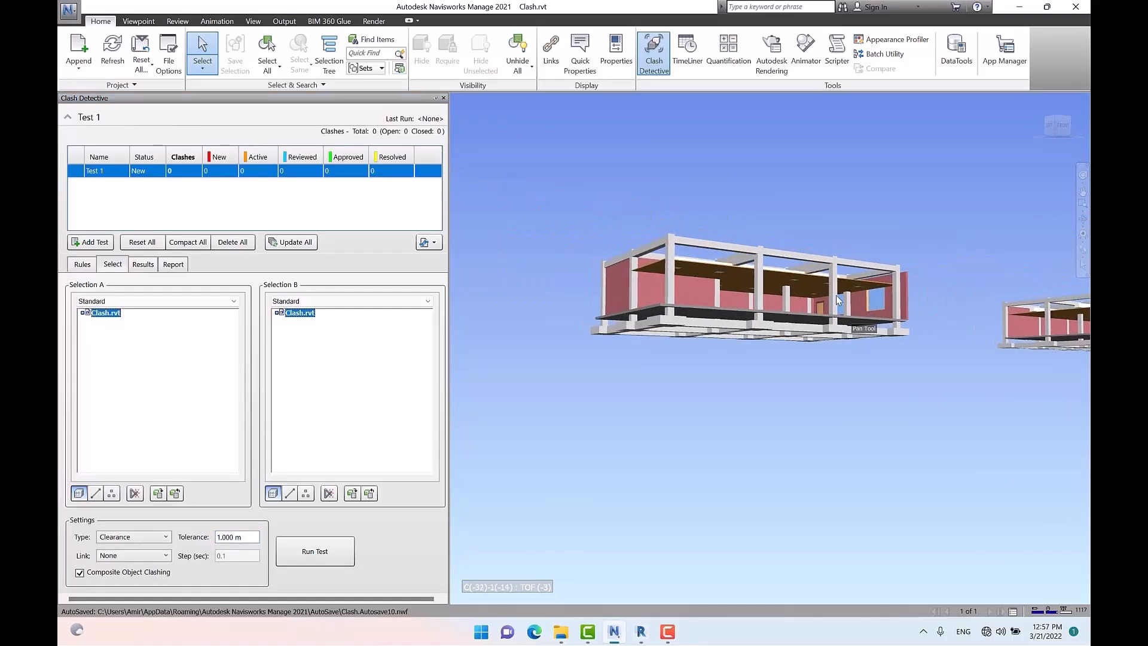
scroll(752, 276, "up", 7)
middle_click_drag(753, 275, 892, 263, "shift")
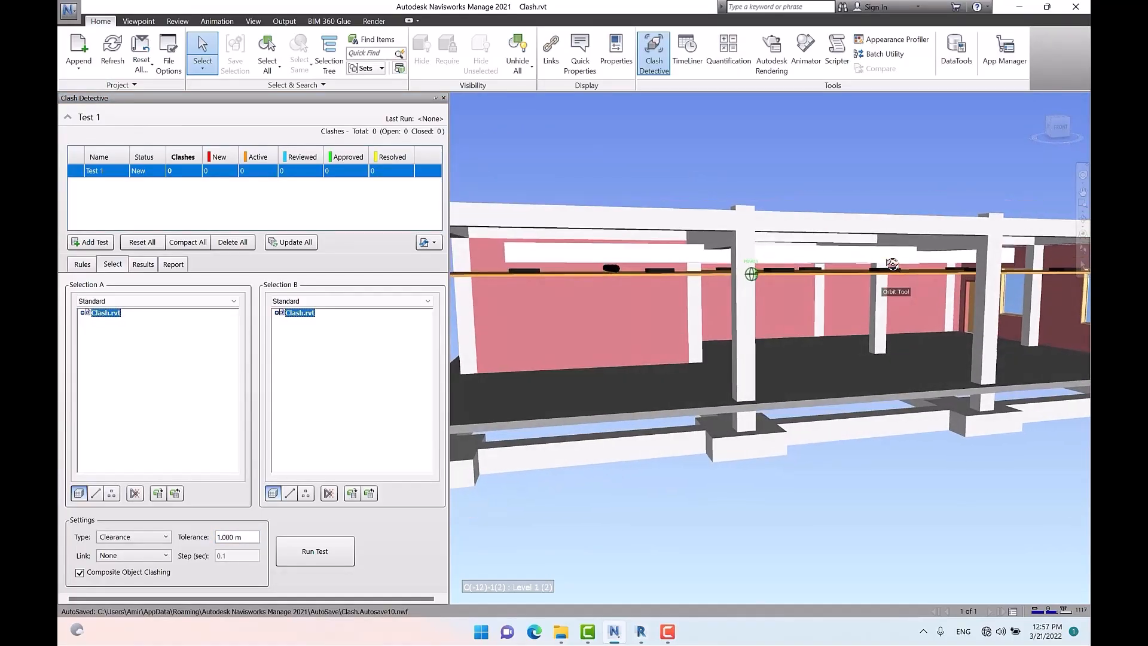
scroll(708, 283, "up", 5)
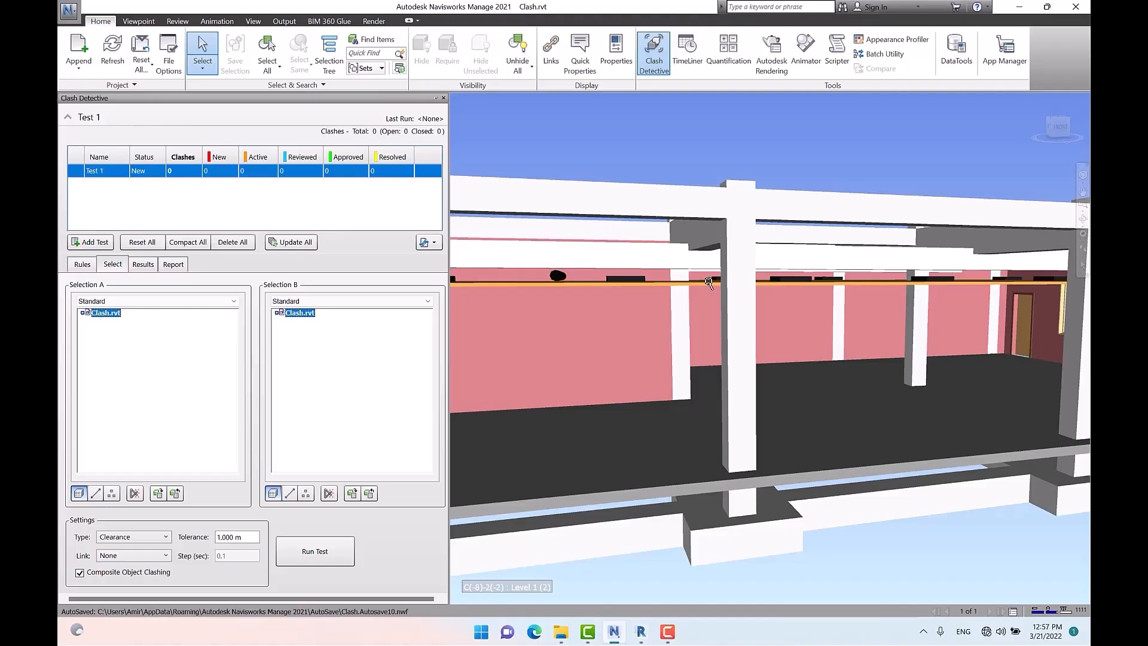
scroll(773, 261, "down", 4)
middle_click_drag(769, 333, 778, 256, "shift")
scroll(694, 259, "up", 1)
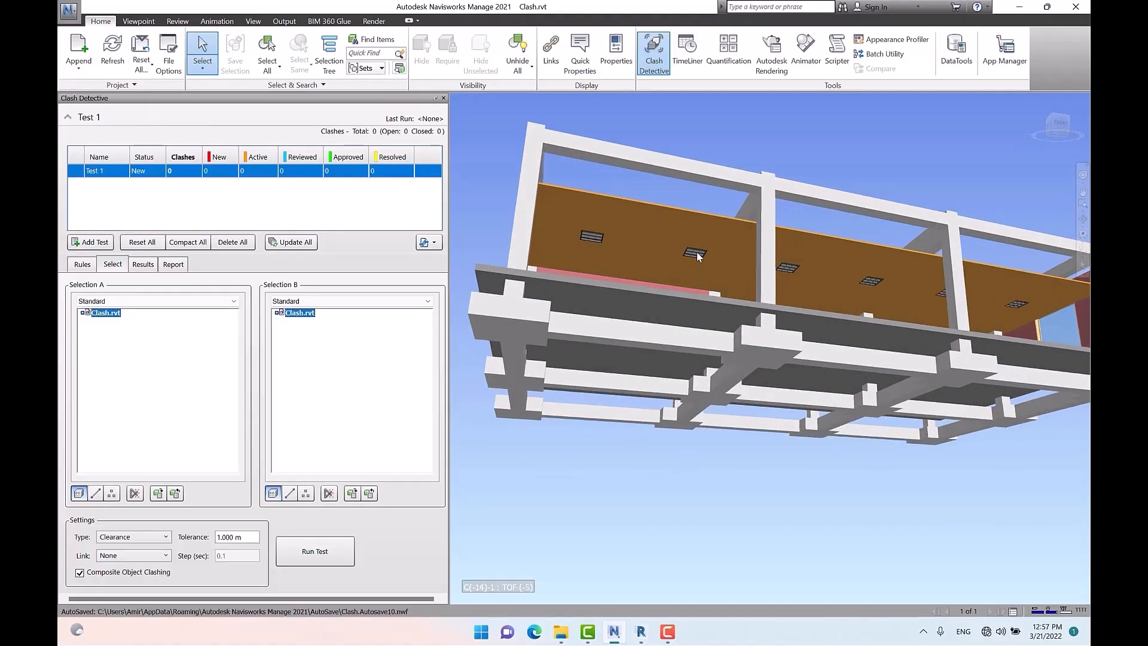
Step: Select one ceiling light, extend the selection to all items of the same type, and assign them as Selection A
left_click(695, 259)
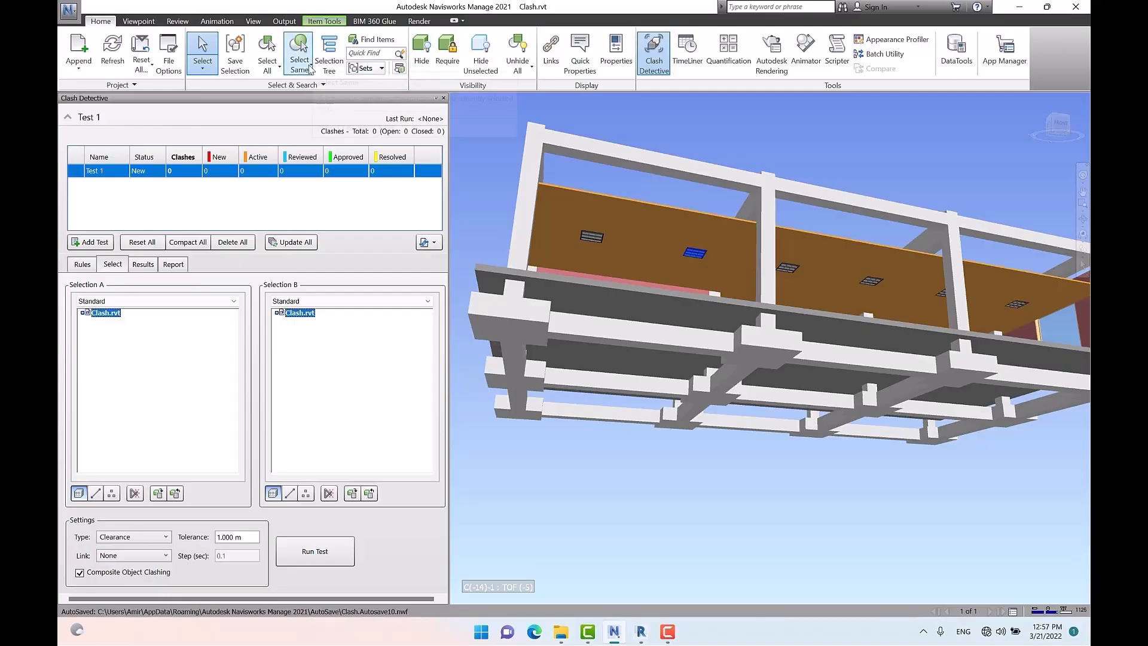
left_click(299, 65)
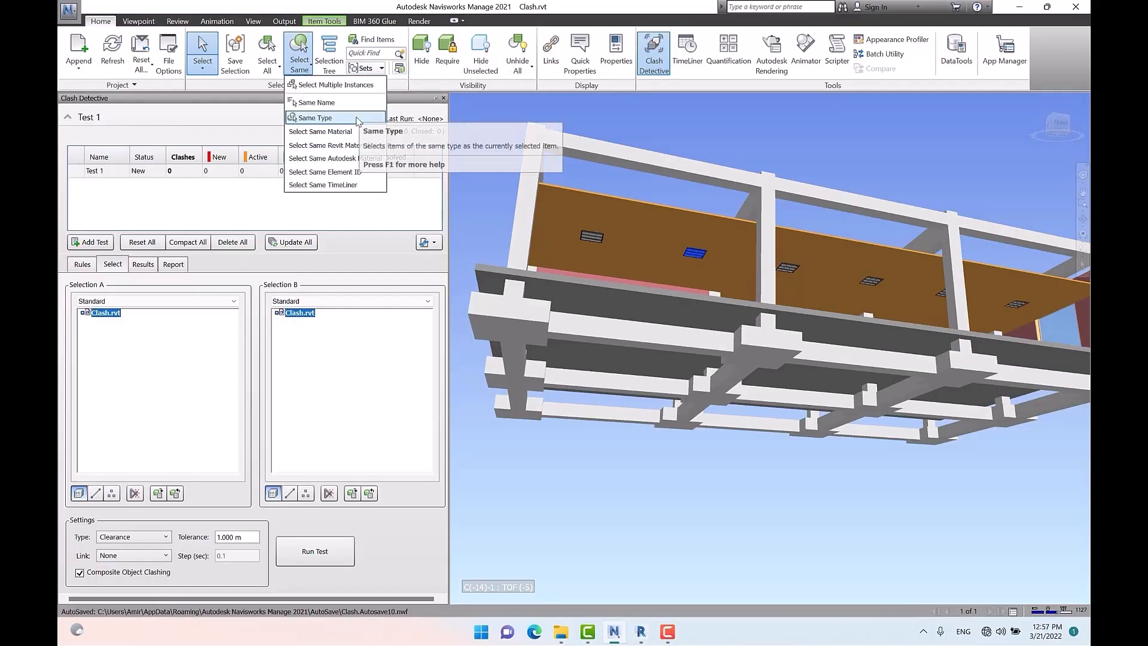
left_click(315, 117)
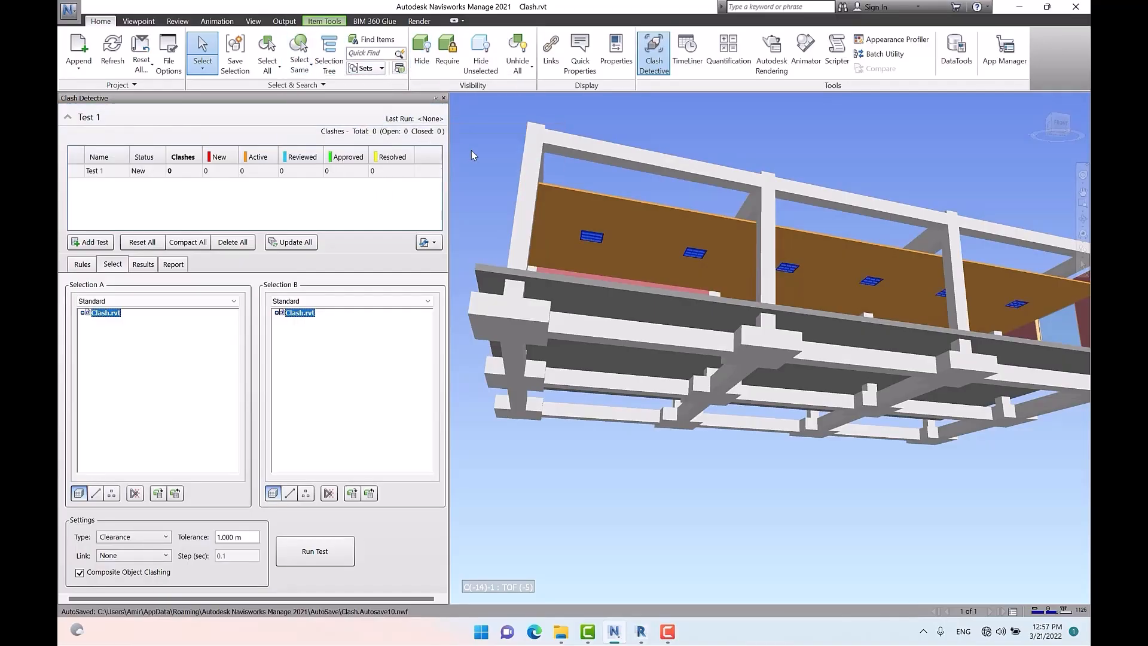
left_click(158, 494)
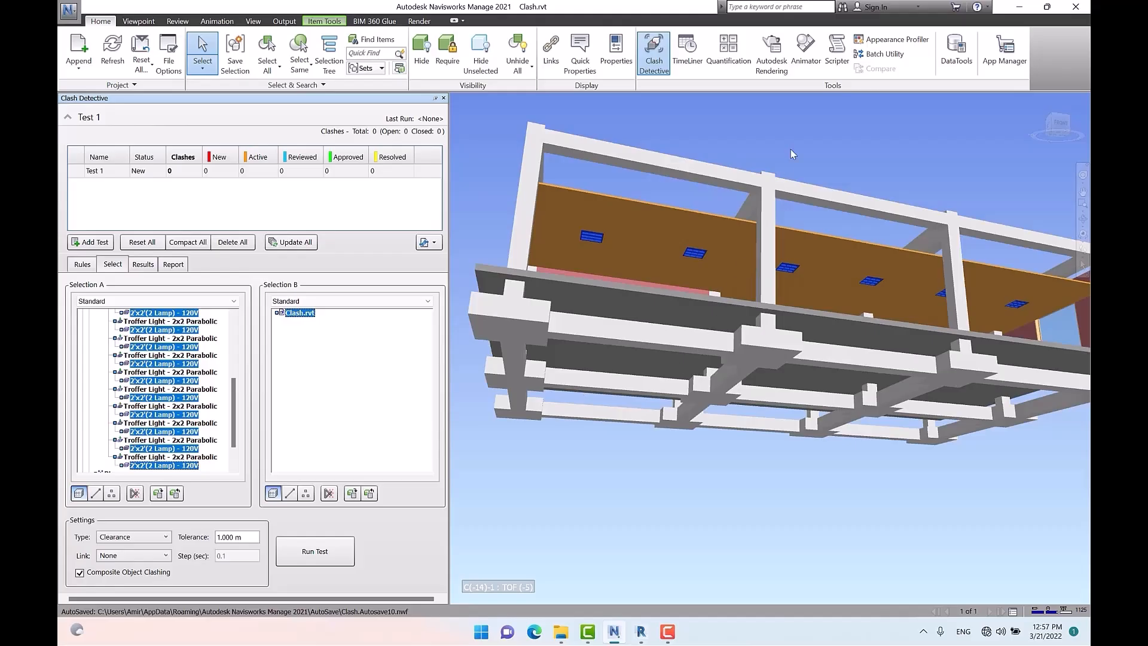
Step: Select a roof beam, extend the selection to all roof beams using Same Type, and assign them as Selection B
middle_click_drag(790, 151, 735, 368, "shift")
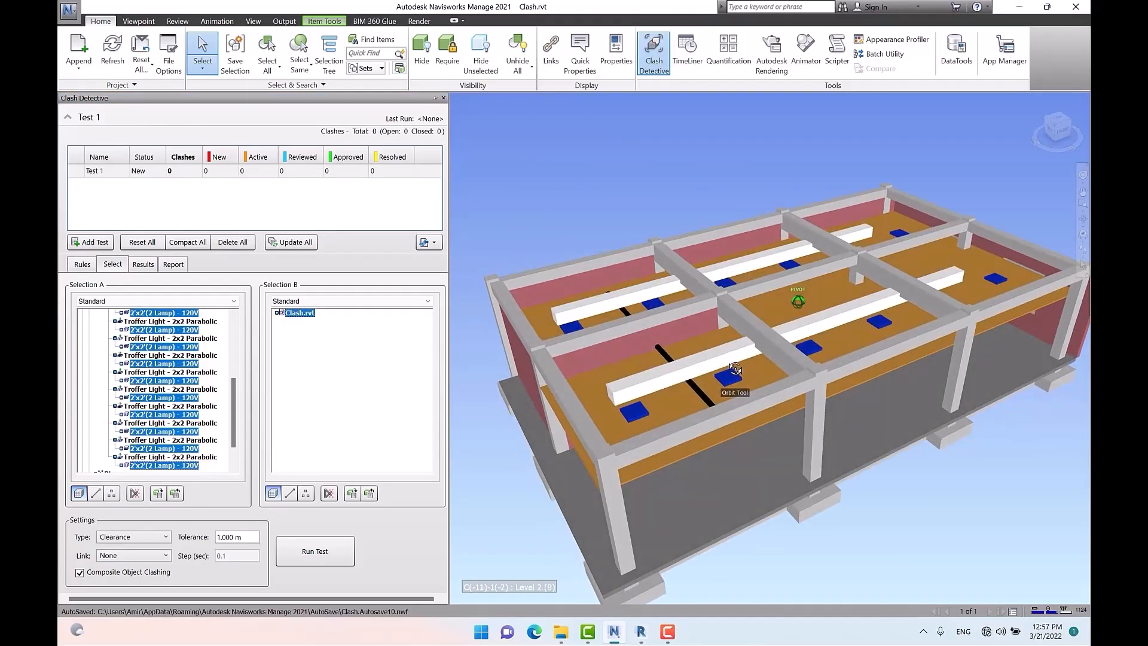
left_click(746, 323)
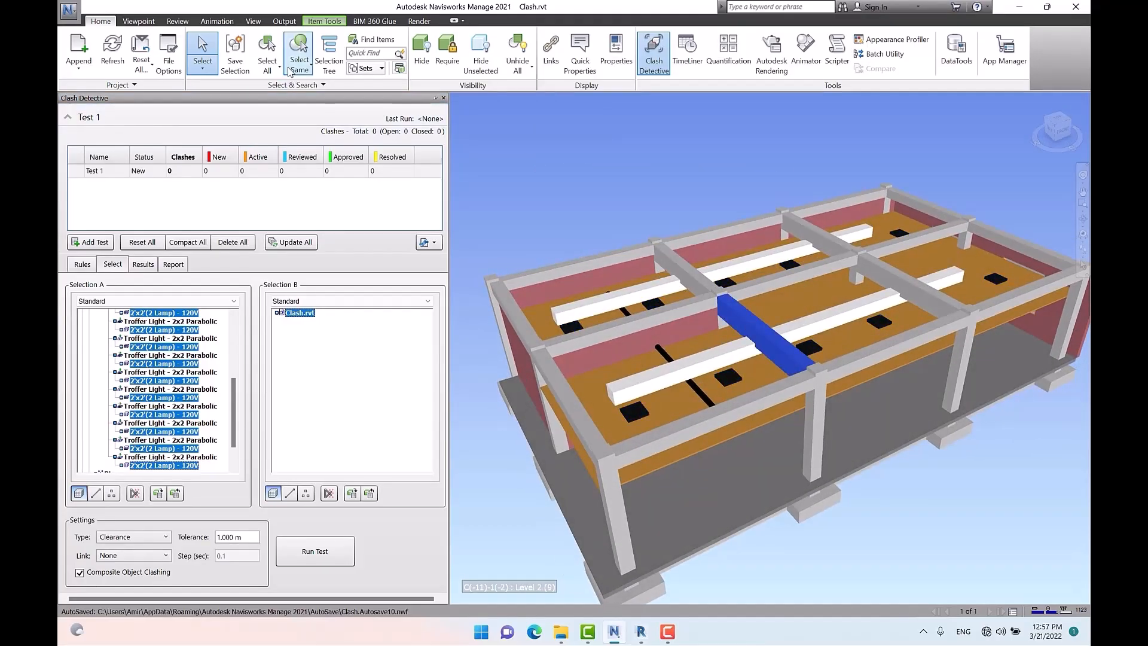
left_click(299, 70)
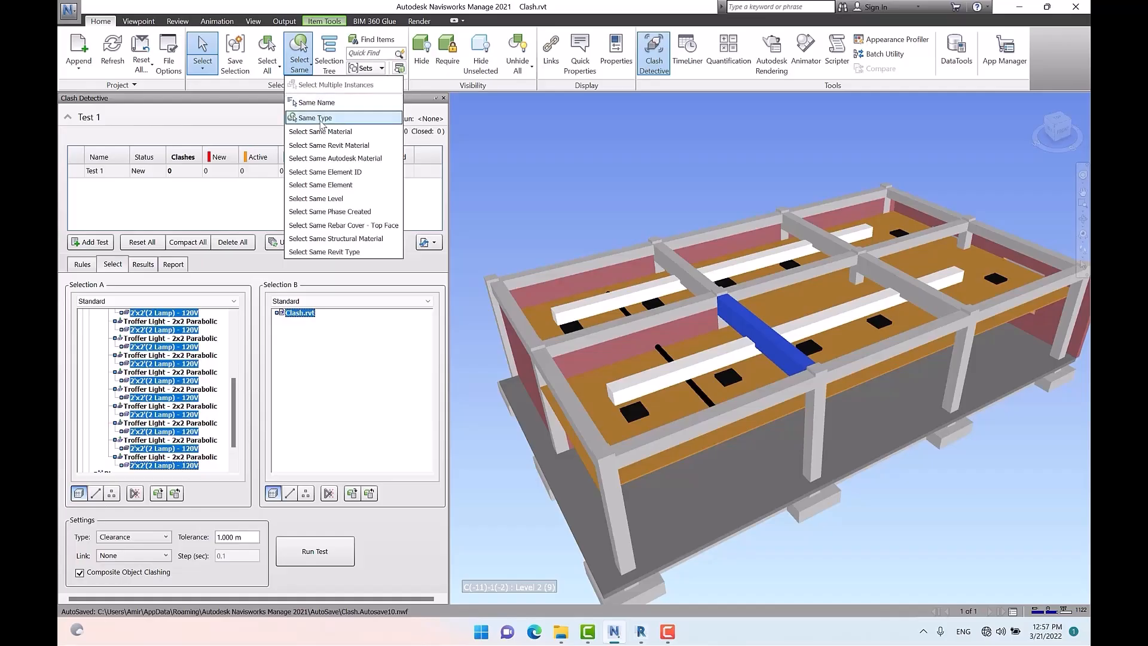
left_click(321, 120)
left_click(802, 276)
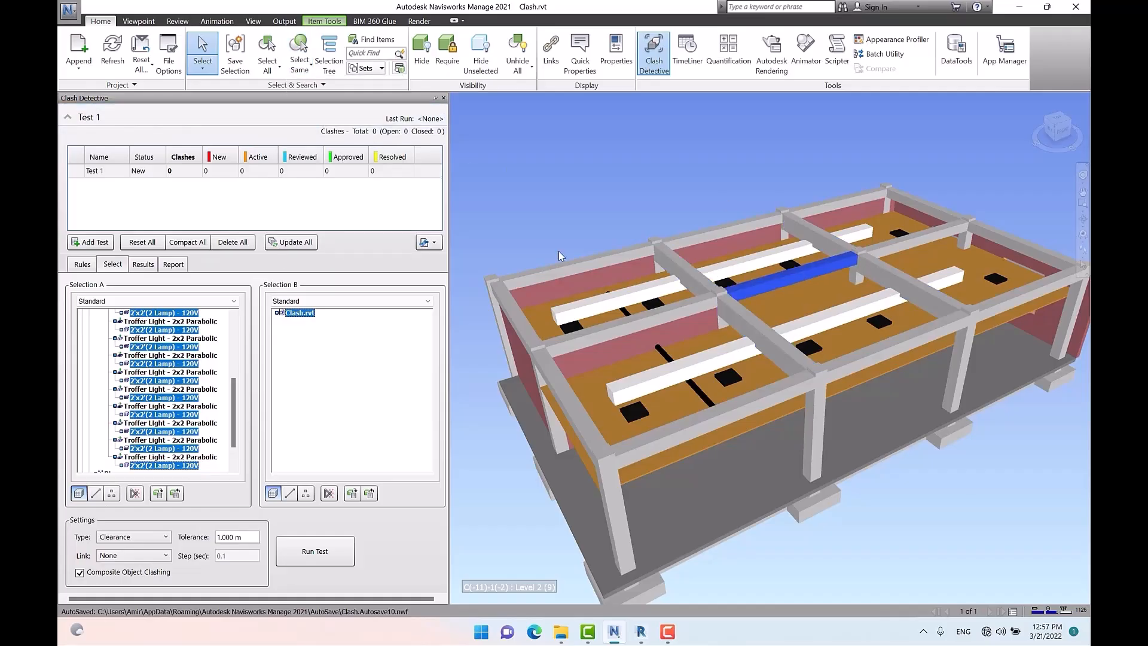
left_click(299, 70)
left_click(346, 123)
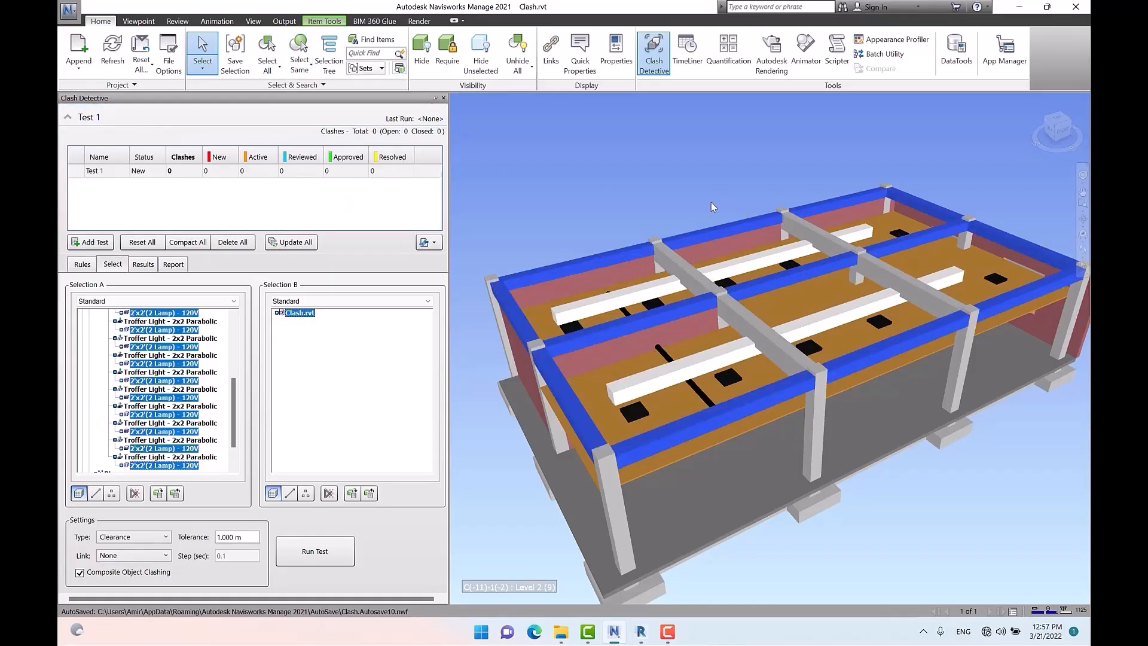
left_click(299, 70)
left_click(326, 119)
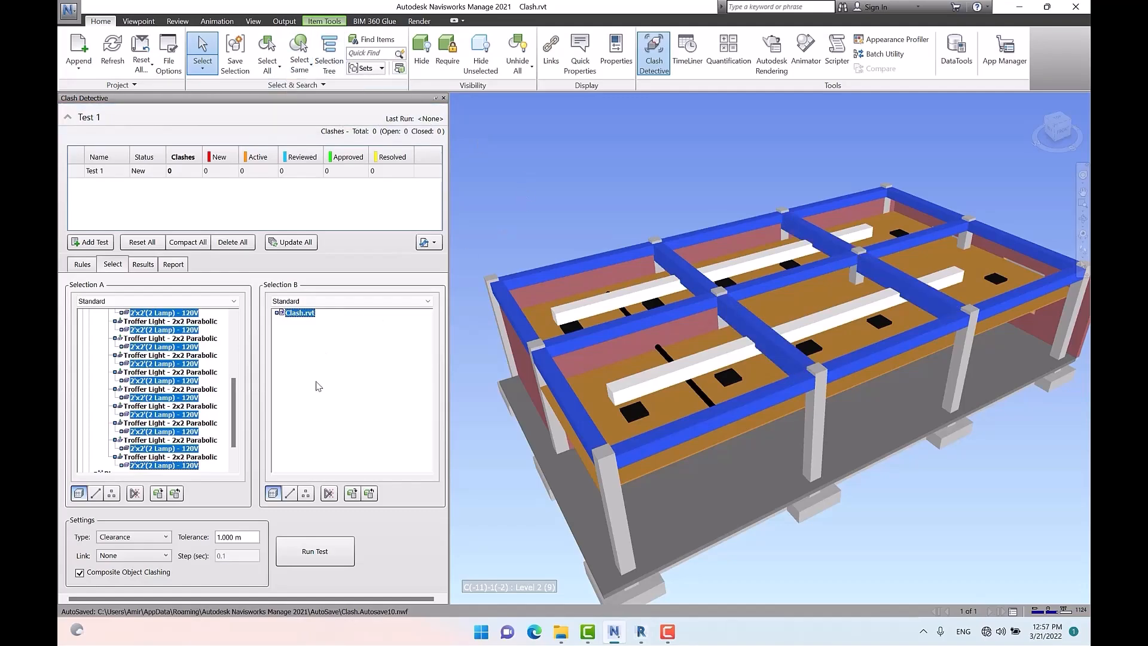
left_click(353, 493)
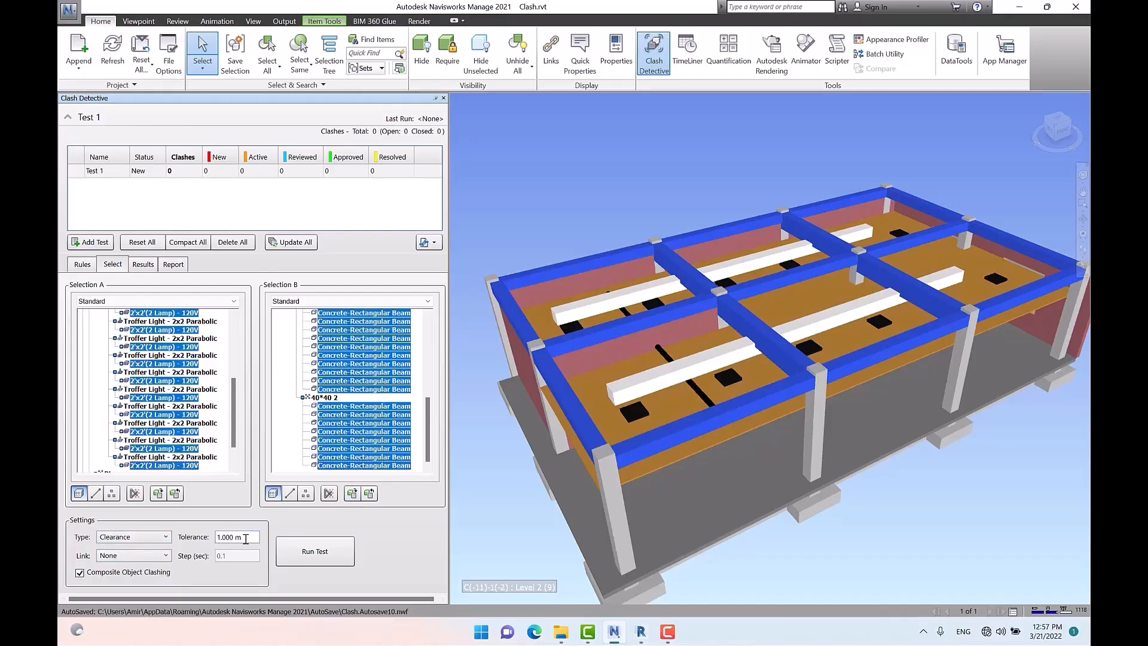
Step: Set the clearance tolerance to 0.5 m and run Test 1 between the lights and the roof beams
left_click_drag(246, 539, 183, 555)
key("BackSpace")
left_click(317, 547)
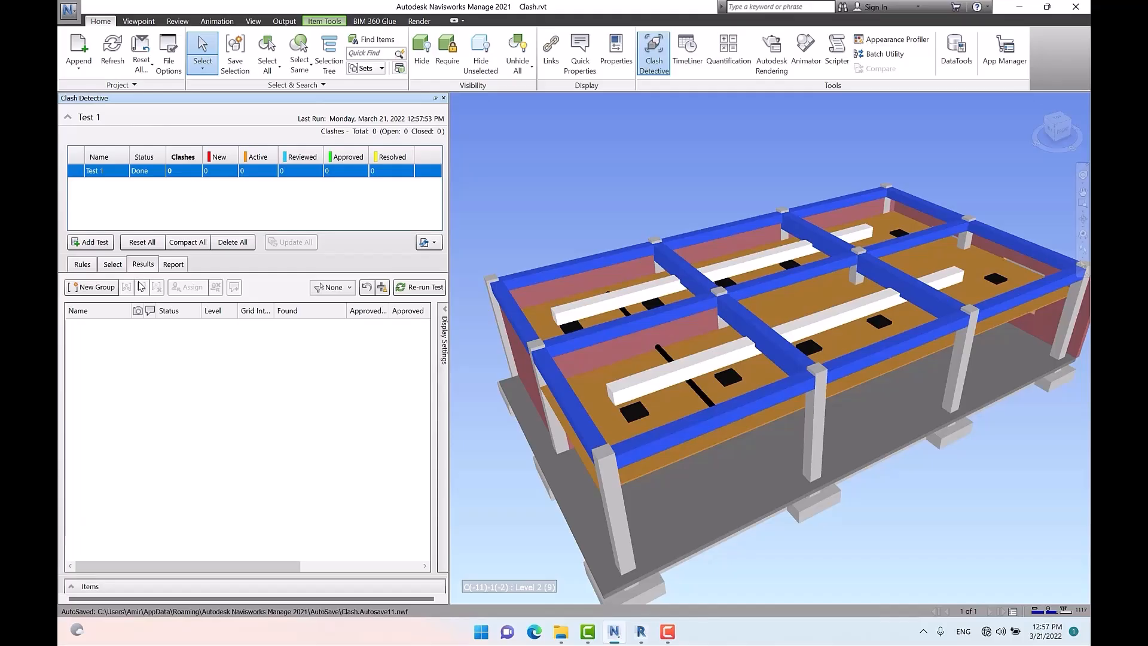
Step: Set the clearance tolerance to 1 m and rerun the test between the lights and the roof beams
left_click(114, 264)
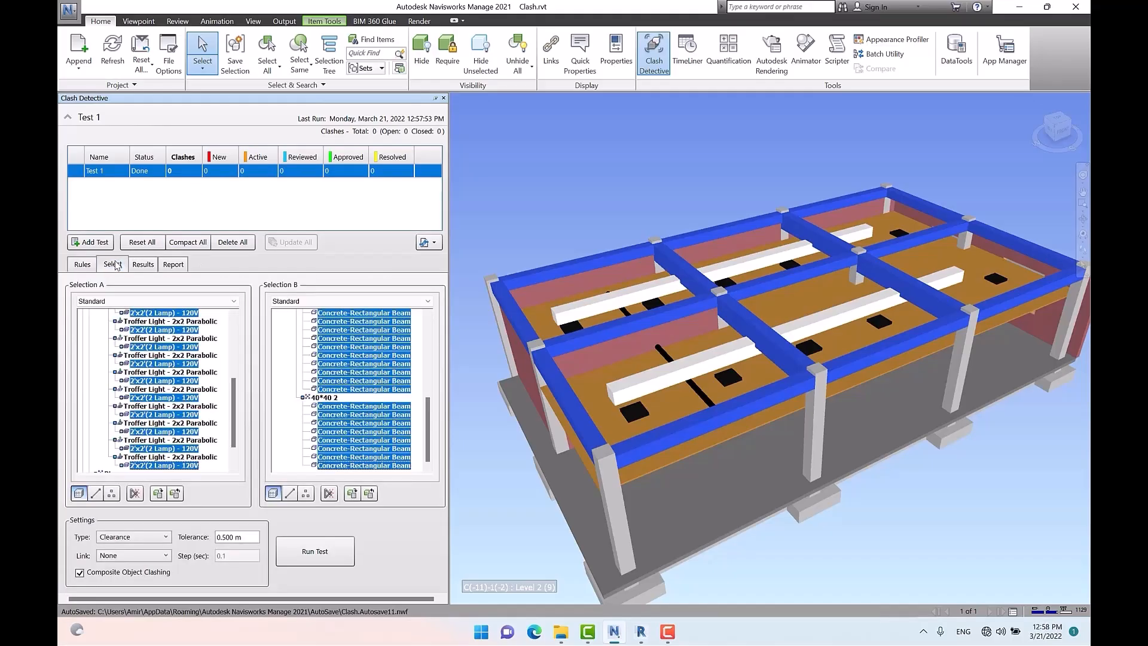
left_click(245, 537)
left_click(315, 551)
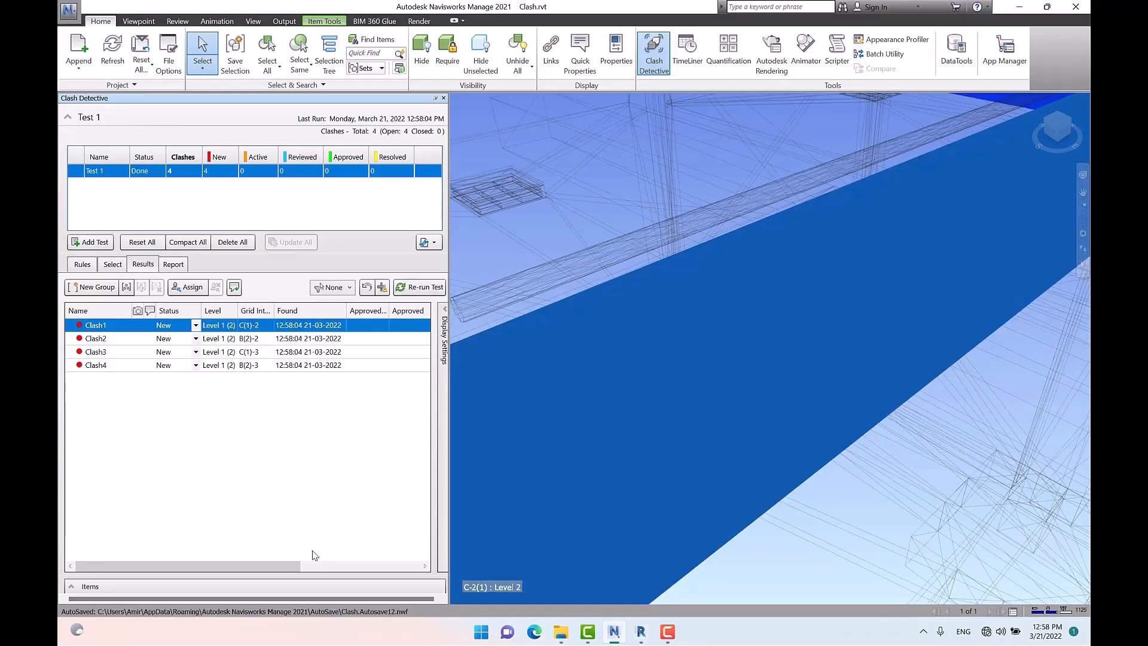
Step: Examine Clash1, Clash3 and Clash4 in the model, comparing each highlighted light with its neighbouring roof beam
scroll(850, 377, "down", 6)
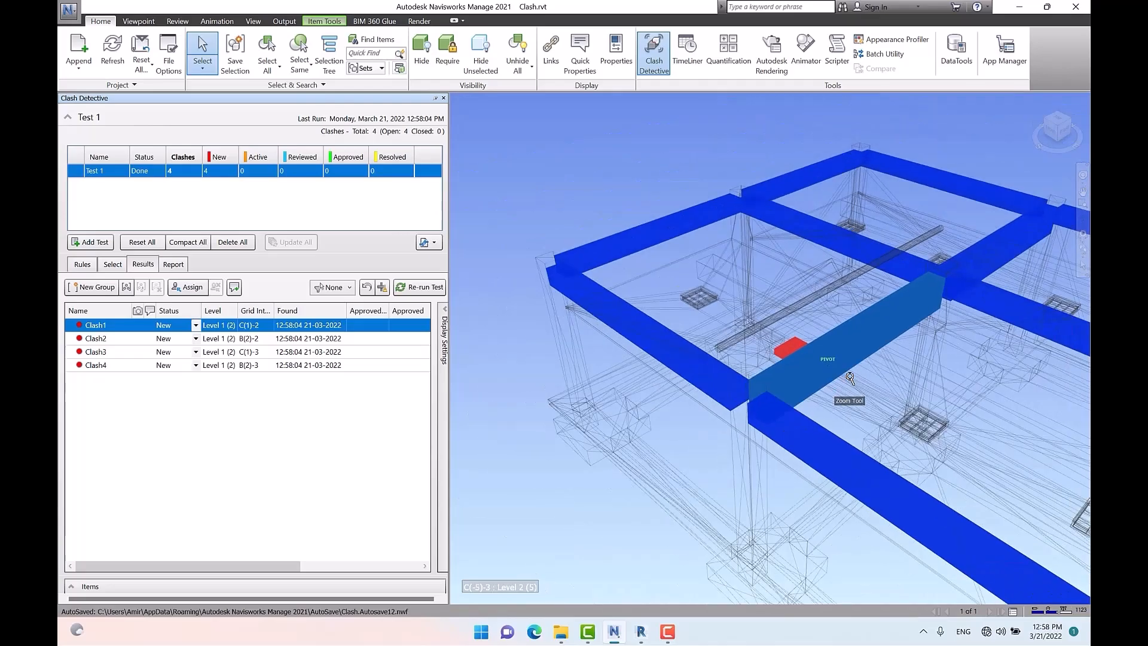
middle_click_drag(847, 378, 913, 385, "shift")
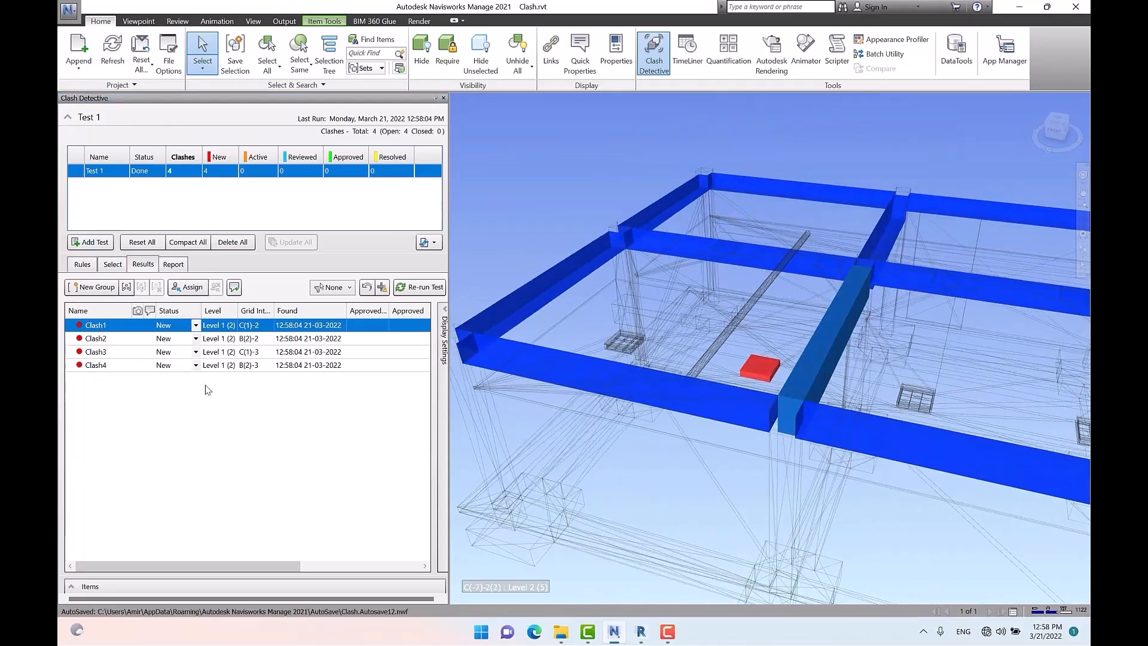
left_click(99, 351)
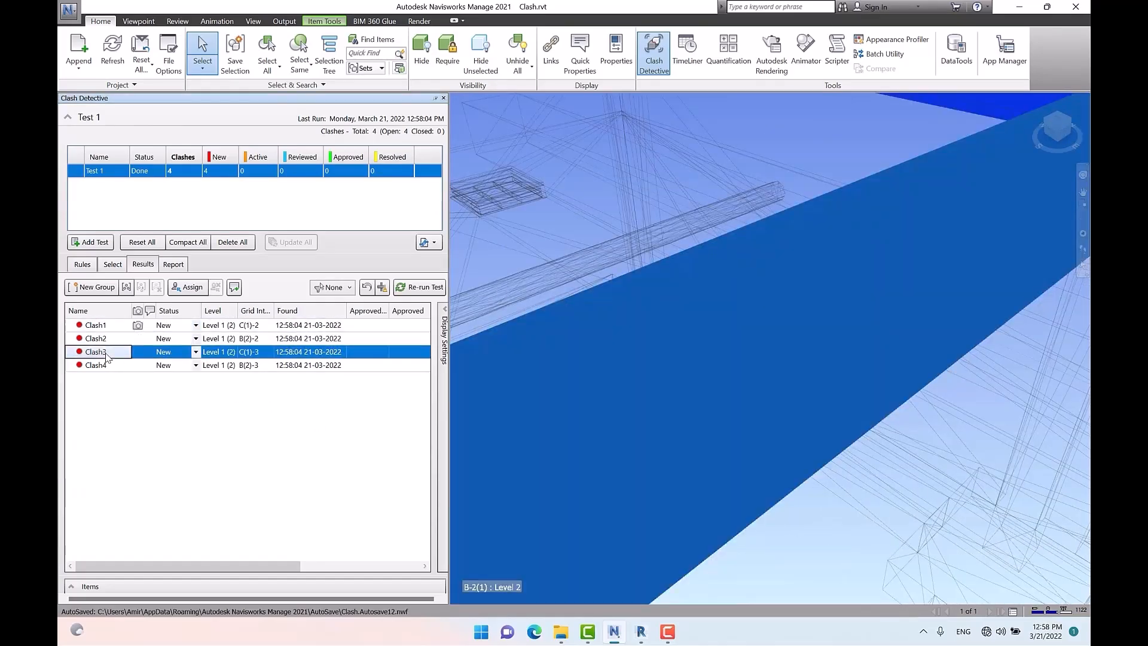
scroll(801, 414, "down", 8)
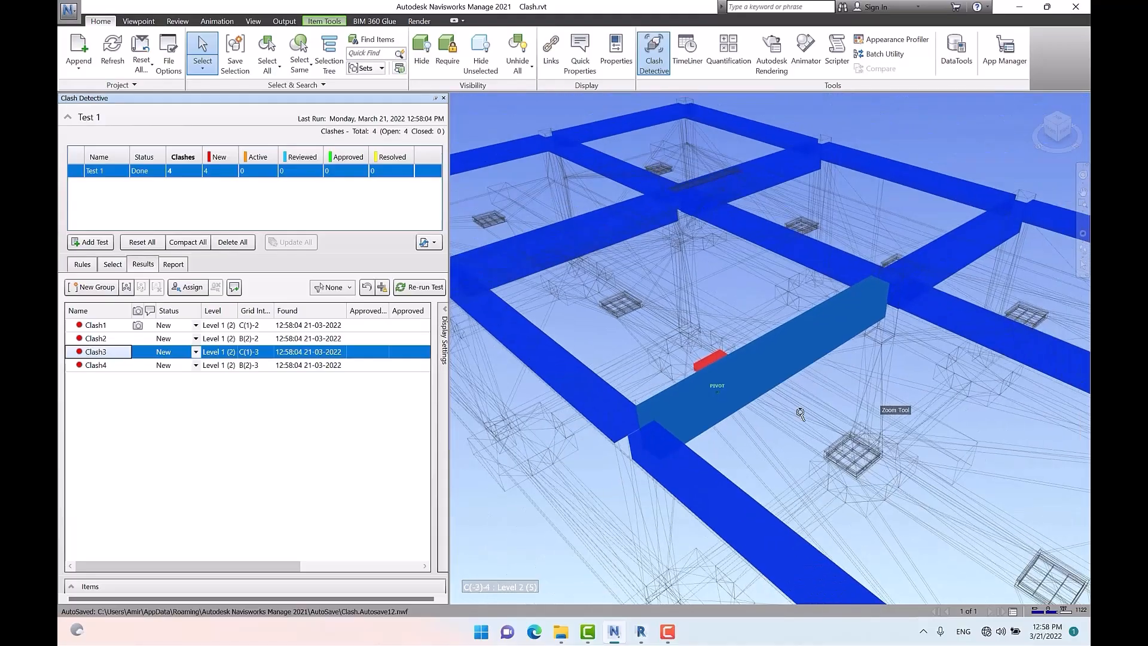
scroll(801, 414, "down", 5)
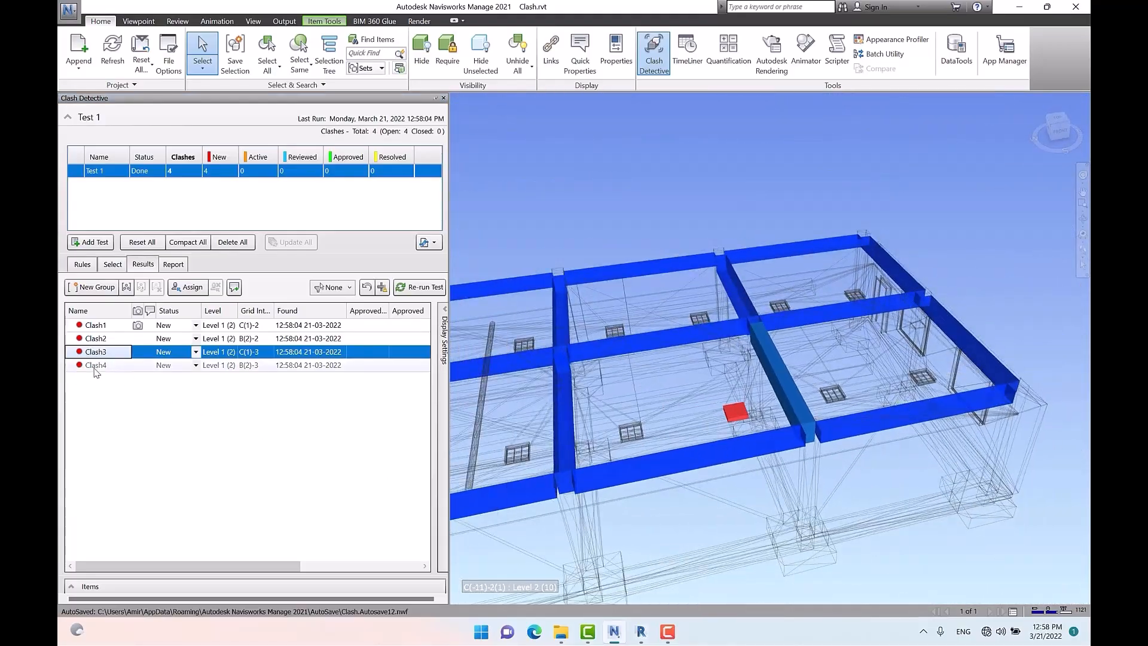
left_click(96, 365)
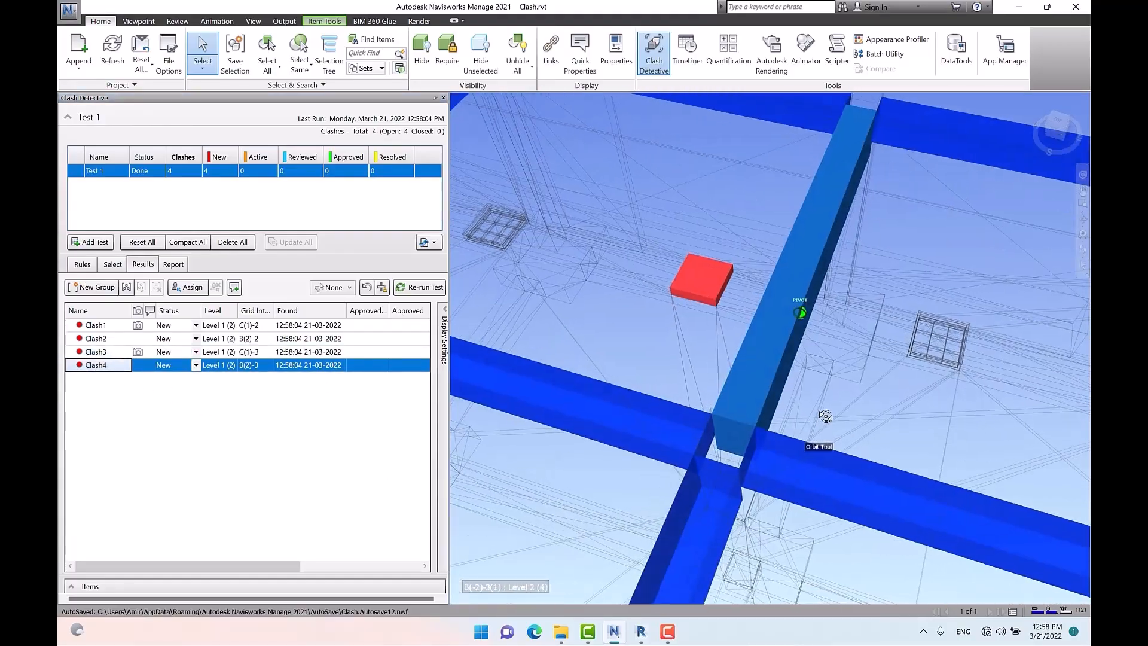
mouse_move(825, 417)
left_mouse_down()
mouse_move(844, 379)
mouse_move(822, 404)
left_mouse_up()
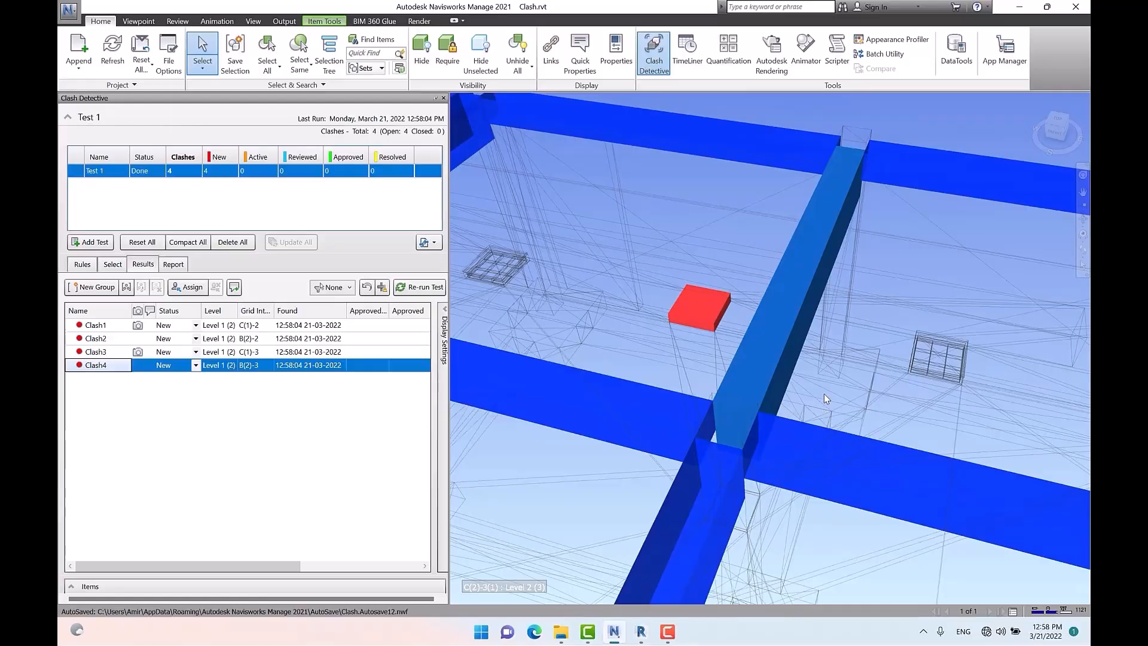
Step: Reset the test results, select all rectangular ducts of the same type, and assign them as Selection B in place of the beams
left_click(137, 242)
left_click(113, 264)
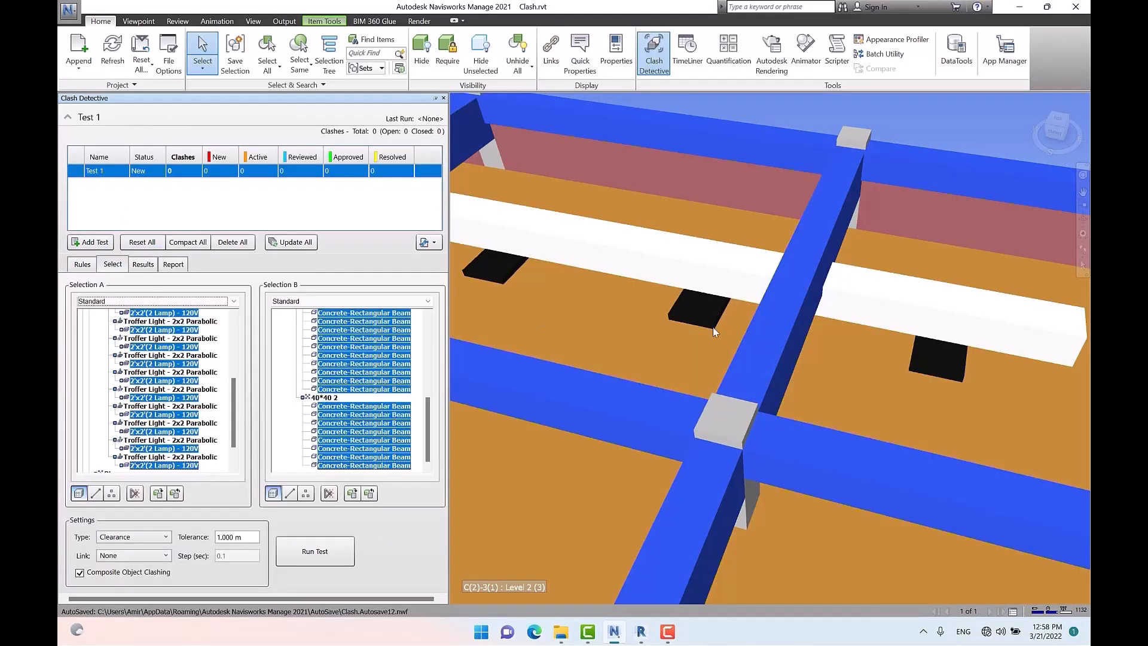
scroll(879, 348, "down", 7)
left_click(889, 218)
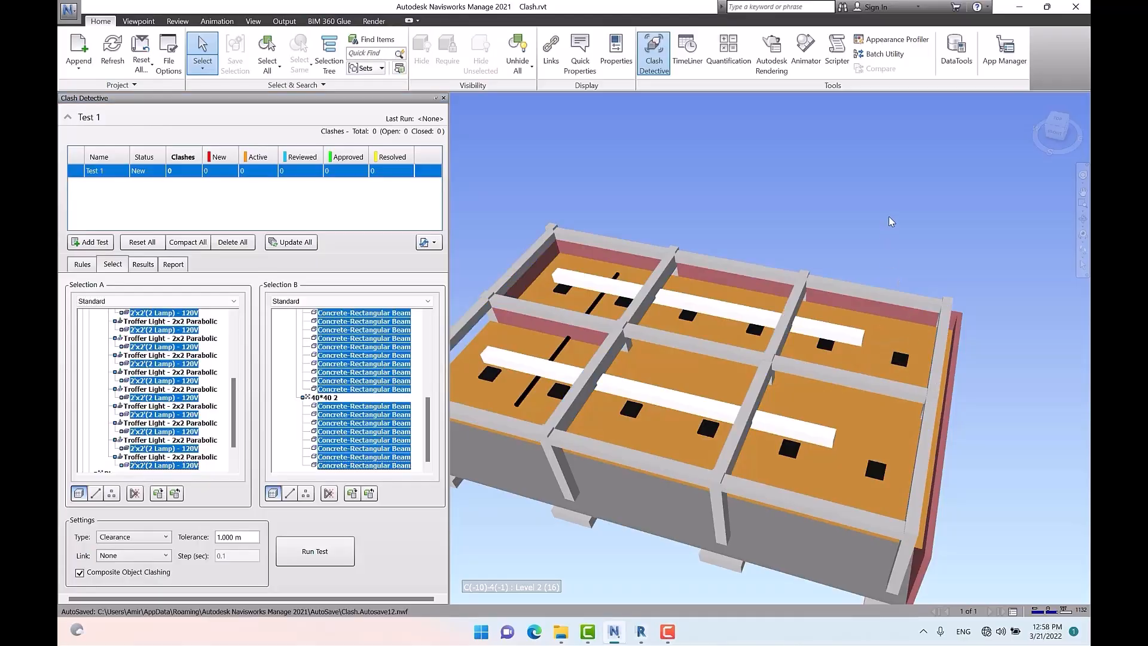
middle_click_drag(903, 393, 841, 378, "shift")
scroll(841, 378, "up", 4)
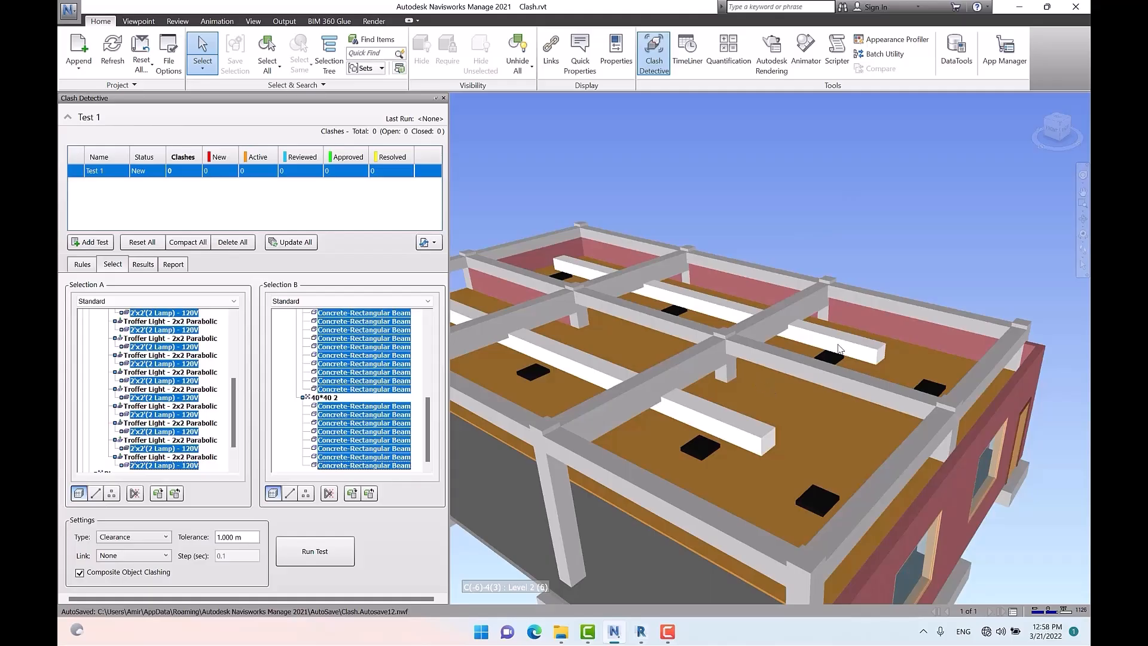
left_click(837, 349)
left_click(300, 63)
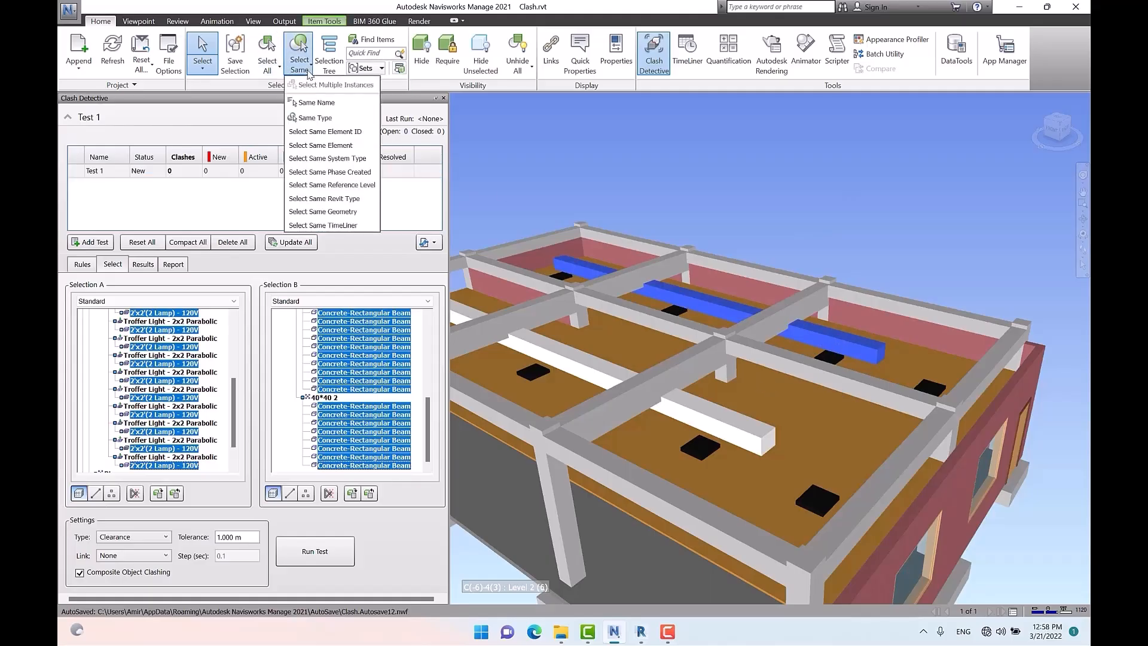
left_click(333, 118)
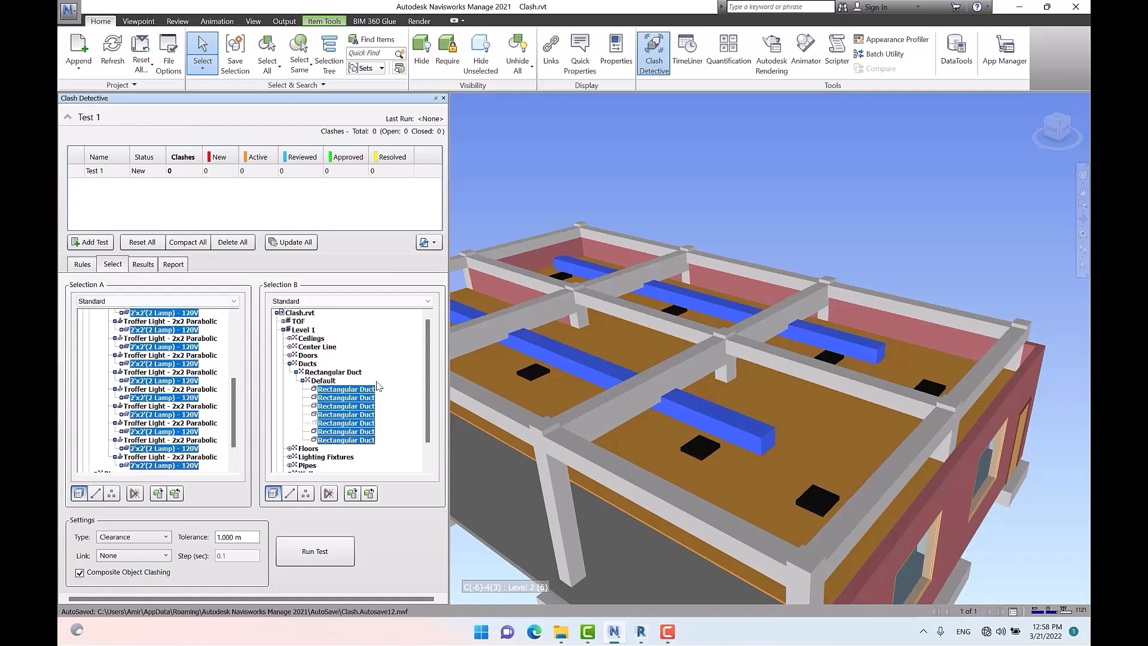
Step: Set the clearance tolerance to 0.5 m and run the test between the lights and the ducts
left_click_drag(258, 537, 215, 545)
type("5")
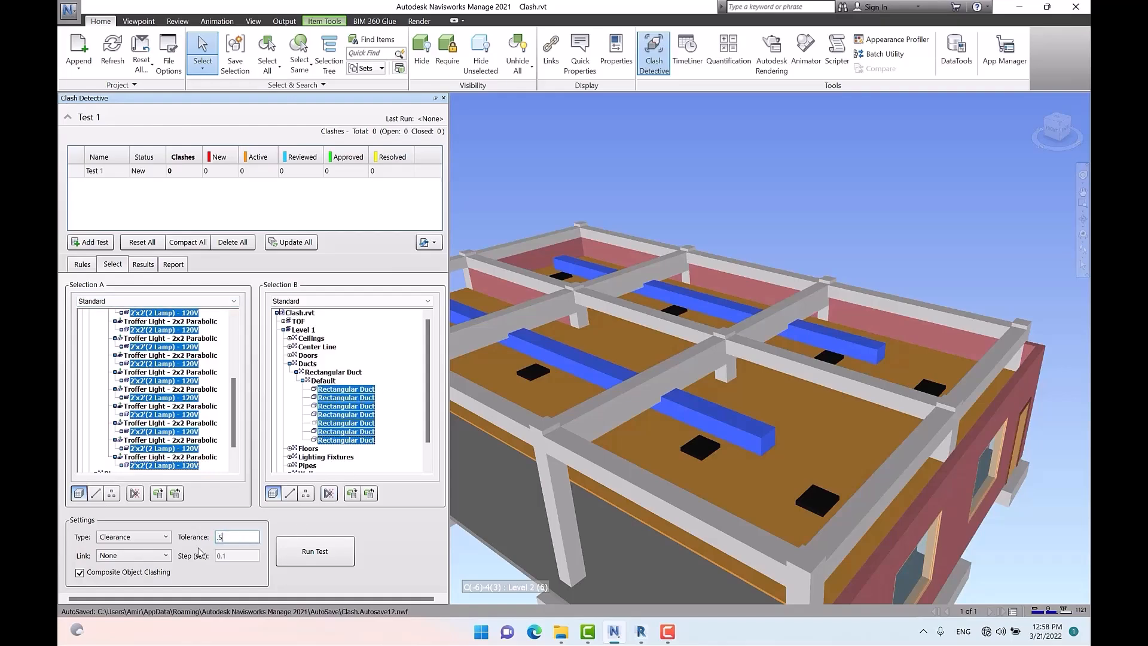
left_click(308, 556)
Step: Go through the light-to-duct clashes from Clash1 to Clash10 and examine each one in the model
scroll(861, 418, "down", 5)
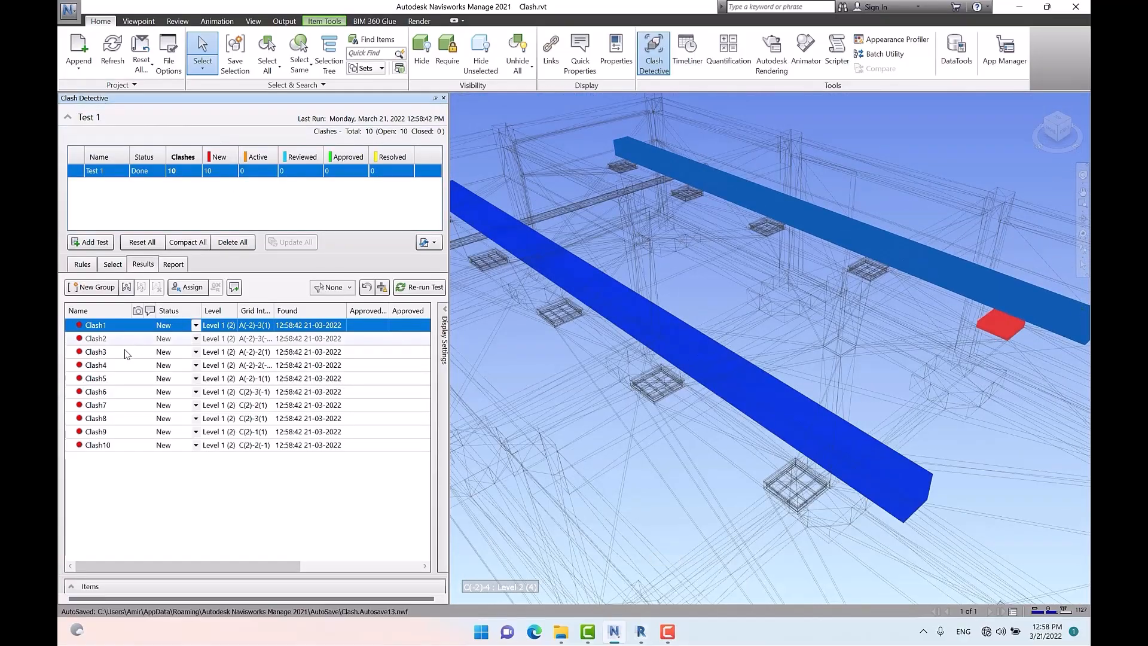
left_click(108, 339)
key("Down")
key("Down")
key("Down")
key("Down")
key("Down")
key("Down")
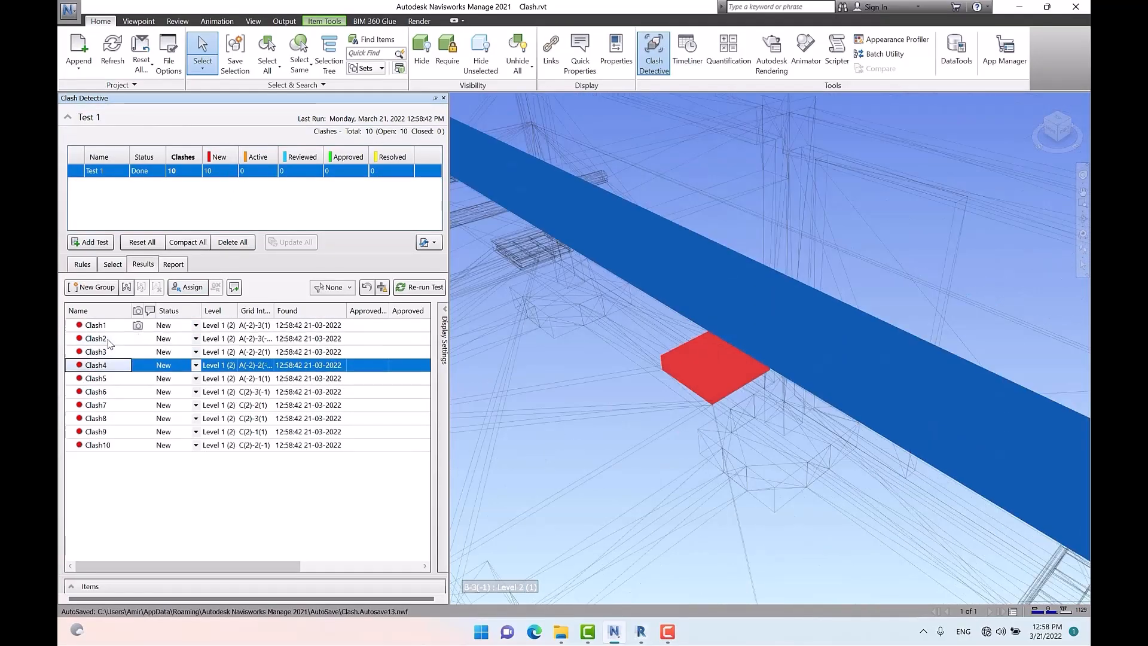
key("Down")
key("Down")
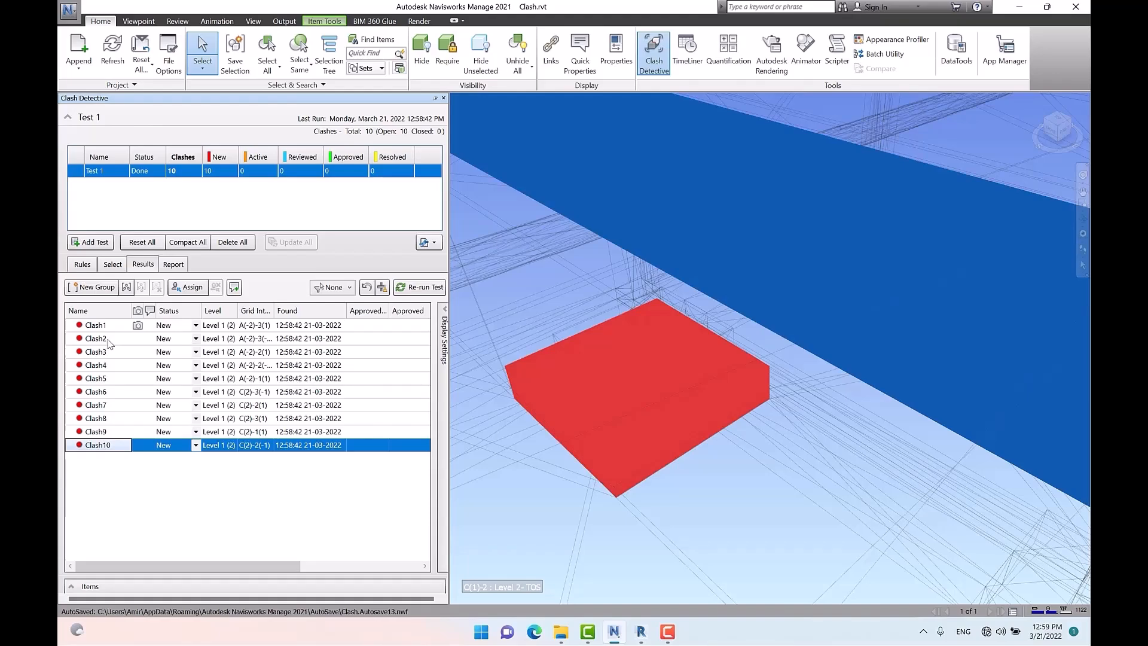
Step: Reset the test results and set the type of Test 1 to Hard (Conservative)
left_click(113, 264)
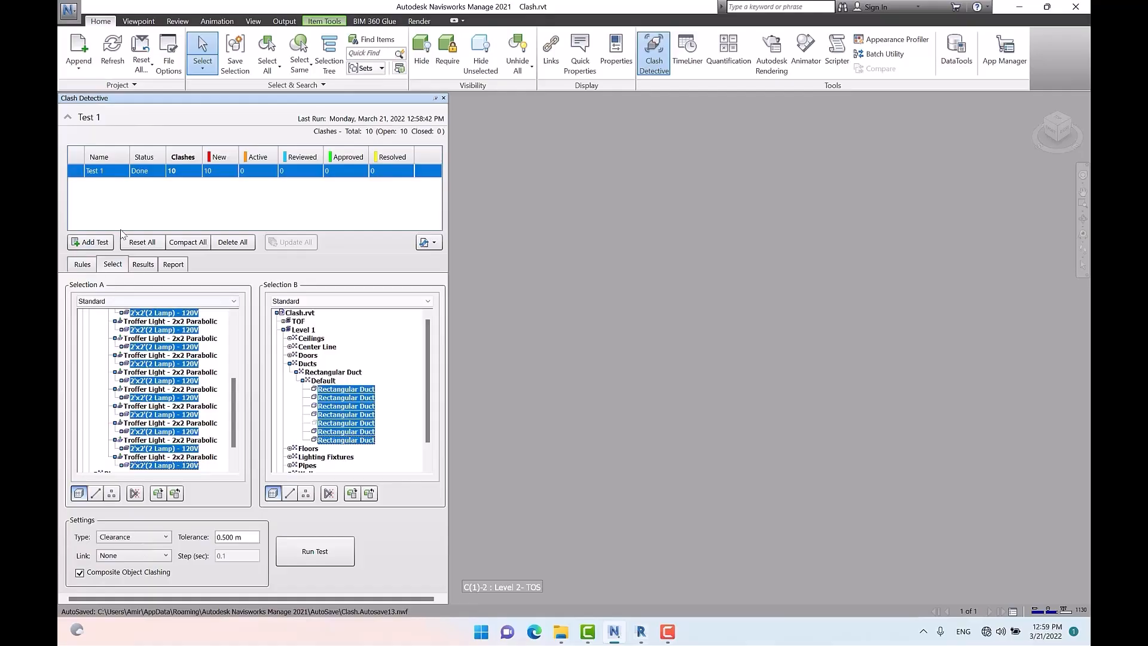
left_click(141, 243)
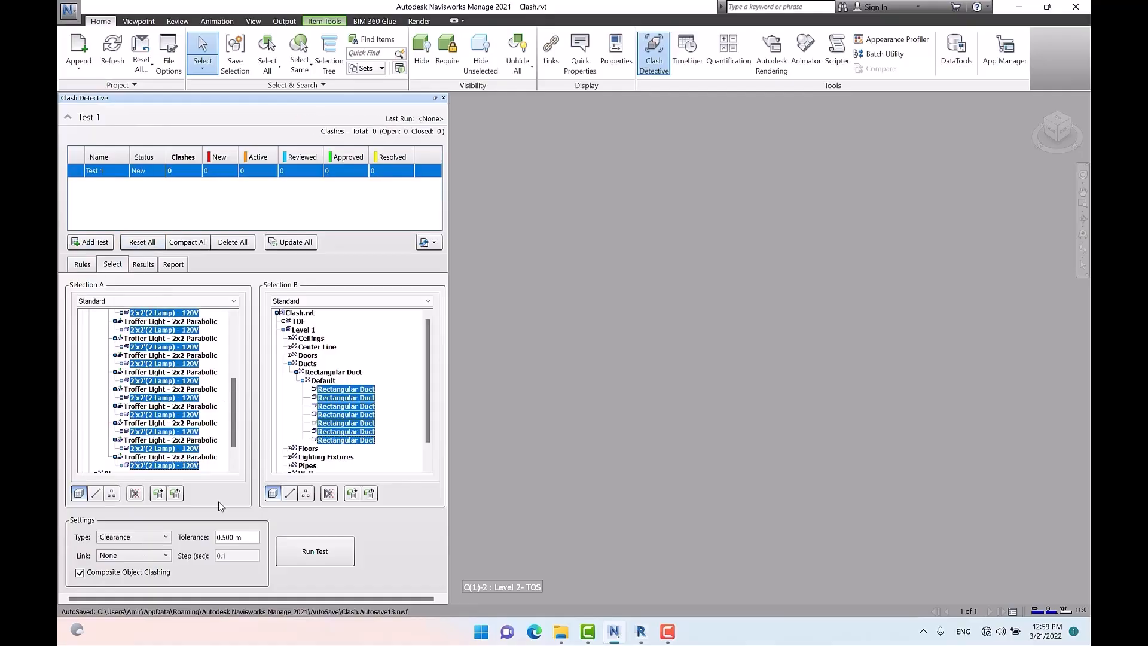
left_click(166, 538)
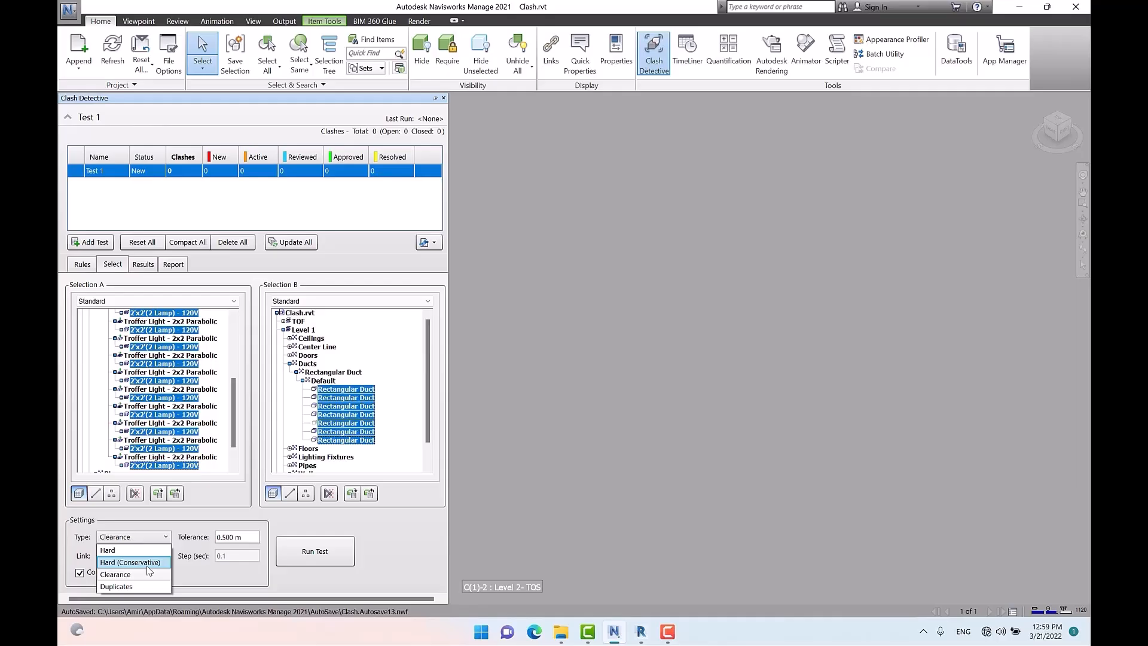
left_click(143, 563)
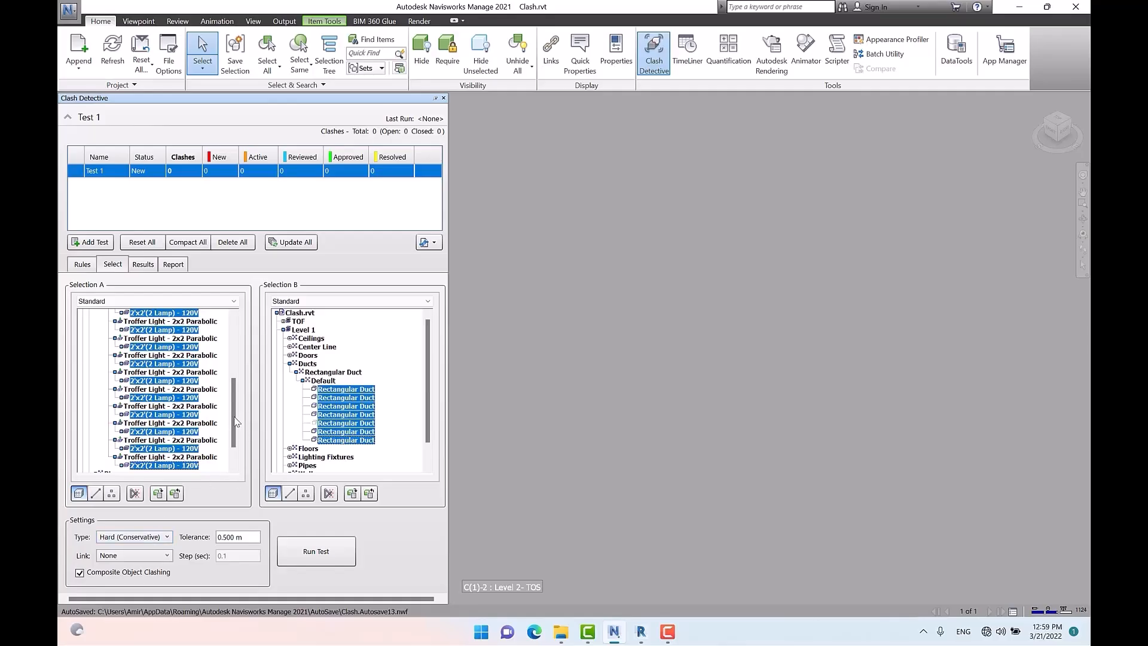
Step: Set both Selection A and Selection B to the whole Clash.rvt file and collapse their trees
left_click_drag(237, 423, 233, 357)
left_click(105, 312)
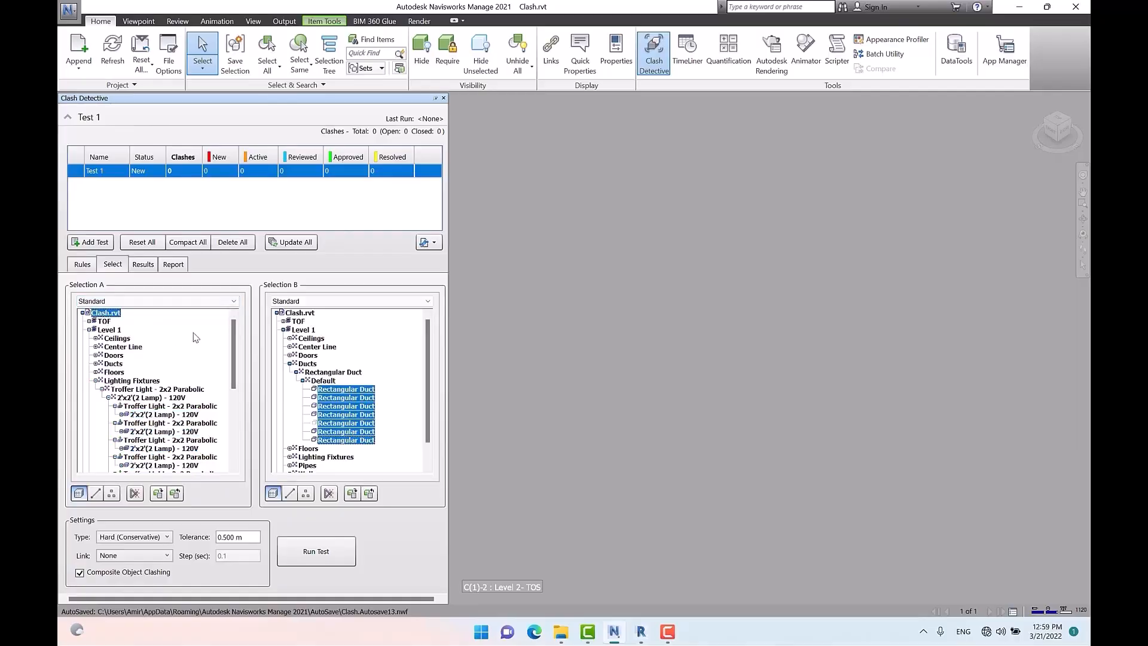
left_click(301, 313)
left_click(275, 314)
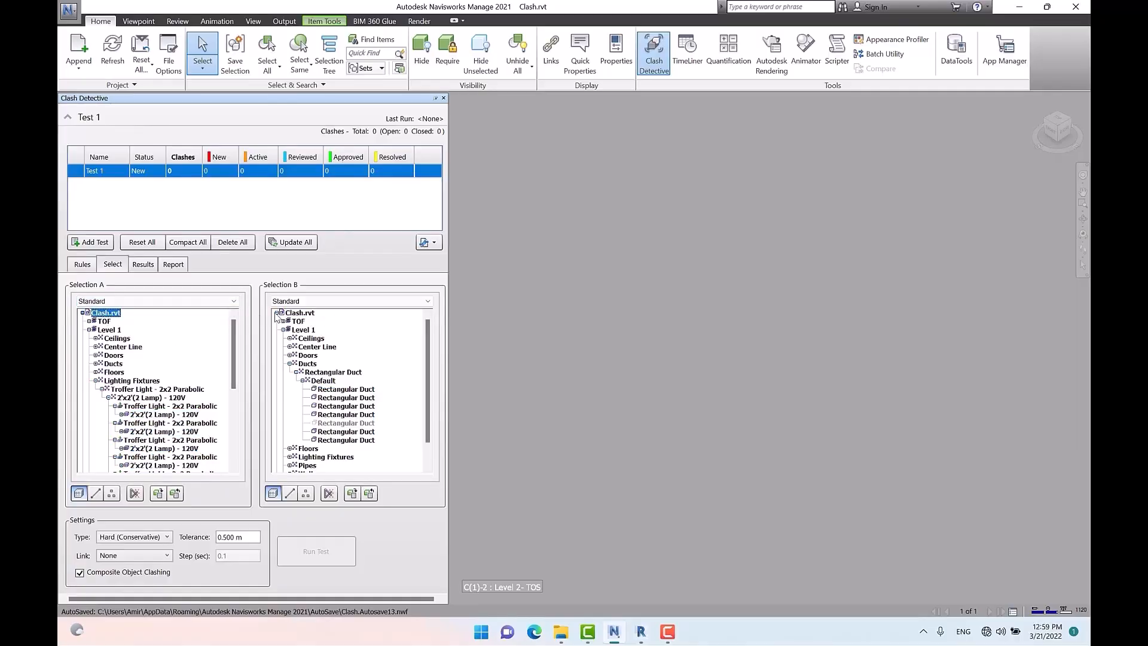
left_click(83, 312)
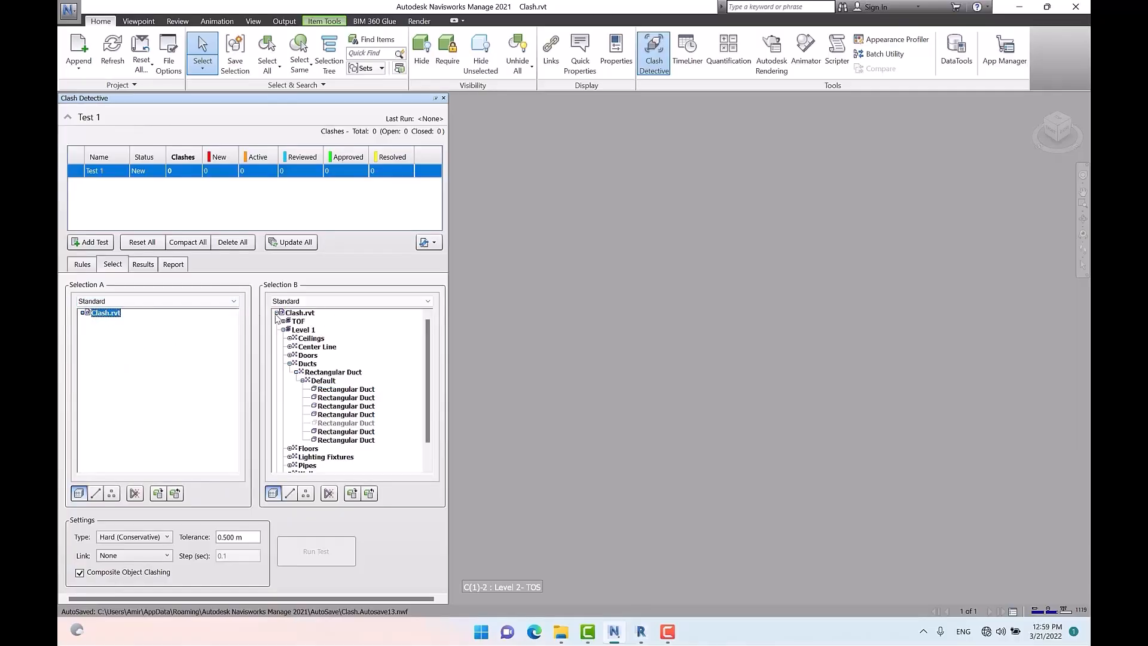
left_click(276, 312)
left_click(298, 313)
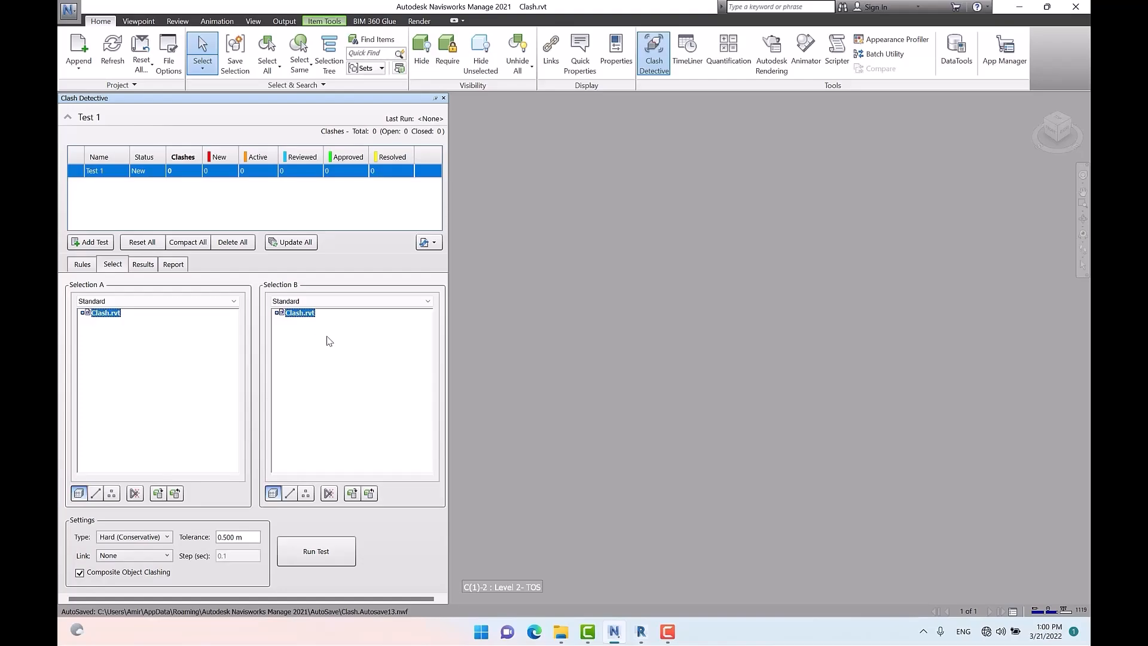
Step: Set the tolerance of the Hard (Conservative) test to 0.05 m and run it on the whole model
left_click(149, 538)
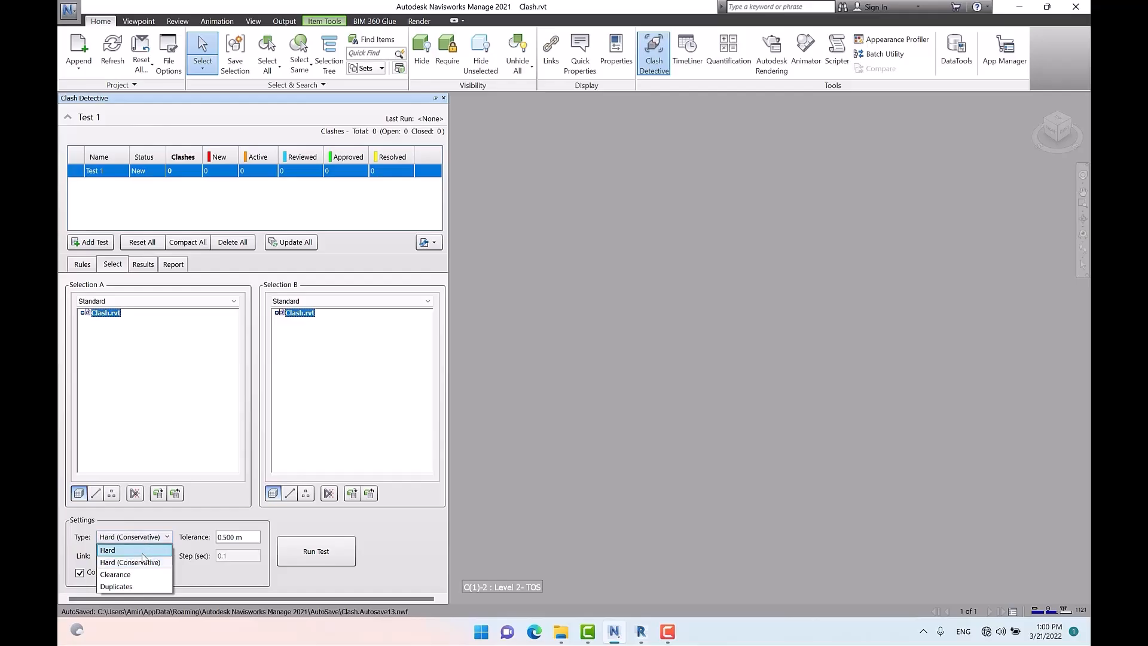
left_click(216, 494)
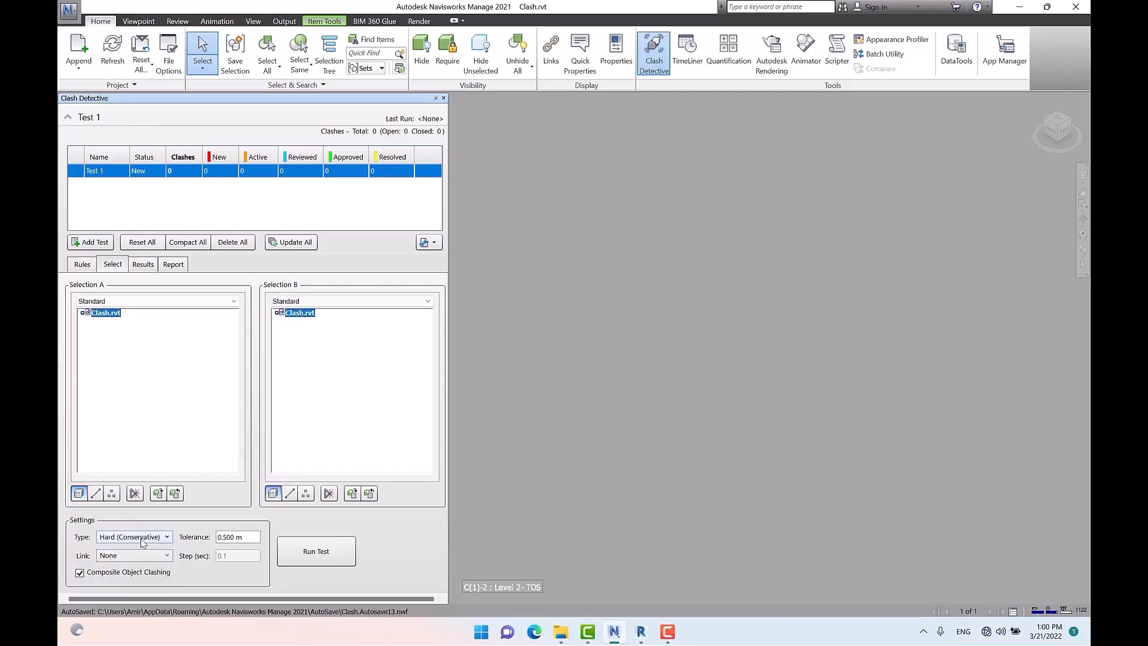
left_click_drag(248, 539, 180, 557)
key("BackSpace")
type(".05")
left_click(320, 561)
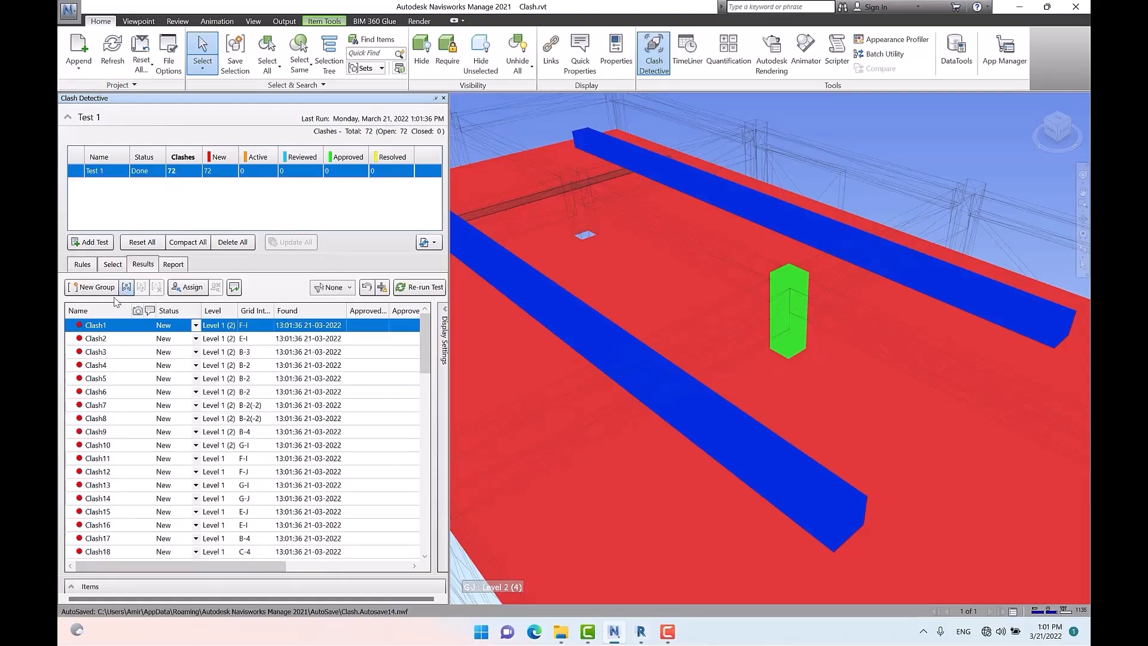
Step: Go through the hard conservative clashes from Clash2 to Clash36 and examine the clashing elements in the model
left_click(99, 340)
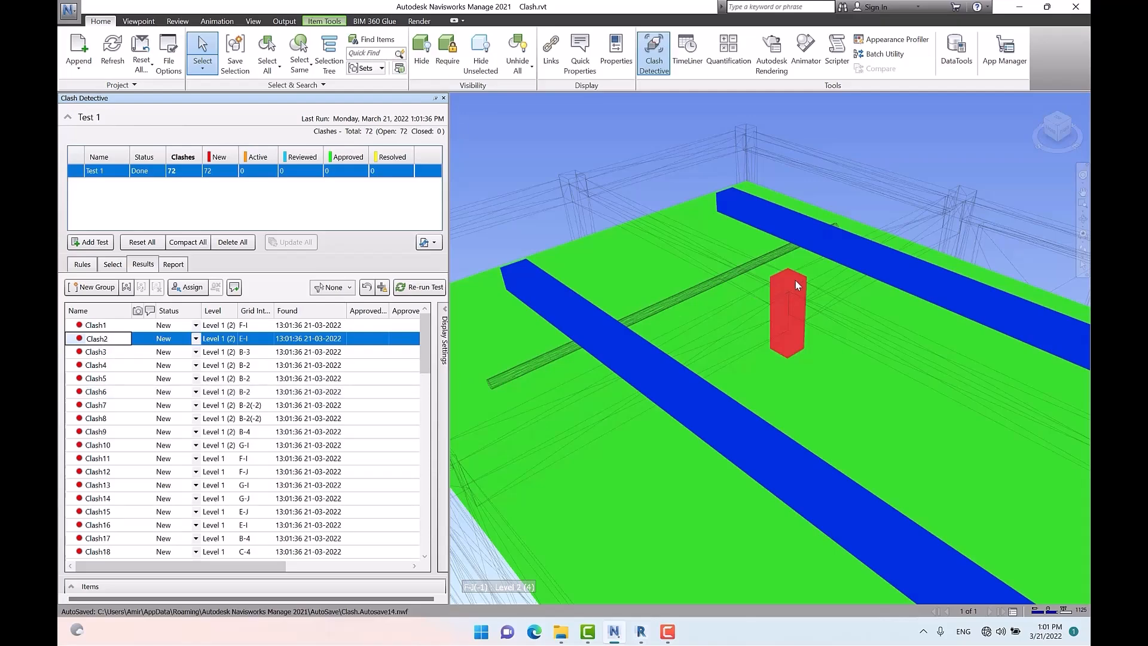
key("Down")
key("Down")
key("Down")
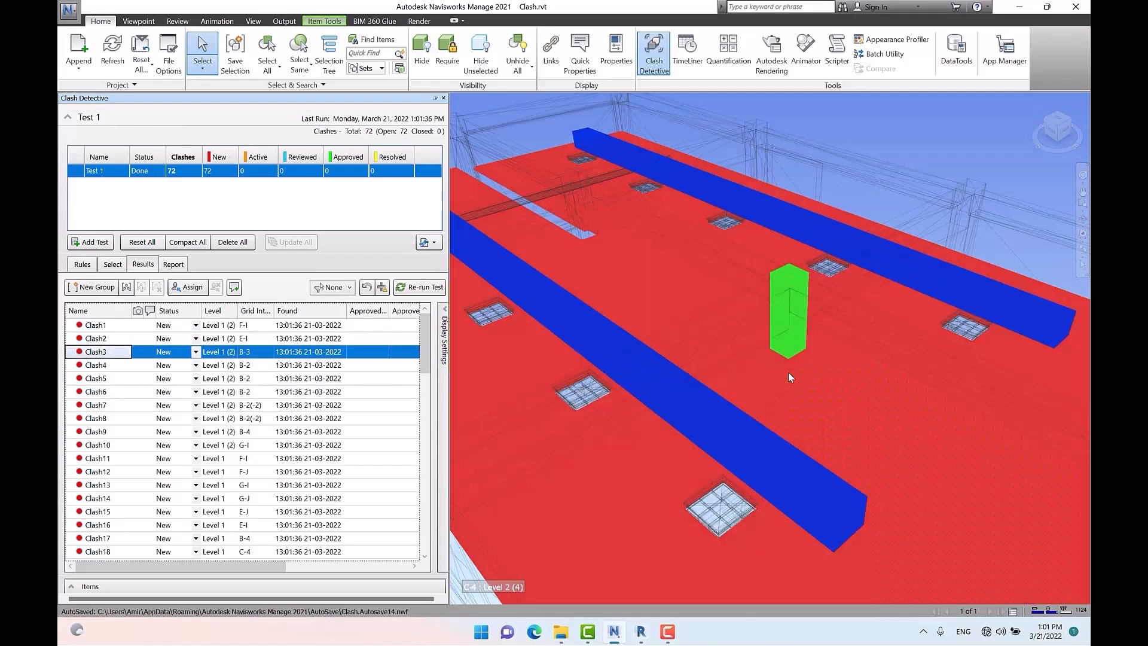
key("Down")
key("Down")
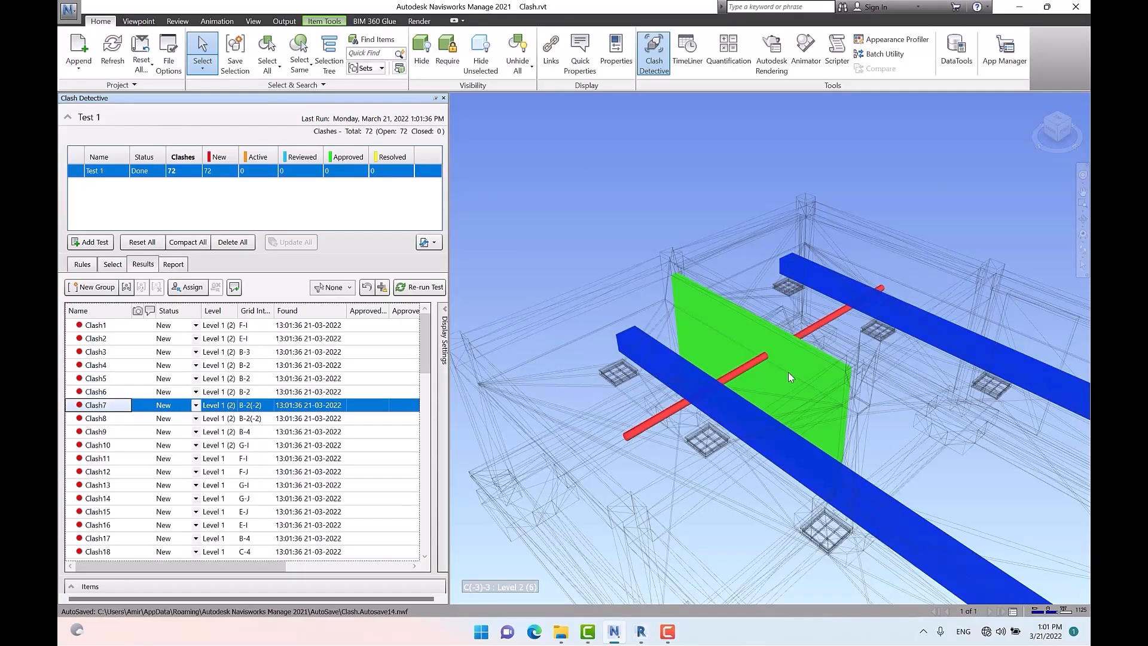
key("Up")
key("Up")
key("Up")
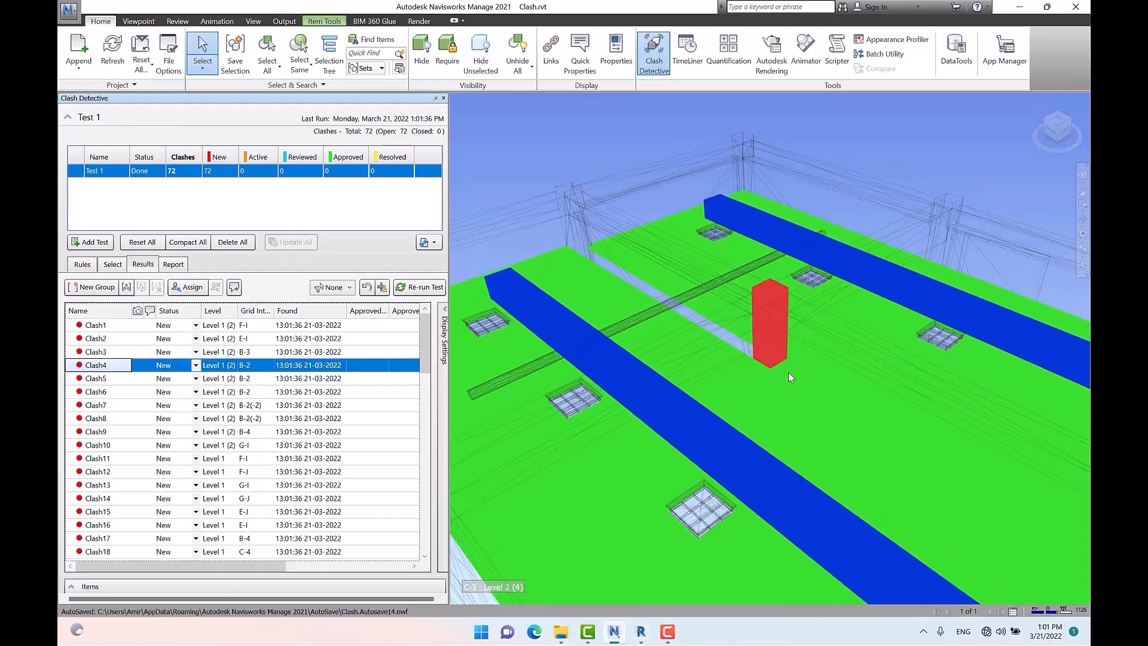
key("Down")
key("Down")
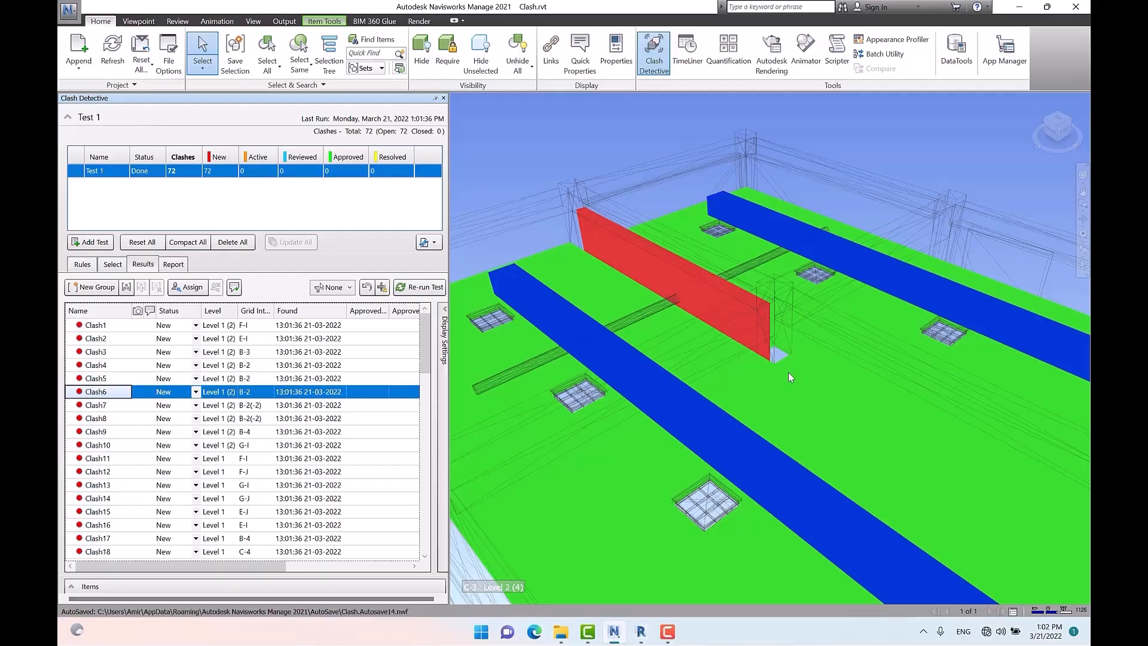
key("Down")
key("Down")
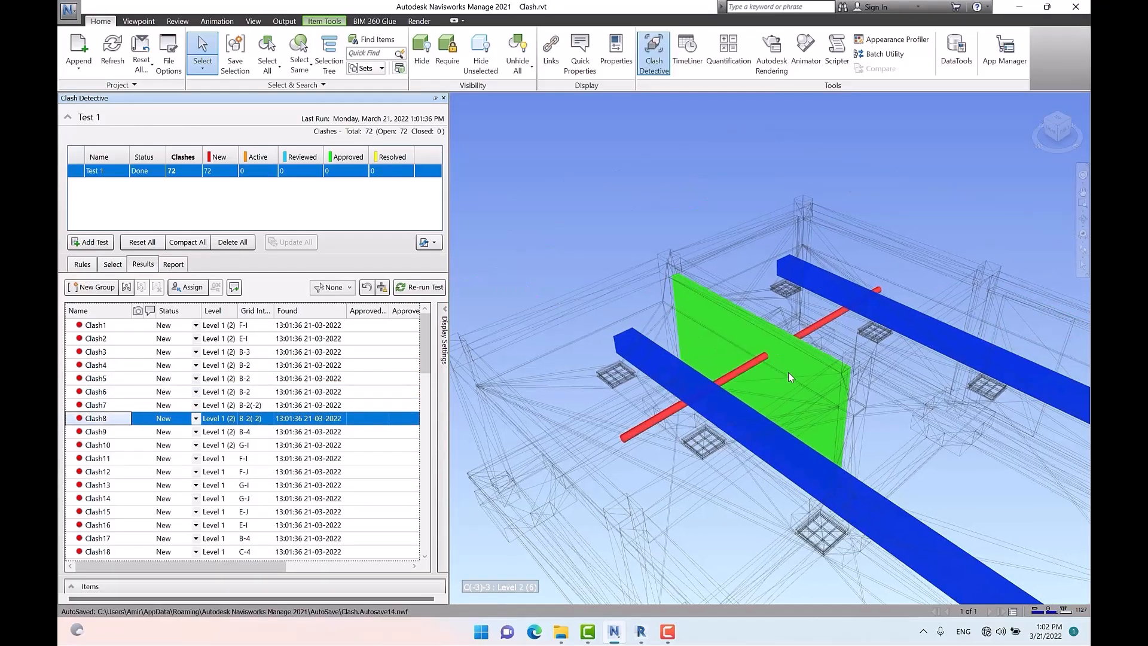
key("Down")
key("Down")
key("Down")
key("Down")
key("Down")
key("Down")
key("Down")
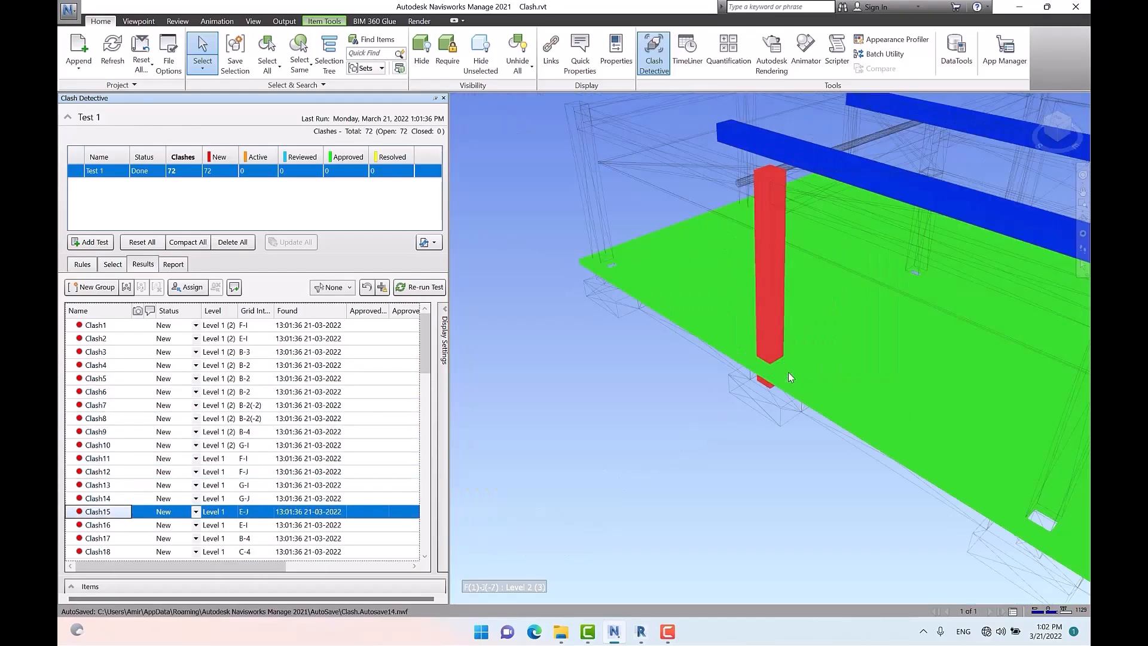
key("Down")
key("Down")
key("Down")
key("Down")
key("Down")
key("Down")
key("Down")
key("Down")
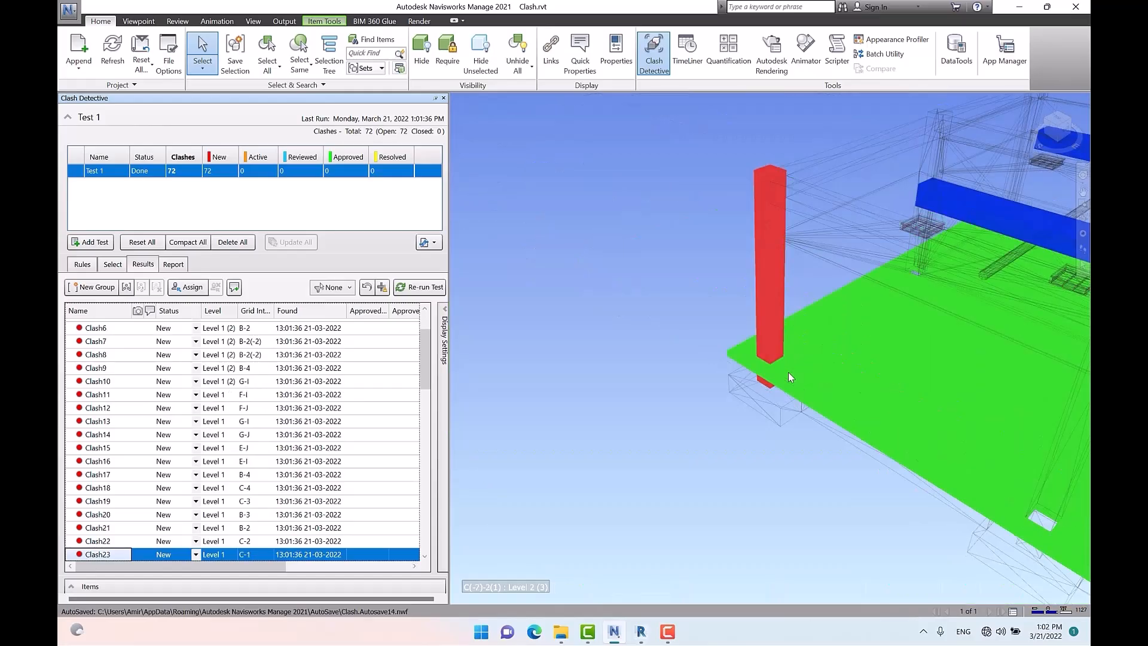
key("Down")
key("Down")
key("Down")
key("Down")
key("Down")
key("Down")
key("Down")
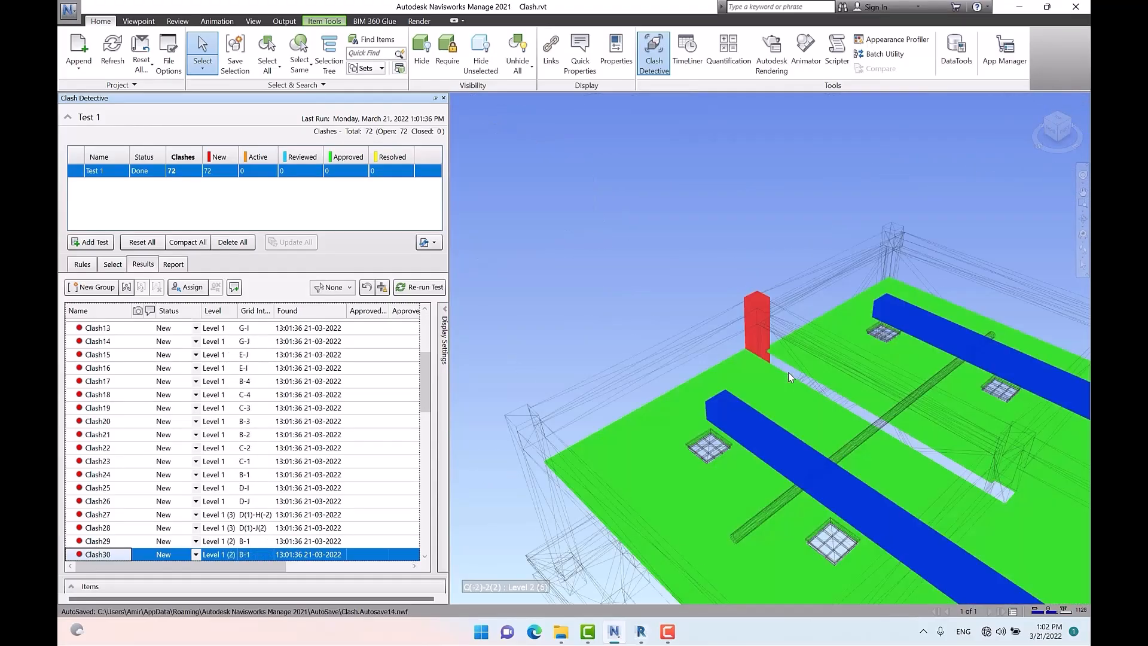
key("Down")
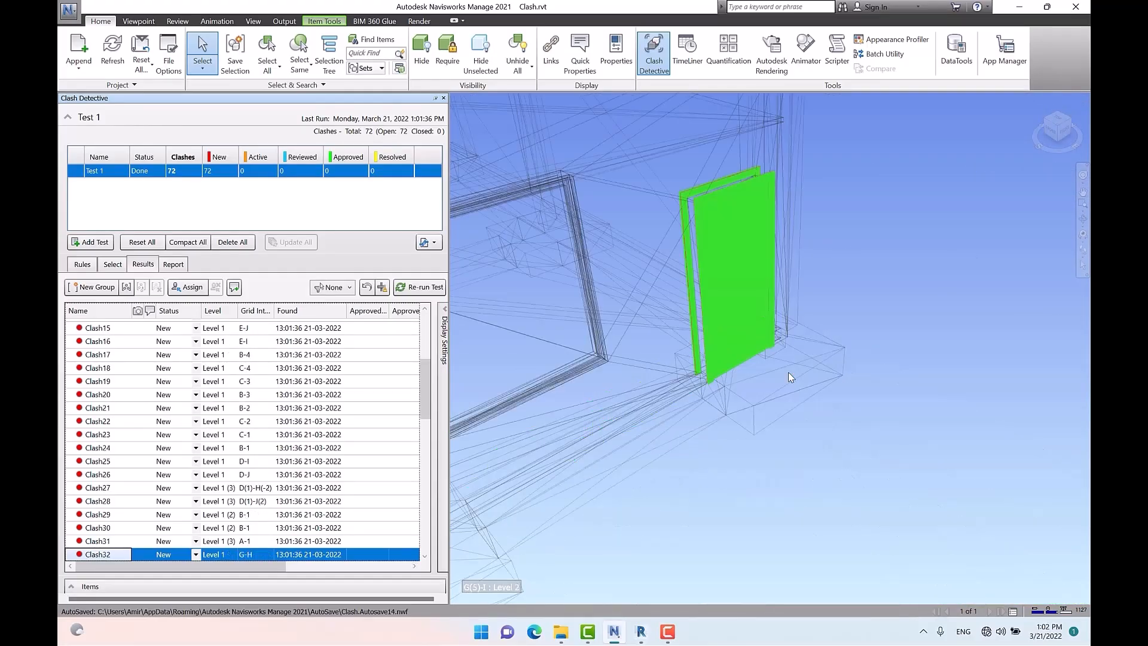
key("Down")
key("Down")
key("Down")
key("Down")
key("Down")
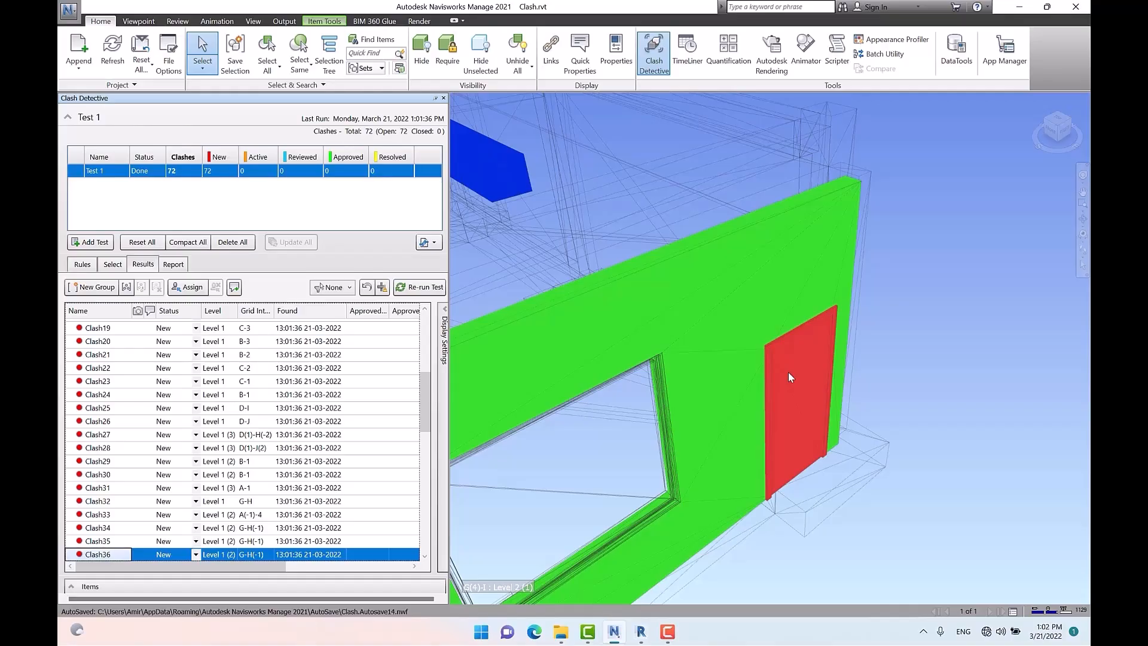
Step: Reset the test results, set the type of Test 1 to Hard and run the test
left_click(142, 241)
left_click(113, 267)
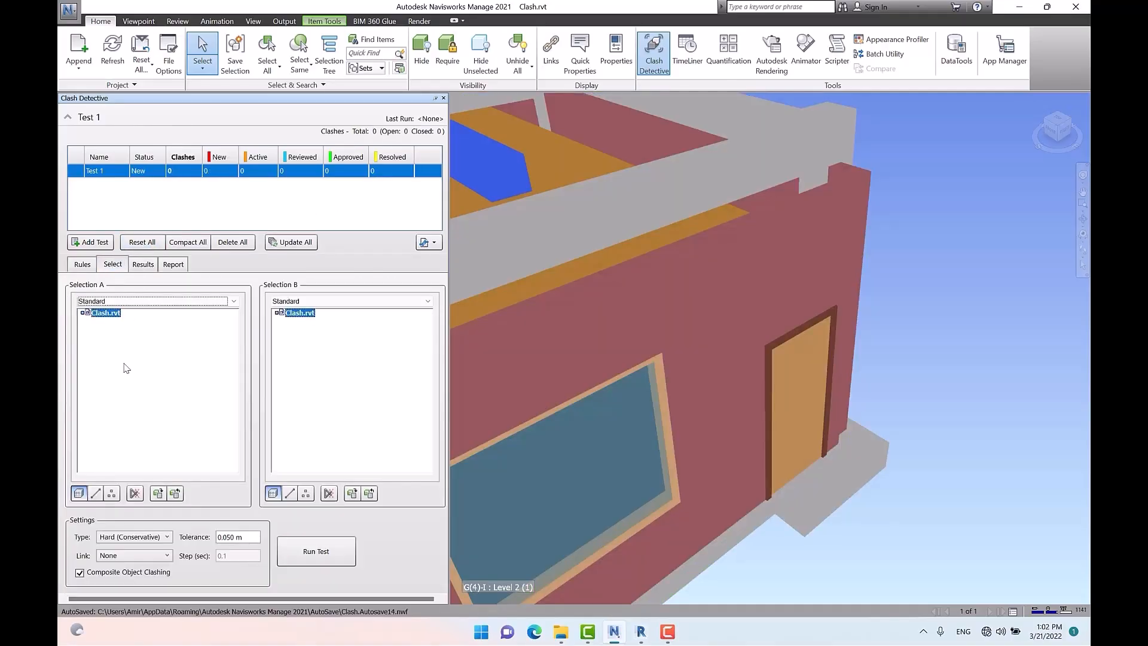
left_click(145, 538)
left_click(138, 550)
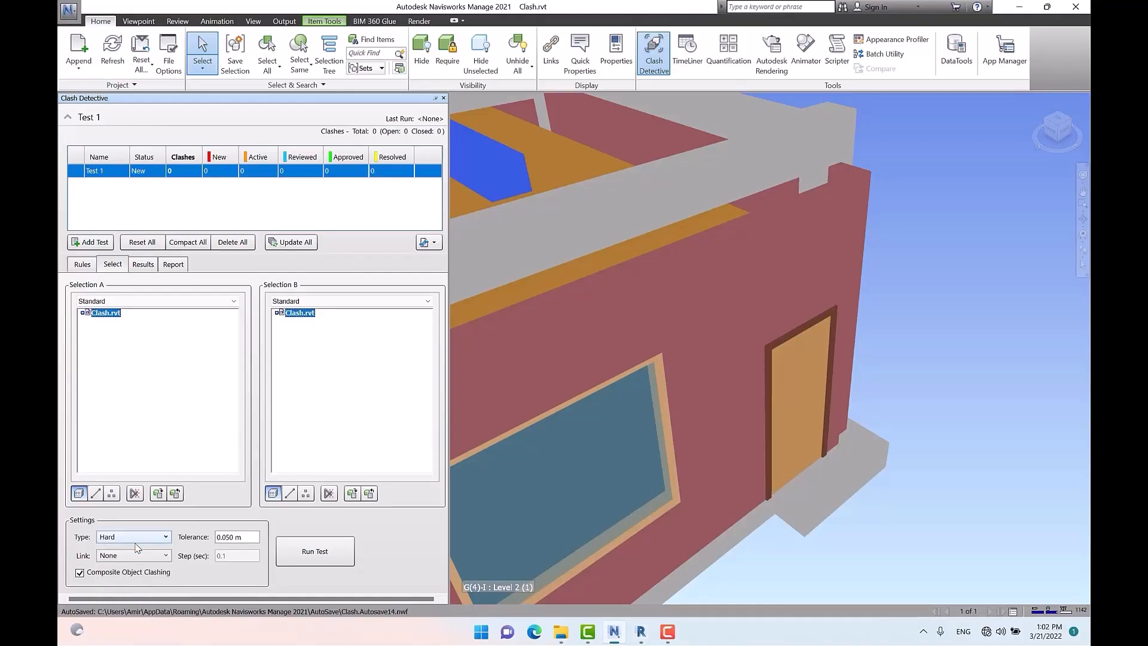
left_click(299, 558)
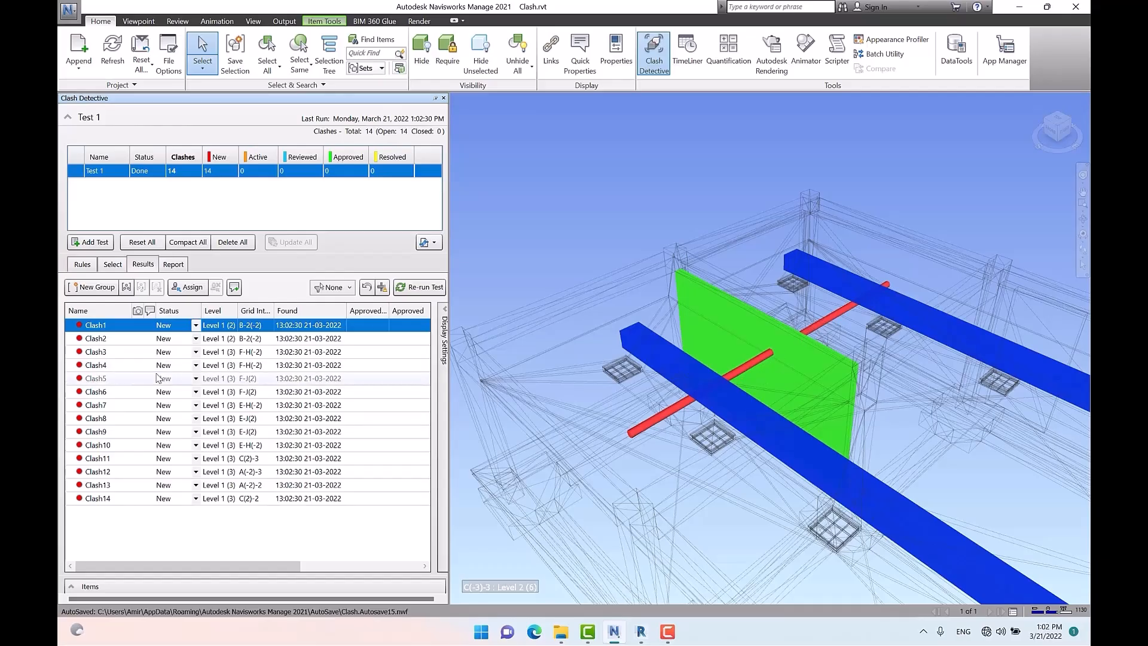
Step: Go through the hard clashes from Clash2 to Clash14 and back to Clash1, examining each one in the model
left_click(135, 339)
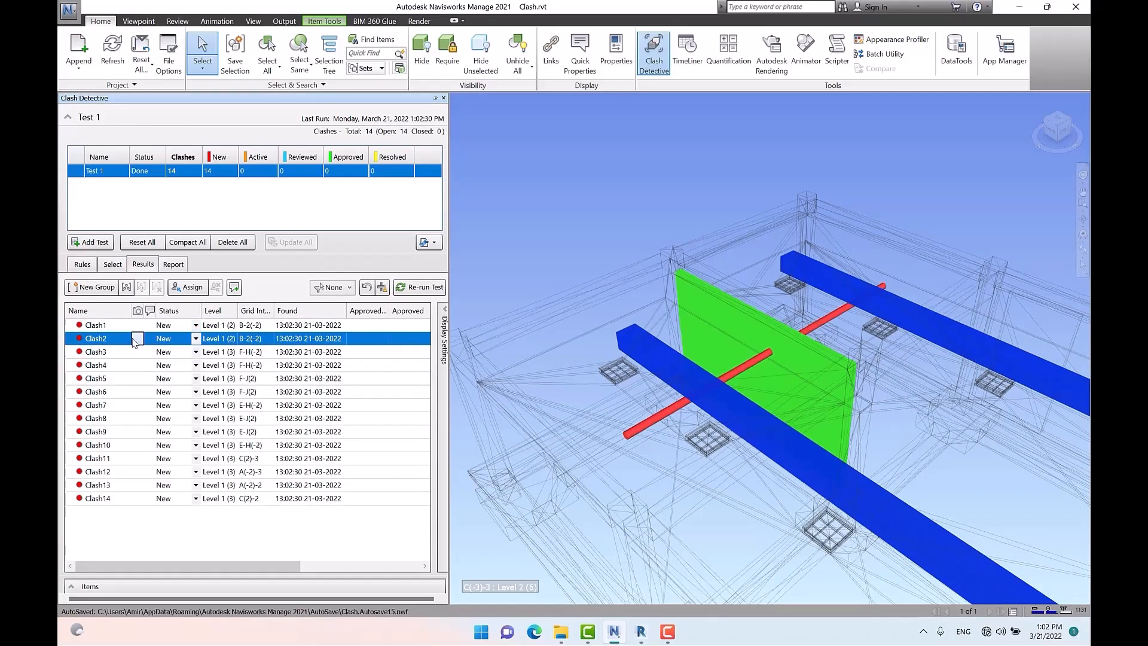
key("Down")
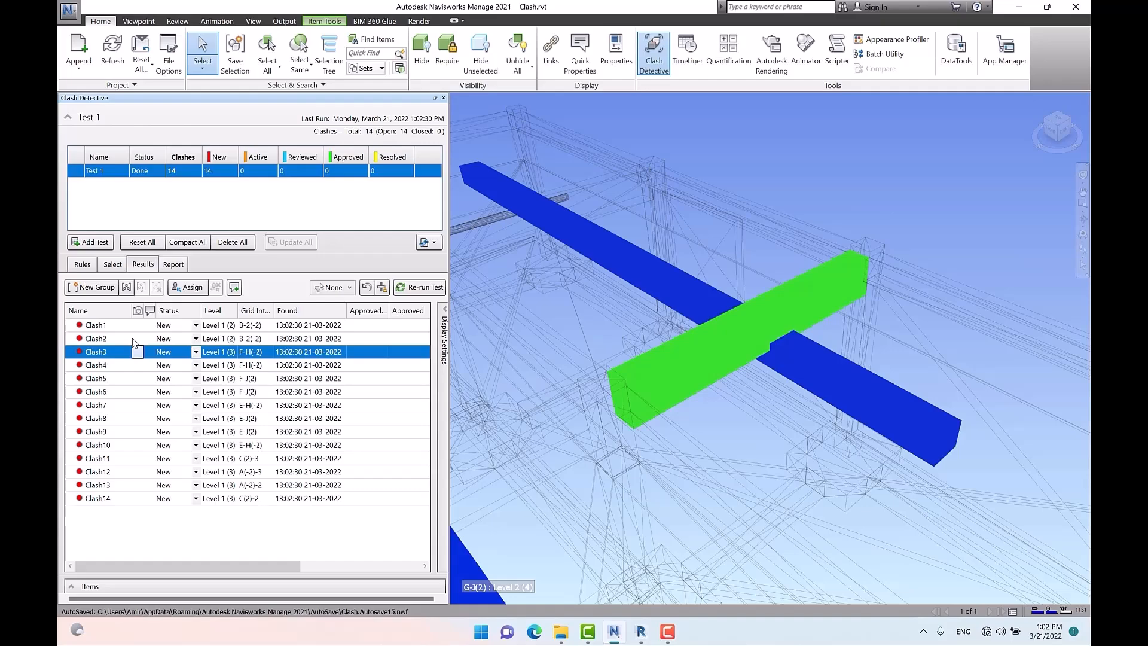
key("Down")
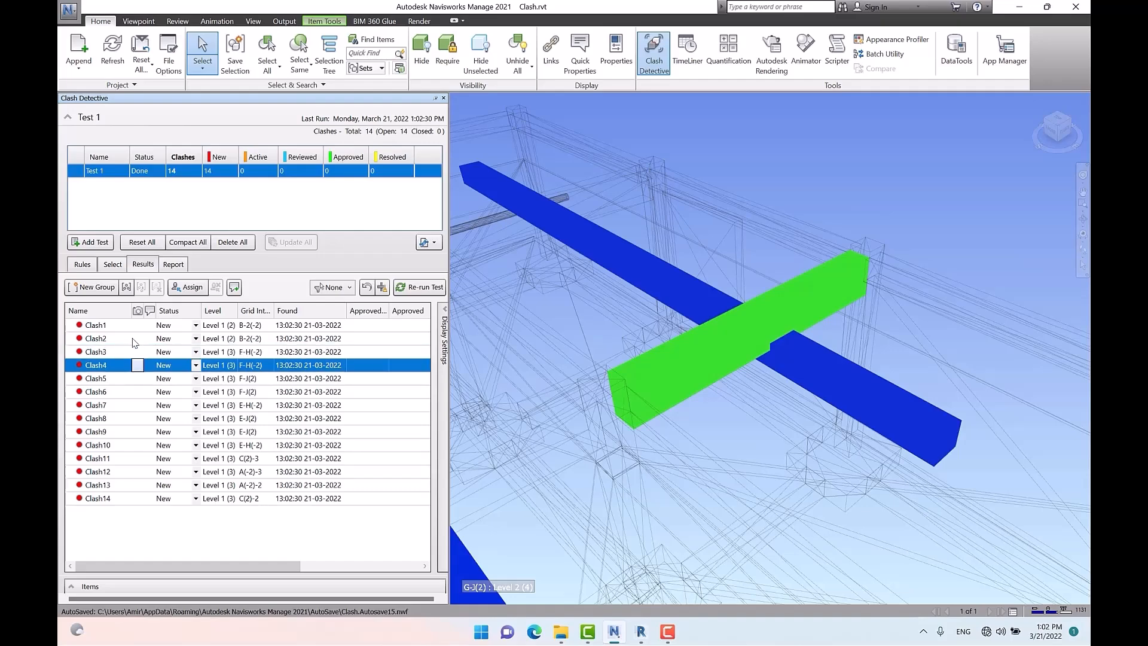
key("Down")
key("Down")
key("Down")
key("Down")
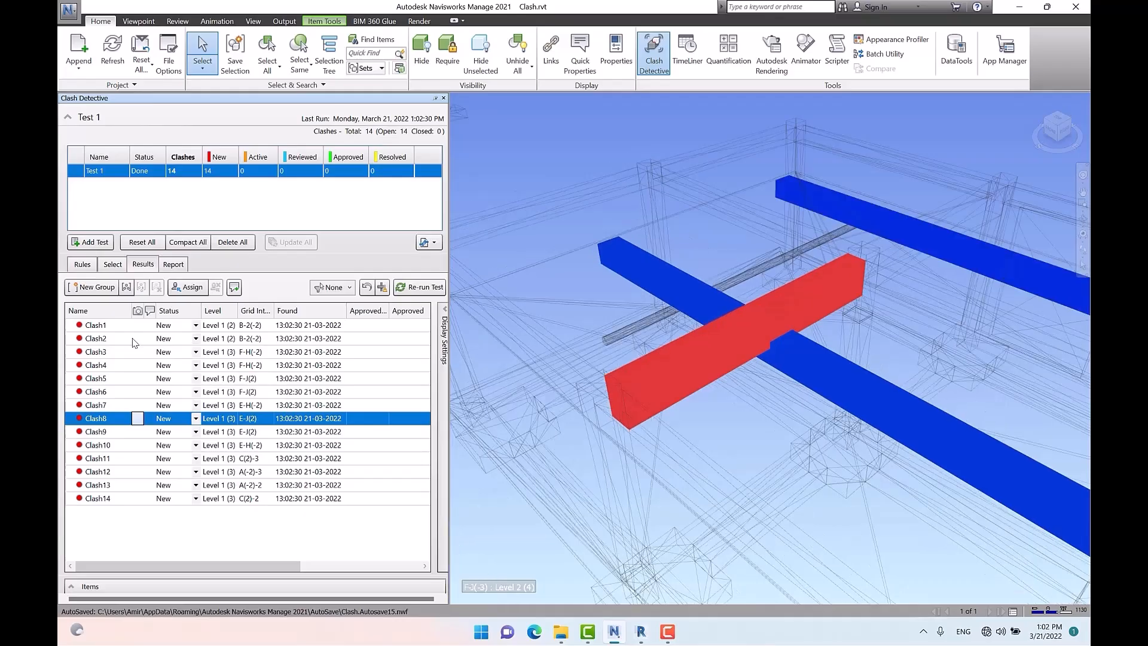
key("Down")
key("Down")
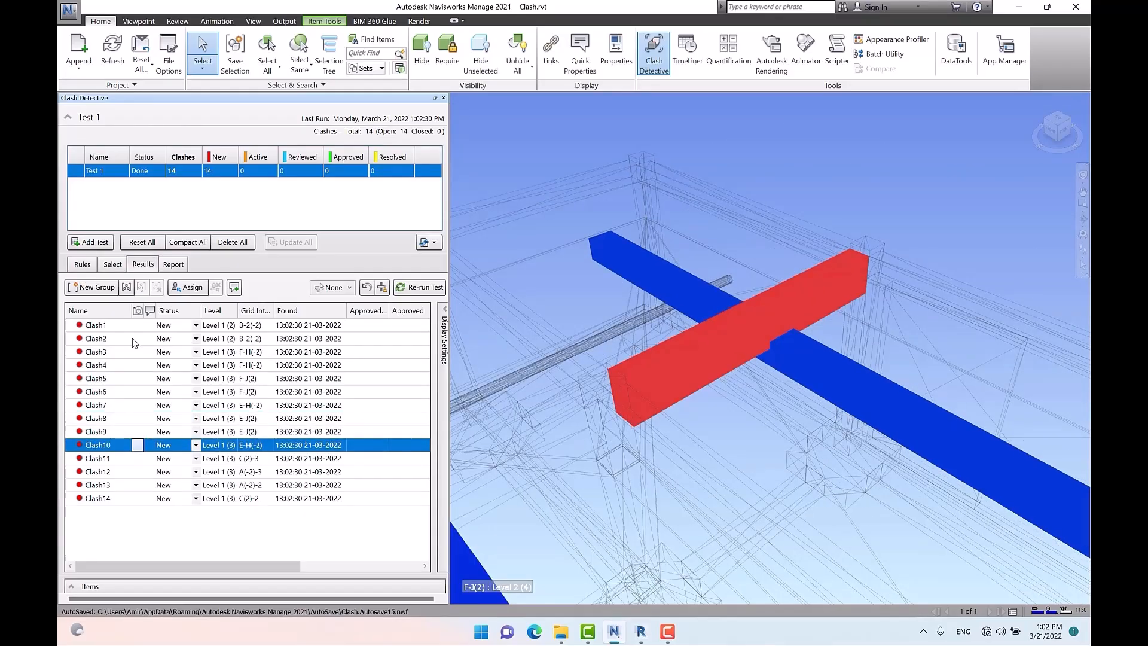
key("Down")
key("Down")
key("Down")
key("Down")
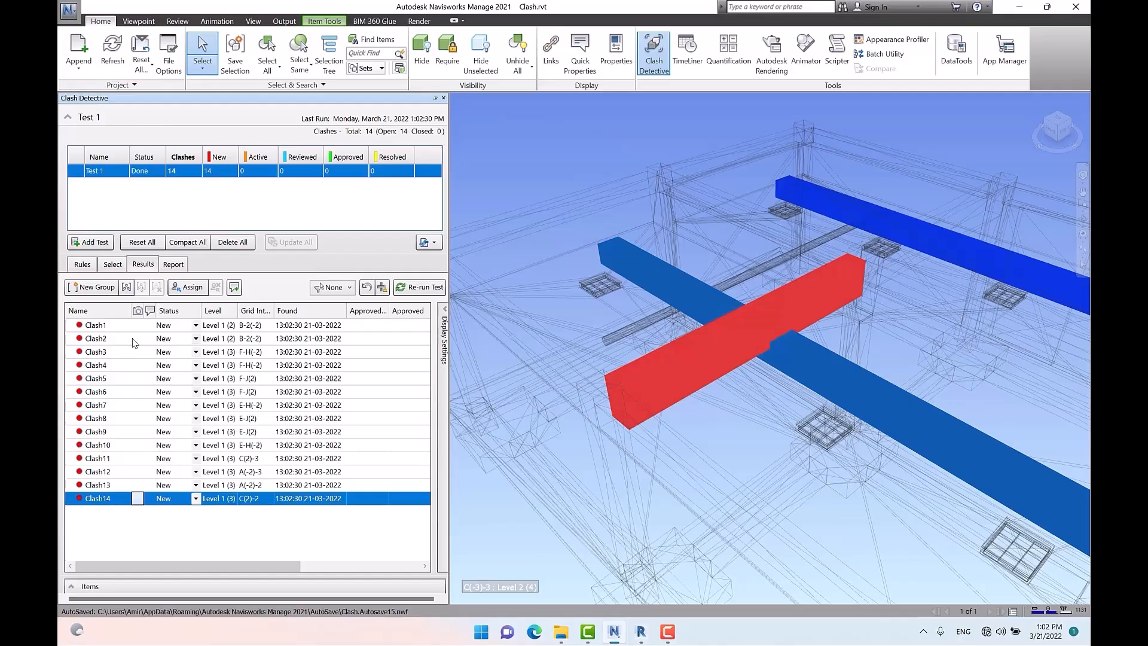
key("Up")
key("Up")
key("Up")
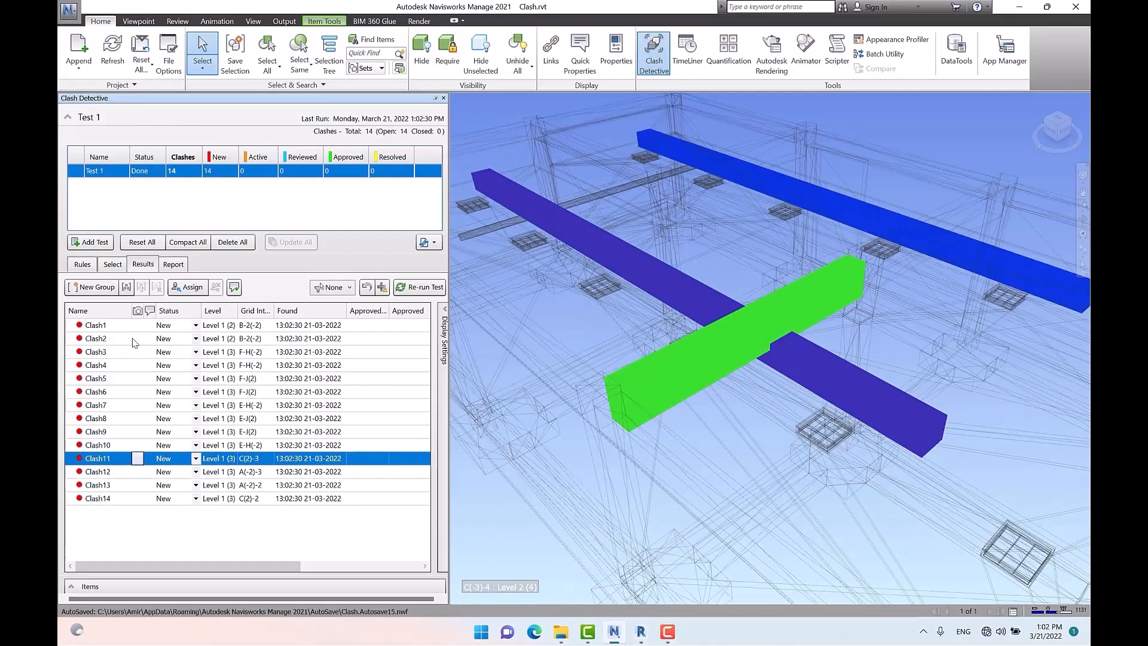
key("Up")
key("Up")
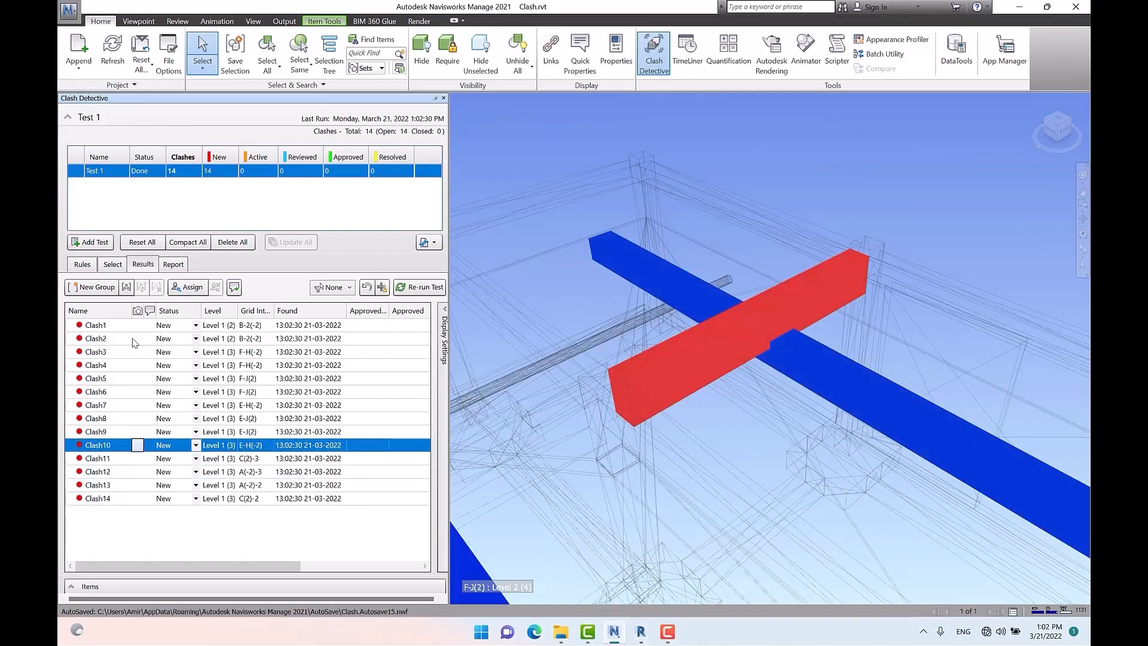
key("Up")
key("Up")
key("Up")
key("Up")
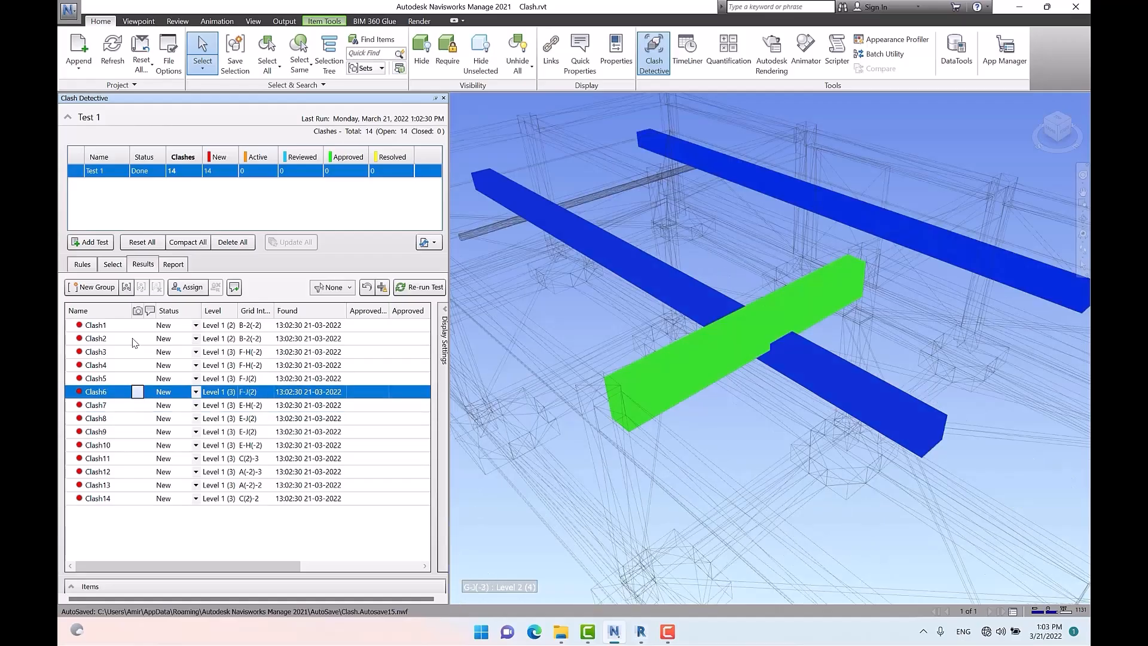
key("Up")
key("Up")
key("Up")
key("Up")
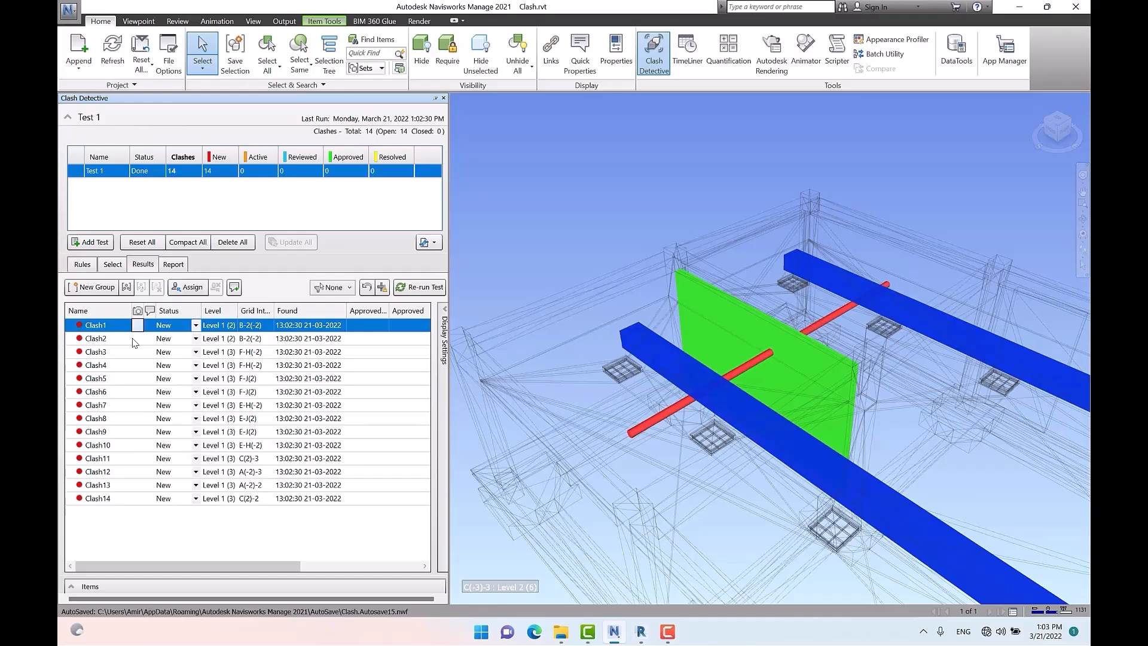
left_click(112, 265)
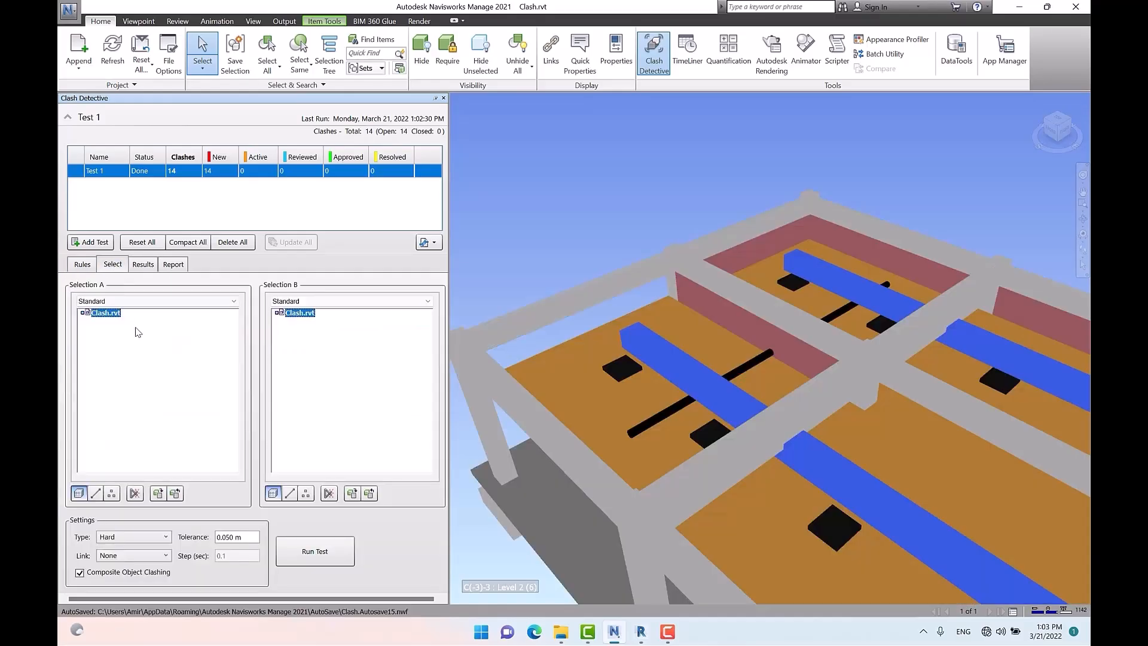
left_click(128, 536)
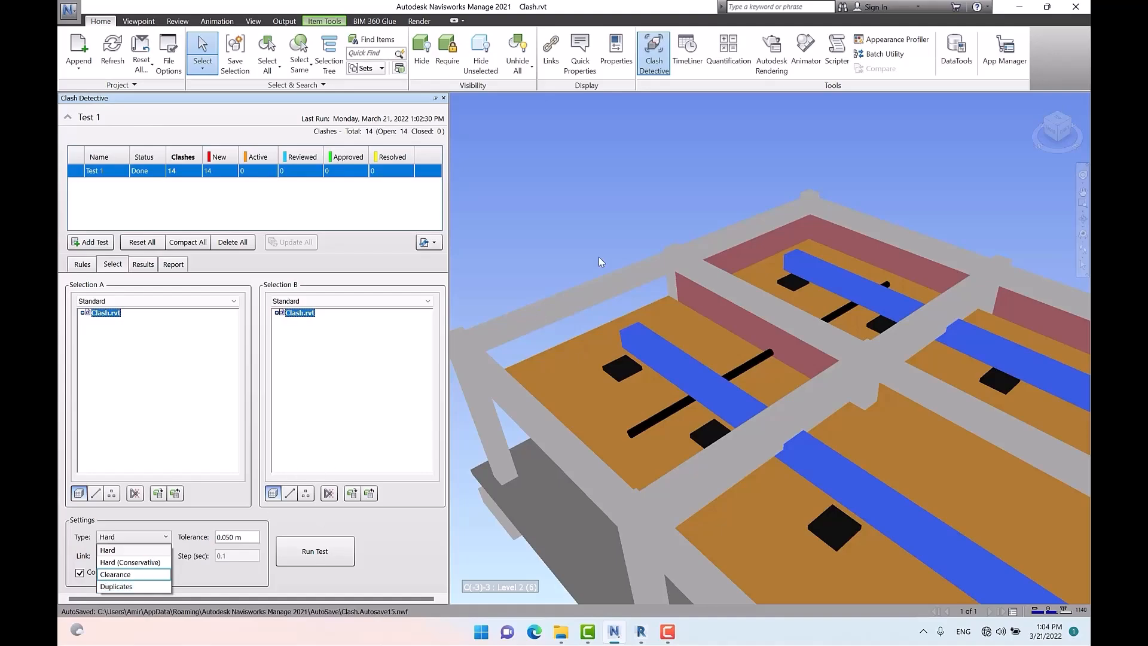
left_click(627, 191)
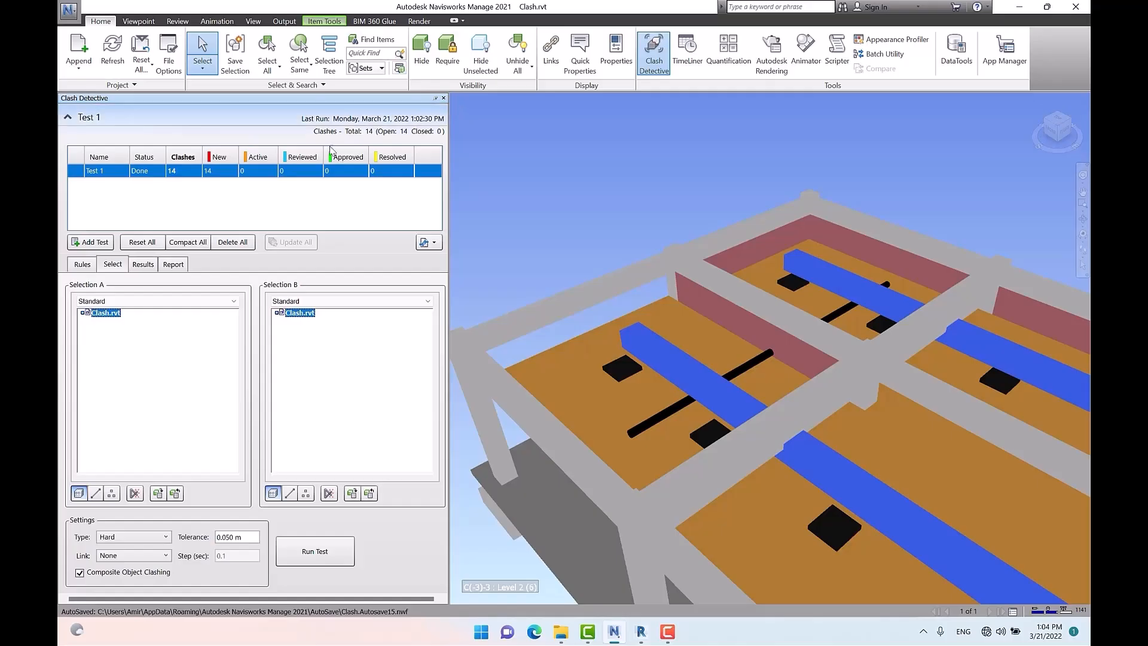
Step: Reset the results of Test 1 and delete the test
left_click(143, 242)
right_click(151, 175)
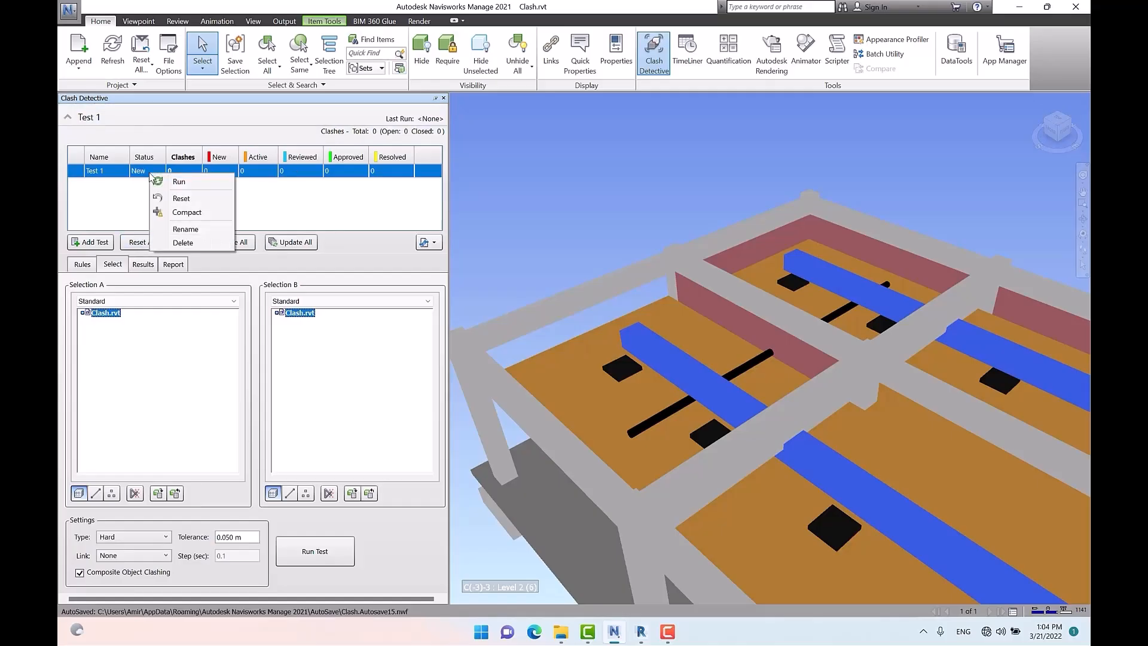
left_click(183, 242)
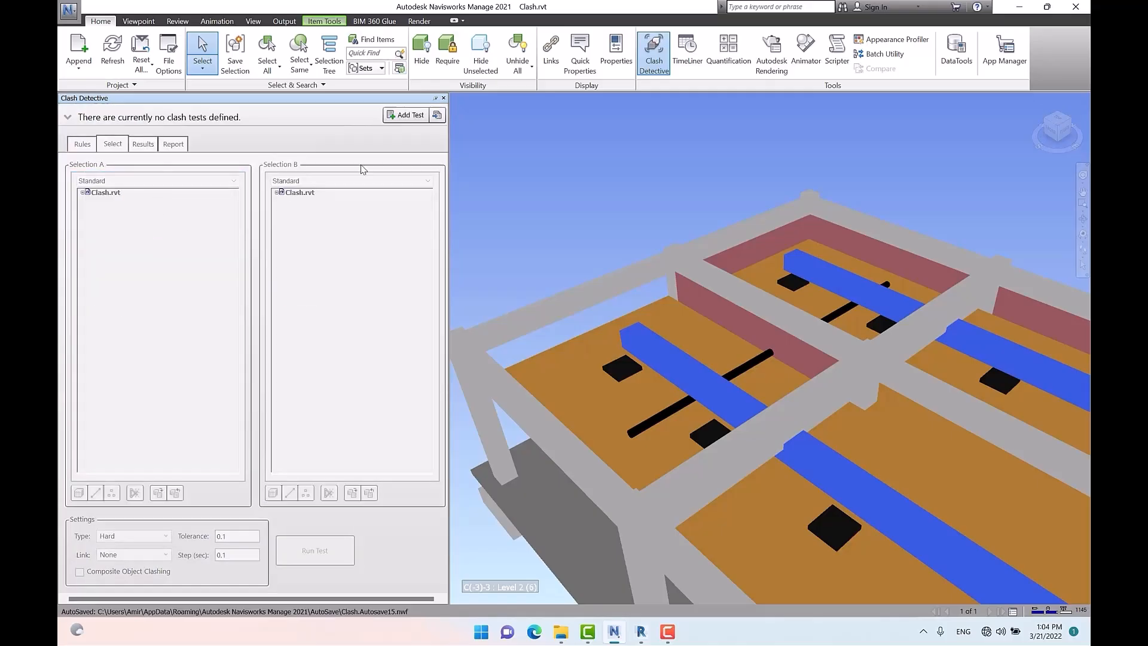
Step: Close Clash Detective and switch to the 3D view of Clash.rvt in Revit
left_click(443, 98)
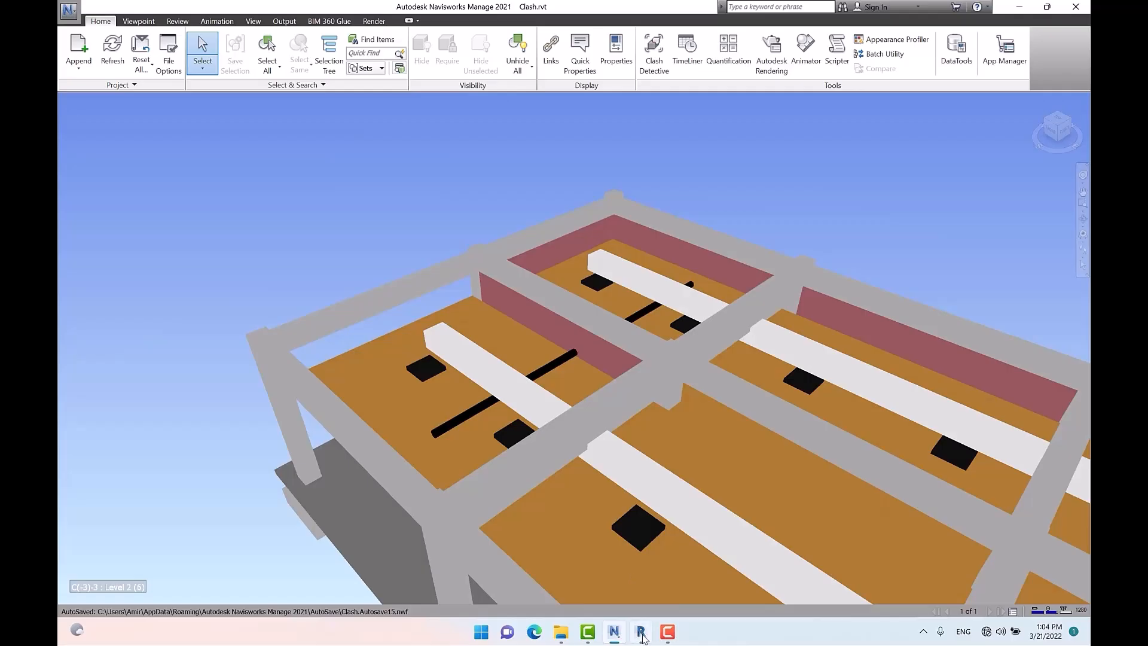
mouse_move(646, 642)
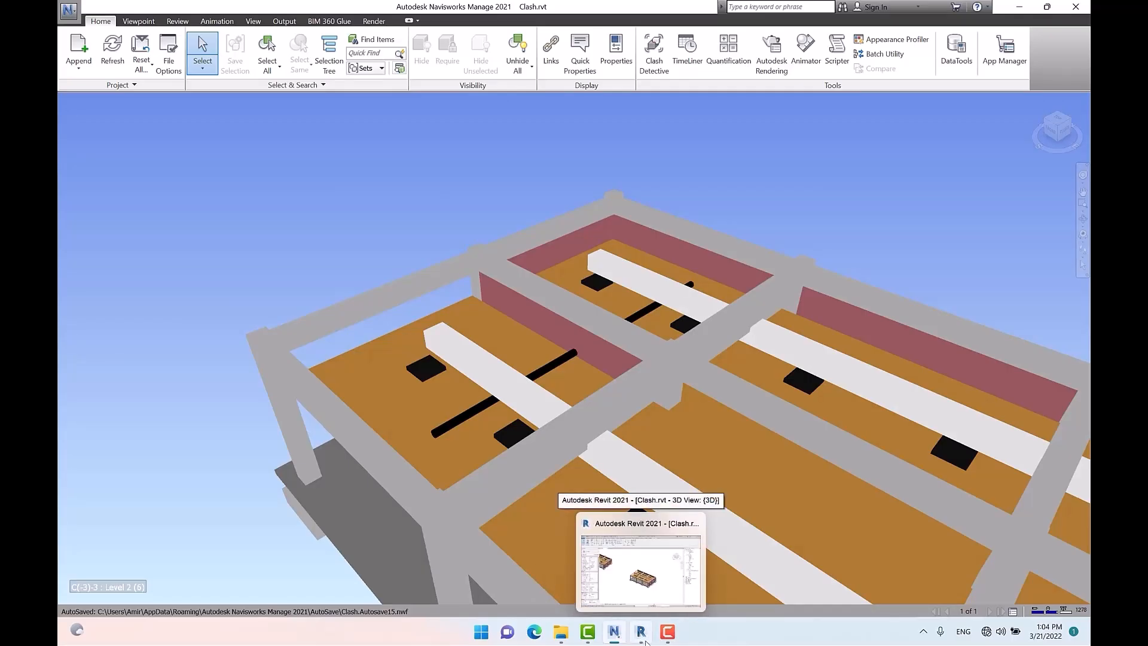
left_click(645, 640)
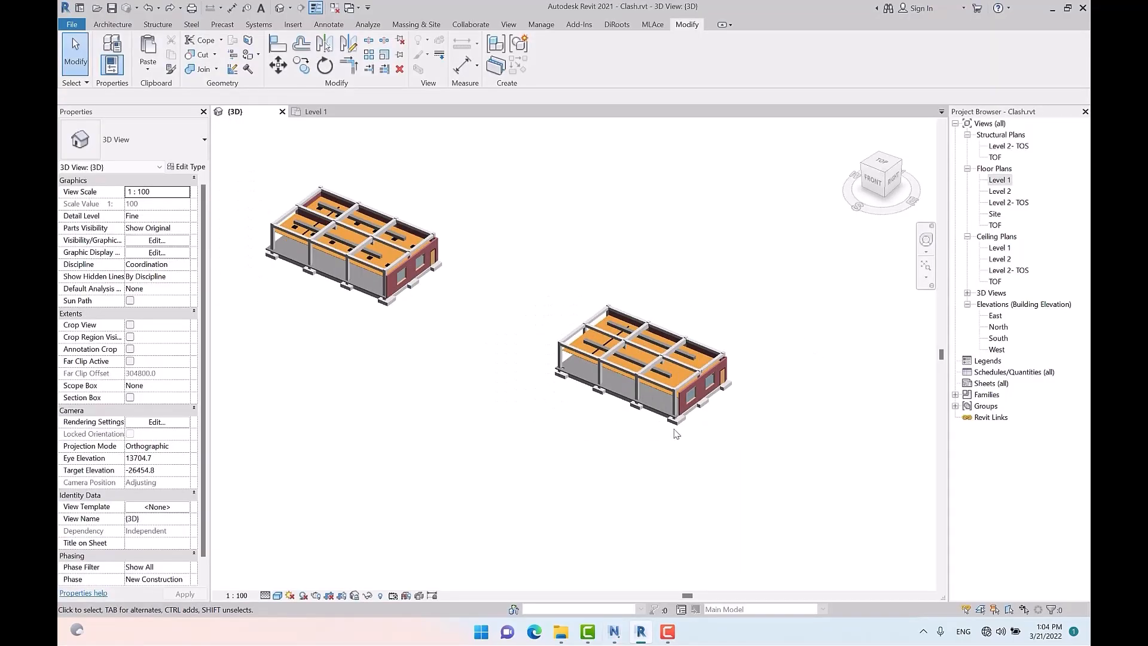
Step: Delete the second copy of the building from the 3D view, keeping only the building with the pipes crossing its ducts
left_click_drag(764, 261, 525, 482)
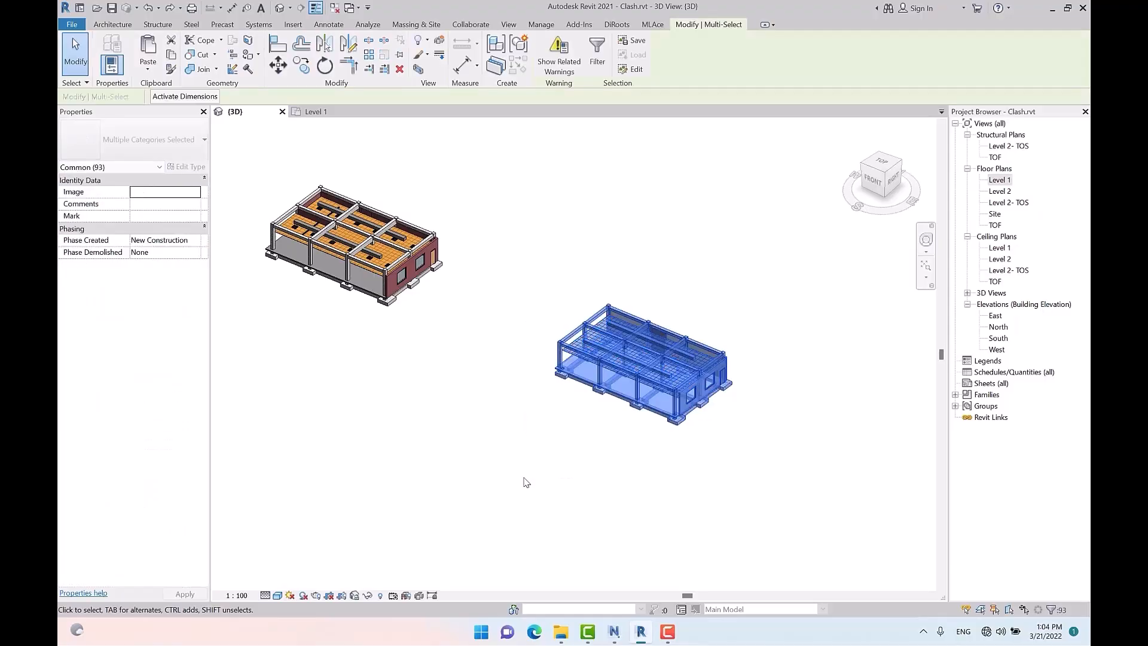
key("Delete")
key("z")
key("f")
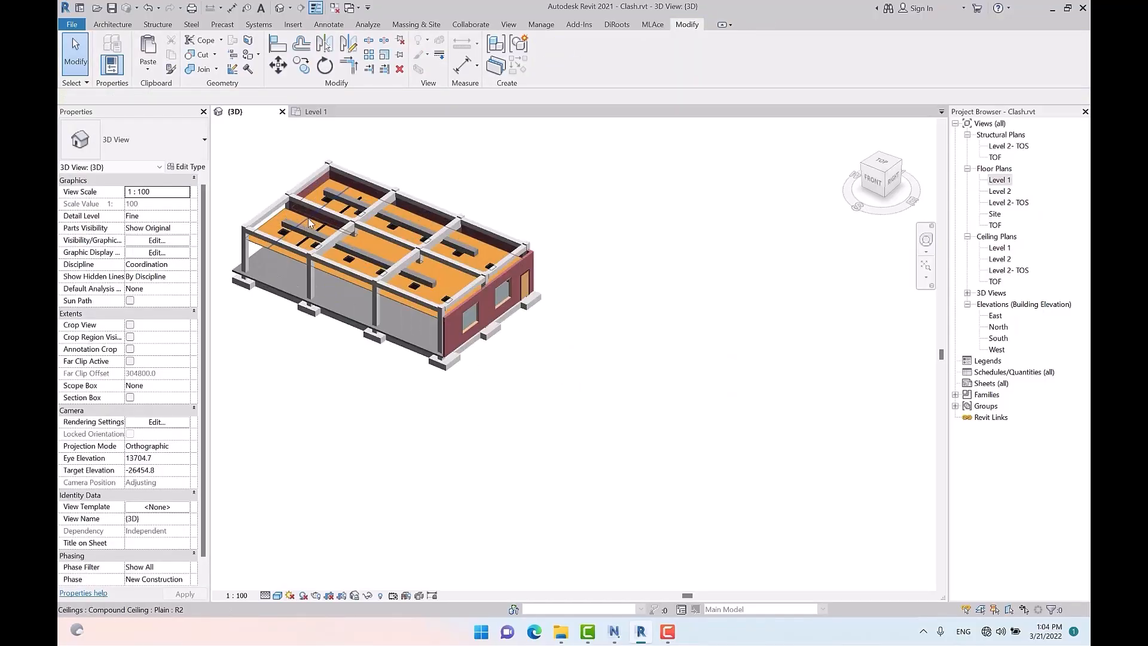
Step: Examine the remaining building closely in the 3D view, checking its individual elements and structural framing
middle_click_drag(707, 363, 740, 396, "shift")
scroll(720, 353, "up", 4)
left_click(718, 339)
left_click(802, 449)
scroll(805, 454, "down", 3)
left_click(611, 304)
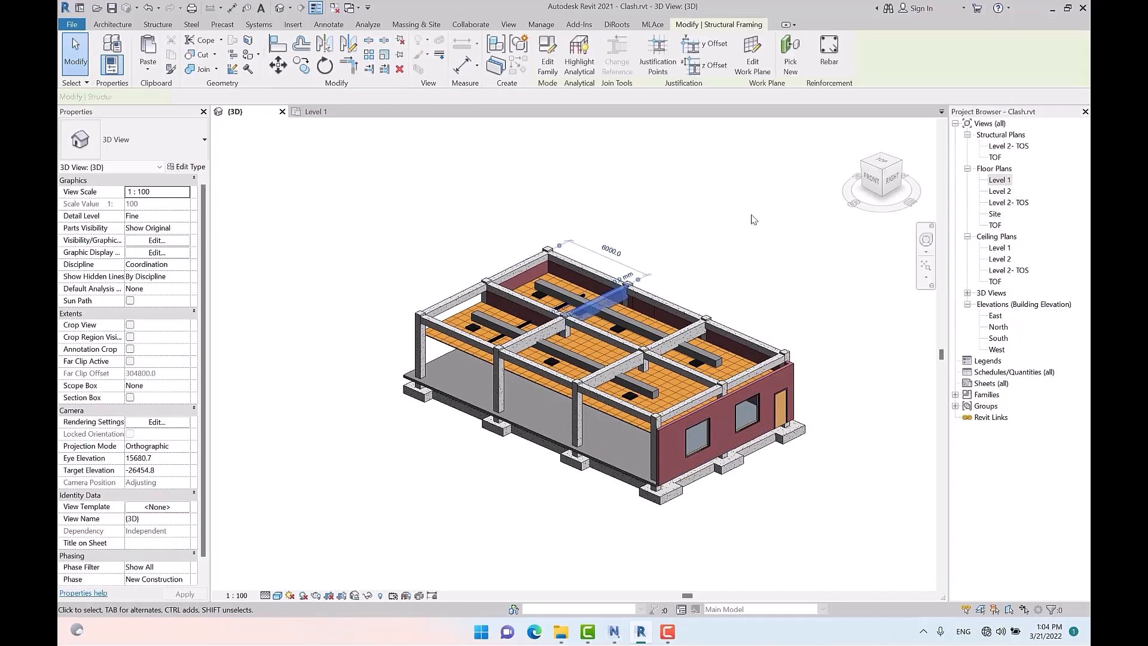
left_click(754, 219)
middle_click_drag(662, 413, 685, 372)
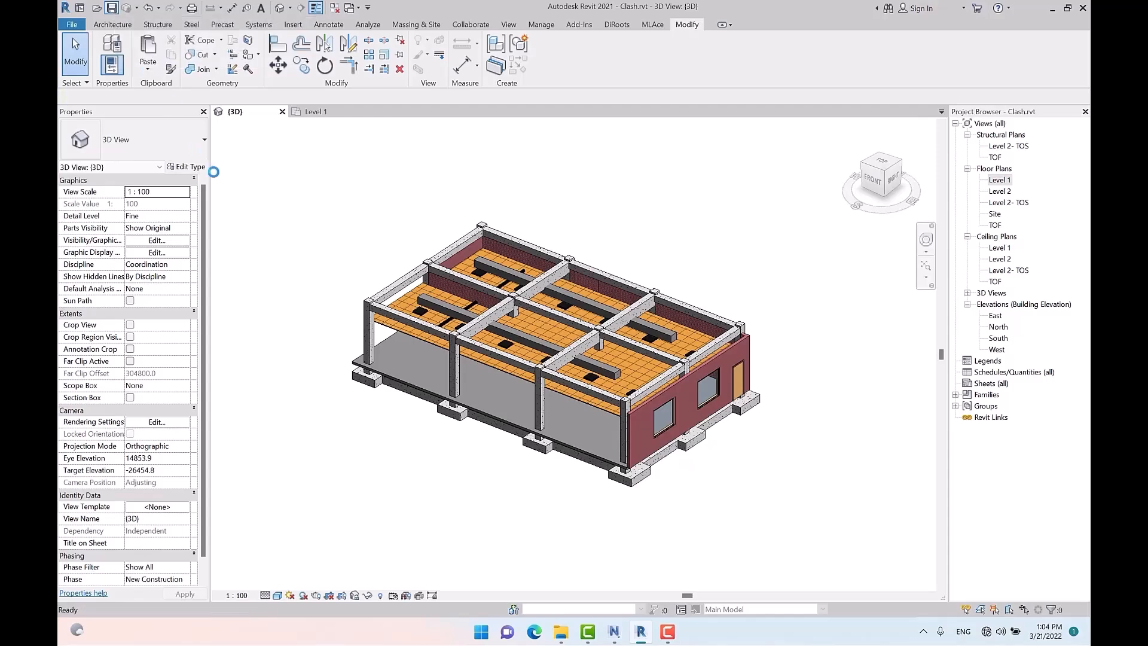
scroll(442, 367, "up", 2)
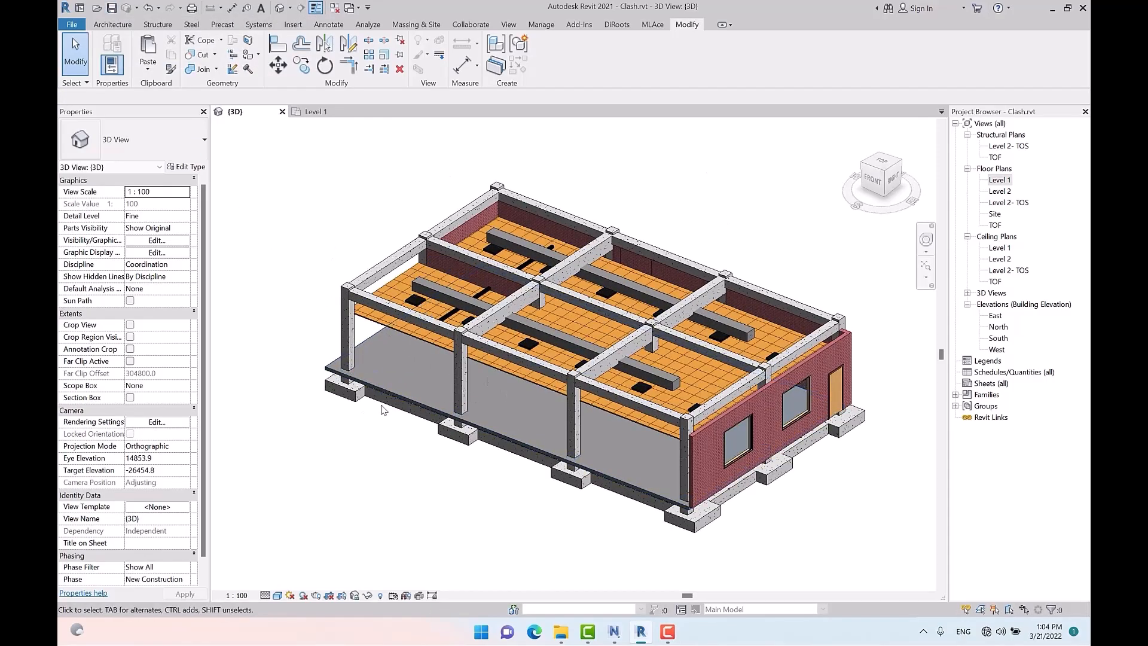
Step: Switch to Navisworks and refresh the Clash.rvt model to load the changes made in Revit
left_click(642, 634)
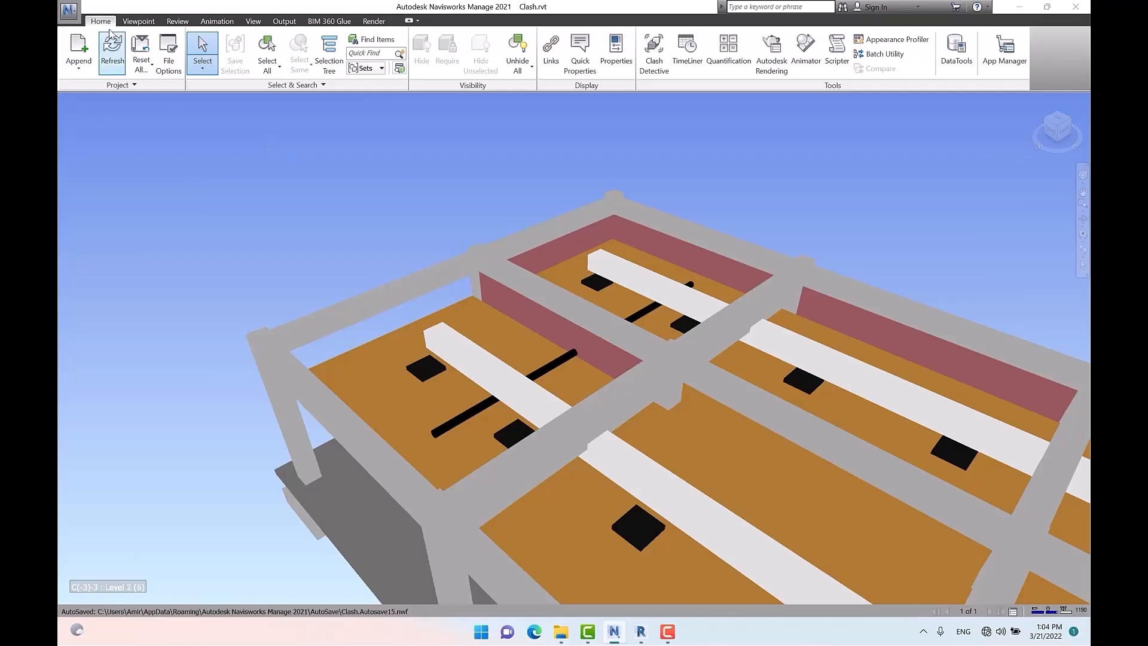
left_click(120, 54)
Step: Set the render style of the viewpoint to Shaded mode with Scene Lights
left_click(139, 21)
left_click(631, 61)
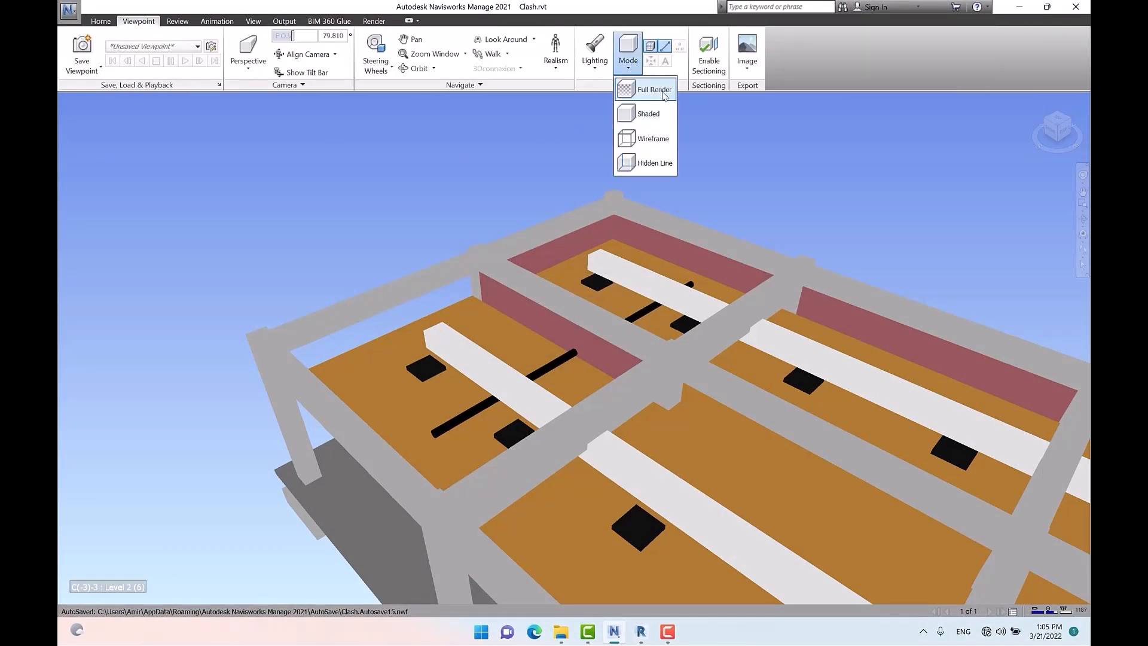
left_click(655, 111)
left_click(594, 51)
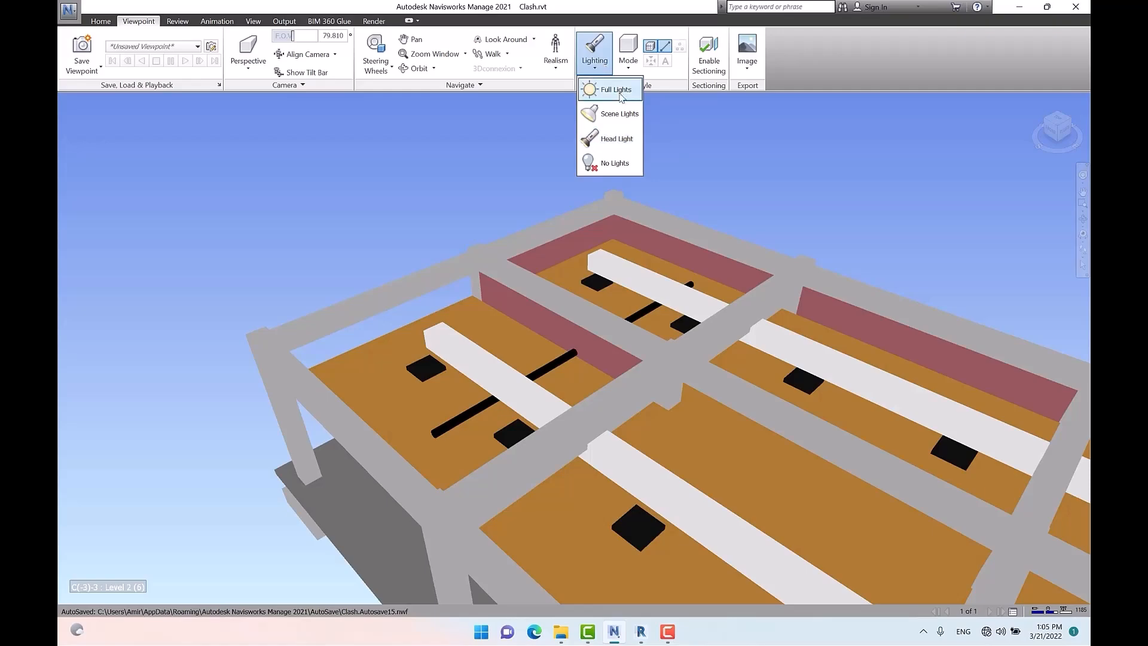
left_click(622, 113)
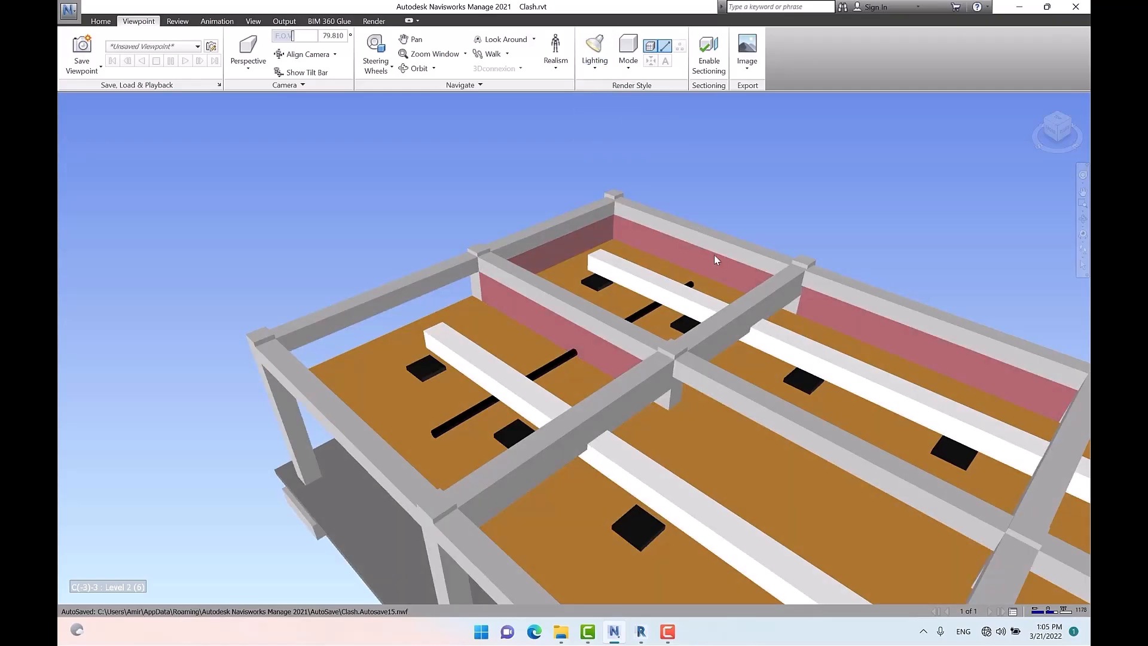
Step: Open Clash Detective and add a new clash test
left_click(101, 21)
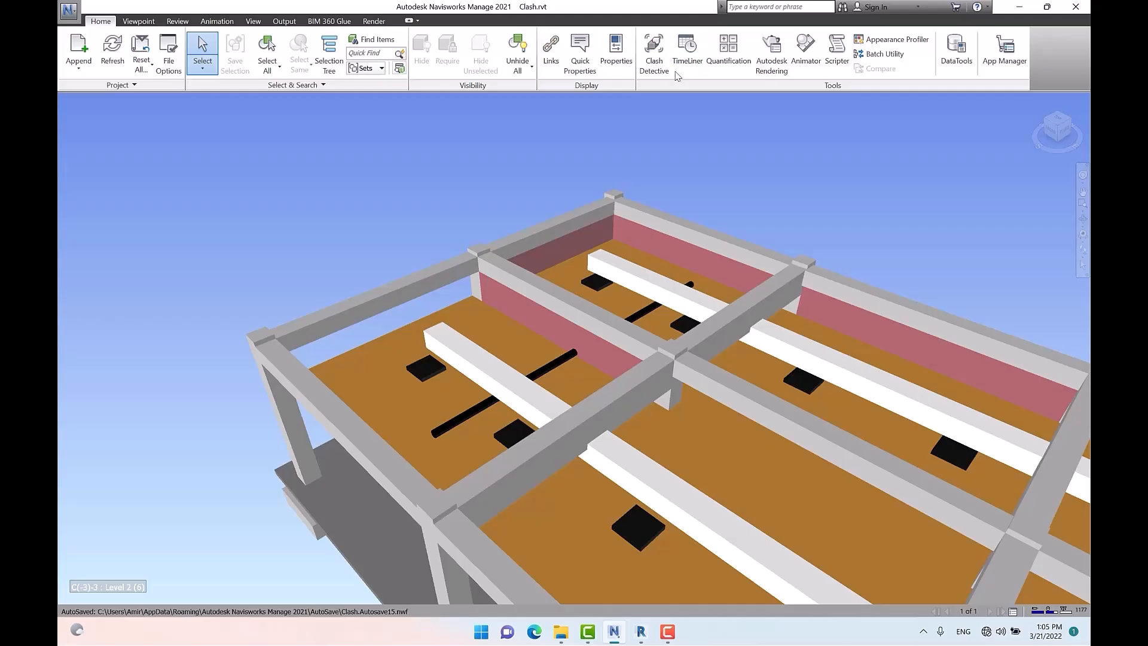
left_click(654, 54)
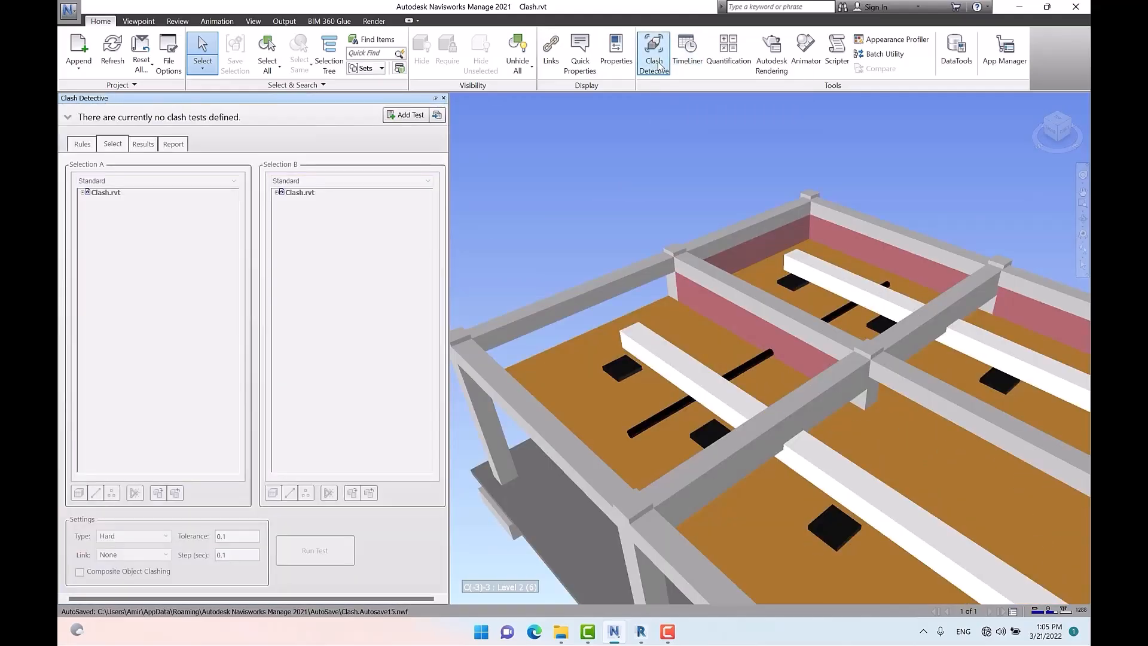
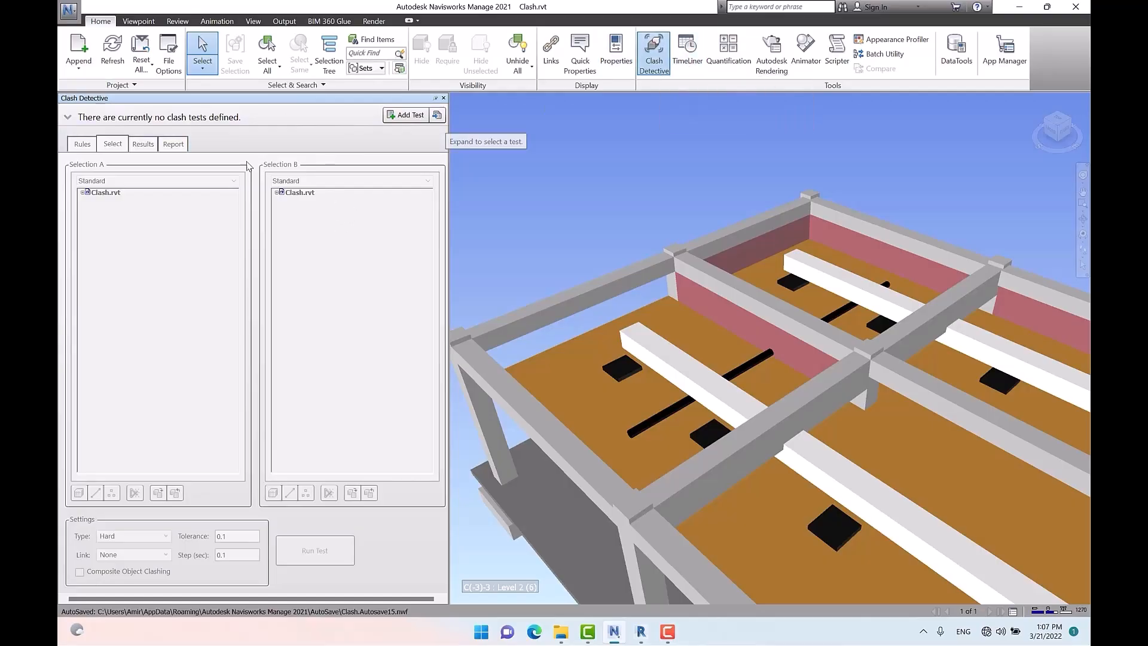
left_click(409, 116)
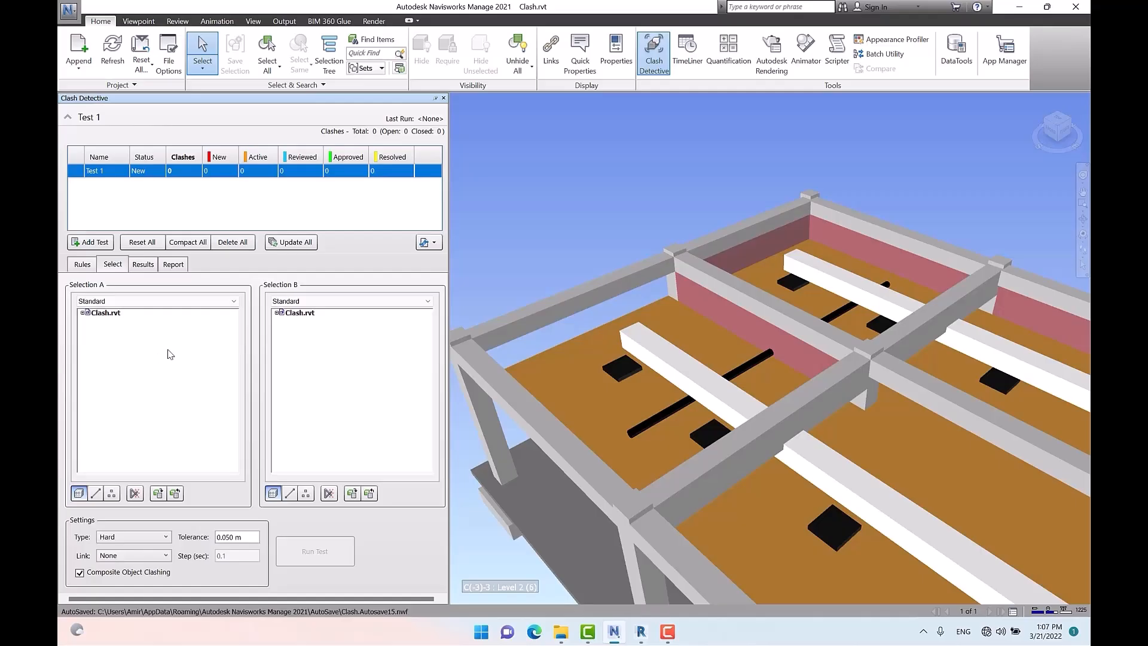
Step: Rename the clash test Test 1 as Duct&Framing and widen the test list's Name column
right_click(108, 174)
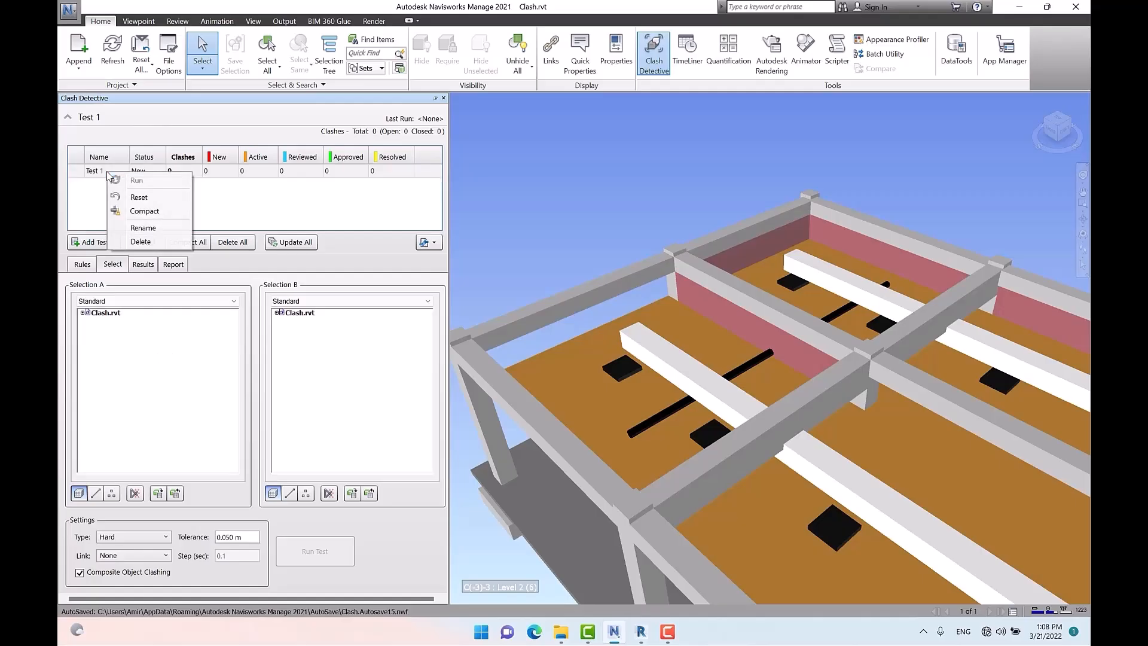
left_click(143, 228)
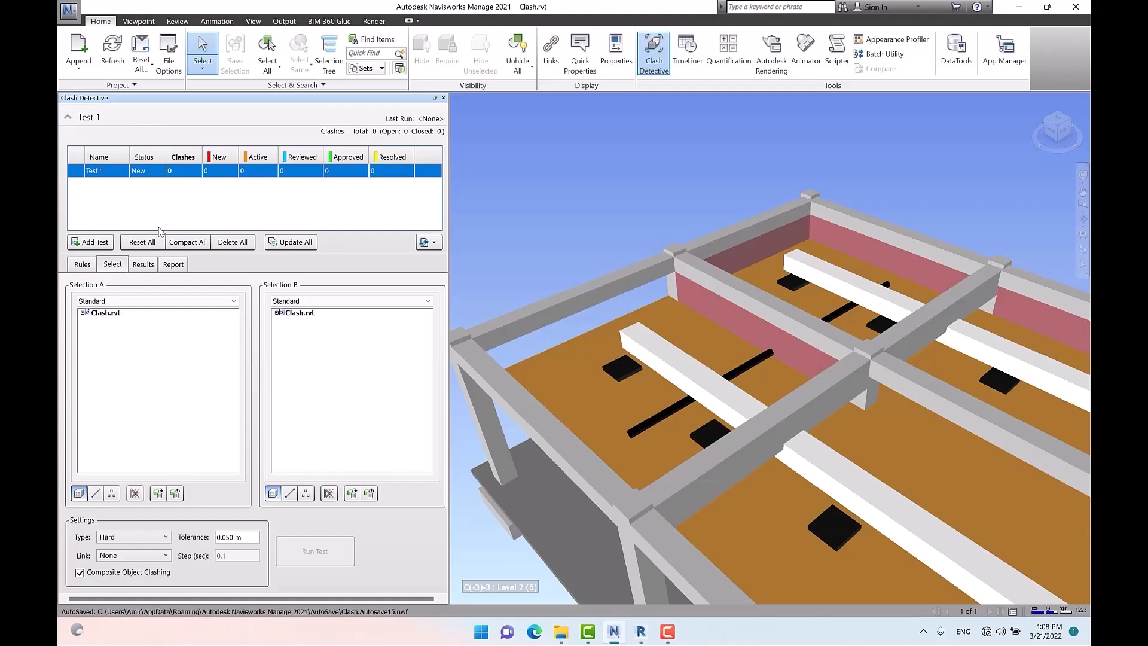
type("D")
type("uct")
type("&")
type("Fram")
type("ing")
key("Return")
mouse_move(130, 153)
left_mouse_down()
mouse_move(158, 151)
mouse_move(144, 150)
left_mouse_up()
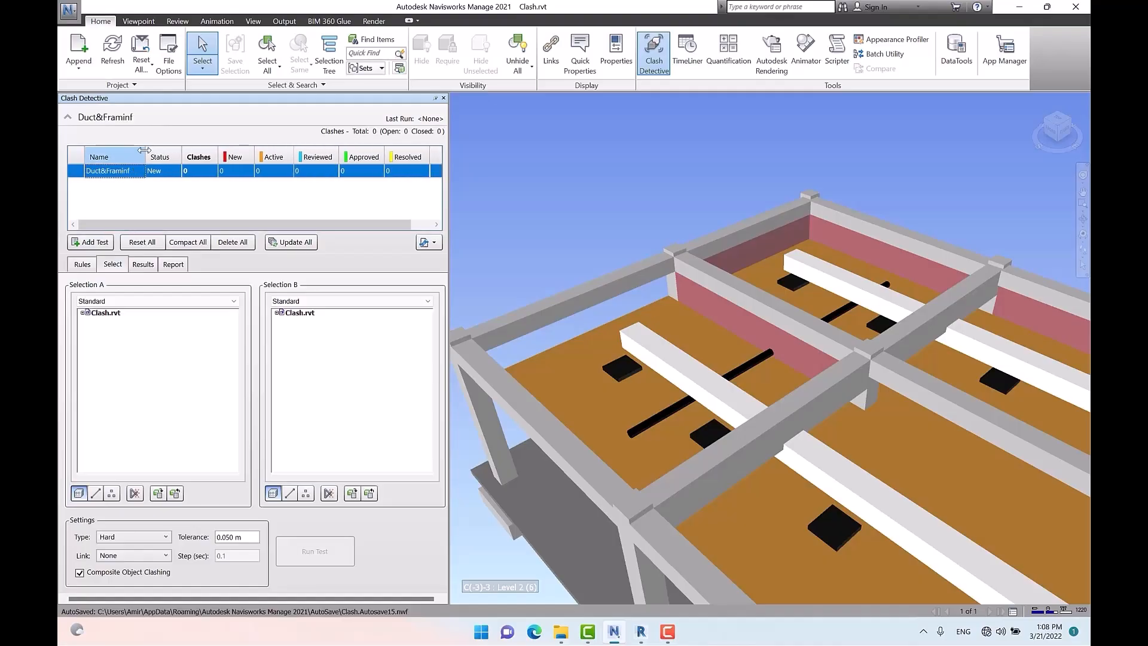
left_click(125, 172)
right_click(122, 174)
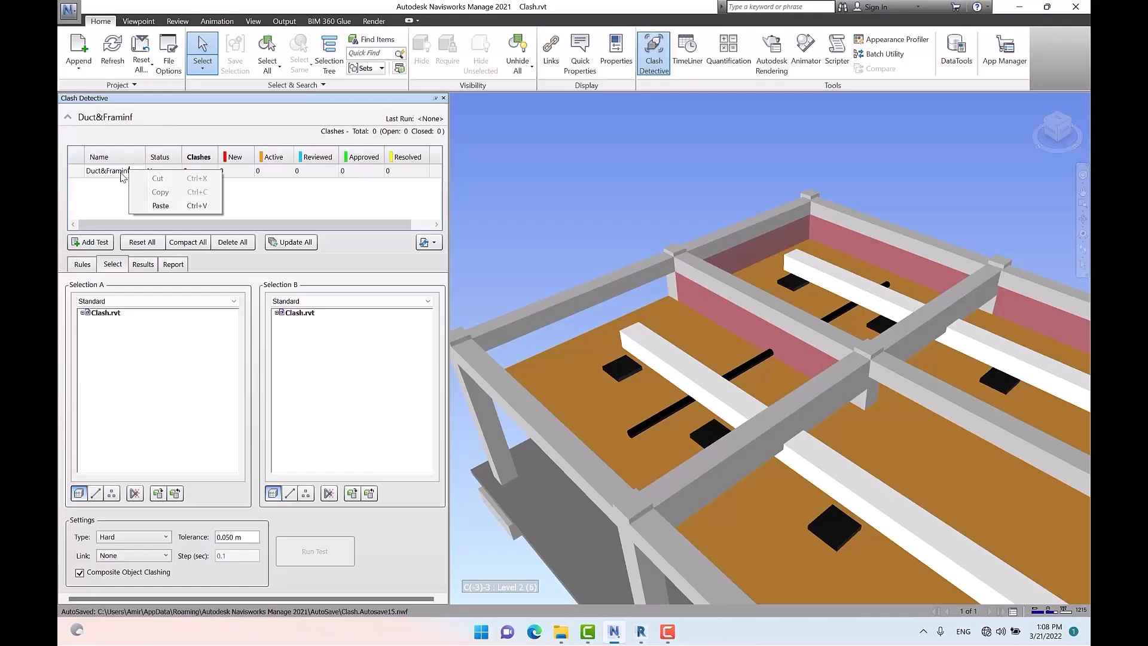
left_click(134, 171)
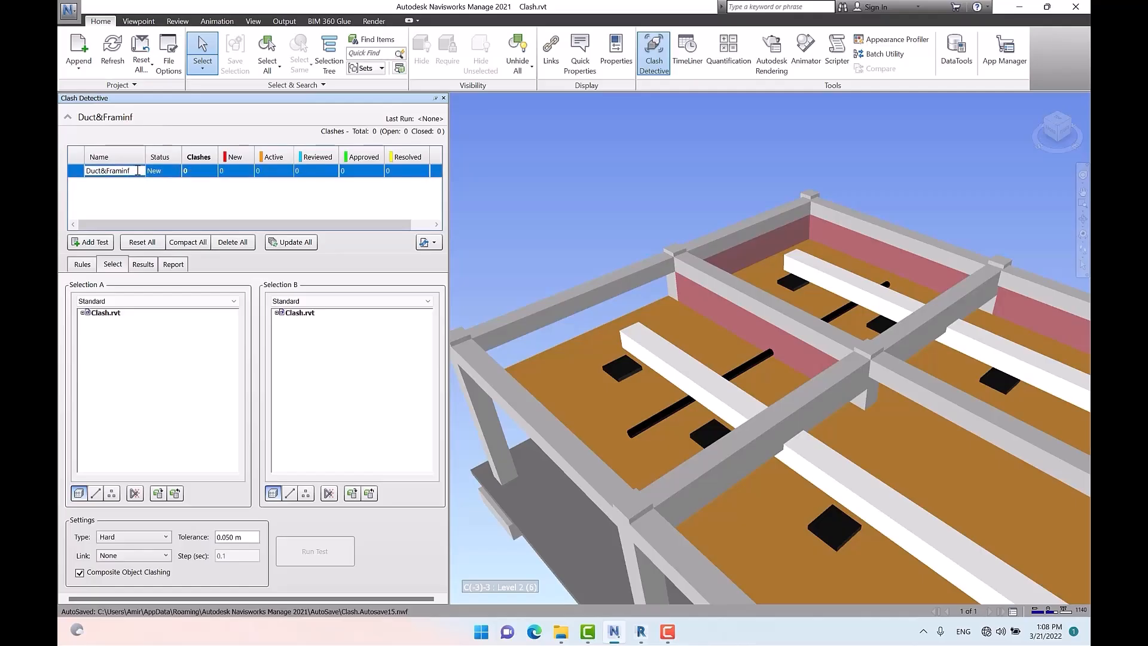
type("g")
key("Return")
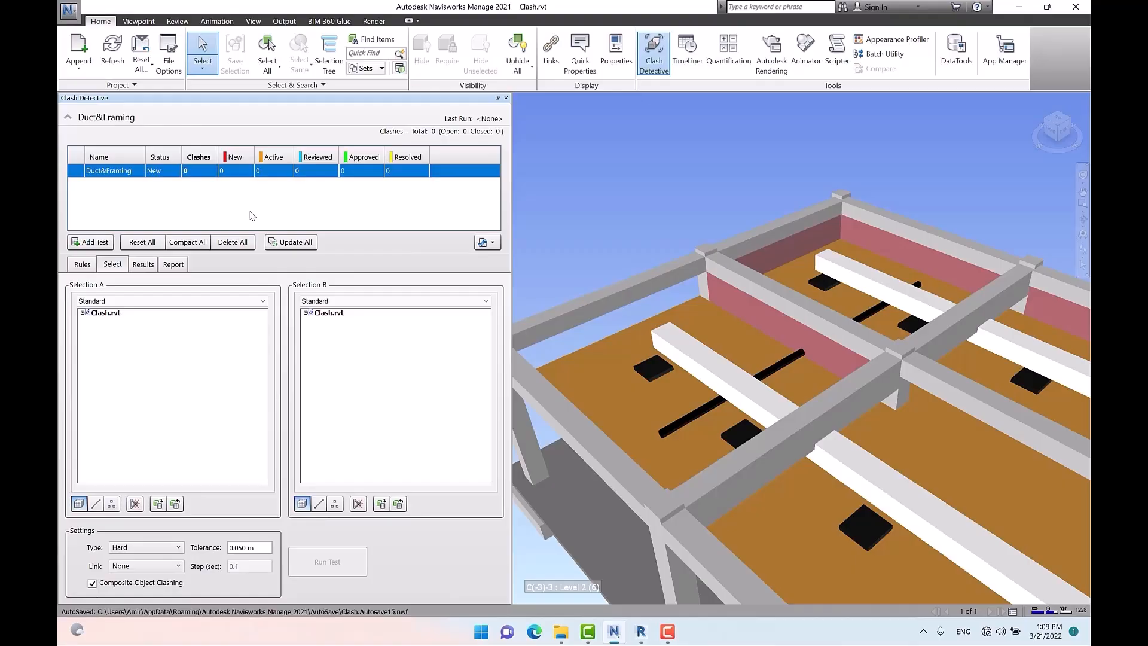
Step: Add a second clash test and name it Lighting& Framing
left_click(93, 242)
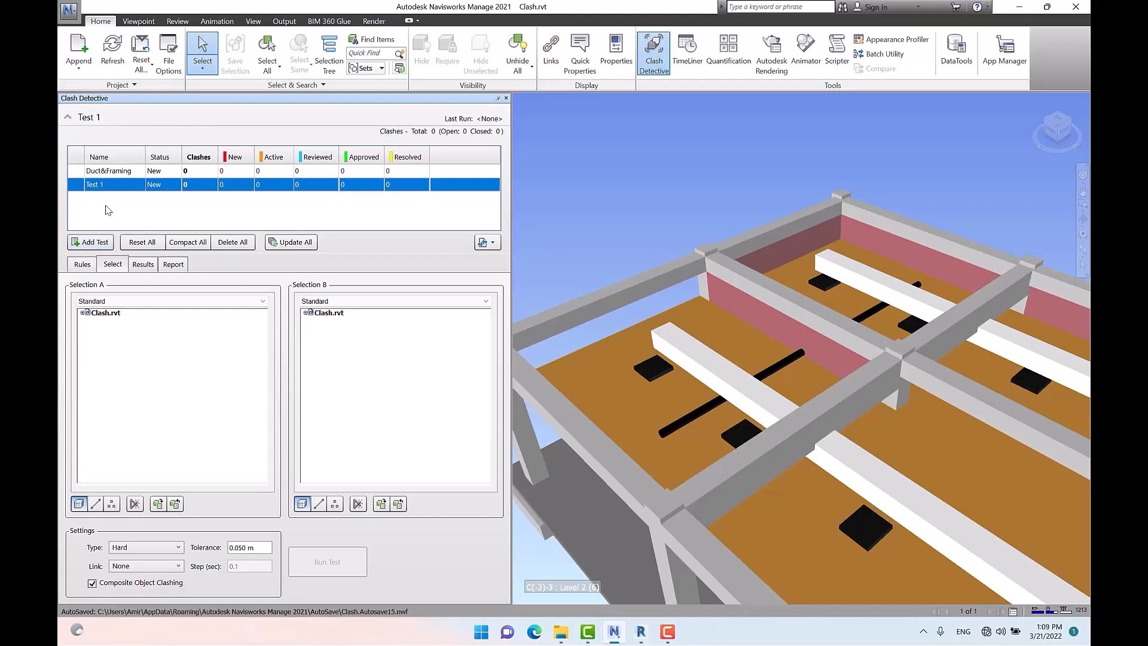
right_click(113, 189)
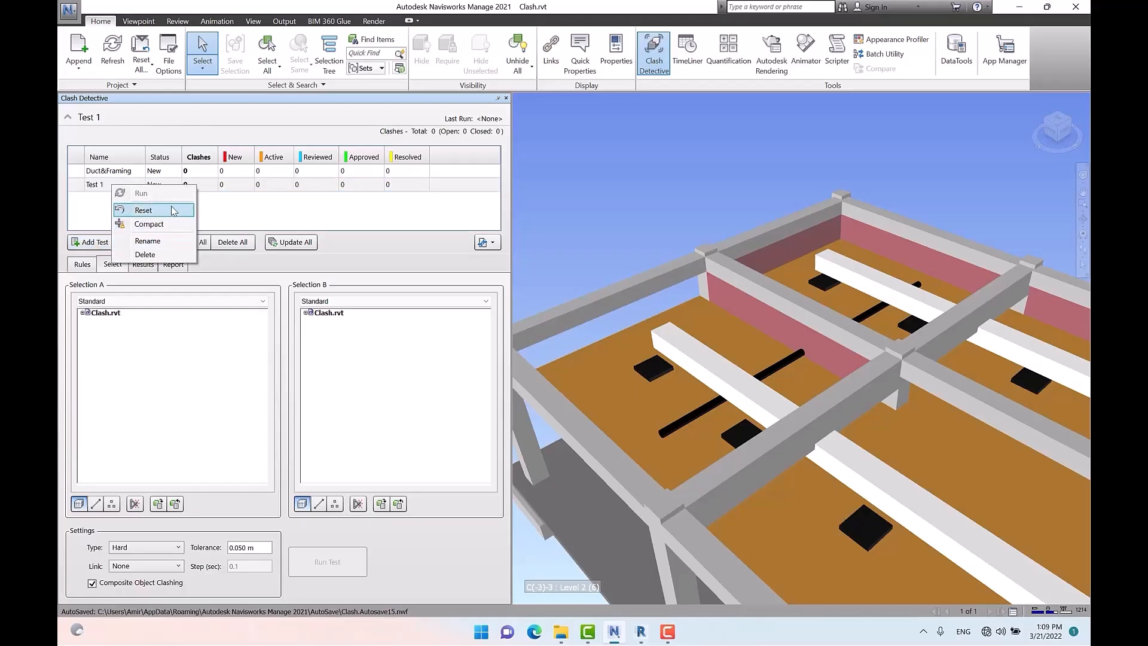
left_click(169, 242)
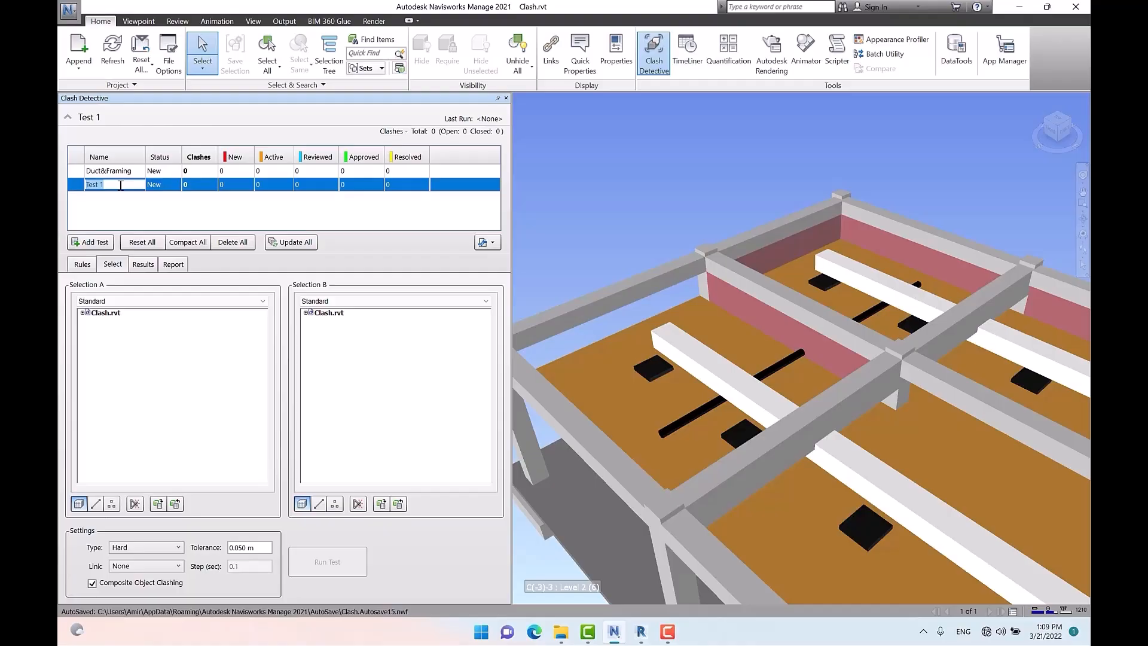
type("Light")
type("& Framing")
key("Return")
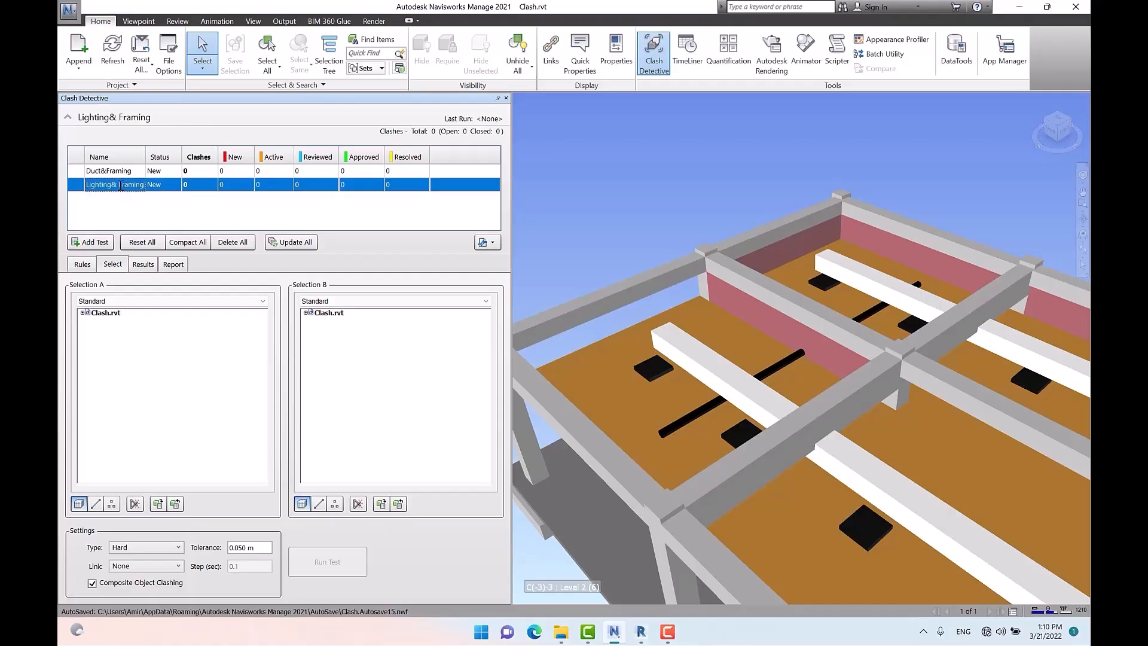
Step: Add a third clash test and name it Duct& Ceiling
left_click(94, 244)
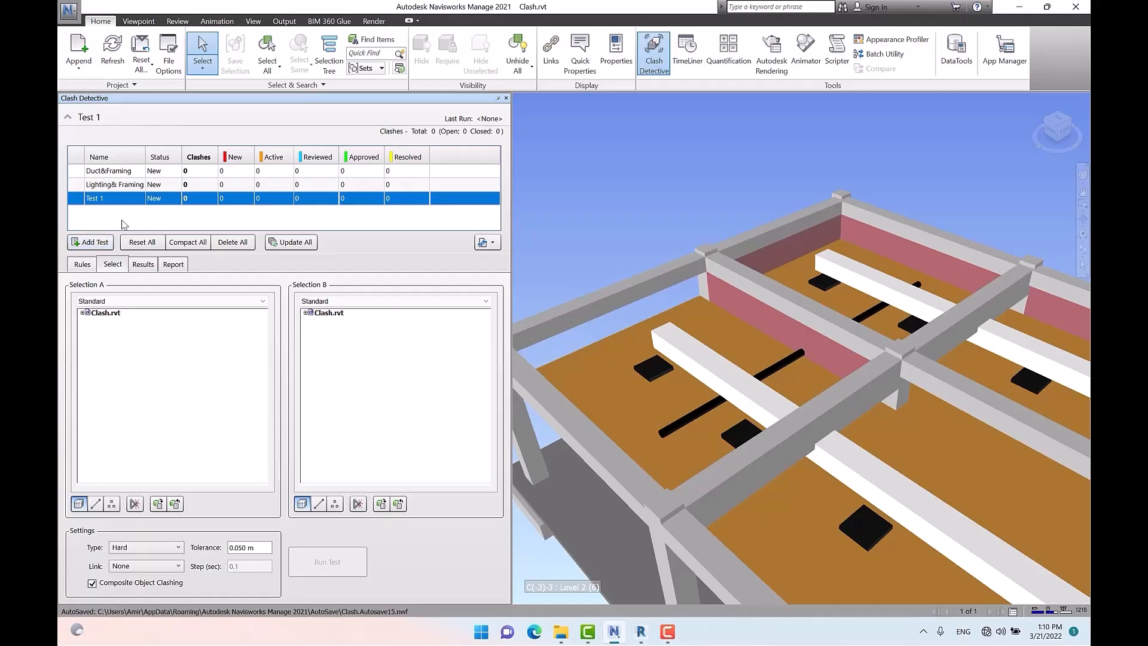
left_click(122, 196)
type("Duct& Ceil")
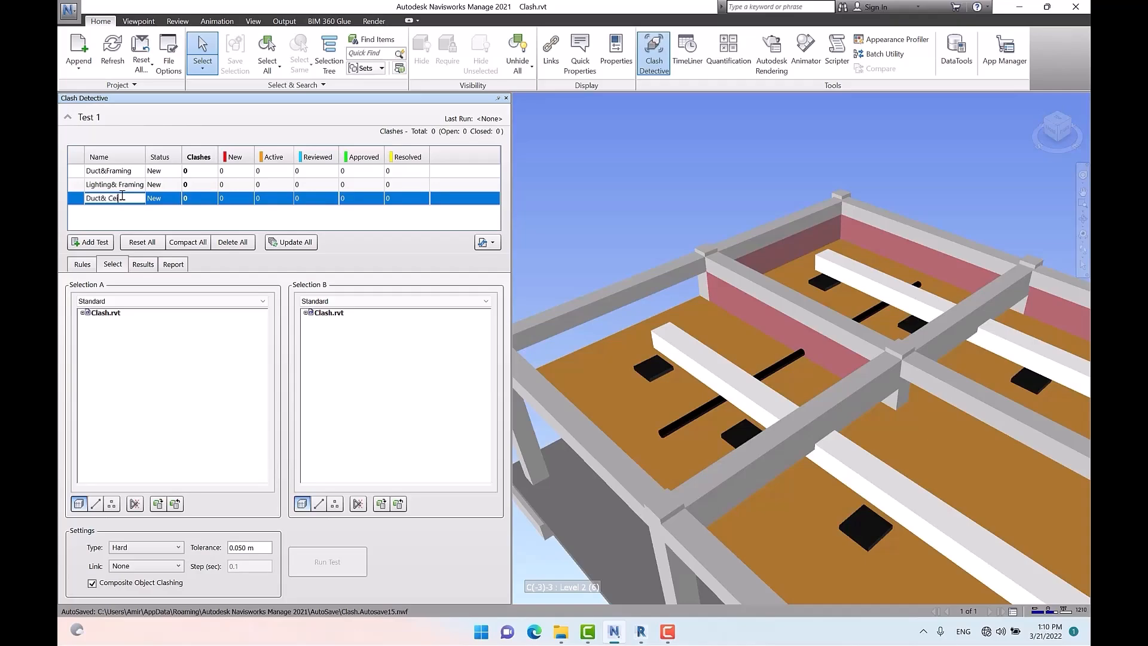
type("ing")
key("Return")
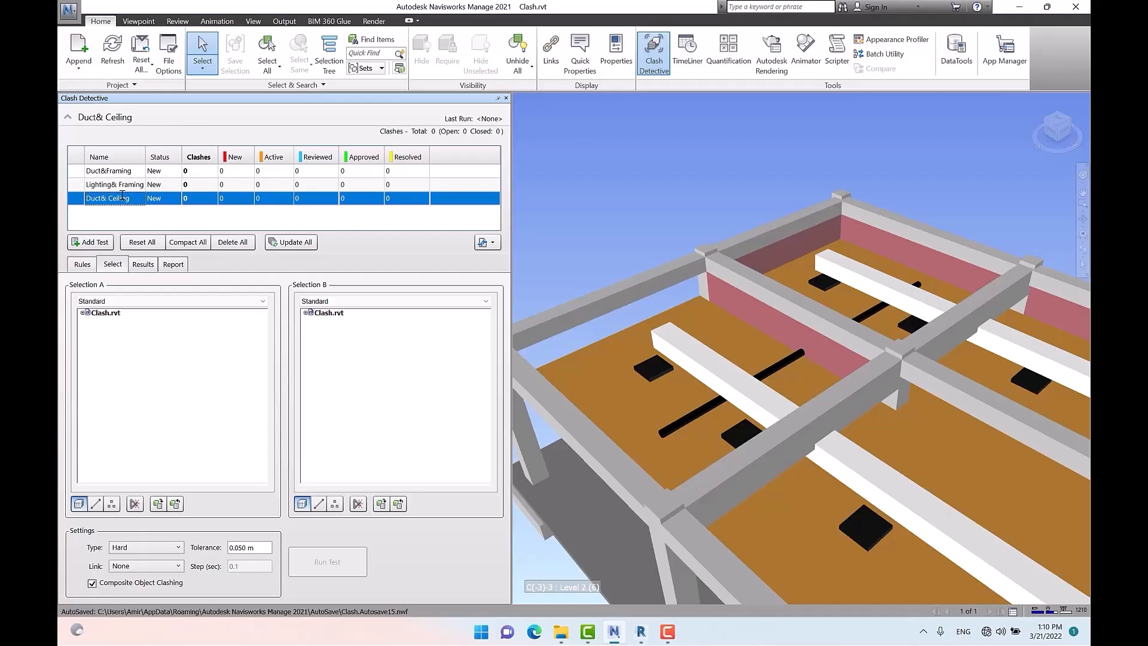
Step: Switch to Revit and set the middle elevation of the 150 mm pipe above the ceiling to 2600 mm
left_click(624, 166)
scroll(675, 239, "down", 5)
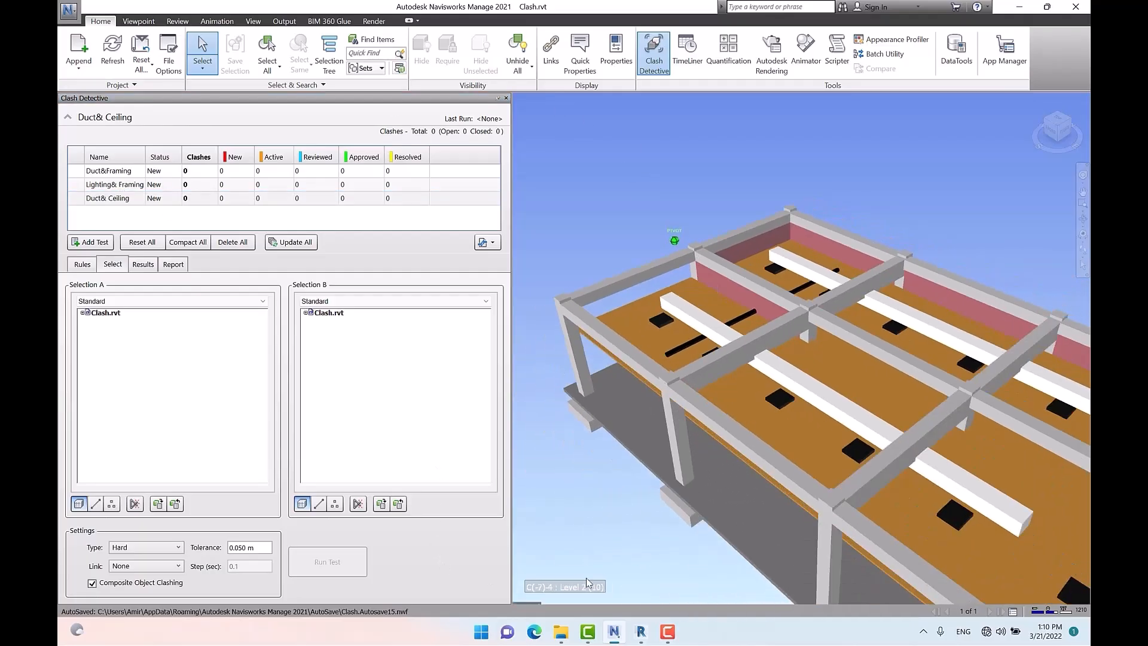
left_click(641, 631)
middle_click_drag(508, 466, 595, 374, "shift")
scroll(580, 326, "up", 5)
left_click(586, 334)
scroll(609, 365, "up", 2)
left_click(546, 379)
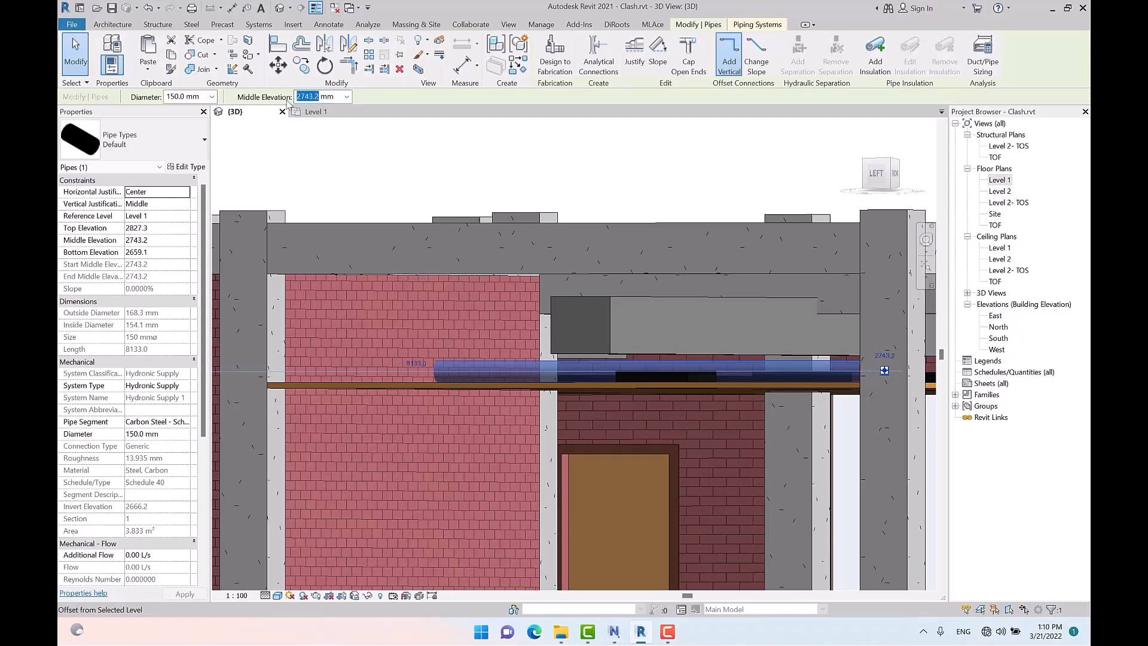
type("2600")
key("Return")
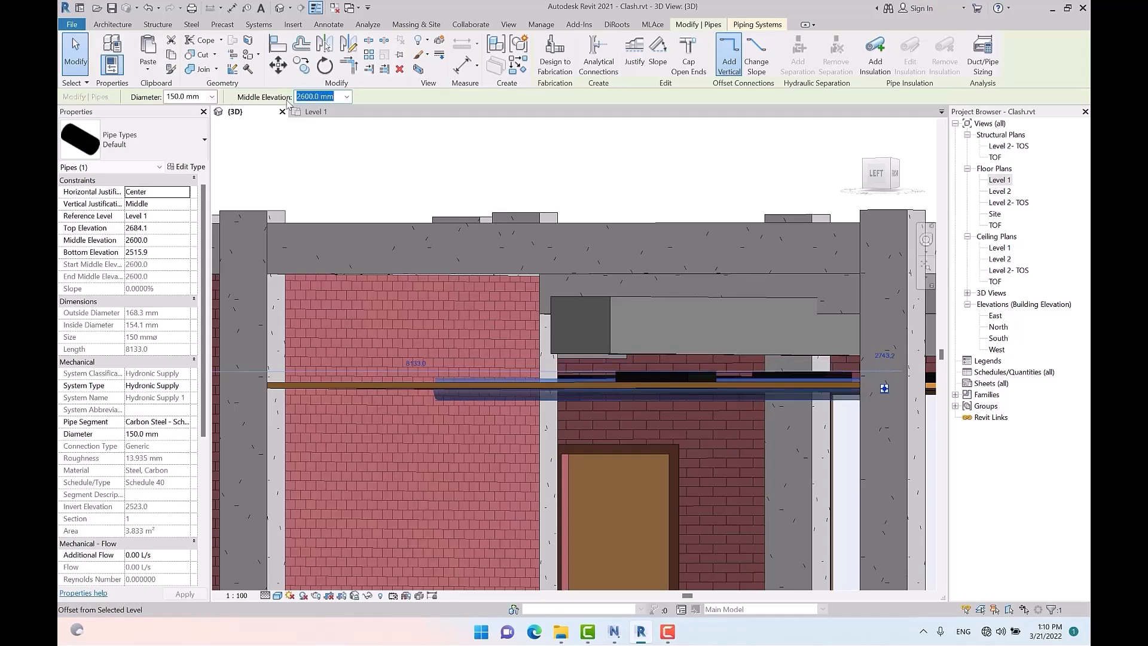
left_click(513, 141)
Step: Return to Navisworks and refresh the model with the pipe change from the Revit file
scroll(464, 331, "down", 5)
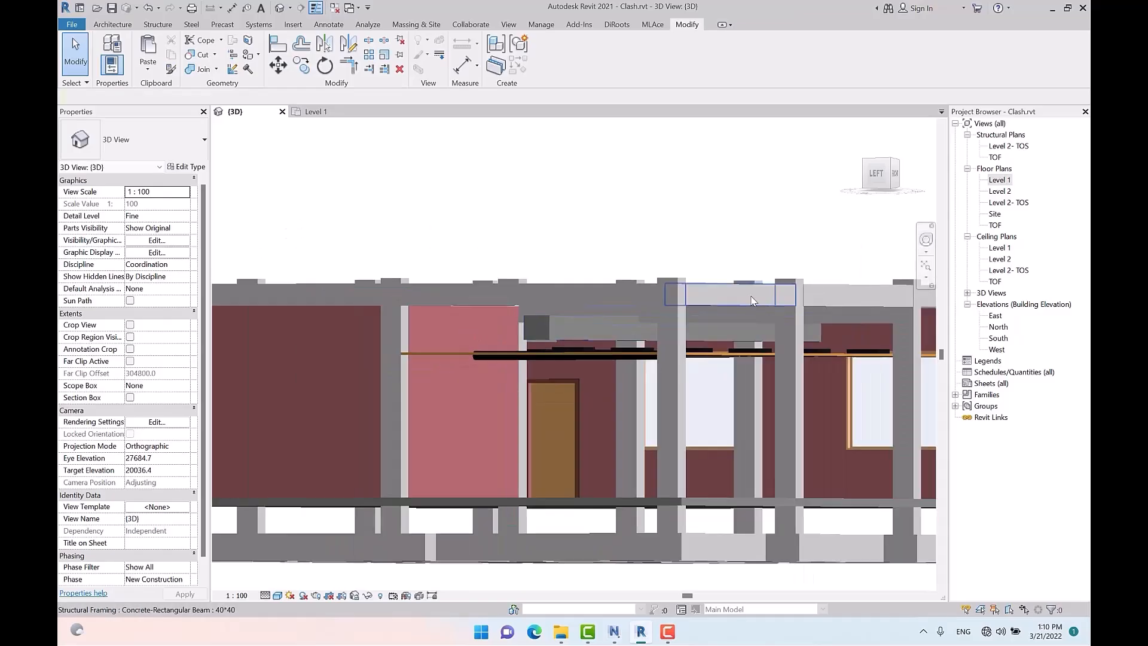
middle_click_drag(728, 300, 661, 349, "shift")
middle_click_drag(664, 305, 491, 574, "shift")
scroll(646, 412, "up", 2)
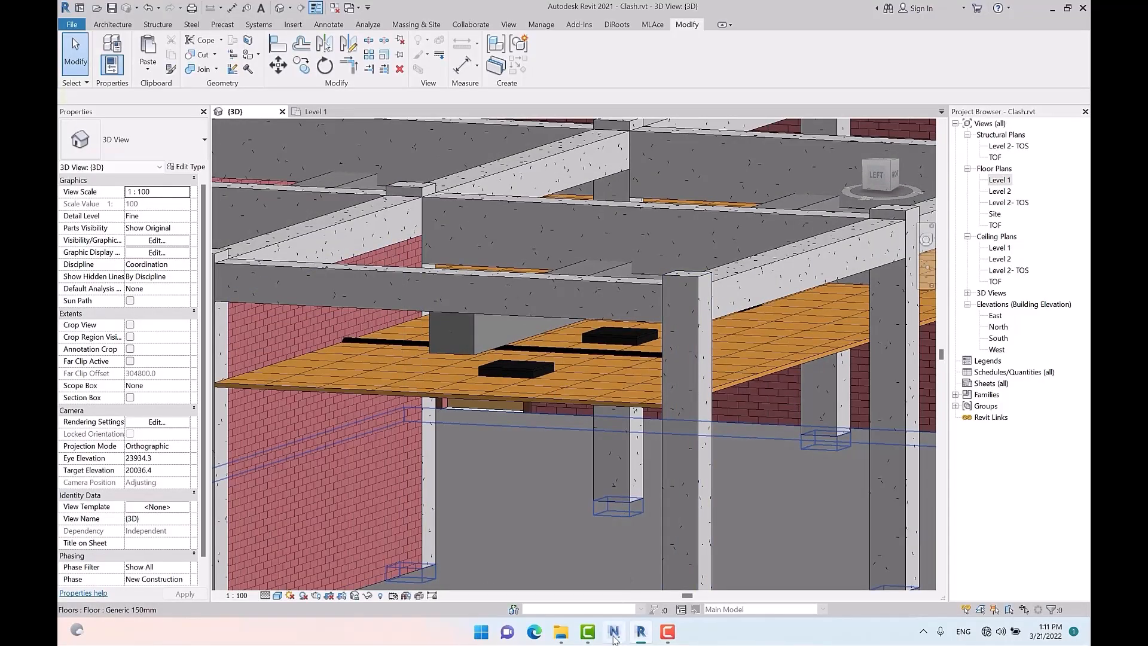
left_click(613, 632)
left_click(123, 56)
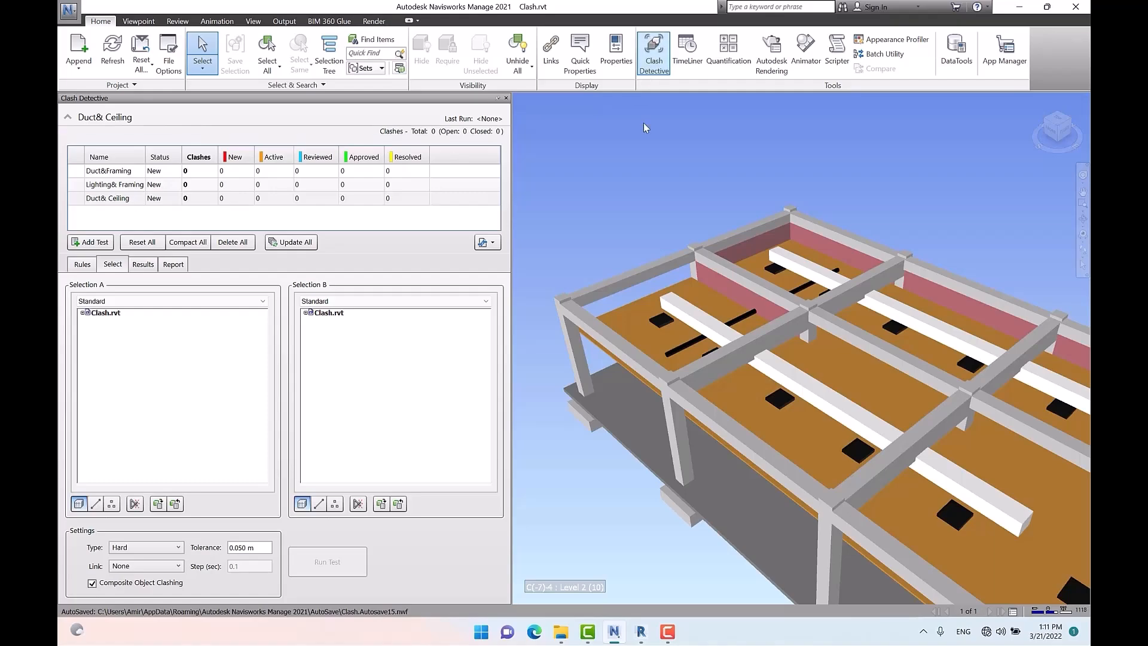
left_click(641, 632)
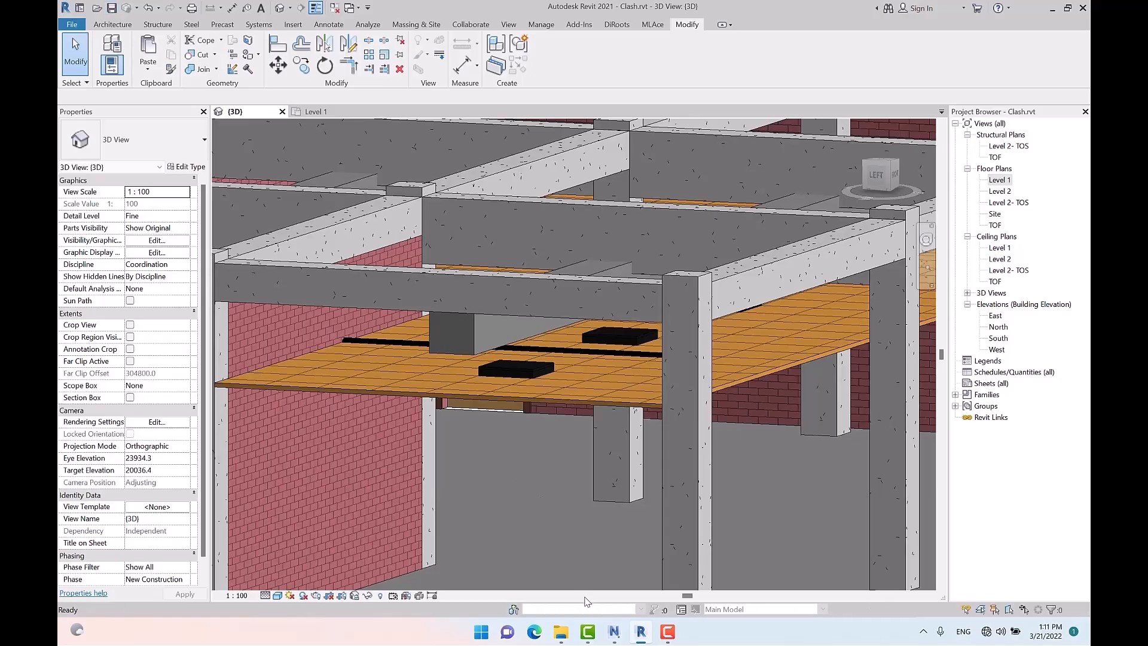
left_click(614, 632)
left_click(112, 53)
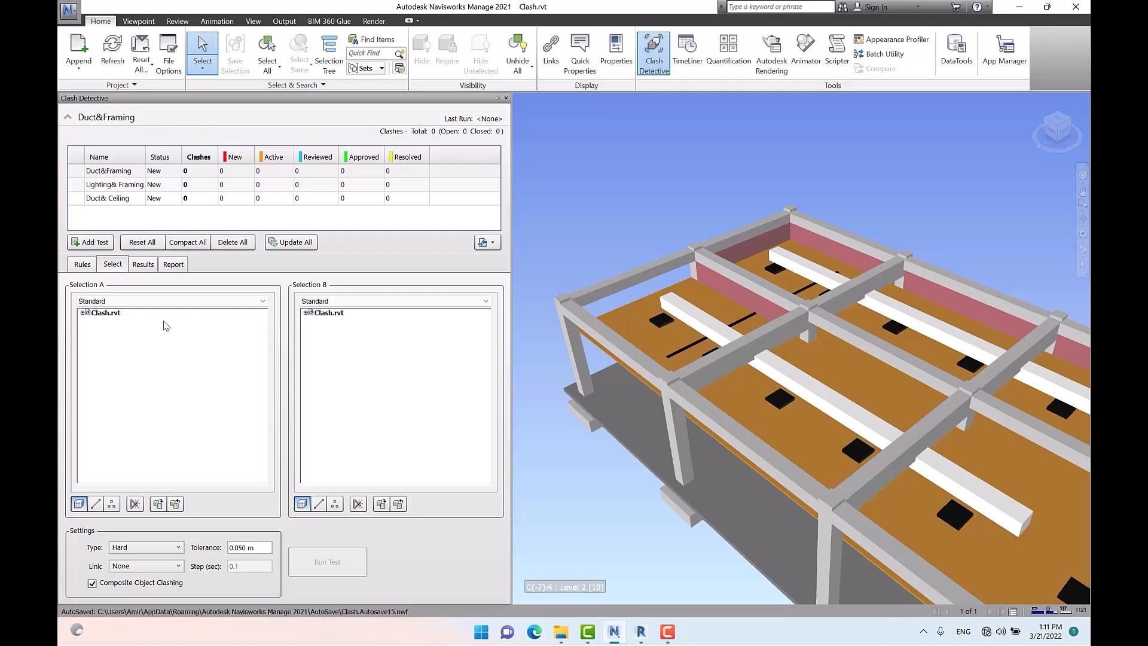
Step: Rename the third clash test as Pipe& Ceiling
left_click(105, 199)
right_click(100, 203)
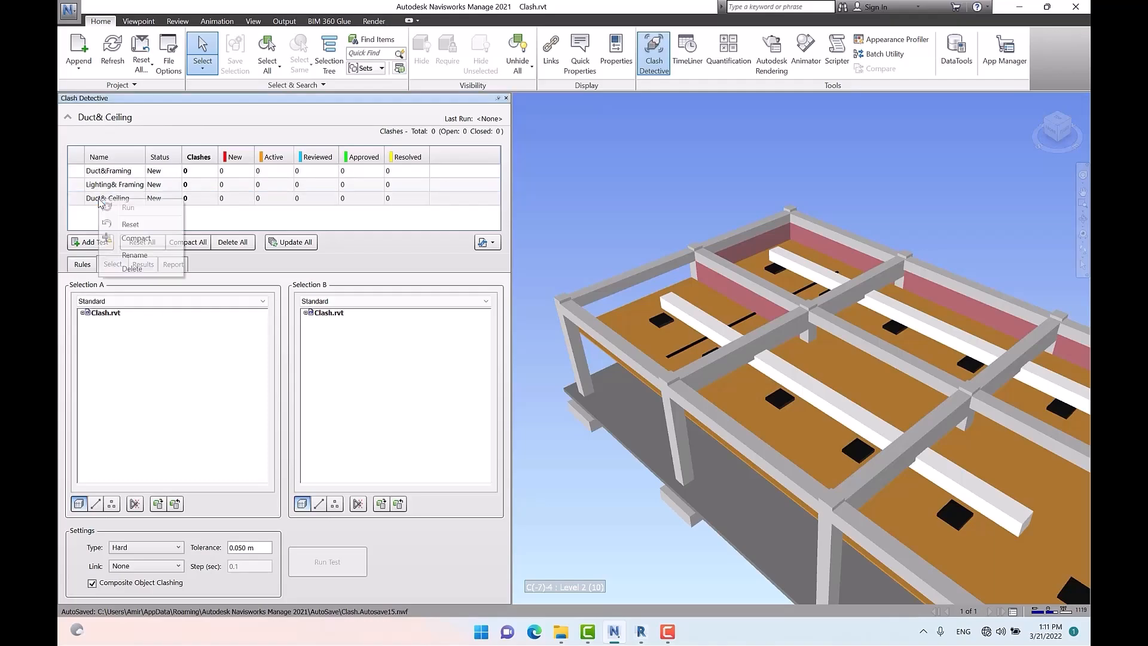
left_click(147, 257)
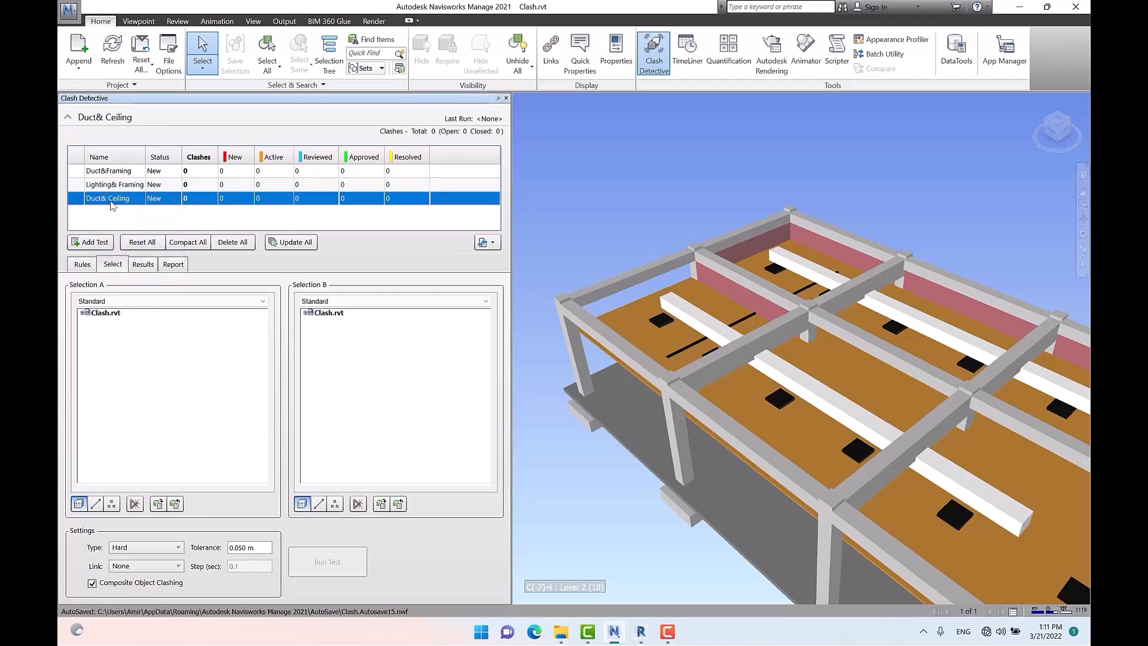
left_click(101, 199)
left_click_drag(101, 199, 79, 202)
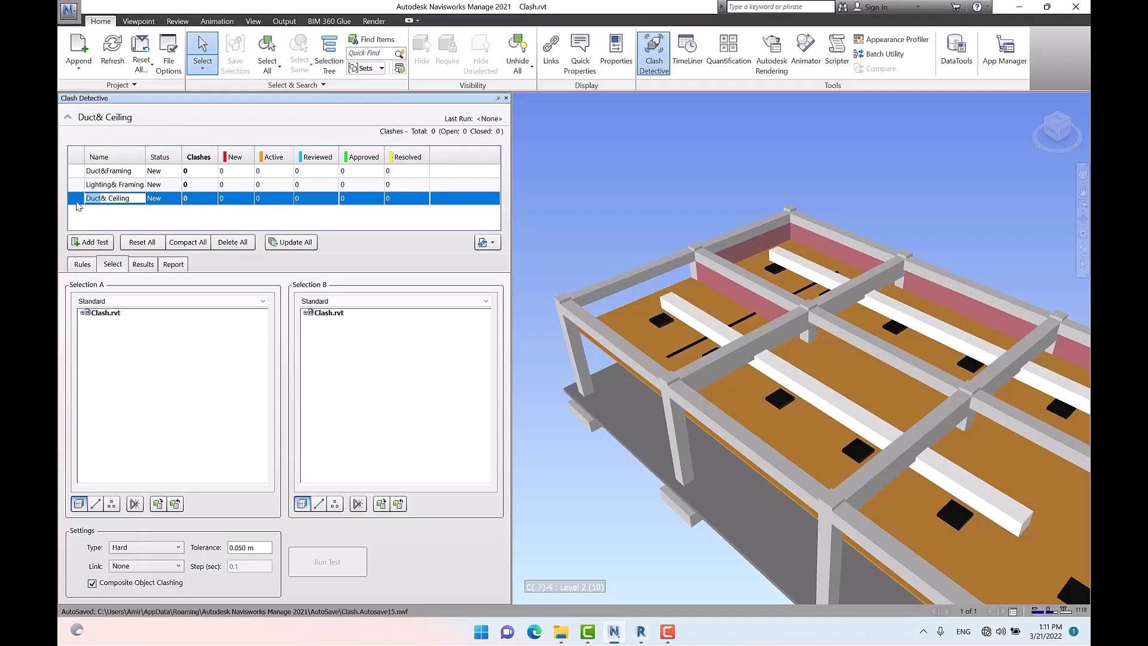
type("Pipe")
key("Return")
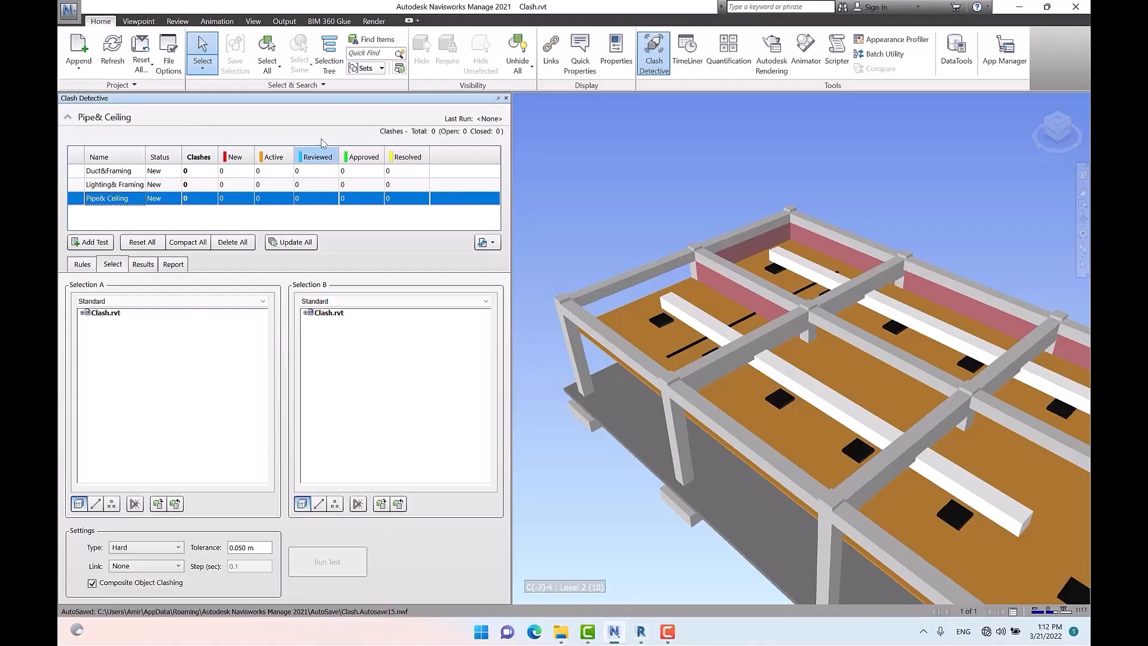
Step: Open Find Items, move its window clear of the test list, and set up a search condition of Element, Category, =
left_click(379, 45)
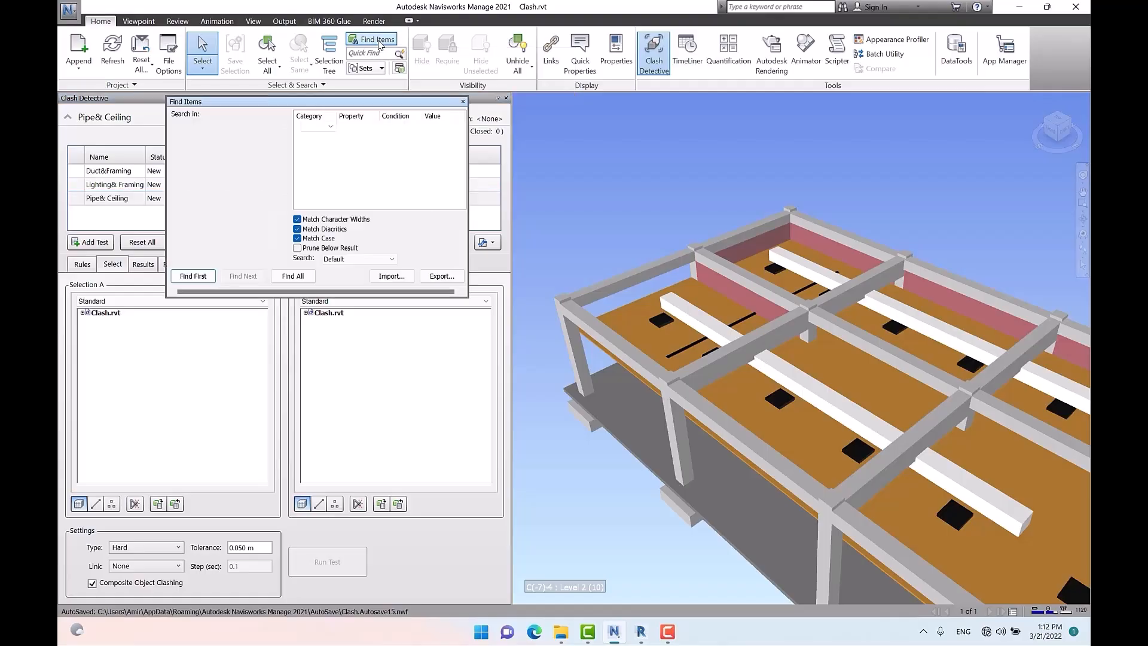
left_click_drag(353, 106, 524, 176)
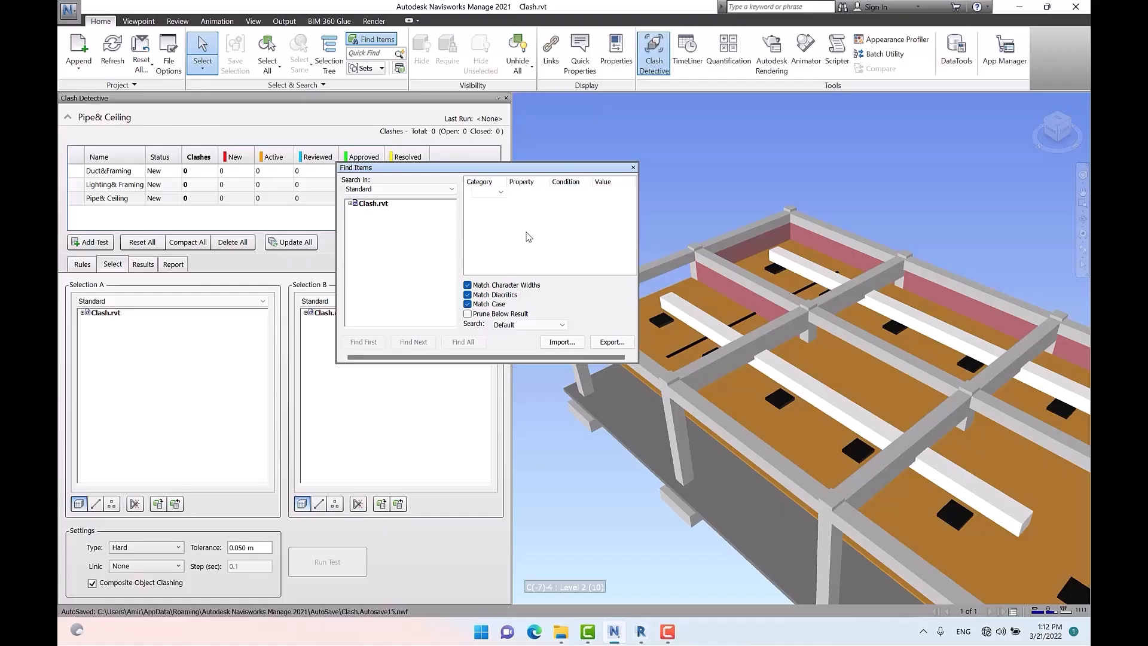
left_click(496, 193)
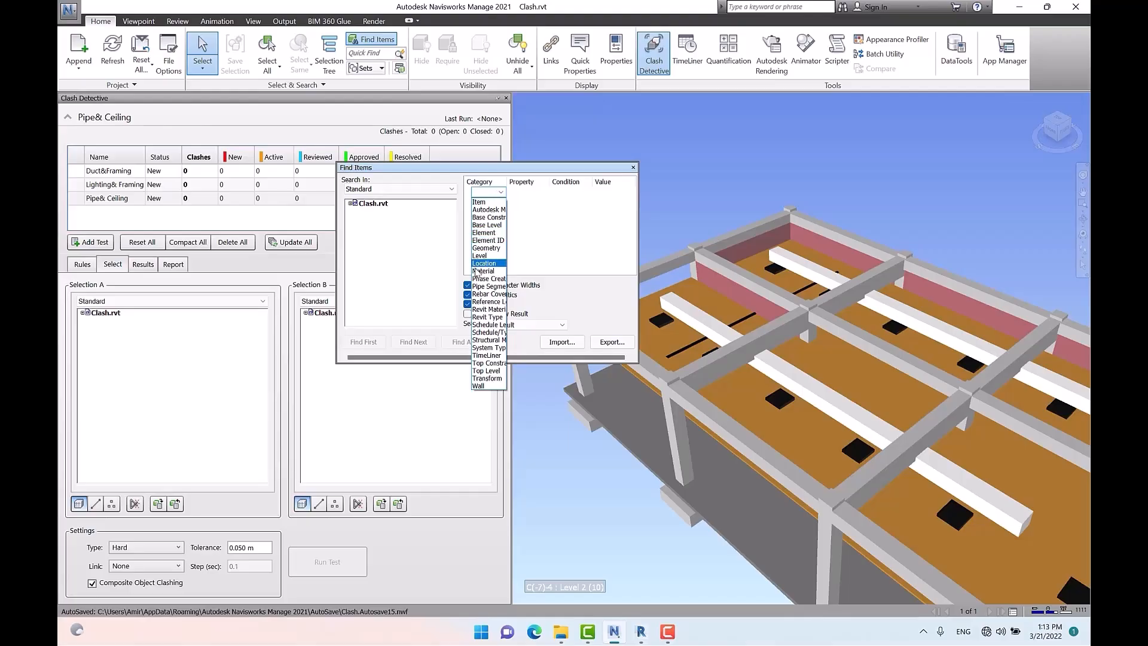
left_click(497, 234)
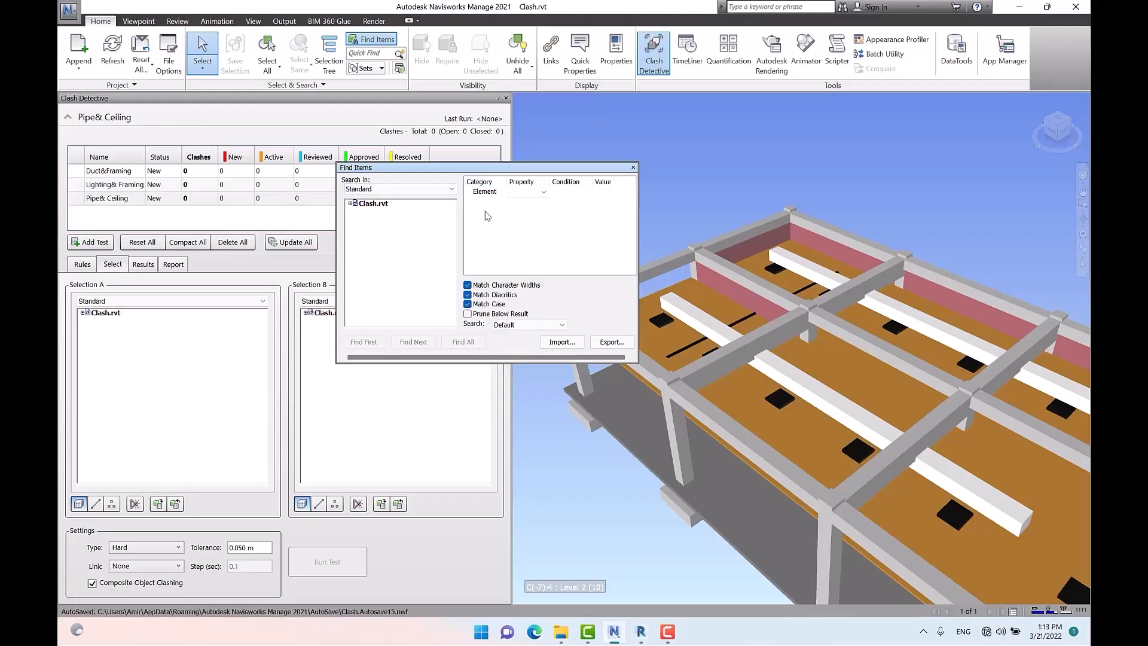
left_click(544, 192)
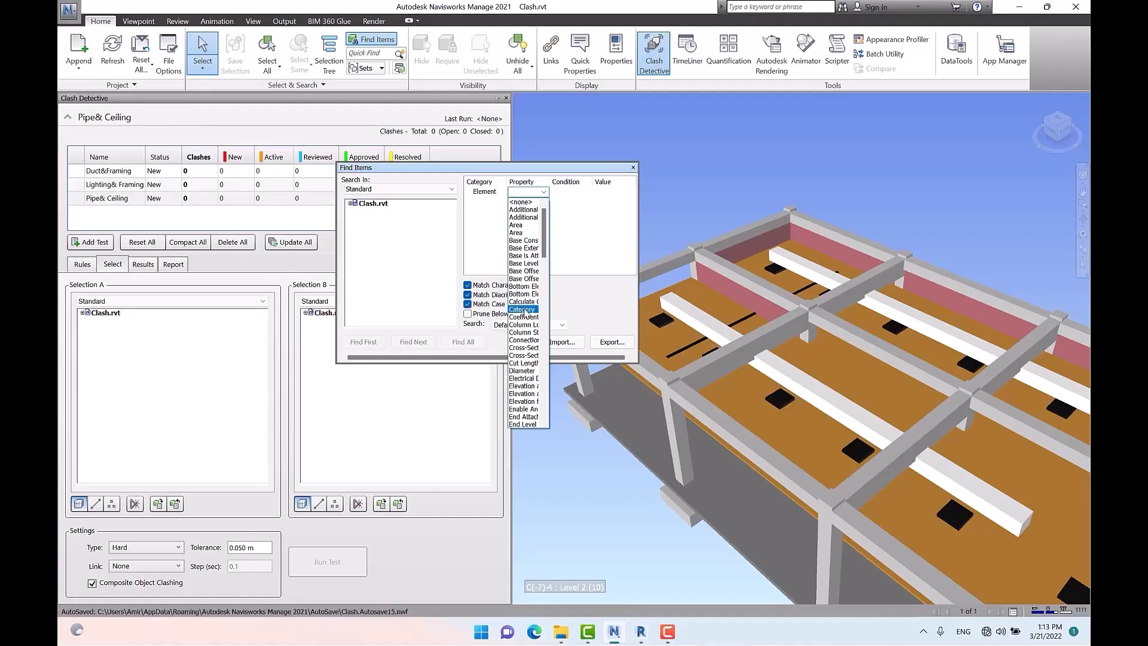
left_click(524, 310)
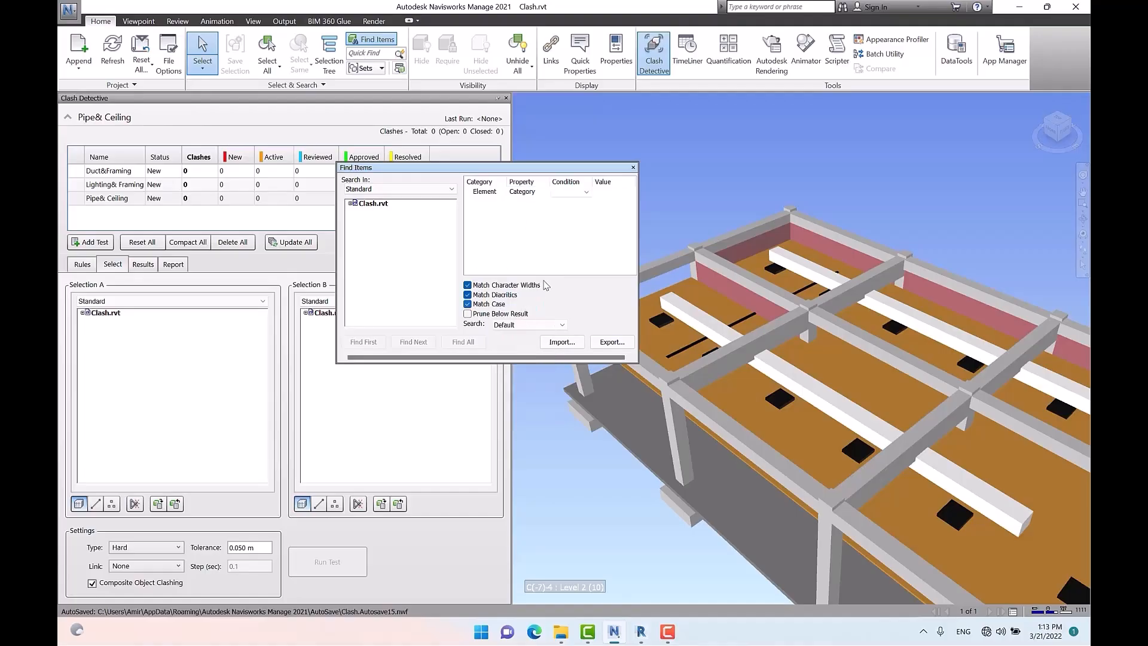
left_click(587, 191)
left_click(574, 202)
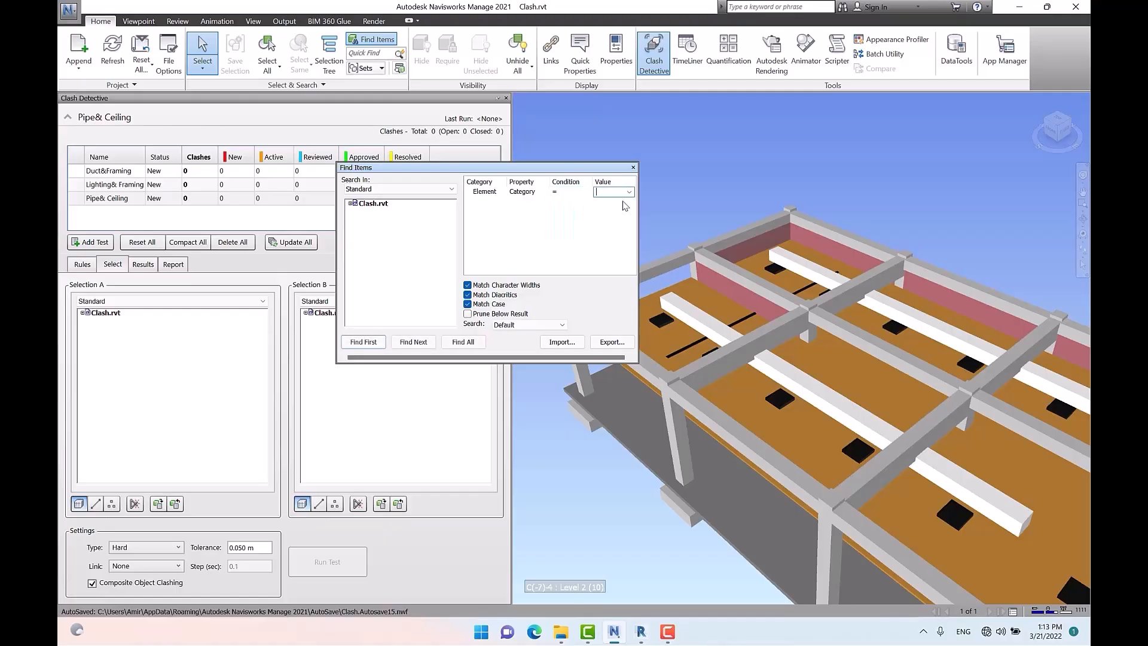
Step: Widen the Find Items window and its Value column so that the full category names fit
left_click(629, 192)
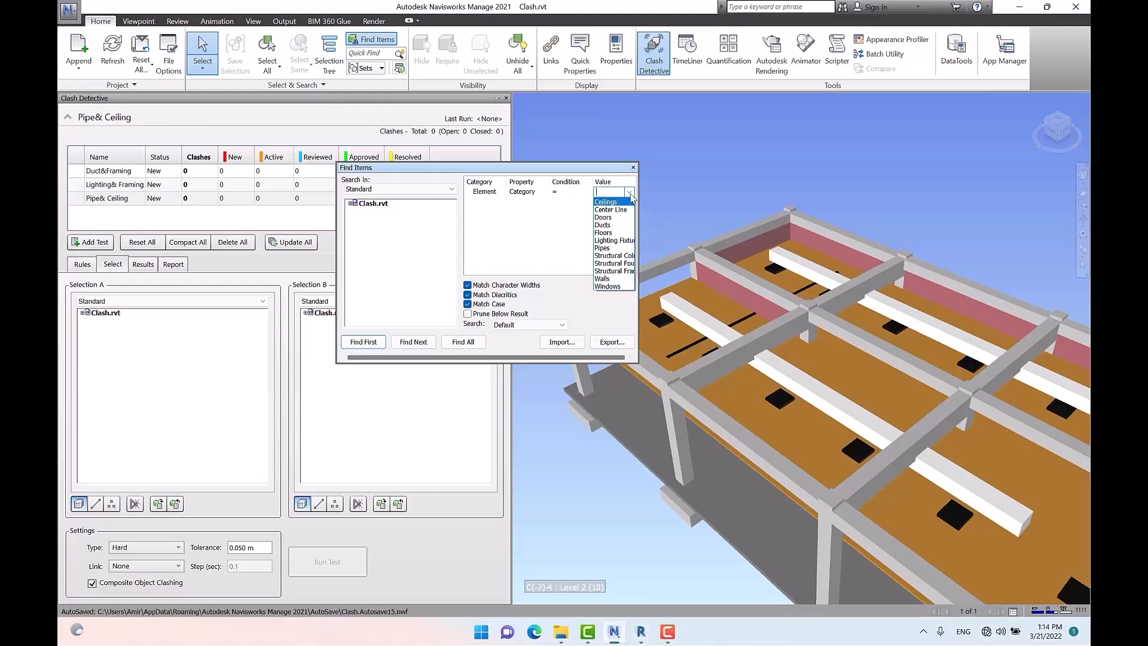
left_click(605, 170)
left_click_drag(639, 186, 770, 186)
left_click(685, 193)
left_click(694, 192)
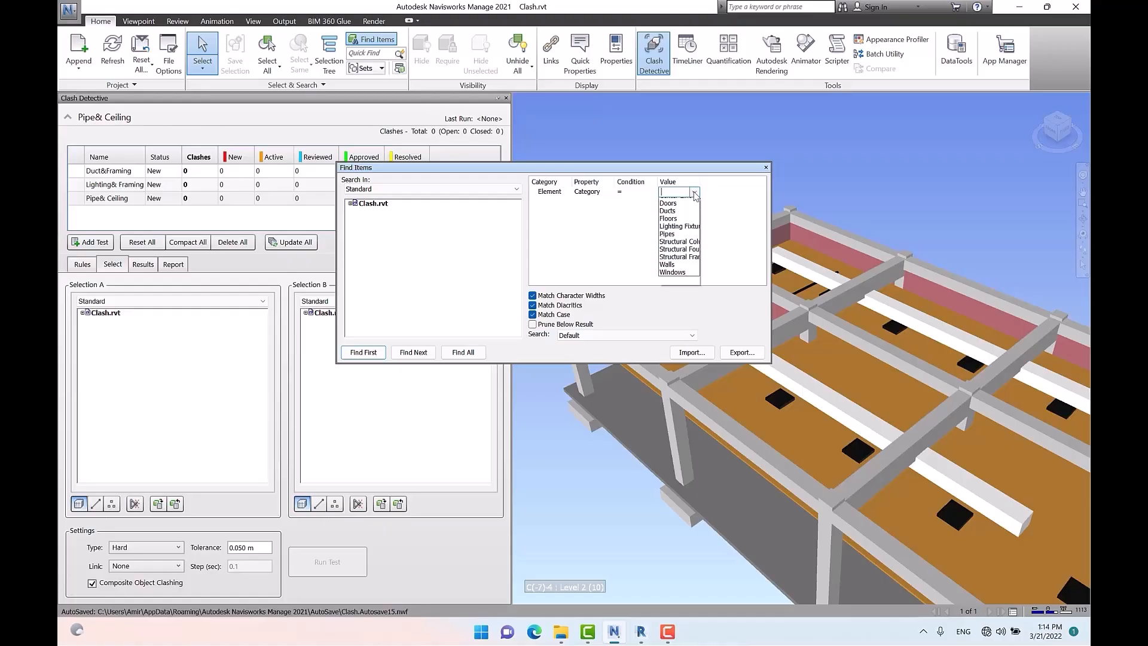
left_click(705, 181)
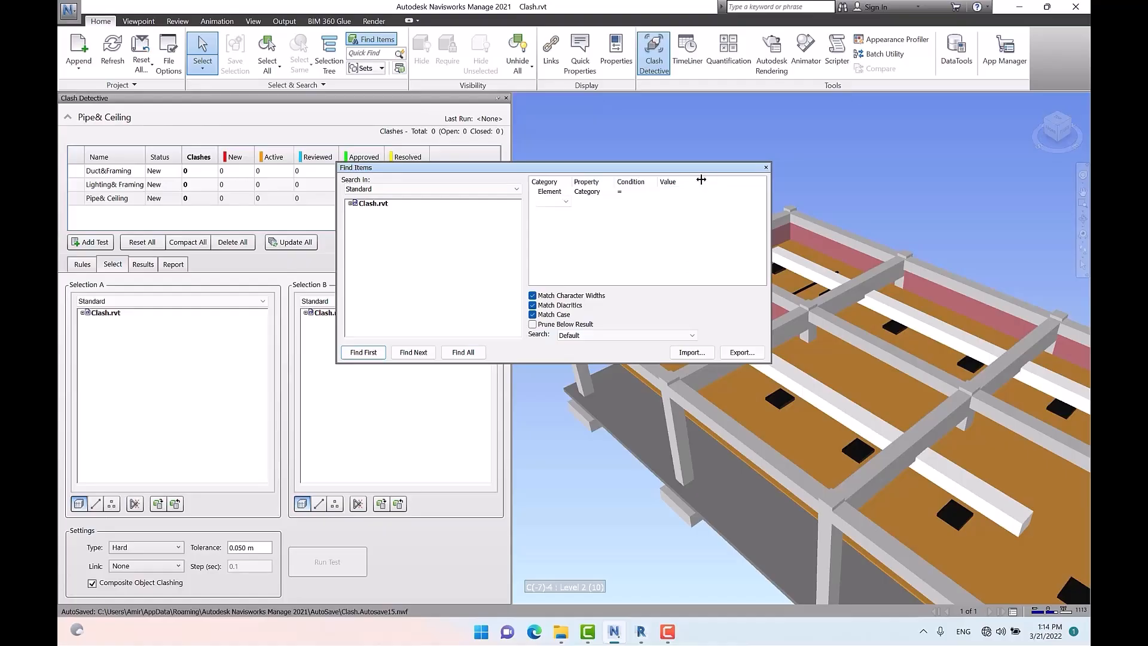
left_click_drag(701, 180, 745, 185)
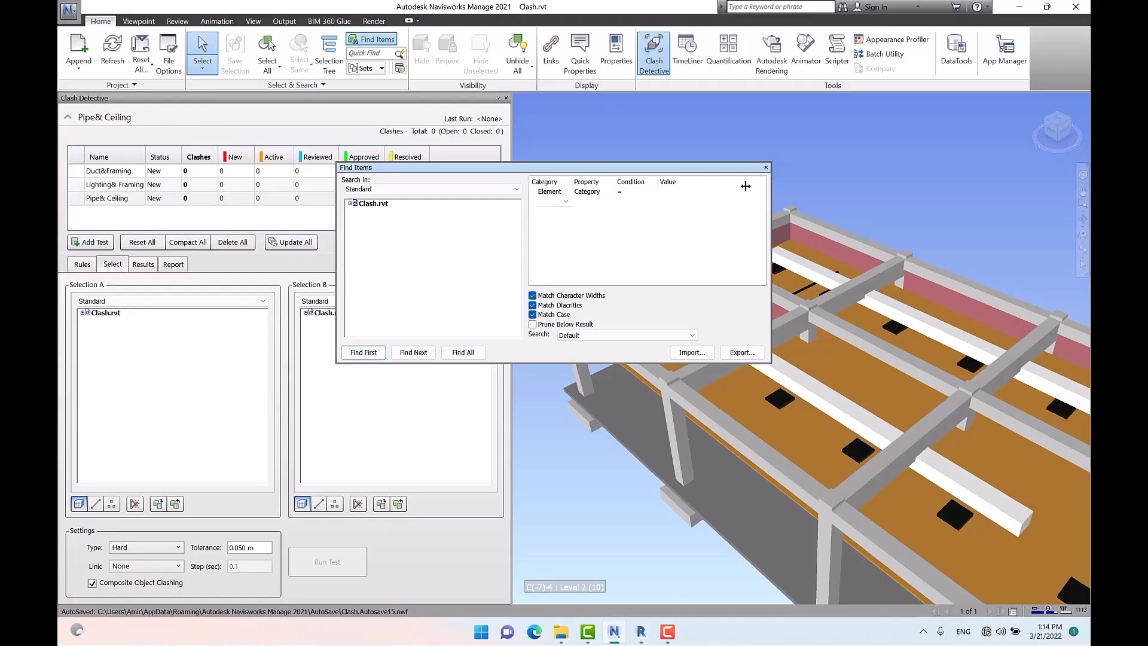
Step: Set the search condition's value to Structural Framing and find all matching elements
left_click(696, 191)
left_click(739, 192)
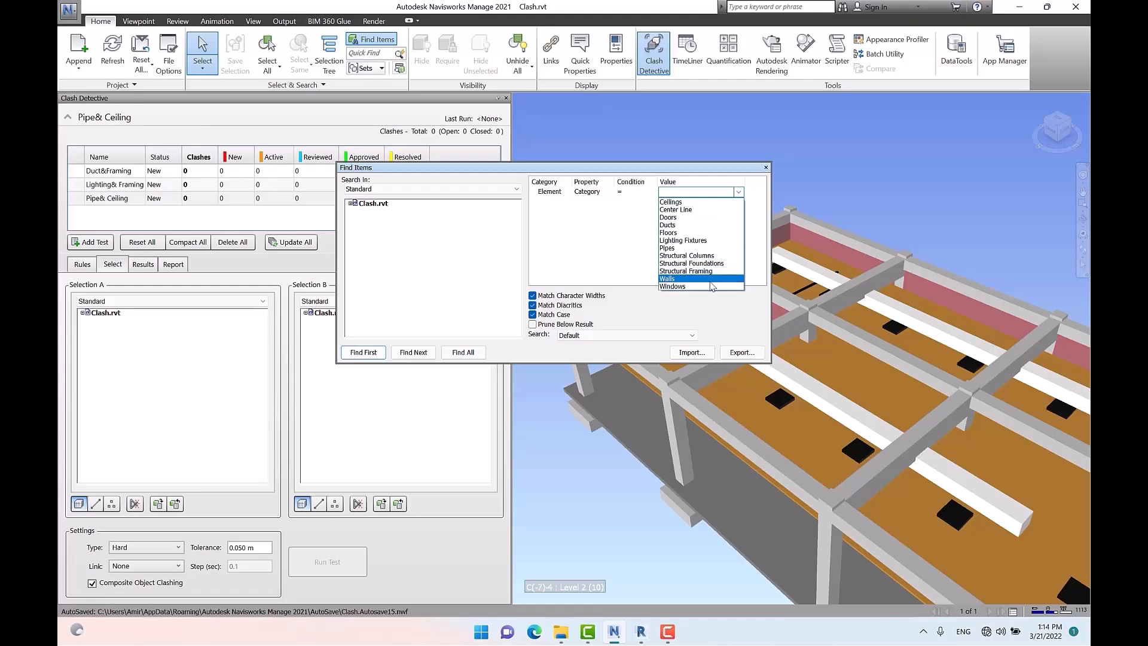
left_click(713, 271)
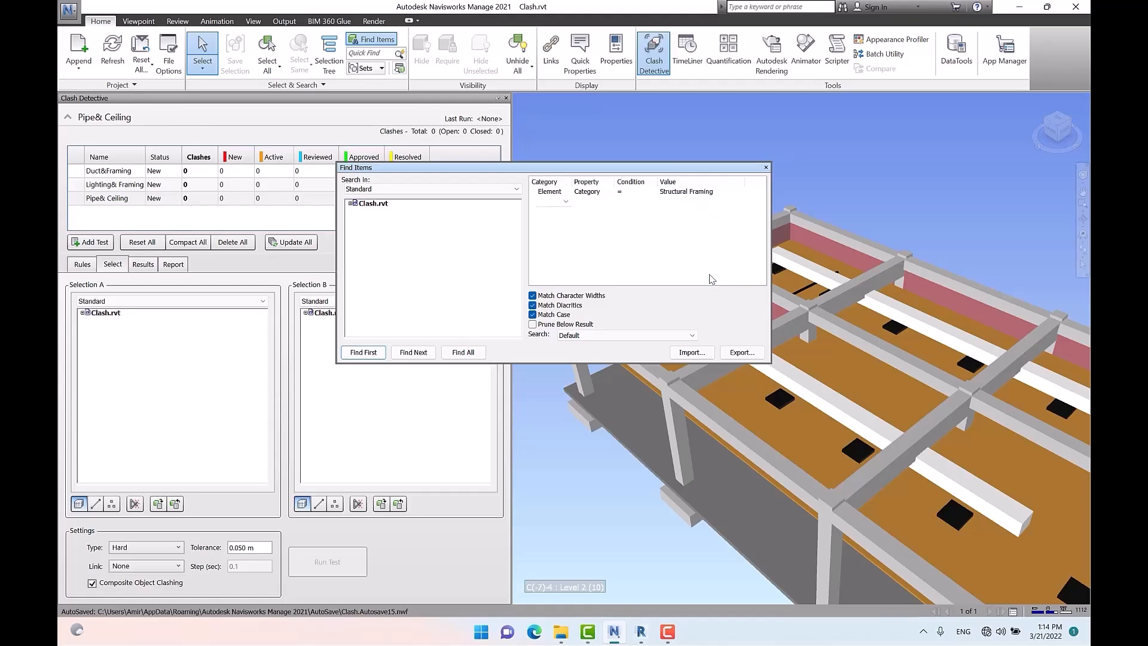
left_click(465, 352)
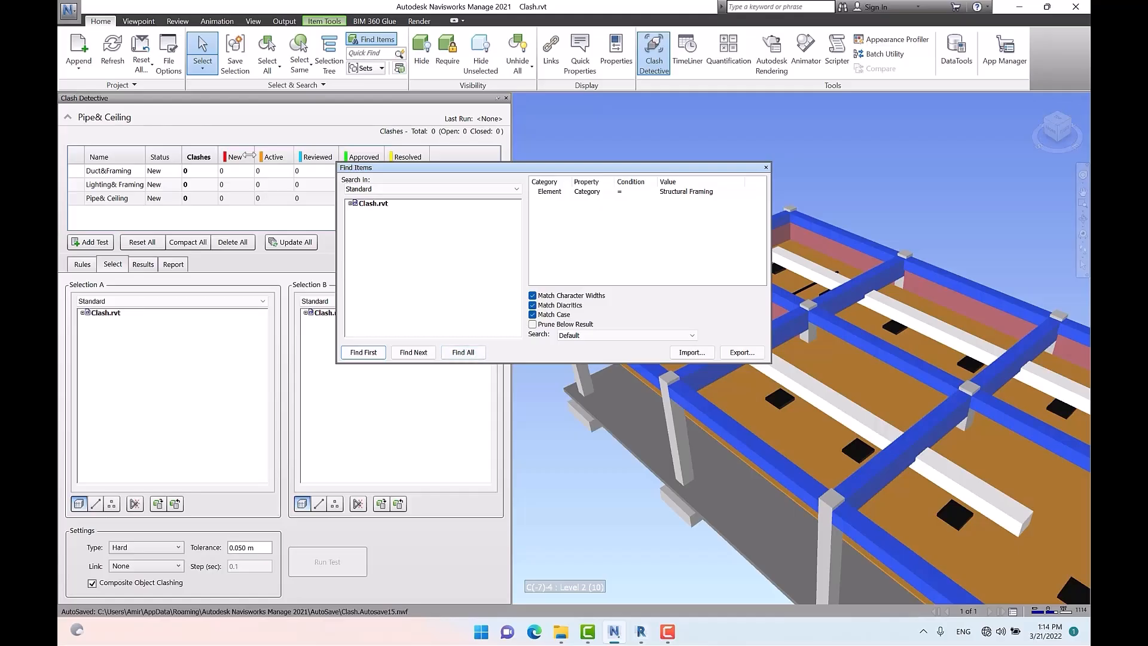
Step: Save the found framing elements as a selection set named Structural Framing
left_click(235, 60)
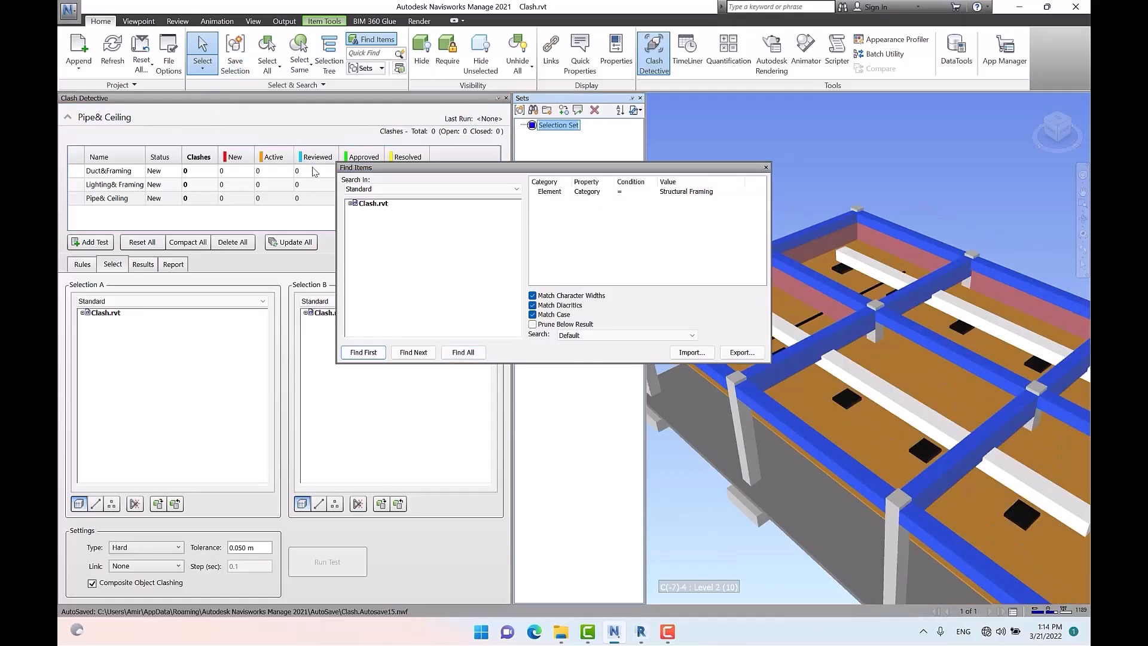
left_click(718, 192)
key("ctrl+c")
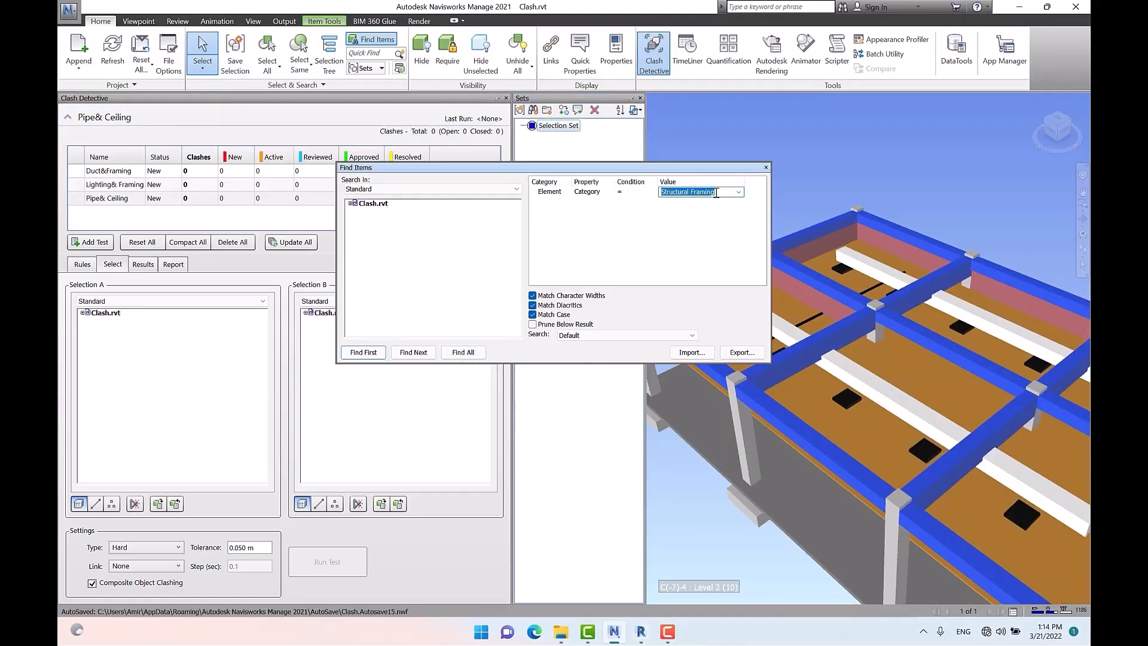
right_click(563, 126)
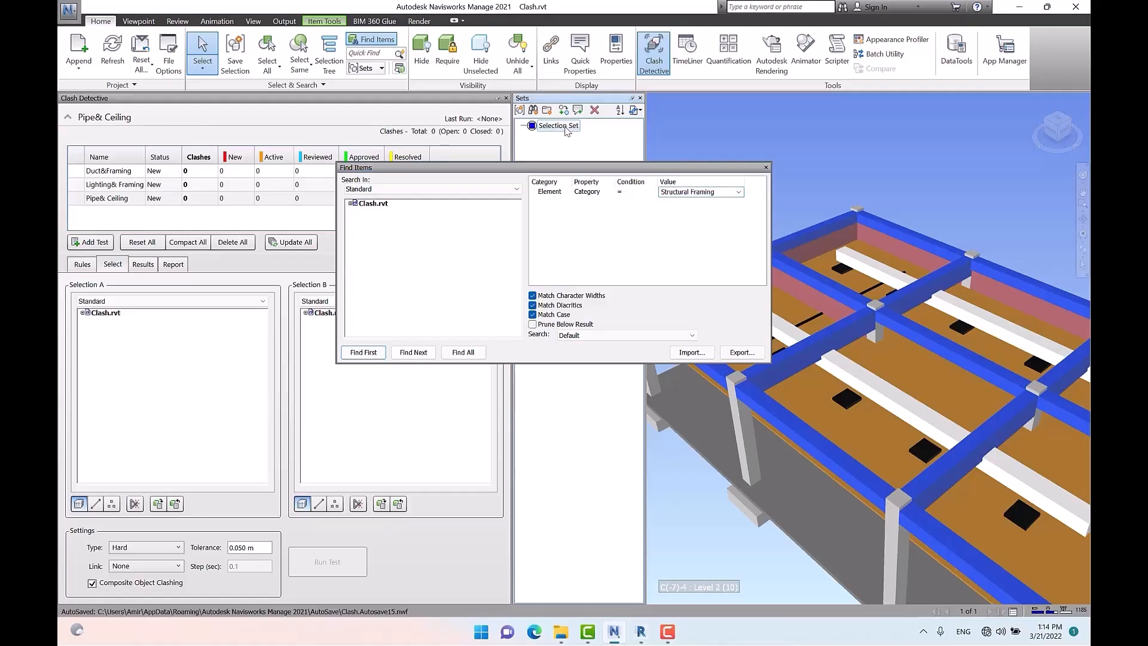
left_click(616, 176)
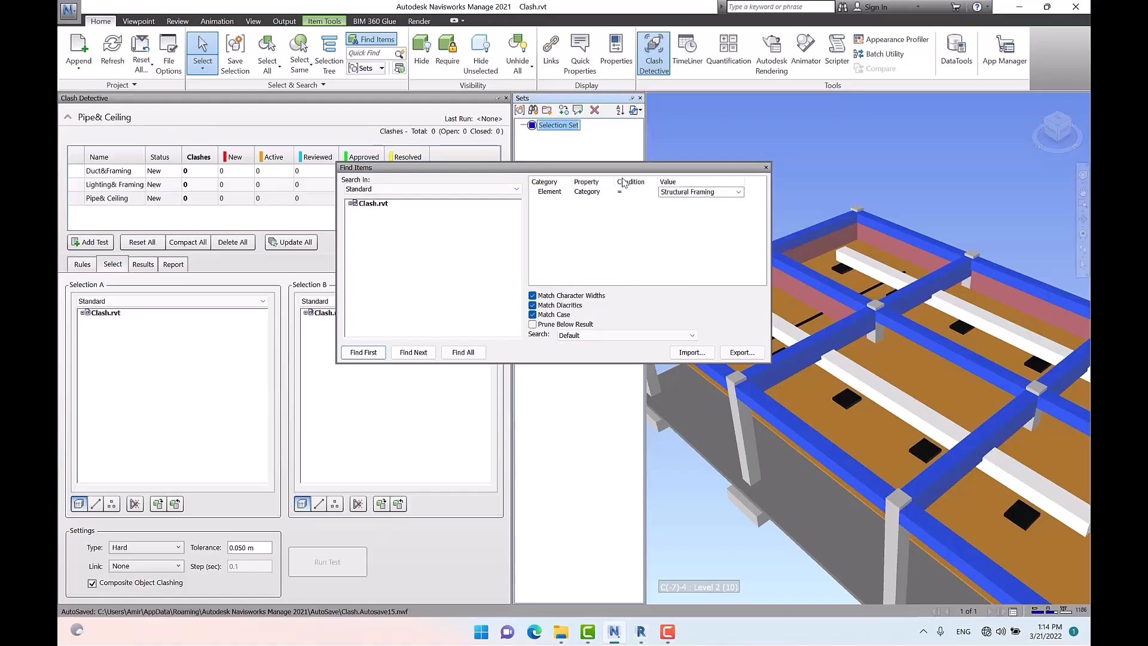
key("ctrl+v")
key("Return")
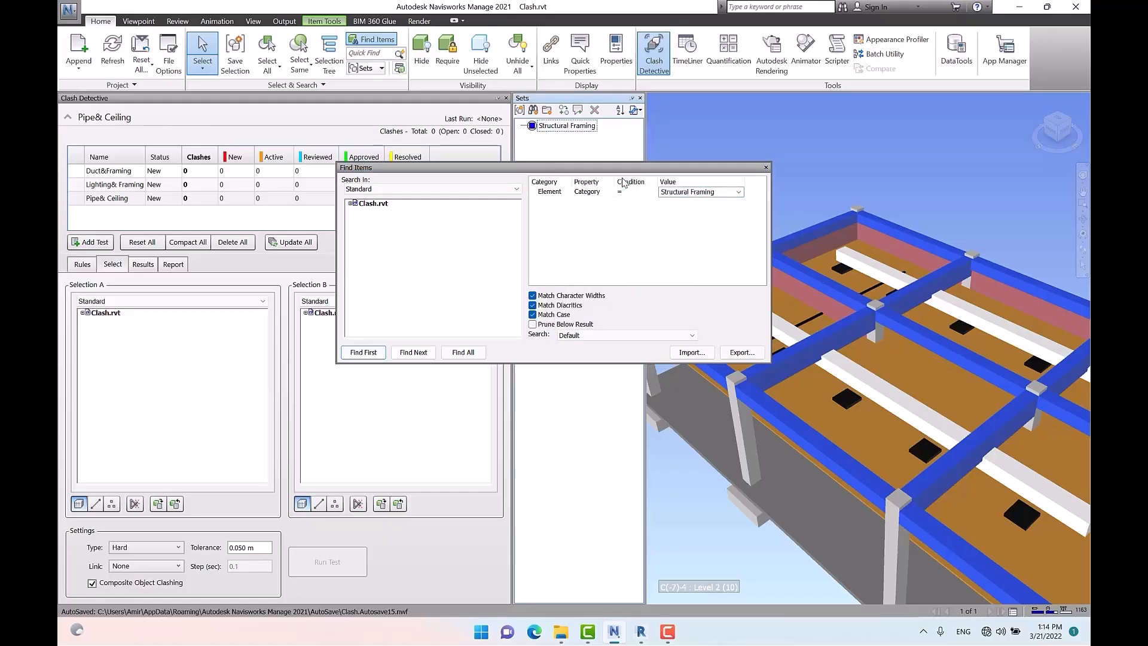
Step: Find all elements of the category Ducts and save them as a selection set named Ducts
left_click(742, 193)
left_click(741, 192)
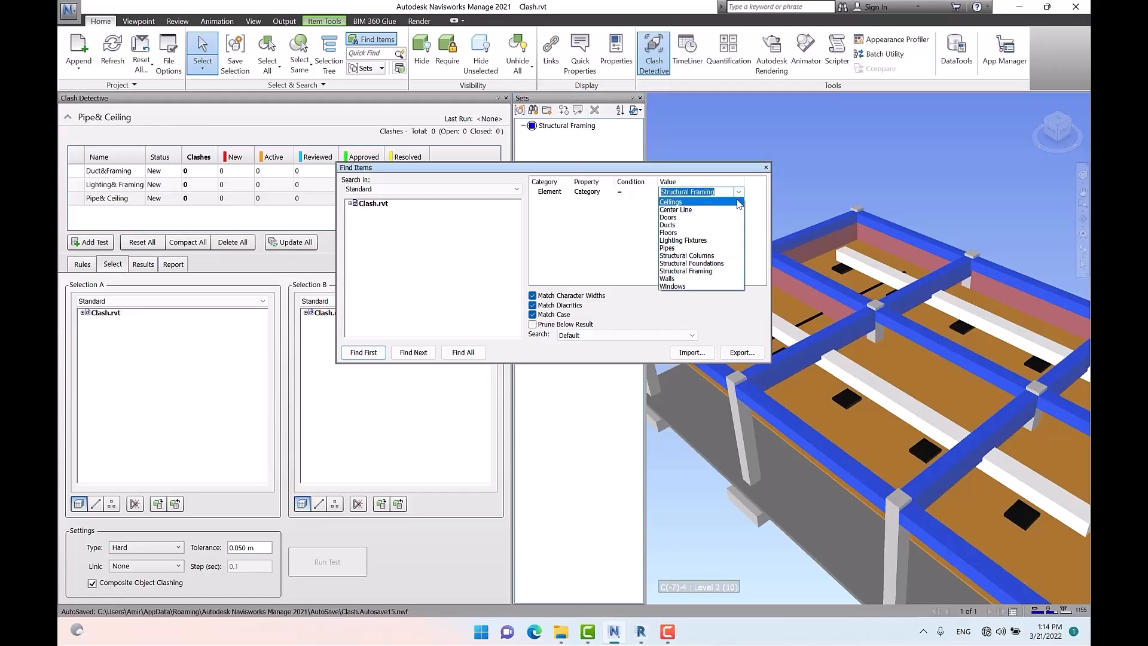
left_click(710, 225)
left_click(697, 194)
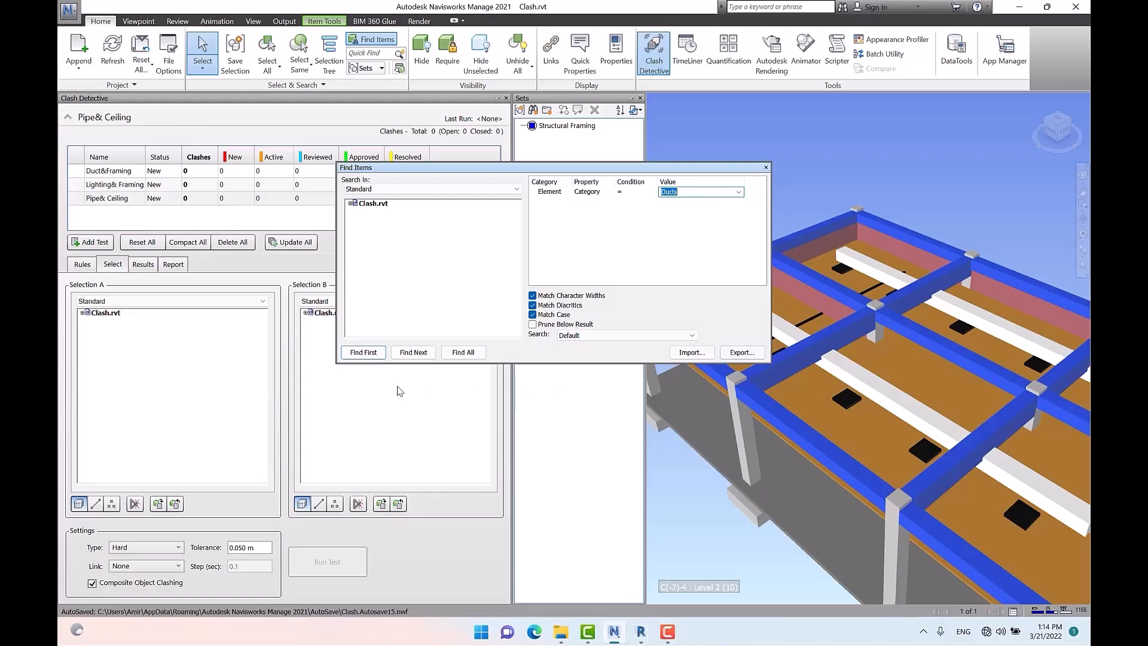
left_click(464, 353)
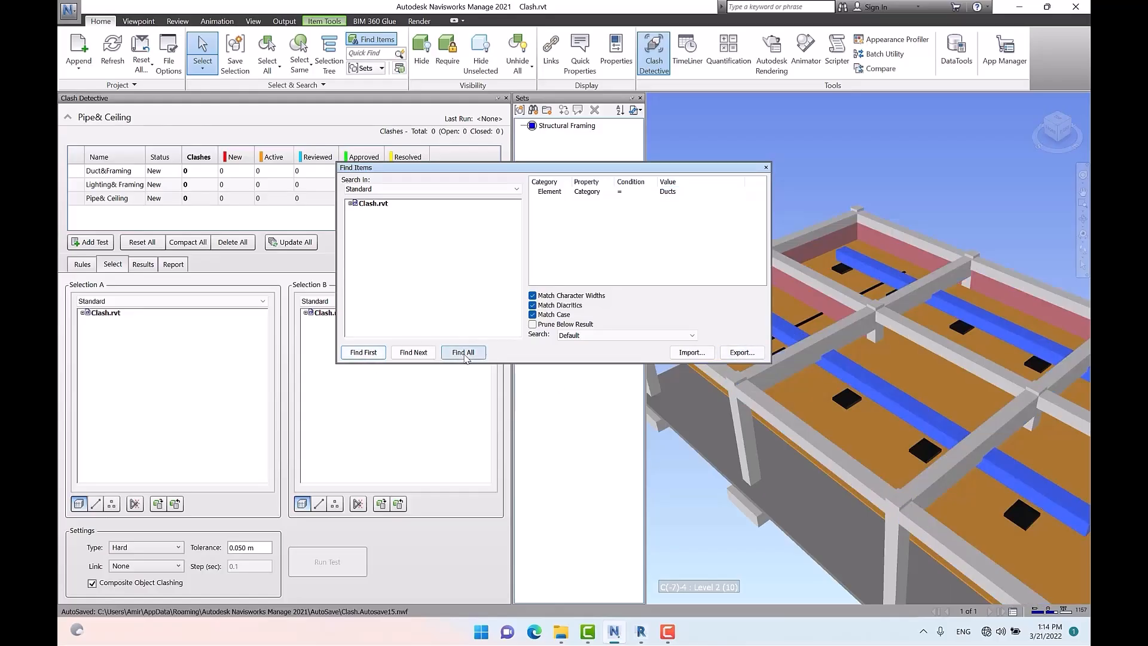
left_click(240, 55)
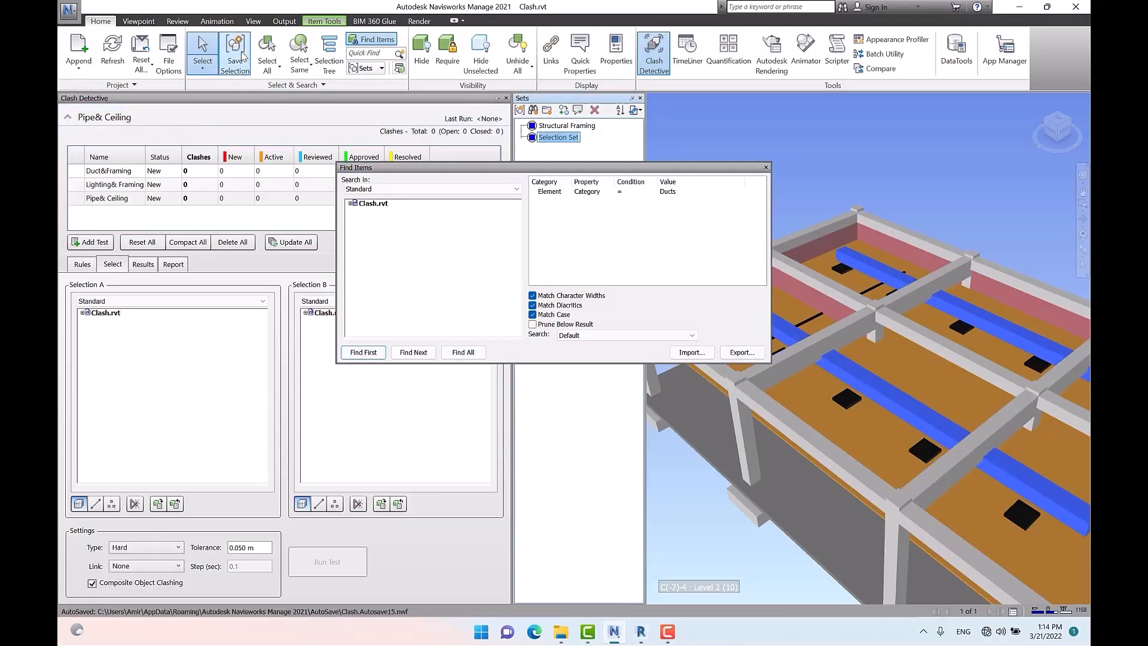
type("Ducts")
key("Return")
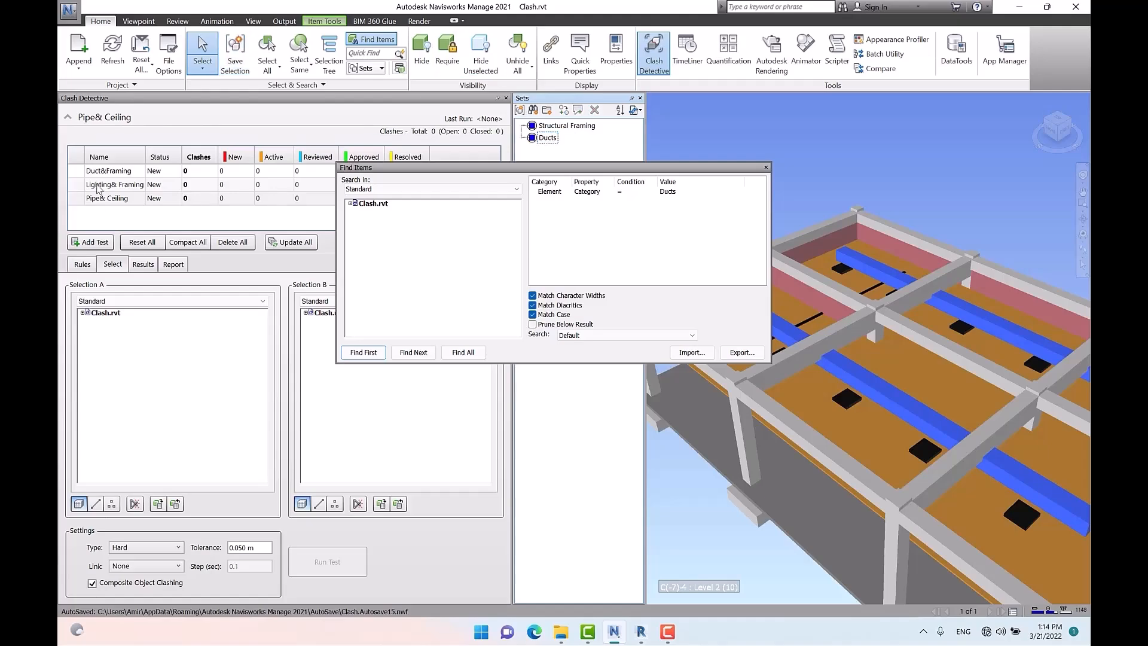
Step: Find all elements of the category Lighting Fixtures and save them as a selection set named Lighting Fixtures
left_click(741, 197)
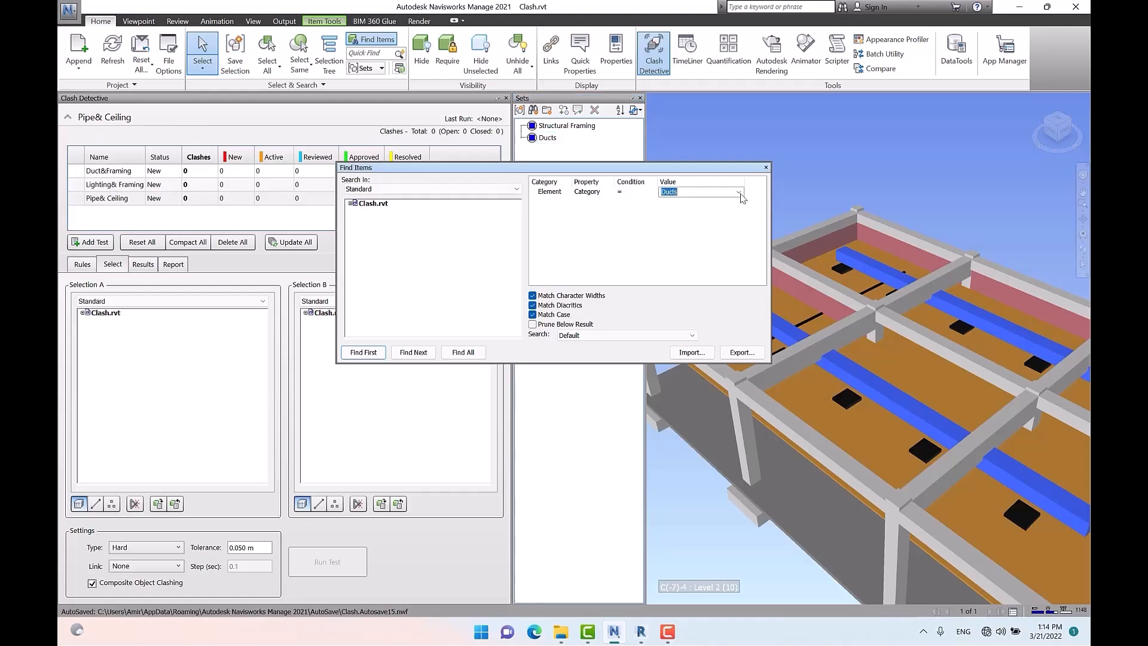
left_click(739, 193)
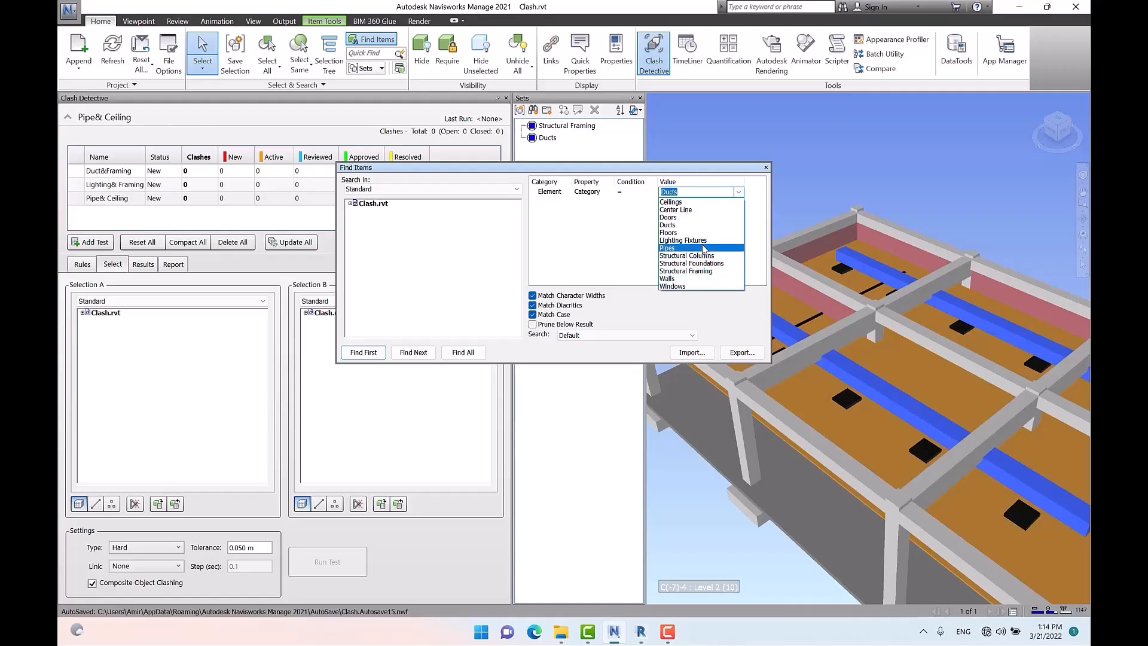
left_click(706, 243)
left_click(716, 192)
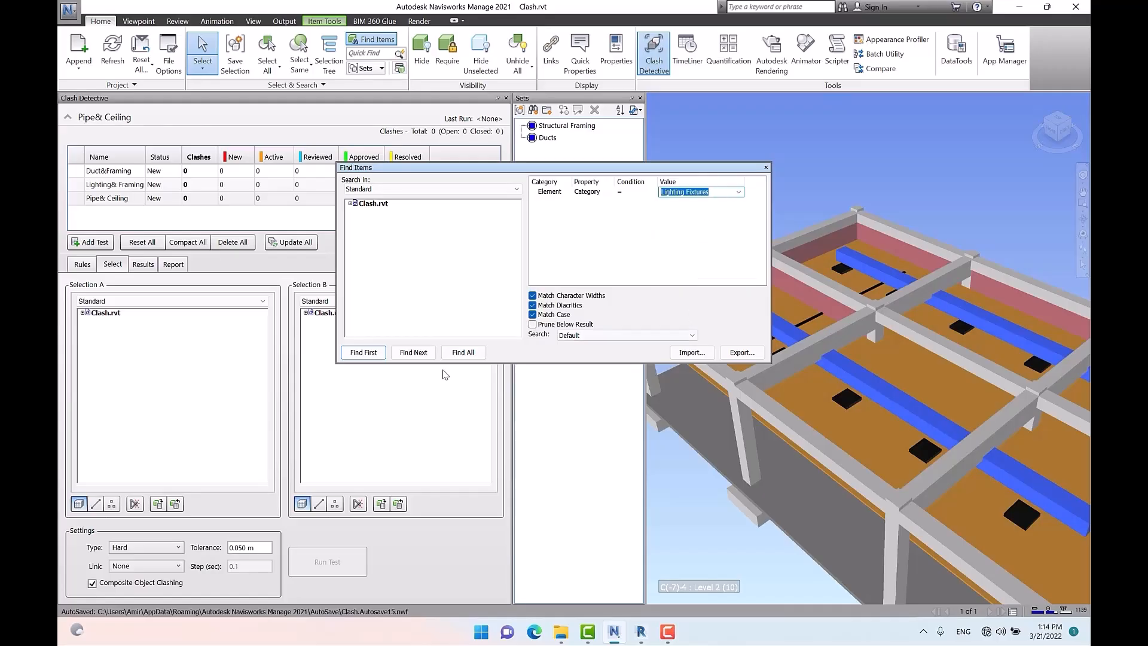
left_click(476, 354)
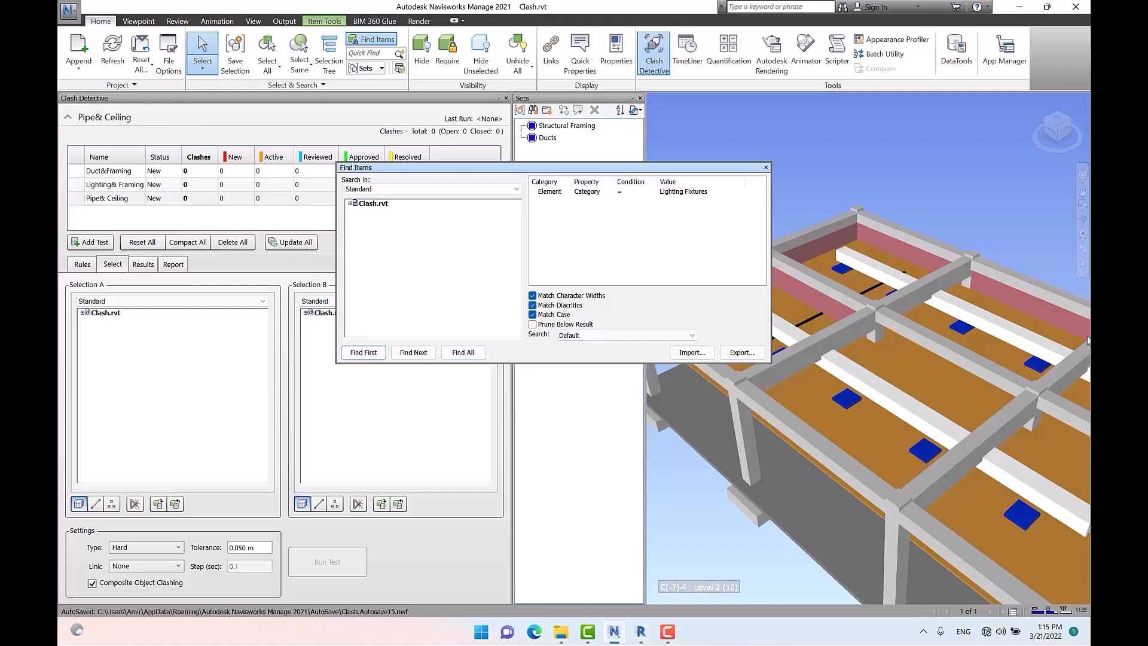
left_click(235, 60)
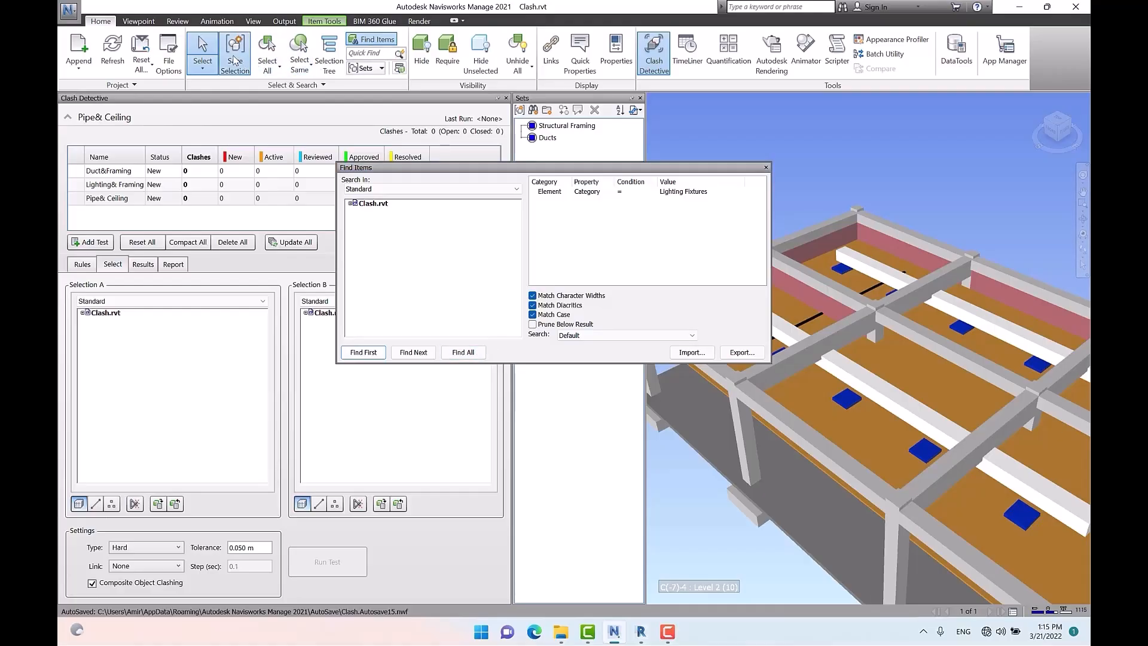
type("Lighting Fixtures")
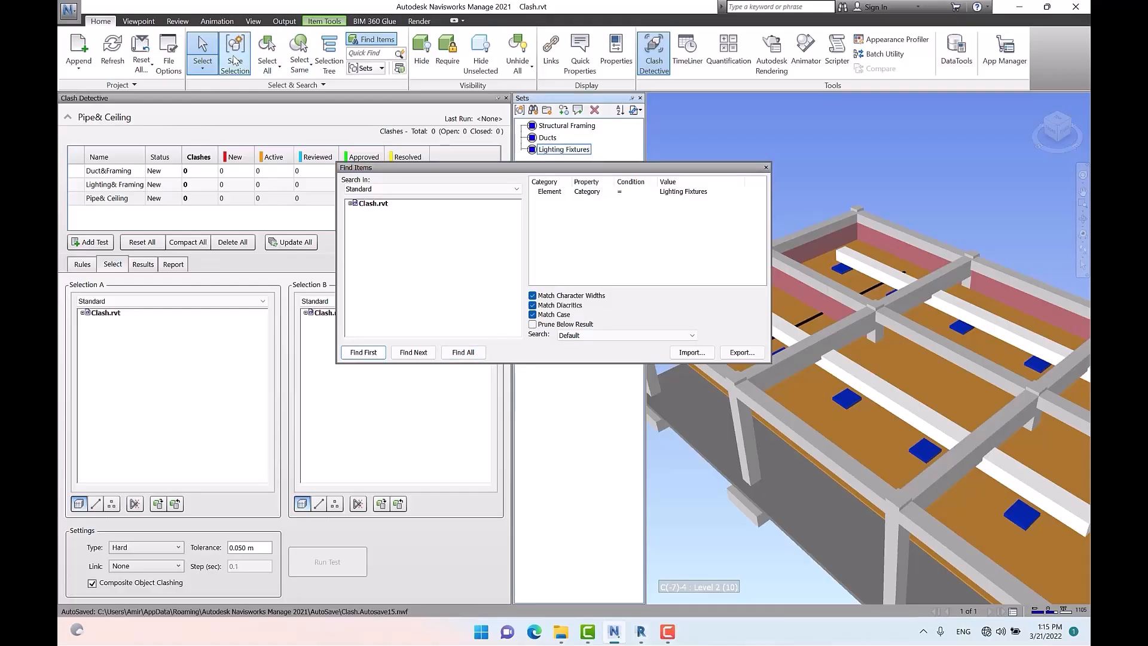
key("Return")
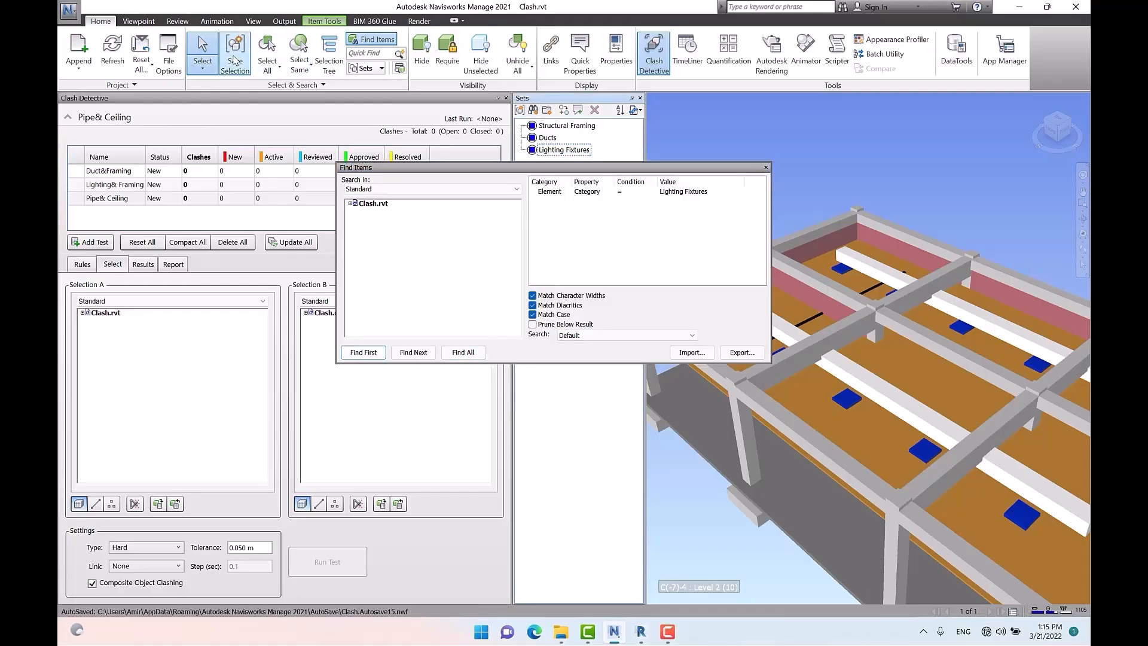
Step: Set the search value to Ceilings and save the current selection as a set named Ceilings
left_click(718, 191)
left_click(739, 192)
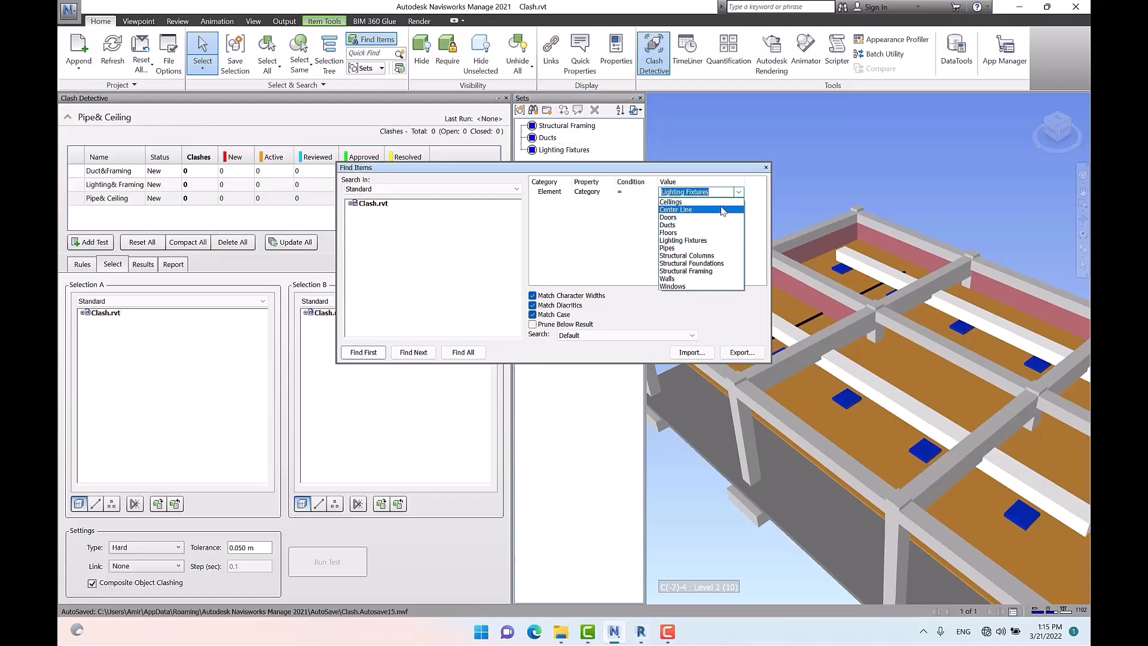
left_click(712, 202)
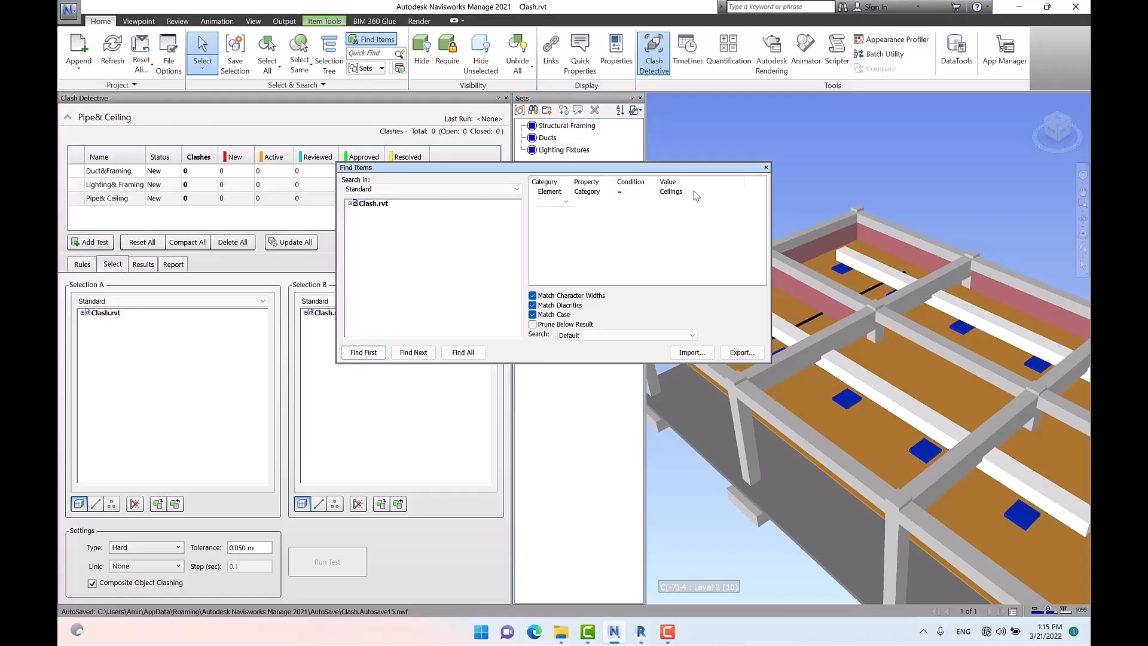
left_click(696, 192)
left_click(235, 55)
type("Ceilings")
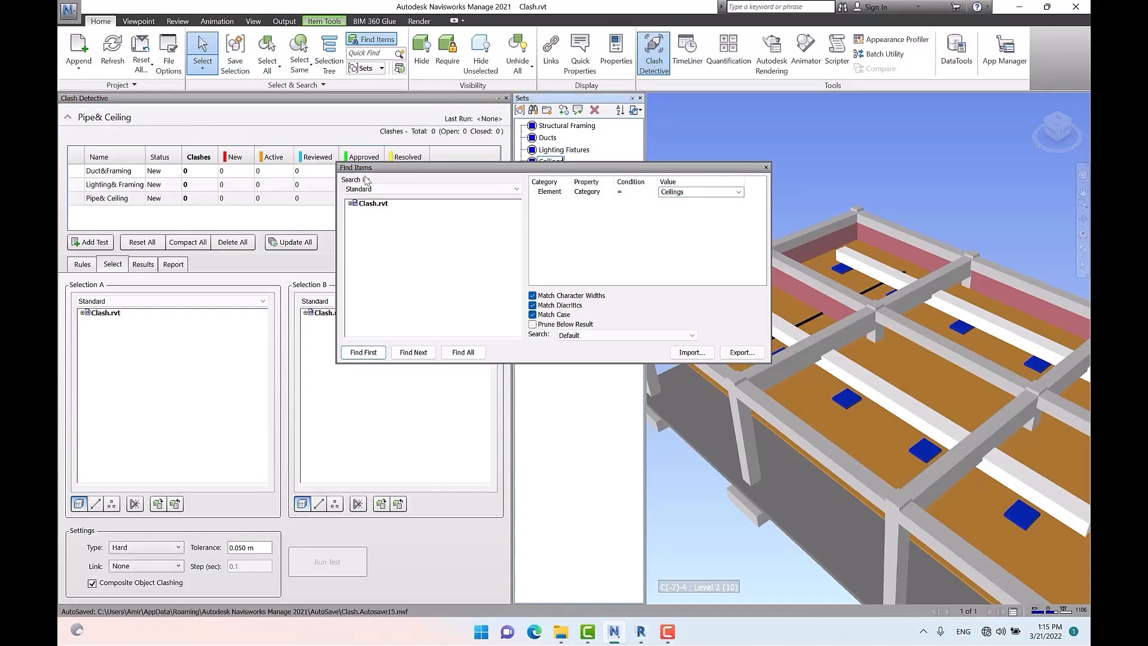
key("Return")
Step: Close the Find Items and Sets windows, clear the selection, and bring the whole building into view
left_click(766, 168)
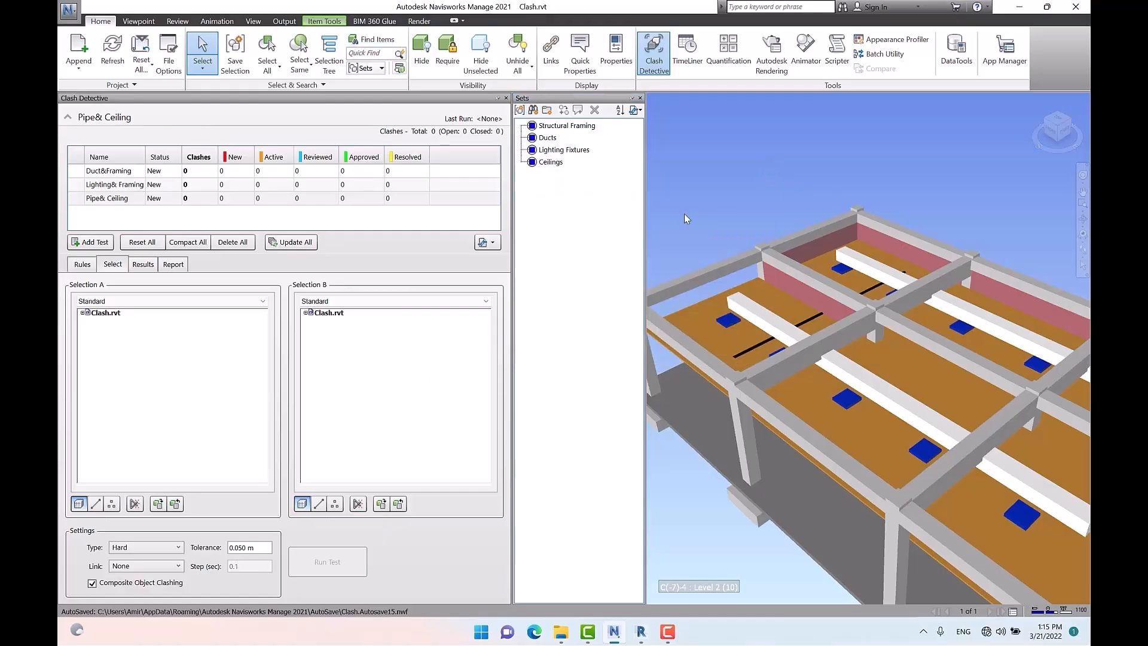
left_click(640, 98)
left_click(670, 181)
scroll(640, 181, "down", 4)
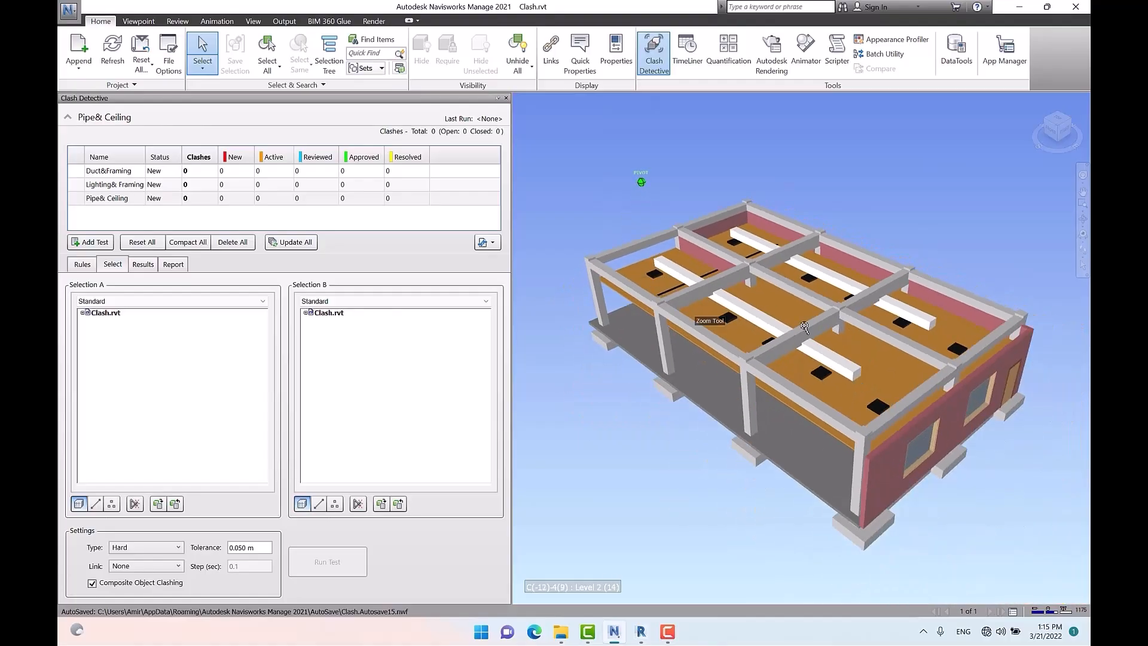
mouse_move(709, 296)
middle_mouse_down("shift")
mouse_move(866, 324)
mouse_move(871, 335)
mouse_move(822, 362)
middle_mouse_up("shift")
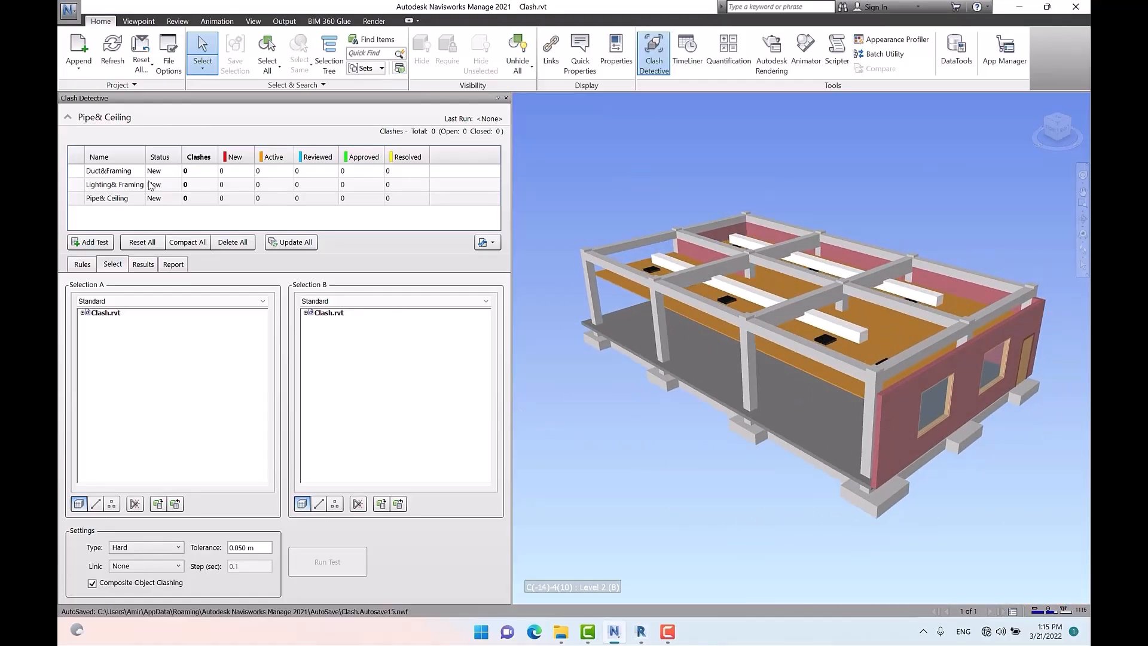
Step: In the Duct&Framing test, list both selections by Sets, choosing Ducts for Selection A and Structural Framing for Selection B
left_click(112, 172)
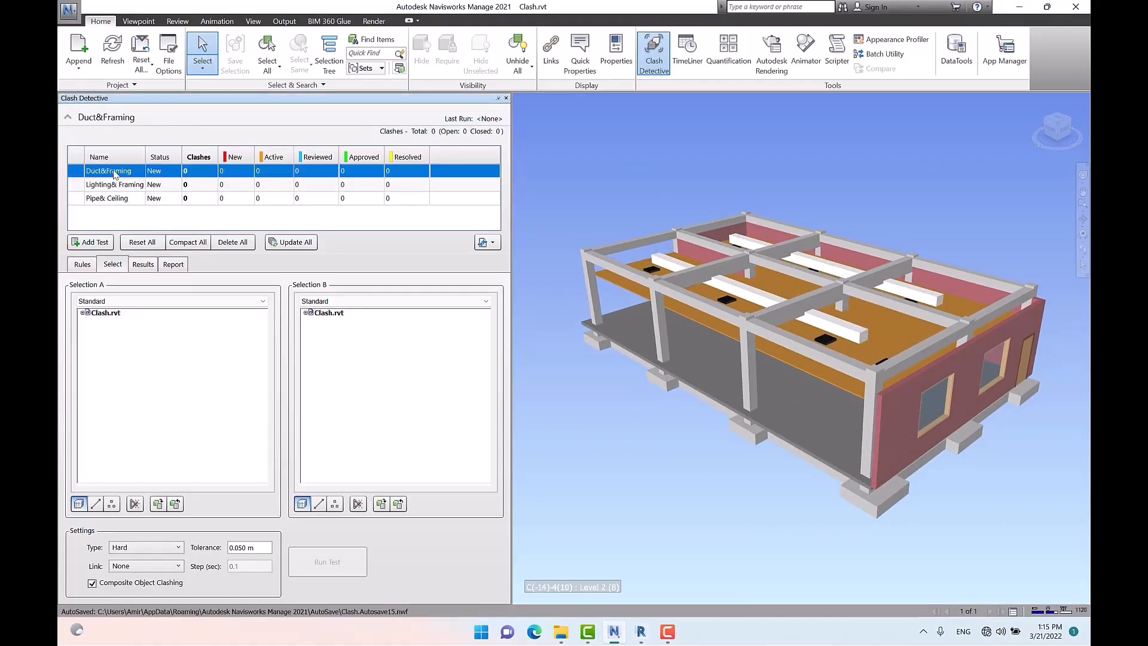
left_click(123, 302)
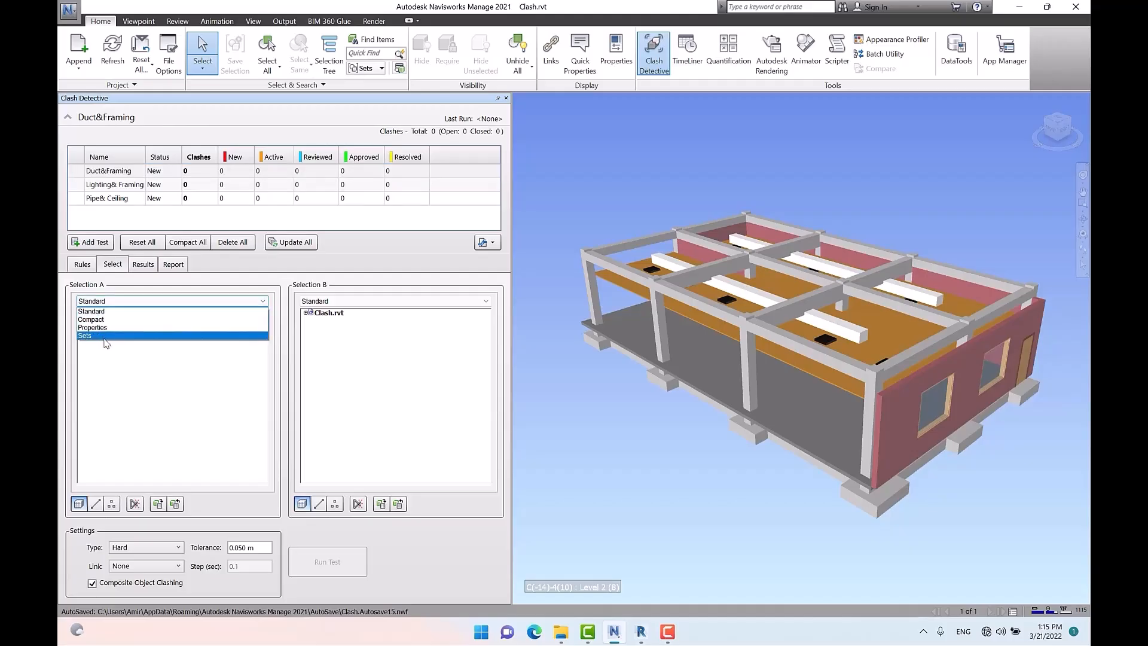
left_click(105, 337)
left_click(354, 302)
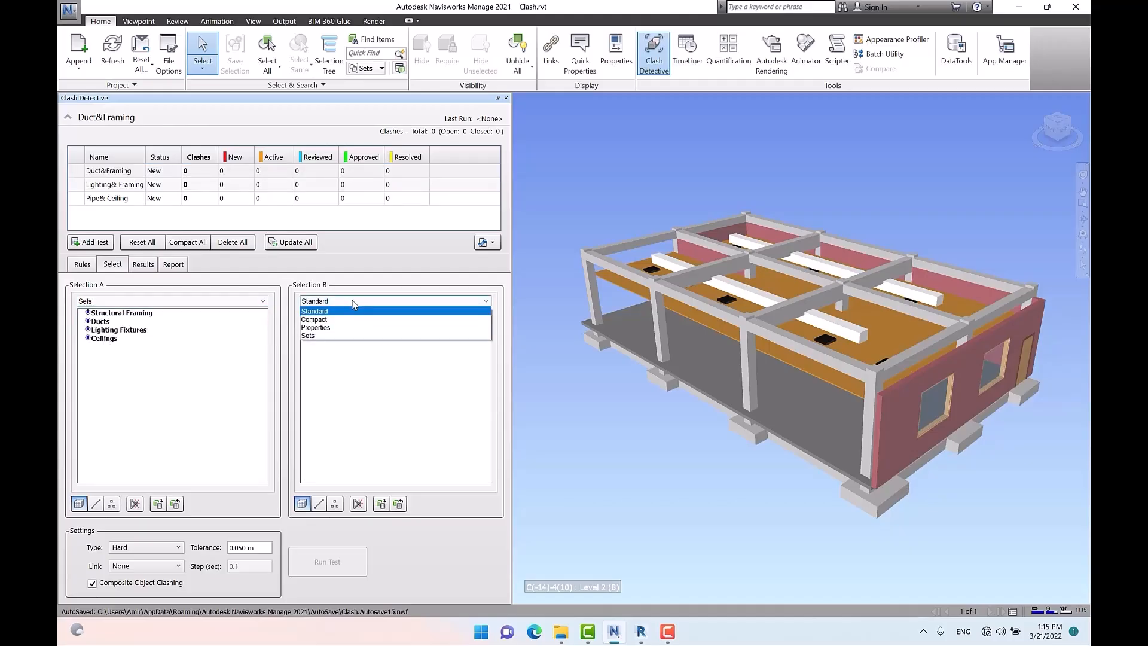
left_click(333, 337)
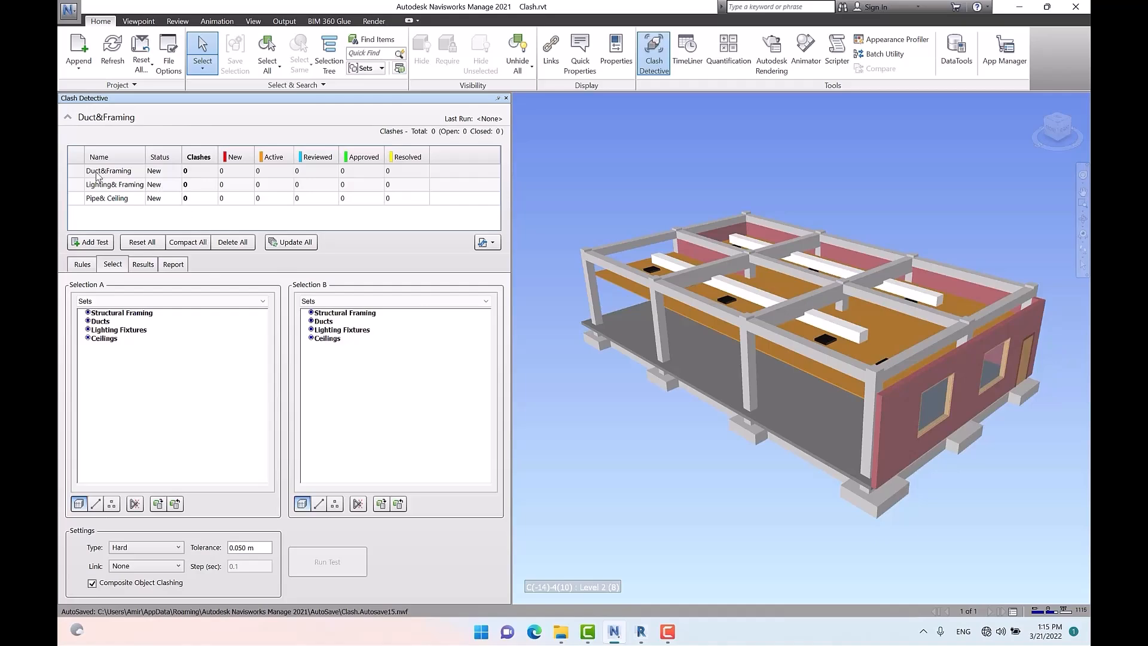
left_click(100, 322)
left_click(358, 313)
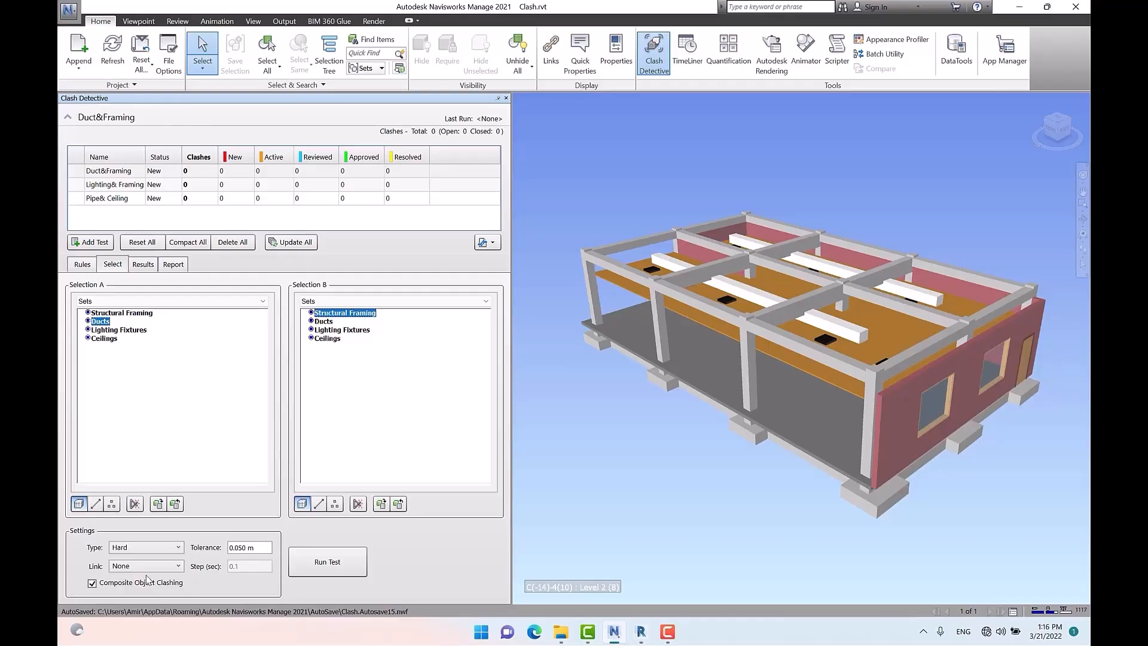
Step: Run the Duct&Framing clash test
left_click(311, 571)
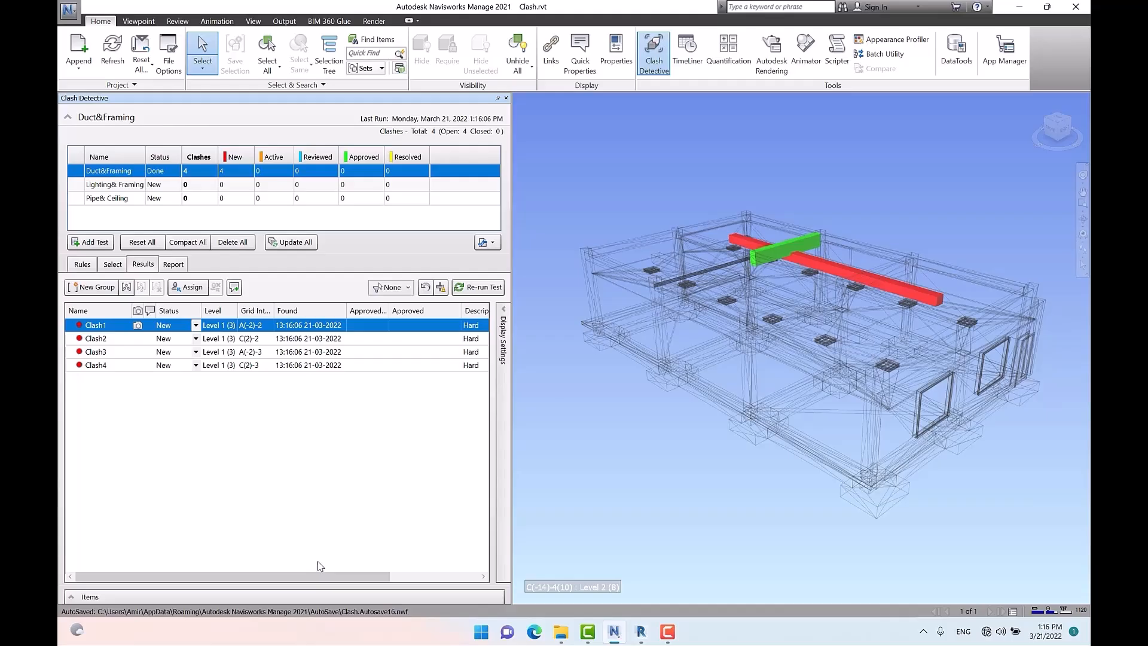
Step: Examine the Duct&Framing results one by one, viewing Clash1 through Clash4 in the model
left_click(93, 340)
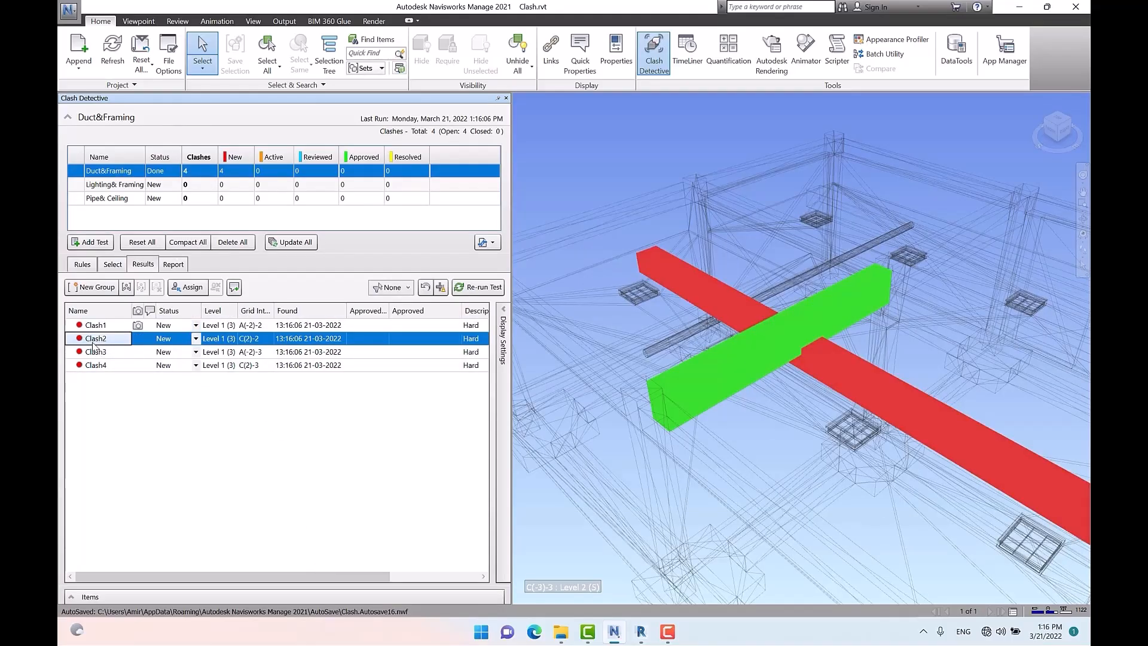
left_click(93, 347)
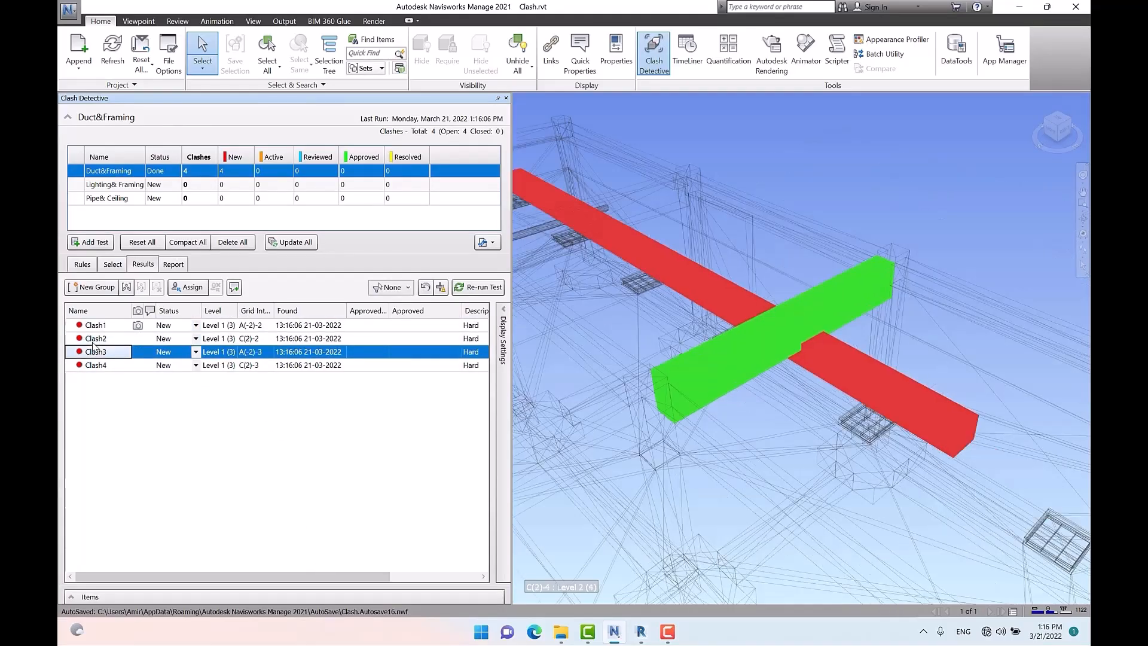
key("Down")
key("Up")
key("Up")
key("Down")
key("Down")
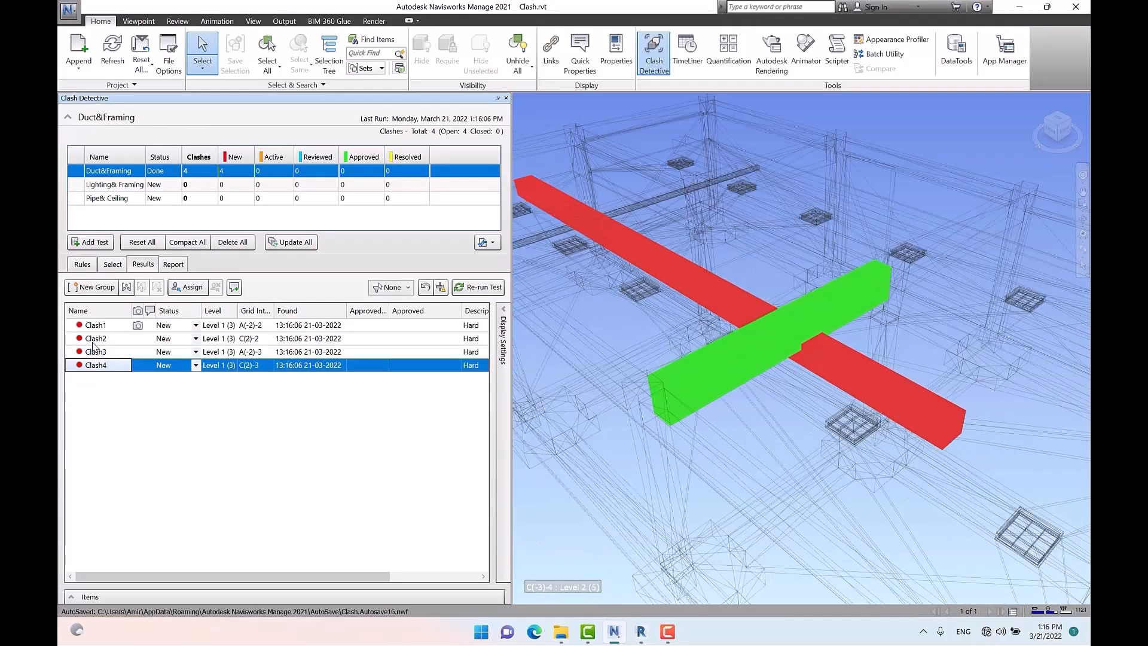
key("Up")
key("Up")
key("Up")
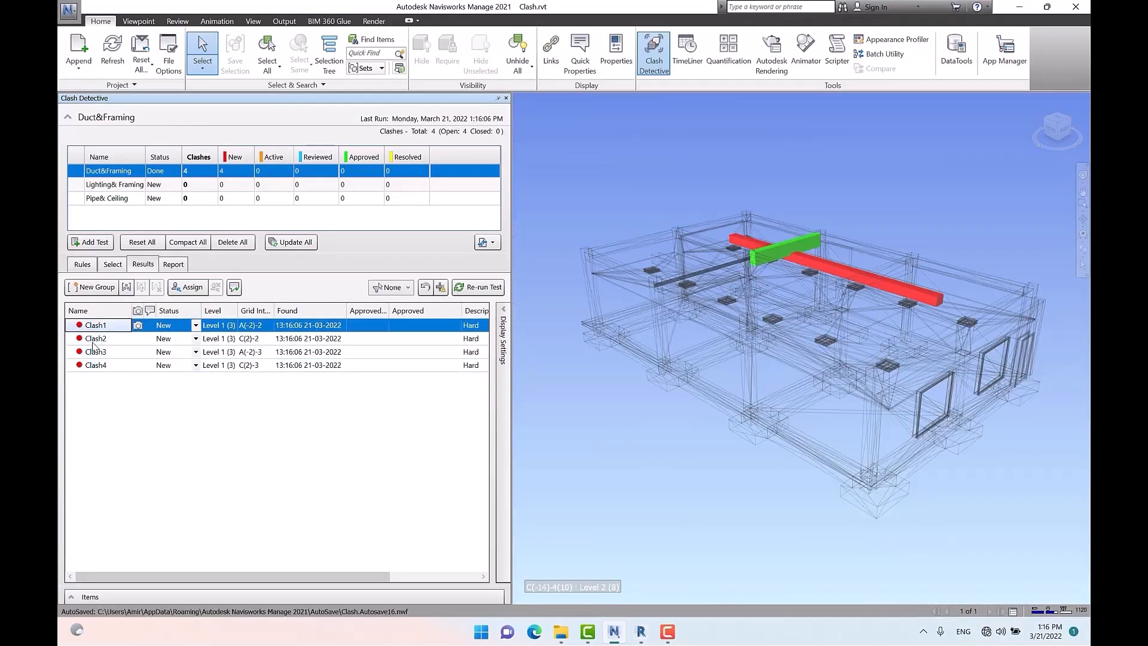
key("Down")
key("Down")
key("Down")
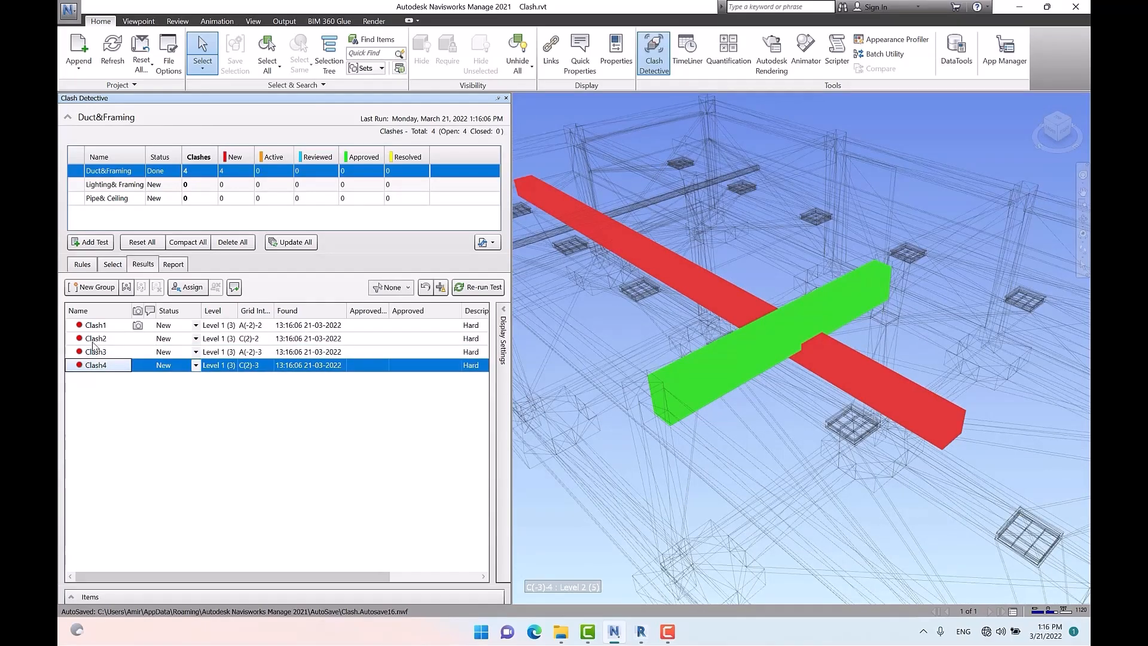
Step: Switch to the Lighting& Framing test and list both Selection A and Selection B by Sets
left_click(110, 187)
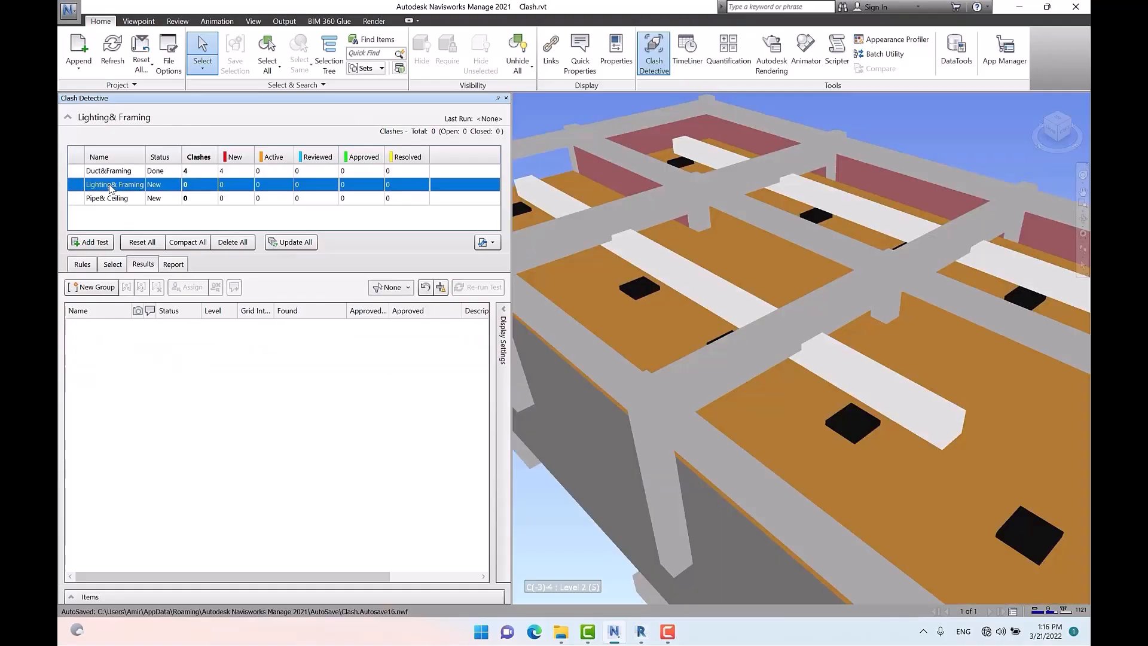
left_click(111, 265)
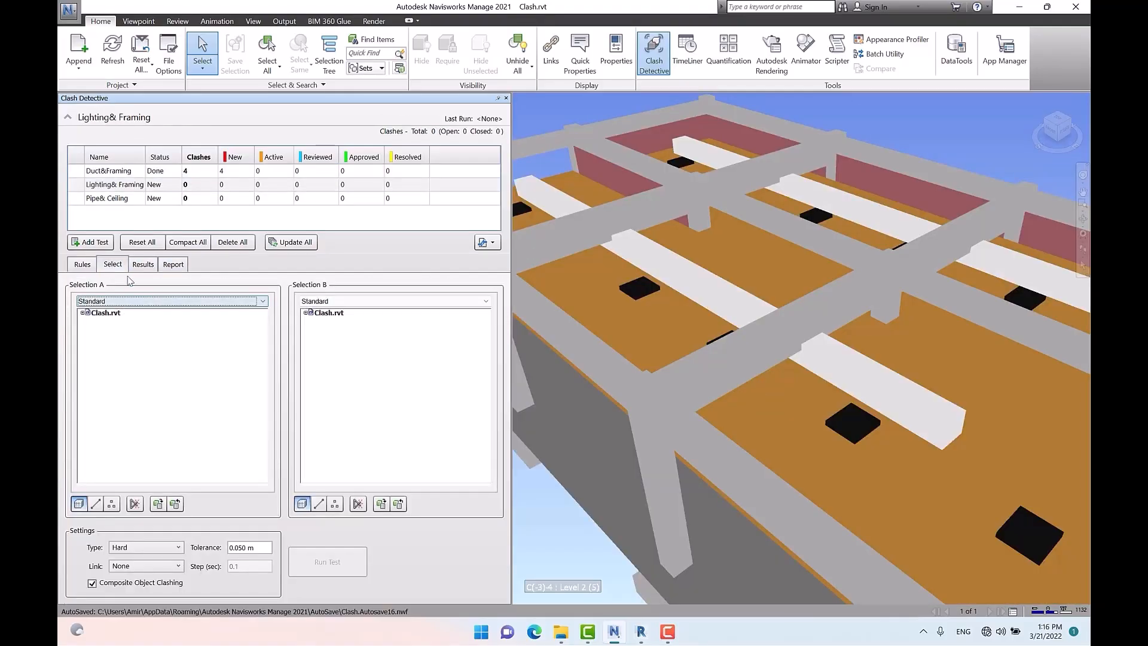
left_click(156, 301)
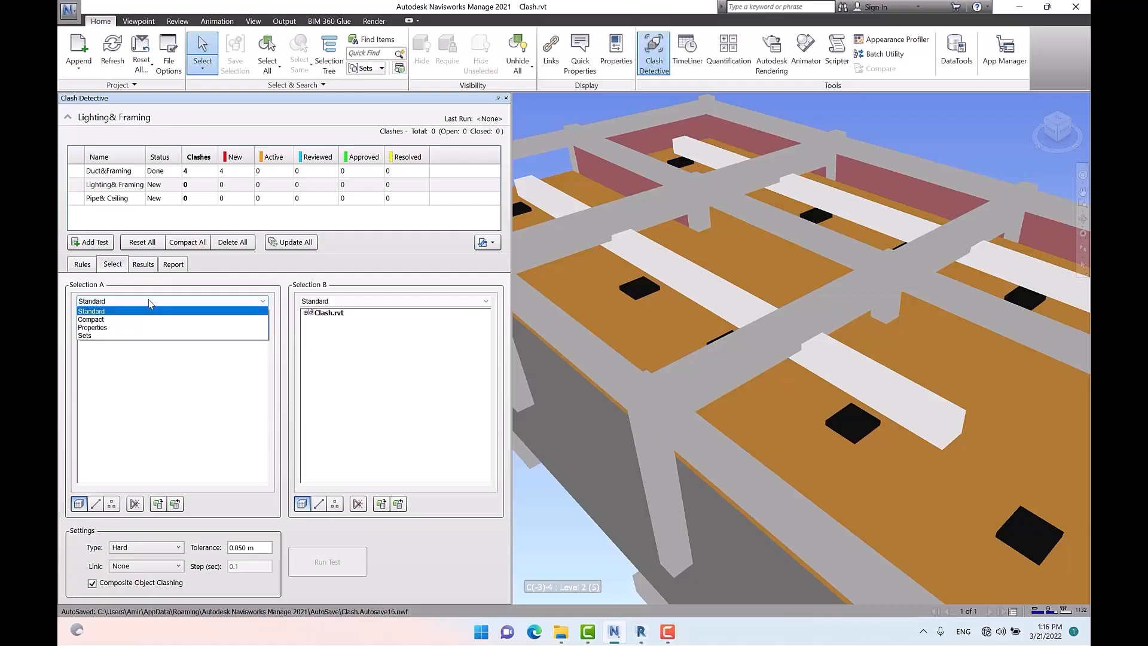
left_click(85, 336)
left_click(394, 300)
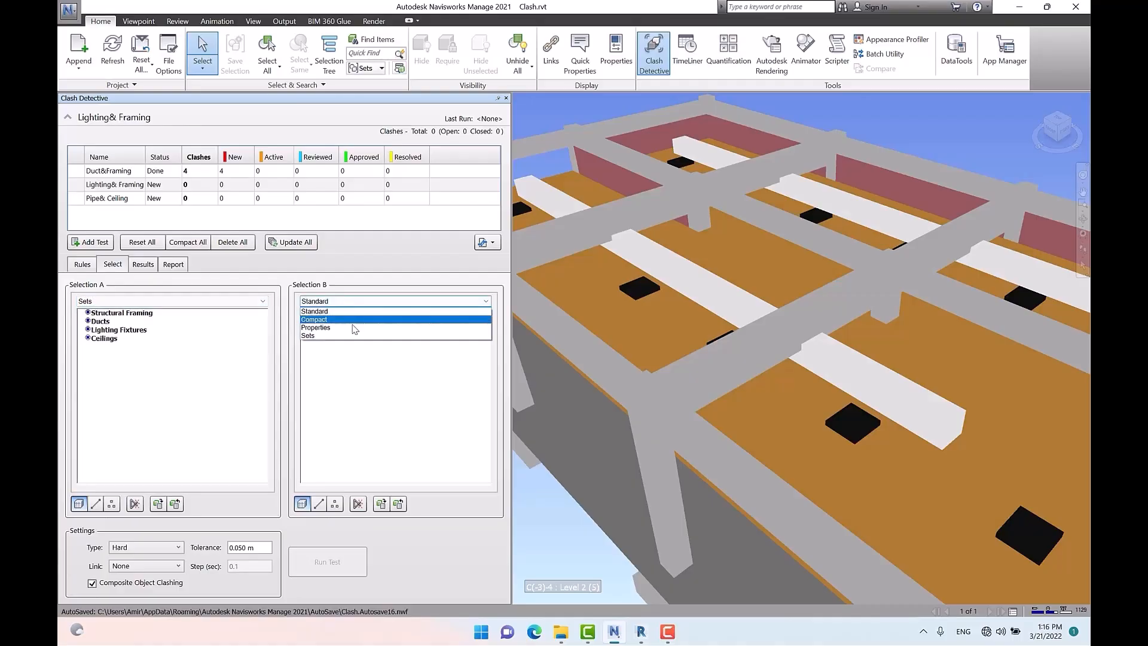
left_click(335, 312)
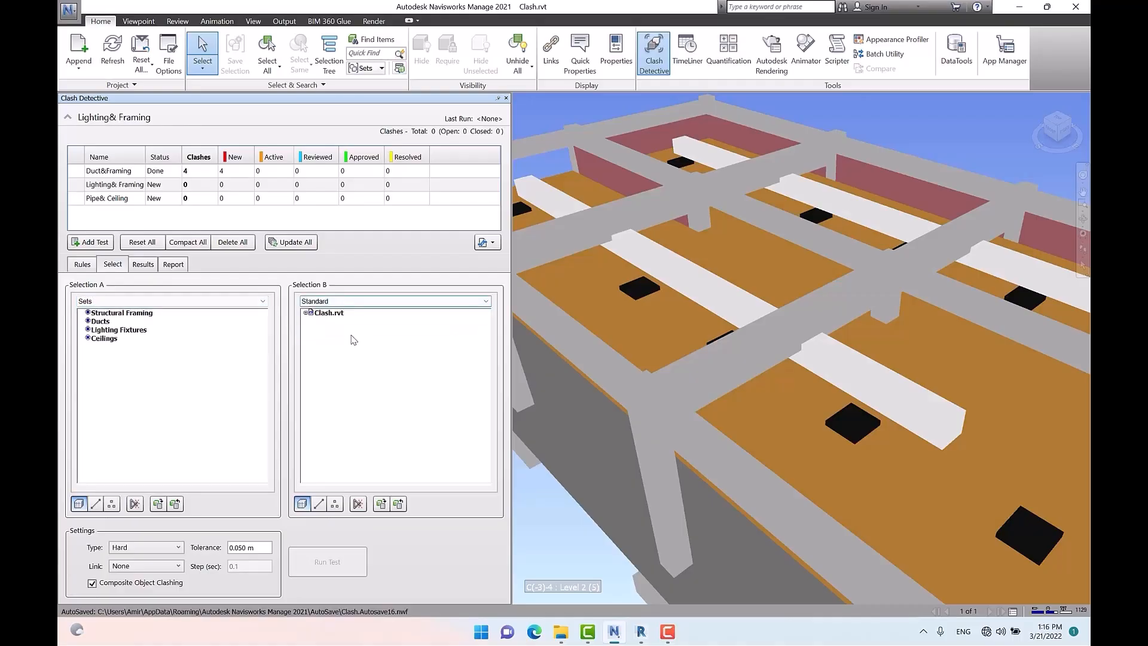
Step: Choose Lighting Fixtures for Selection A and Structural Framing for Selection B, and run the Lighting& Framing test
left_click(139, 332)
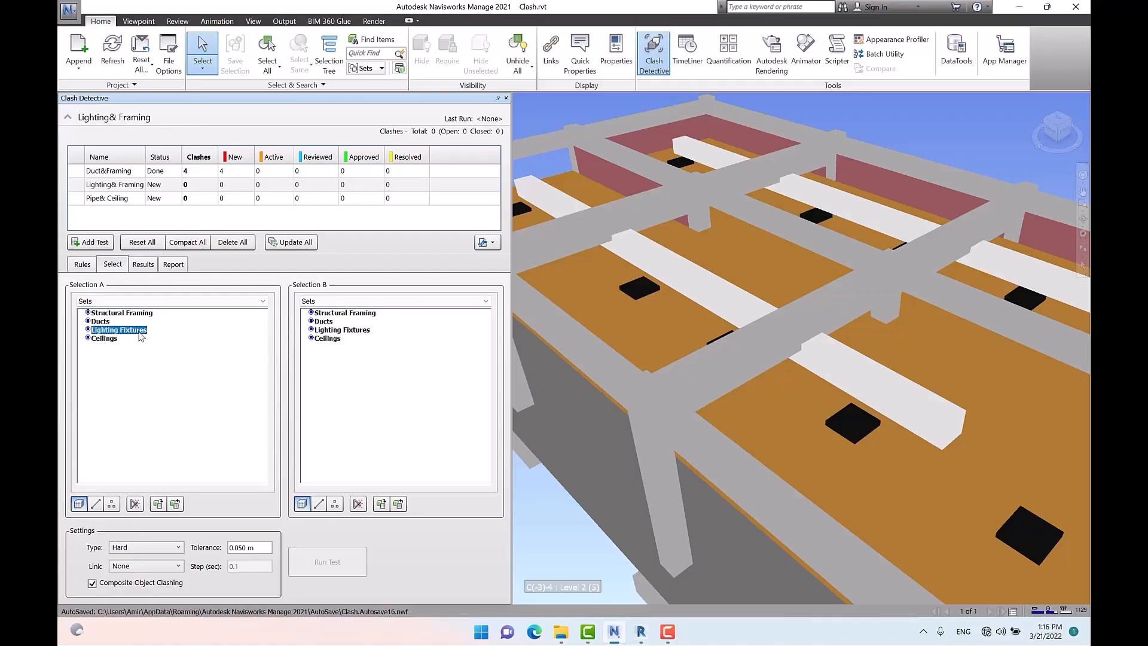
left_click(356, 314)
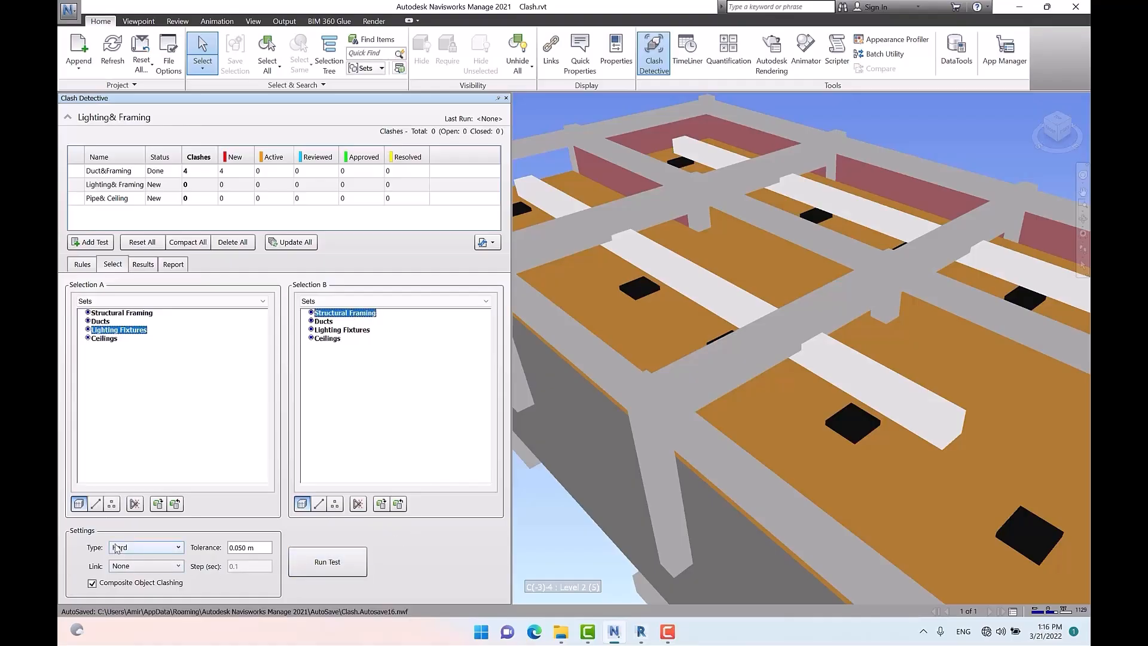
left_click(328, 570)
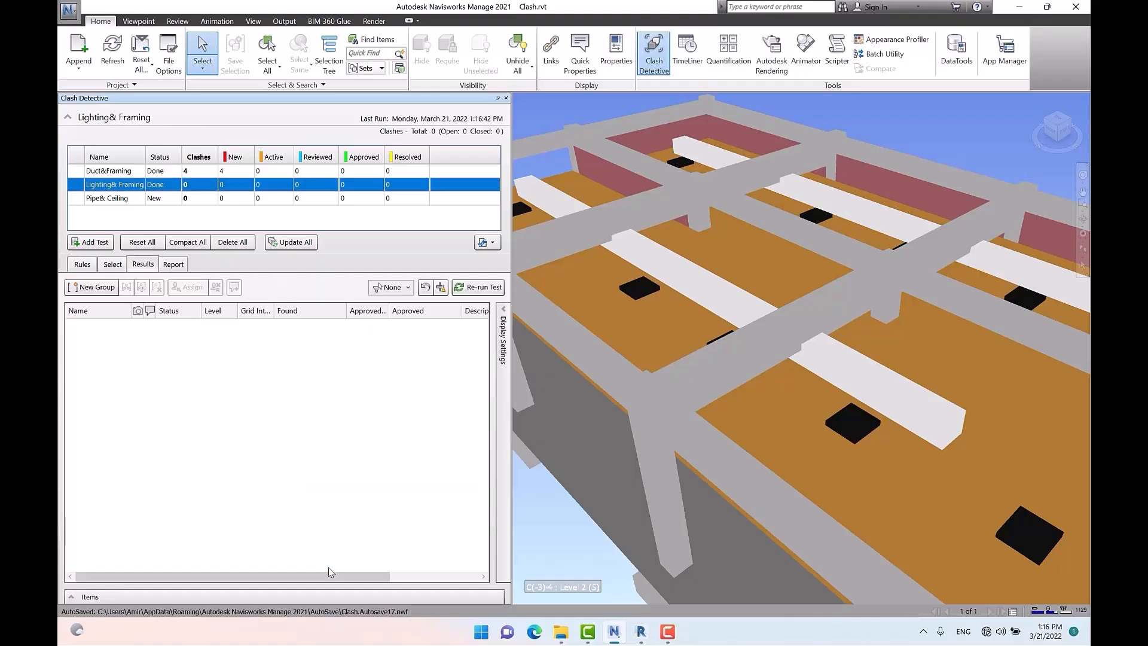
Step: Switch to the Pipe& Ceiling test and list both Selection A and Selection B by Sets
left_click(114, 199)
left_click(113, 265)
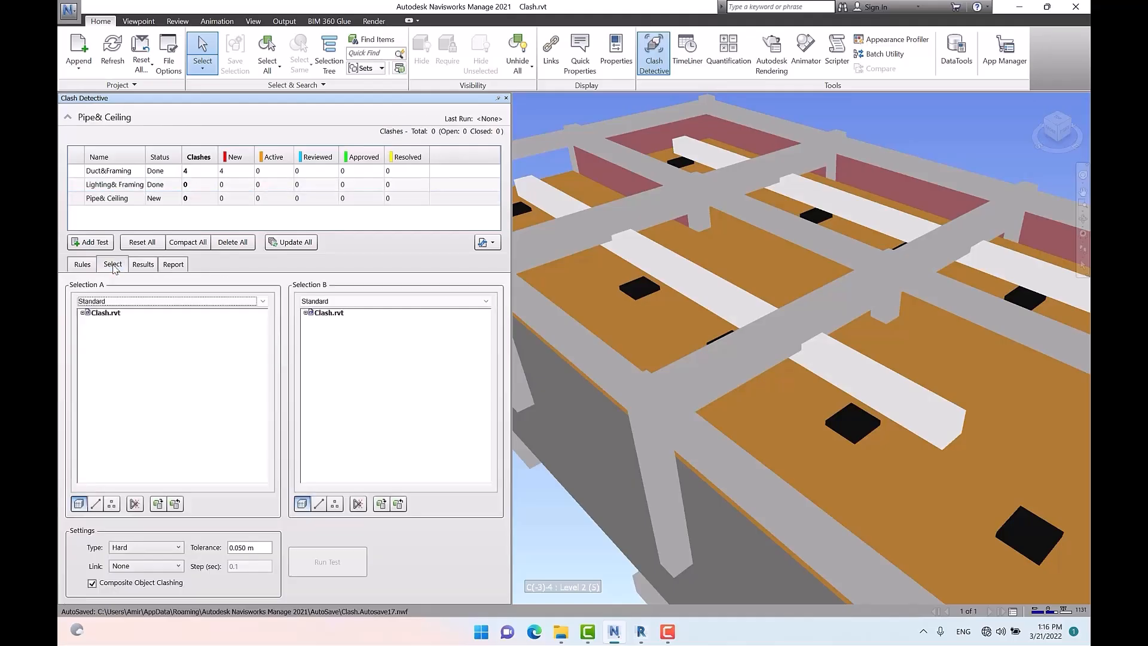
left_click(167, 301)
left_click(113, 334)
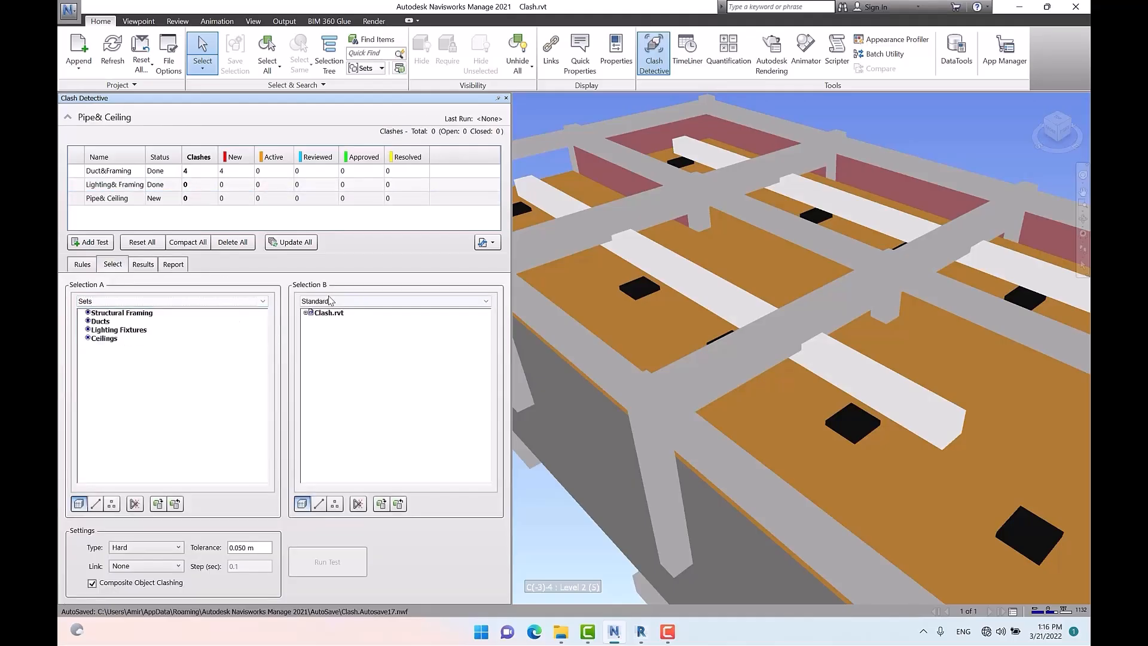
left_click(330, 301)
left_click(338, 342)
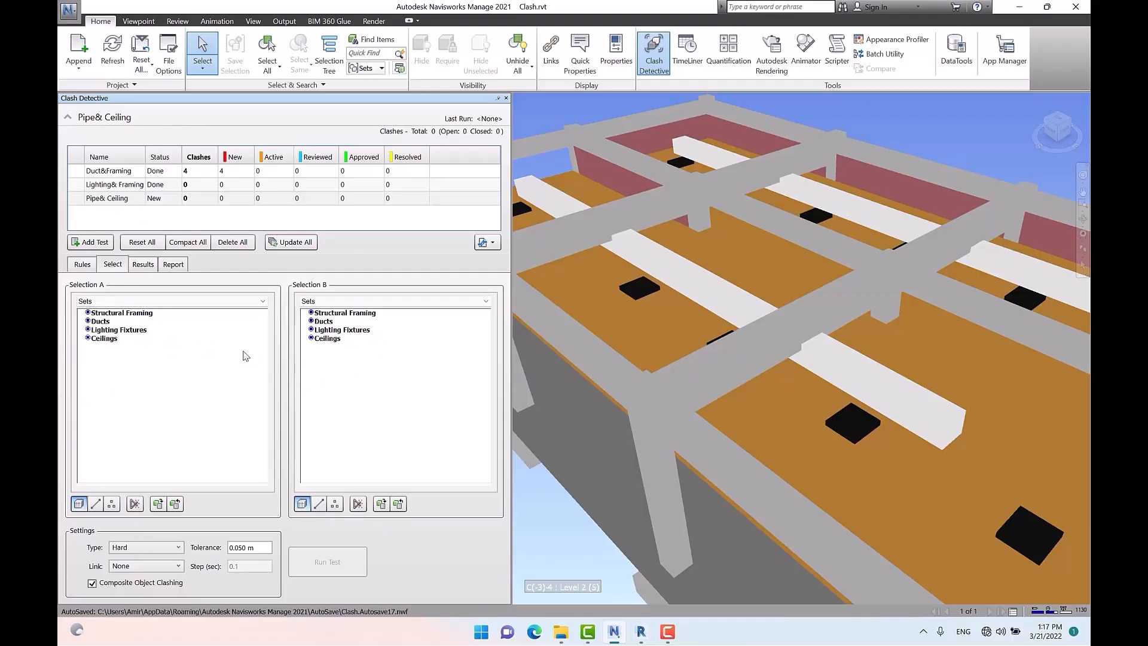
Step: Open Find Items and check the Category among a concrete beam's Element properties, closing the properties when done
left_click(376, 39)
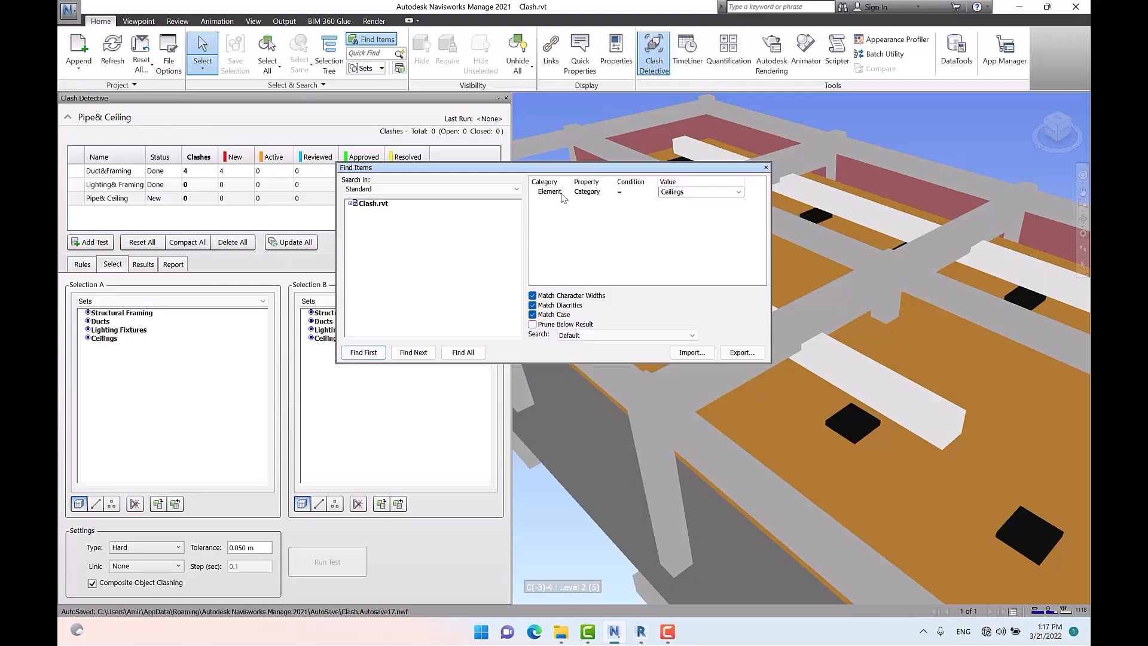
left_click(616, 57)
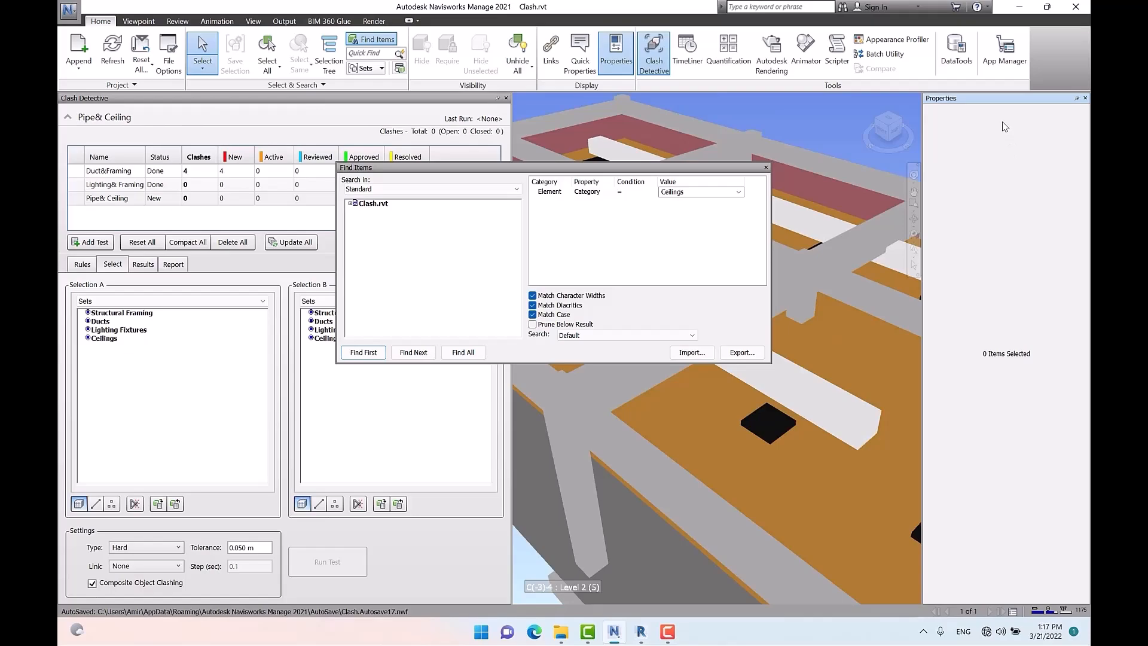
left_click(856, 248)
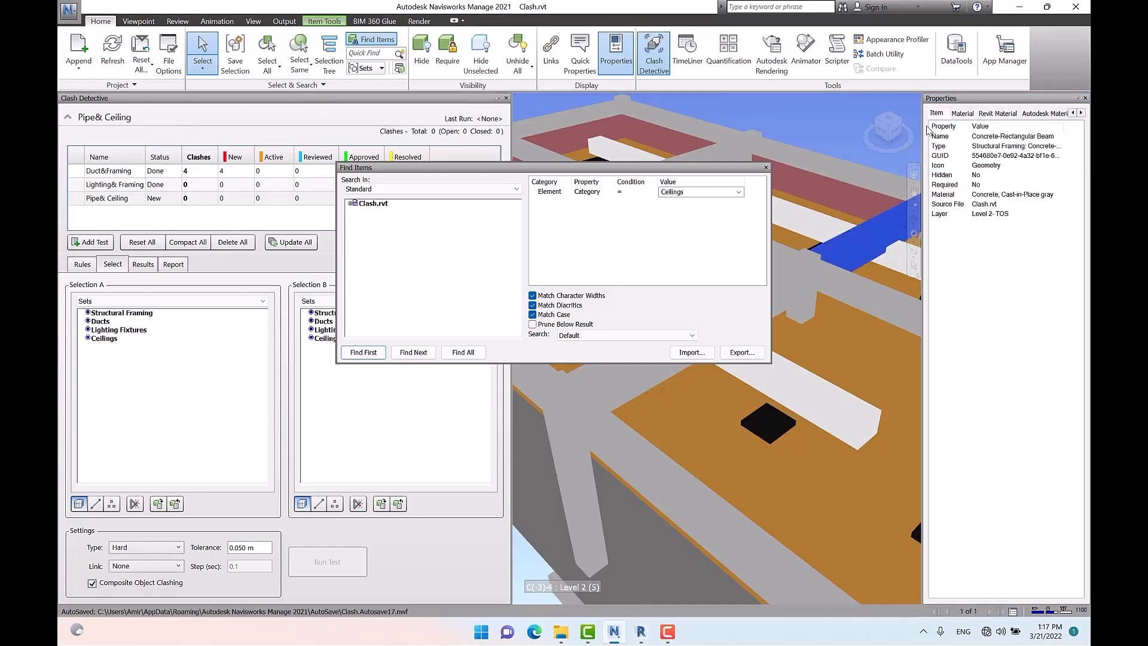
left_click_drag(783, 157, 781, 157)
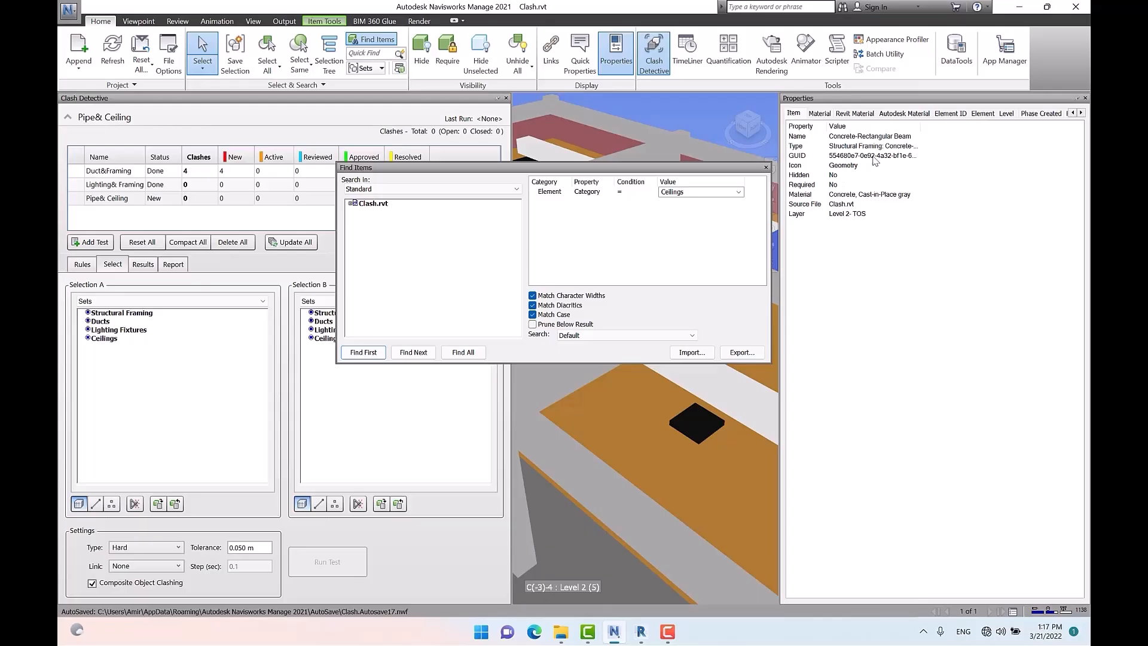
left_click(987, 114)
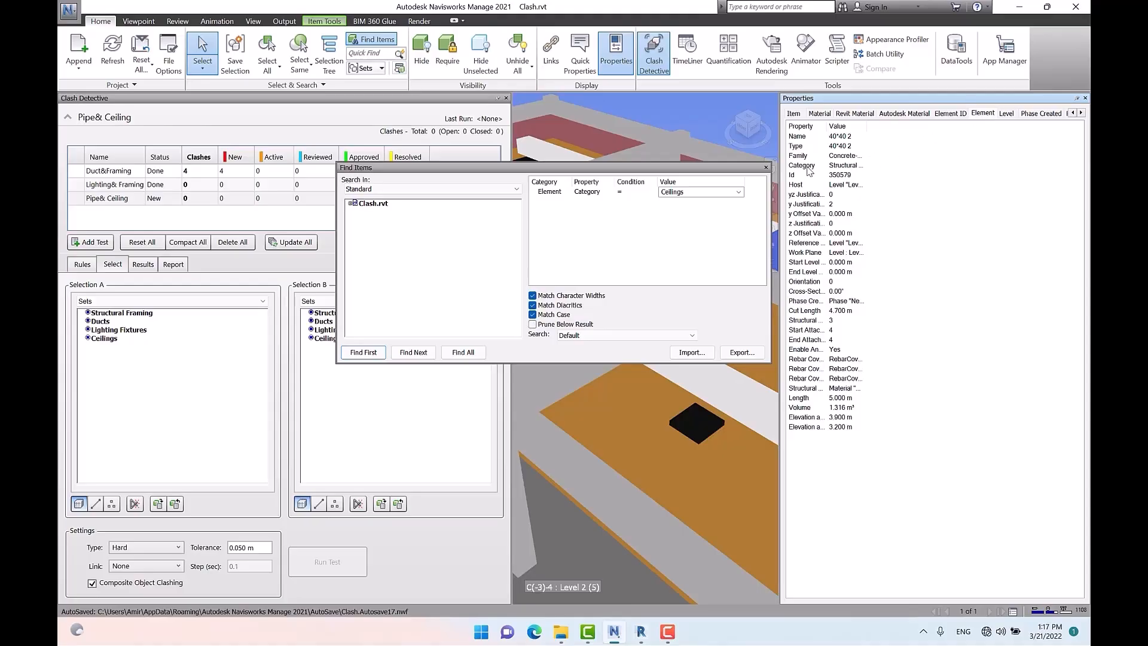
left_click(1085, 98)
Step: Set the search value for Element Category to Pipes and find all matching items
left_click(739, 192)
left_click(740, 194)
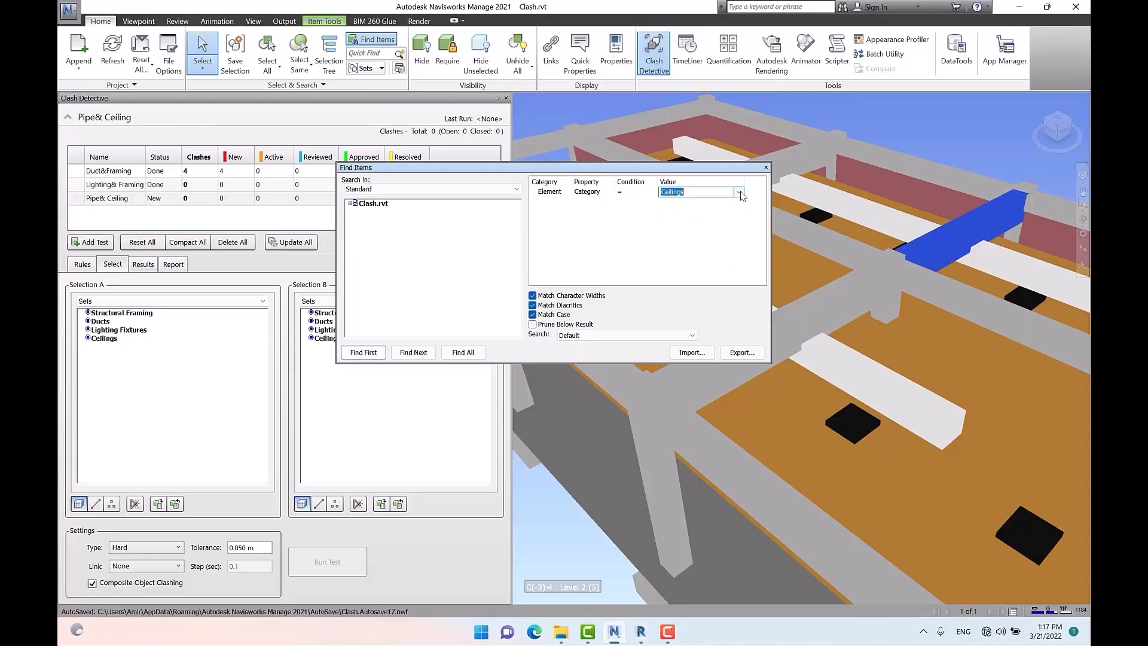
left_click(740, 192)
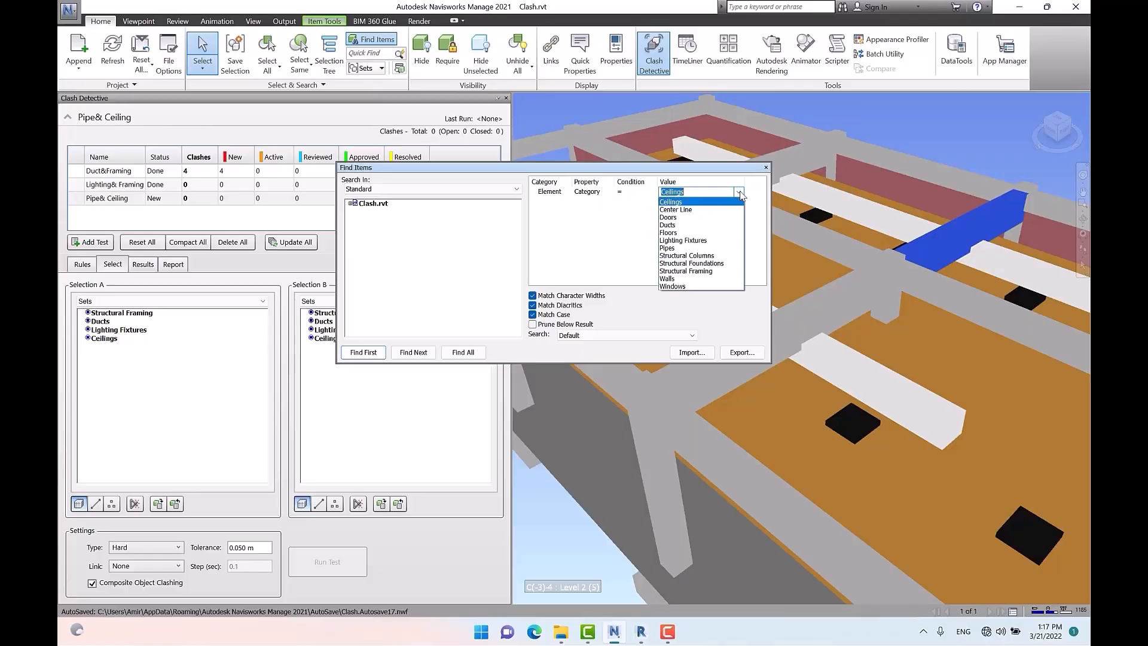
left_click(692, 248)
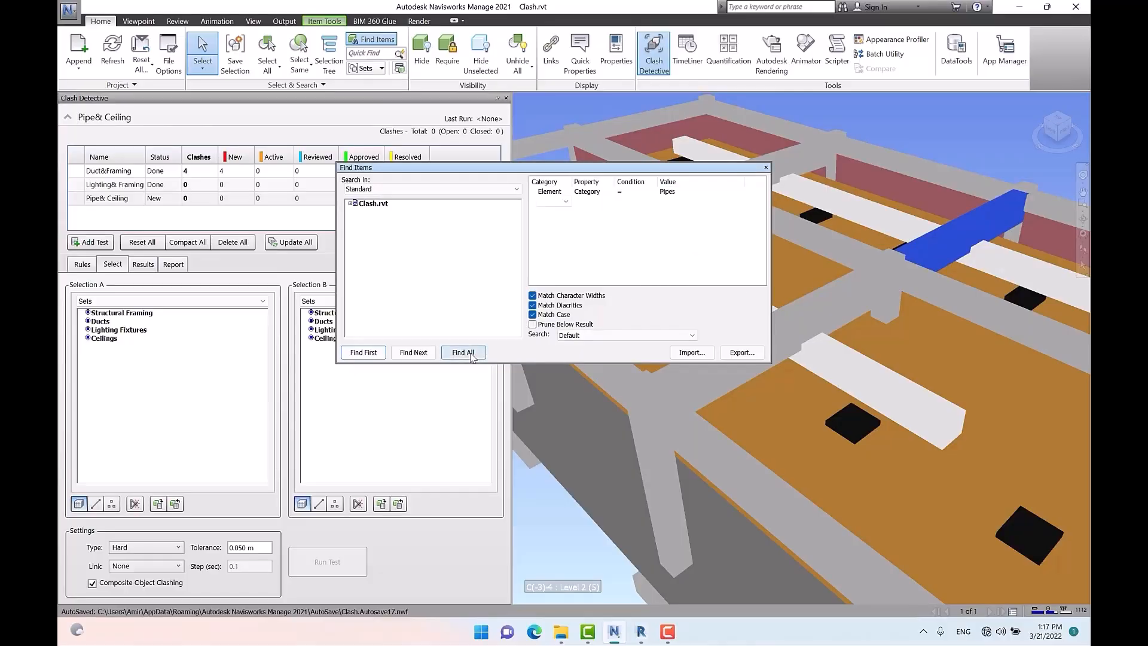
left_click(696, 192)
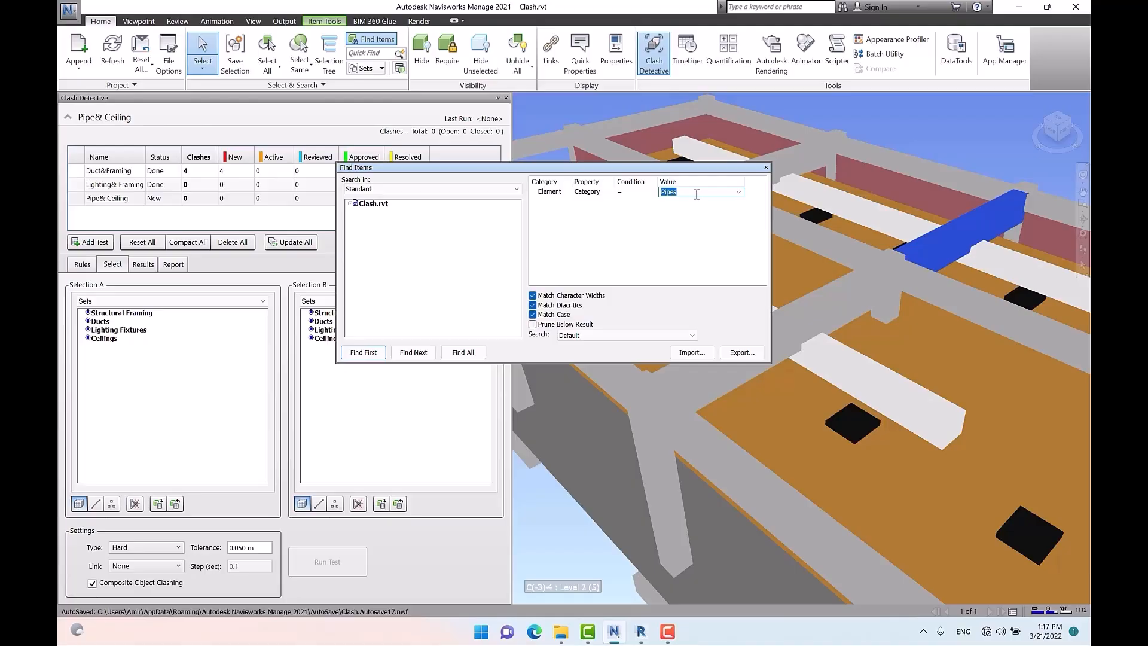
left_click(465, 353)
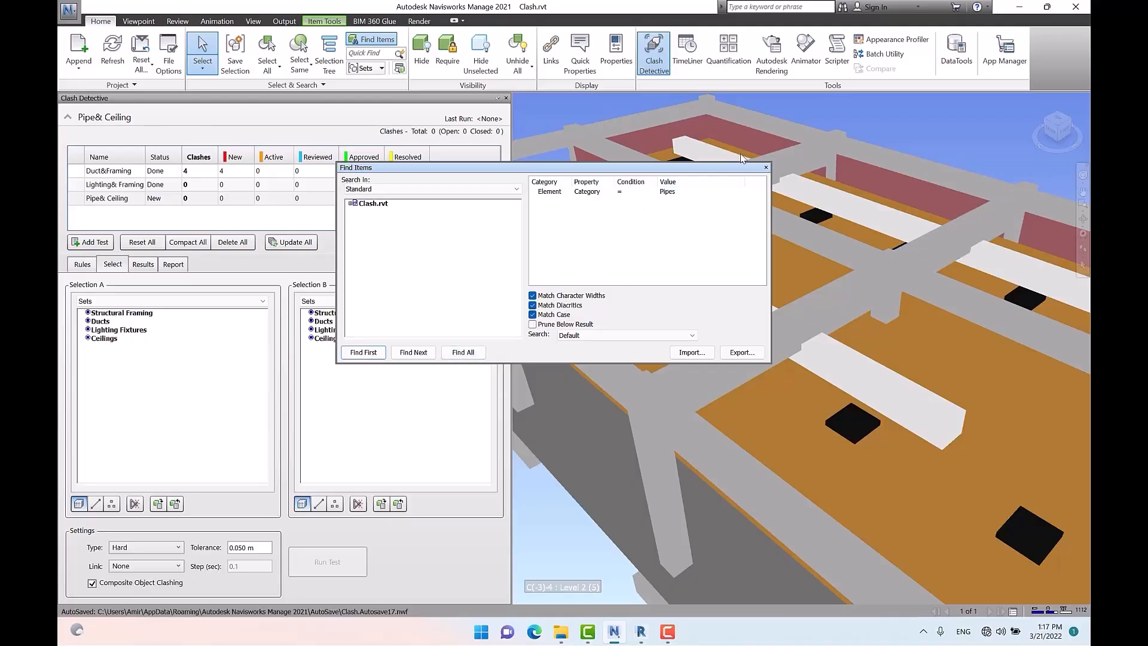
Step: Save the found items as a selection set named Pipes, and select that set to view the pipes in the model
left_click(245, 65)
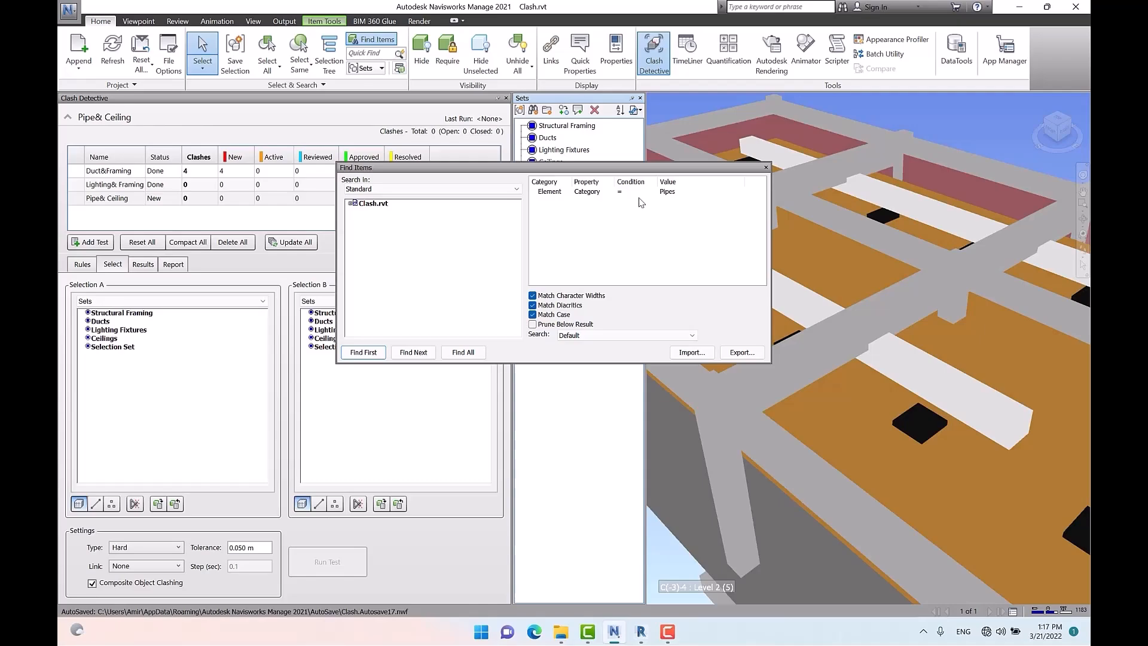
key("Return")
left_click(766, 168)
left_click(547, 174)
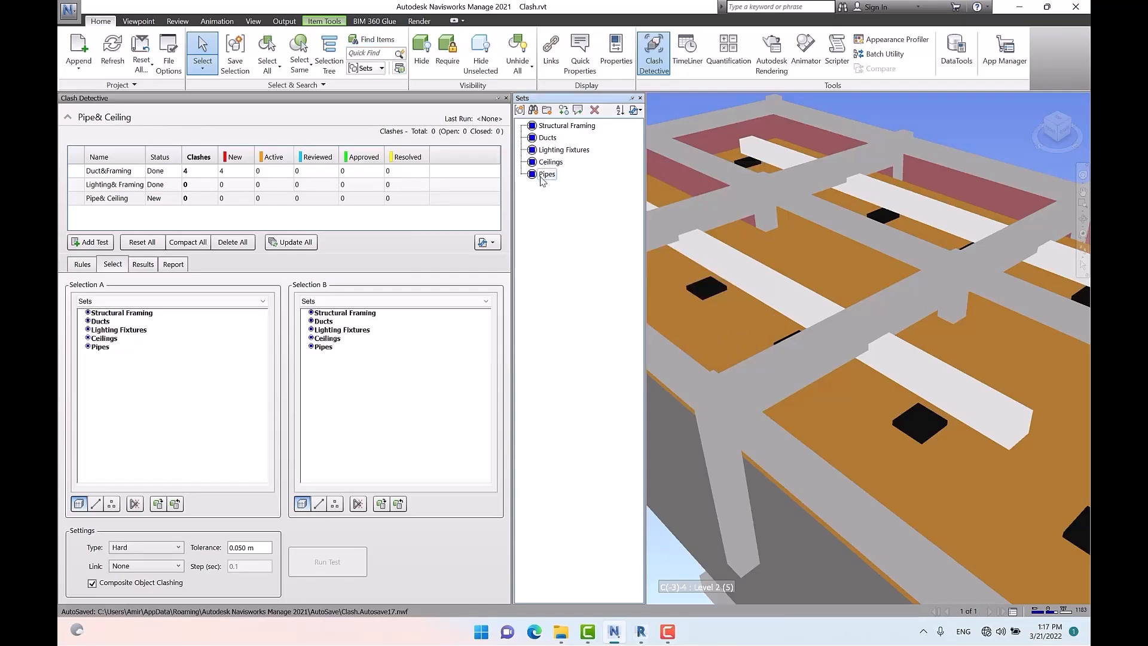
scroll(849, 347, "down", 5)
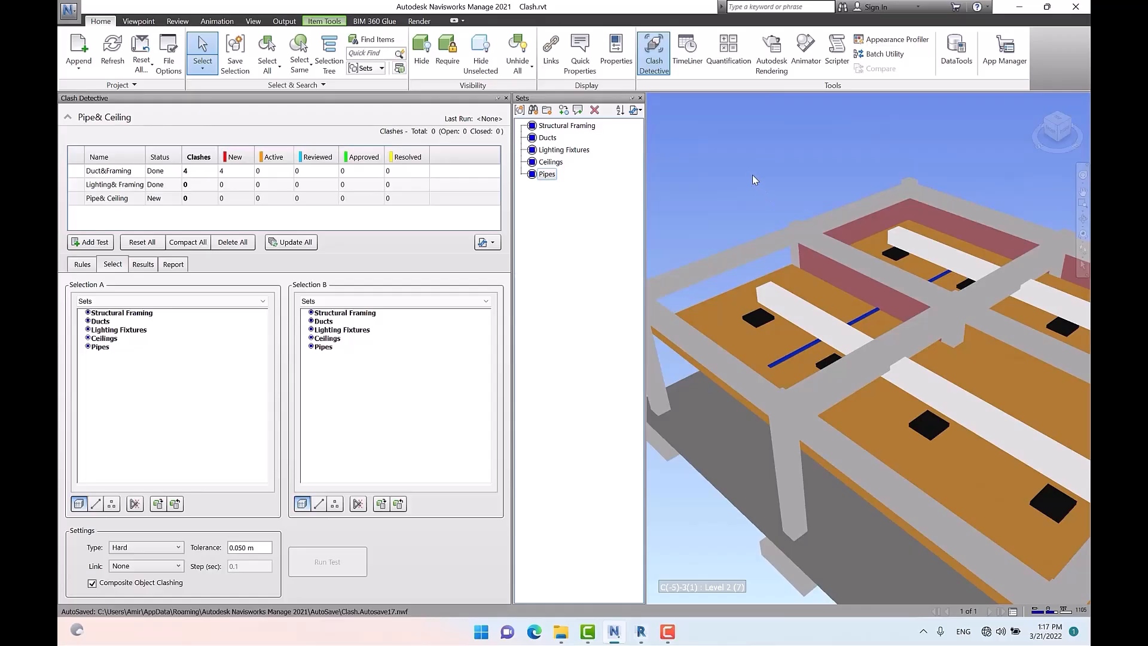
Step: Choose Pipes for Selection A and Ceilings for Selection B, and run the Pipe& Ceiling test
left_click(100, 347)
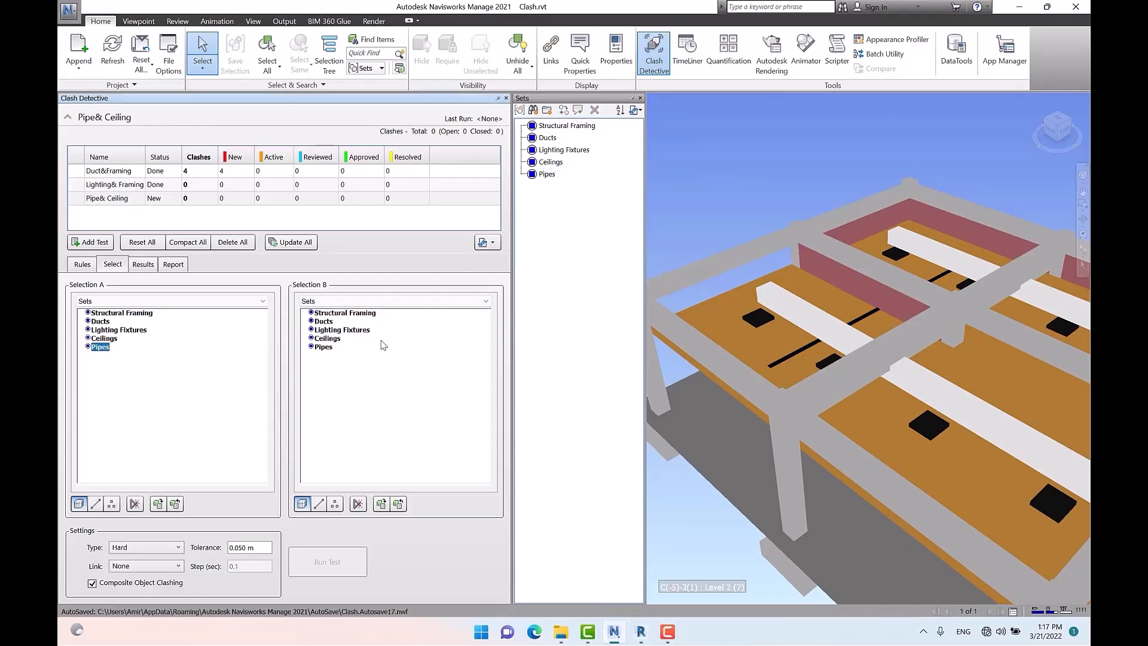
left_click(328, 339)
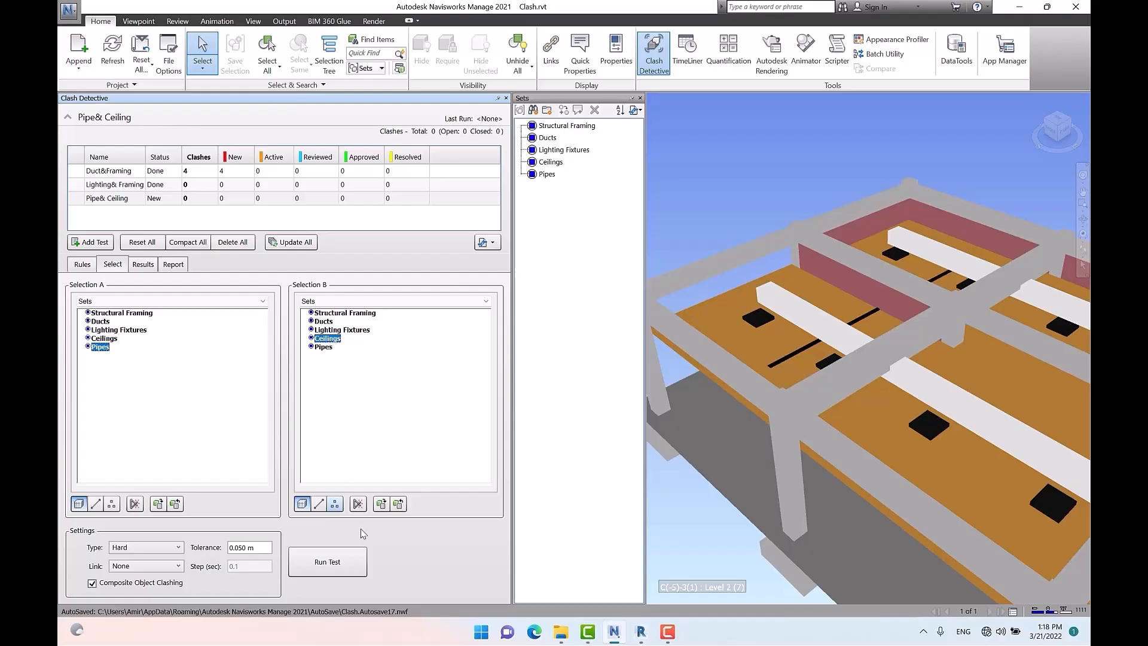
left_click(351, 562)
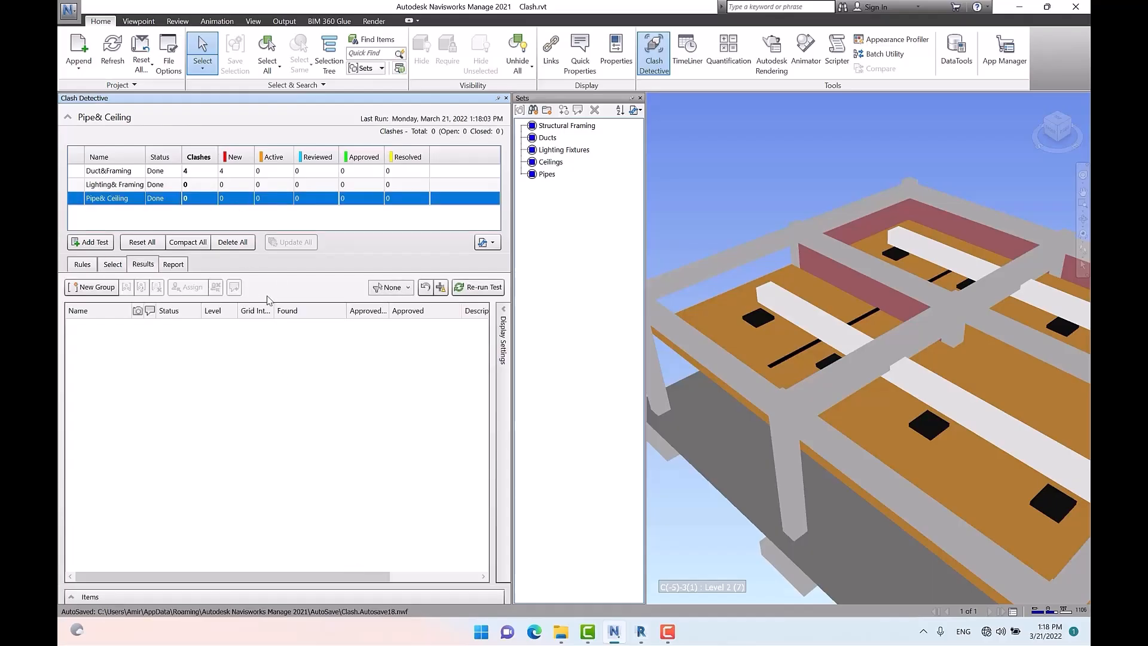
Step: Change the clash tolerance of the Pipe& Ceiling test and run the test again
left_click(111, 265)
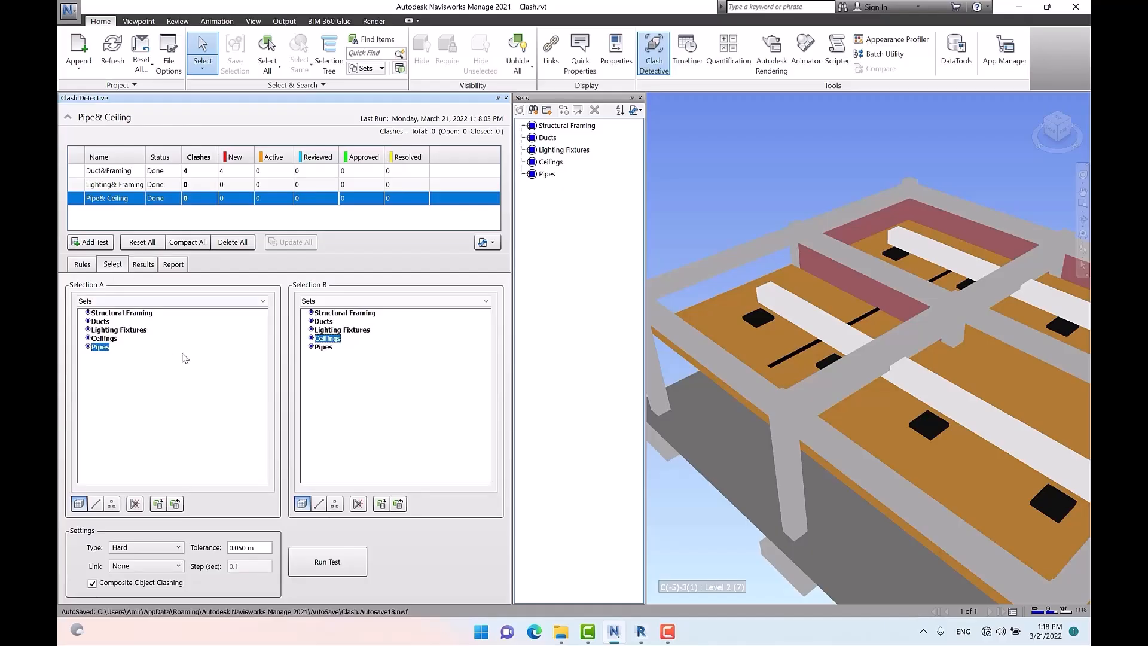
left_click(265, 547)
key("BackSpace")
left_click(314, 567)
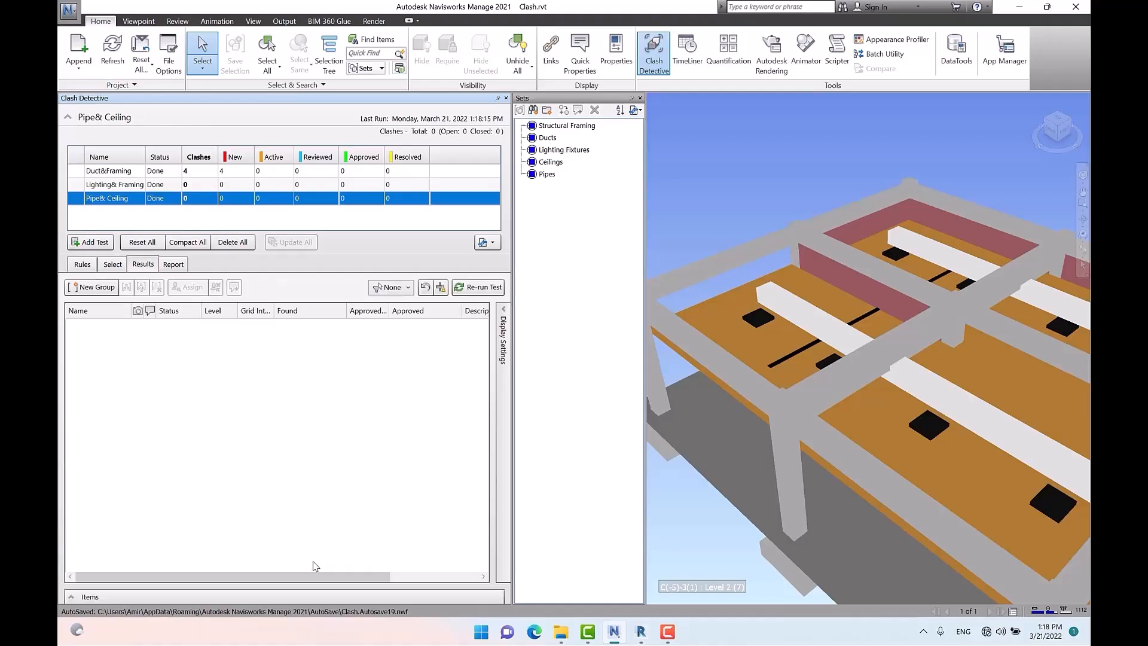
Step: Select the Ceilings and Lighting Fixtures sets and examine their highlighted items around the ceiling from several angles
middle_click_drag(844, 407, 949, 354, "shift")
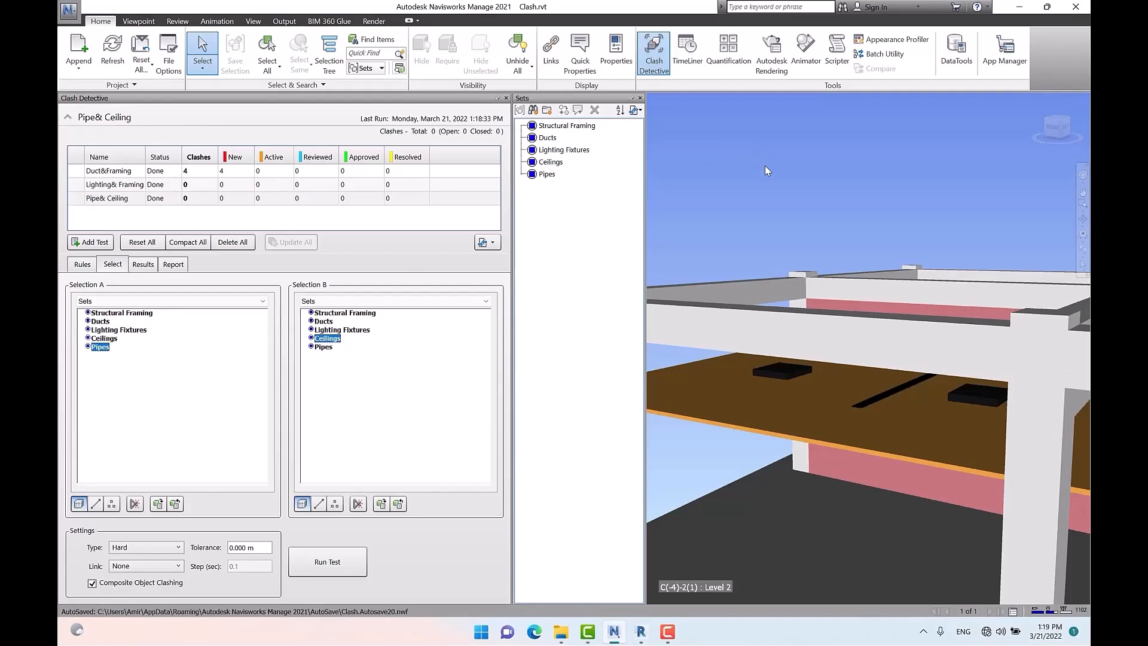
left_click(550, 162)
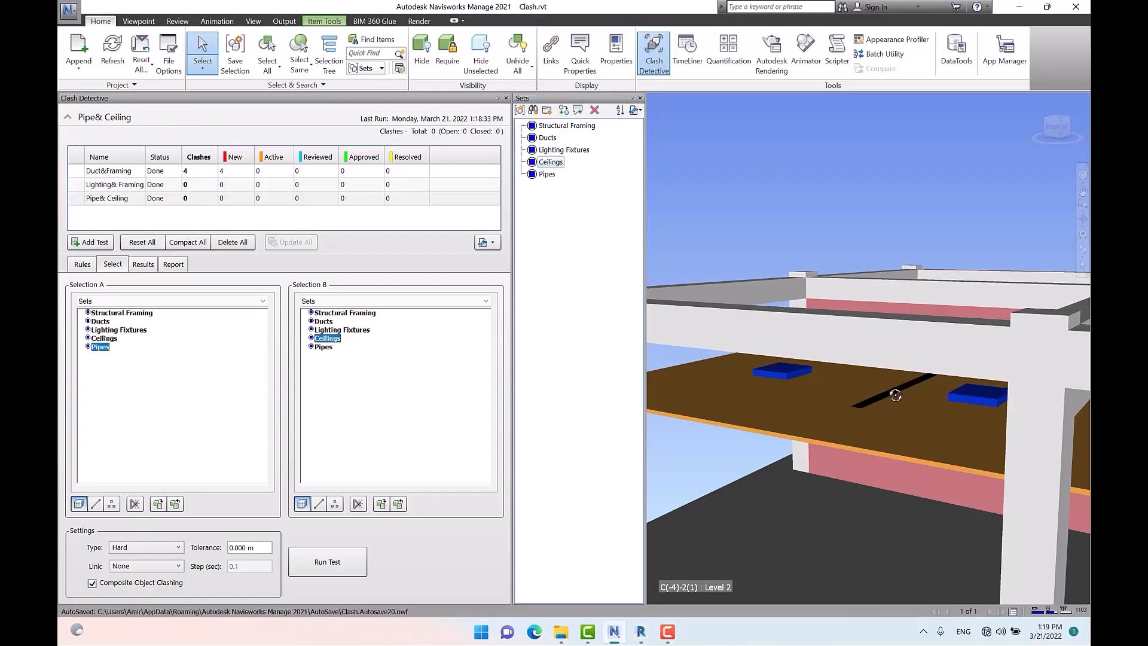
middle_click_drag(894, 395, 936, 378, "shift")
left_click(548, 155)
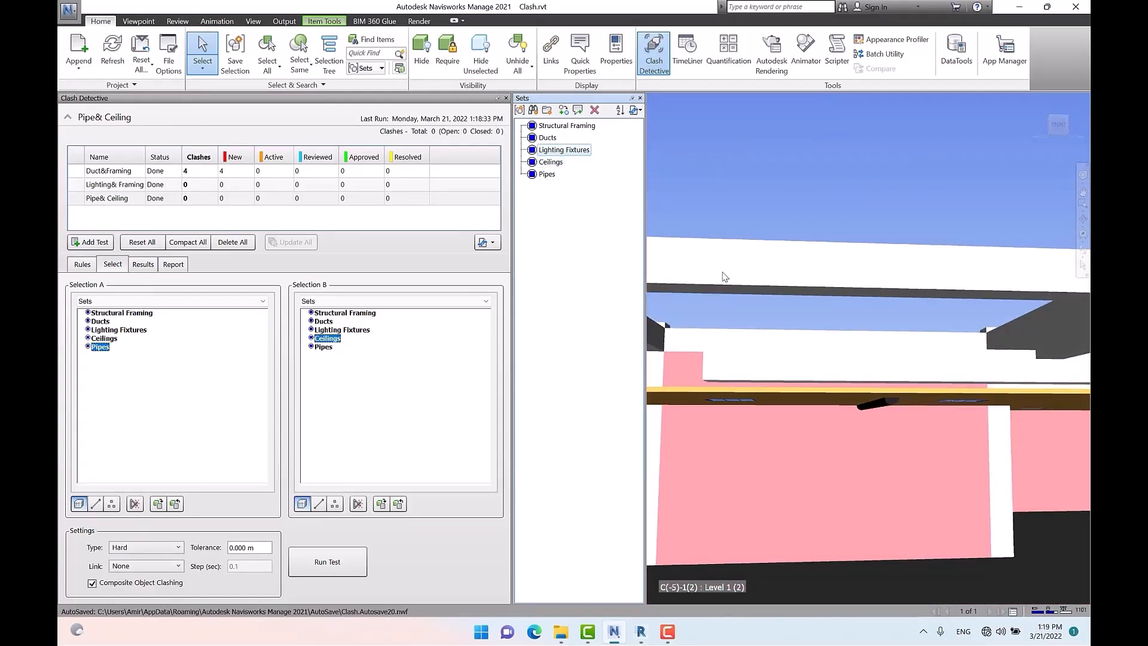
middle_click_drag(723, 275, 760, 318, "shift")
left_click(549, 162)
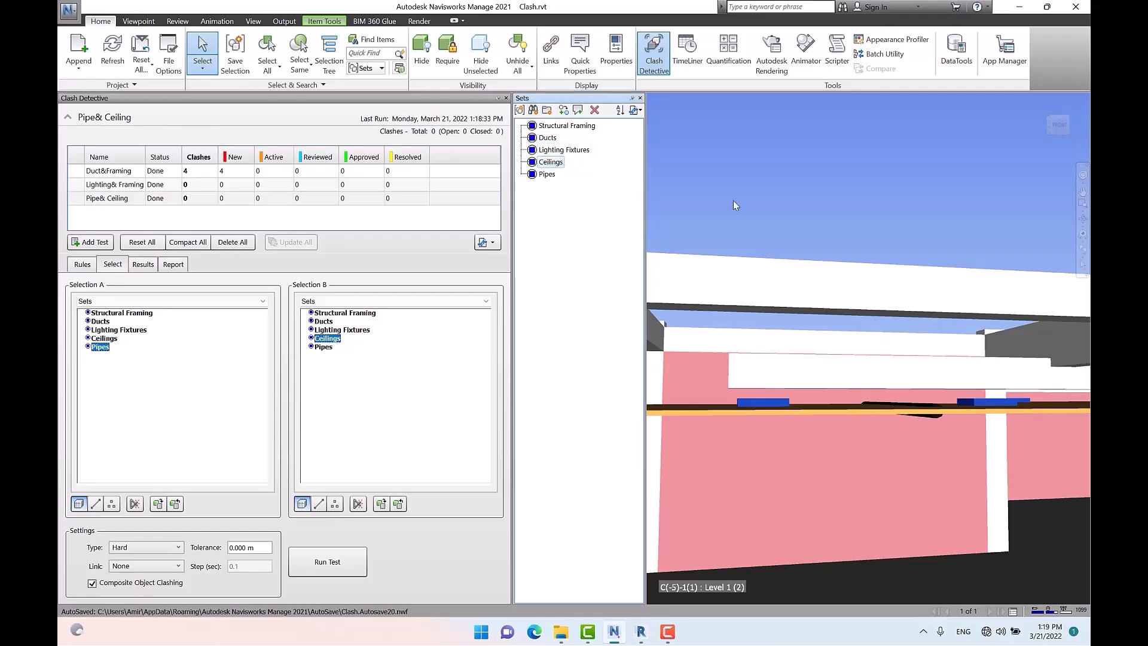
middle_click_drag(838, 242, 773, 272, "shift")
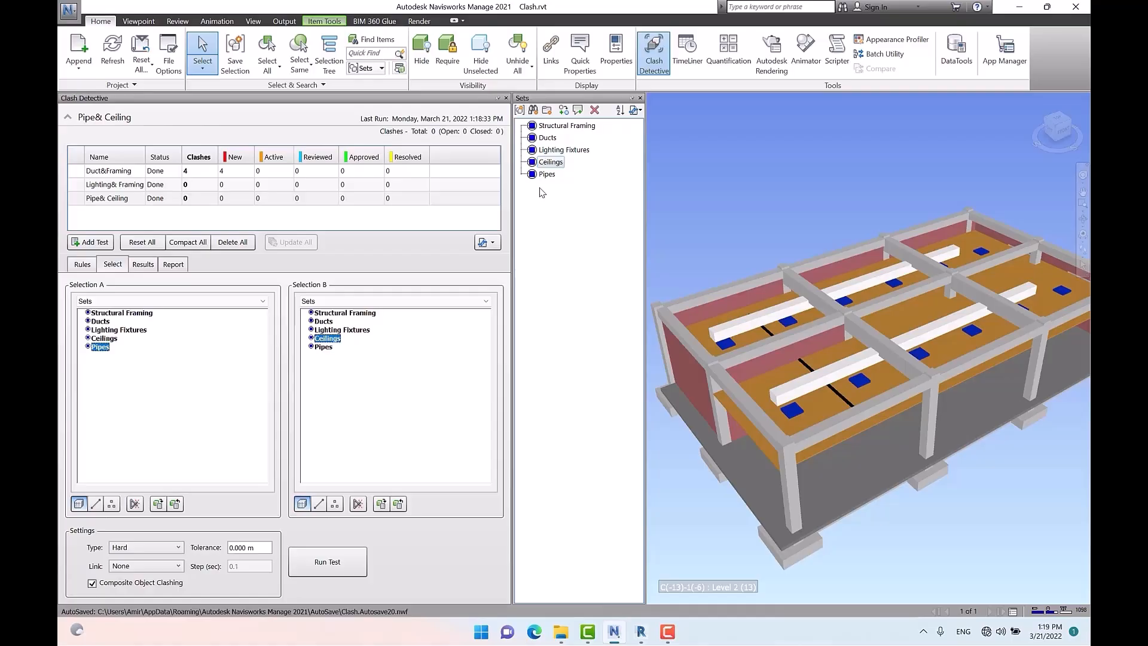
Step: Select each saved set in turn and compare which model elements it contains, from Structural Framing to Pipes and Ceilings
left_click(569, 127)
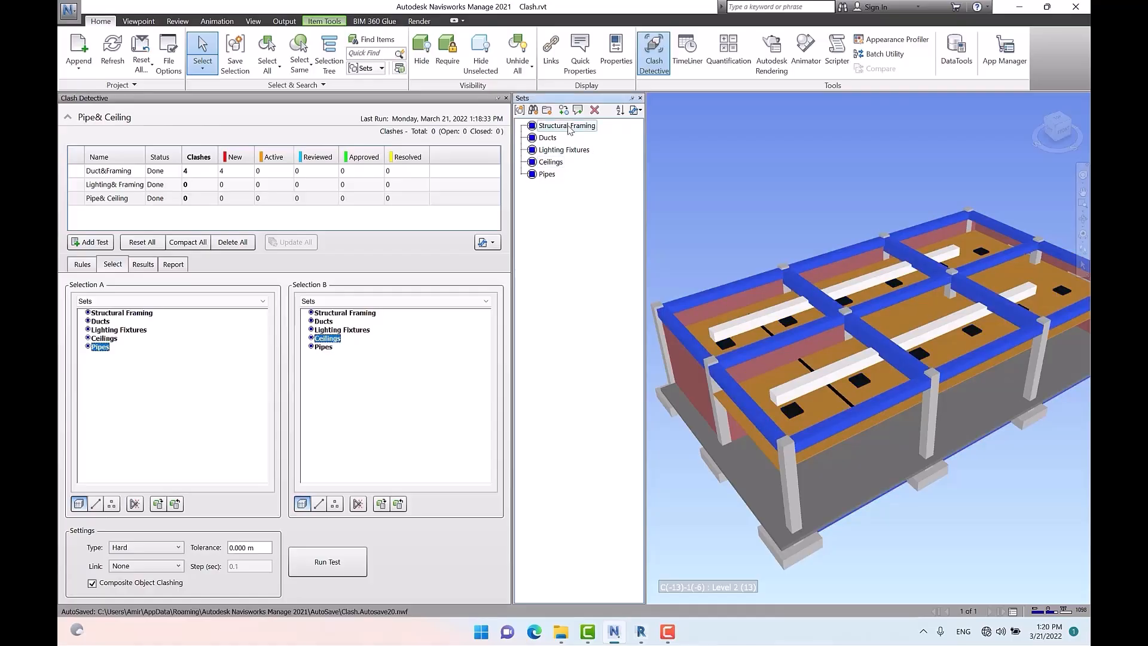
left_click(548, 138)
left_click(549, 151)
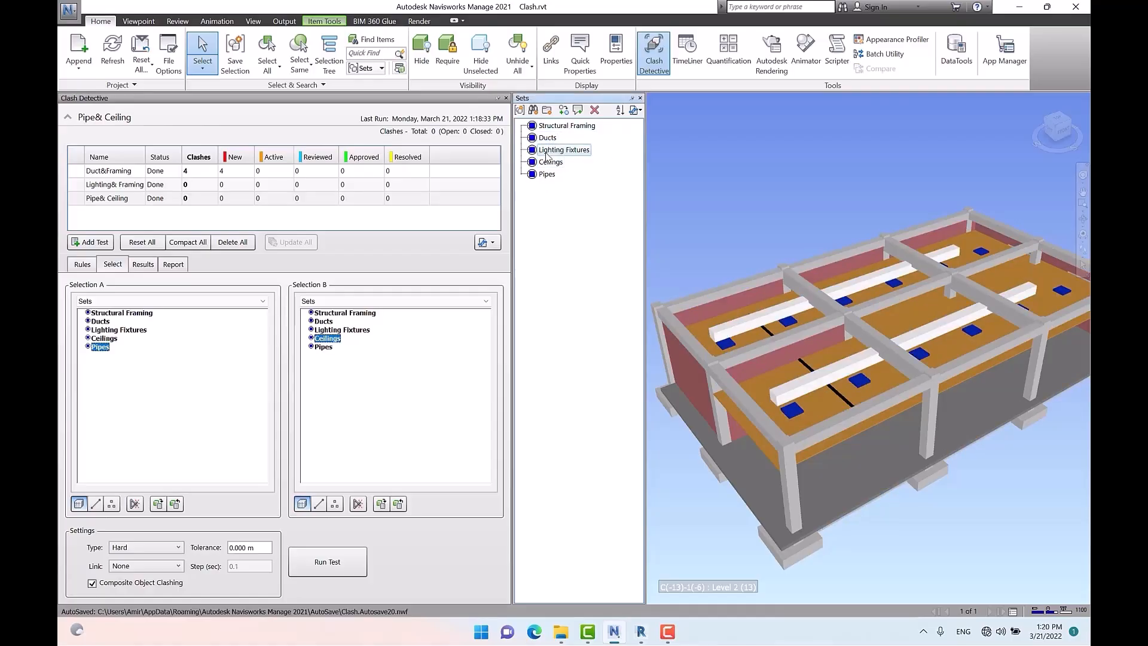
left_click(549, 164)
left_click(547, 138)
left_click(555, 152)
left_click(548, 174)
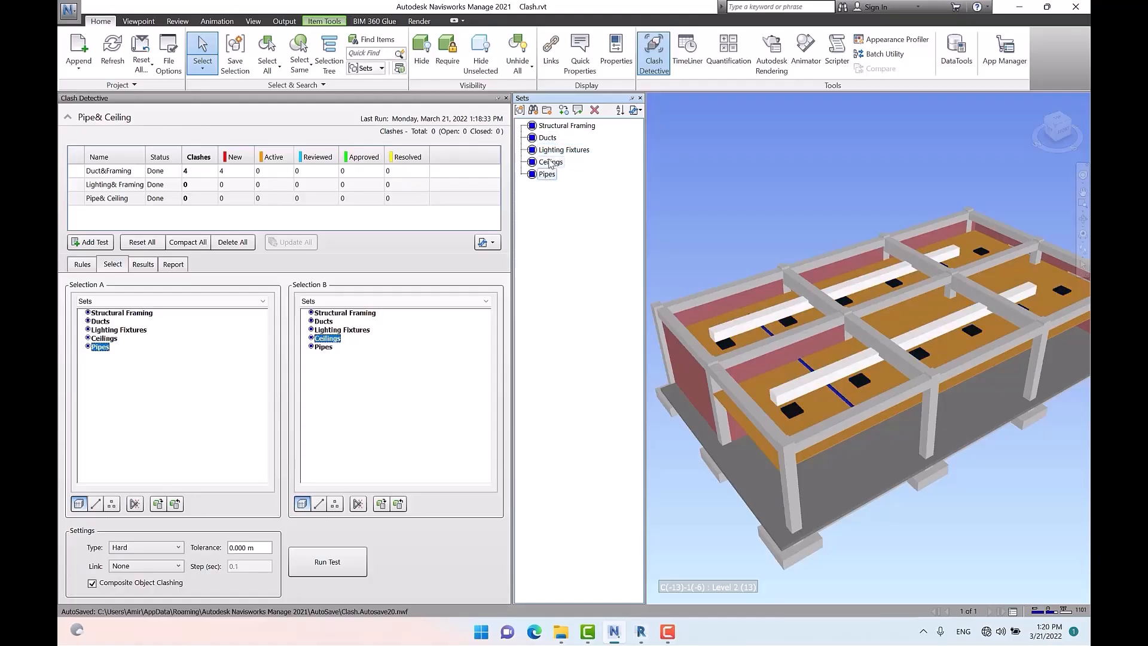
left_click(549, 160)
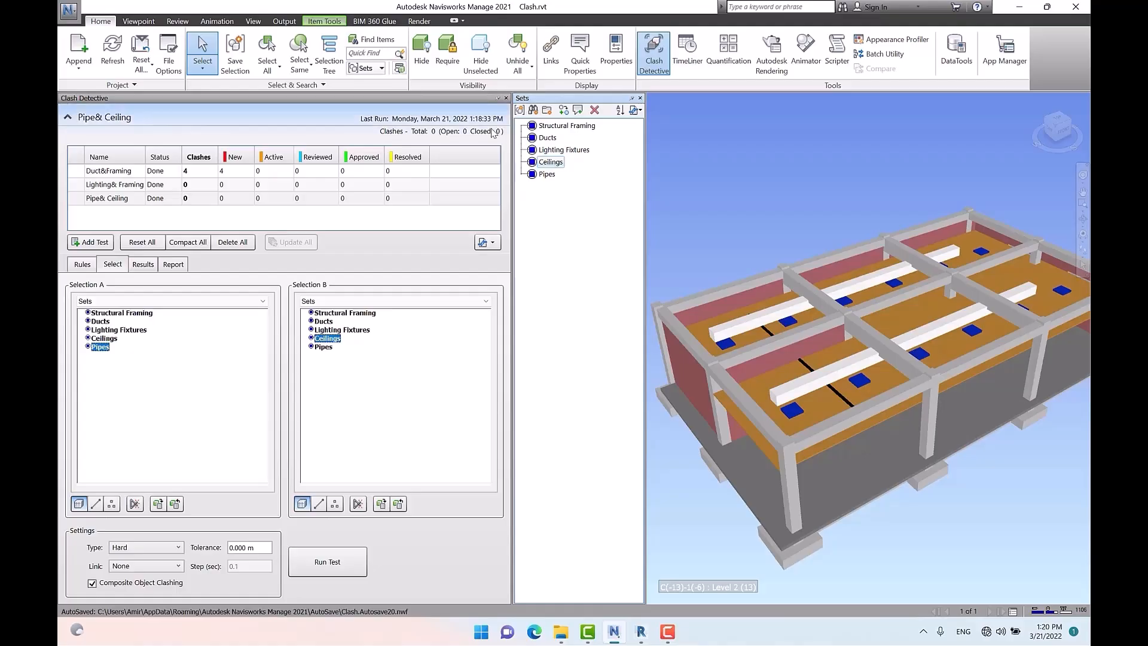
Step: Set the search value for Element Category to Ceilings and find all matching items
left_click(367, 39)
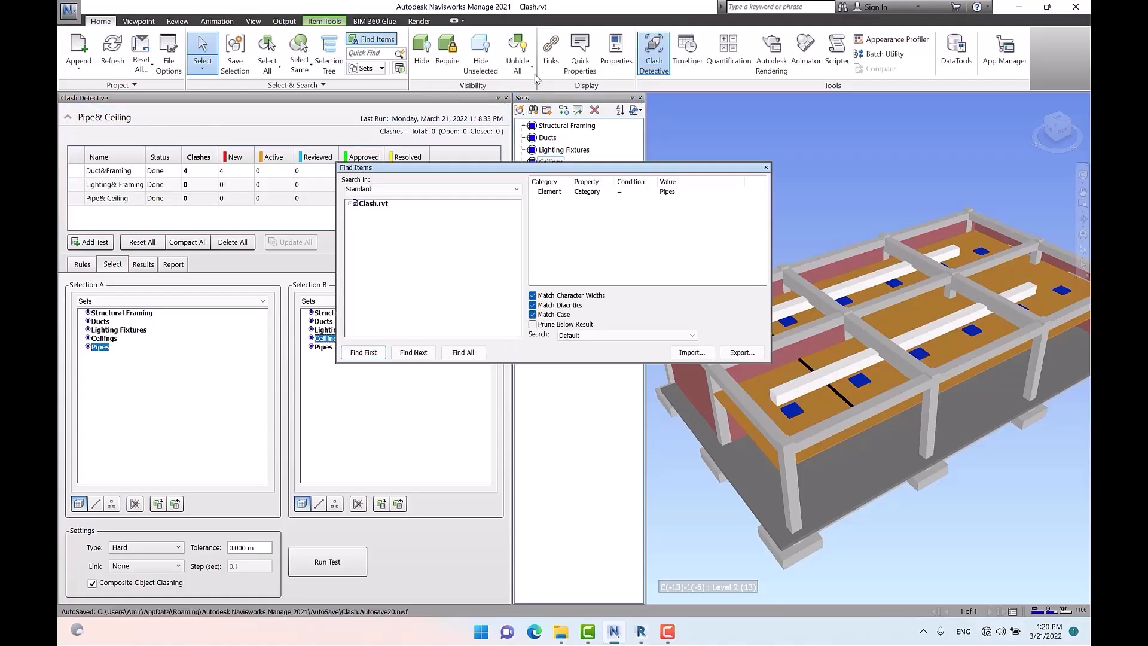
left_click(682, 192)
left_click(739, 192)
left_click(709, 203)
left_click(463, 352)
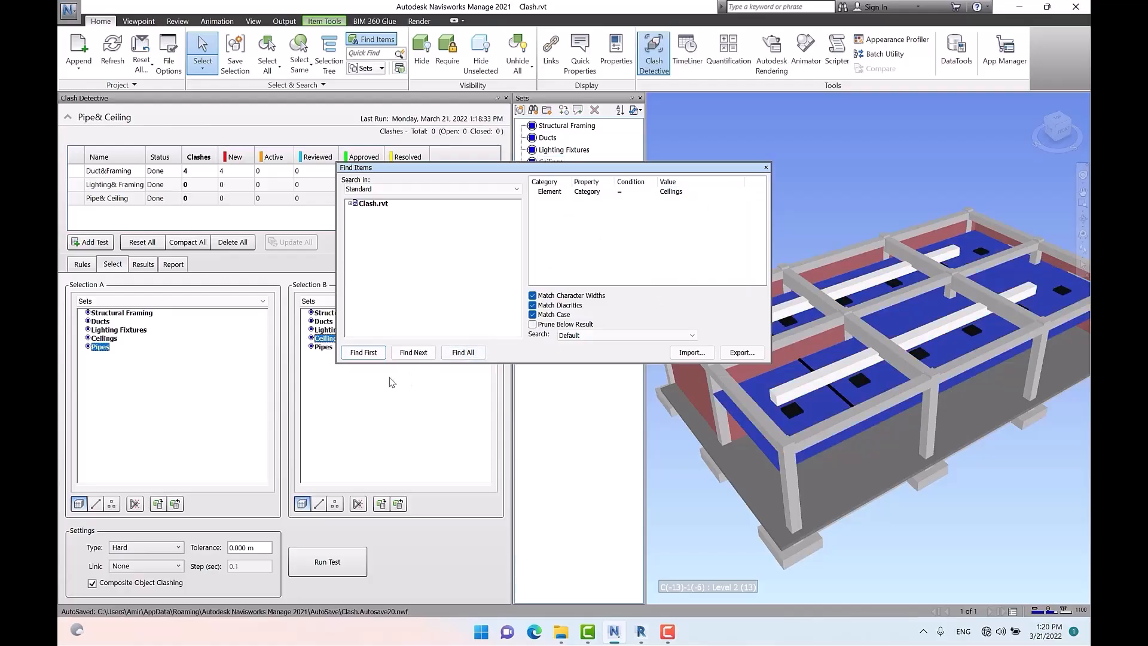
Step: Update the Ceilings set with the found items, close the item search, and select the set to check its contents
left_click_drag(433, 171, 357, 264)
right_click(546, 161)
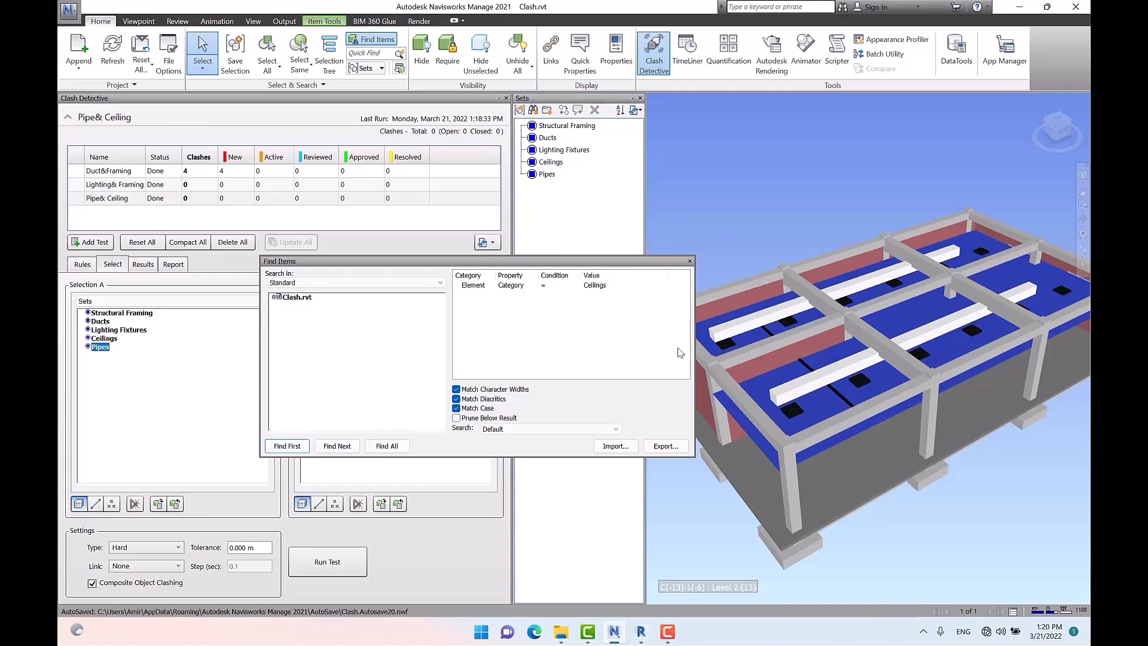
left_click(690, 261)
left_click(722, 178)
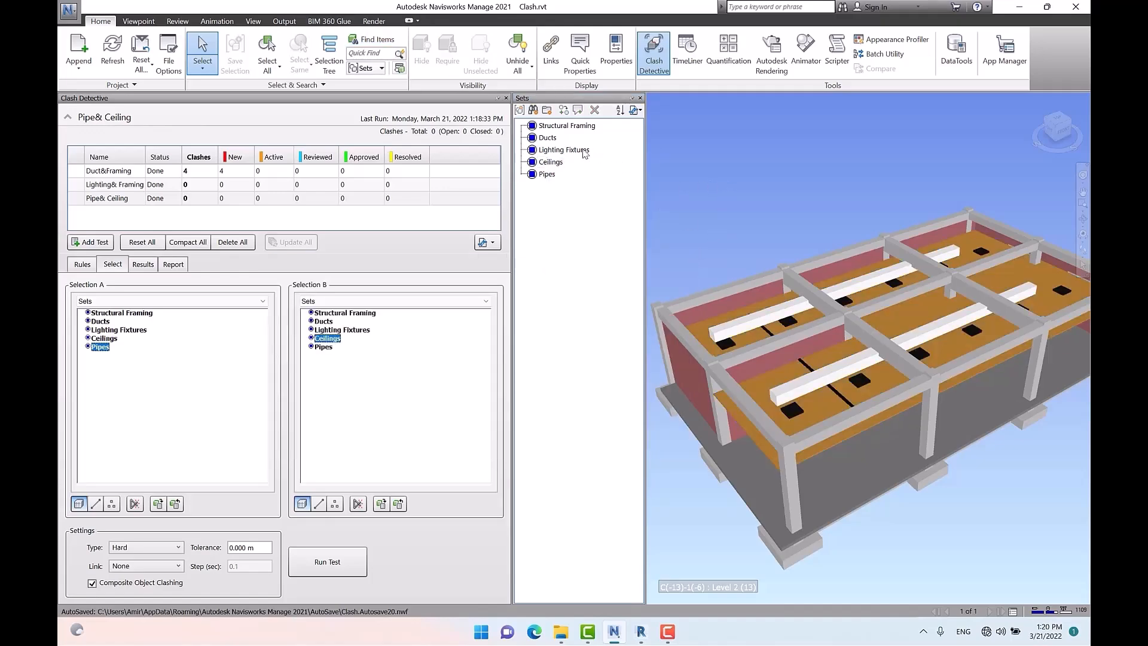
left_click(551, 163)
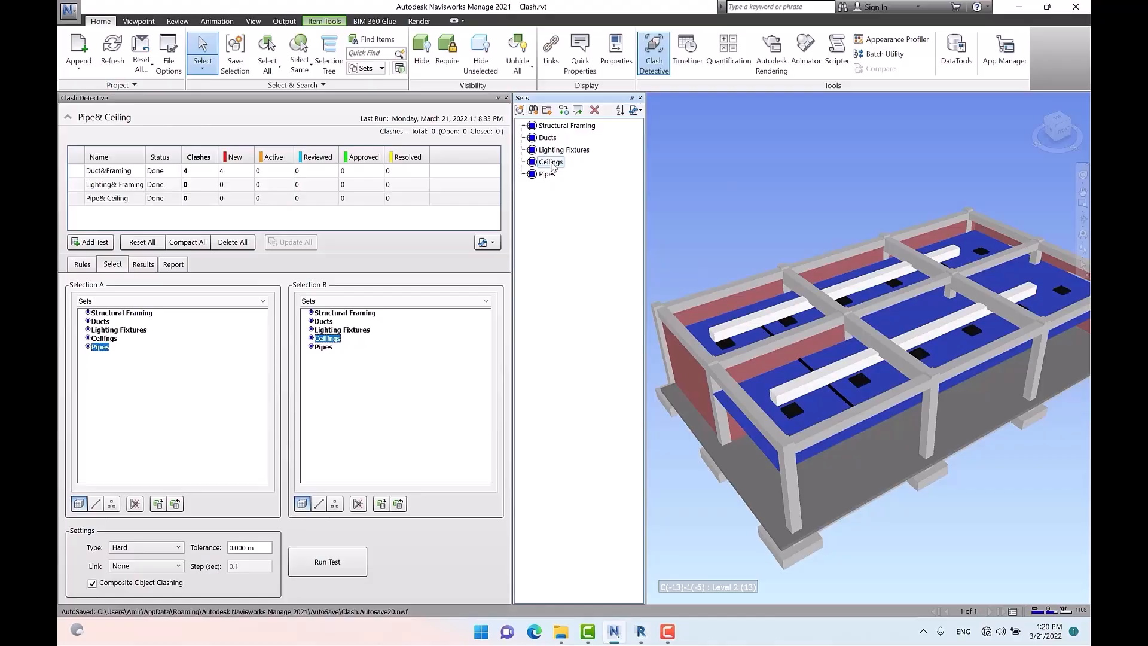
left_click(758, 171)
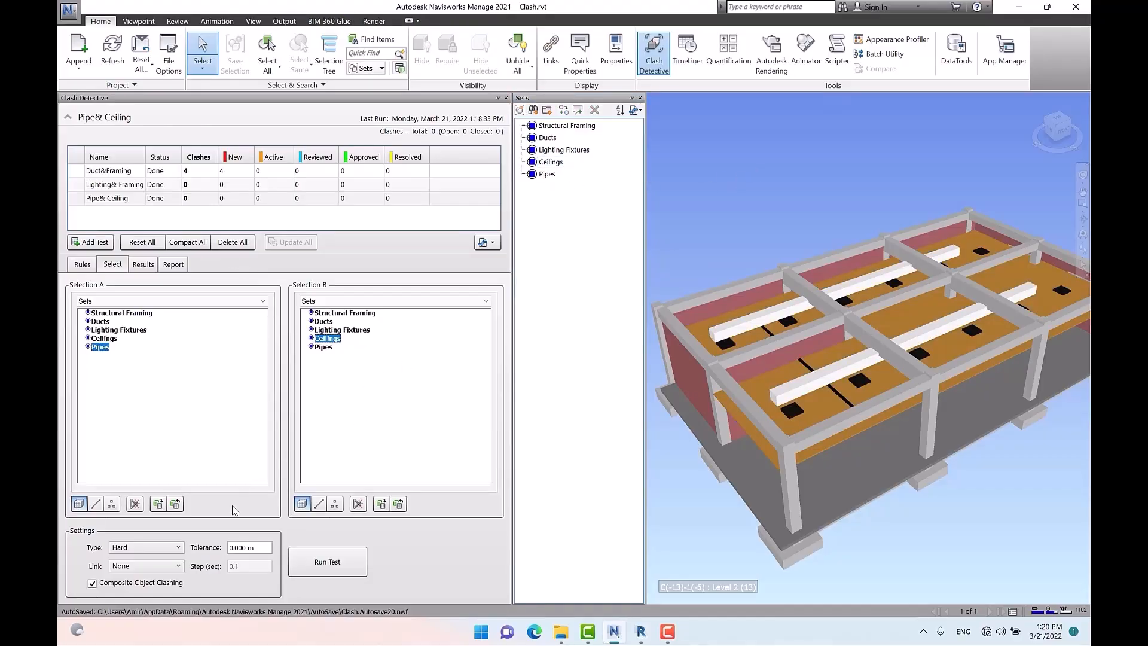
Step: Set the Pipe& Ceiling test's tolerance to 0.050 m and run the test again
left_click_drag(258, 546, 211, 553)
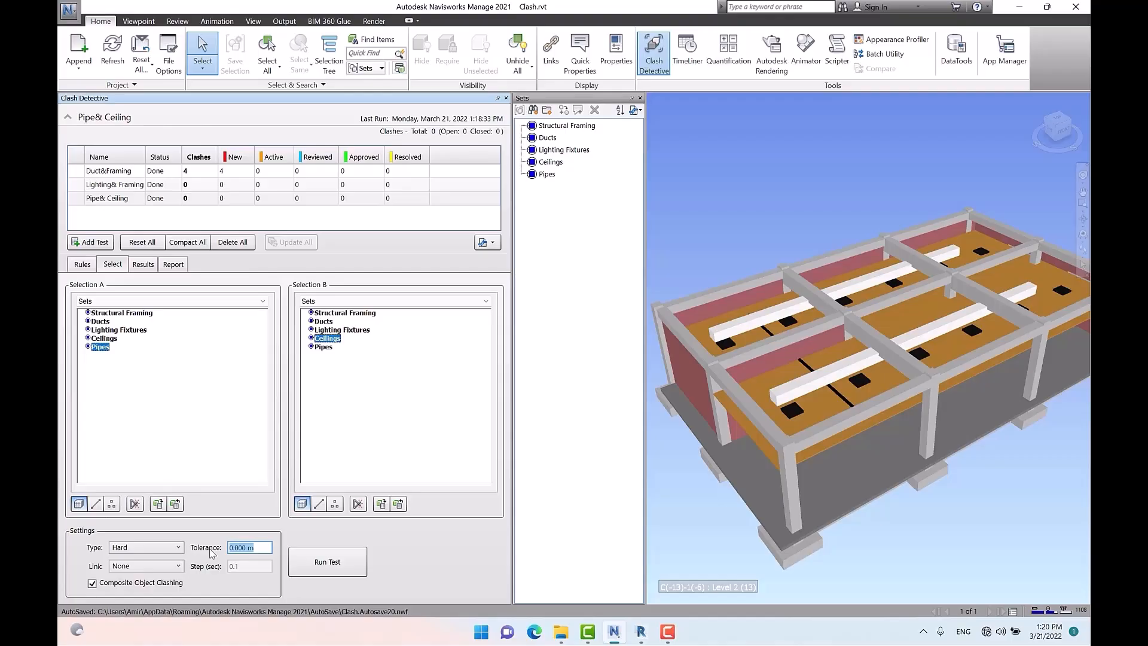
key("BackSpace")
left_click(329, 563)
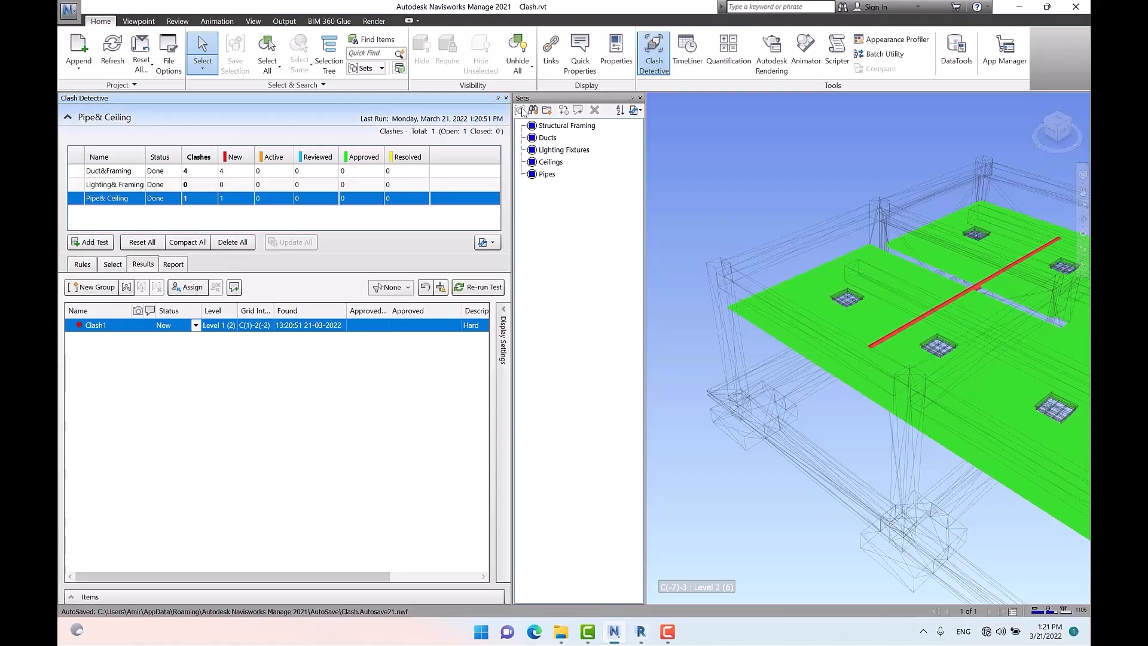
Step: Close the Sets window and review the selections used by the Pipe& Ceiling and Duct&Framing tests
left_click(640, 98)
left_click(112, 264)
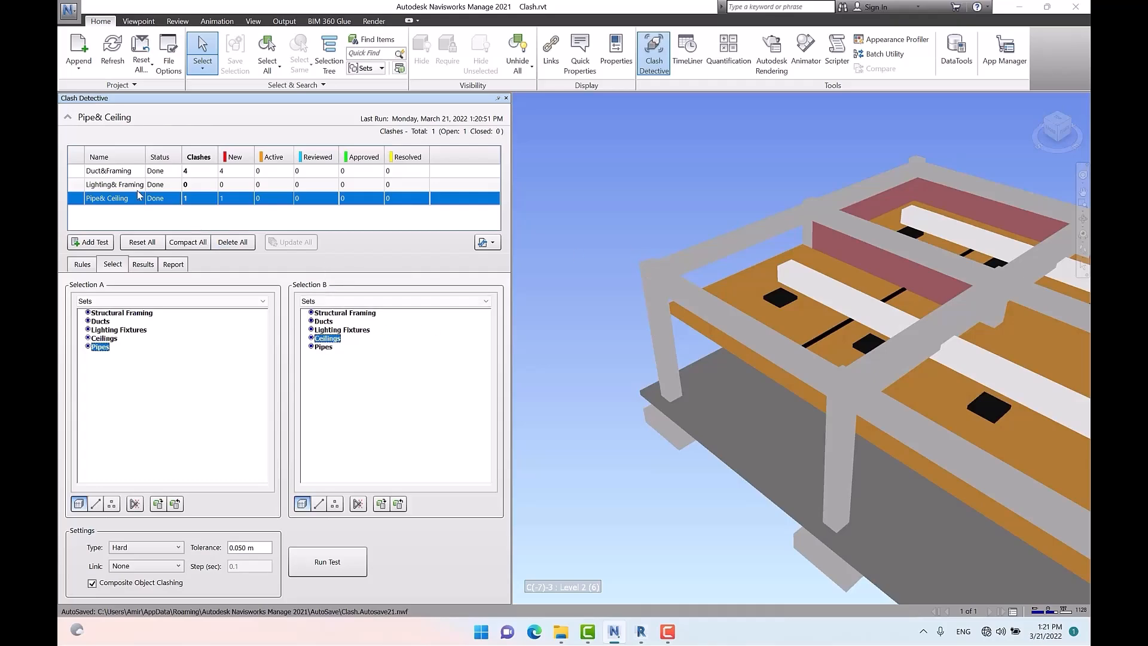
left_click(109, 174)
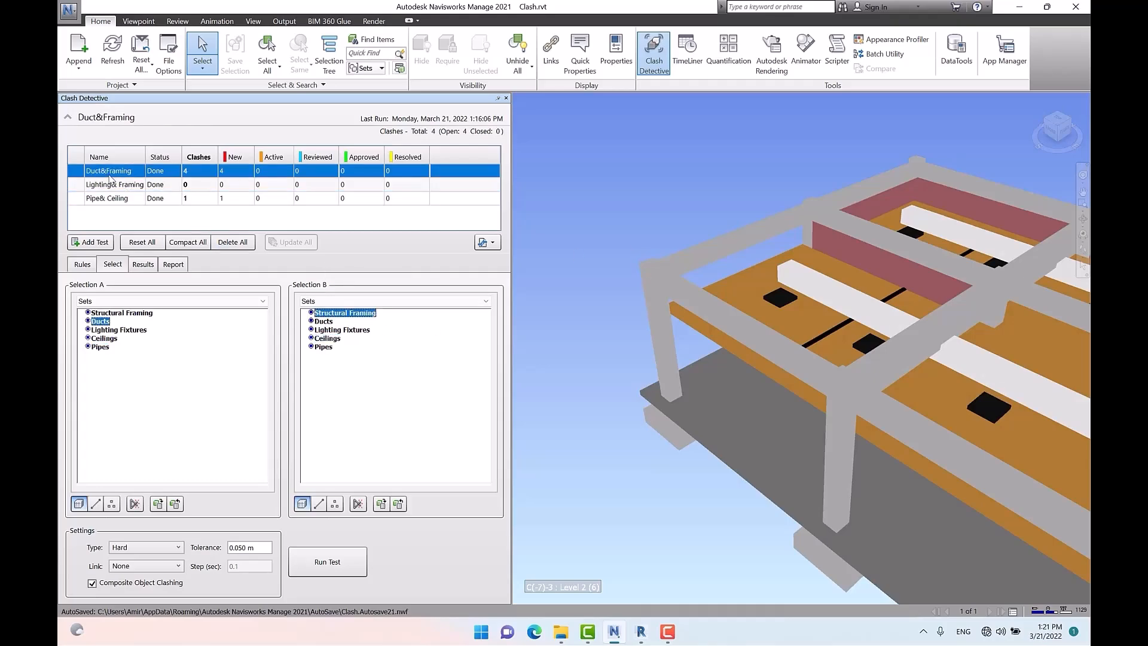
Step: Add a new clash test and rename it D-F
left_click(90, 242)
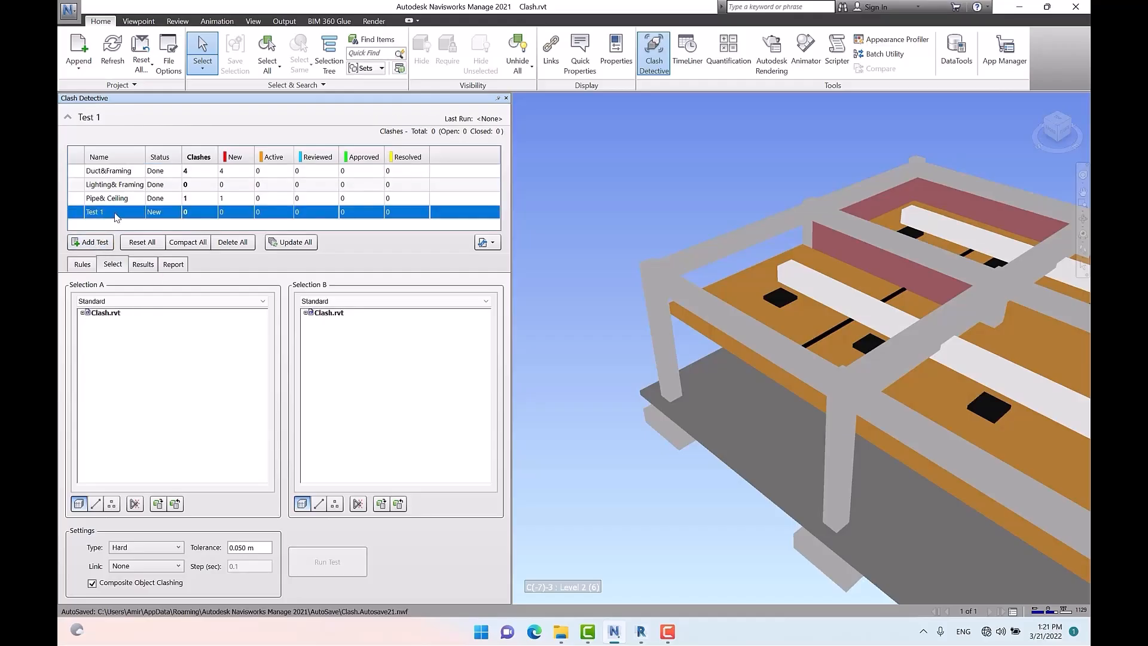
right_click(115, 212)
left_click(161, 269)
type("D-")
type("F")
key("Return")
Step: Examine the listing modes offered for Selection A and in the Selection Tree, and close the tree
left_click(141, 300)
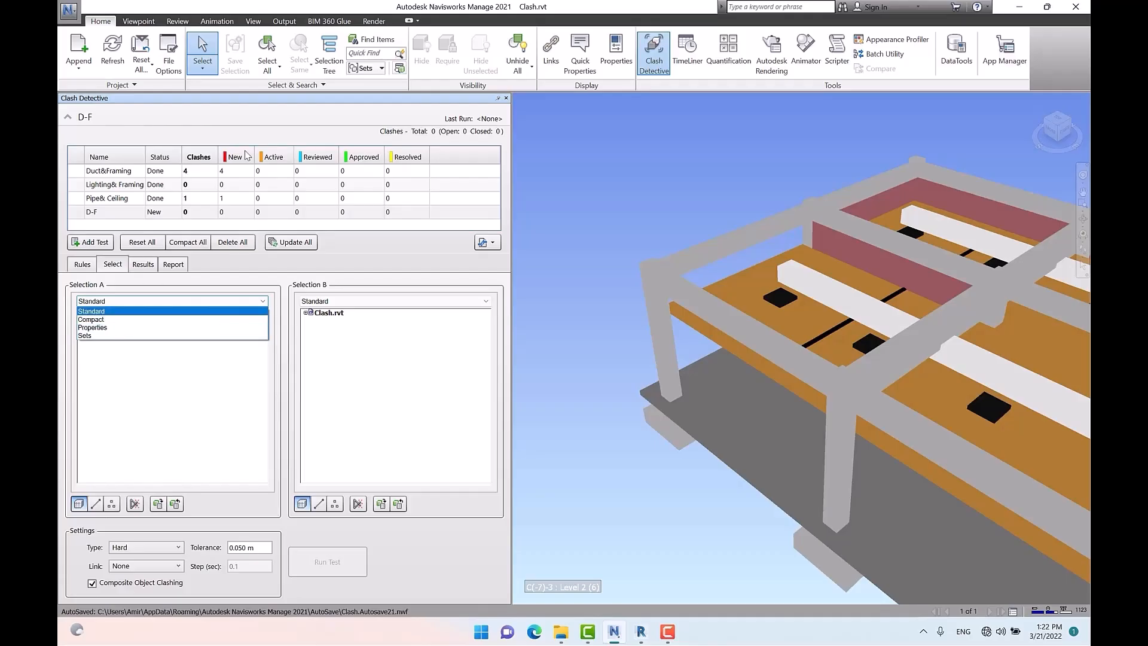
left_click(330, 58)
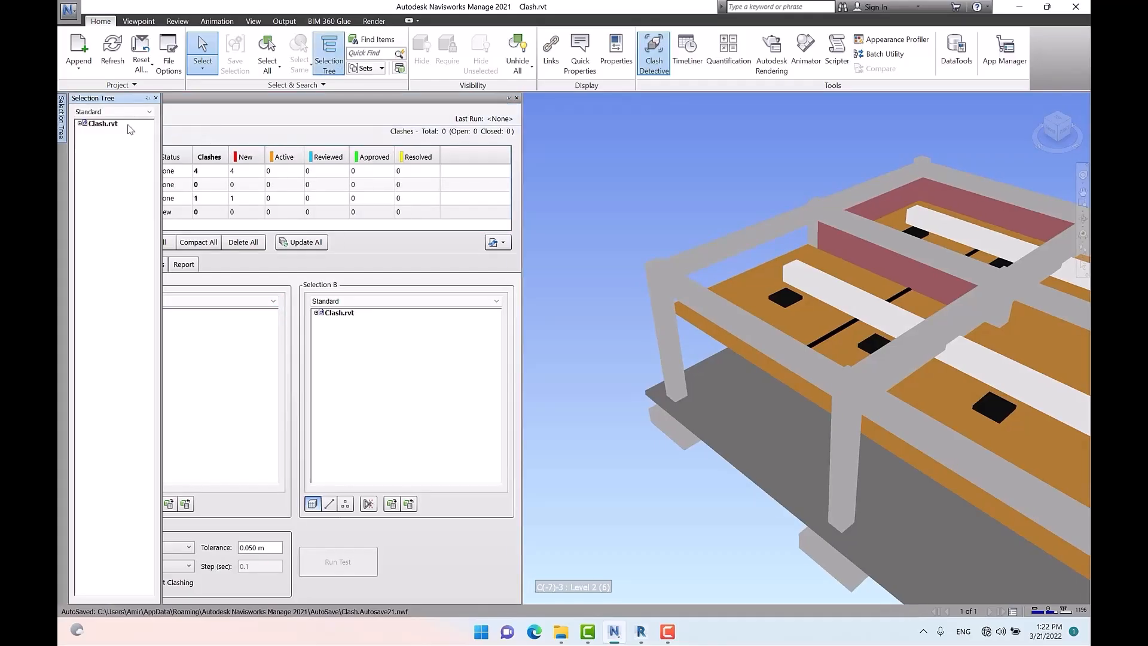
left_click(128, 112)
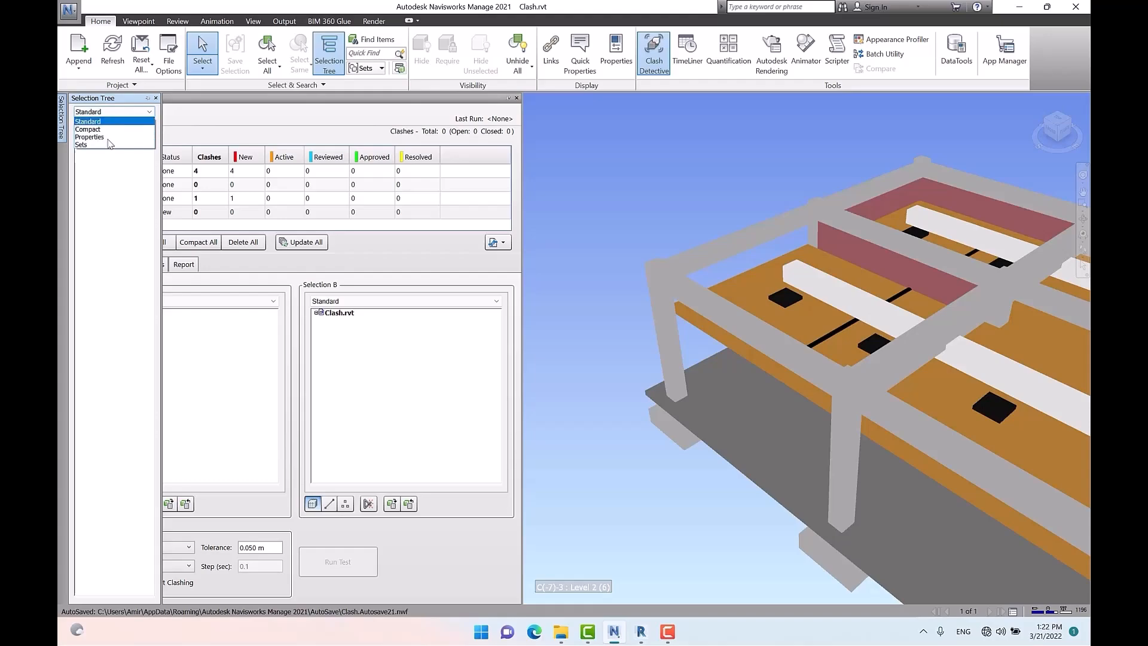
left_click(162, 105)
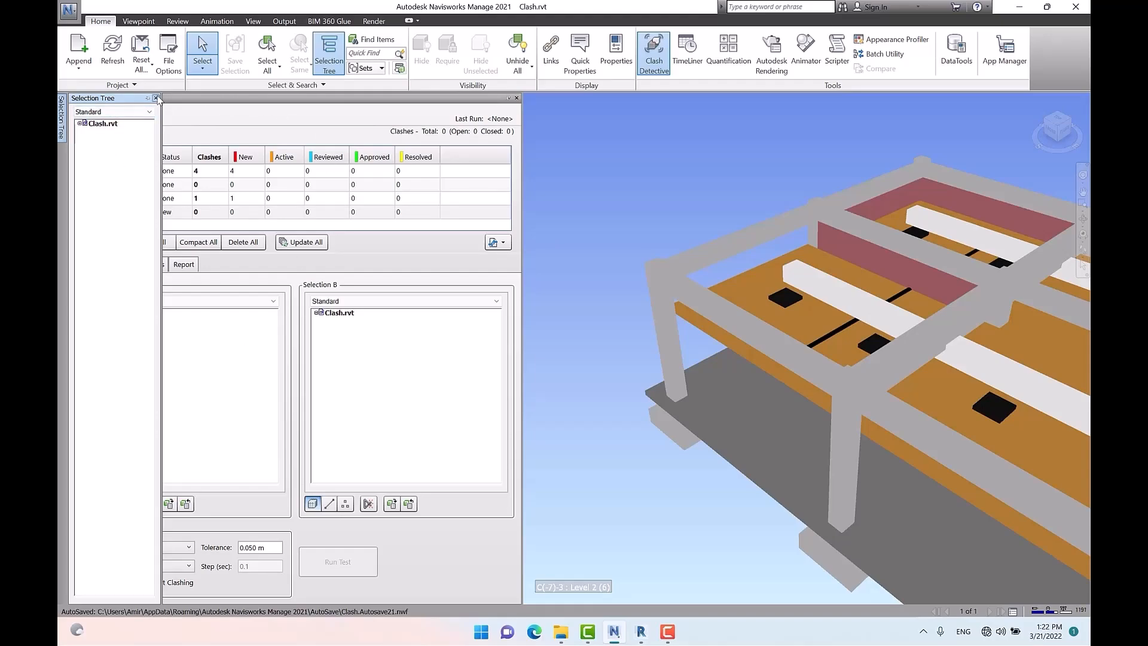
left_click(156, 98)
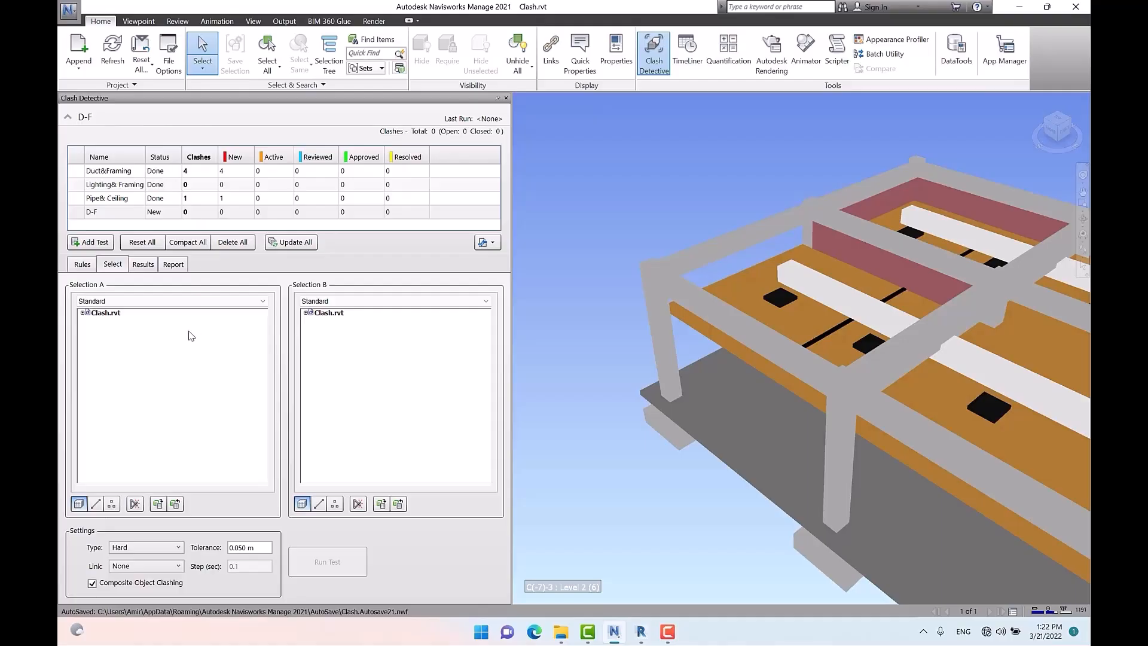
Step: List the items by Properties for both Selection A and Selection B of the D-F test
left_click(133, 302)
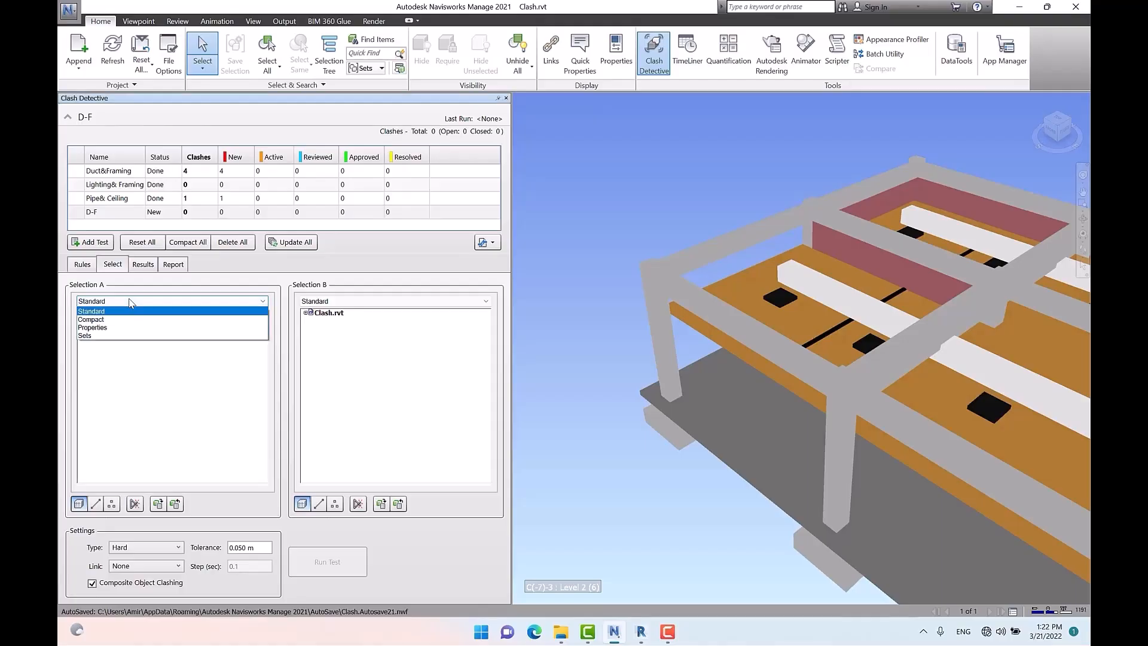
left_click(125, 329)
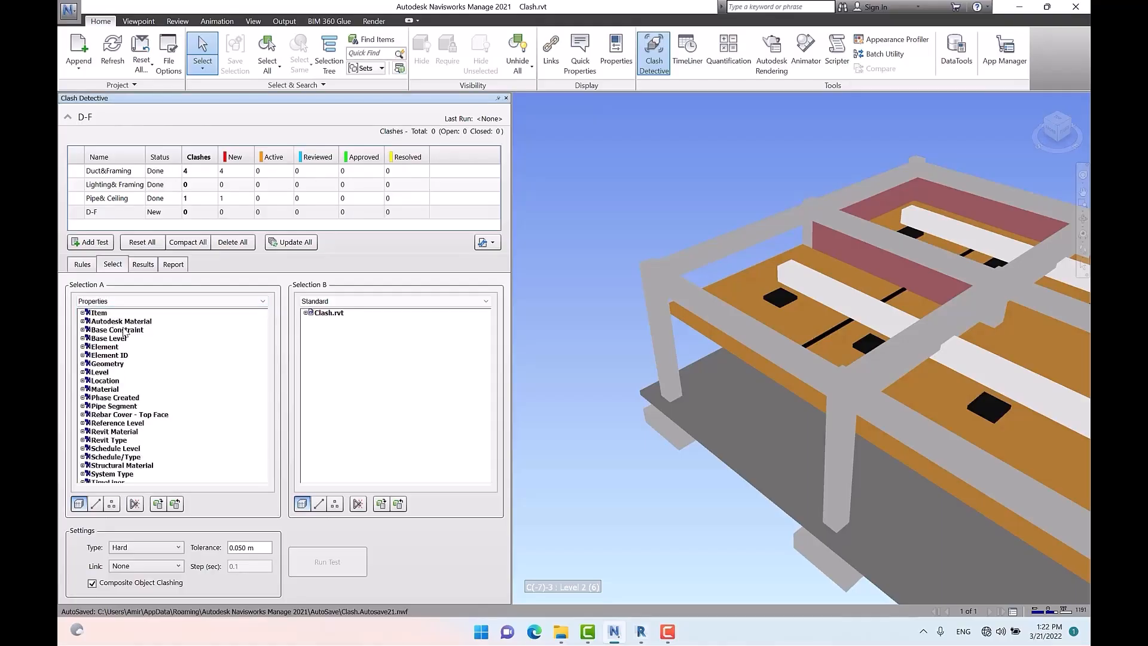
left_click(349, 302)
left_click(344, 329)
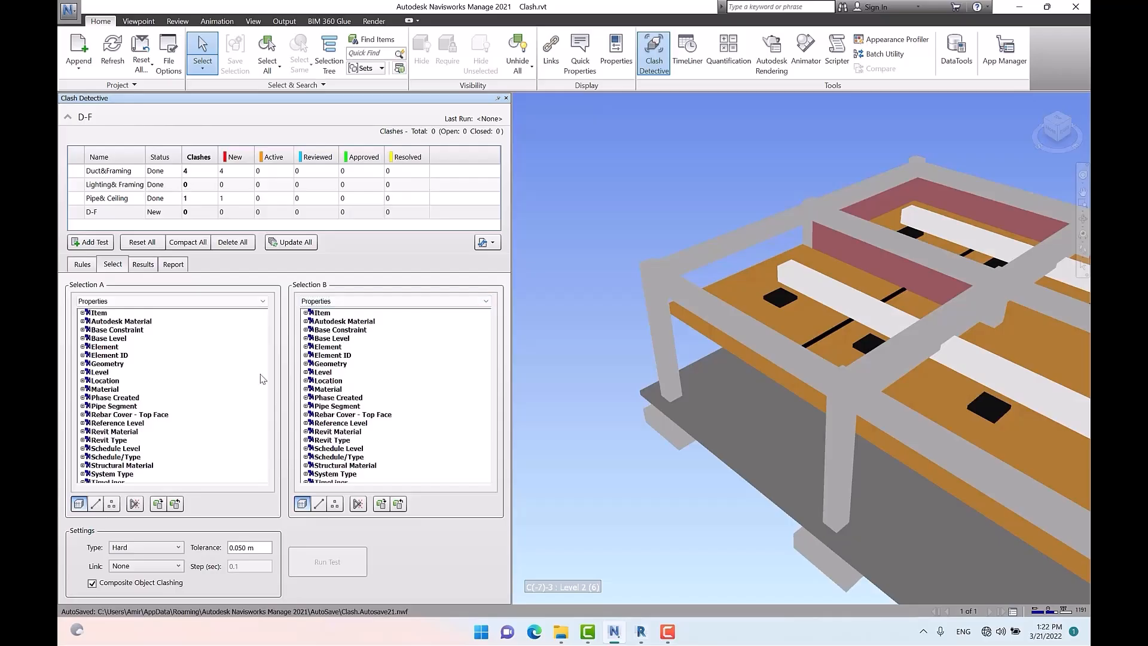
Step: Choose Element Category Ducts for Selection A and Structural Framing for Selection B, and run the D-F test
left_click(83, 347)
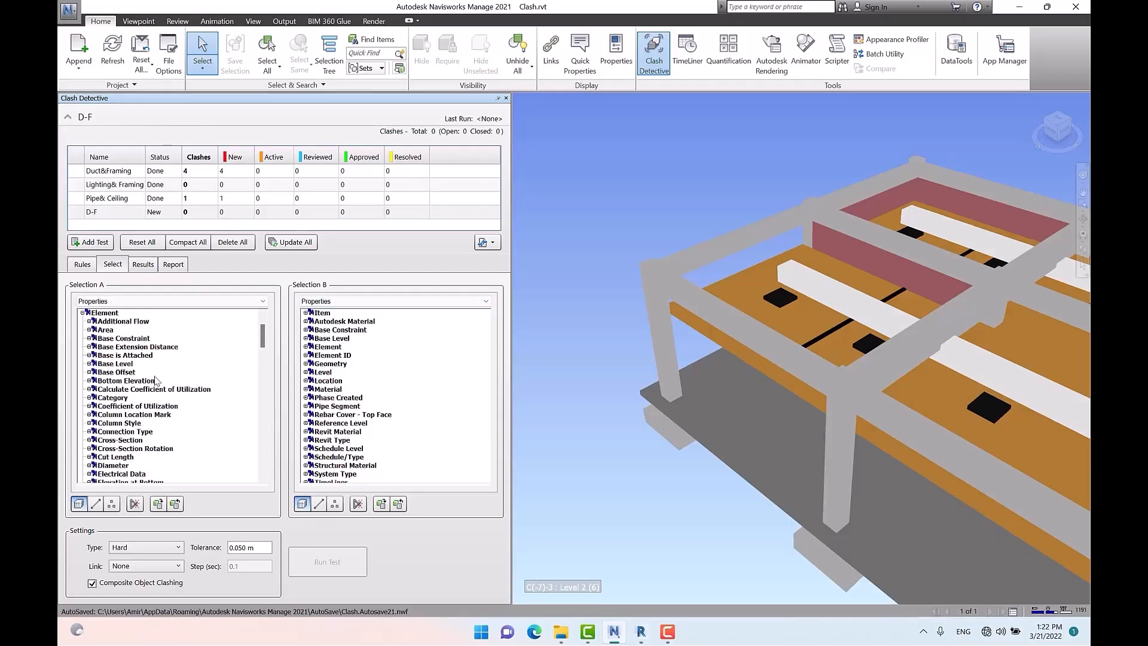
double_click(93, 399)
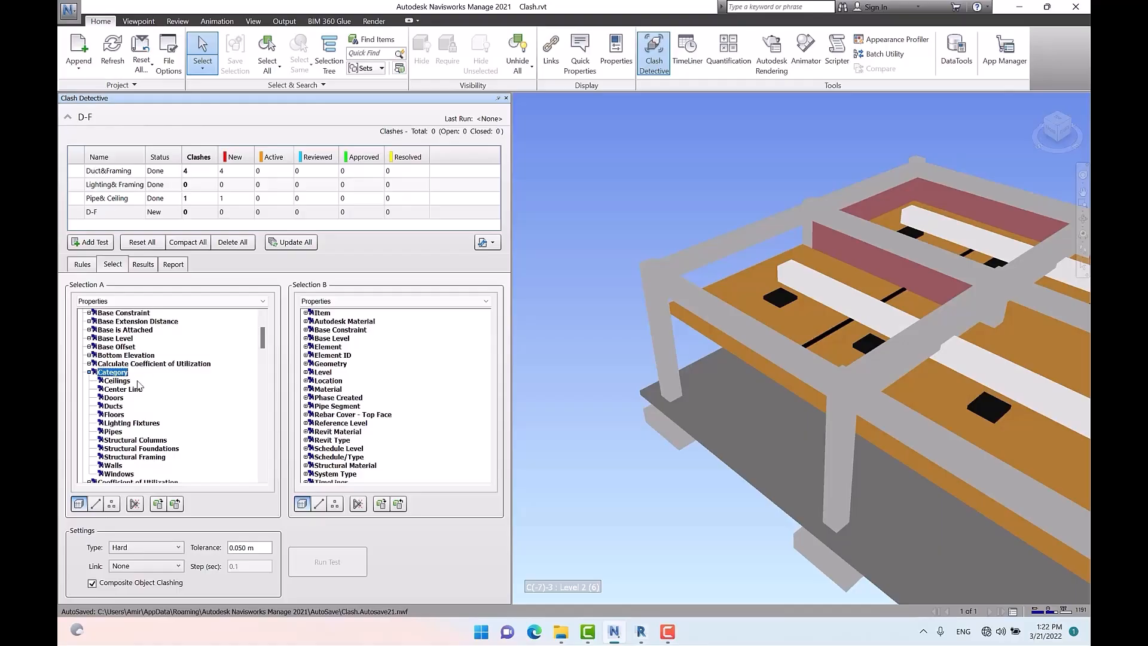
left_click(115, 407)
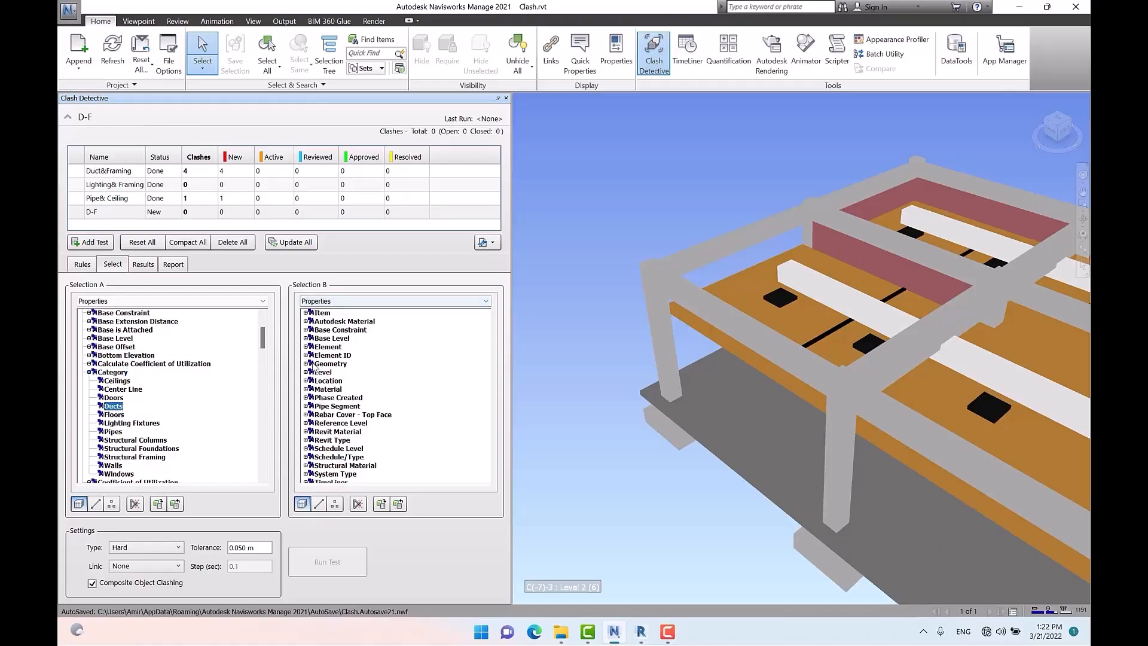
left_click(306, 347)
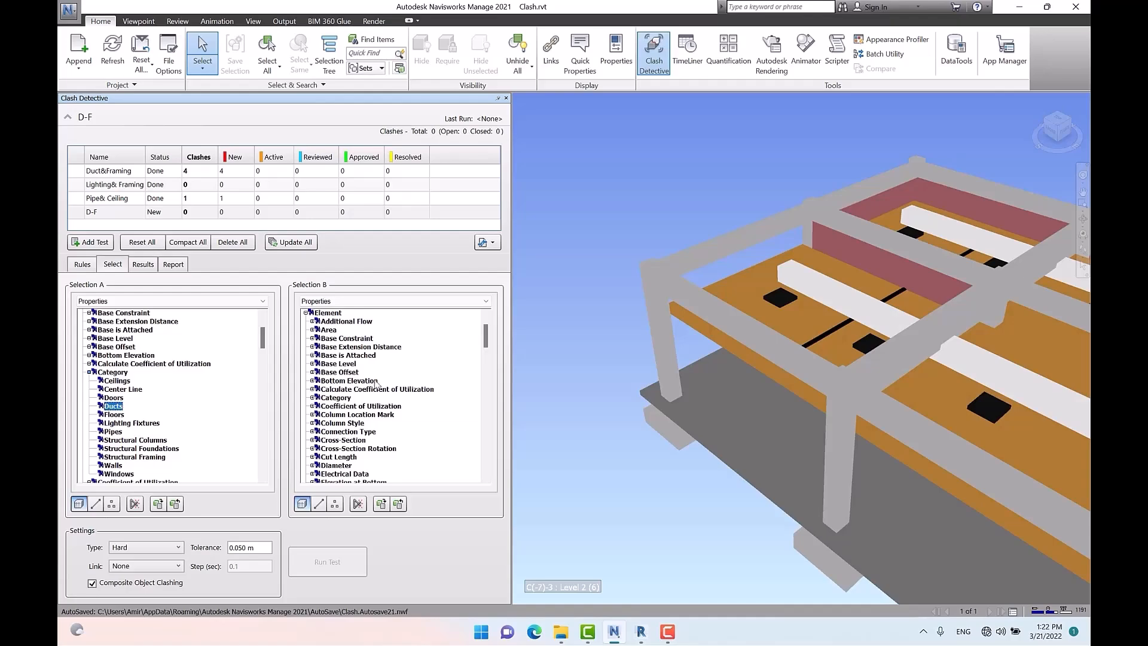
left_click(312, 398)
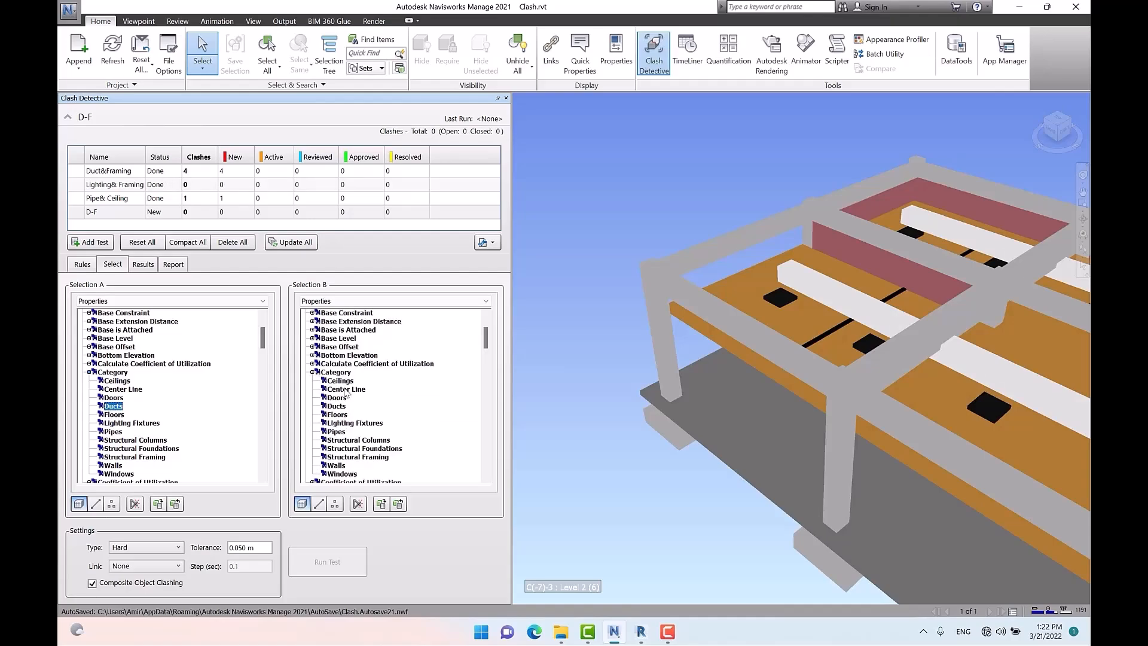
left_click(383, 458)
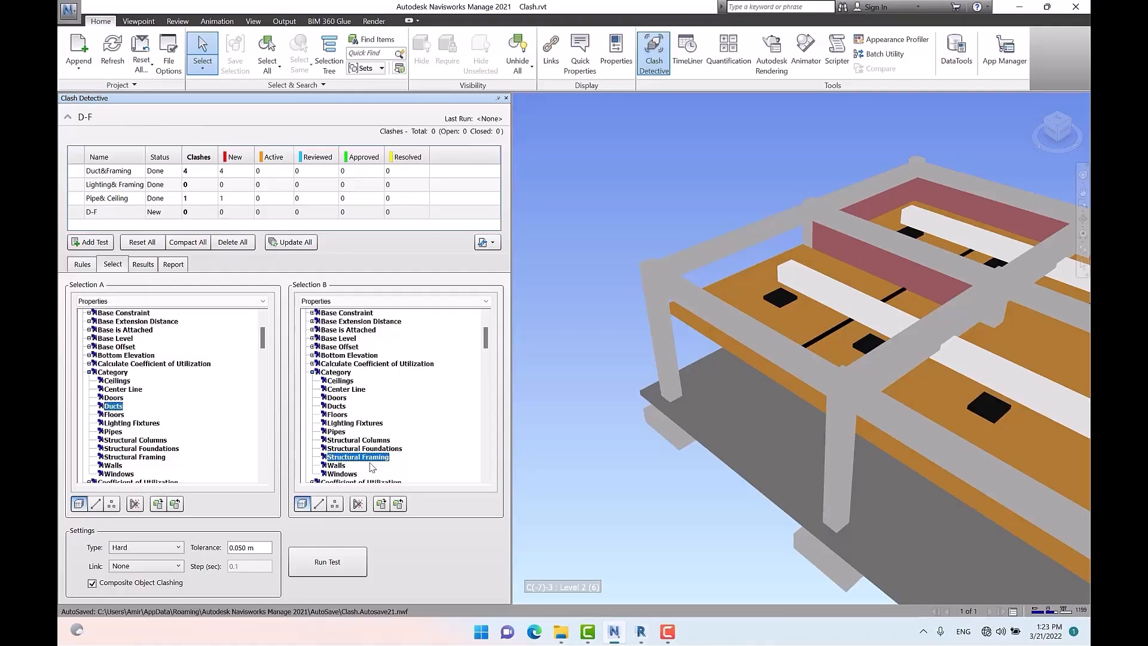
left_click(329, 562)
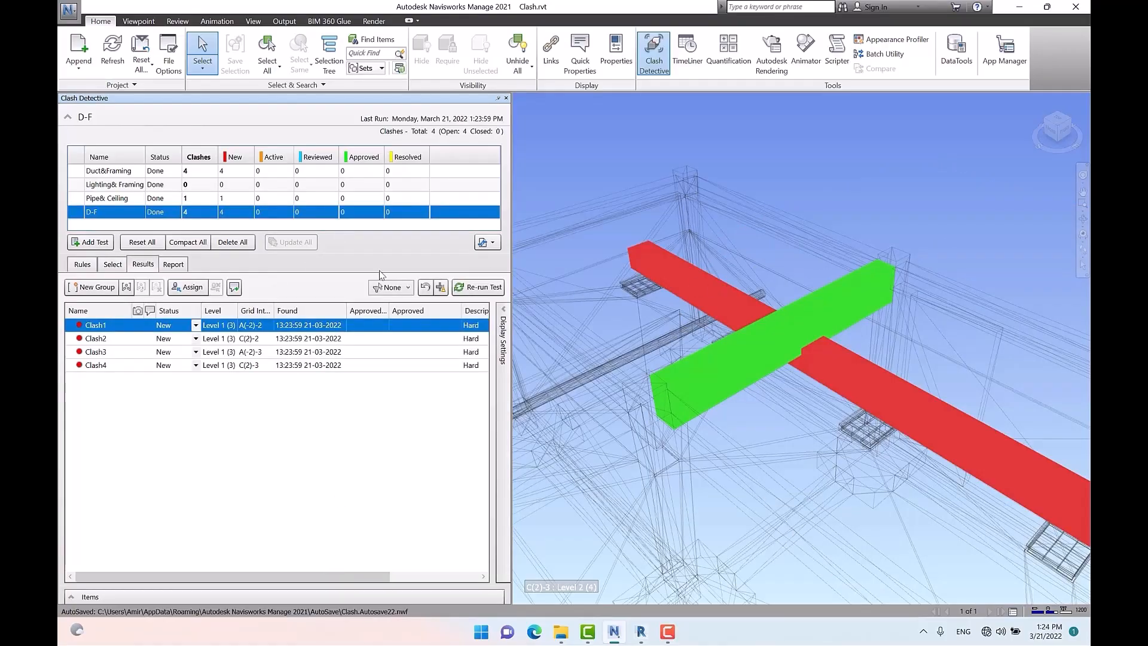
Step: List the items by Standard for both Selection A and Selection B of the D-F test
left_click(112, 264)
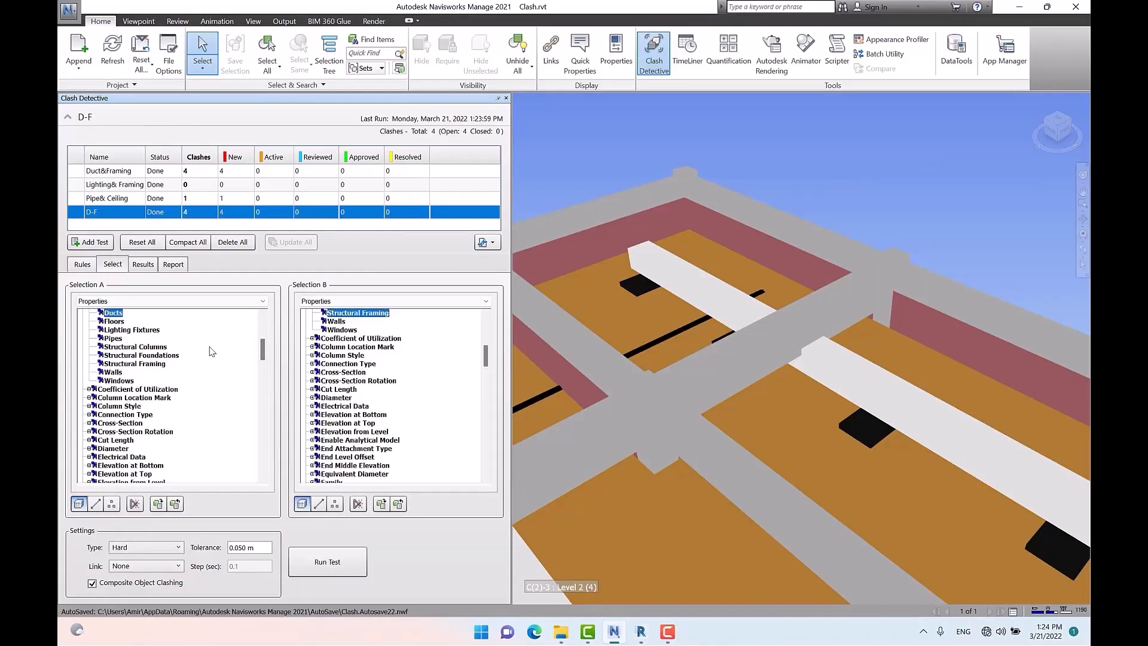
left_click(139, 302)
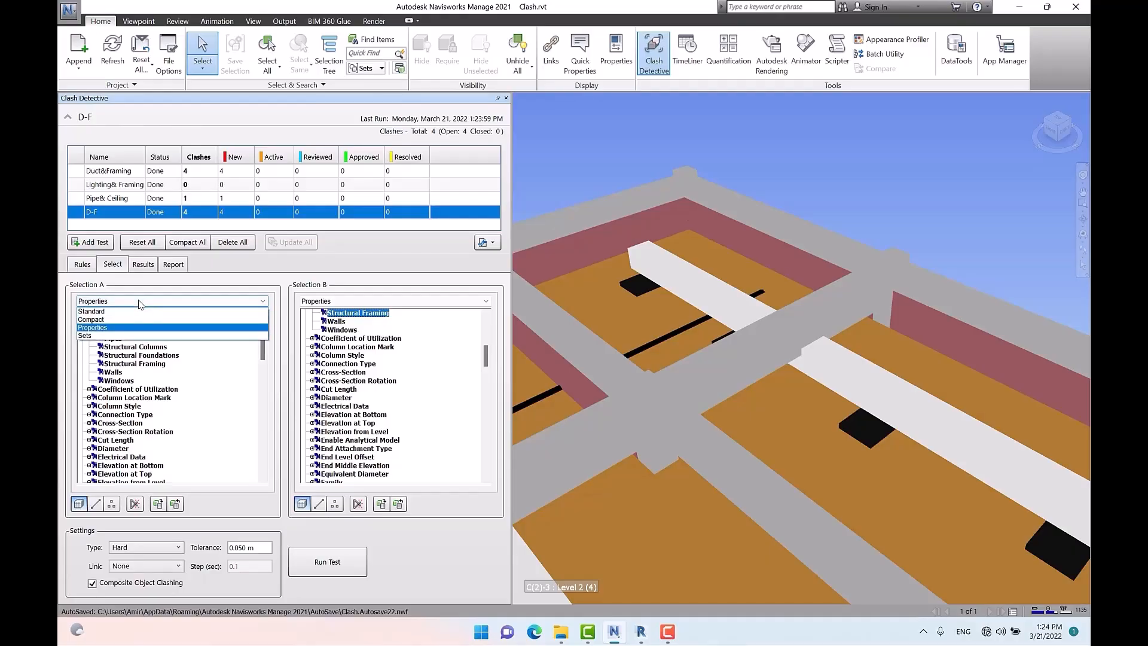
left_click(123, 328)
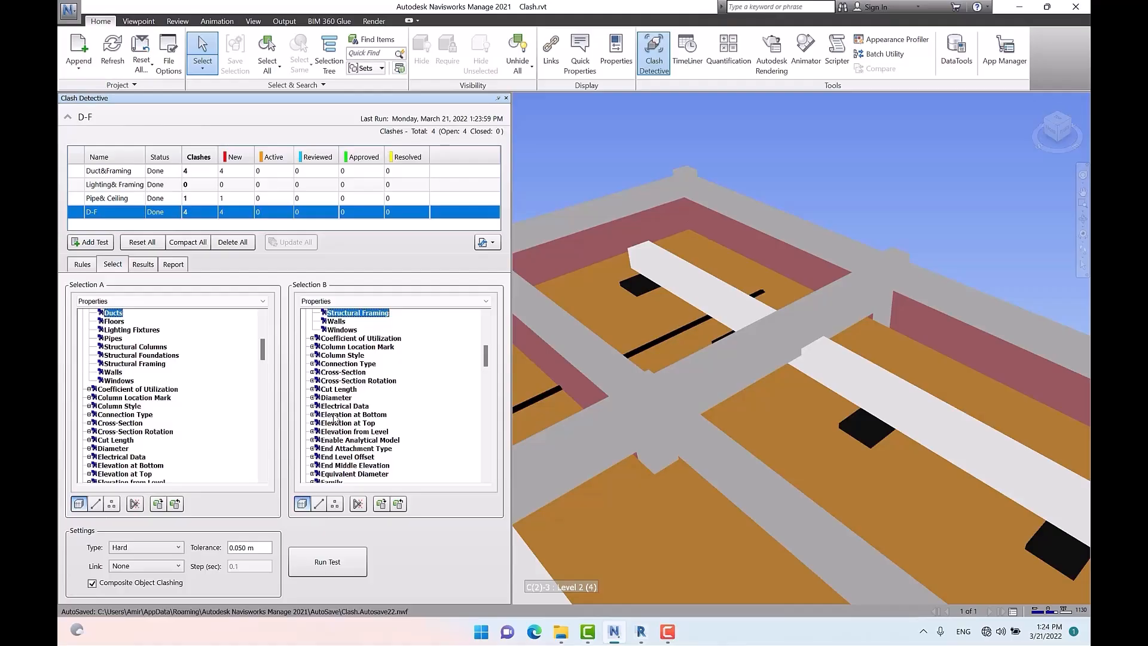
scroll(159, 368, "up", 6)
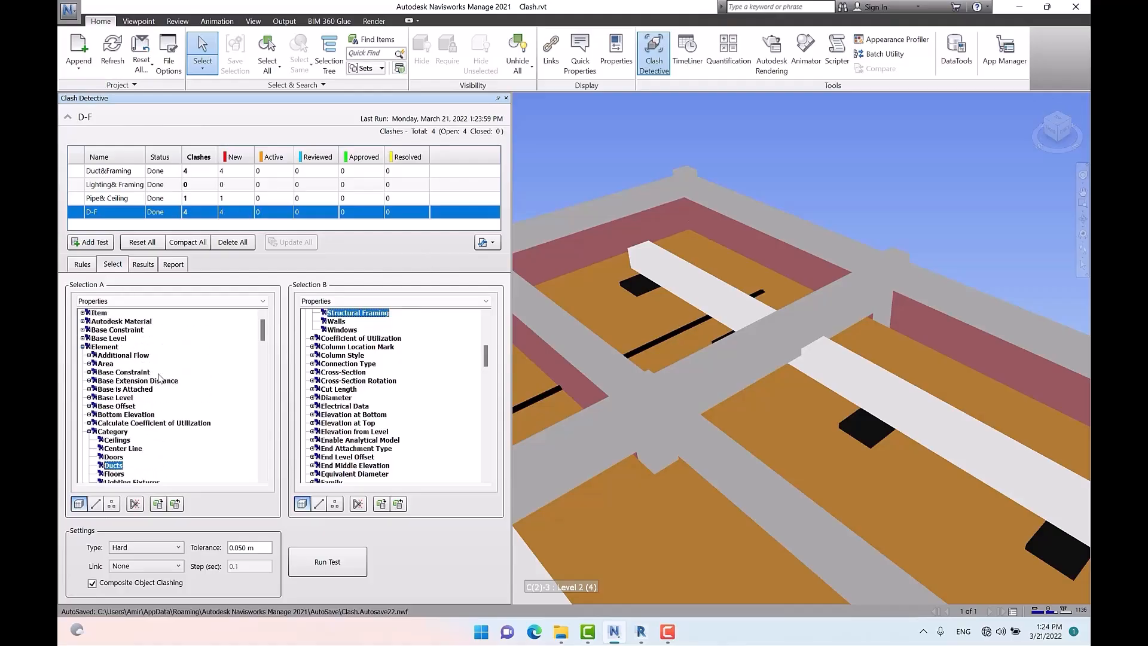
left_click(114, 303)
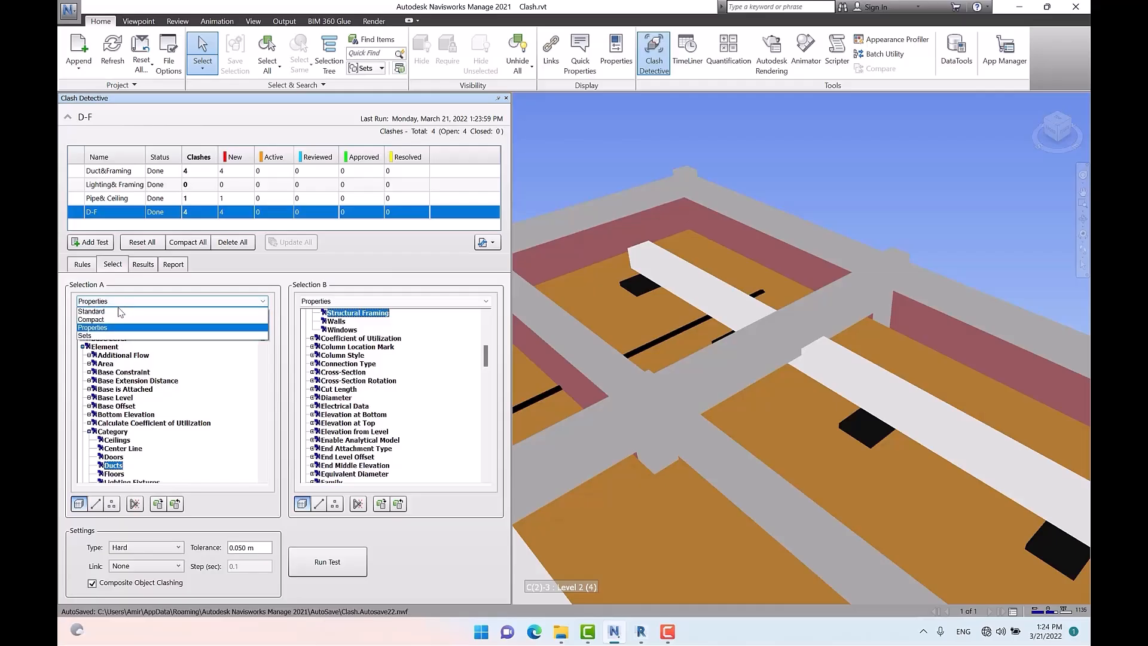
left_click(120, 312)
left_click(363, 303)
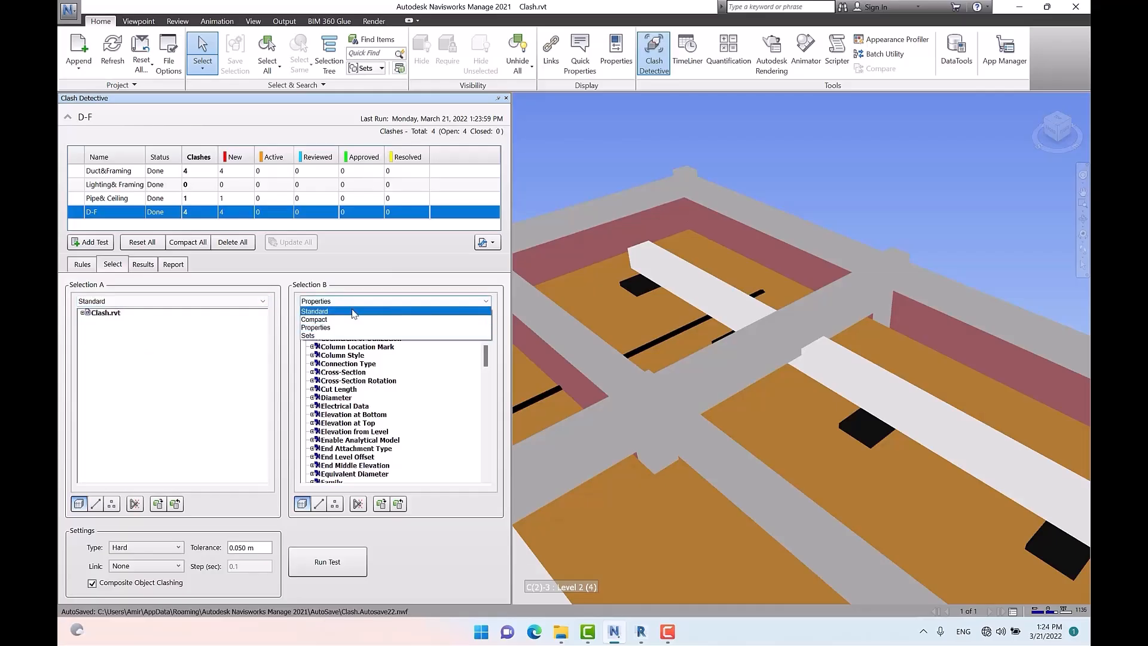
left_click(354, 312)
Step: Select an inner cross beam in the model and extend the selection to all elements of the same type
scroll(787, 275, "down", 5)
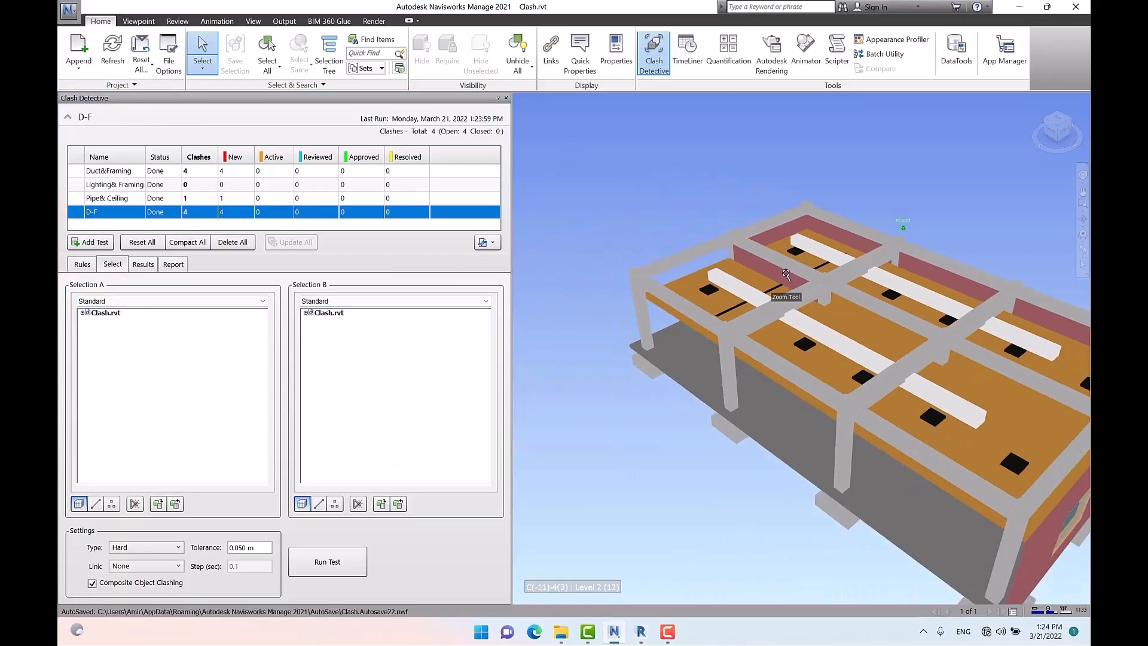
scroll(786, 275, "down", 3)
middle_click_drag(787, 275, 830, 366)
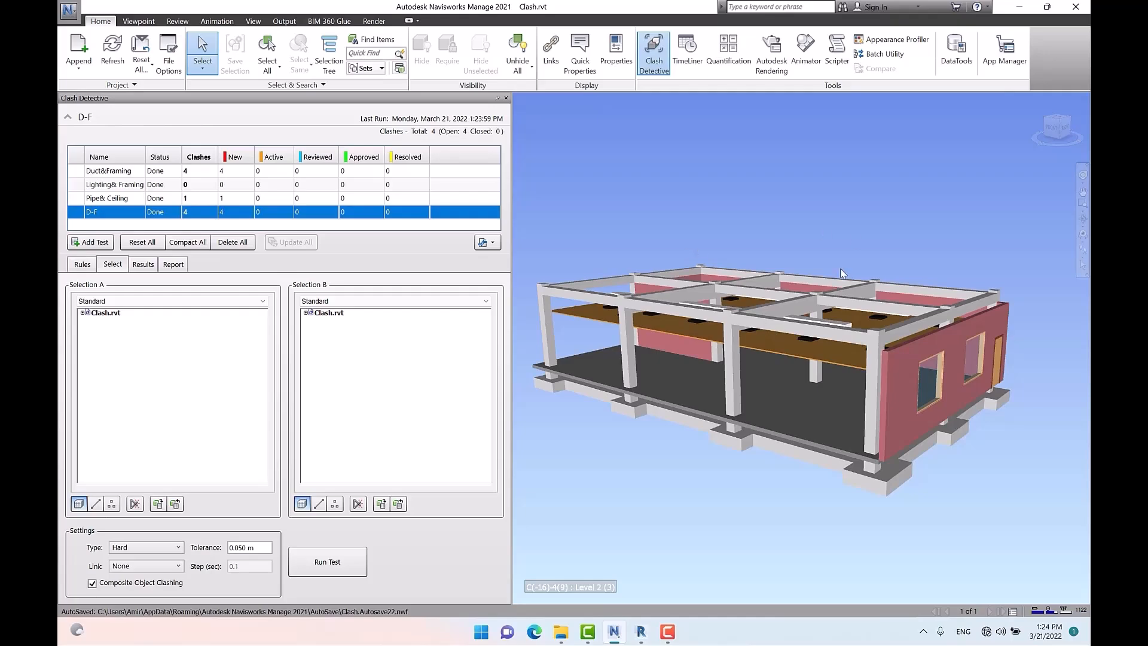
scroll(734, 381, "up", 2)
middle_click_drag(722, 389, 837, 347, "shift")
middle_click_drag(837, 347, 877, 428)
scroll(861, 283, "down", 2)
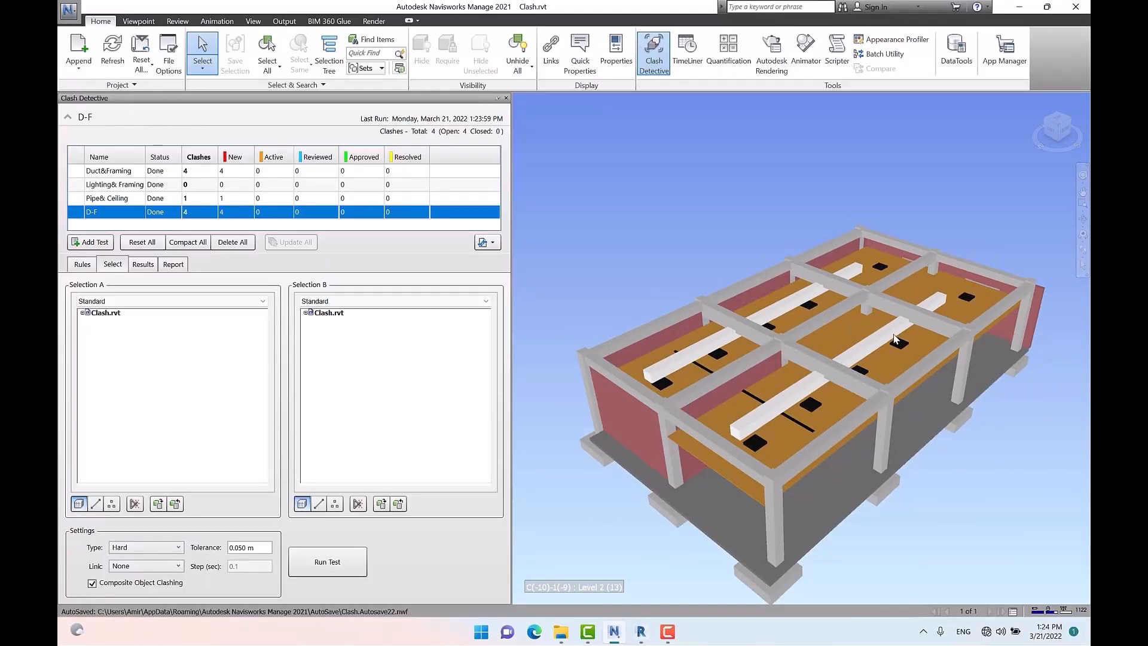
scroll(784, 326, "up", 2)
scroll(784, 326, "up", 2)
left_click(699, 311)
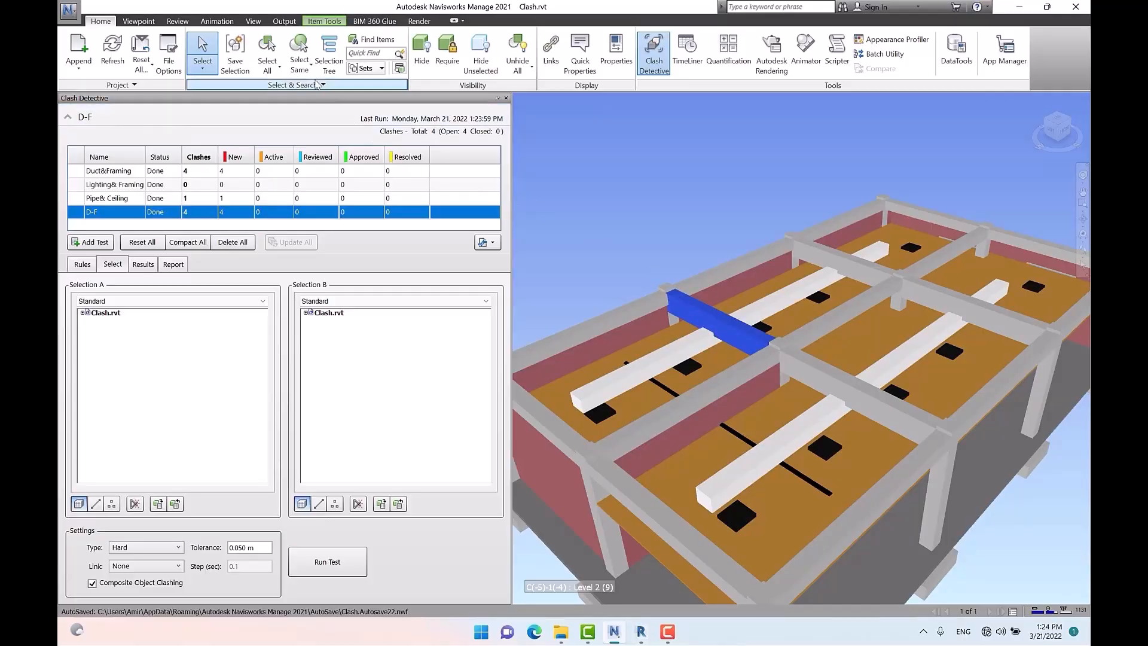
left_click(299, 56)
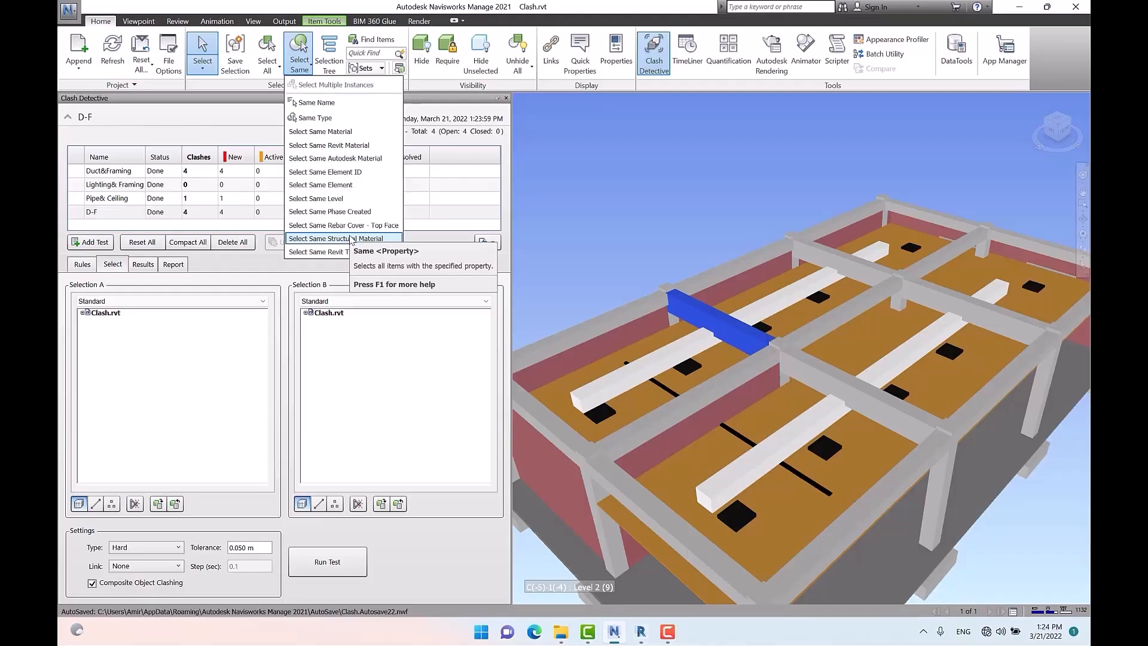
left_click(366, 119)
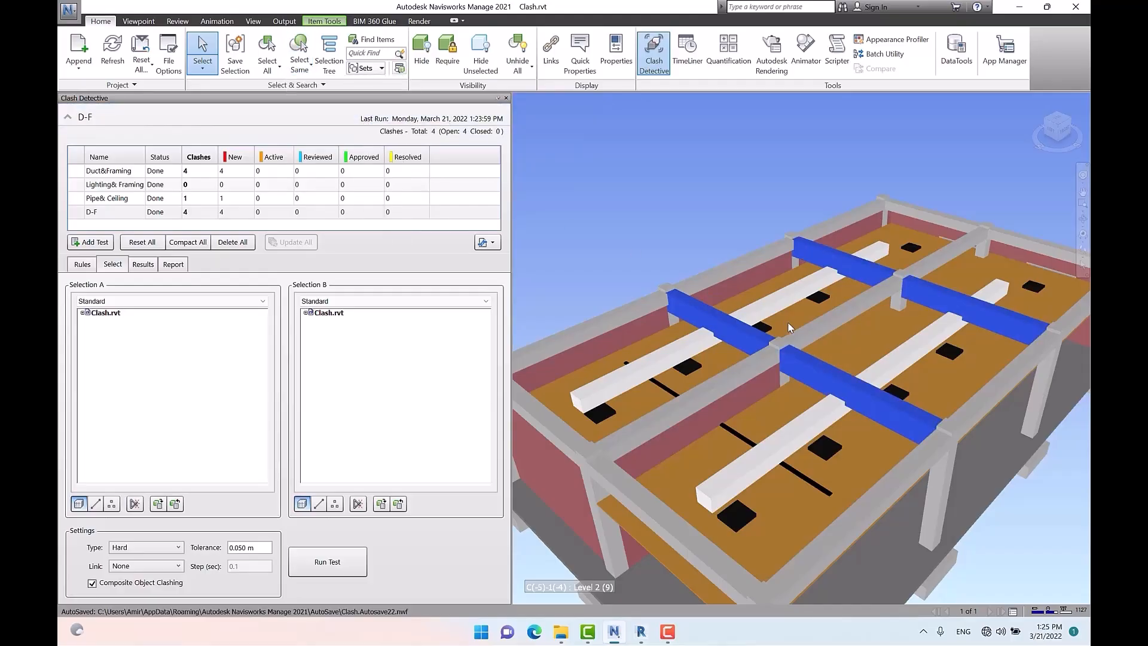
left_click(711, 228)
Step: Select an outer edge beam and an inner cross beam, extend to the same types, and assign all these beams to Selection A
left_click(712, 269)
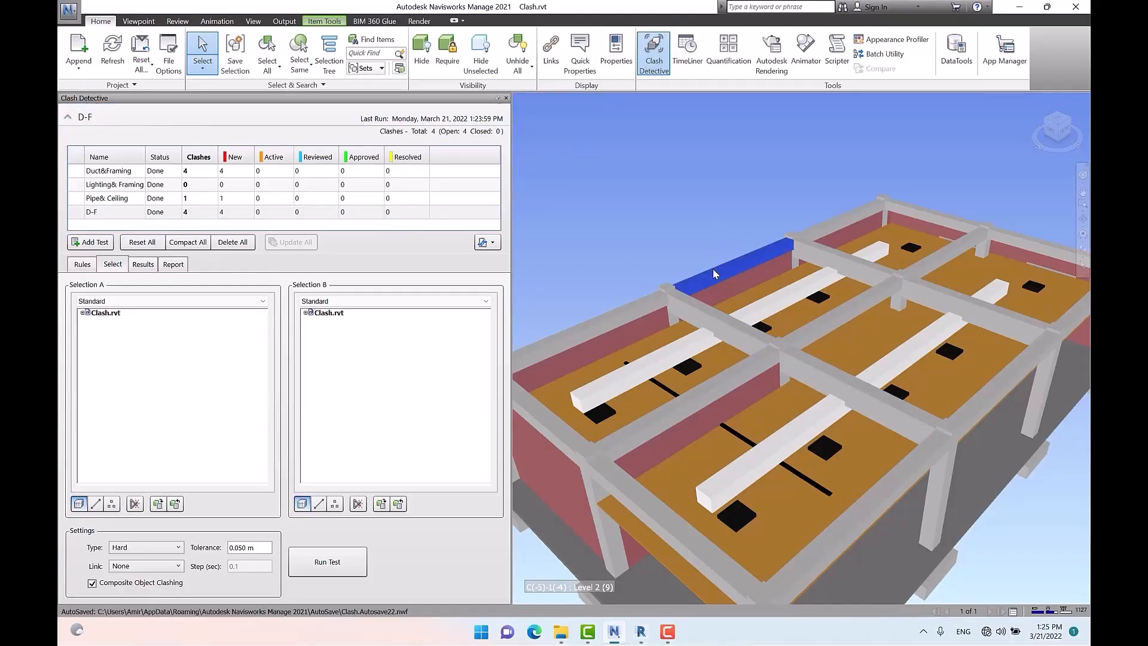
left_click(696, 309, "ctrl")
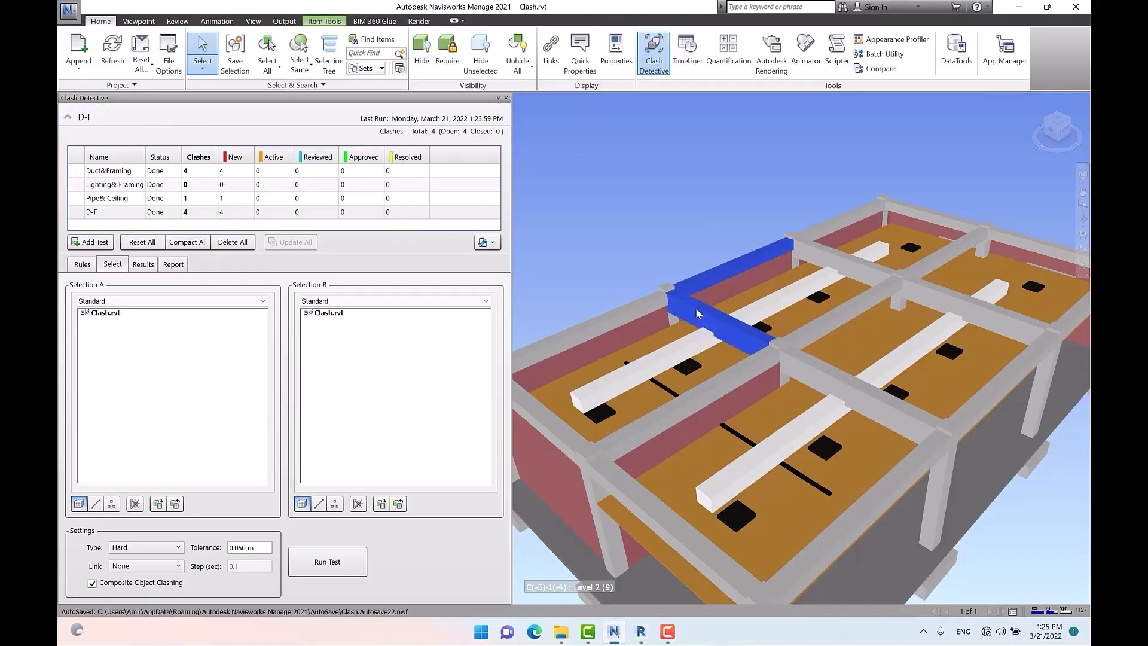
left_click(306, 68)
left_click(315, 118)
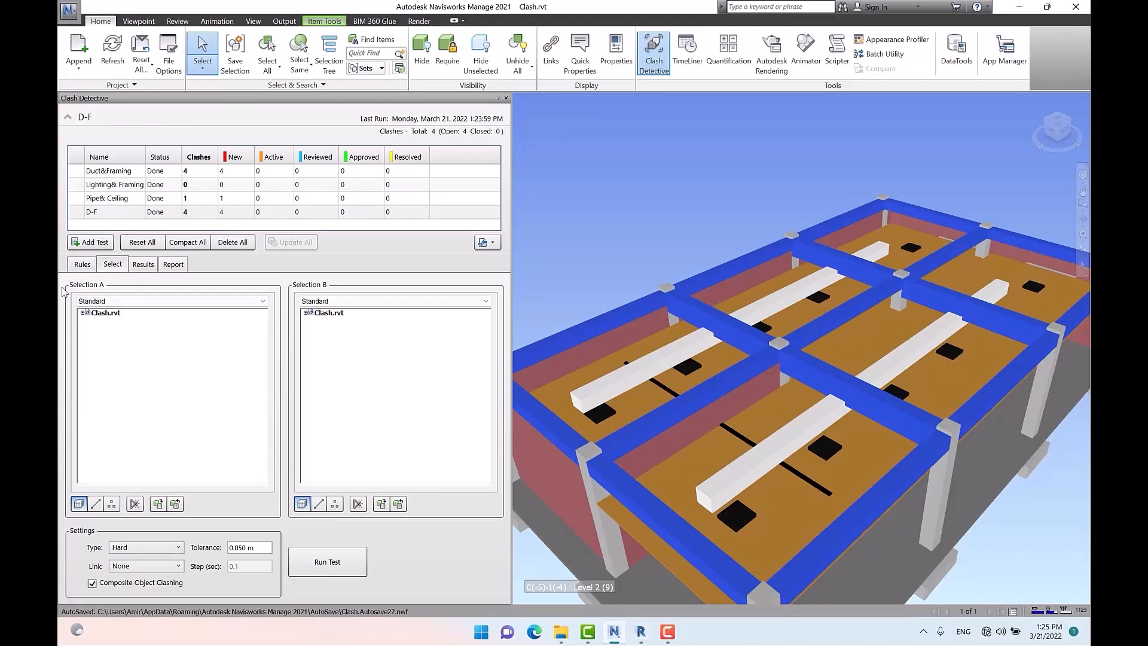
left_click(161, 505)
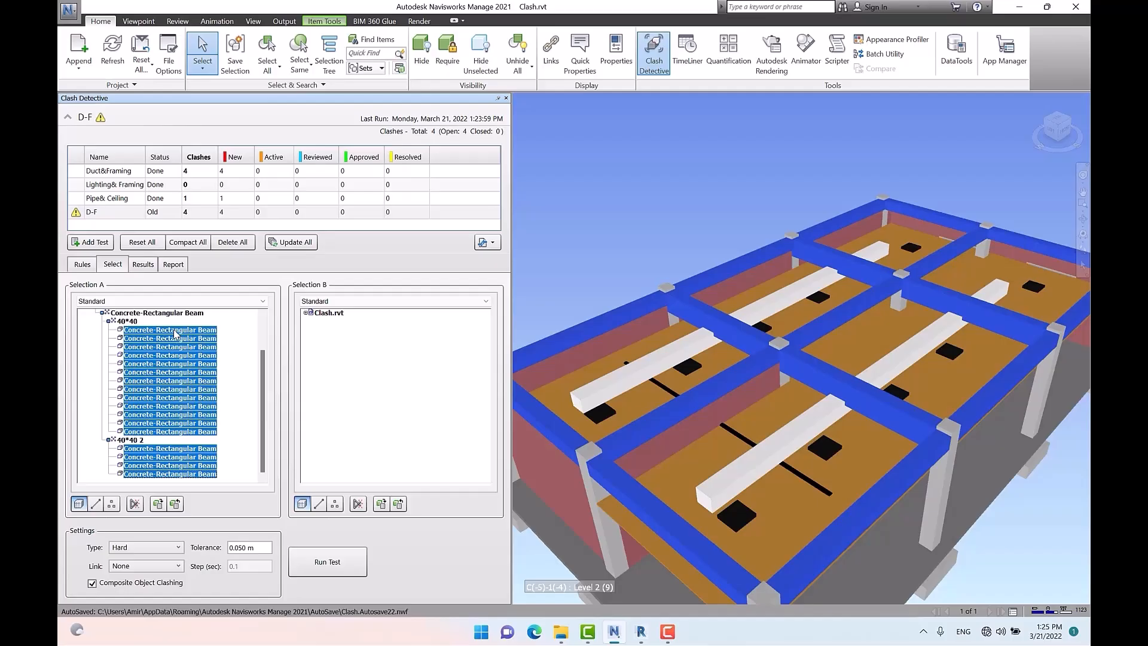
left_click(719, 202)
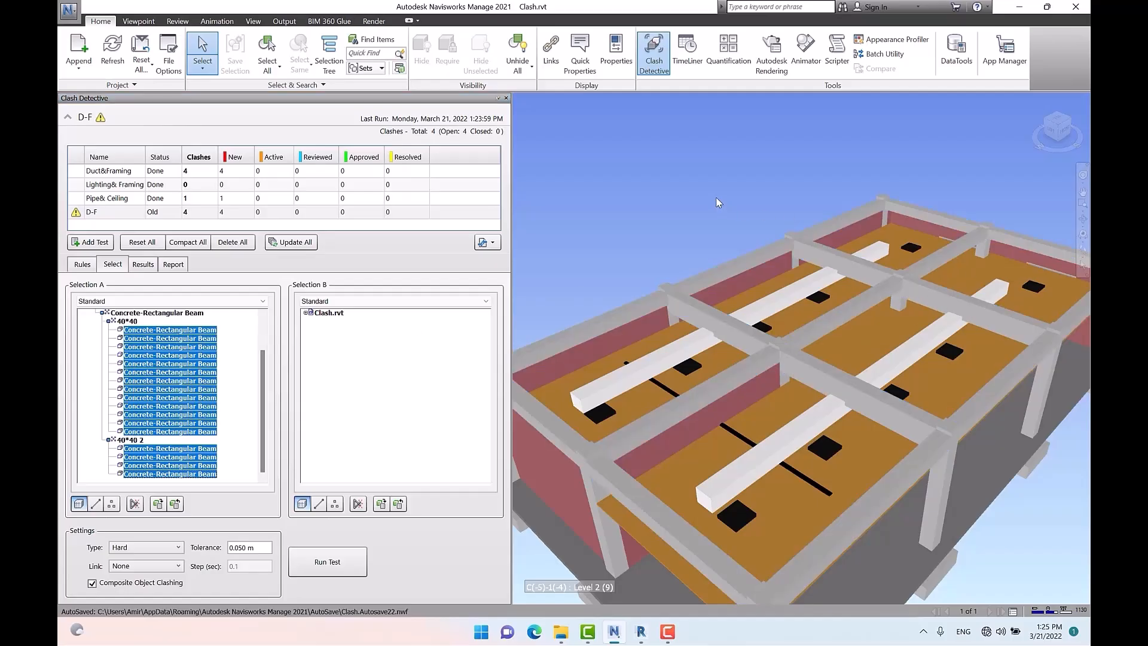
Step: Select all ducts of the same type, assign them to Selection B, and run the D-F test
left_click(786, 299)
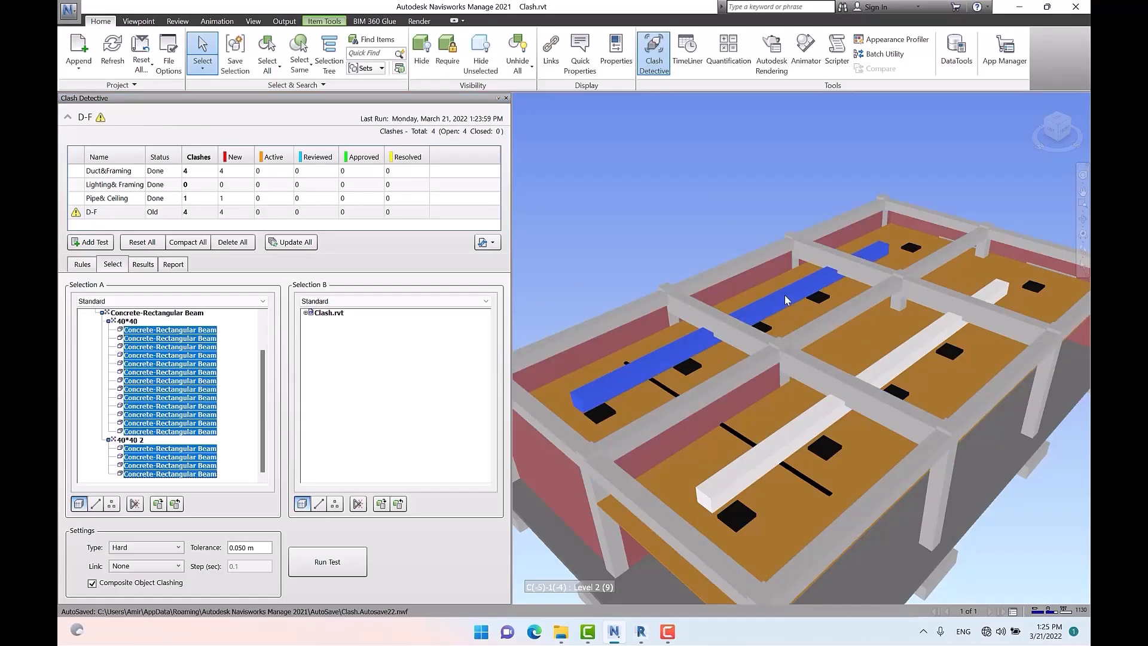
left_click(307, 64)
left_click(349, 120)
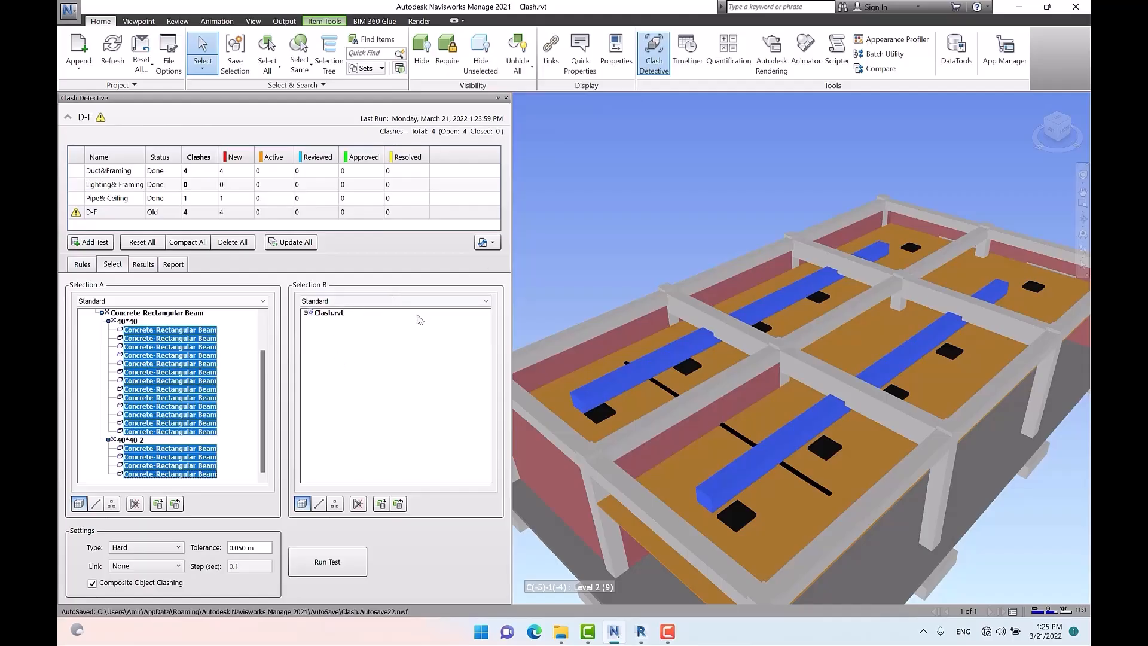
left_click(381, 504)
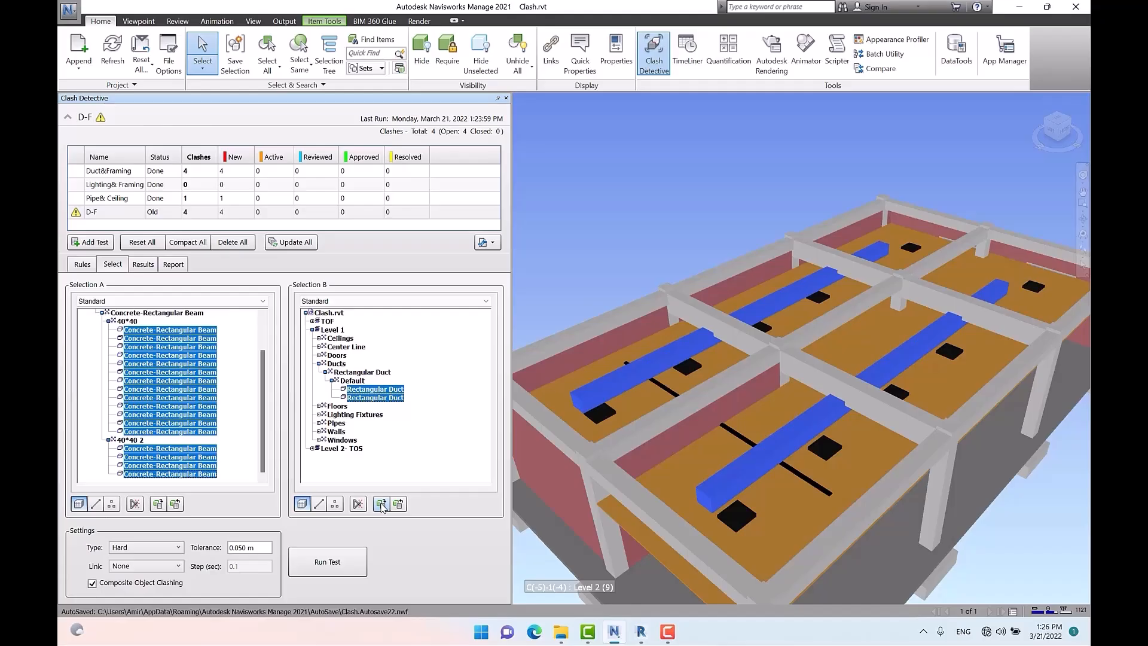
left_click(331, 570)
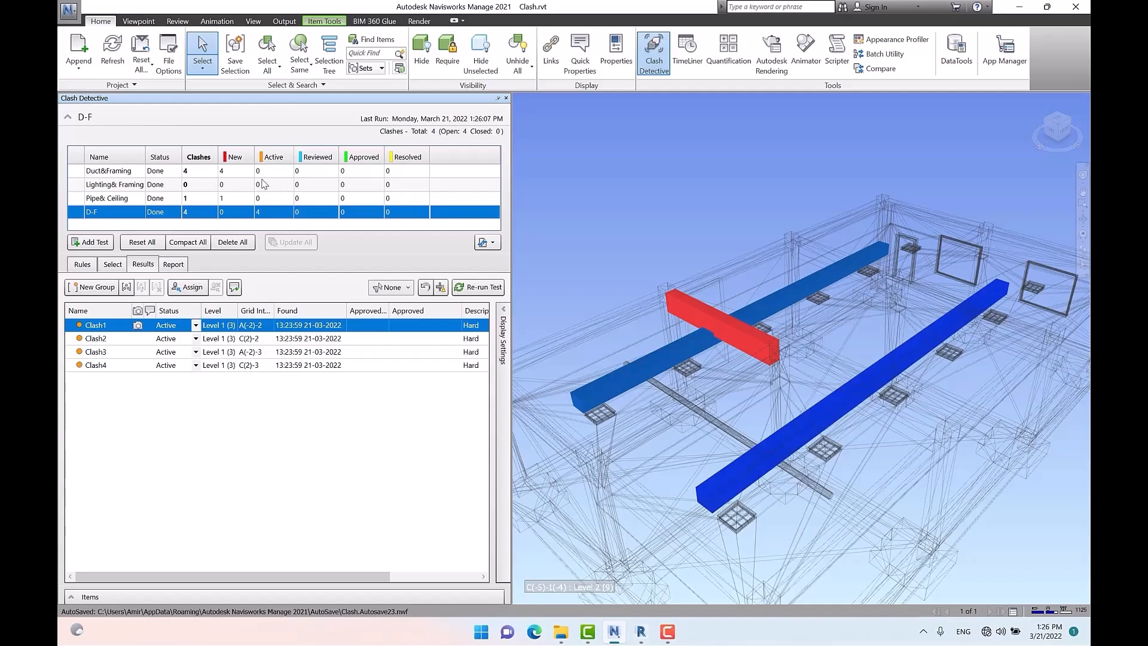
Step: Review the D-F test's selections and the Select Same options, and clear the model selection
left_click(114, 265)
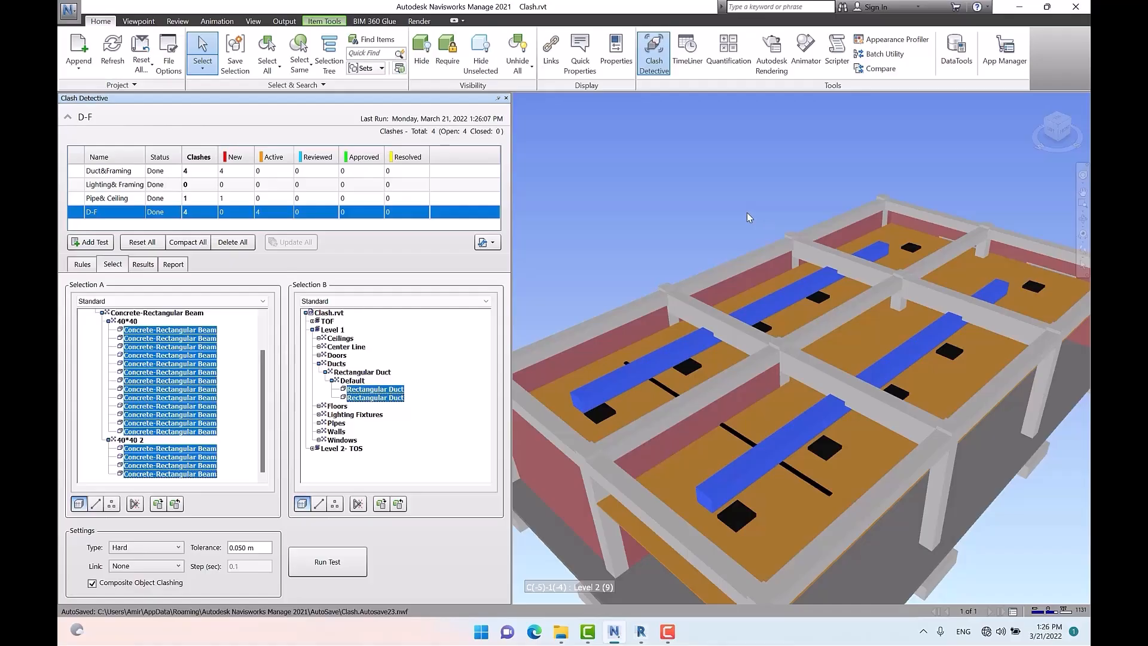
left_click(299, 71)
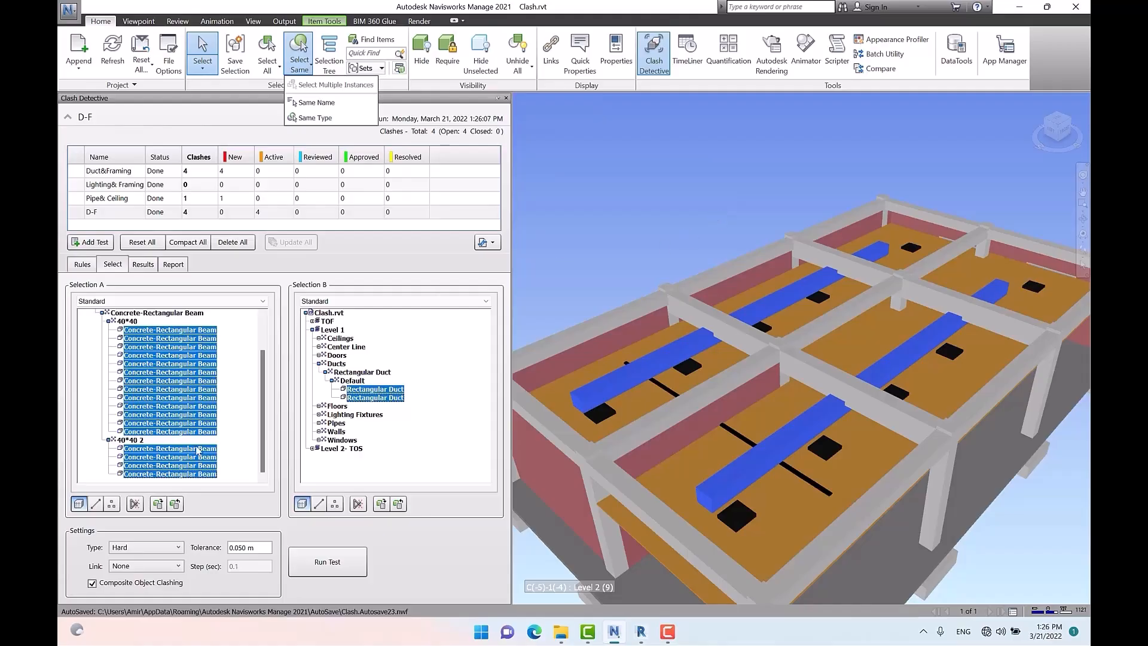
left_click(158, 505)
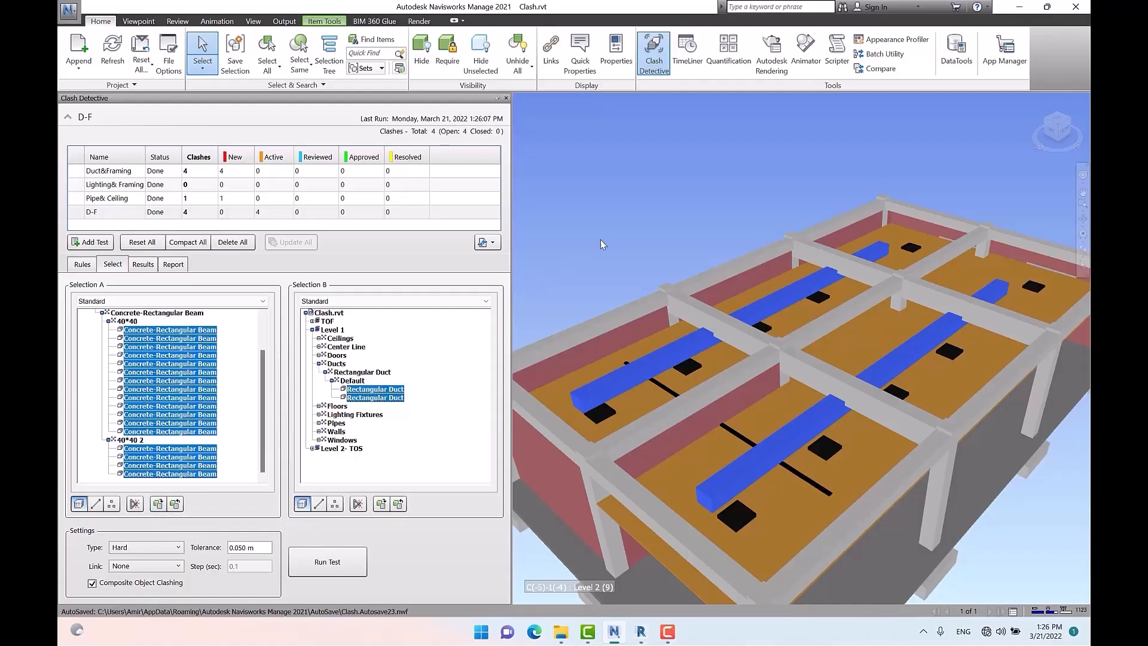
left_click(657, 204)
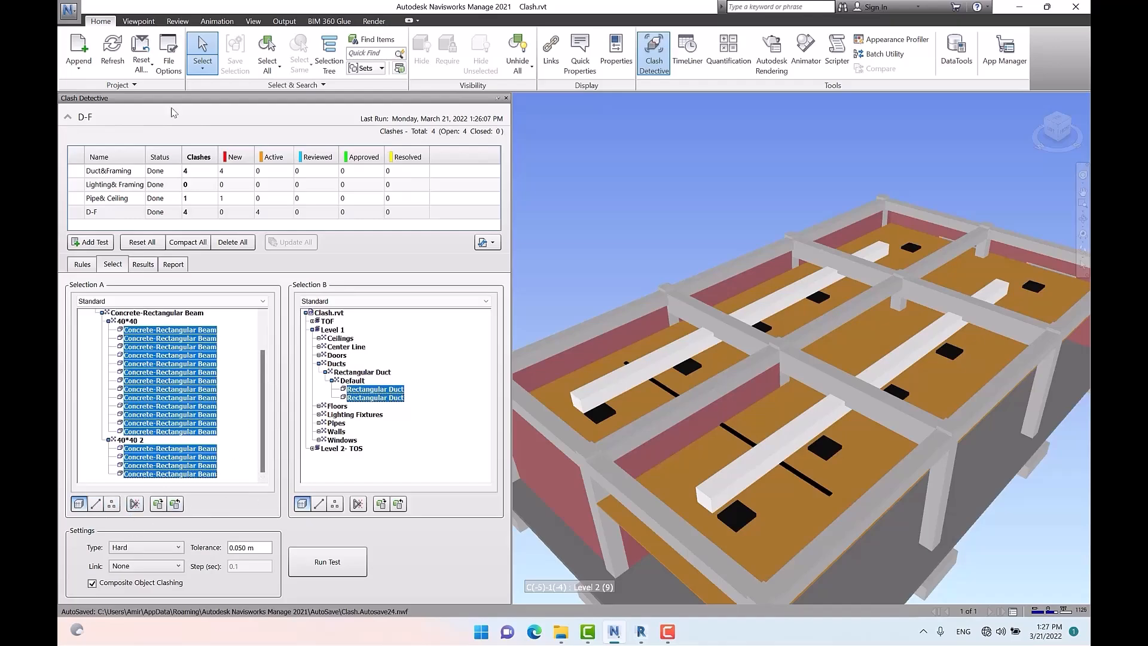
Step: Highlight the Duct&Framing test's Ducts set from Selection A and its Structural Framing set from Selection B in the model
left_click(119, 171)
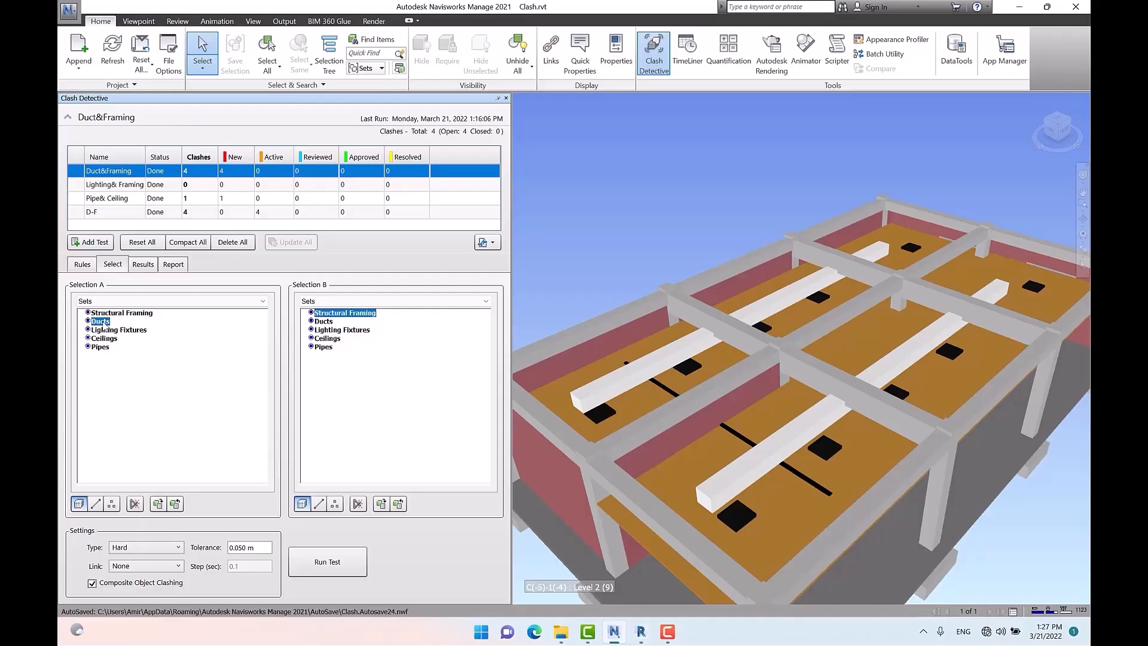
left_click(175, 504)
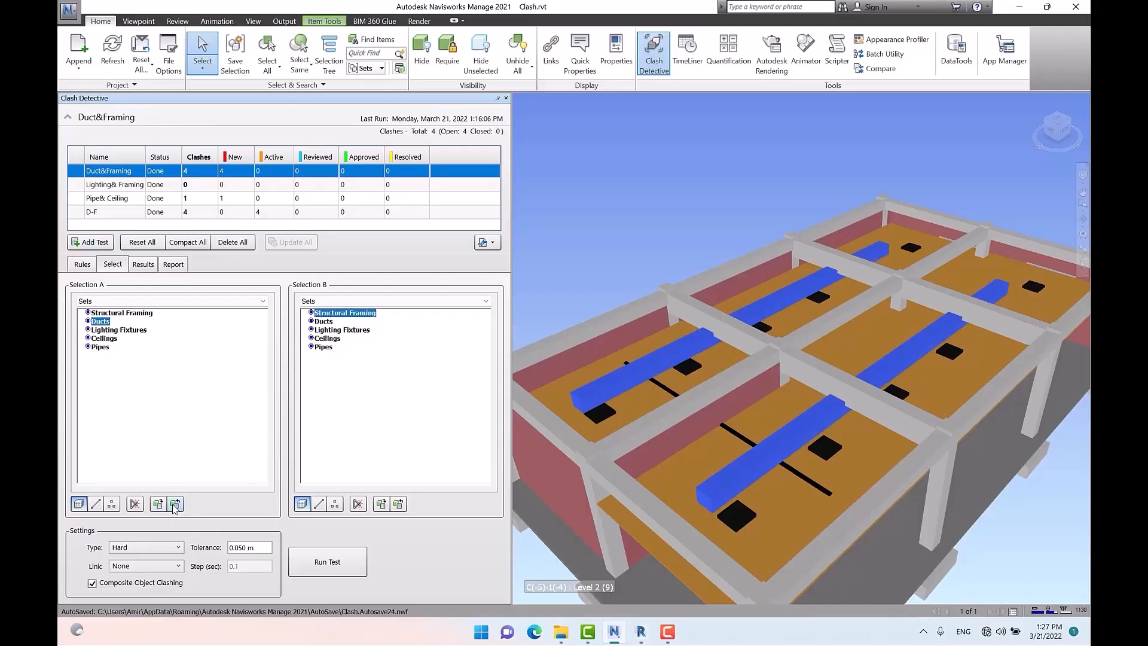
left_click(358, 410)
left_click(365, 315)
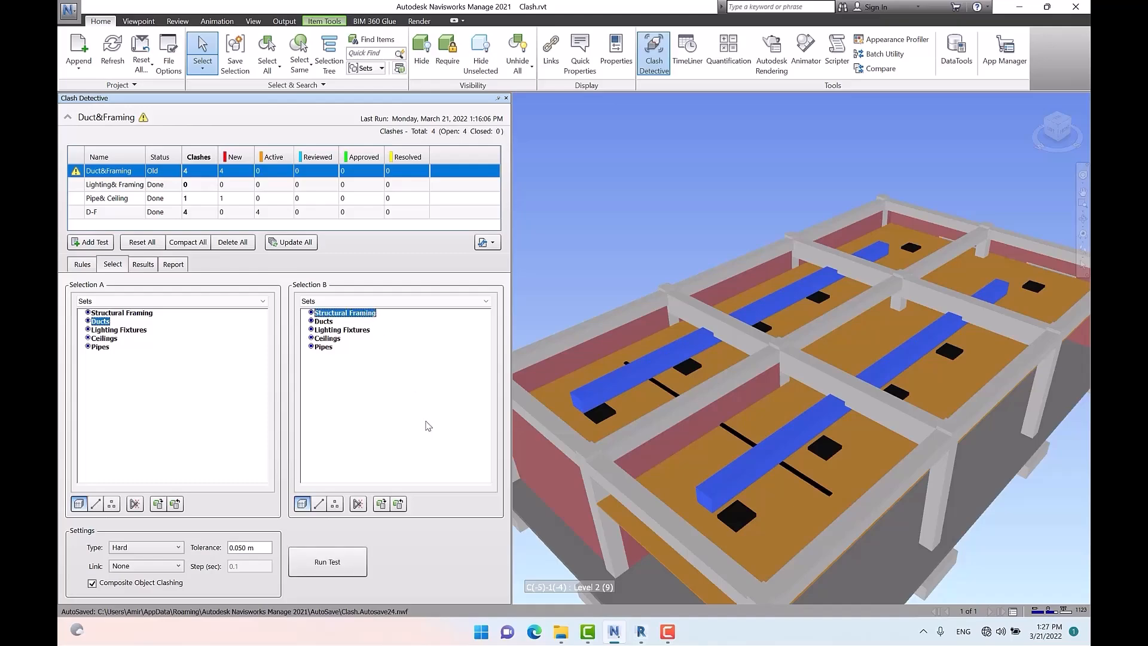
left_click(399, 505)
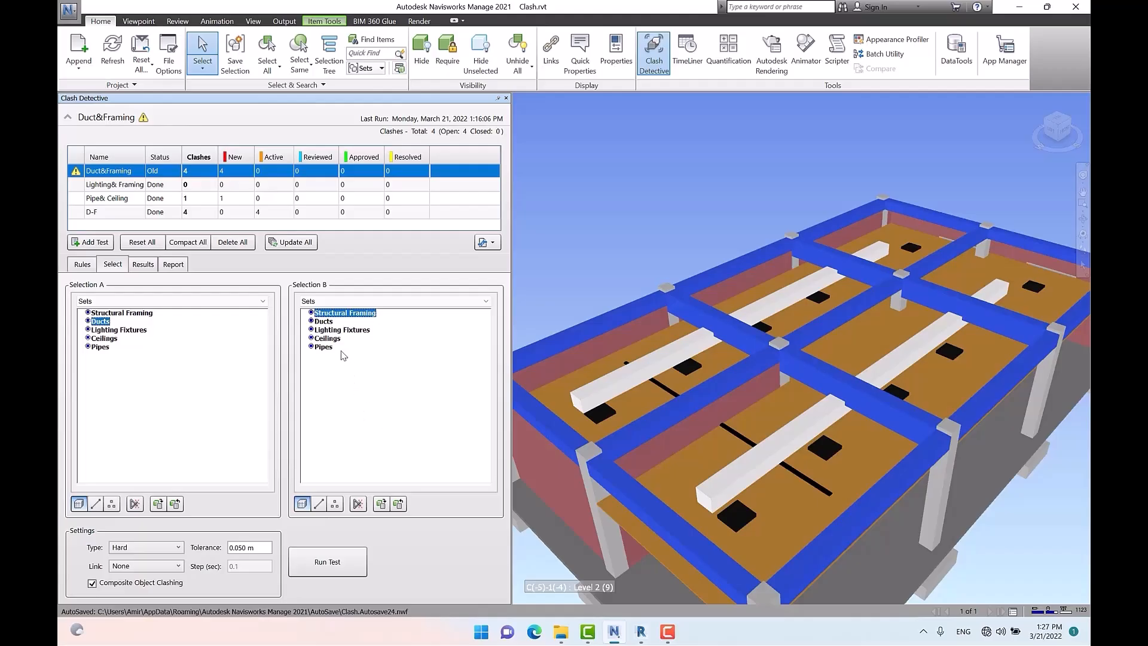
Step: Choose the Ceilings set for Selection B and highlight it in the model, leaving Selection A and the model with nothing selected
left_click(328, 338)
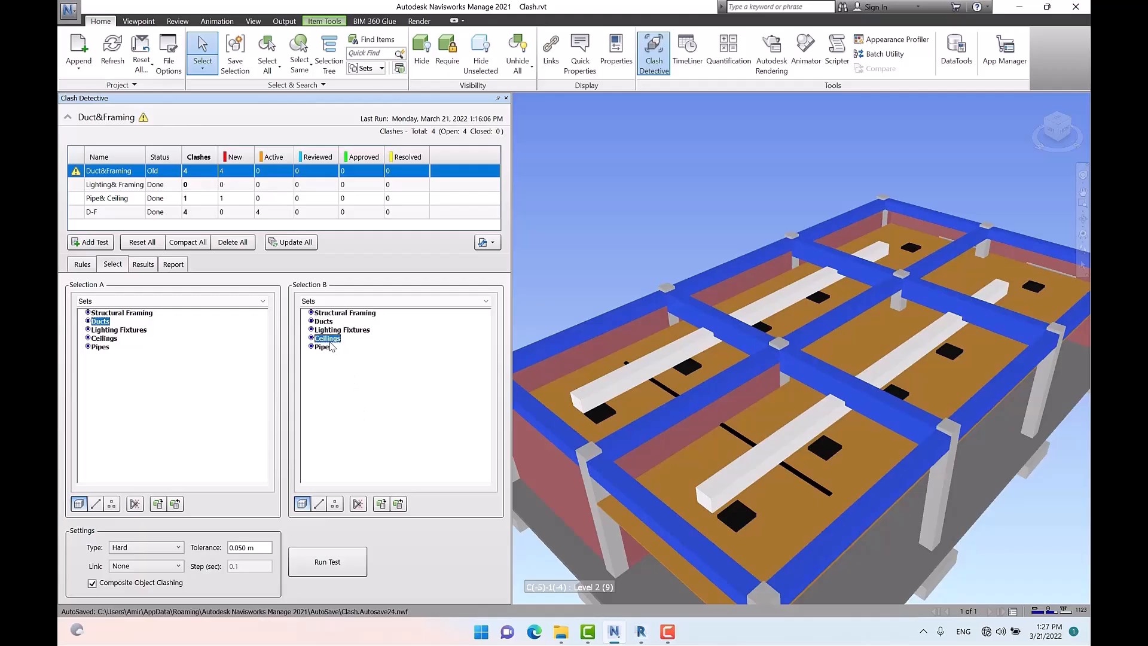
left_click(398, 504)
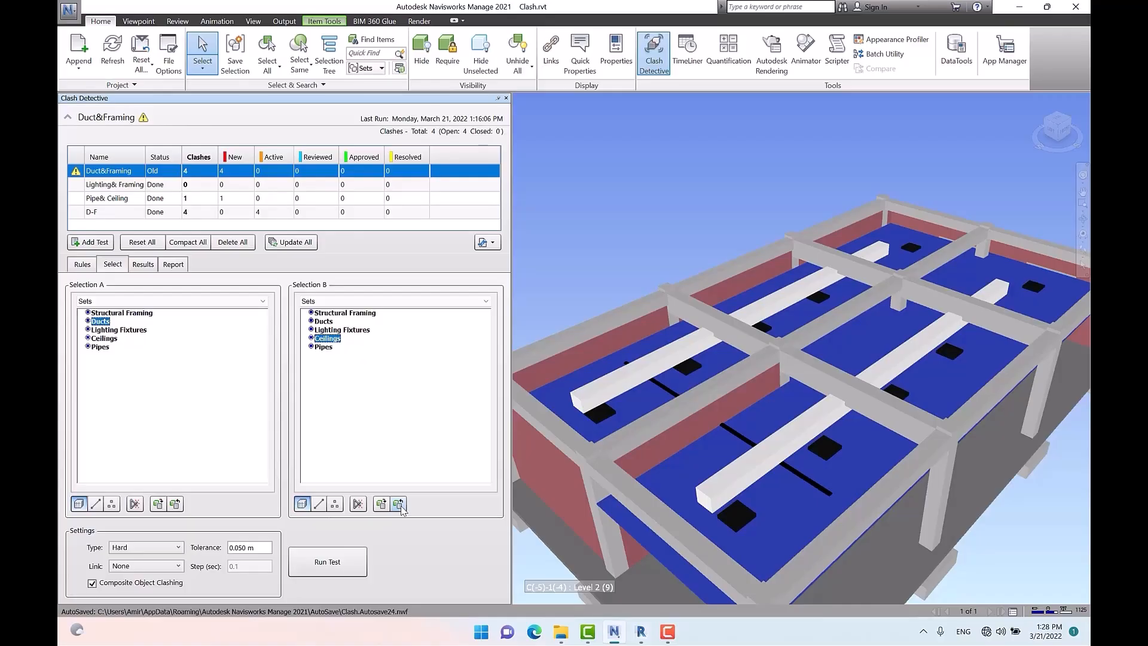
left_click(171, 384)
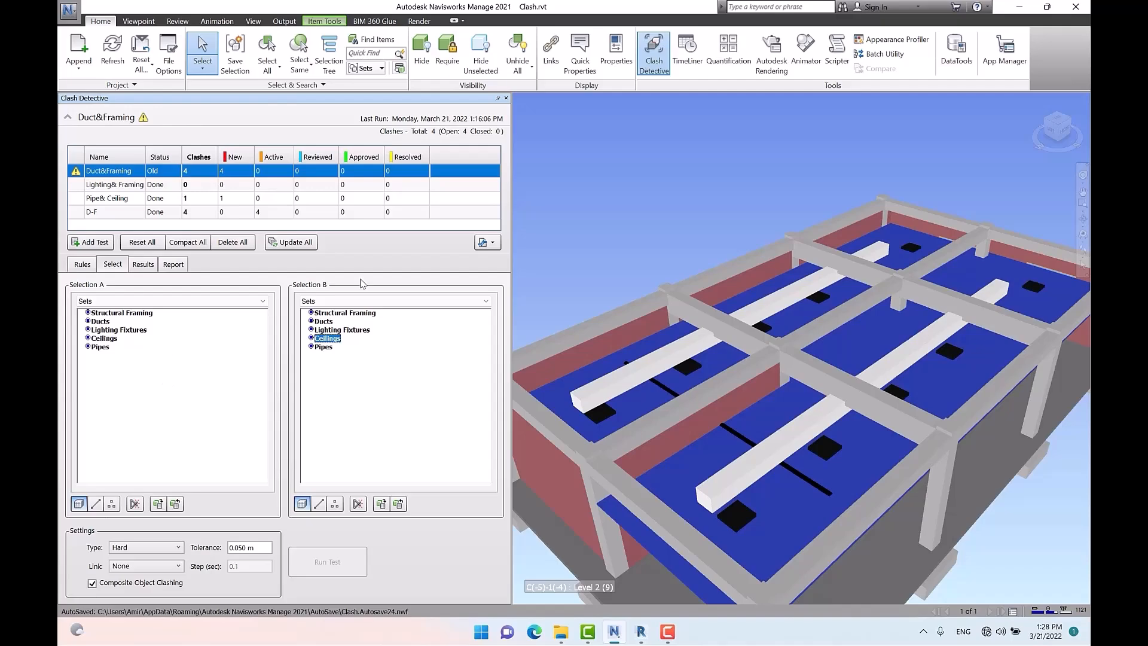
left_click(668, 217)
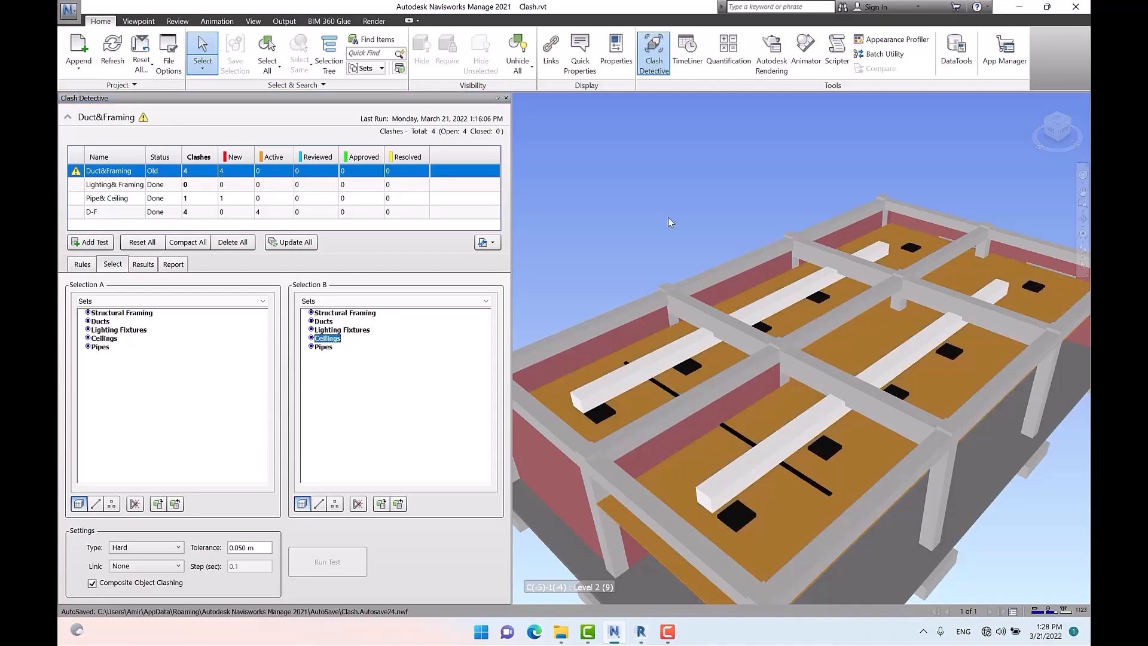
Step: Highlight the concrete beams from the D-F test's Selection A in the model
left_click(113, 212)
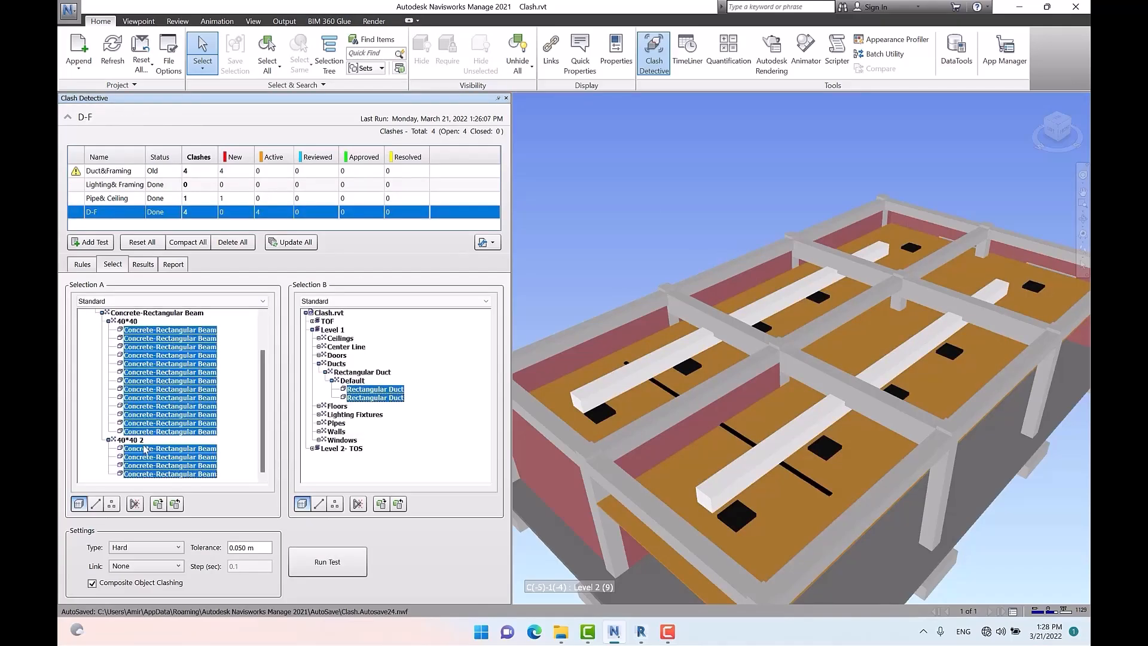
left_click(176, 504)
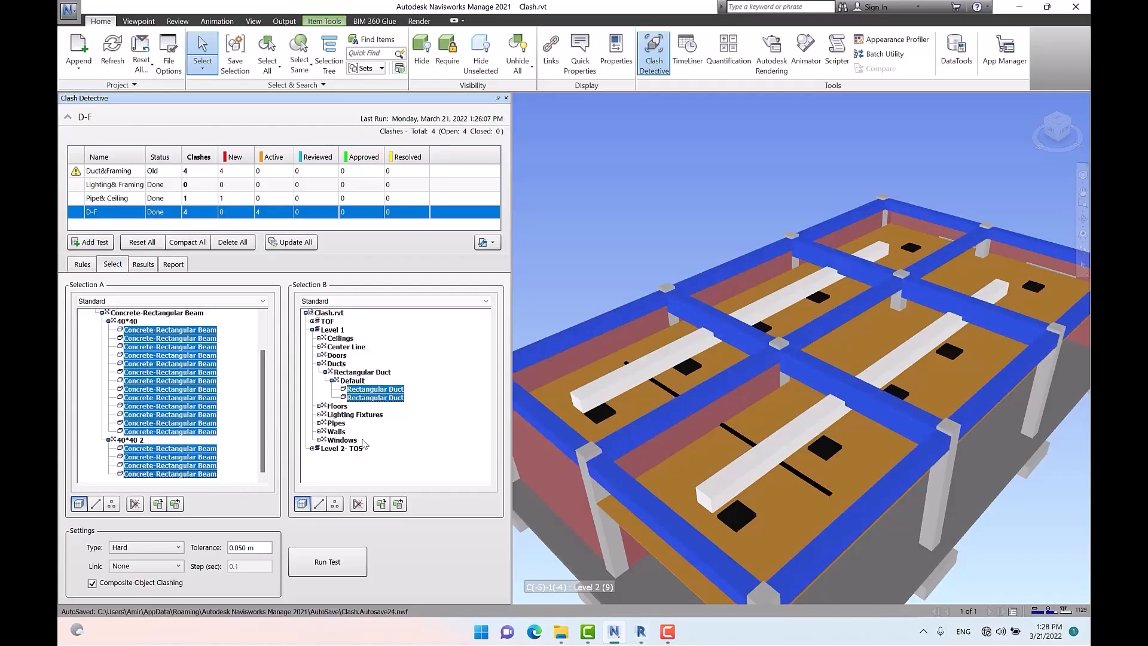
Step: Clear Selection B, select all ducts of the same type in the model, and use them as the D-F test's Selection B
left_click(450, 422)
left_click(399, 506)
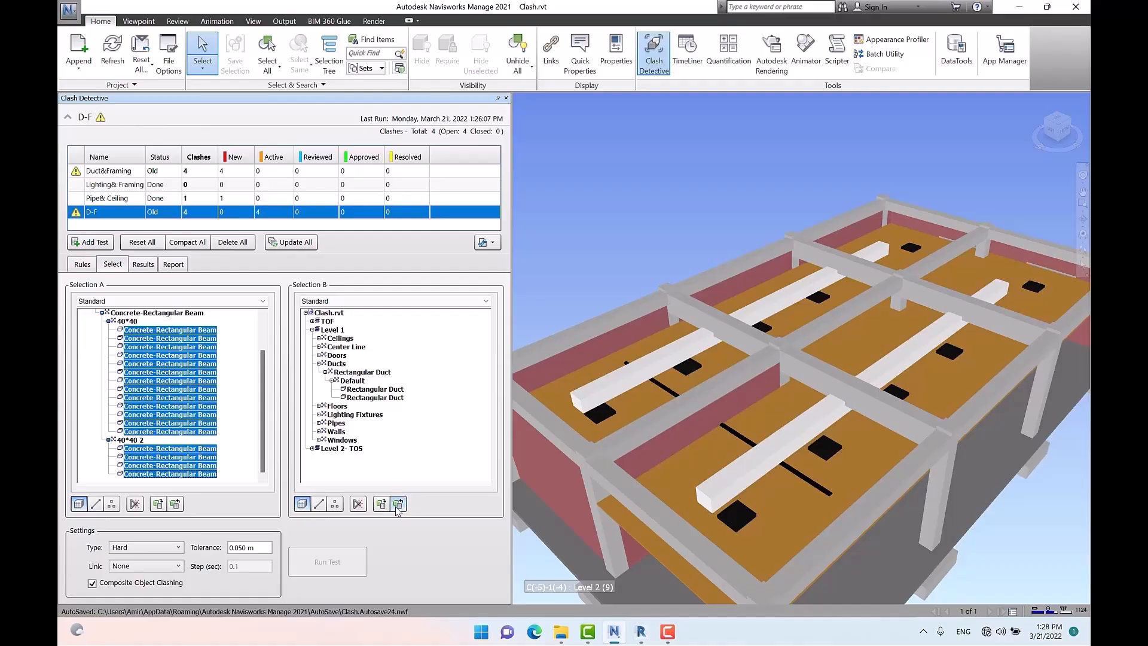
left_click(770, 310)
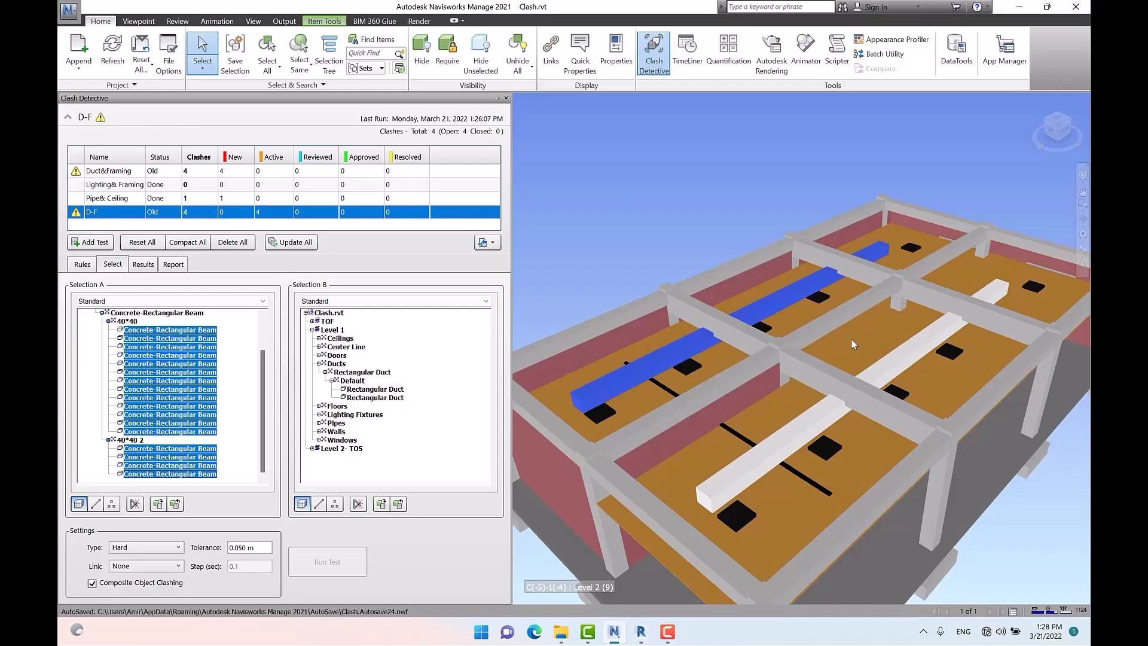
left_click(300, 65)
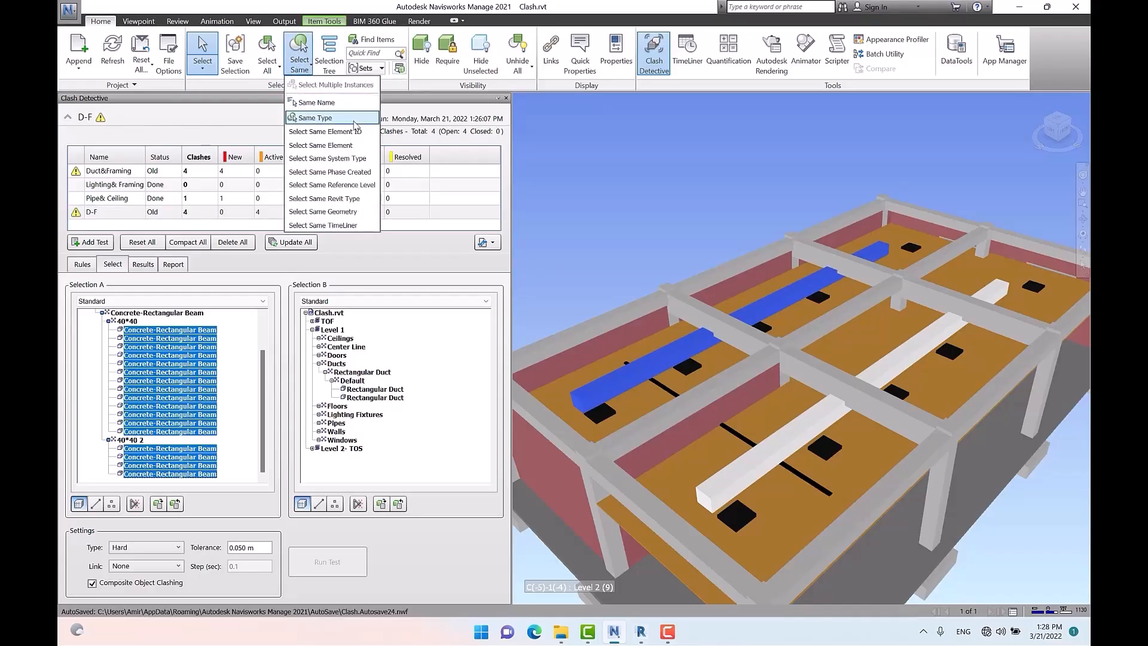
left_click(345, 123)
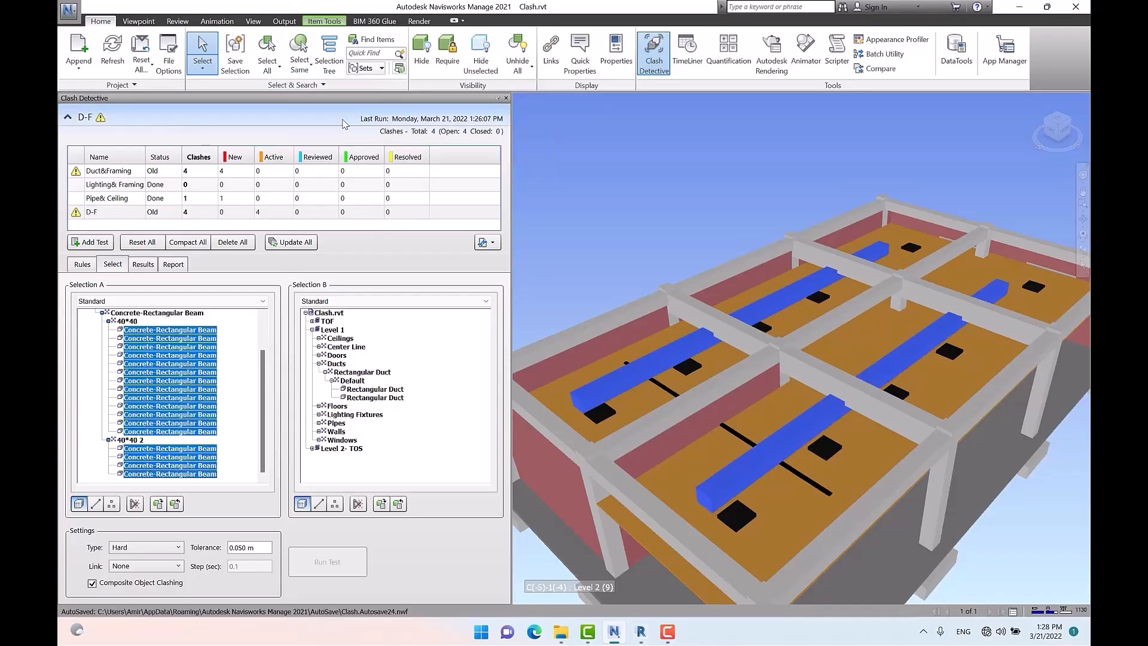
left_click(381, 504)
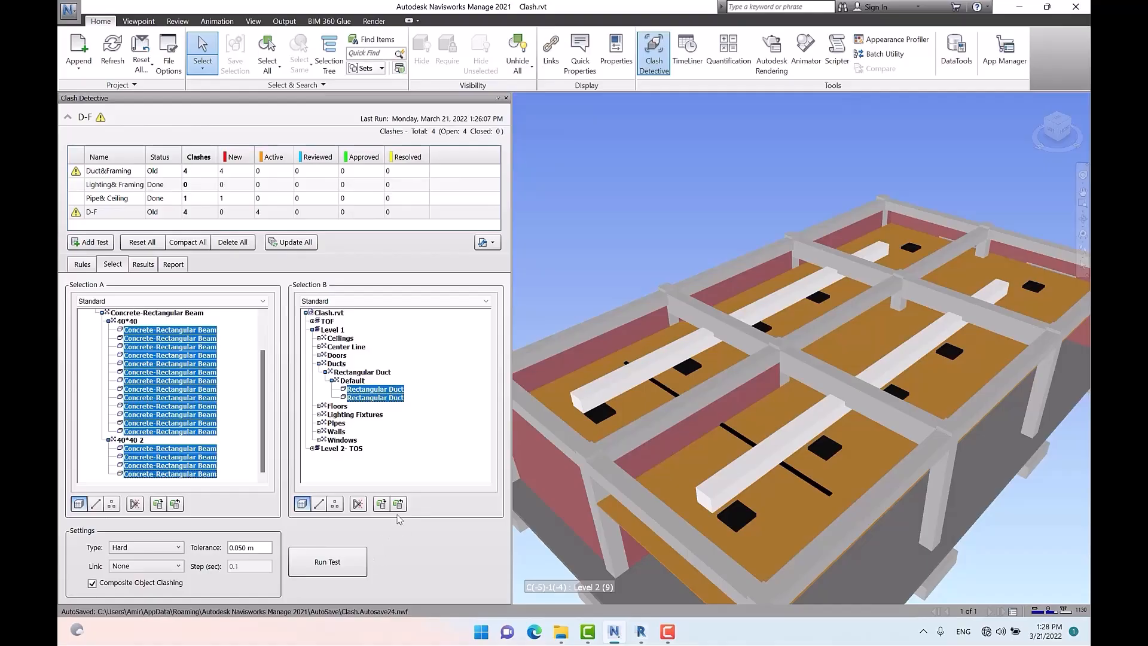
Step: Highlight Selection B's rectangular ducts in the model, clear the selection, and examine Selection A's surface and line geometry options
left_click(399, 504)
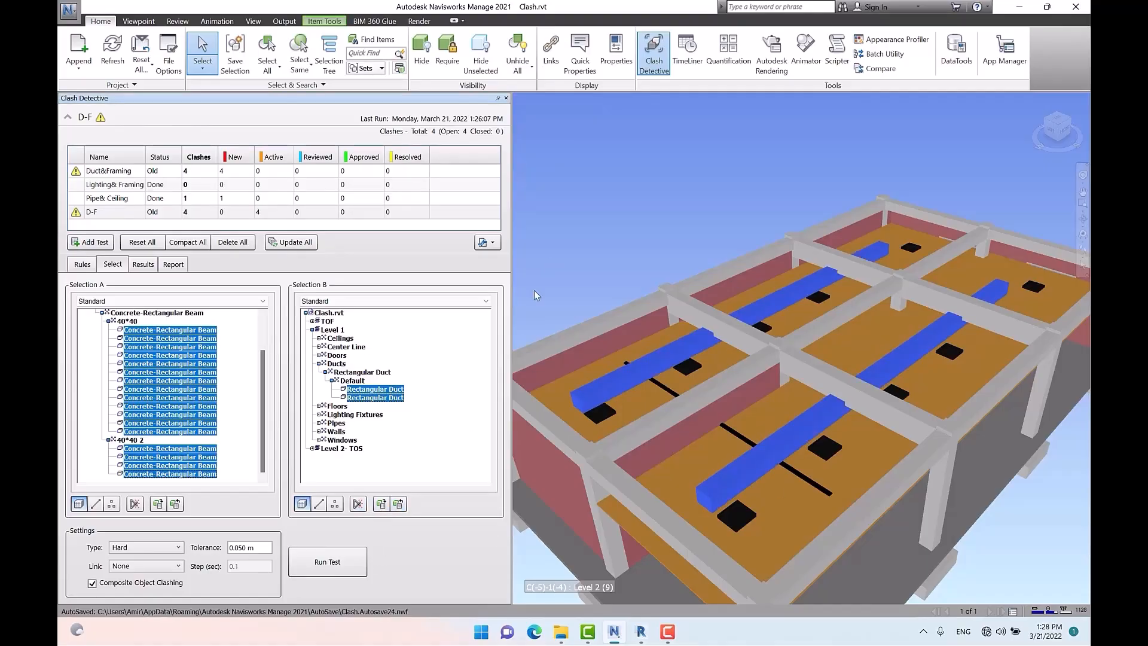
left_click(551, 257)
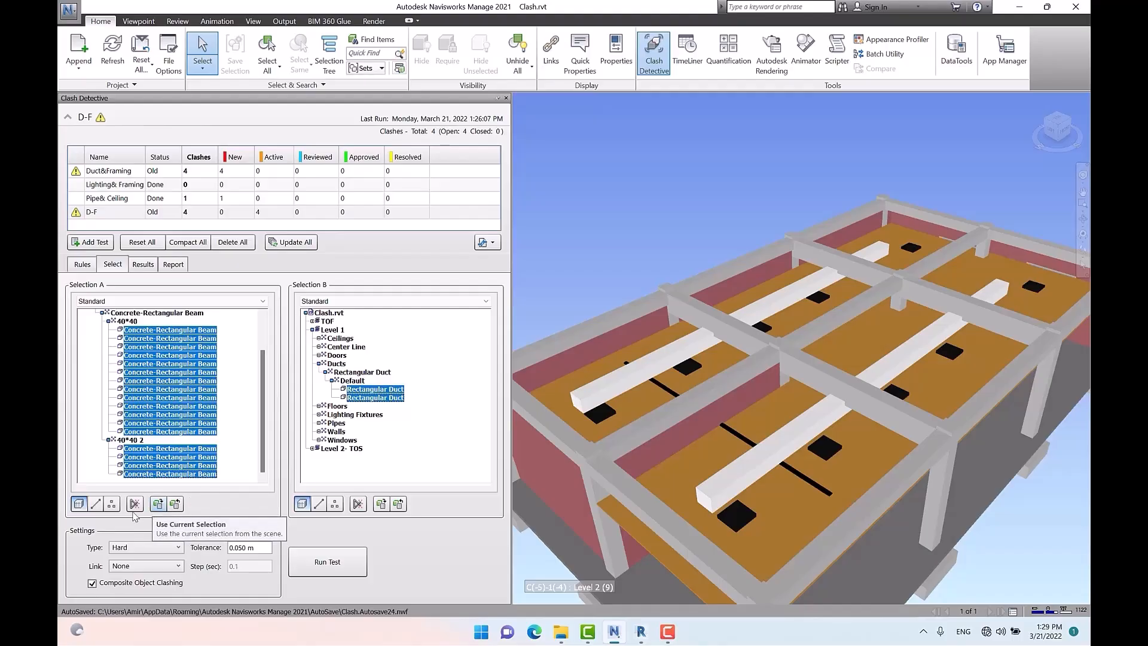
left_click(82, 506)
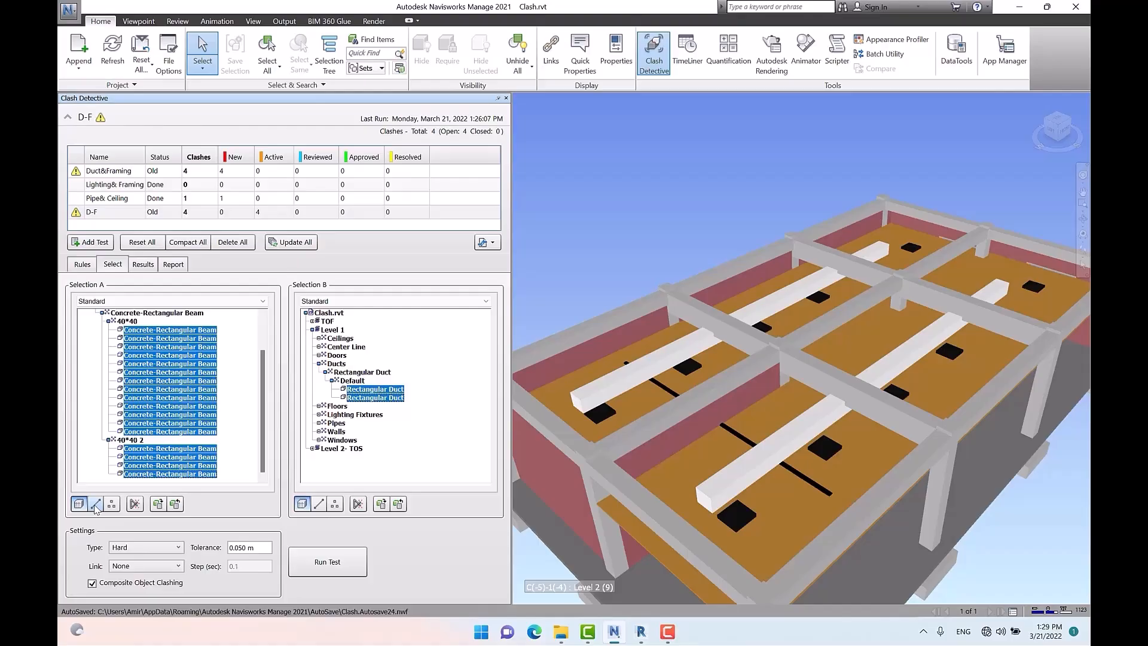
left_click(95, 503)
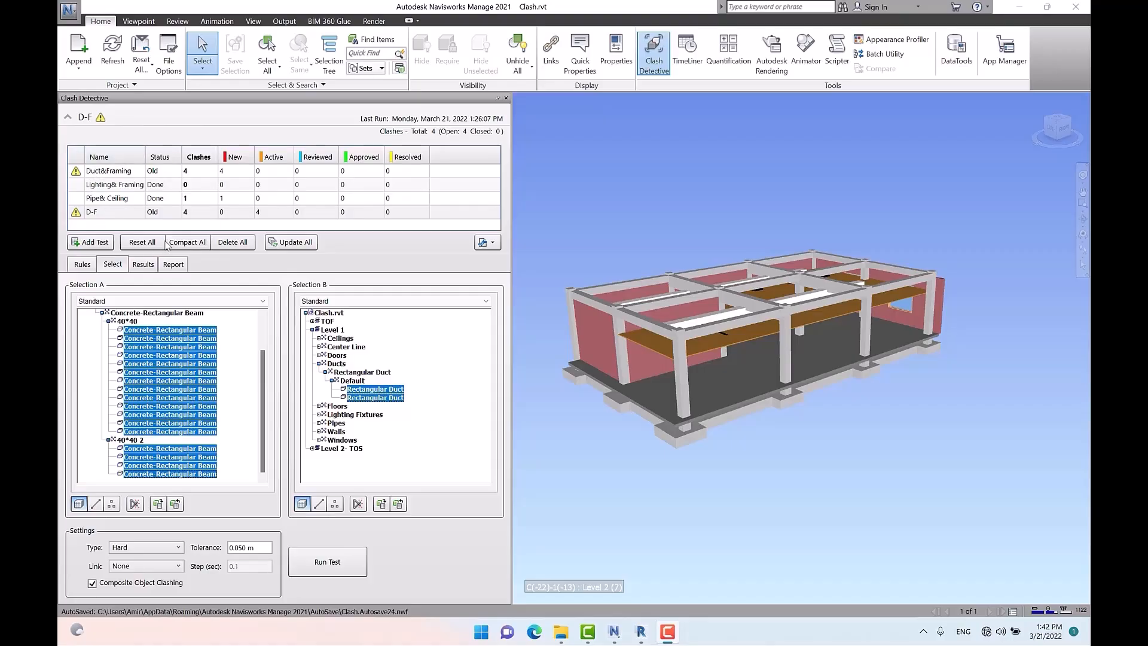
Step: Delete the D-F clash test
right_click(114, 214)
key("Down")
key("Down")
key("Down")
key("Down")
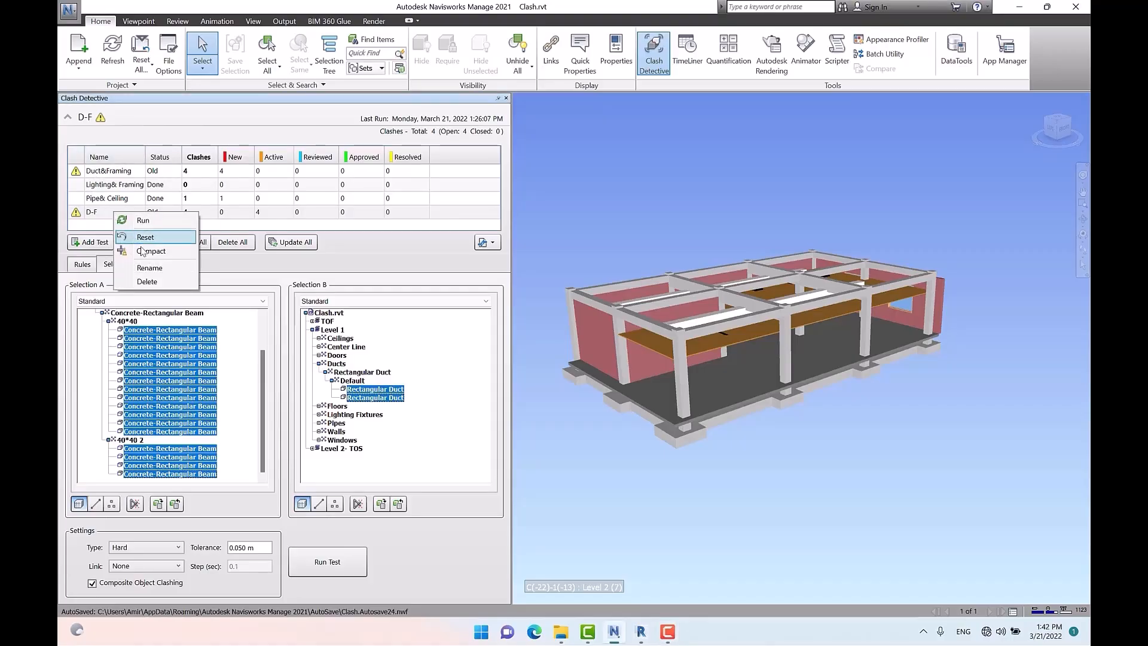
key("Return")
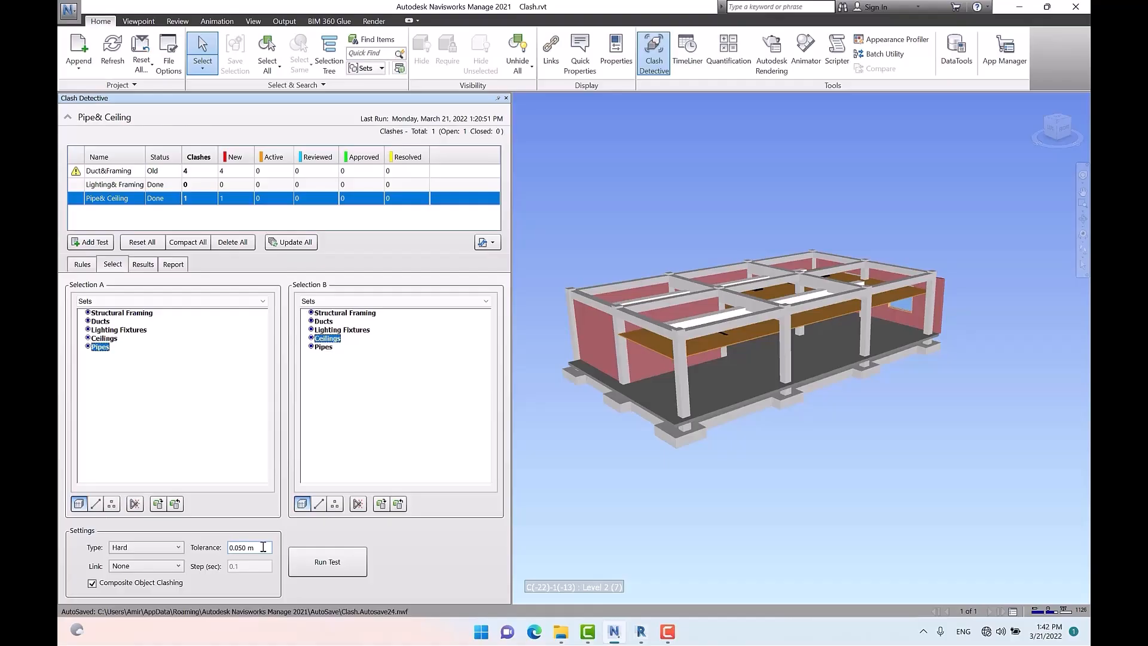
Step: Change the Pipe& Ceiling test's tolerance to .04, check the Hard clash type options, and run the test again
left_click_drag(264, 547, 229, 548)
key("BackSpace")
type(".04")
left_click(172, 549)
left_click(172, 551)
mouse_move(76, 199)
left_click(317, 567)
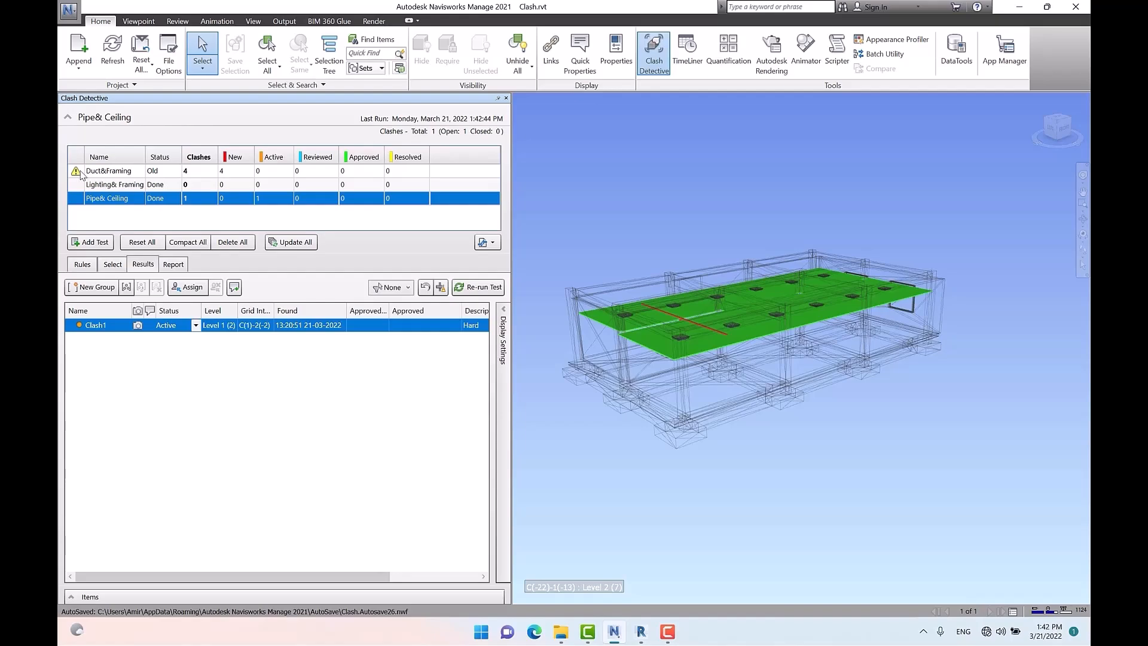
Step: Reset the Pipe& Ceiling test and return to its selection settings
mouse_move(76, 173)
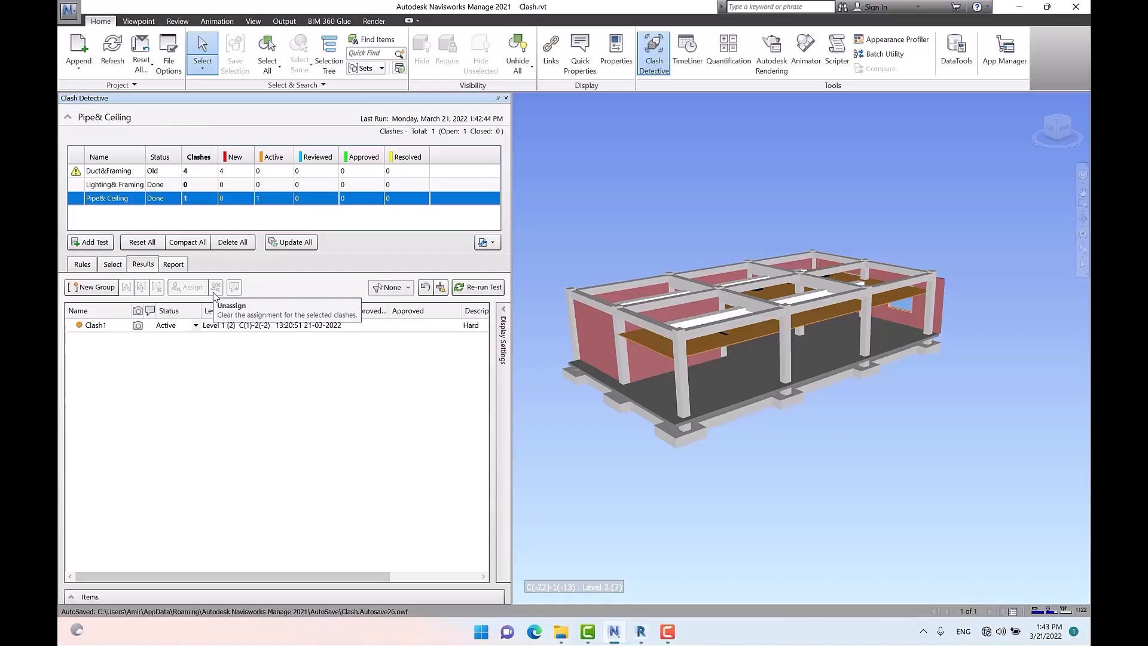
right_click(128, 200)
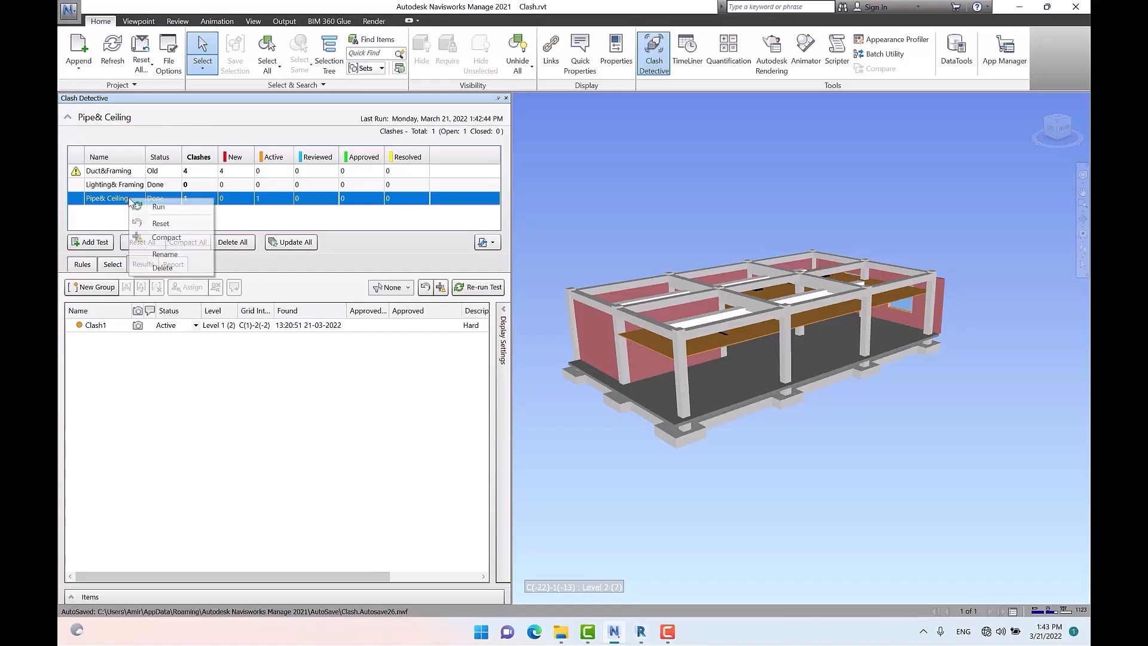
left_click(186, 228)
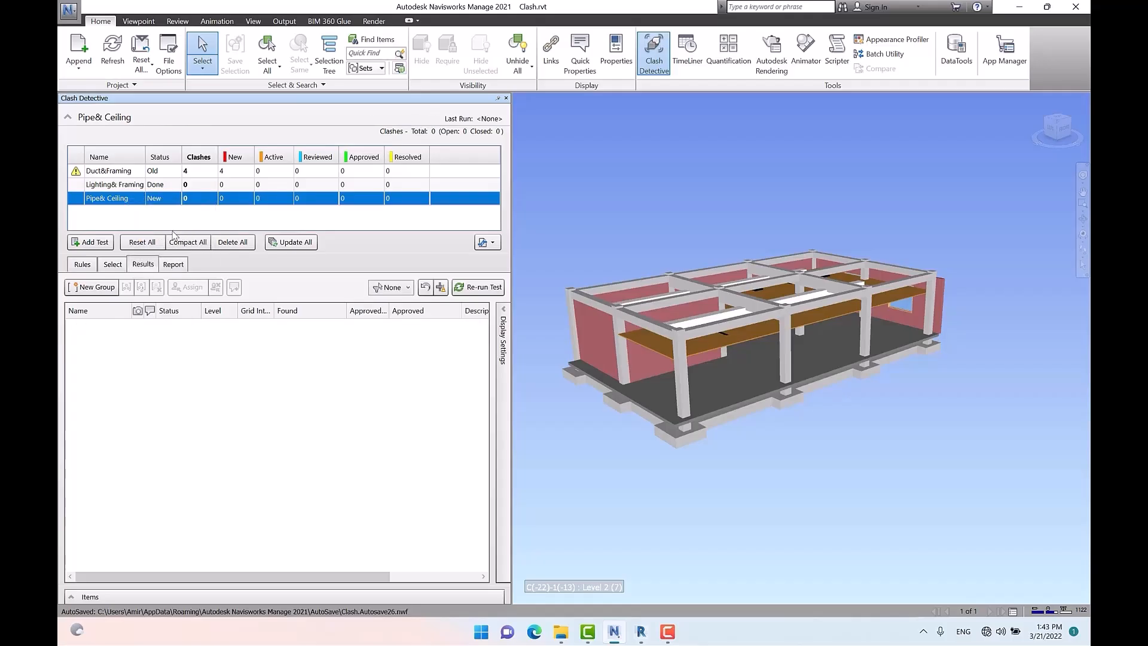
left_click(113, 265)
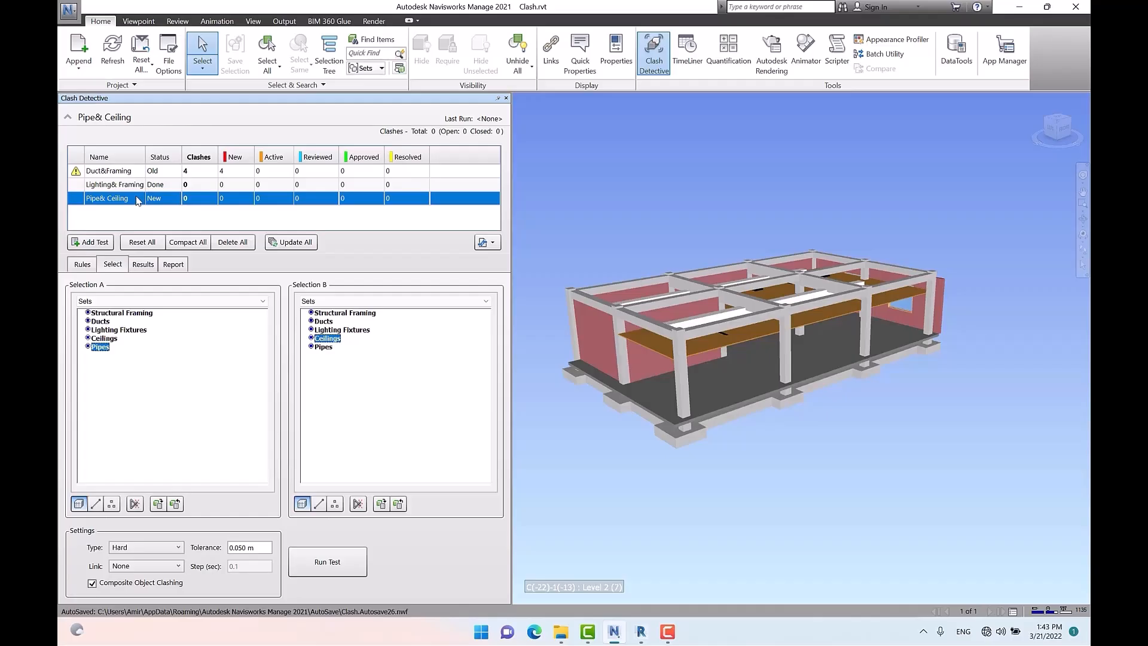
Step: Review the Pipe& Ceiling test's ignore rules and the templates for a new rule, without adding one
left_click(83, 265)
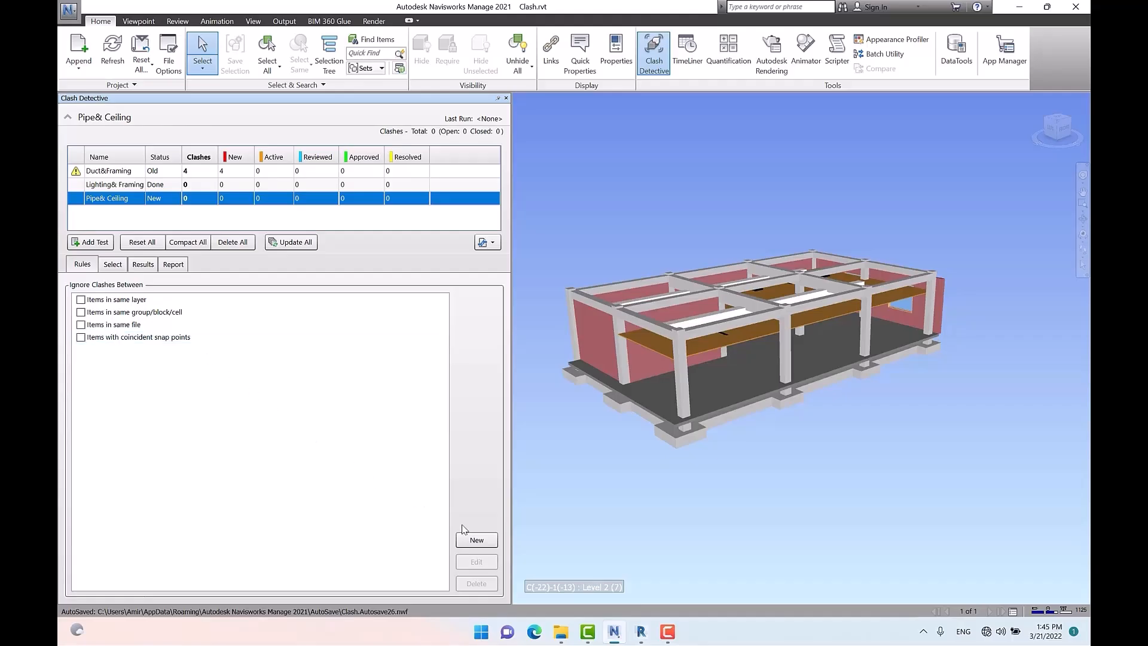
left_click(476, 540)
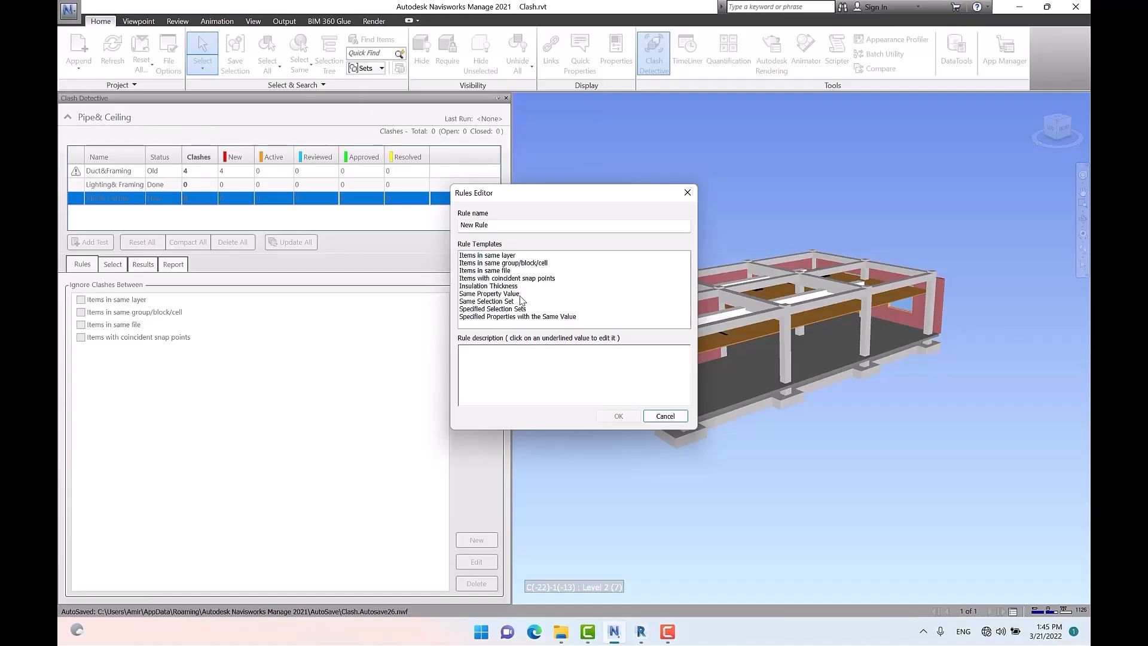
left_click(664, 415)
Step: Show the Duct&Framing test's results with the display settings expanded, and check its selections
left_click(113, 265)
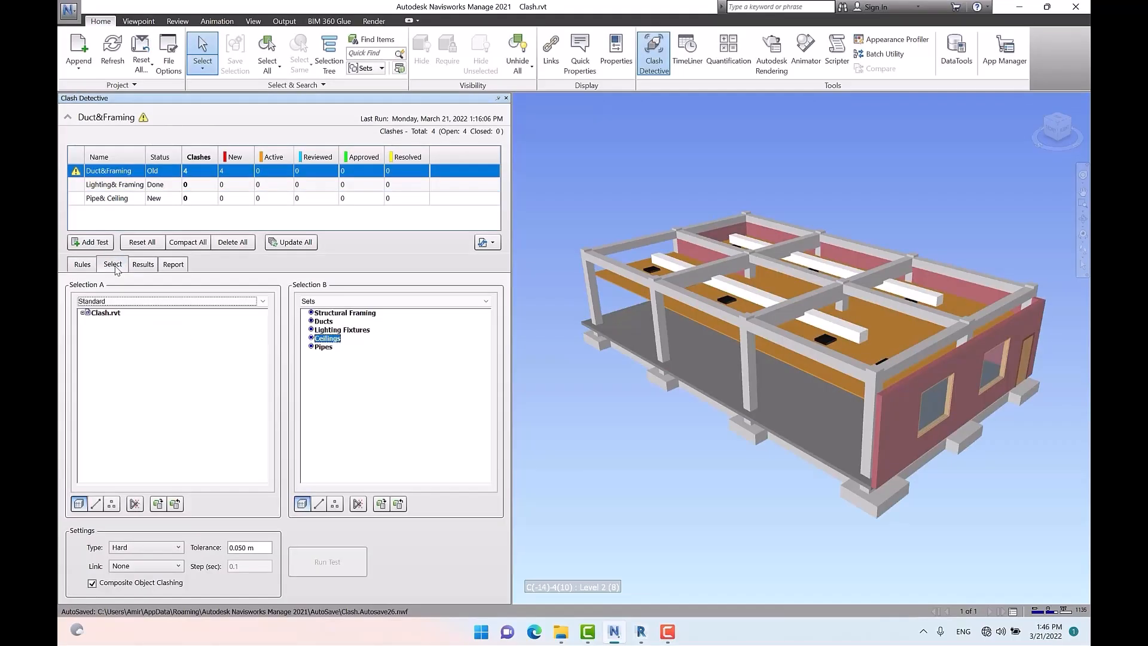
left_click(147, 267)
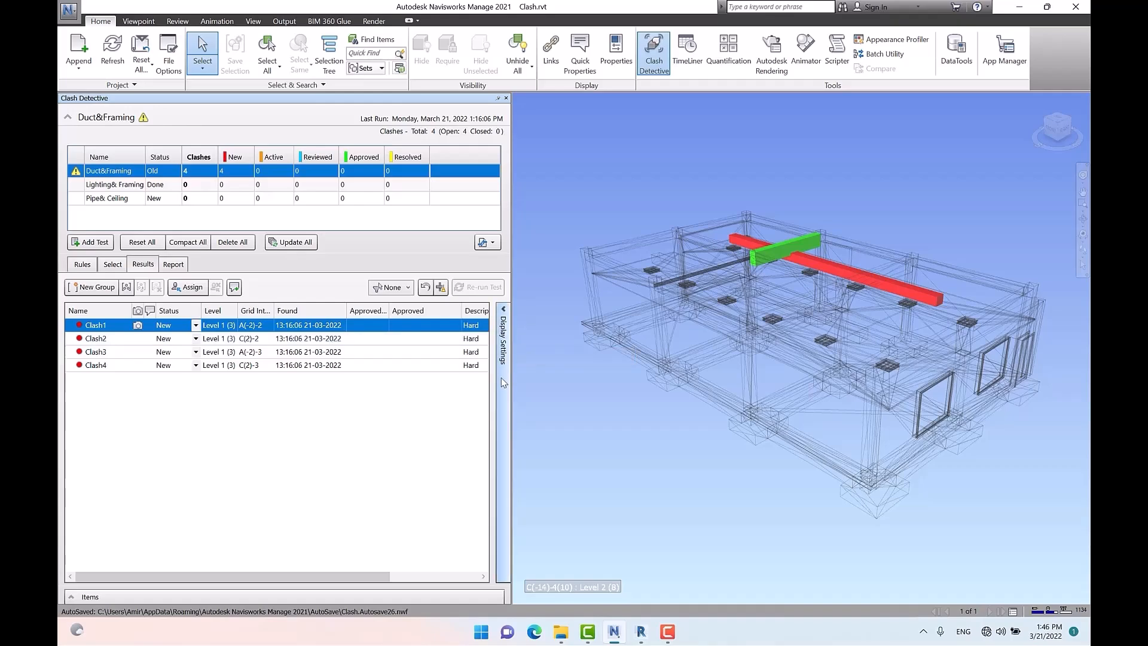
left_click(505, 346)
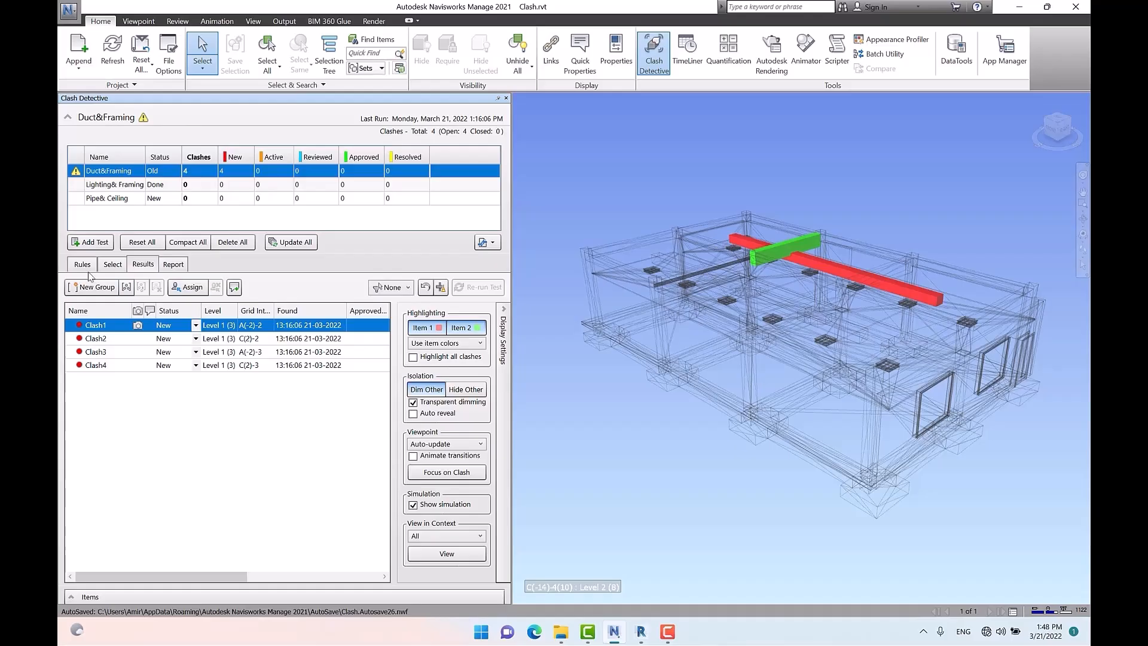
left_click(112, 265)
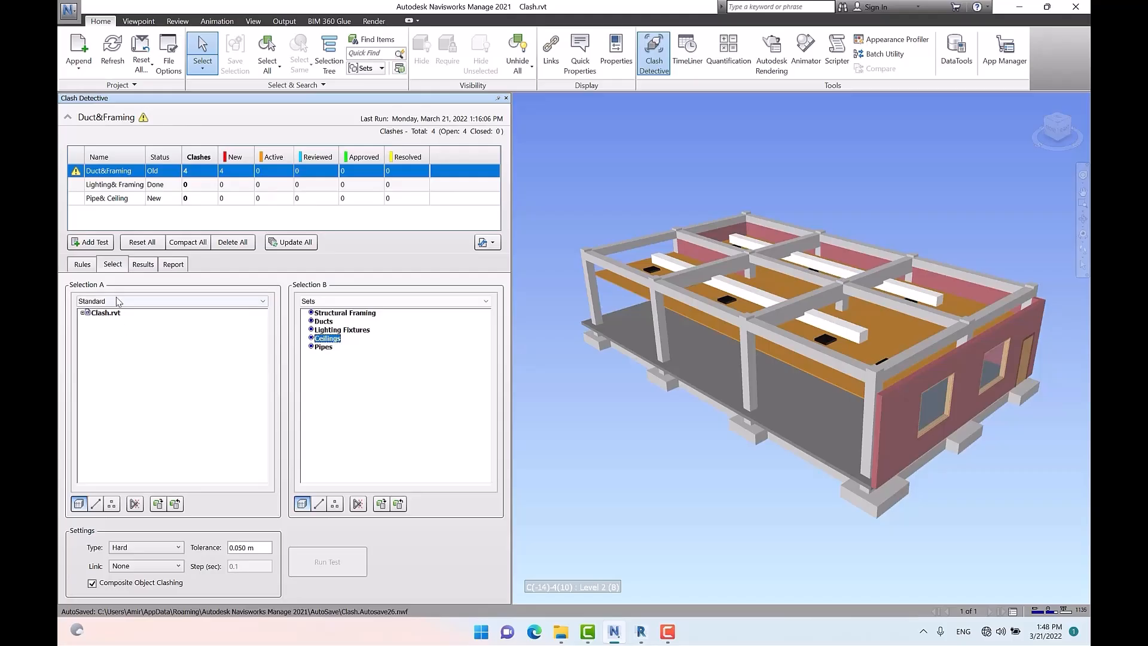
left_click(142, 266)
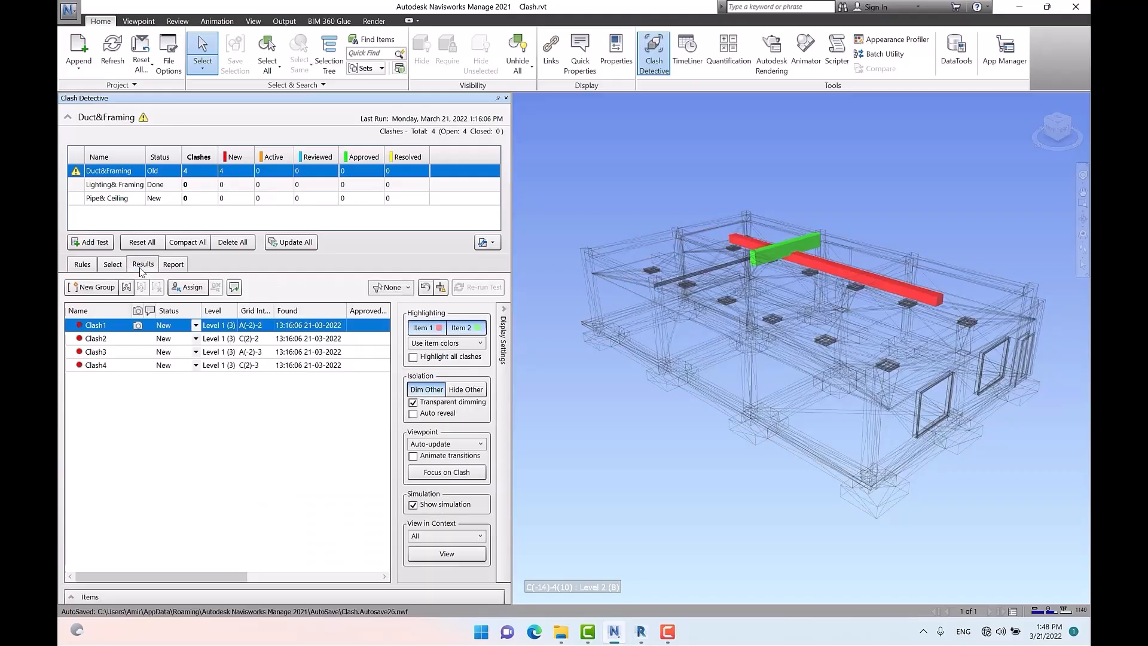
Step: Switch the Item 1 and Item 2 highlighting of Clash1 off and back on to compare the two clashing elements
left_click(422, 328)
left_click(461, 328)
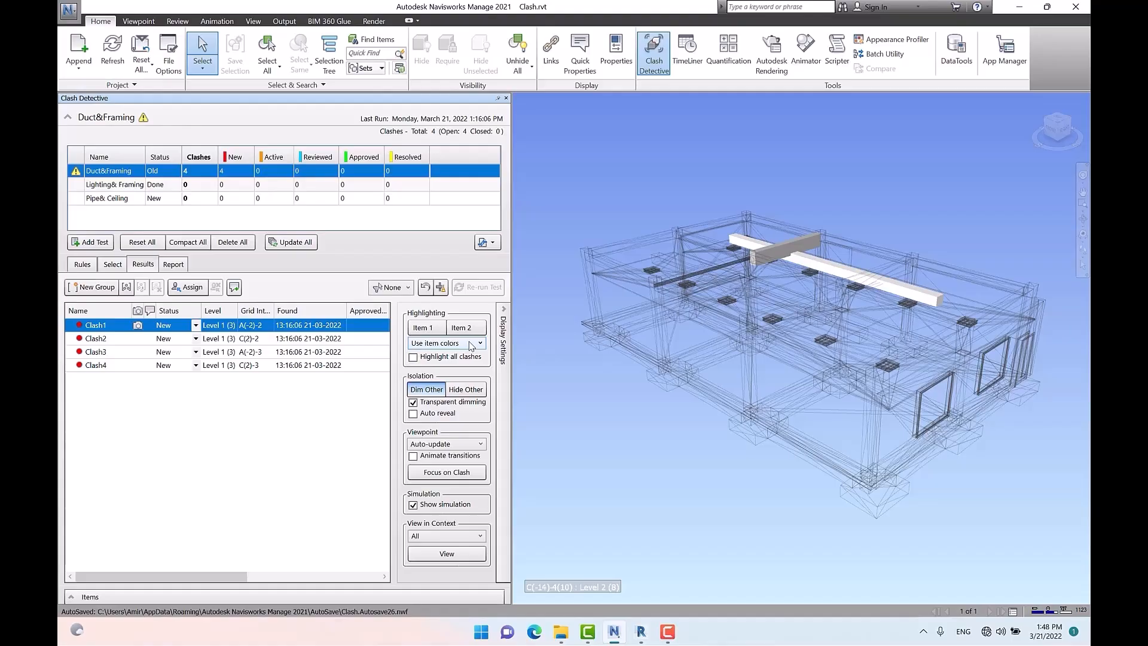
left_click(424, 328)
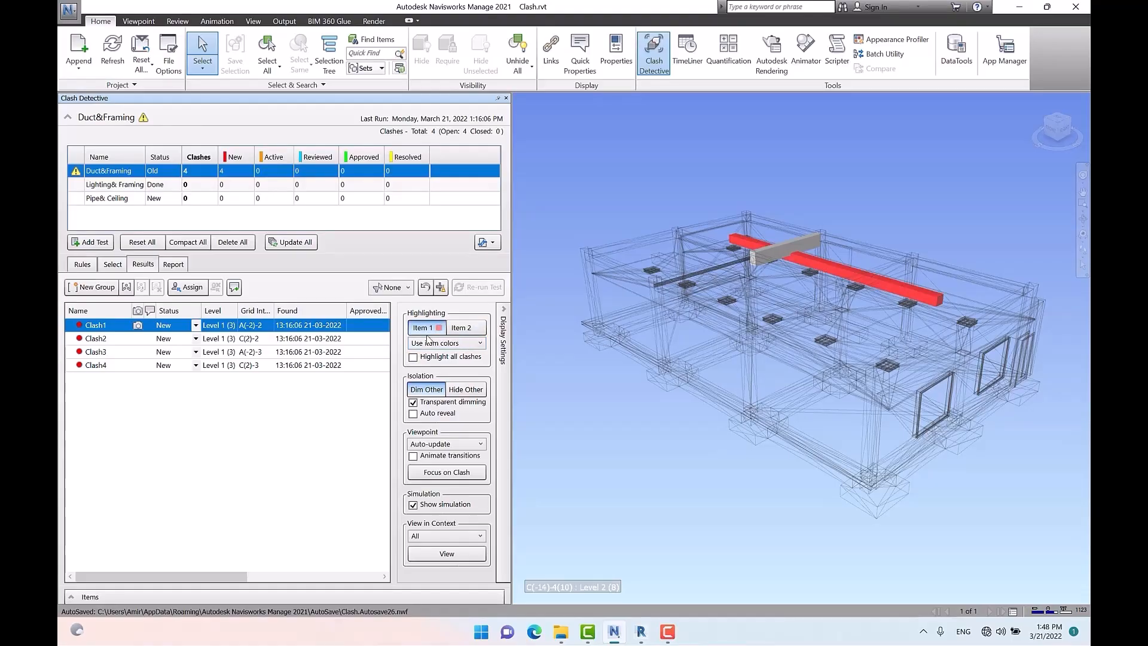
left_click(472, 331)
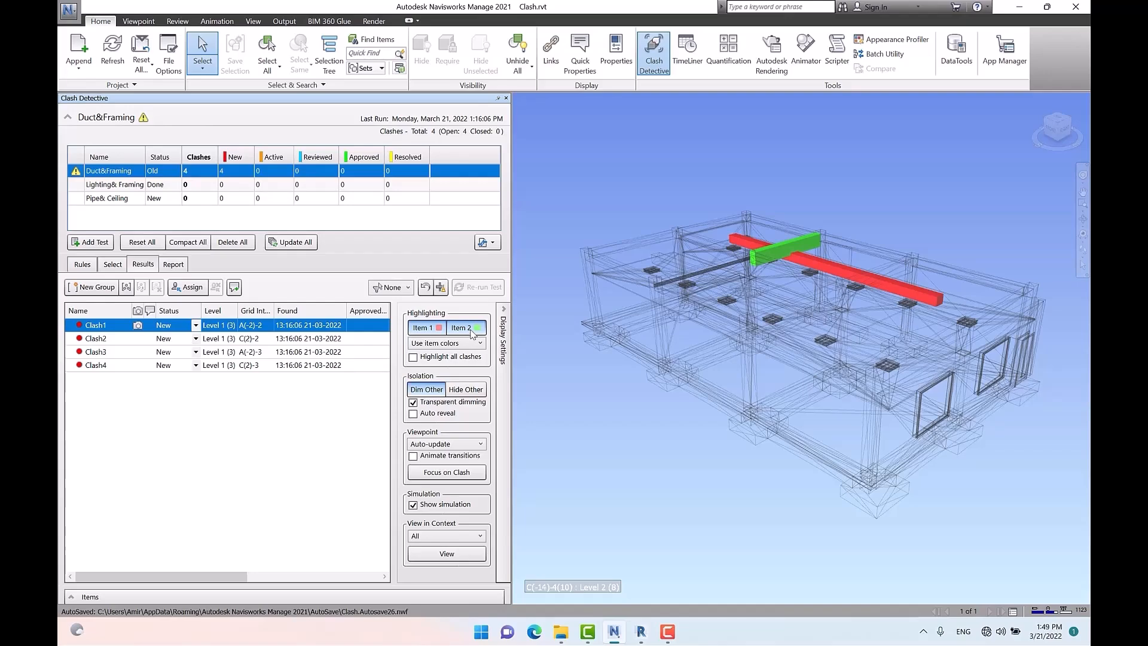
left_click(436, 329)
left_click(436, 329)
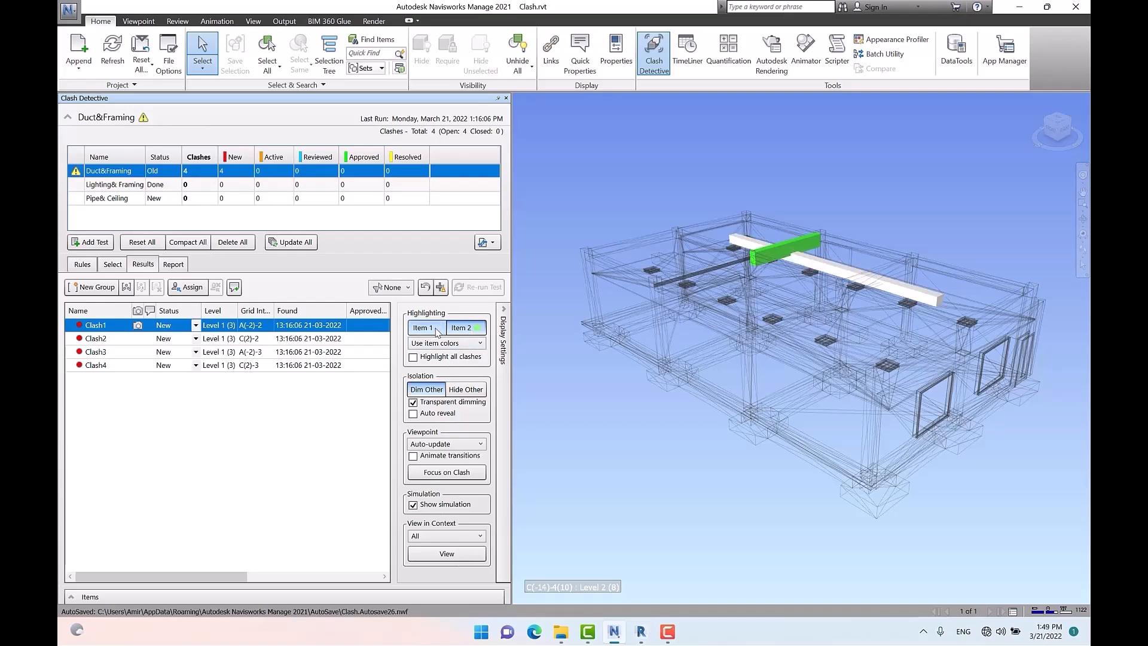
left_click(436, 329)
left_click(436, 329)
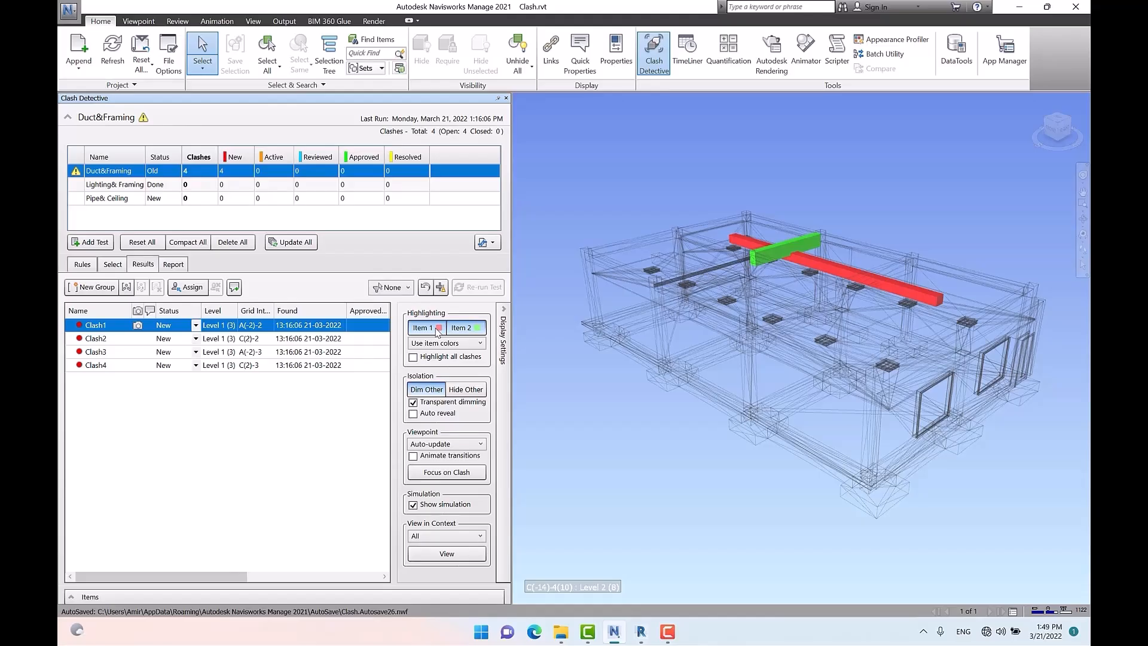
Step: Try coloring the highlighted Clash1 items by status, and return to item colors
left_click(459, 343)
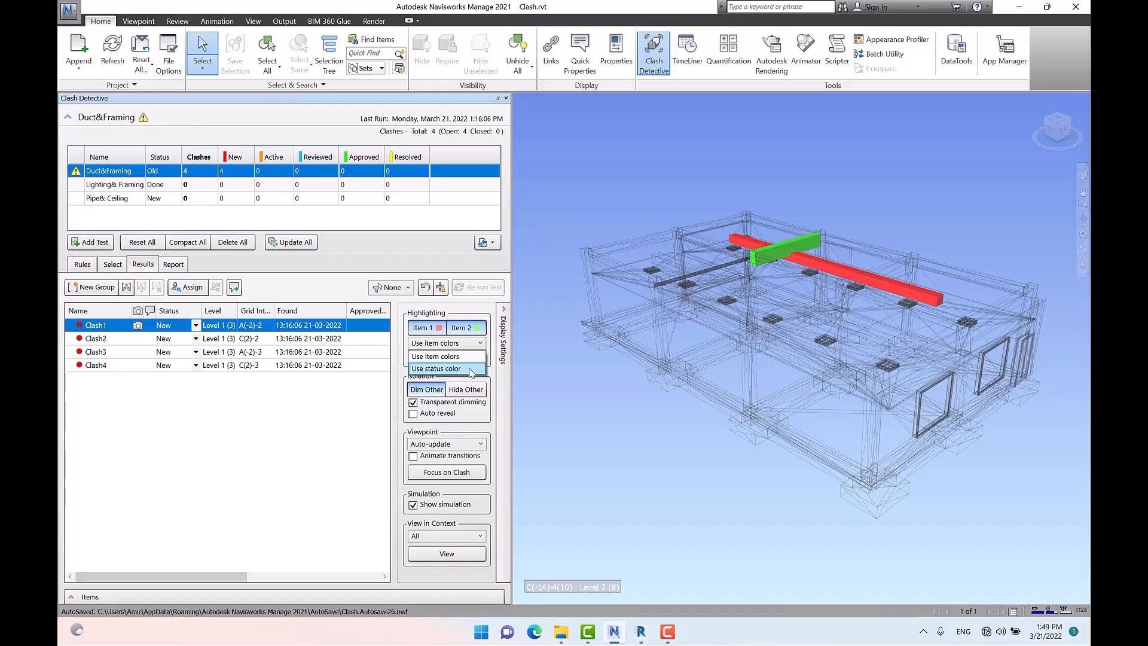
left_click(472, 369)
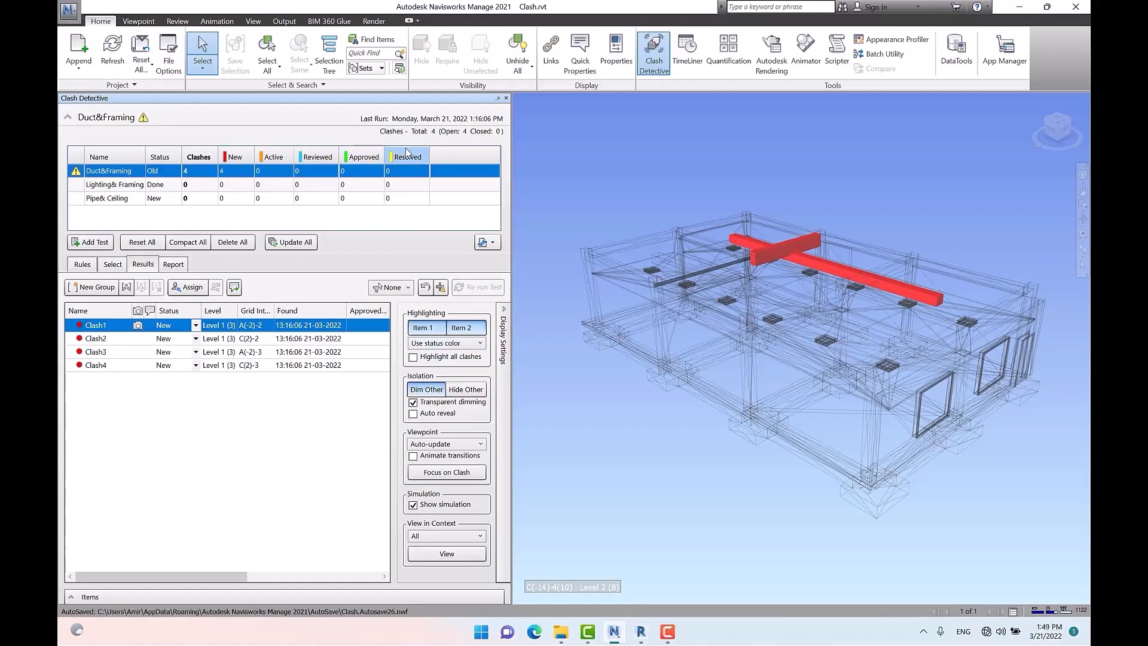
left_click(458, 347)
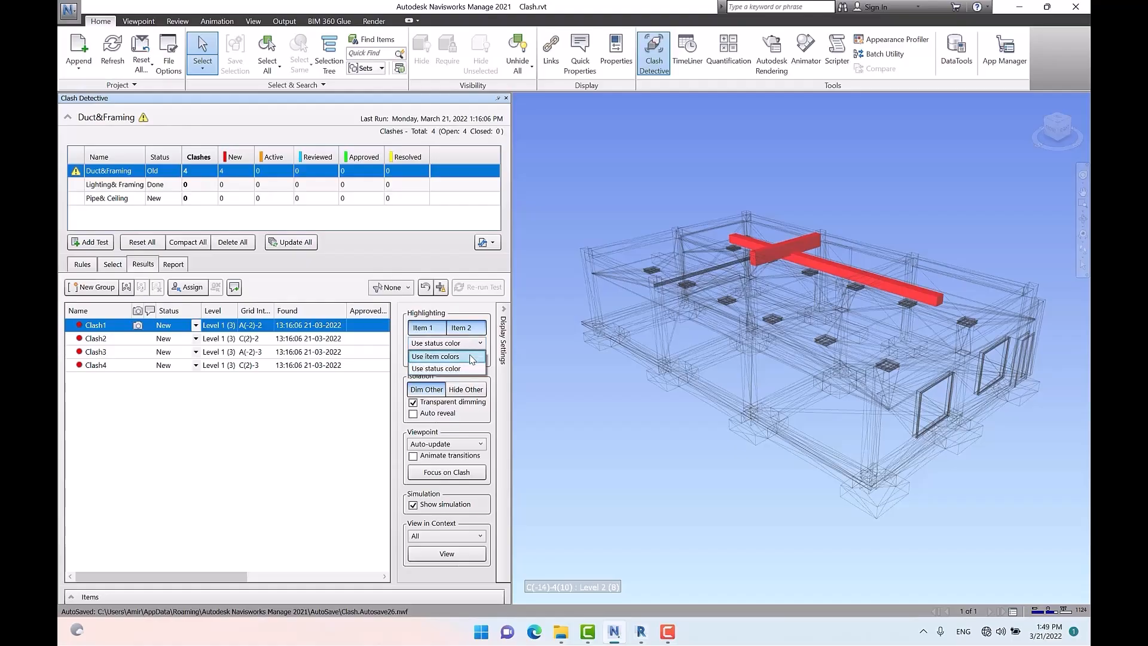
left_click(472, 360)
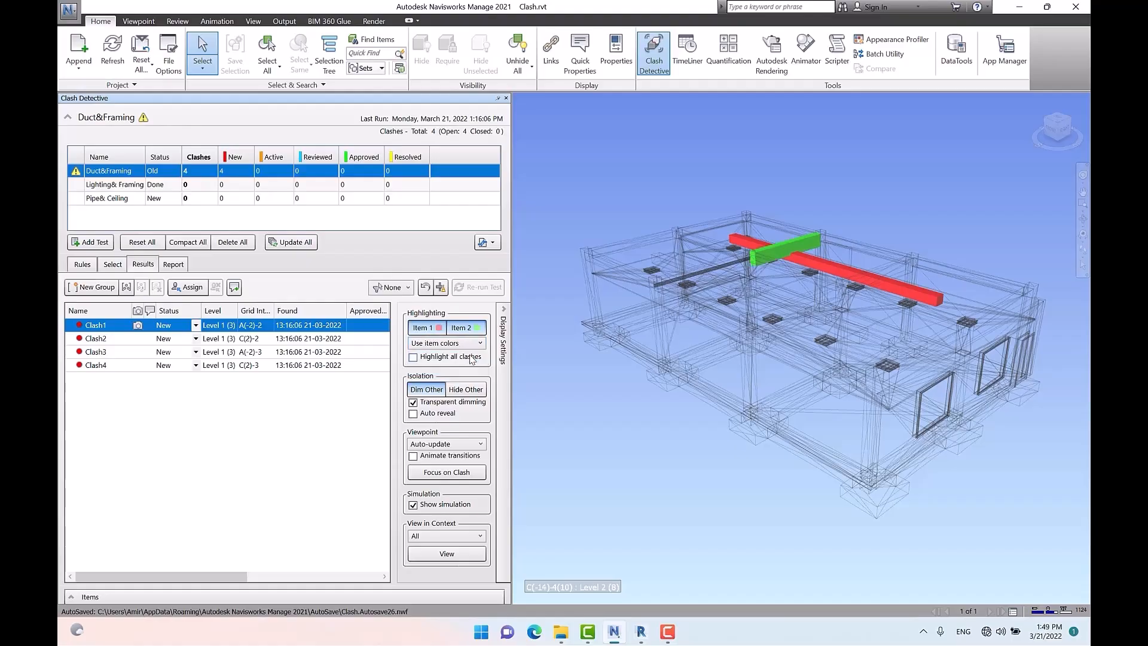
Step: Keep Item 1 and Item 2 highlighted after toggling each, and turn on highlighting of all Duct&Framing clashes
left_click(430, 328)
left_click(471, 335)
left_click(439, 329)
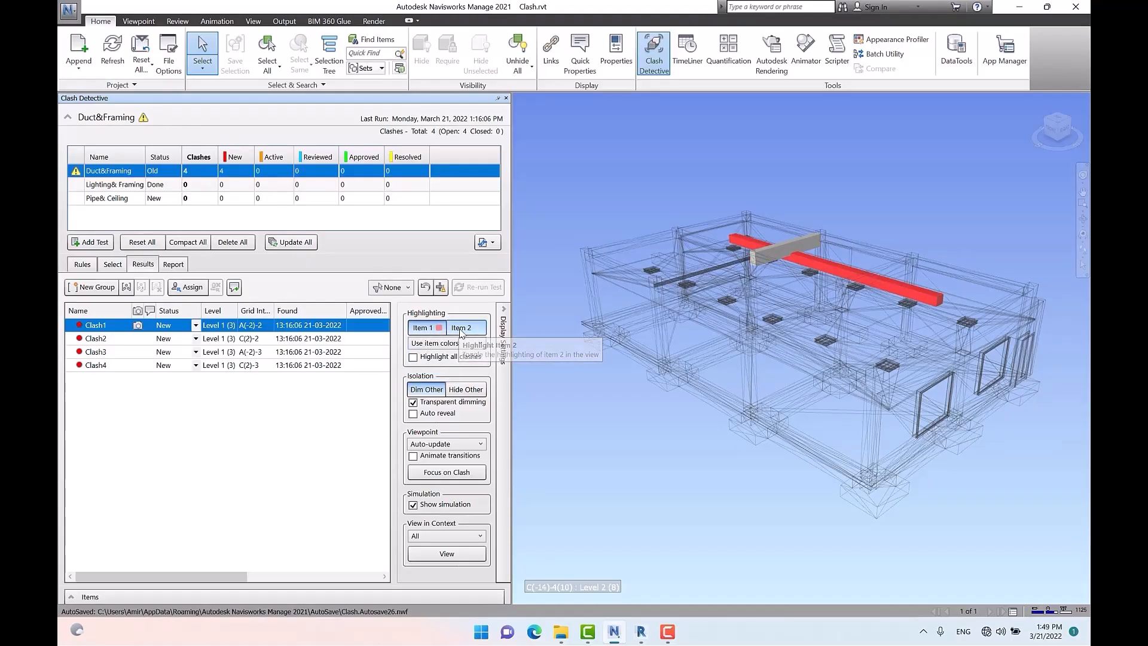
left_click(461, 328)
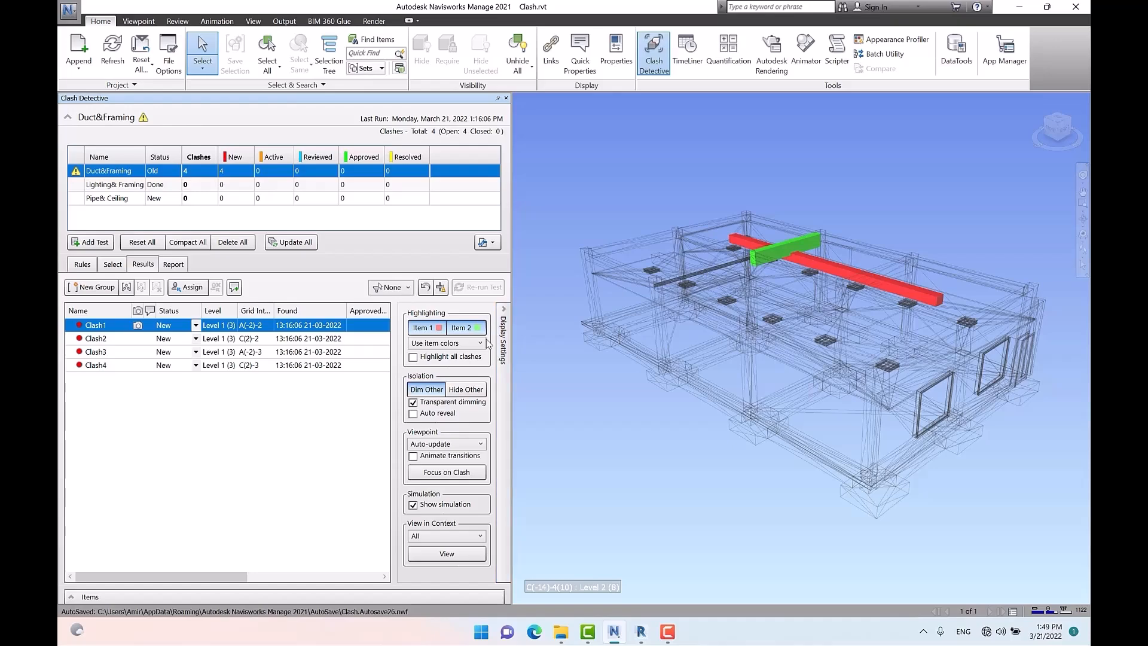
left_click(413, 358)
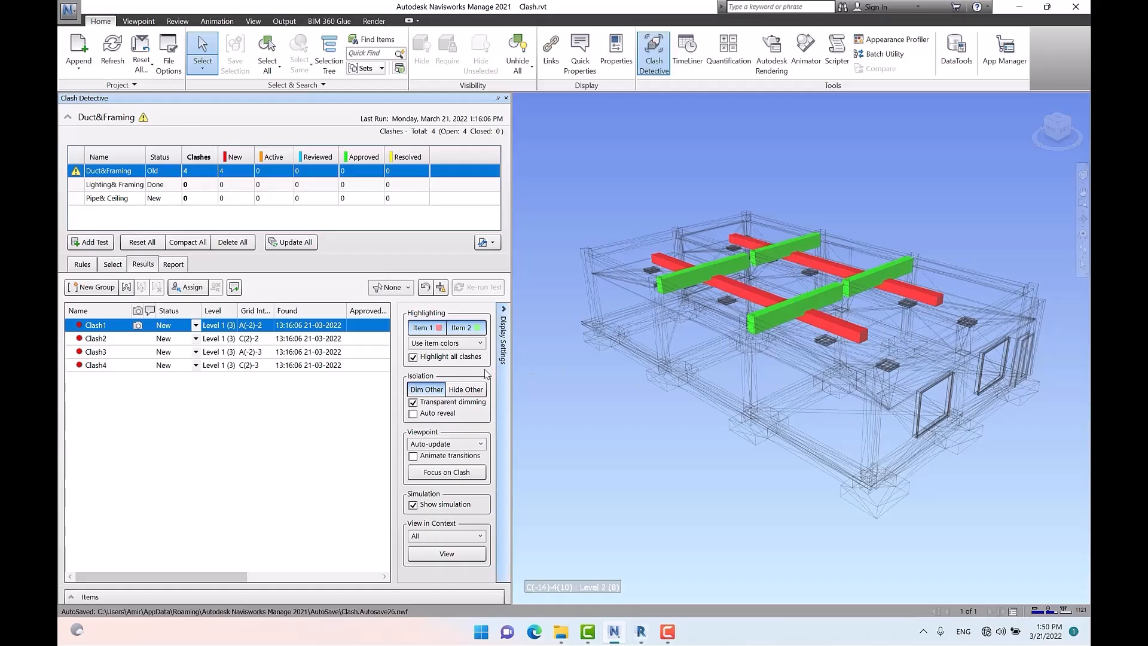
Step: Compare Clash1 with Dim Other and Transparent dimming each switched off, and restore both options
left_click(430, 390)
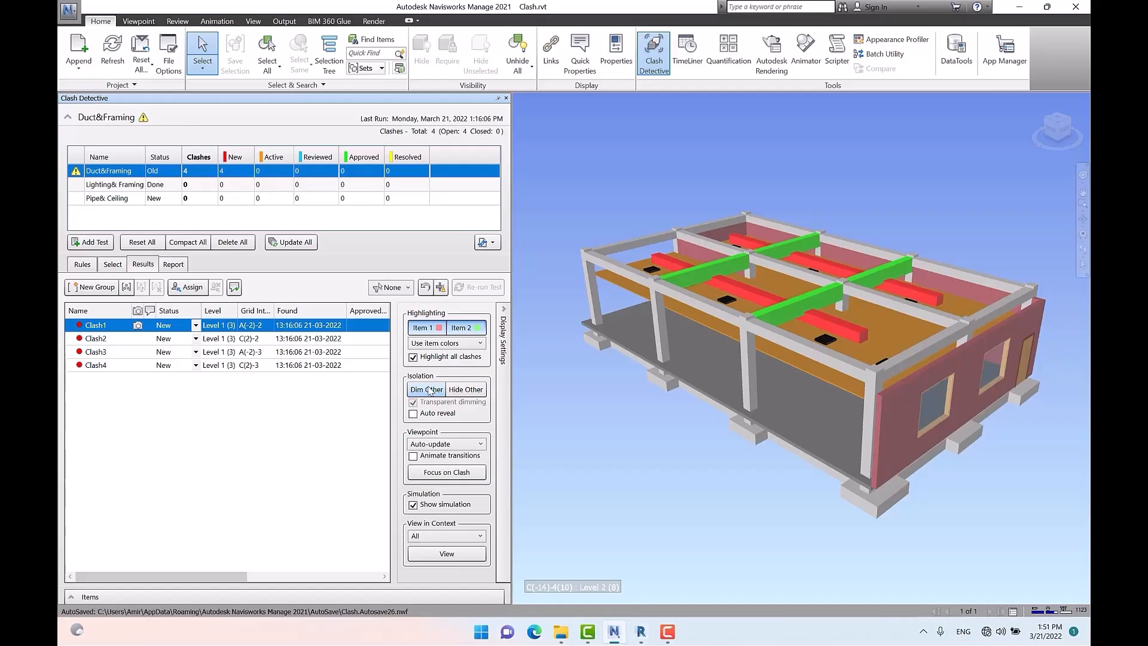
left_click(429, 390)
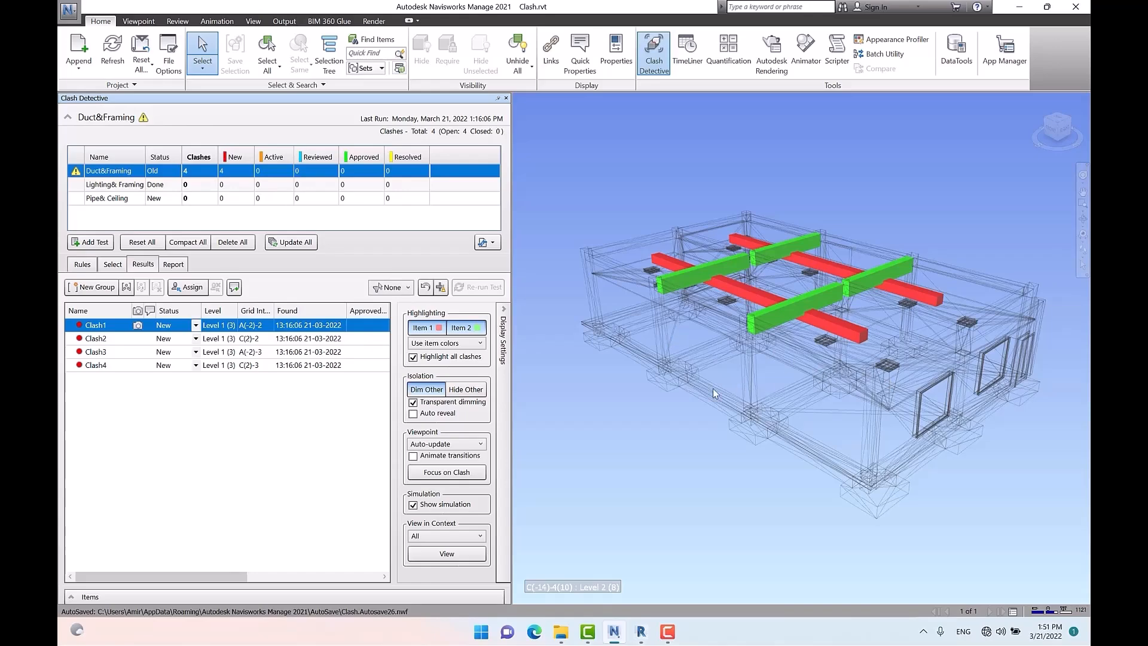
left_click(442, 405)
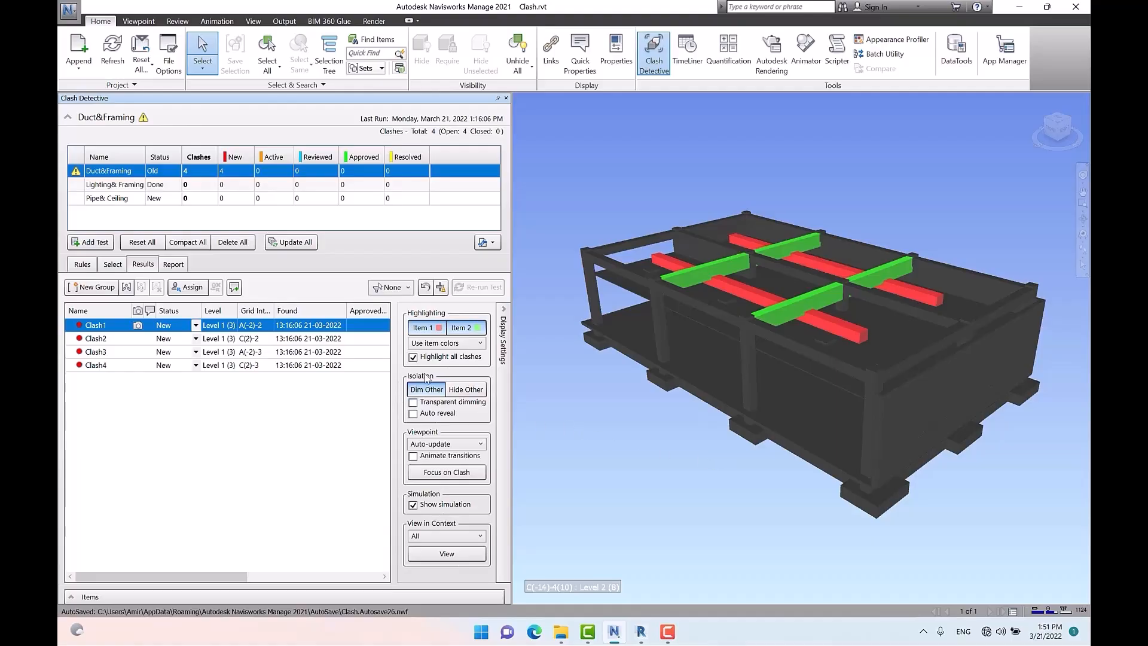
left_click(436, 405)
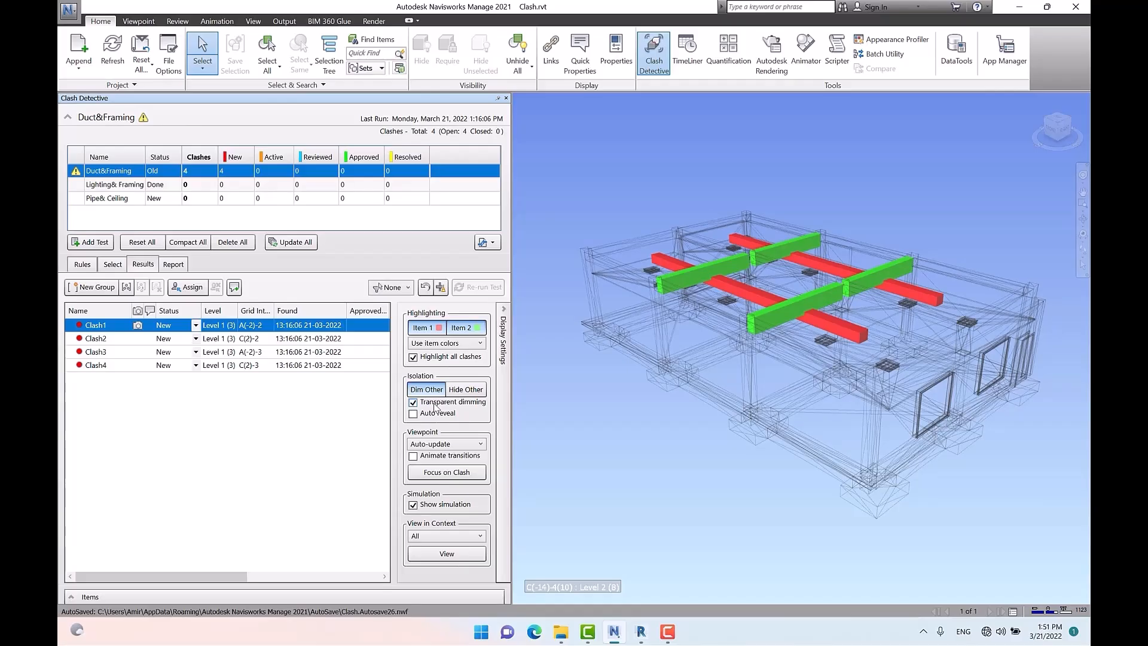
Step: Isolate the clashing items by hiding all others, and step through Clash2, Clash3 and Clash4
left_click(466, 390)
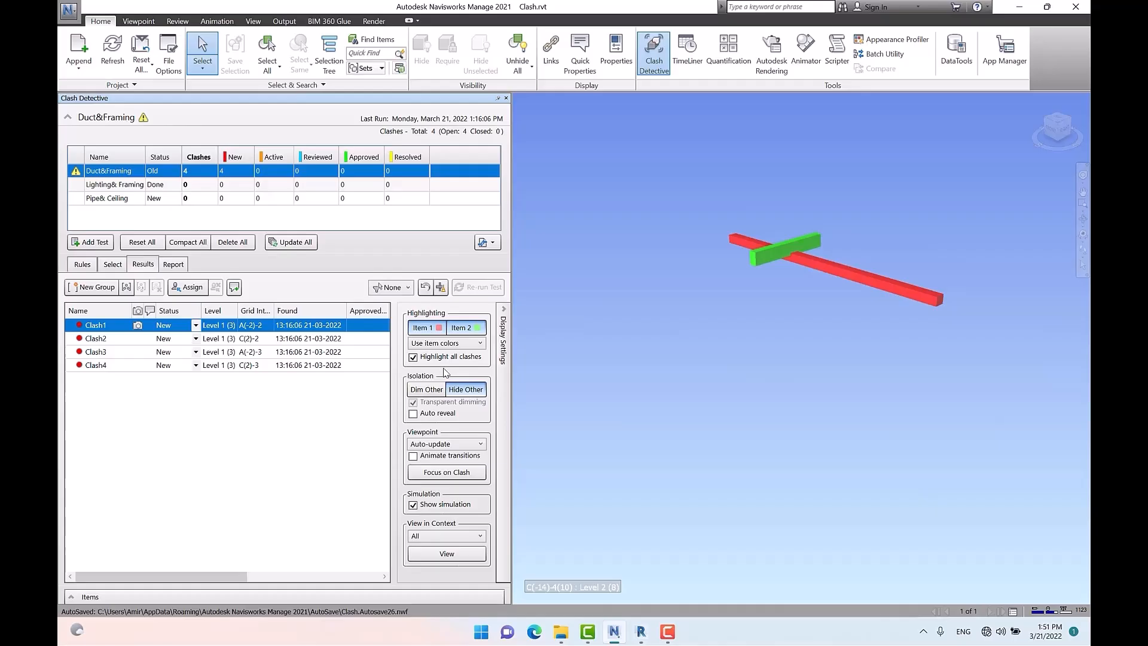
left_click(112, 337)
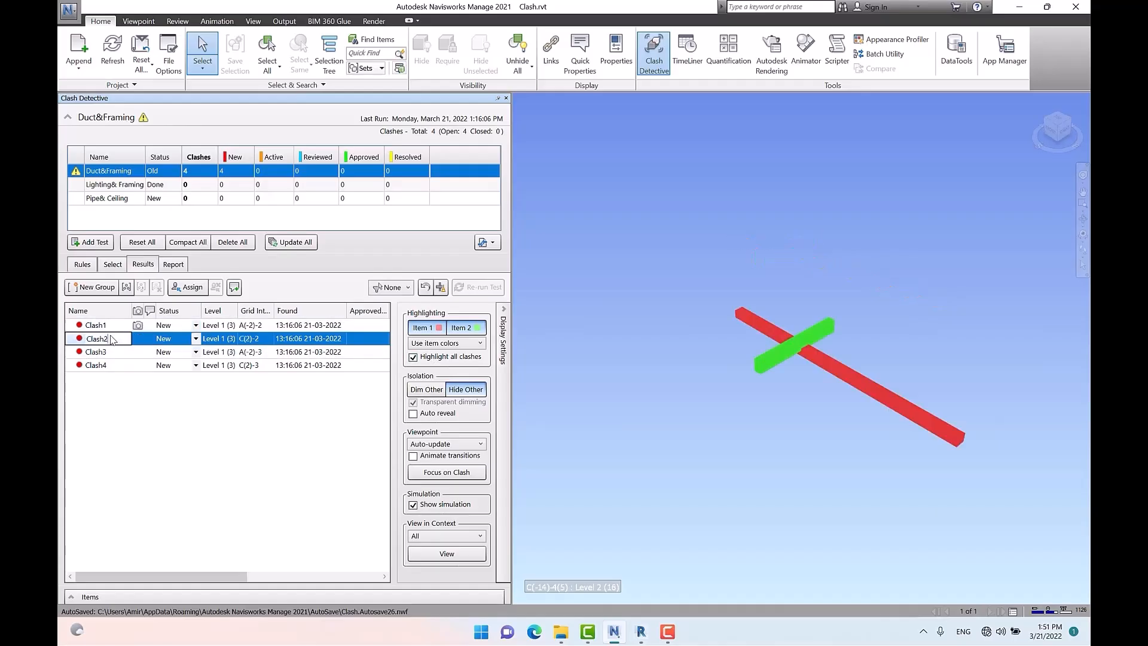
left_click(111, 352)
left_click(96, 365)
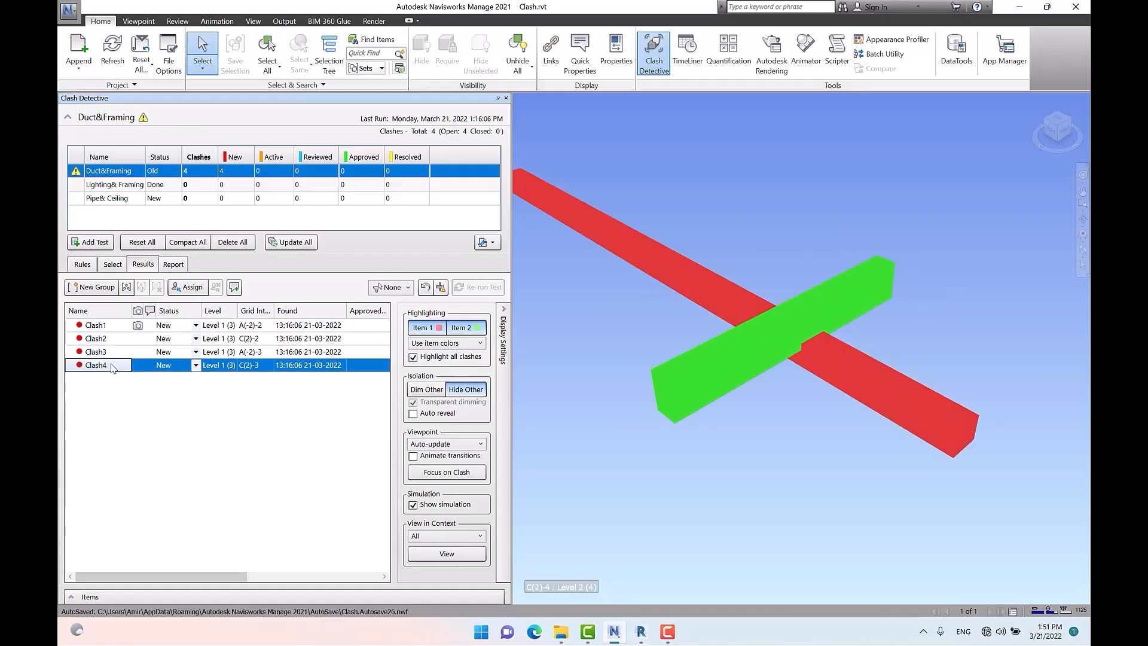
Step: Dim the other items instead of hiding them to view Clash4 within the whole building
left_click(427, 390)
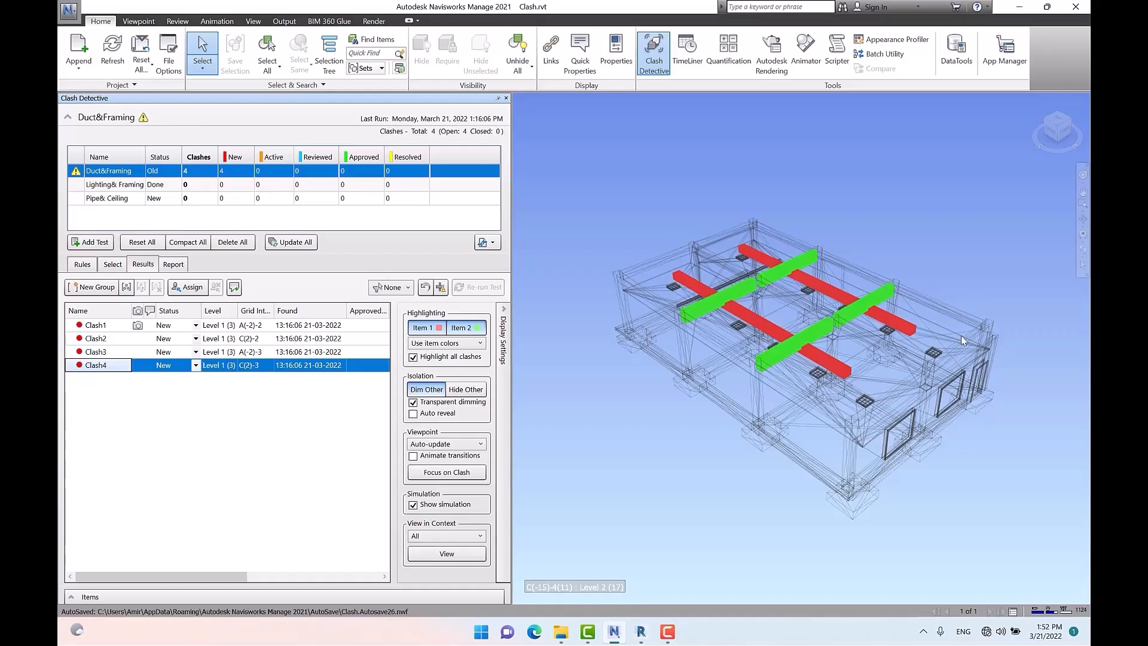
left_click(889, 321)
left_click(921, 249)
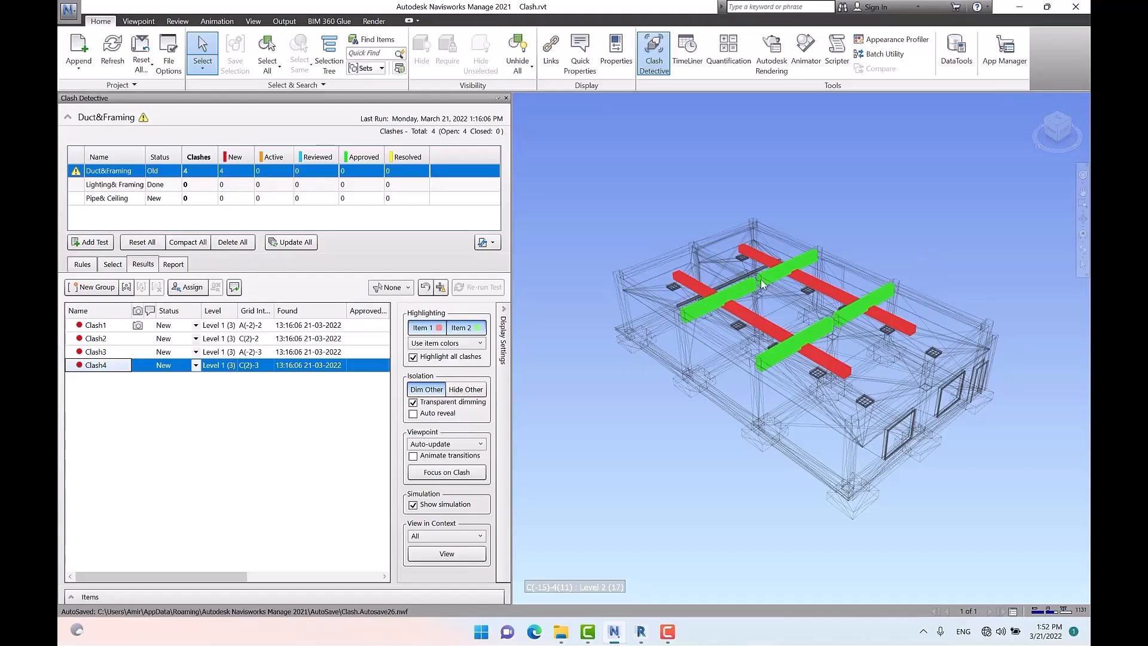
Step: Hide the other items for Clash4, select its duct, and check the duct's element properties
left_click(482, 389)
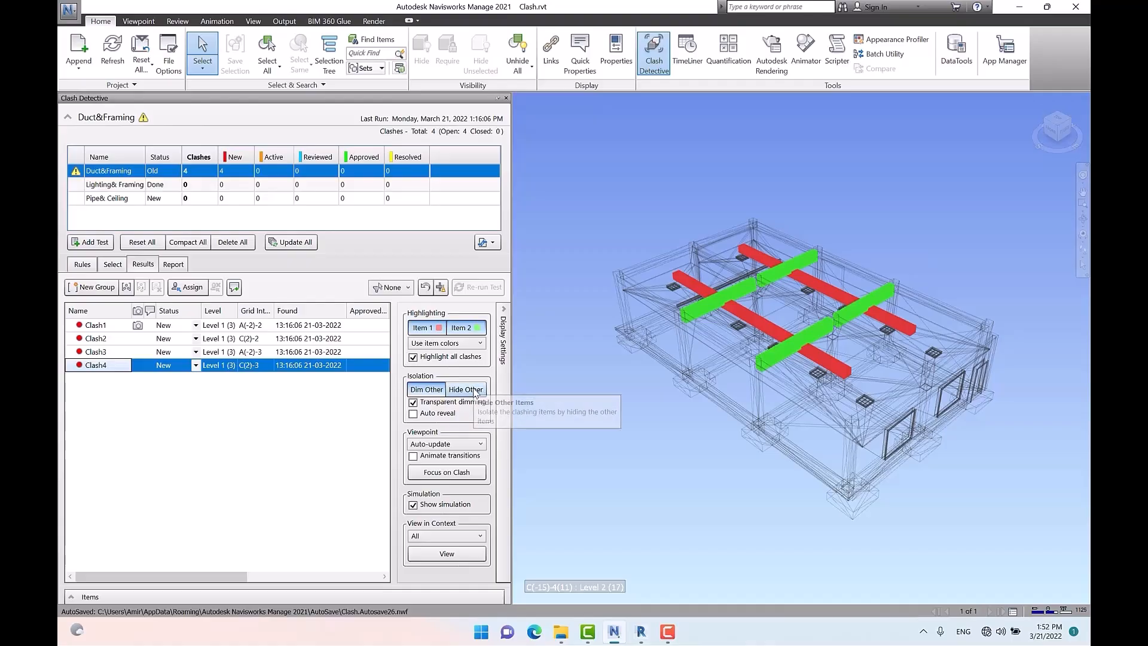
left_click(753, 320)
left_click(619, 65)
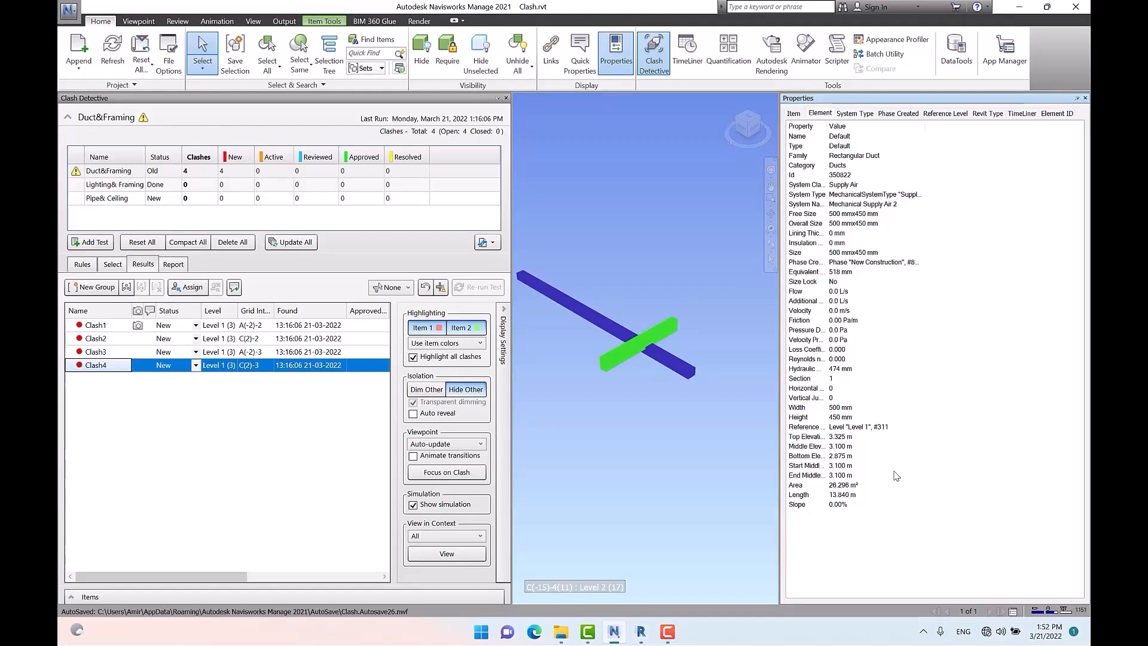
left_click(1086, 98)
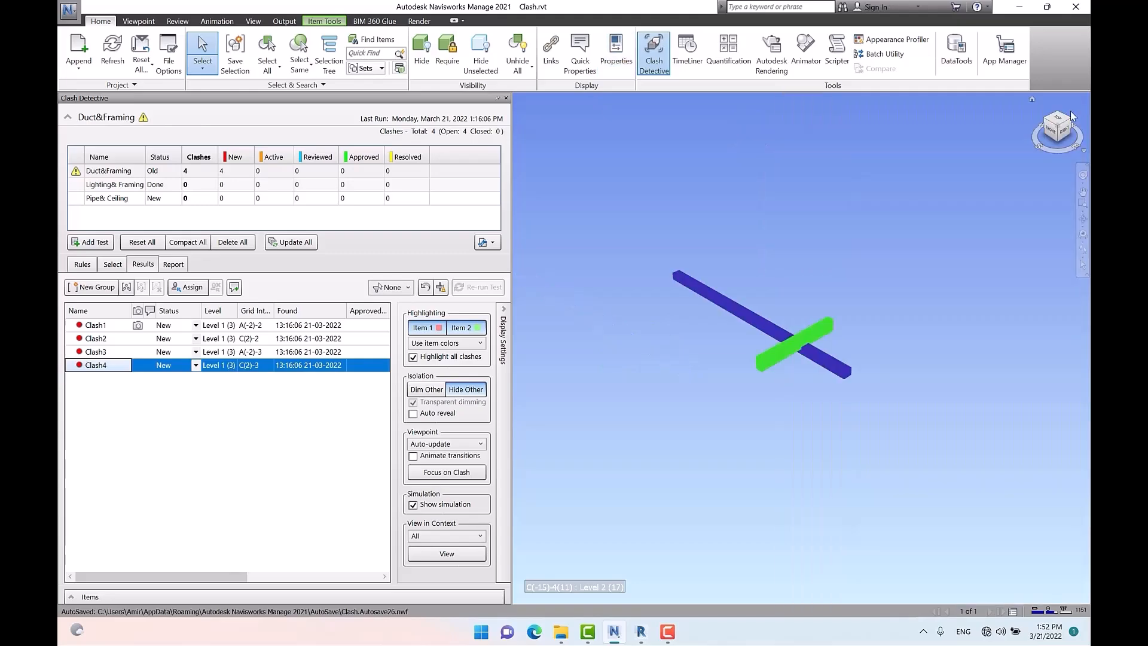
Step: Dim the other items around Clash4 again, and try Auto reveal on and off at different zoom levels
left_click(426, 390)
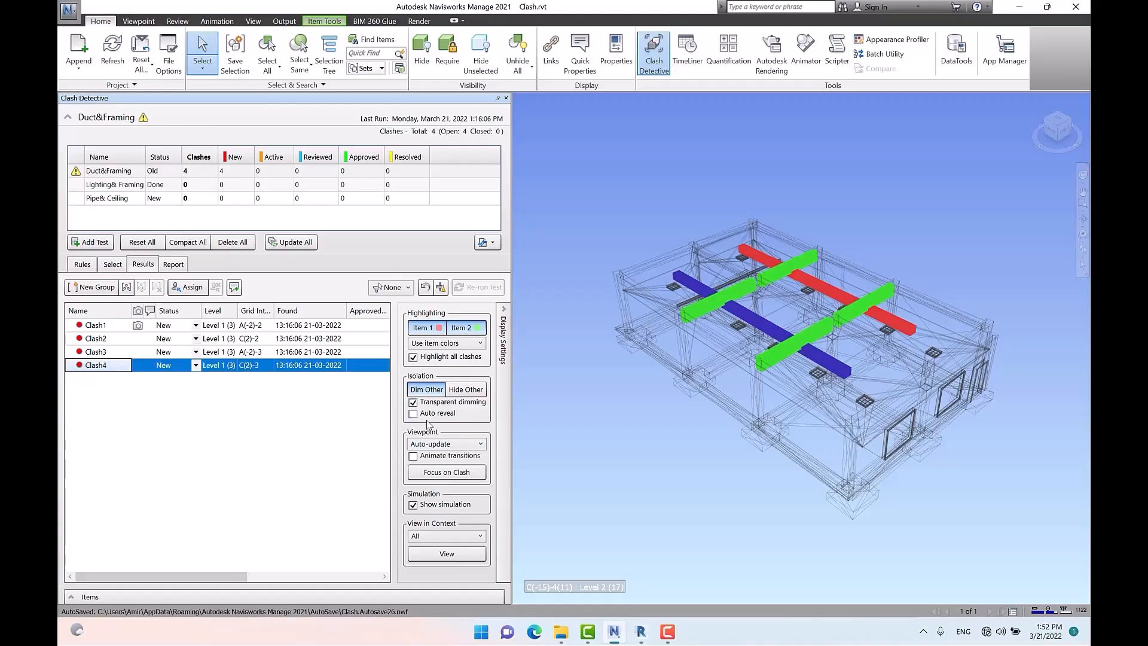
scroll(843, 413, "up", 5)
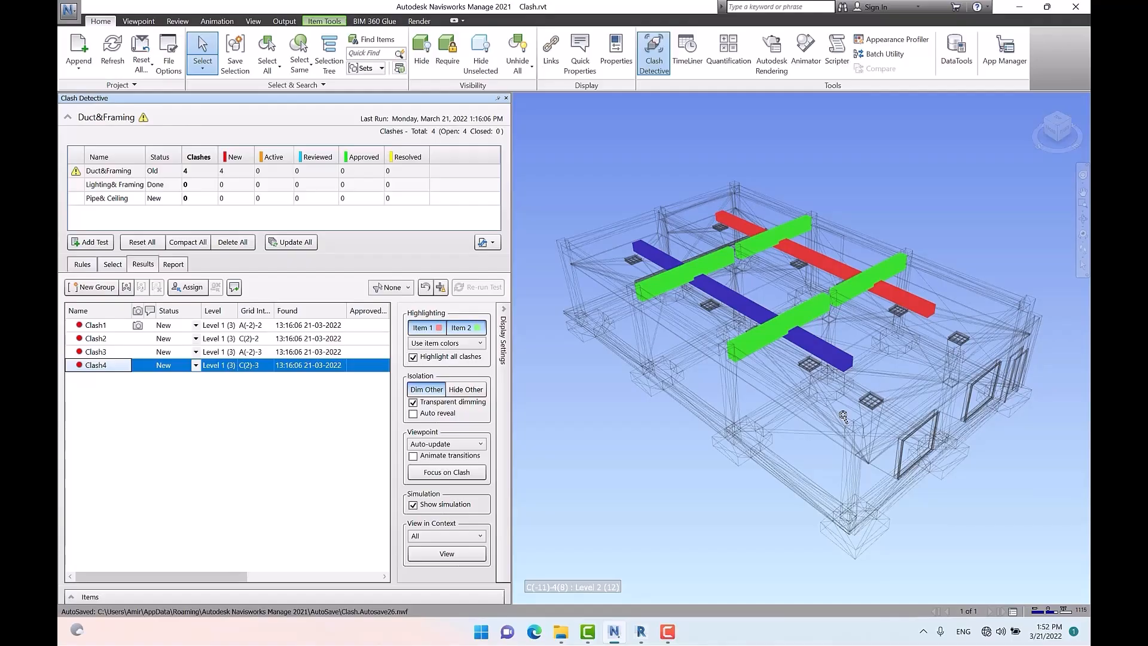
scroll(938, 430, "up", 6)
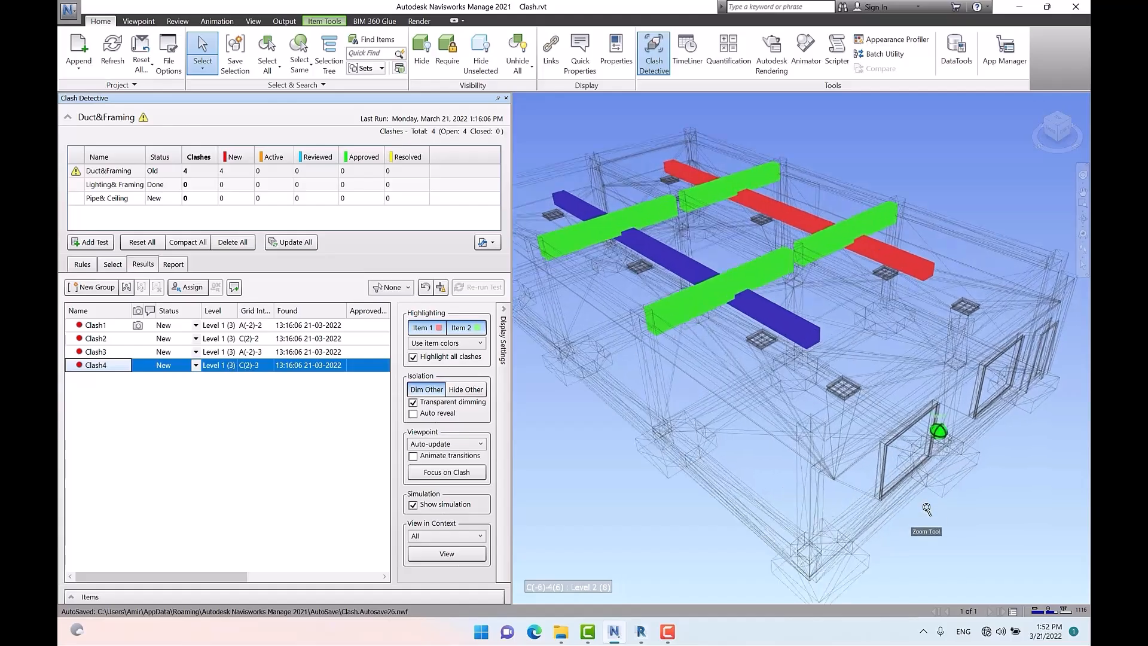
middle_click_drag(941, 431, 784, 473)
scroll(897, 454, "up", 5)
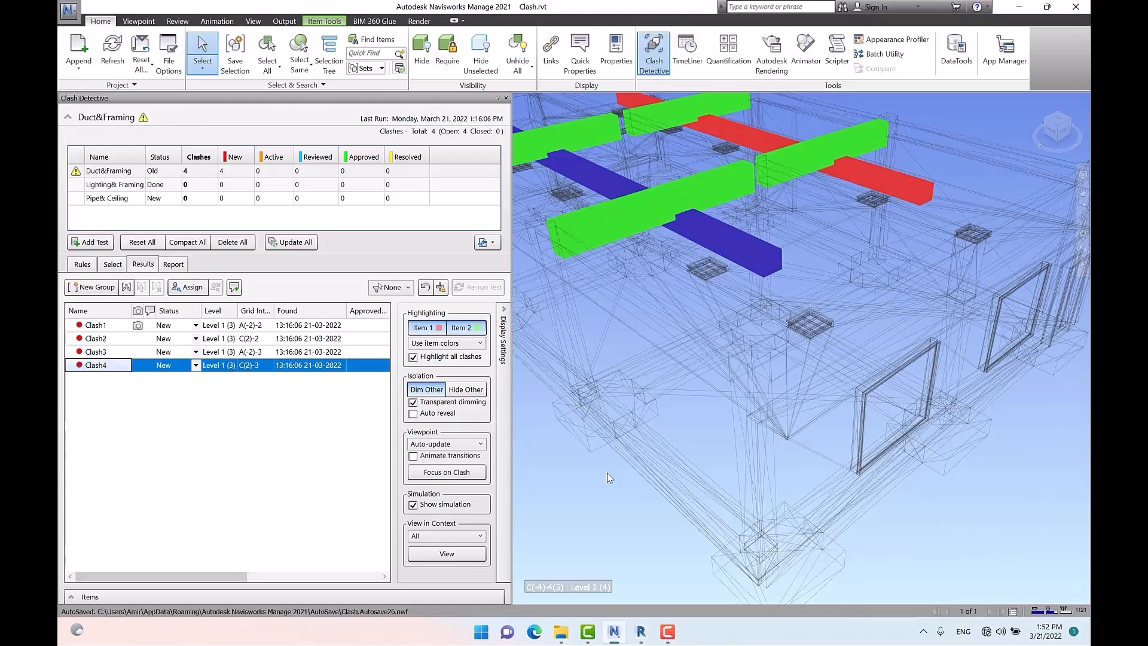
left_click(423, 414)
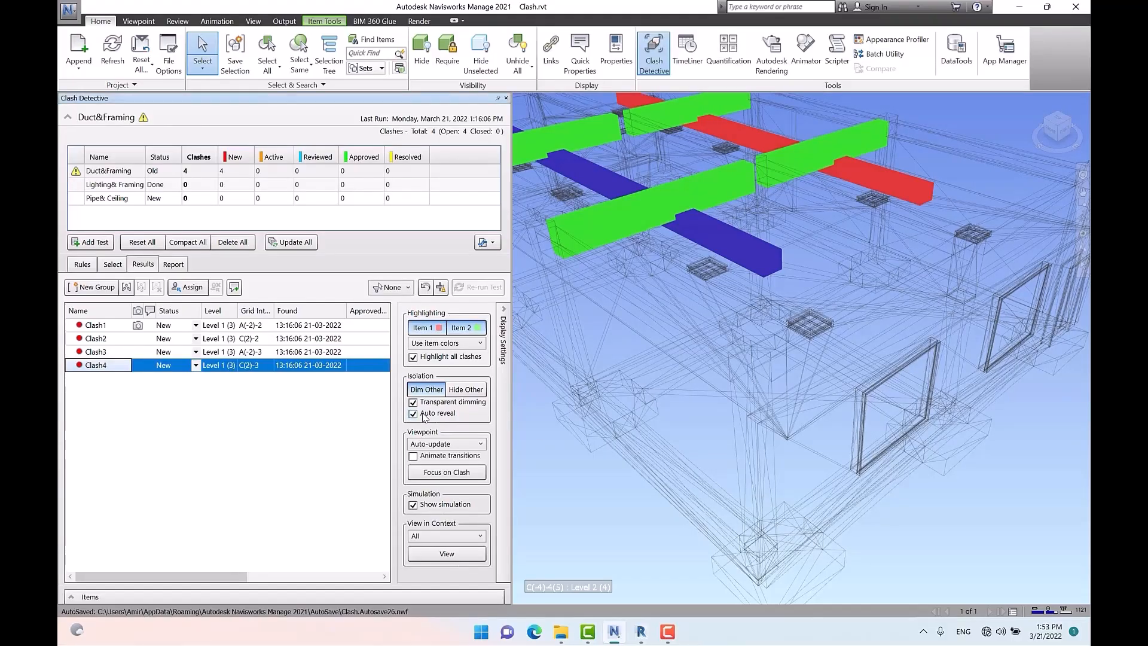
scroll(578, 300, "down", 5)
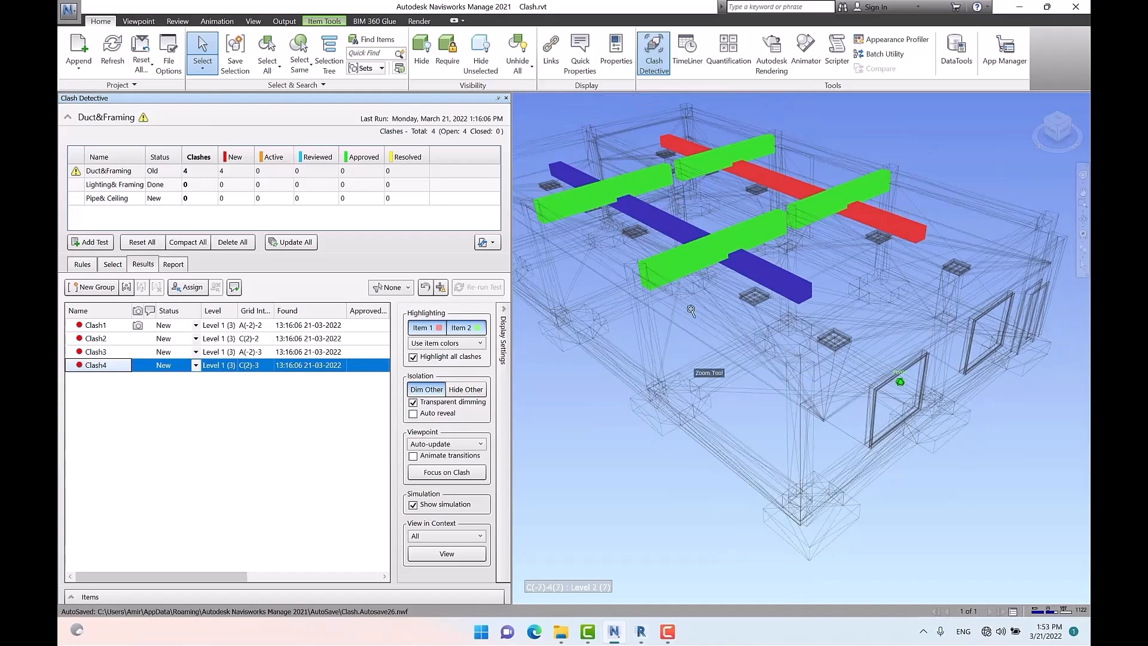
left_click(414, 414)
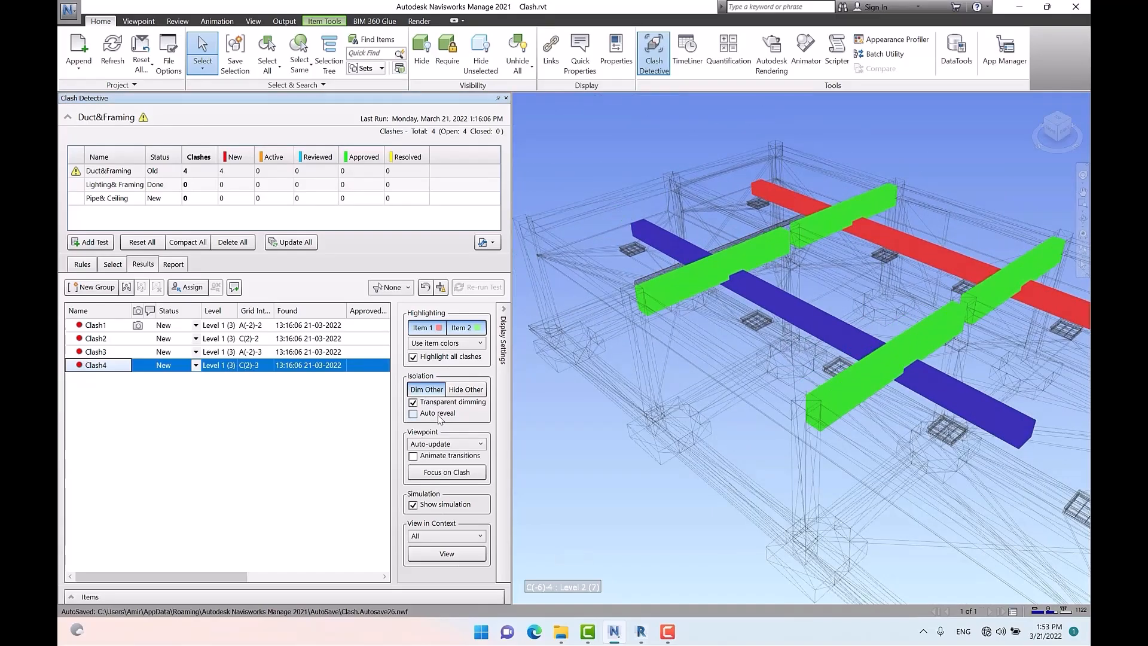
Step: Toggle Auto reveal several times while observing the model, and leave it enabled
left_click(439, 416)
left_click(438, 416)
left_click(438, 415)
left_click(438, 416)
left_click(439, 416)
left_click(439, 416)
scroll(731, 219, "down", 4)
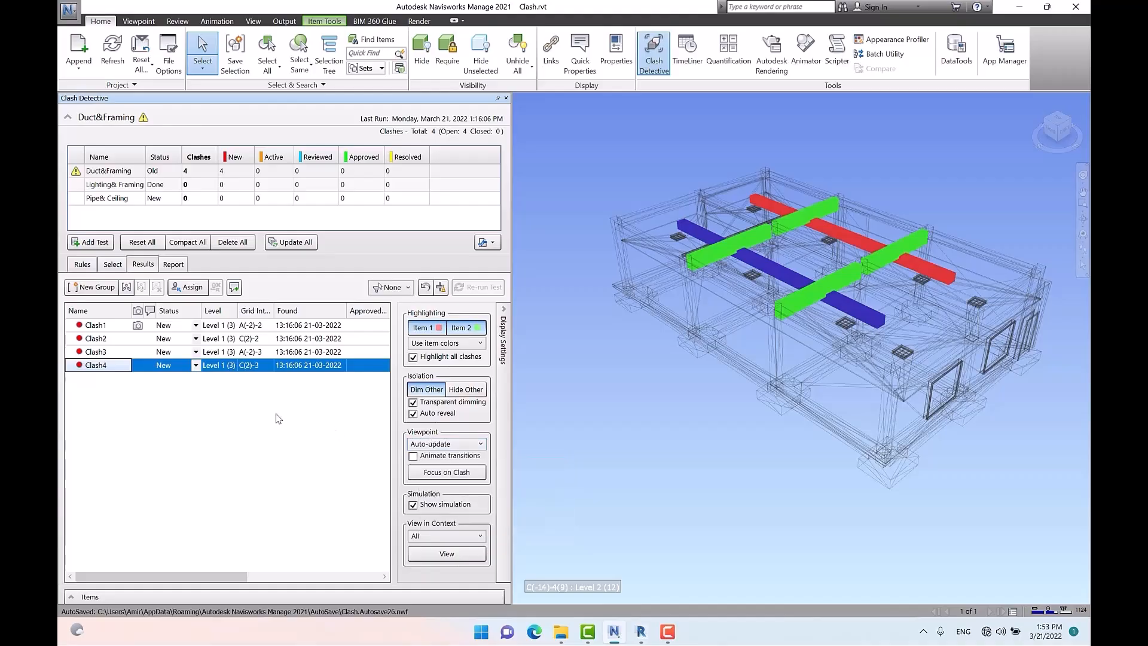
Step: Step through the Duct&Framing clashes to Clash4 with Auto reveal and highlighting of all clashes on
left_click(108, 339)
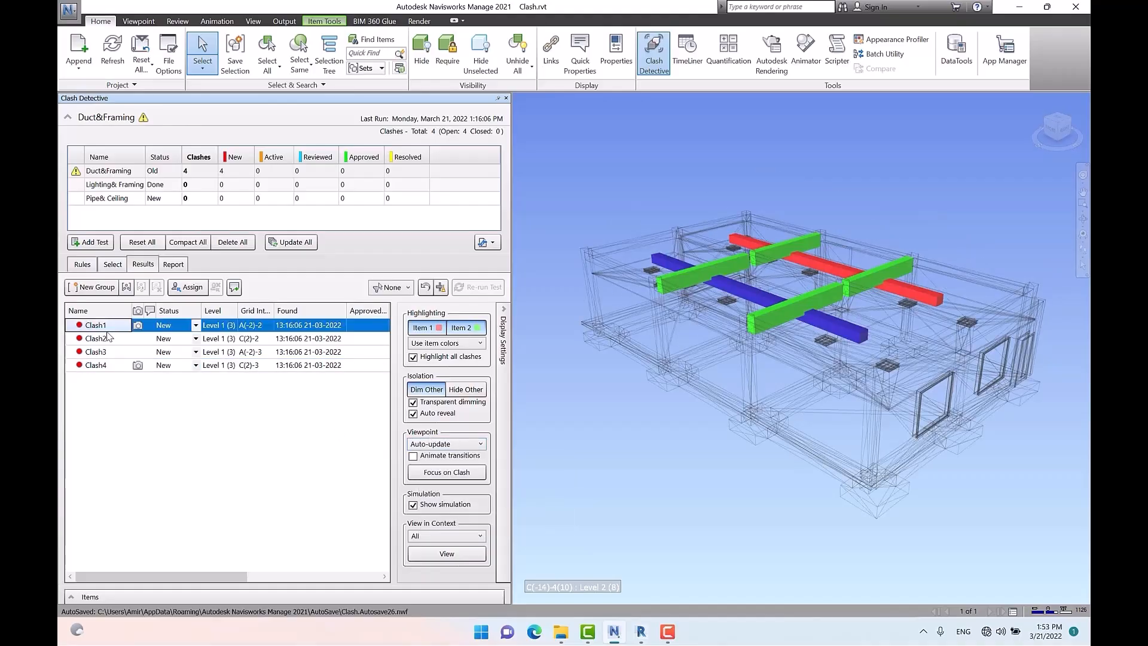
left_click(101, 352)
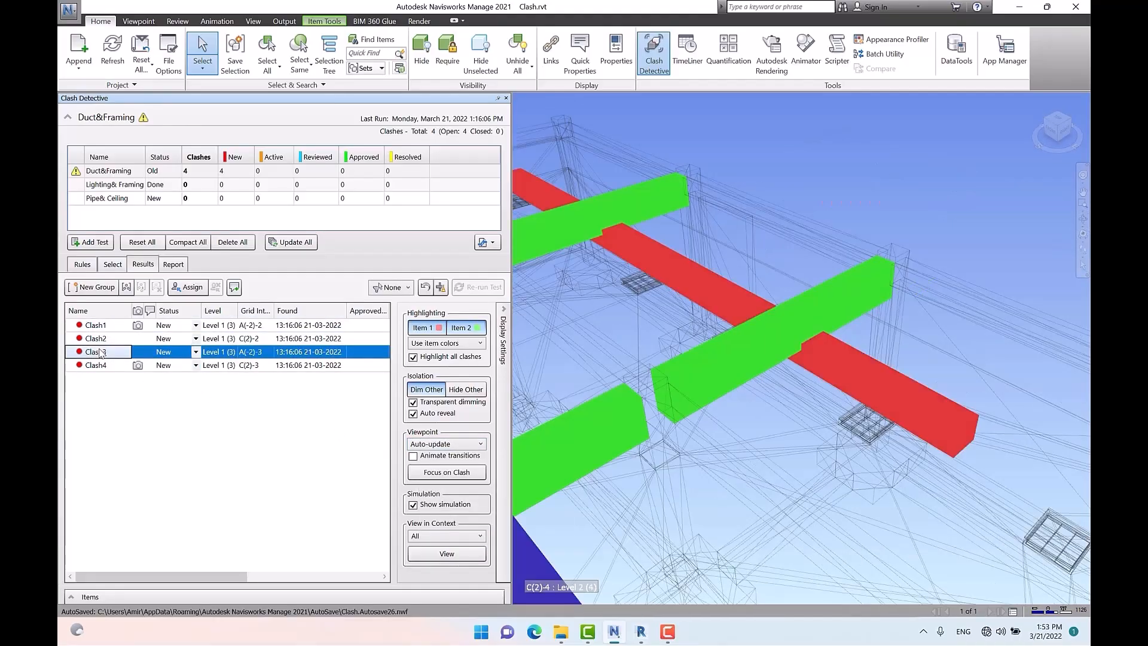
left_click(101, 365)
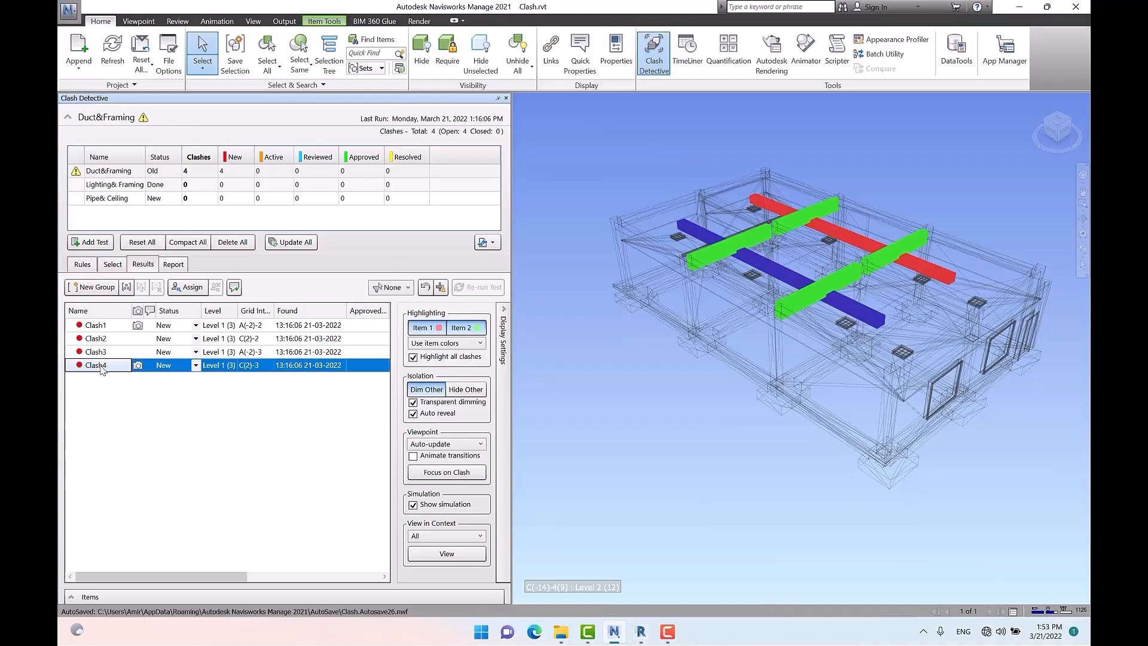
Step: Turn off highlighting of all clashes, clear the duct selection, and step through Clash1 to Clash4 individually
left_click(413, 357)
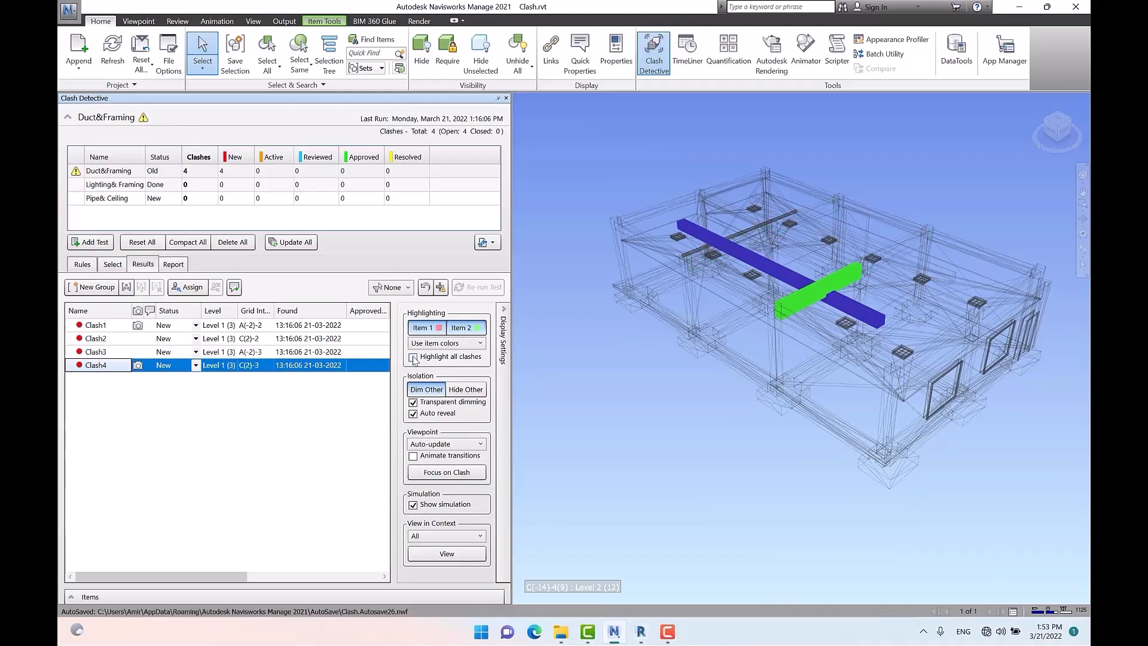
left_click(100, 326)
left_click(624, 492)
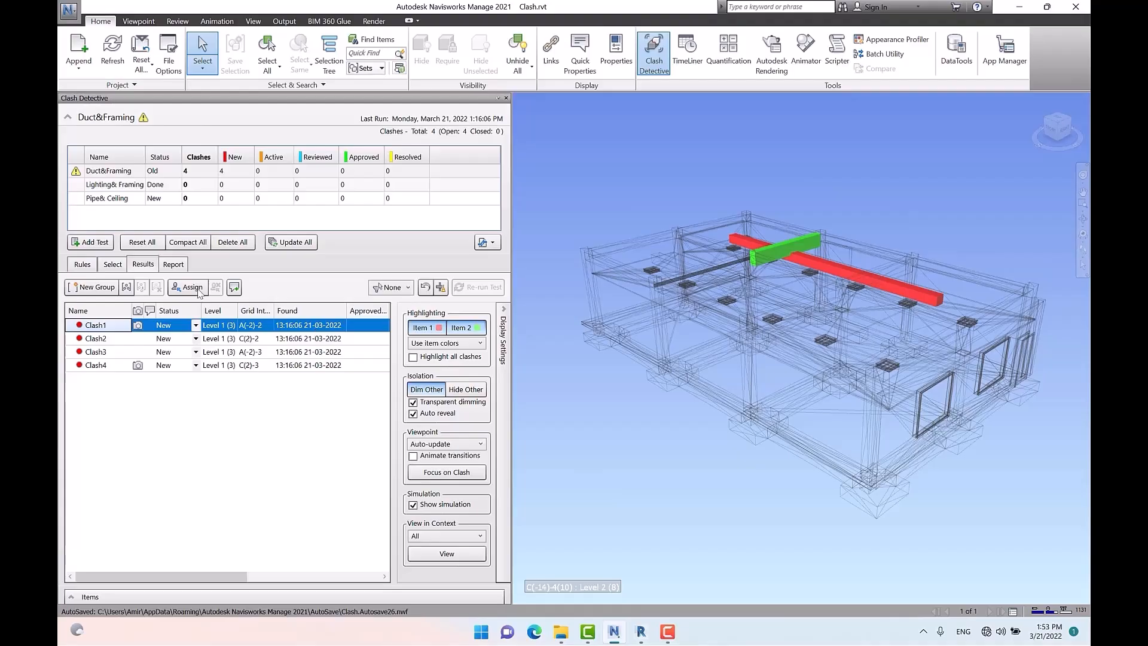
left_click(97, 341)
left_click(98, 351)
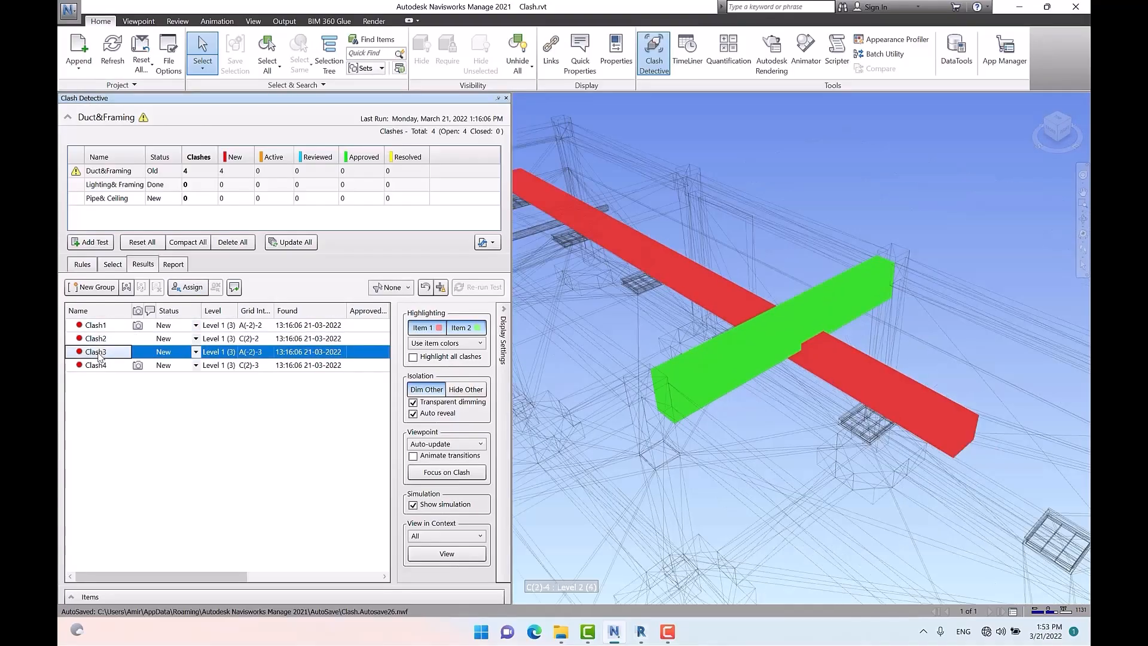
left_click(98, 365)
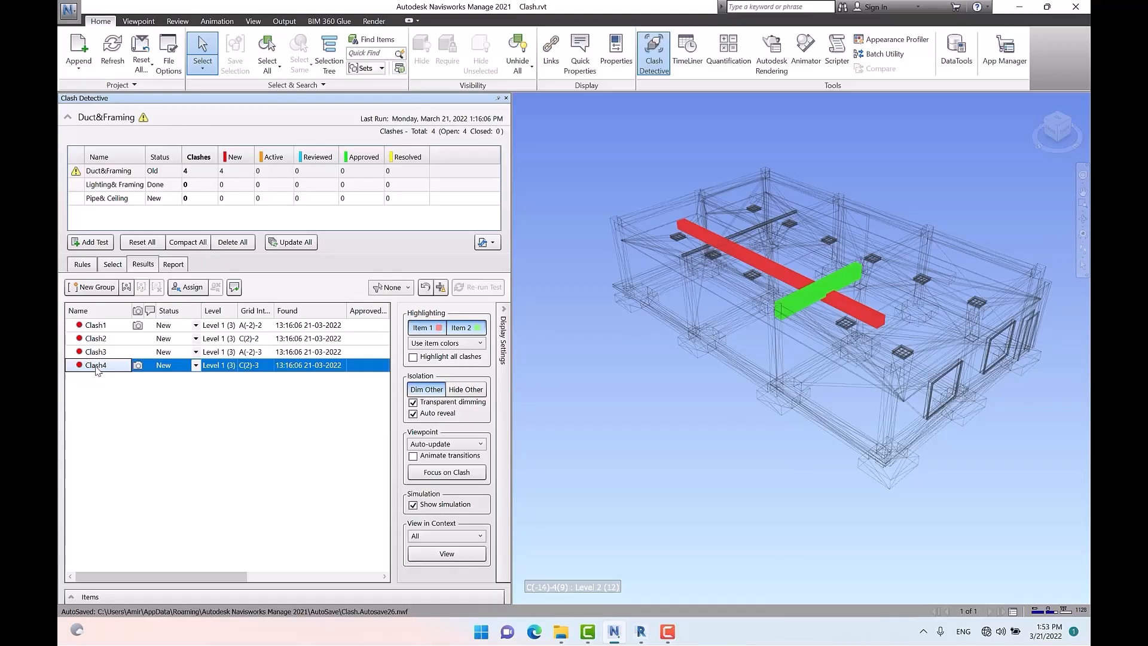
Step: Turn on animated viewpoint transitions and step back through Clash3, Clash2 and Clash1
left_click(426, 458)
left_click(104, 353)
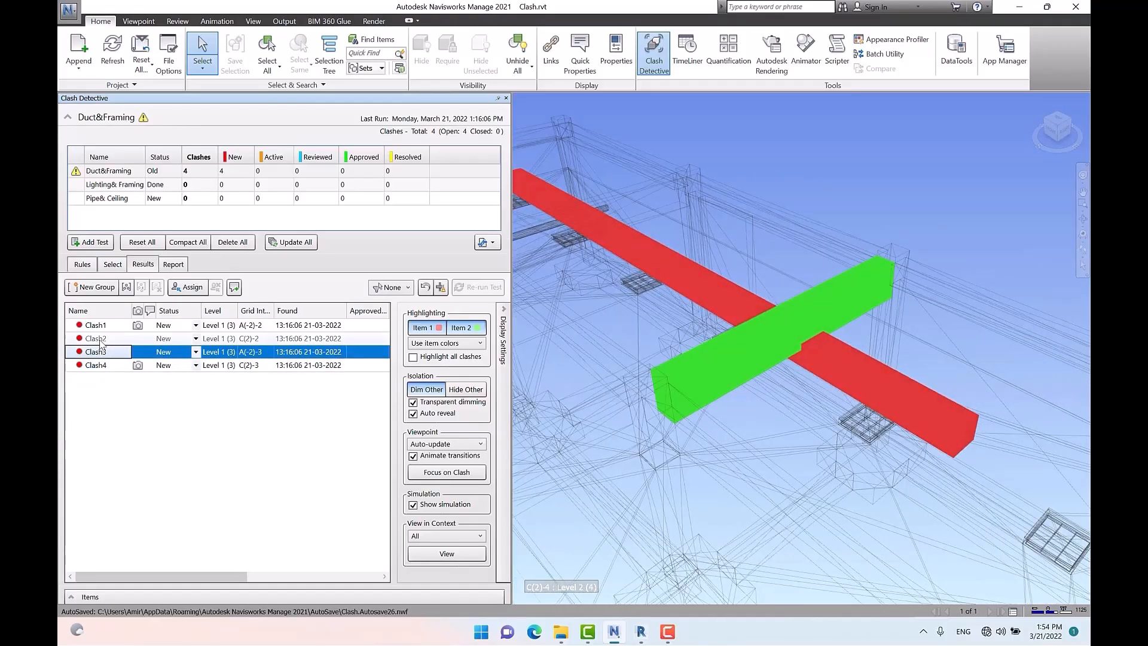
left_click(101, 340)
left_click(103, 327)
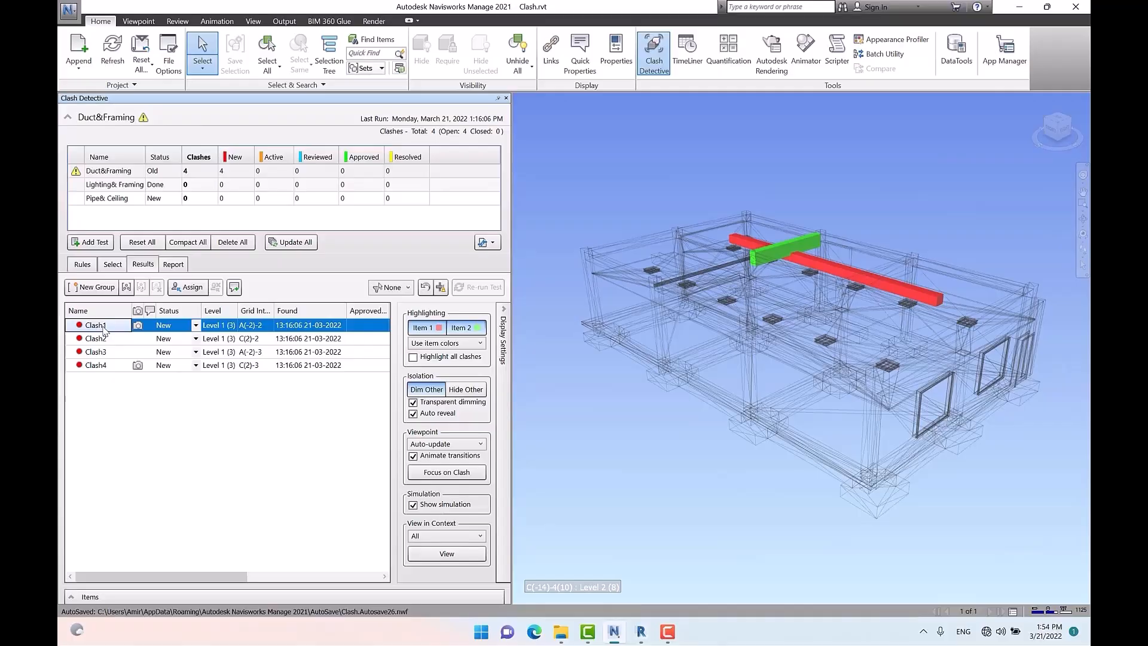
Step: Turn off animated transitions and step forward through Clash2, Clash3 and Clash4 for comparison
left_click(412, 456)
left_click(122, 338)
left_click(109, 353)
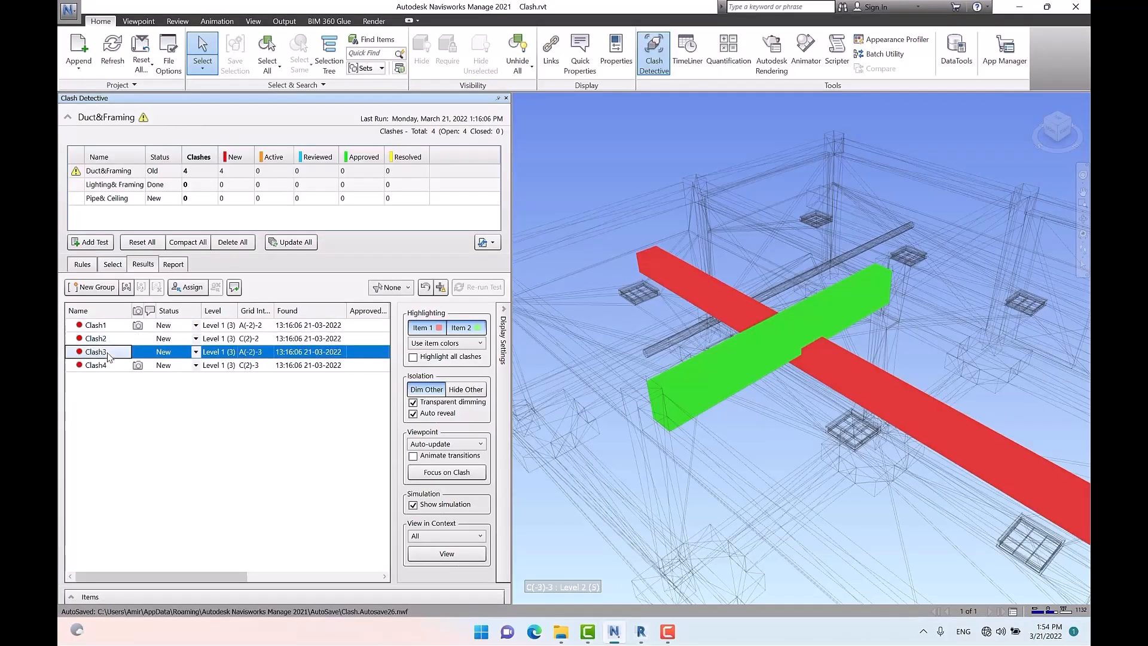
left_click(102, 366)
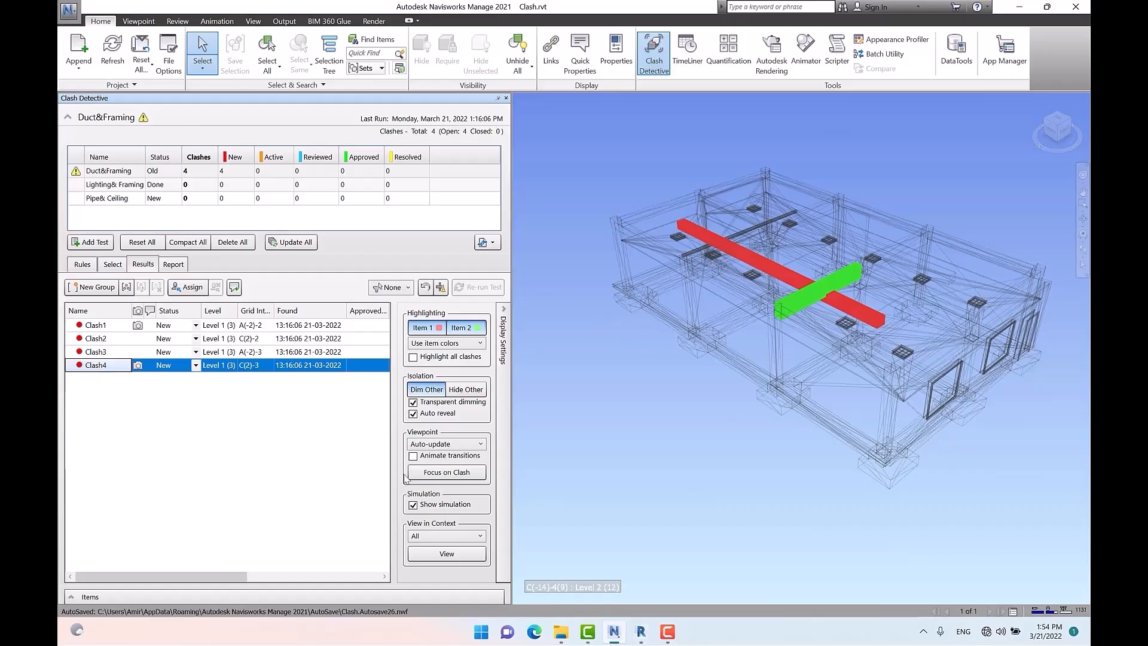
Step: Turn animated transitions back on and move through Clash3, Clash2 and Clash1, returning to Clash2
left_click(413, 455)
left_click(111, 354)
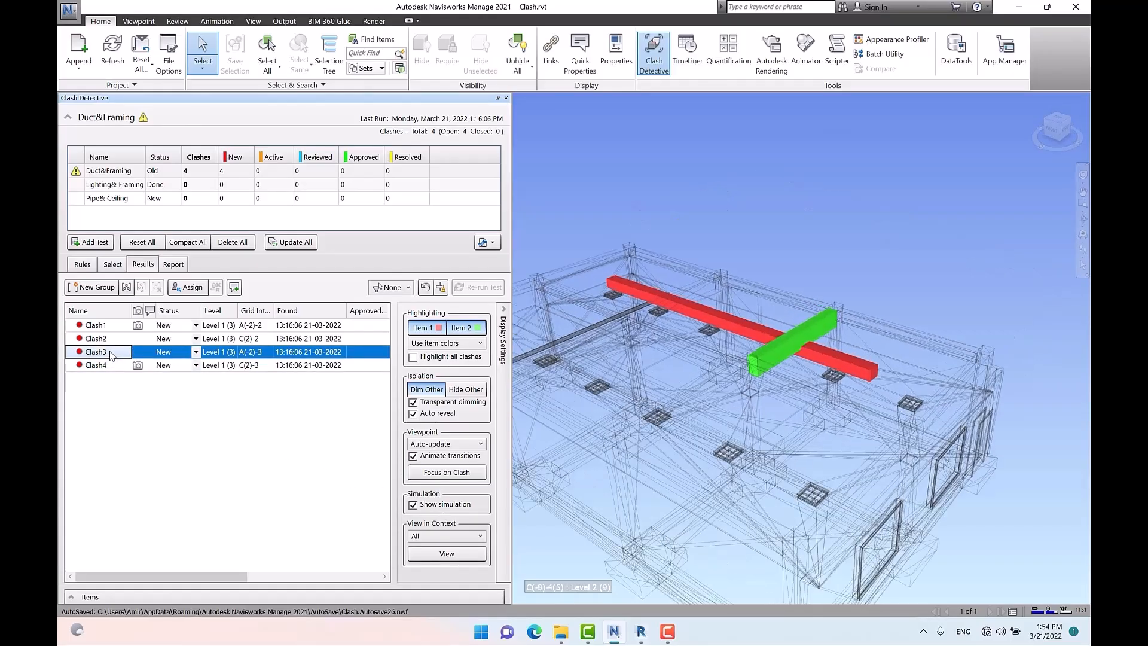
left_click(102, 339)
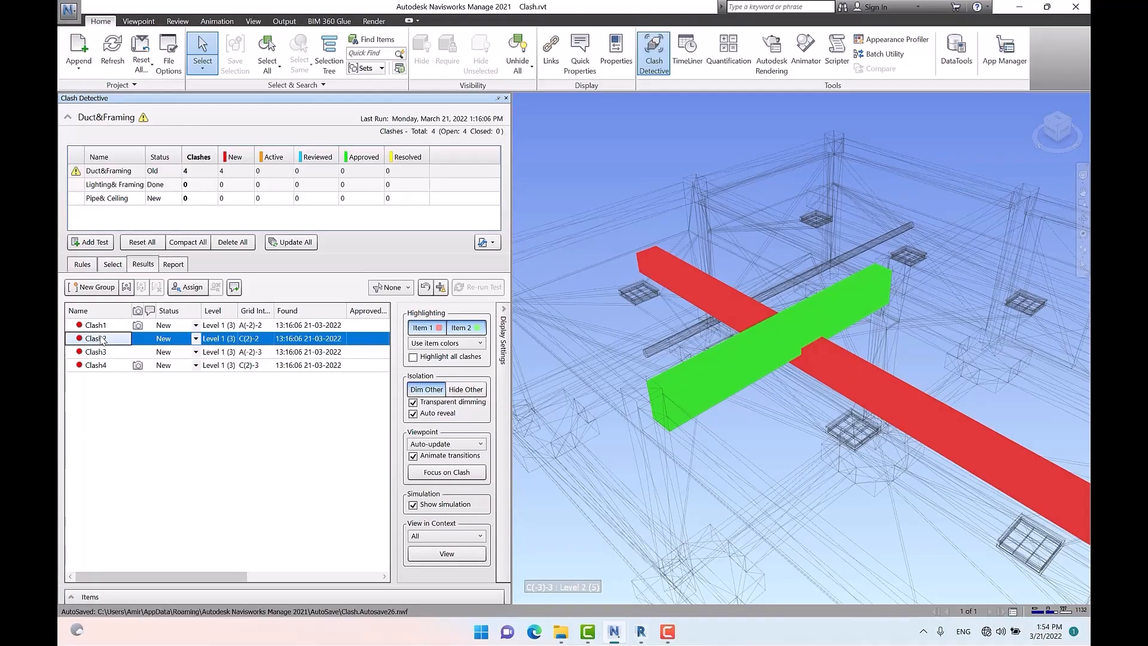
left_click(99, 325)
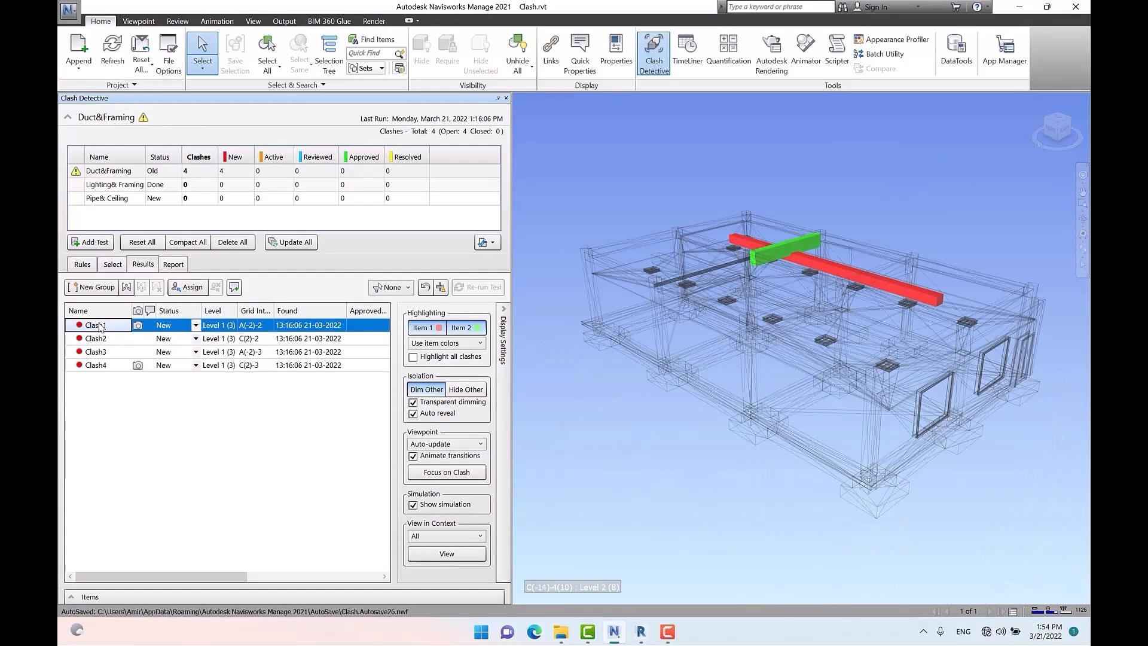
left_click(99, 339)
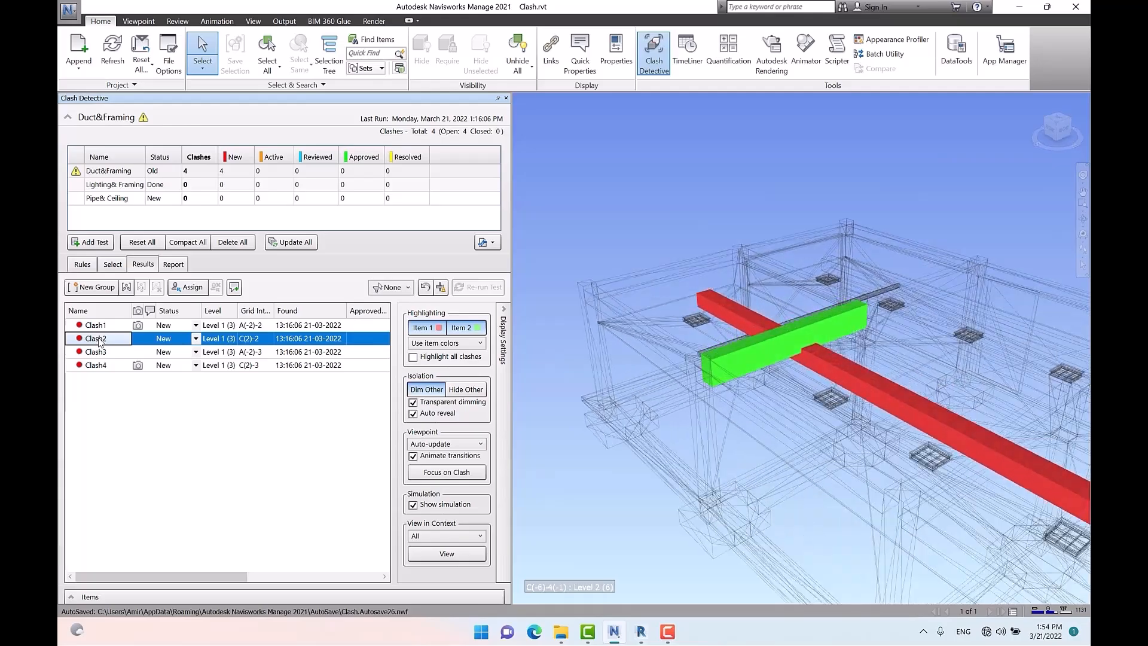
Step: View Clash3 and Clash4 with animated transitions, and set the viewpoint behavior to Manual
left_click(99, 352)
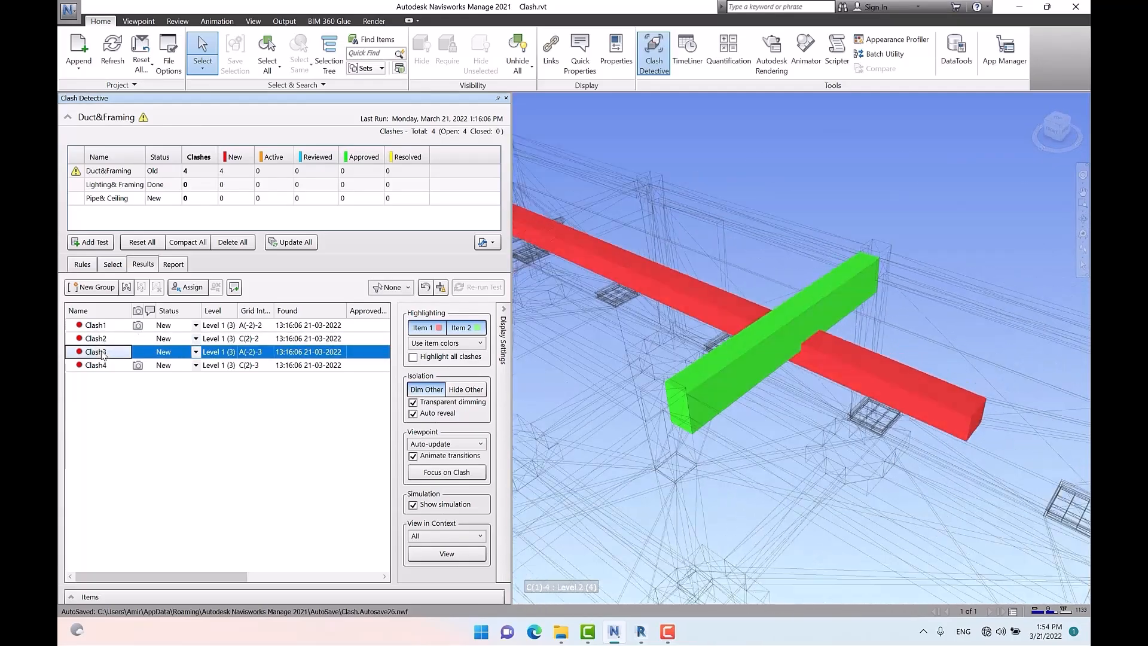
left_click(106, 367)
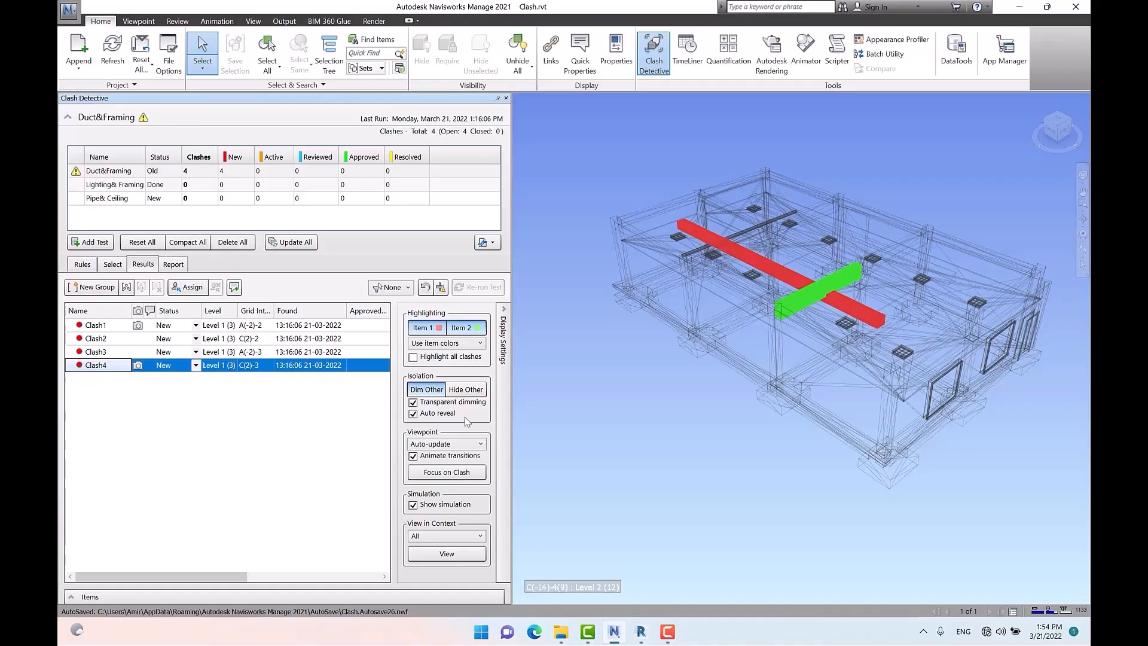
left_click(467, 450)
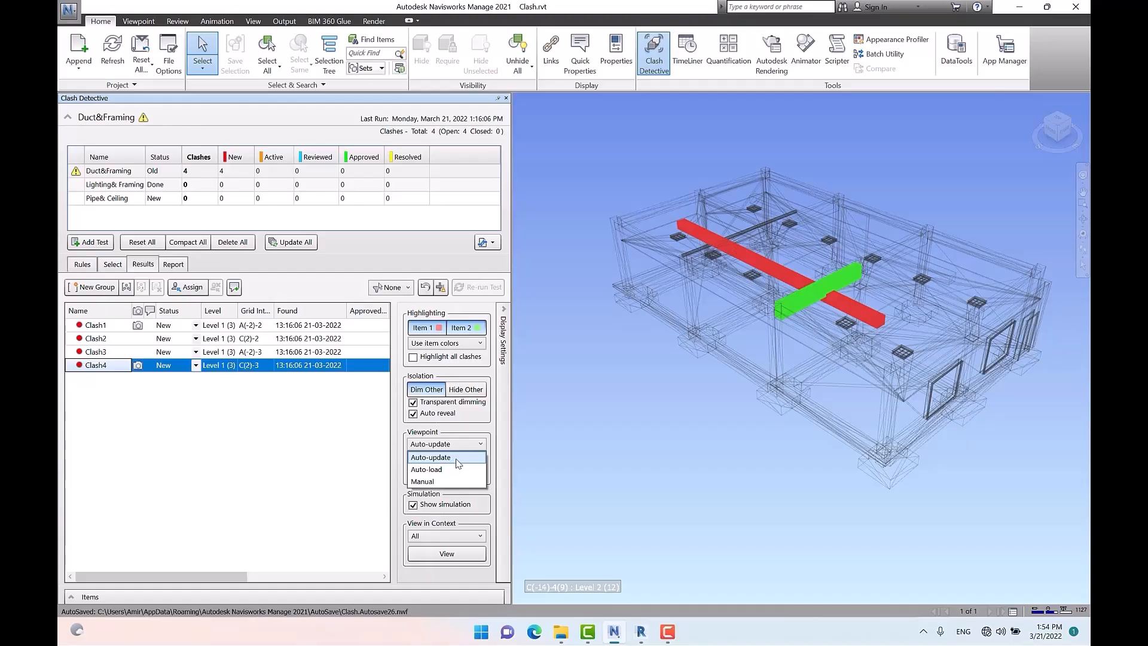
left_click(443, 481)
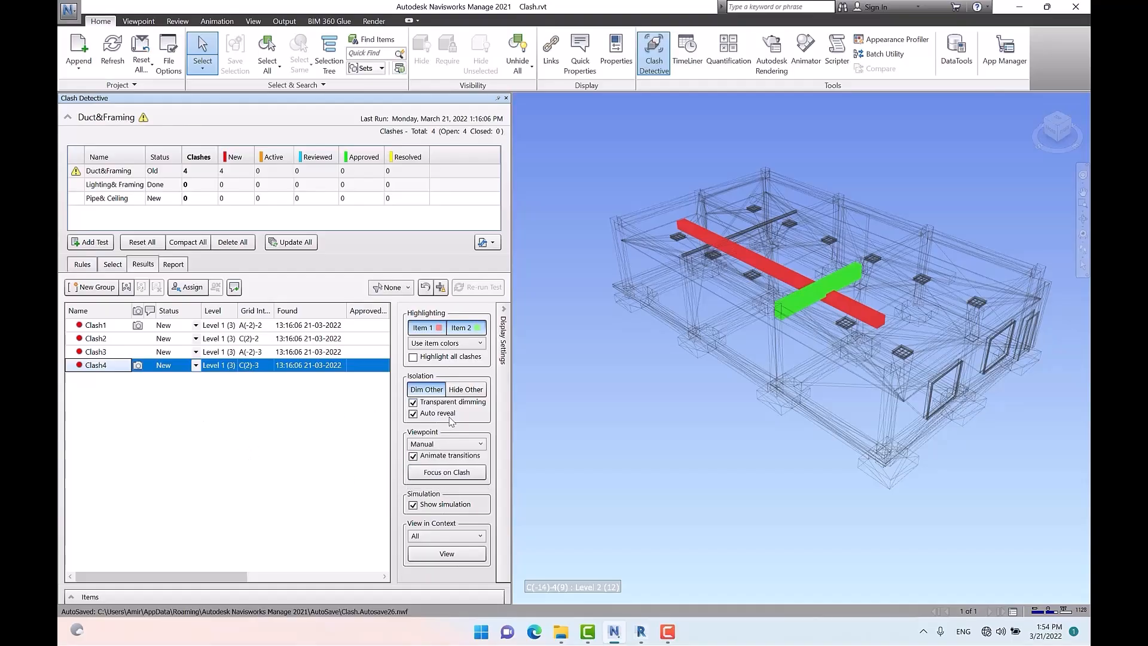
Step: Select Clash1 to Clash4 in turn under the Manual viewpoint setting, and focus the view on Clash4
left_click(104, 327)
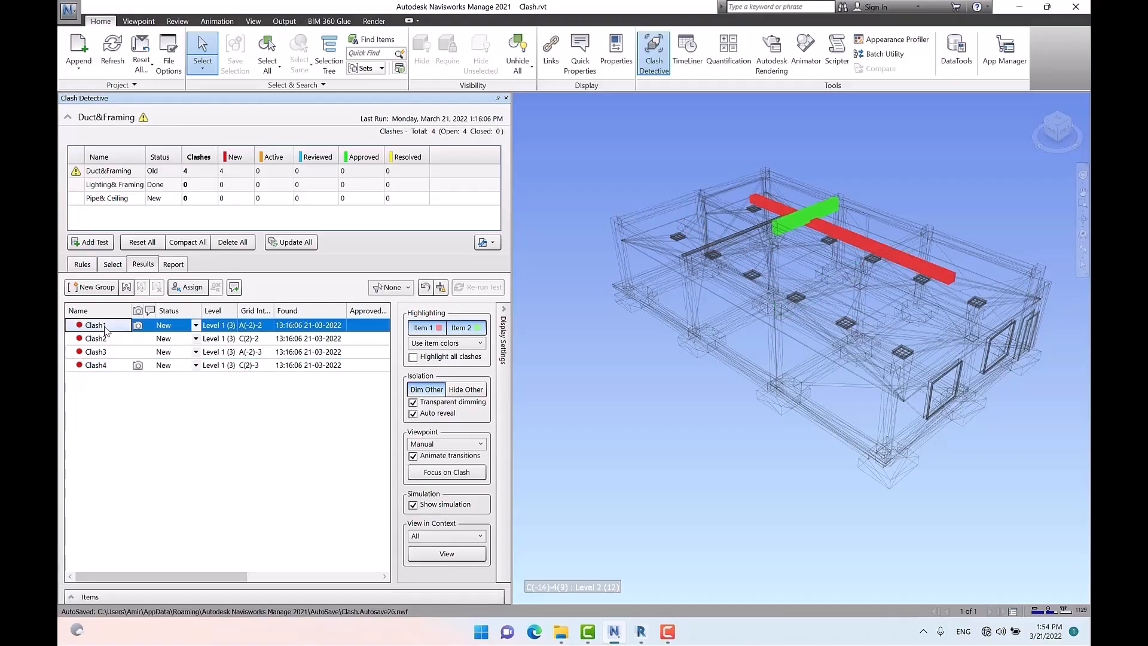
left_click(102, 341)
left_click(102, 353)
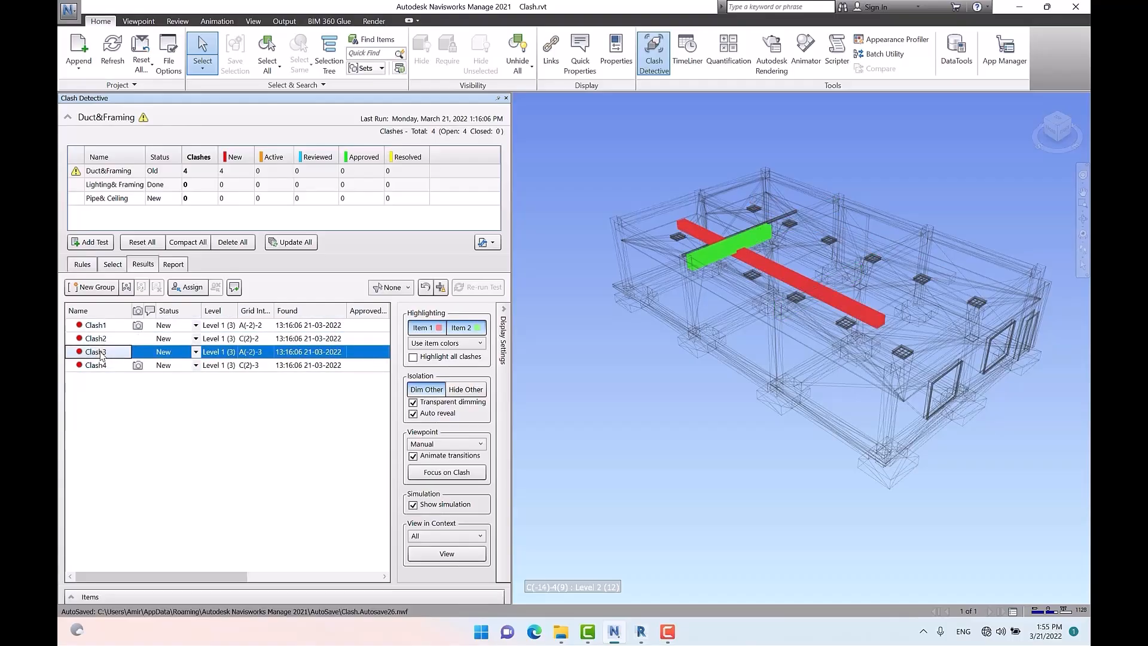
left_click(101, 366)
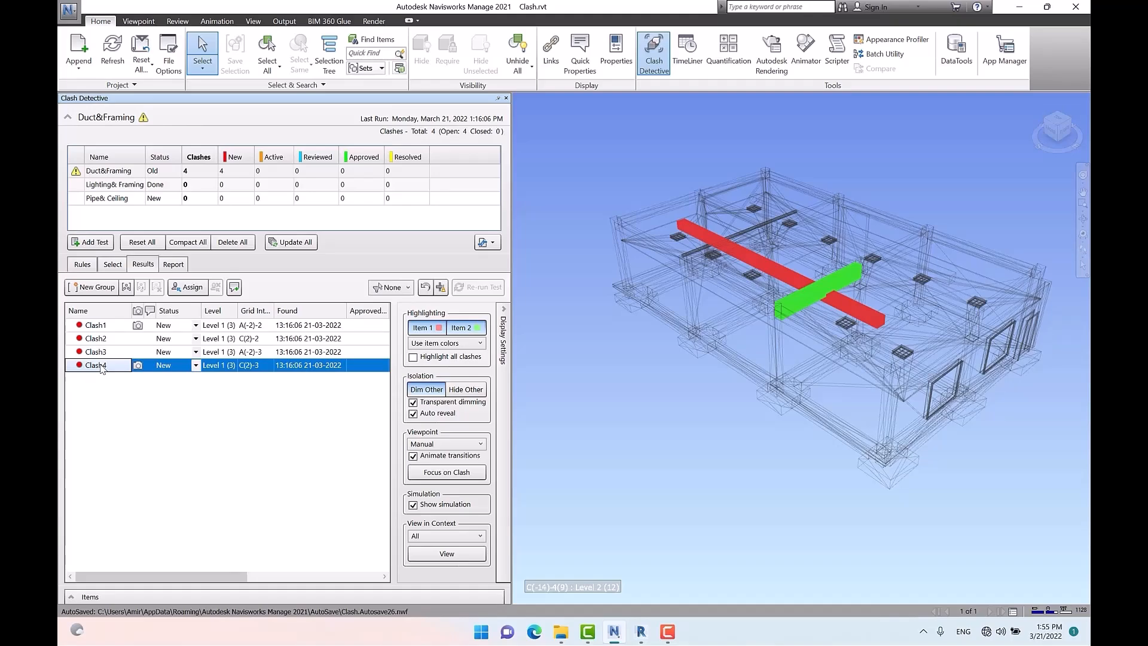
left_click(473, 474)
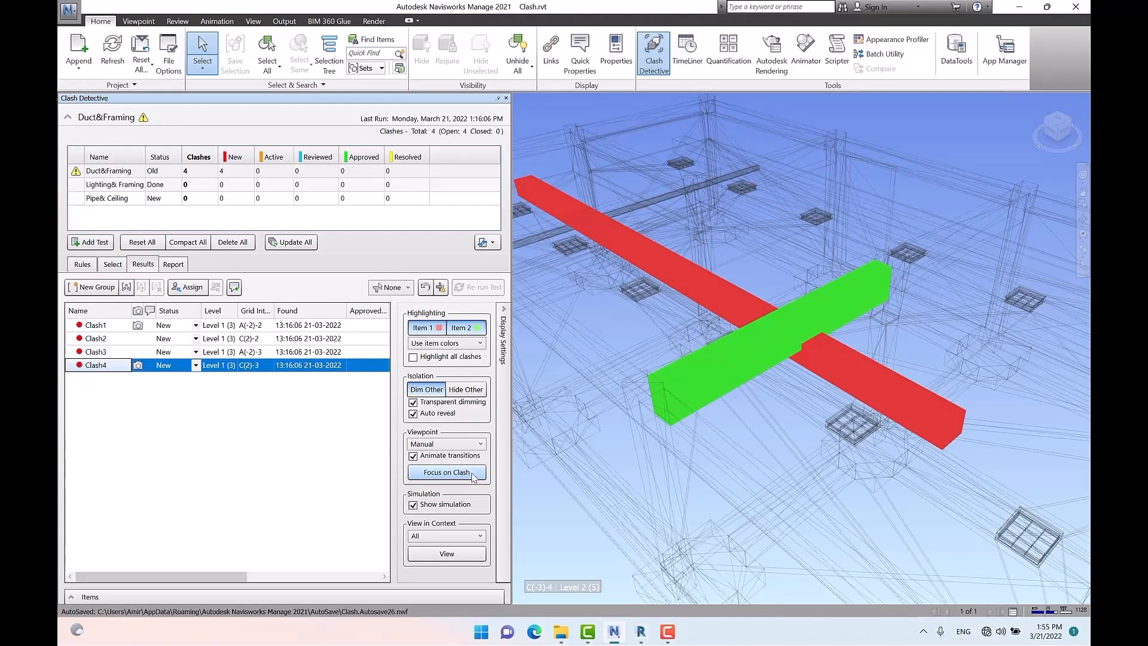
Step: Go through Clash1 to Clash4 again, return to Clash1 and focus the view on it
left_click(110, 331)
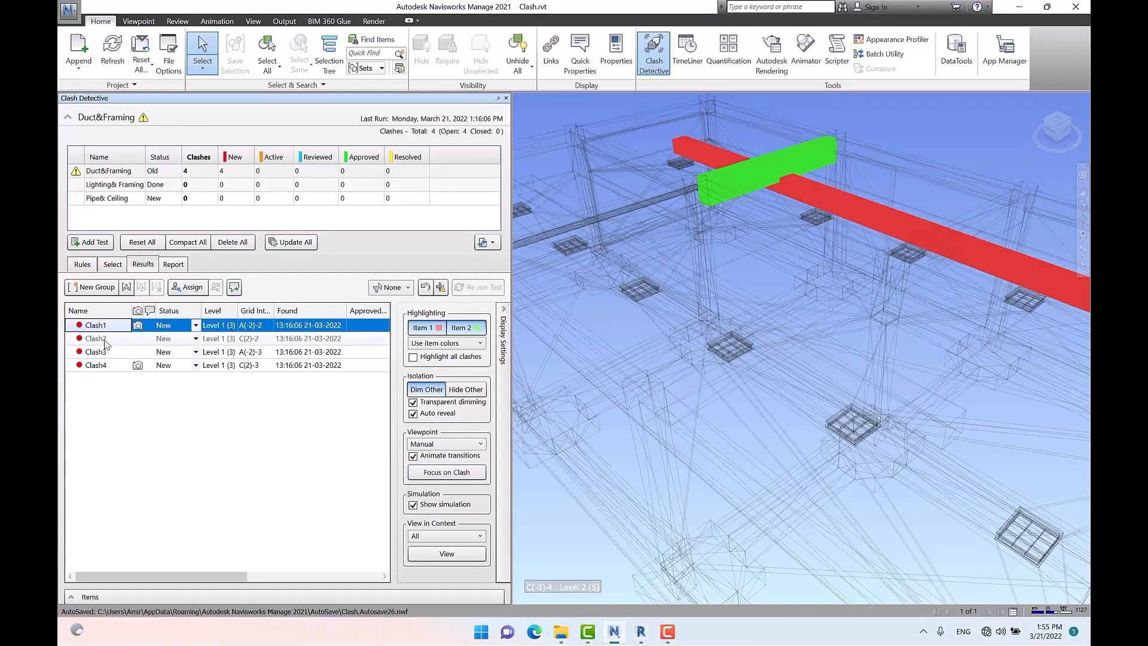
left_click(102, 339)
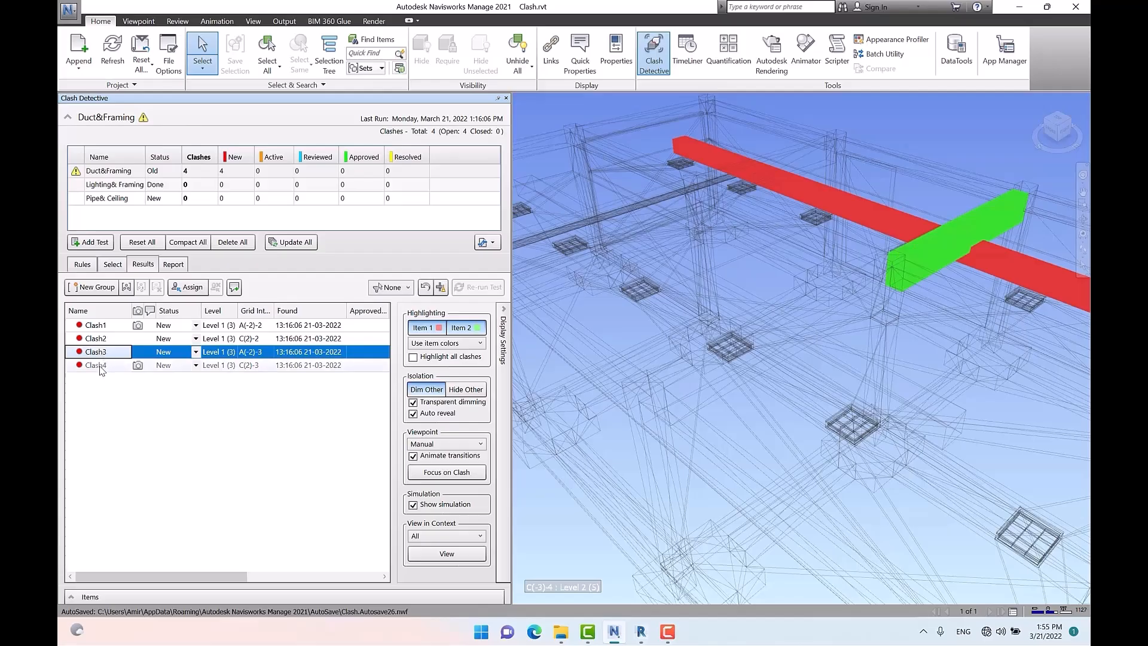
left_click(97, 366)
left_click(104, 329)
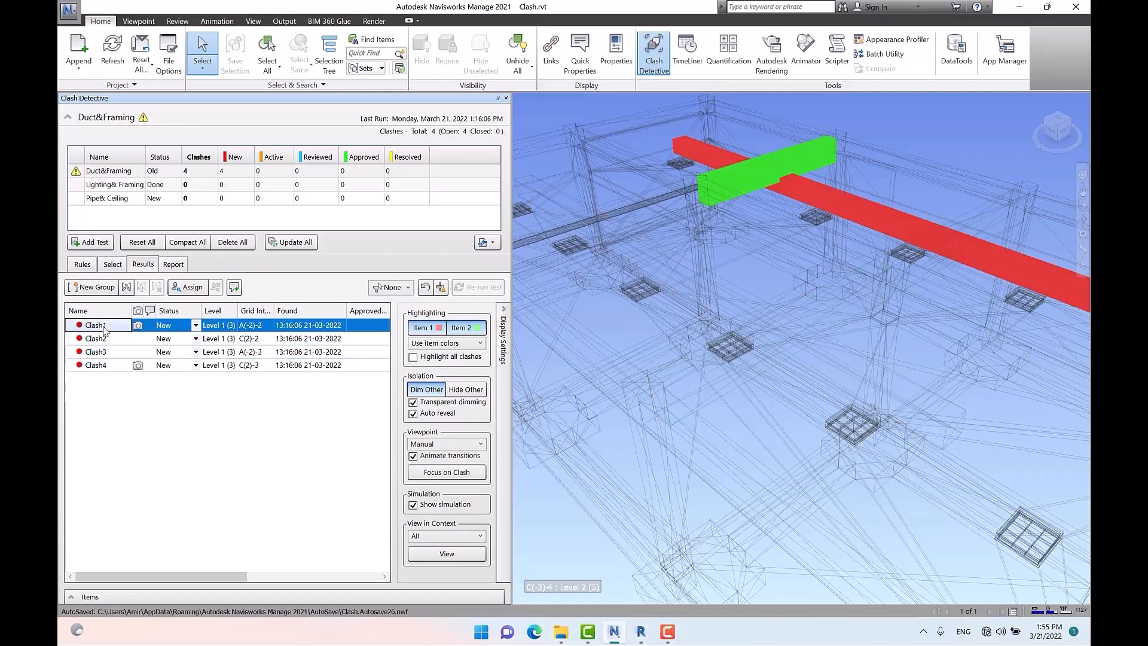
left_click(430, 473)
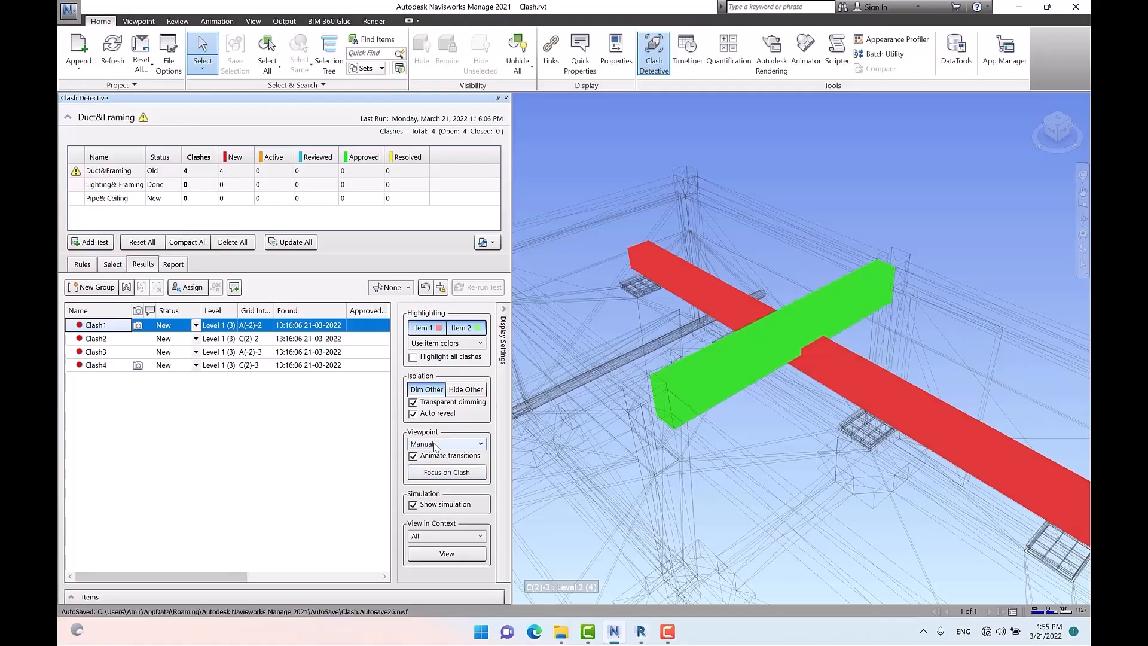
Step: Set the viewpoint behavior back to Auto-update and step through Clash2, Clash3 and Clash4
left_click(434, 443)
left_click(462, 456)
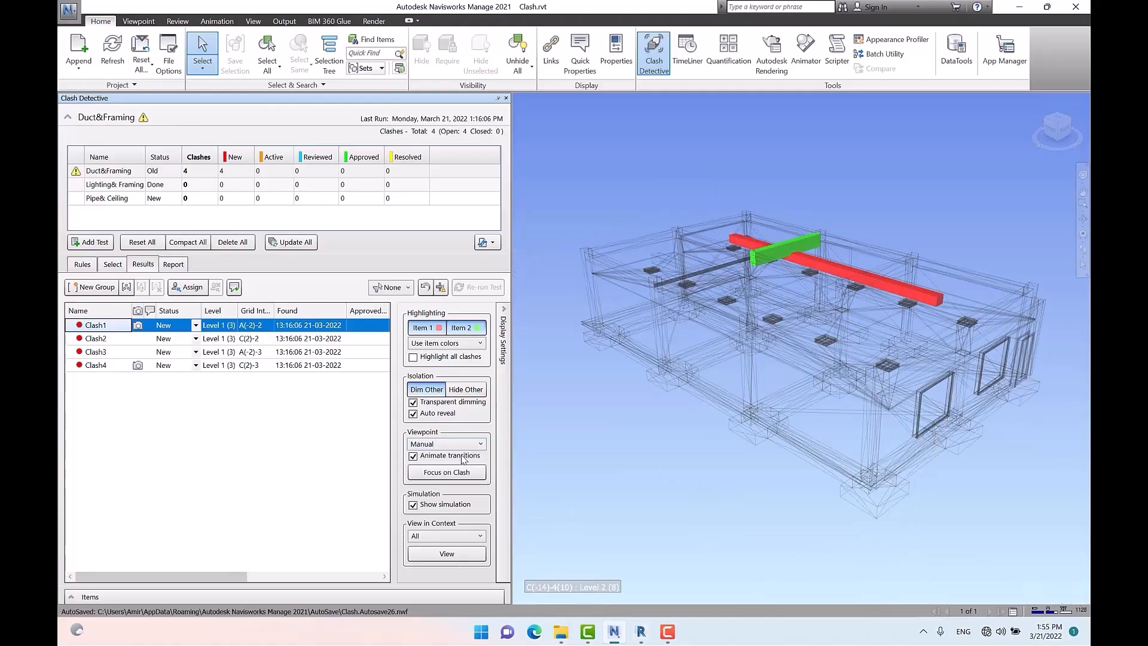
left_click(102, 339)
left_click(99, 352)
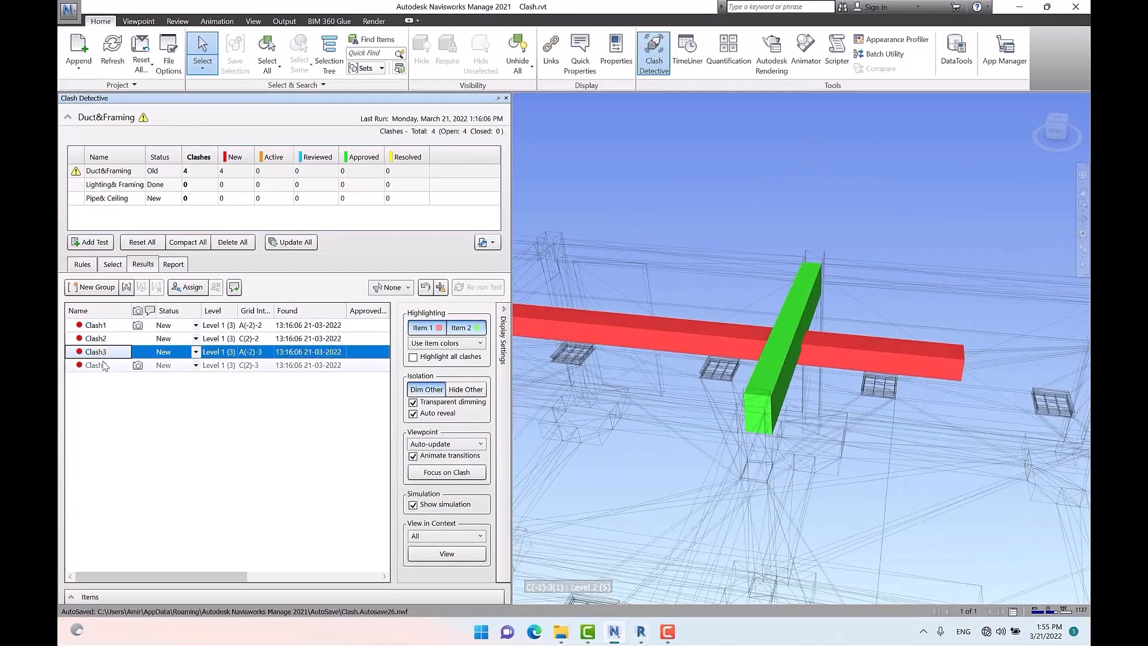
left_click(99, 365)
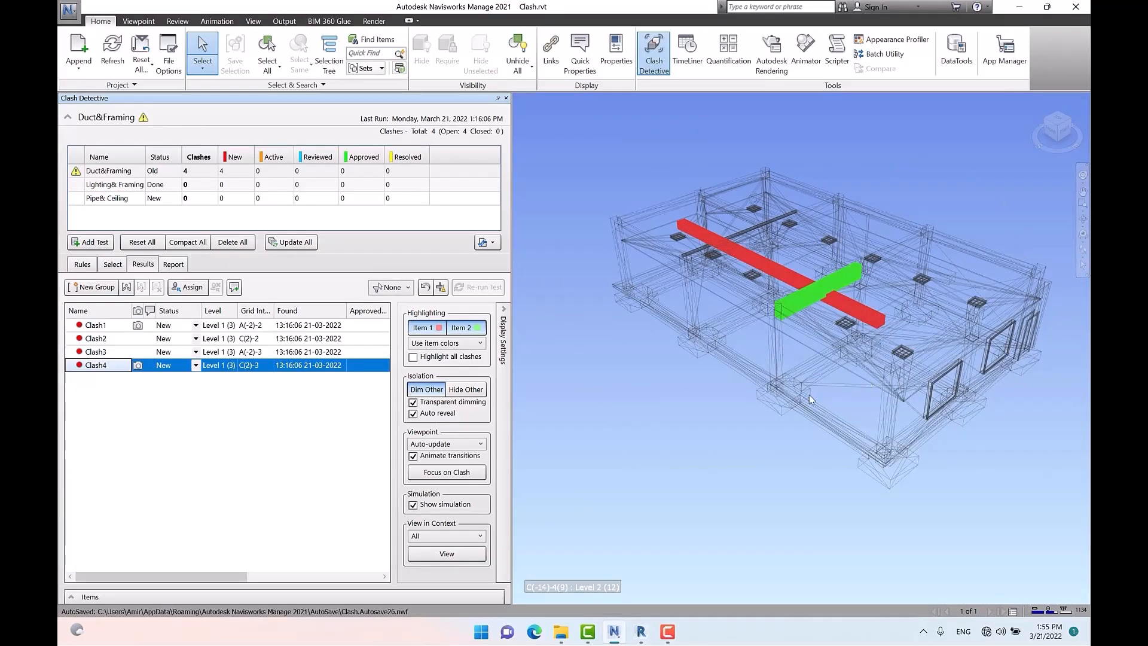
Step: Switch the viewpoint behavior to Manual again and compare Clash2, Clash3 and Clash4
left_click(468, 447)
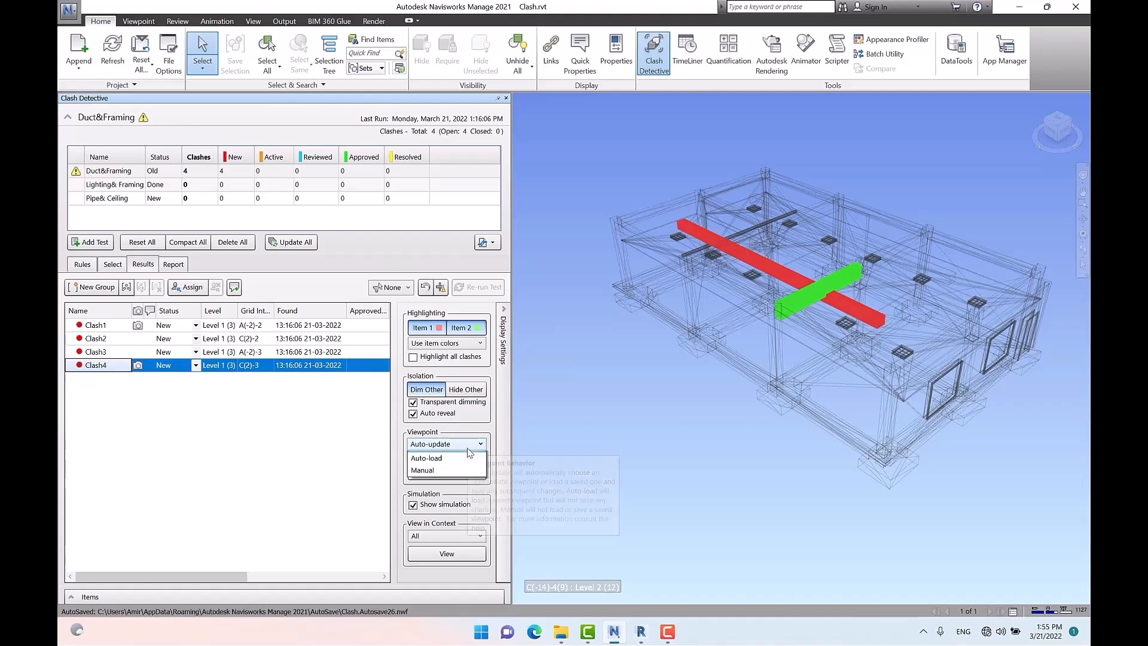
left_click(436, 484)
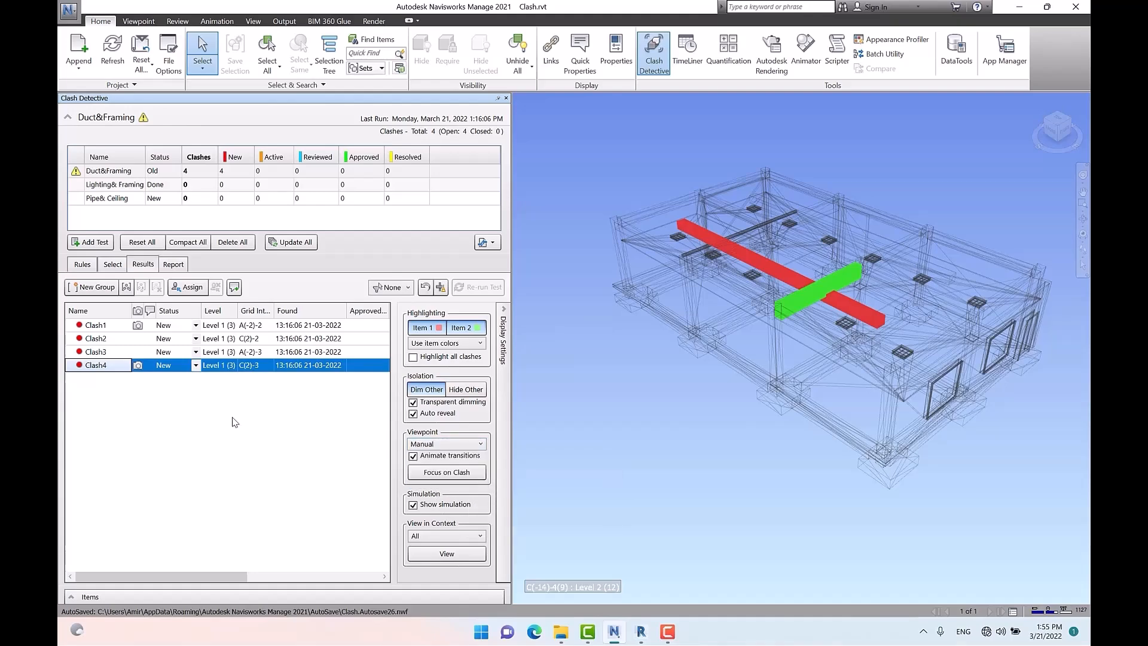
left_click(109, 339)
left_click(107, 353)
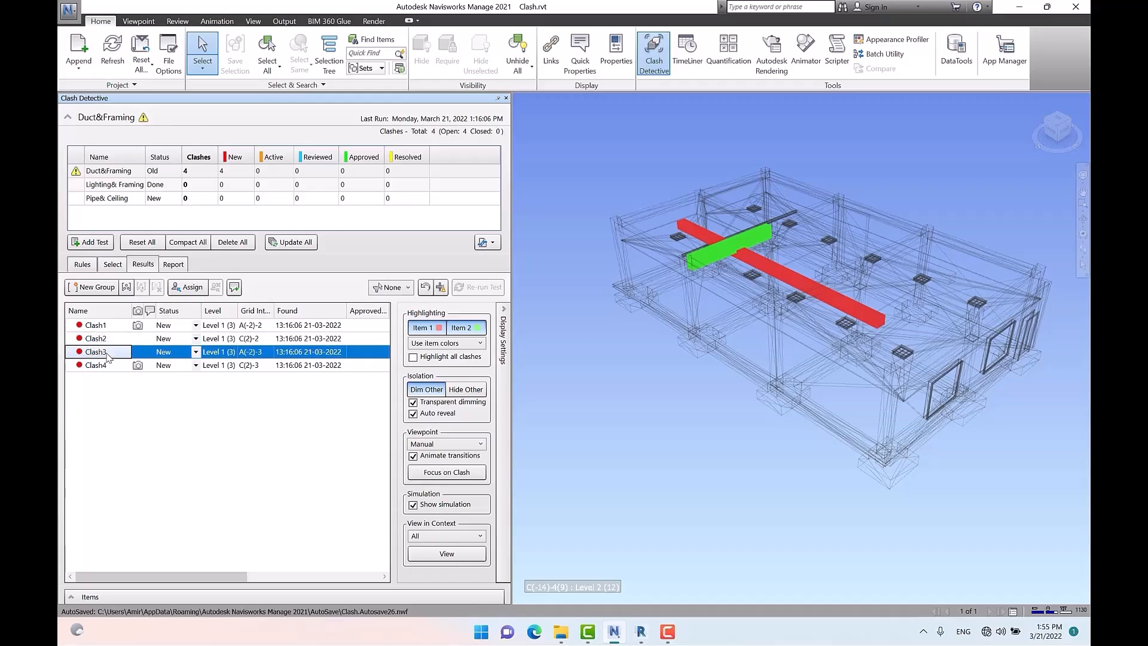
left_click(107, 367)
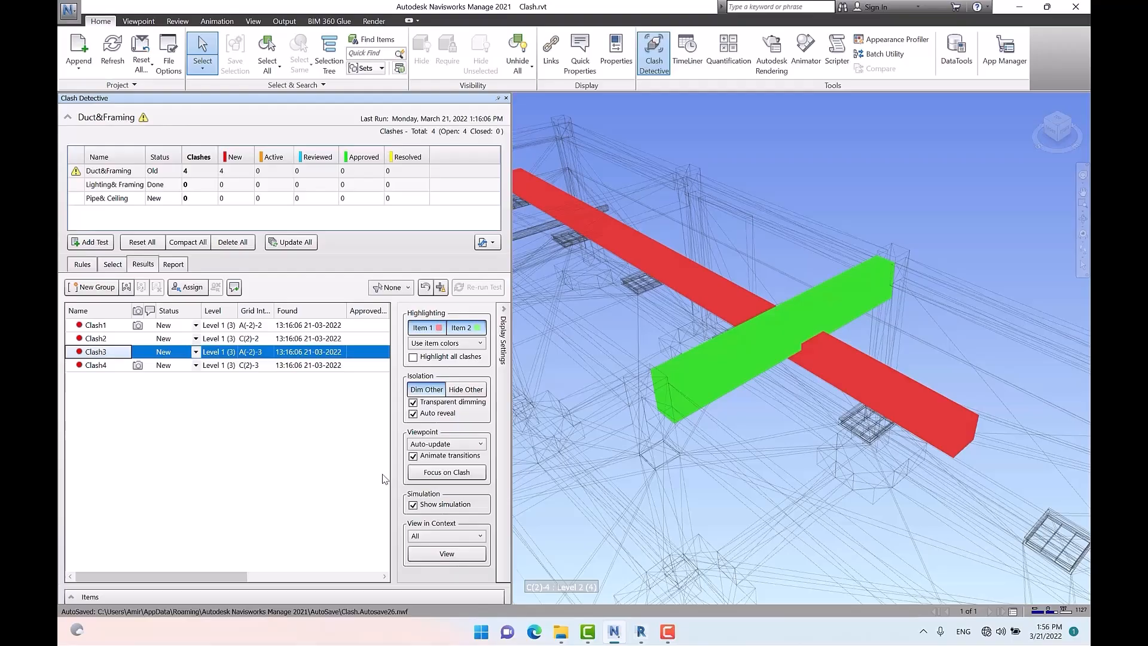
Step: Preview Clash3 in context with the All option and with the File option
left_click(446, 536)
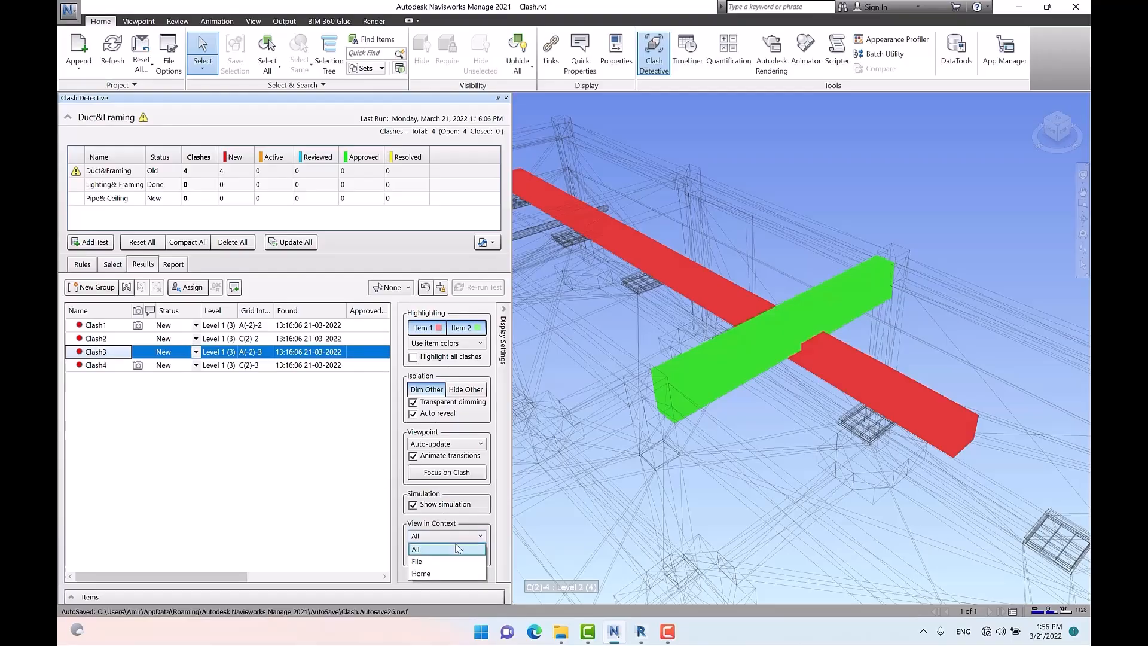
left_click(451, 541)
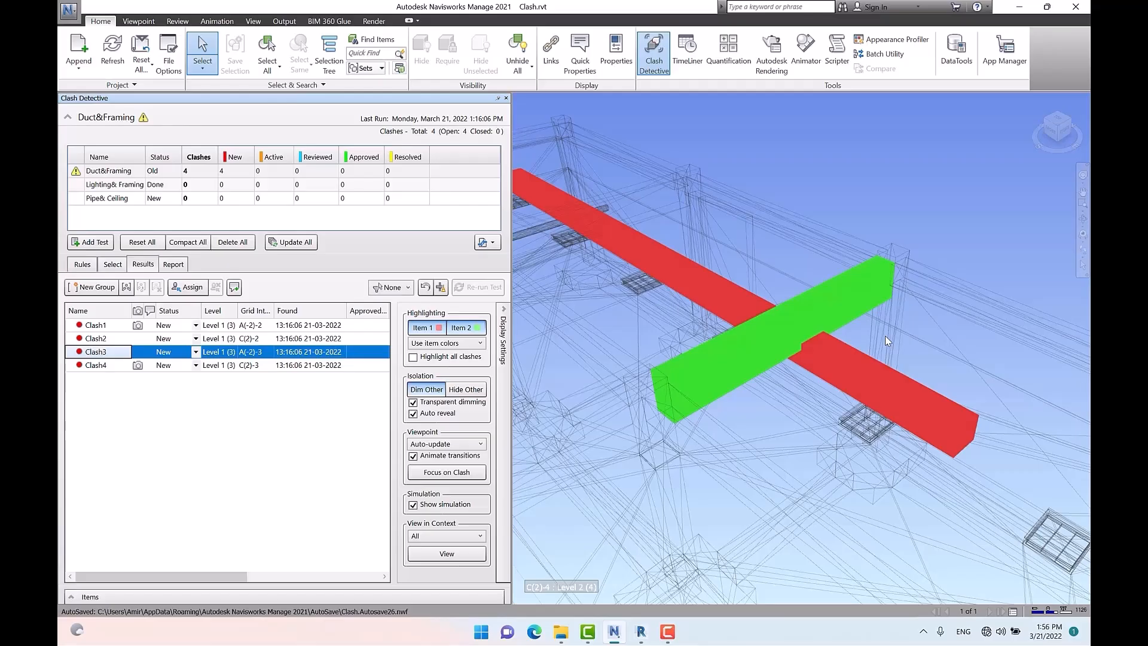
left_click(450, 555)
left_click(446, 536)
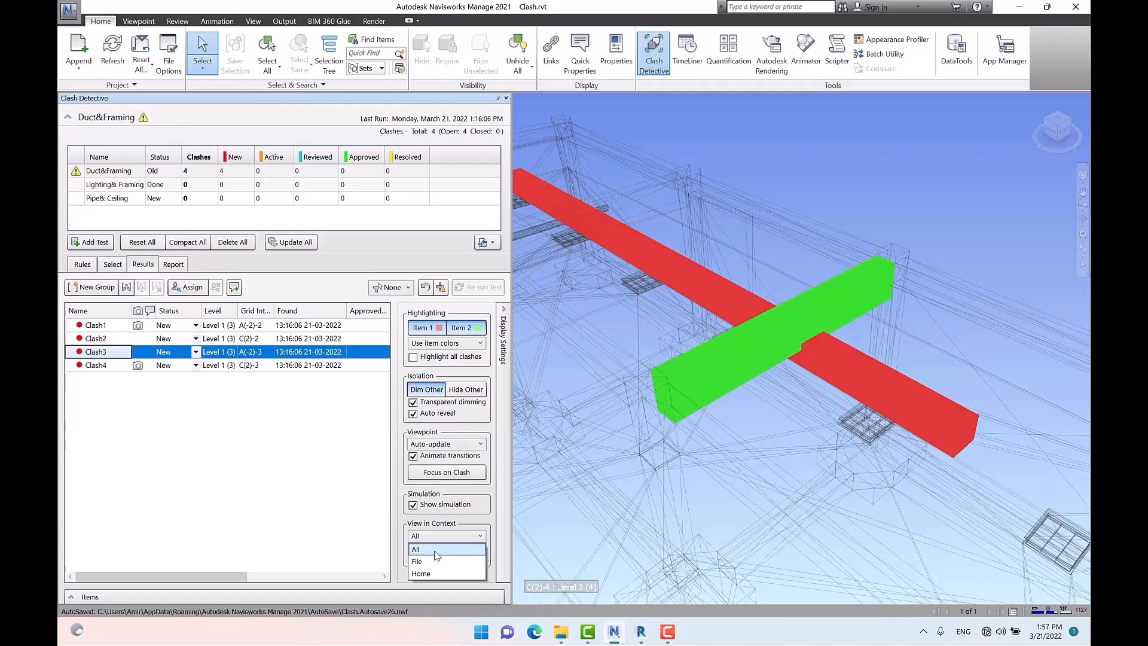
left_click(439, 561)
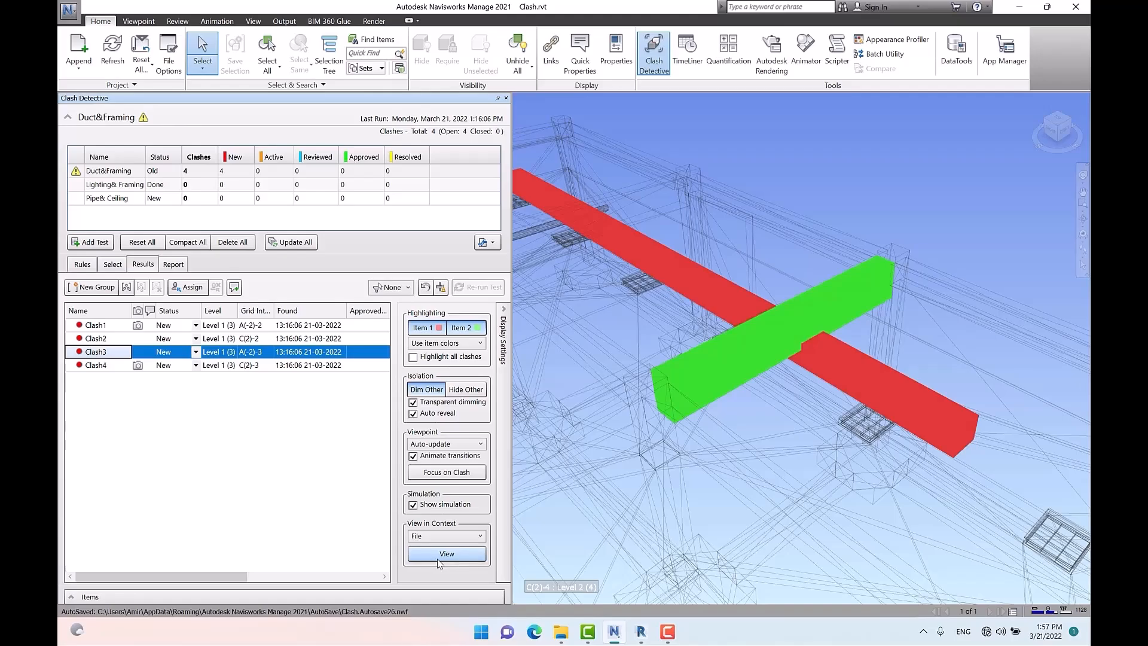
left_click(439, 555)
Step: Switch to a top view of the whole building and set the current view as Home
left_click(468, 537)
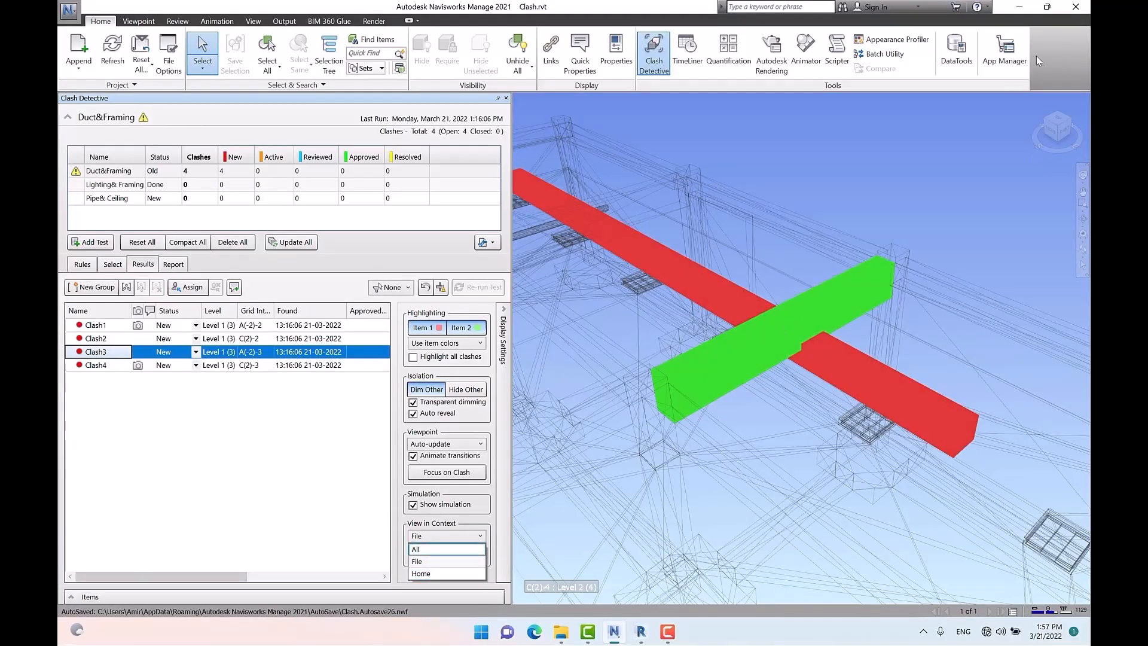
right_click(1052, 123)
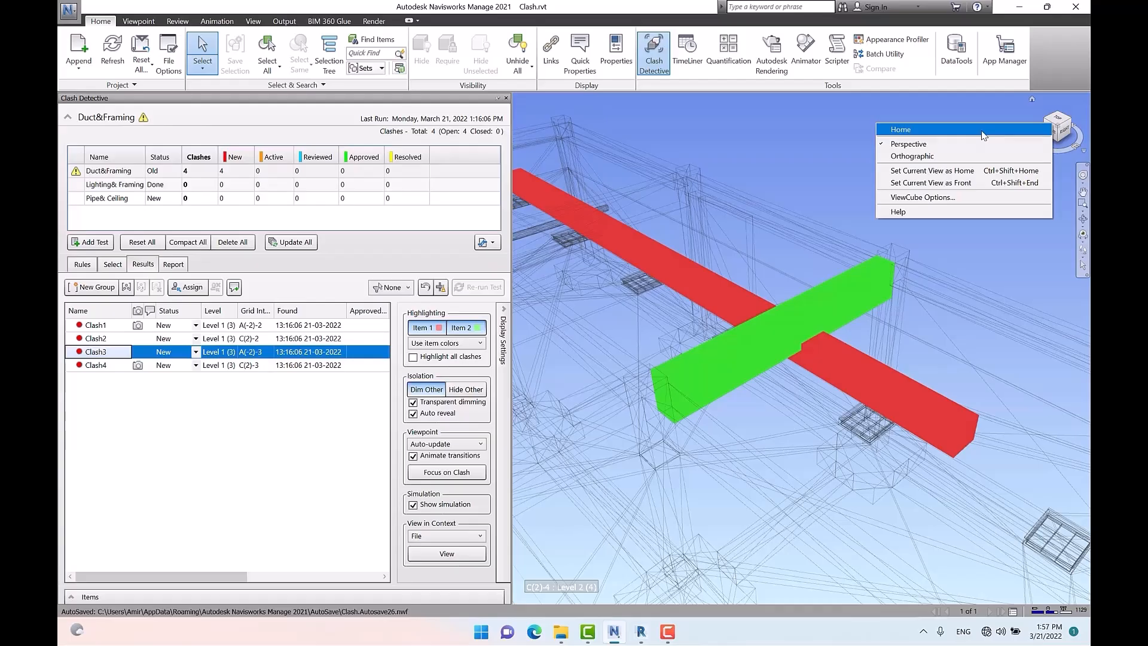
left_click(802, 168)
scroll(842, 234, "down", 5)
middle_click_drag(874, 302, 861, 342, "shift")
scroll(861, 341, "down", 1)
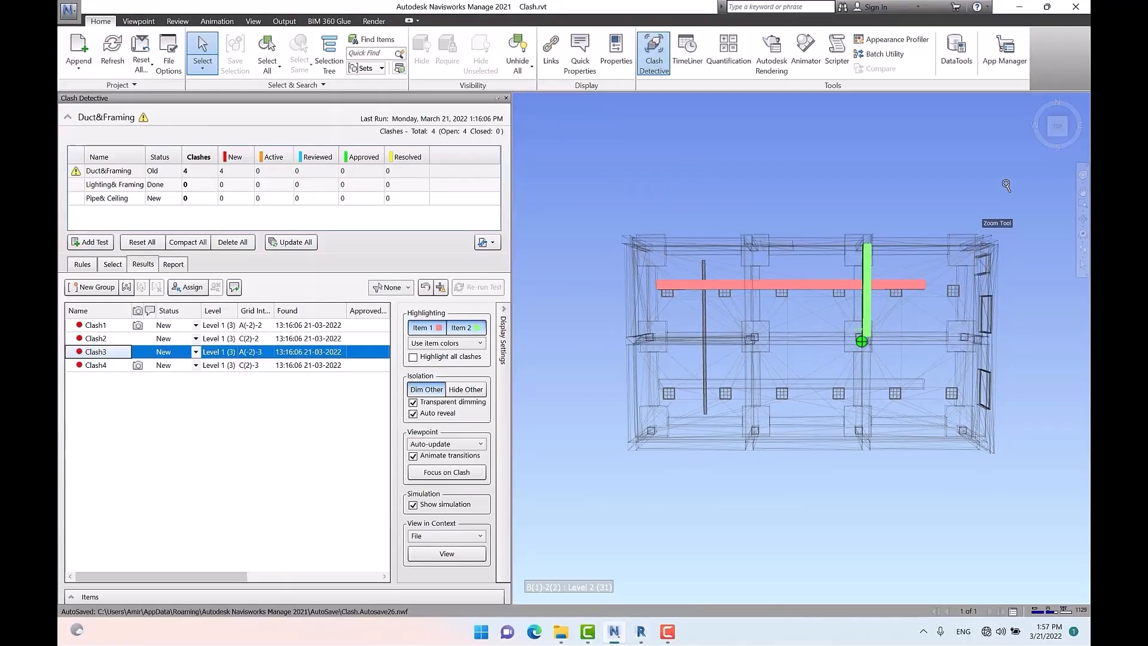
right_click(1059, 127)
left_click(1002, 174)
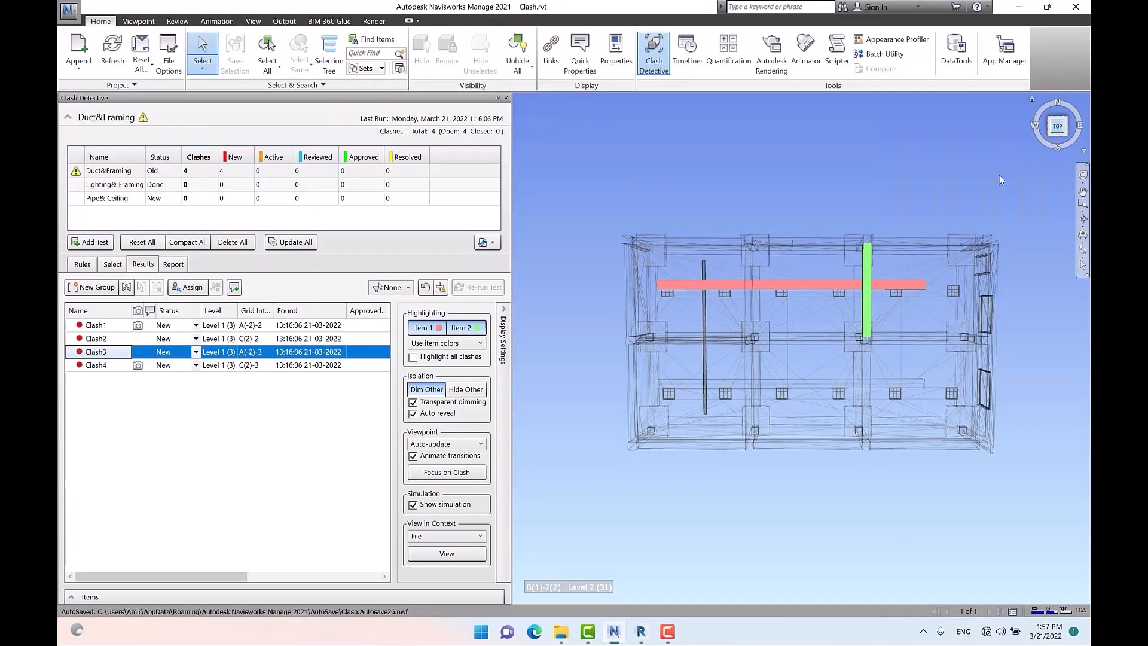
Step: Set View in Context to All and preview Clash3 in the context of the whole scene
left_click(470, 536)
left_click(459, 548)
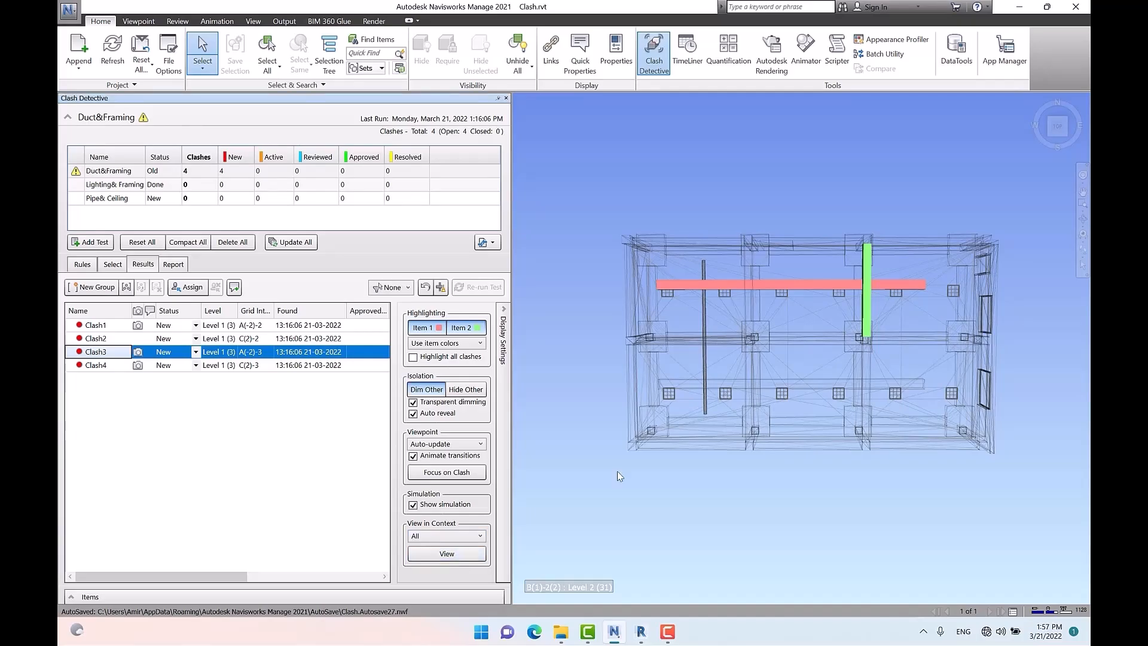
left_click(444, 558)
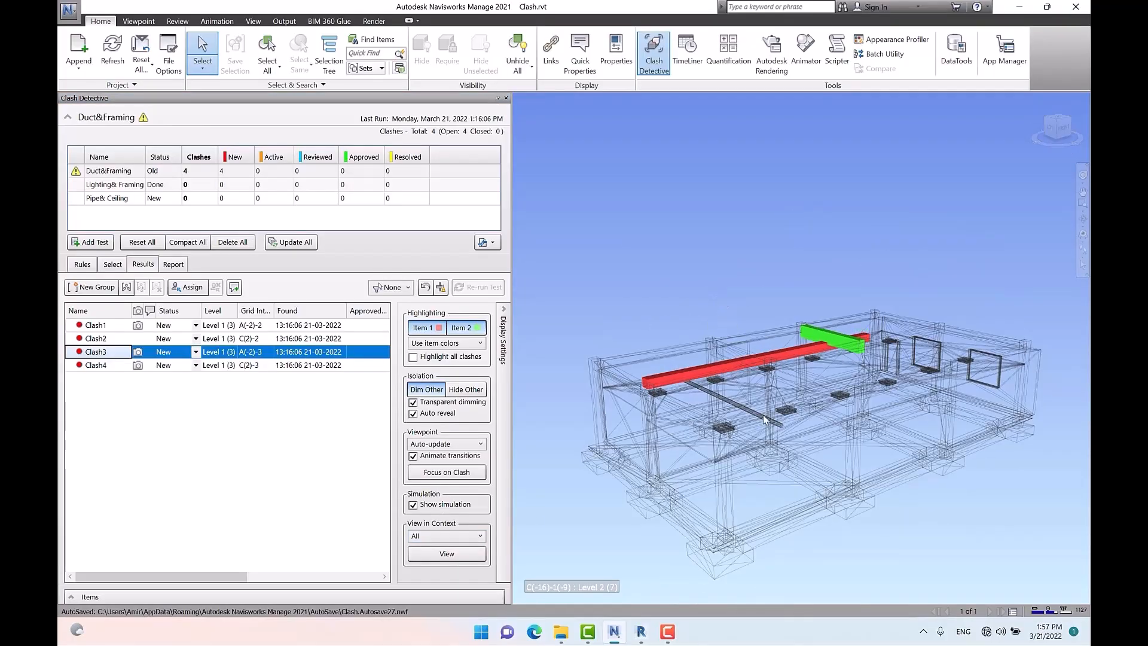
left_click(465, 555)
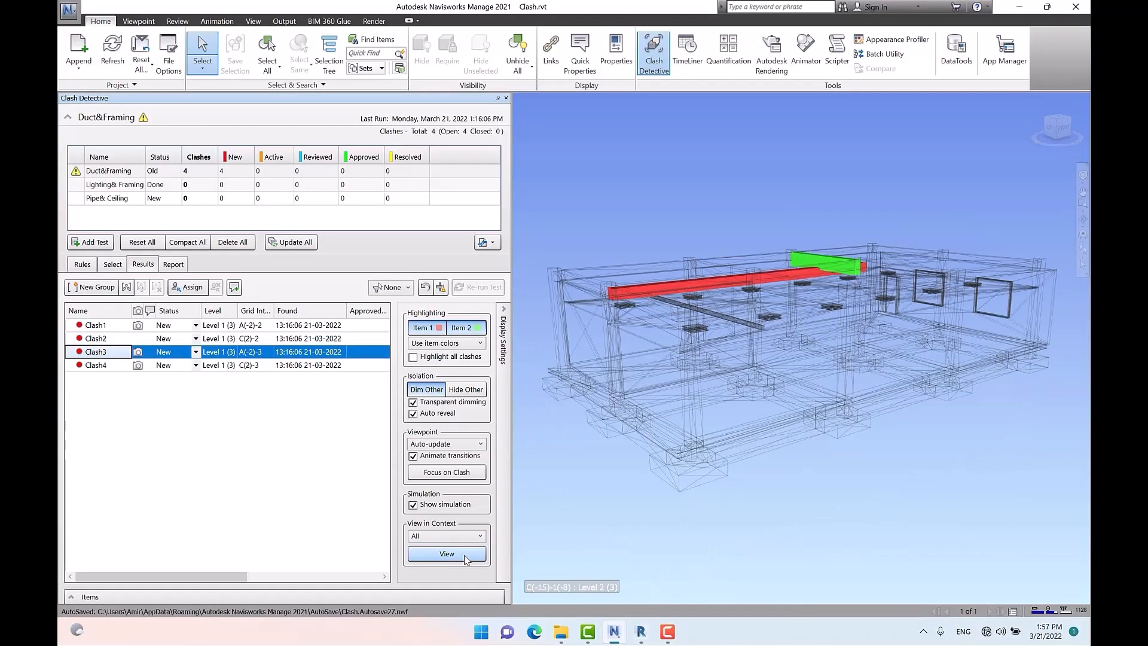
Step: Set View in Context to Home, preview Clash3 from the home view, and orbit the model
left_click(460, 536)
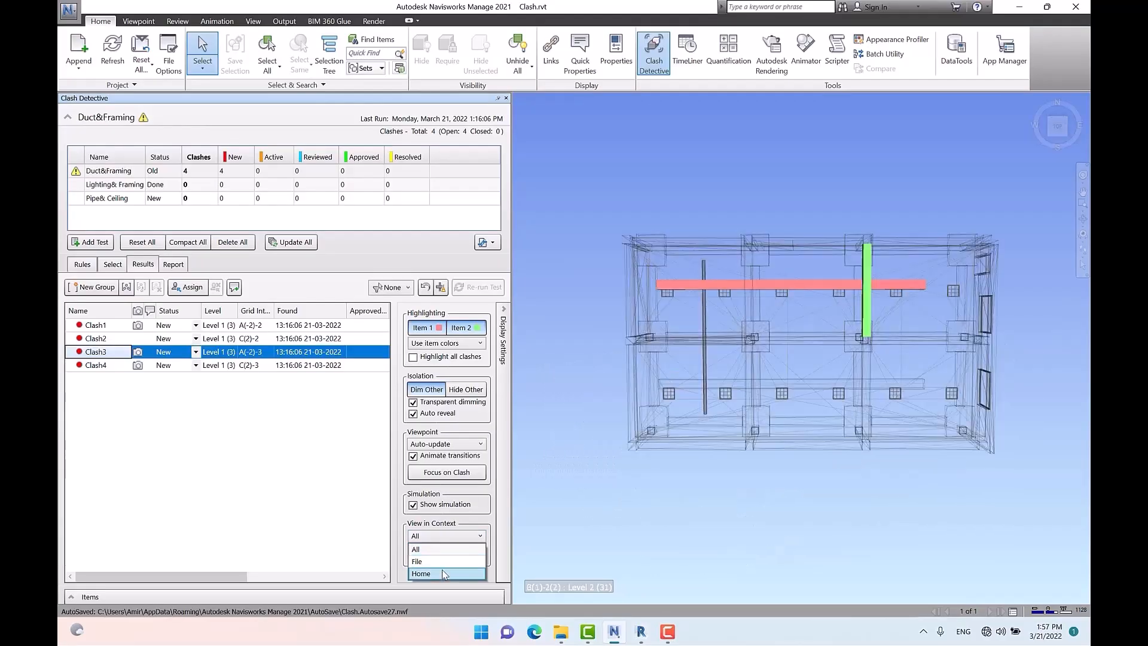
left_click(443, 575)
left_click(451, 555)
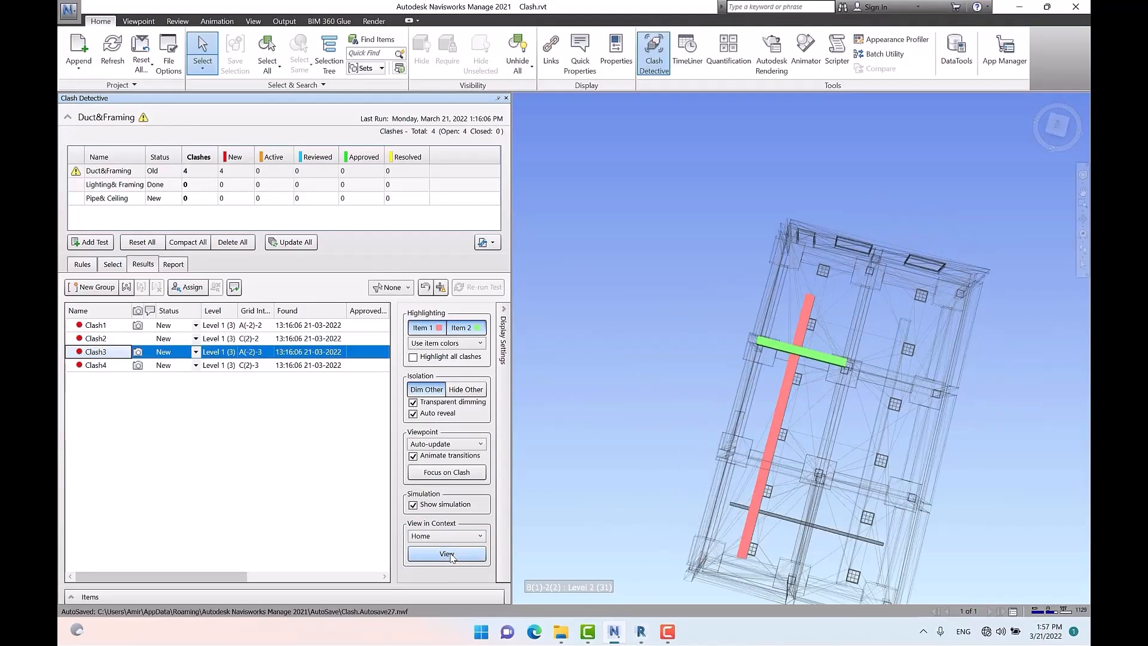
left_click(450, 555)
middle_click_drag(794, 469, 648, 504, "shift")
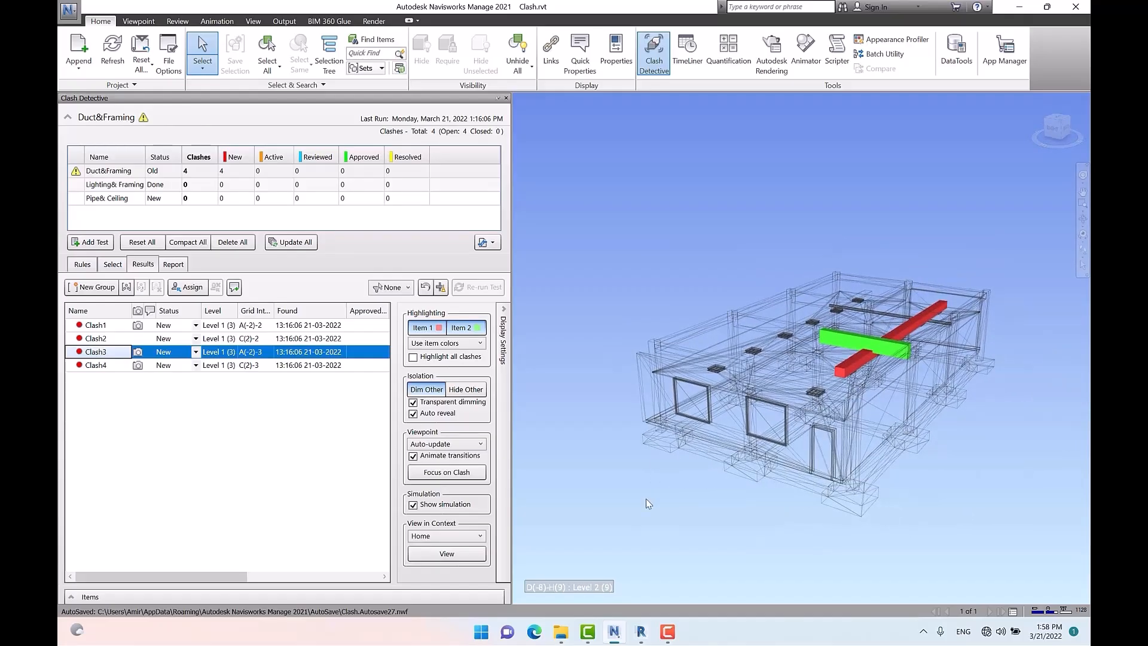
Step: Repeat the home-view preview of Clash3 several times, orbiting the model between previews
left_click(467, 560)
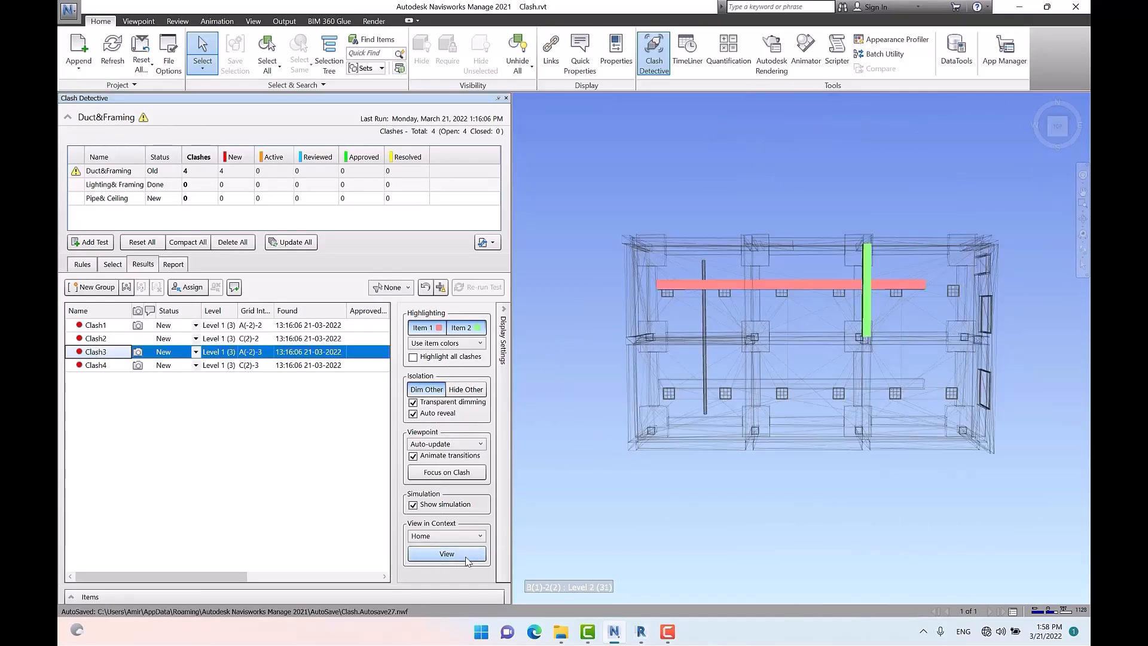
left_click(468, 560)
left_click(467, 560)
left_click(468, 561)
middle_click_drag(913, 413, 845, 365, "shift")
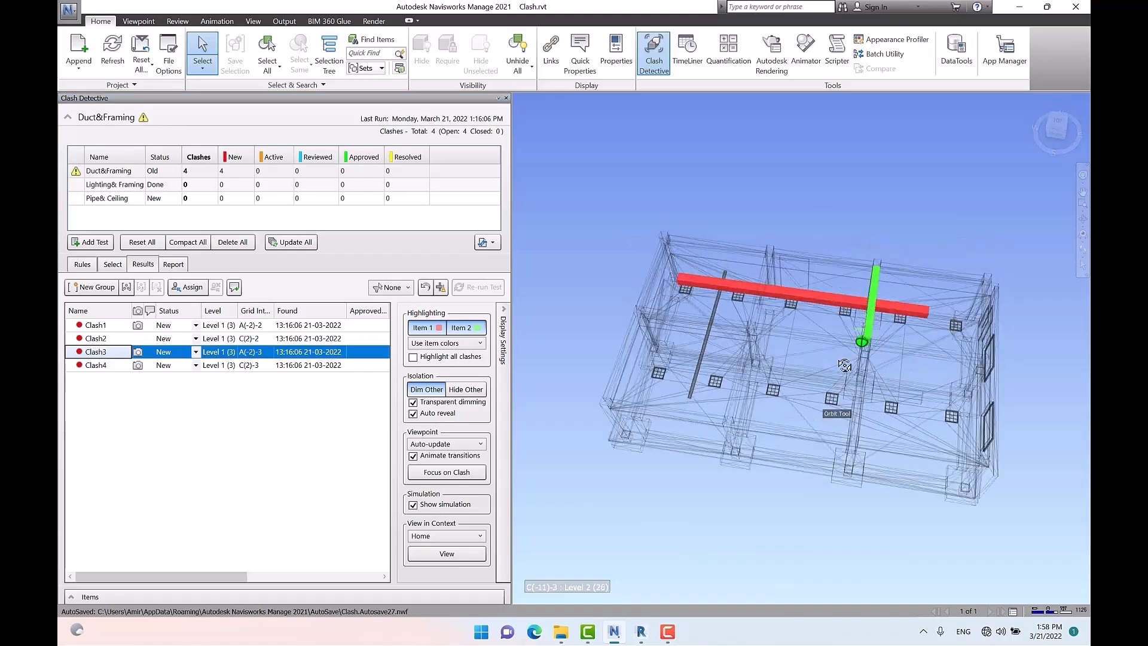
left_click(467, 559)
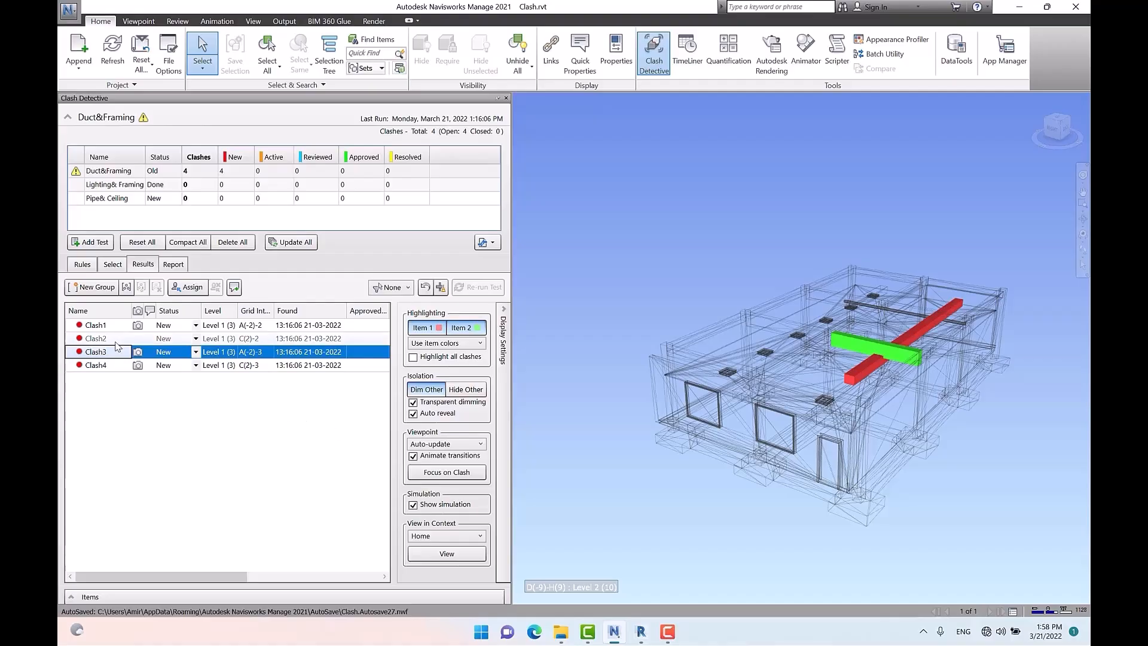
Step: Step through the stored clash viewpoints again, starting with Clash1 and Clash2
left_click(106, 327)
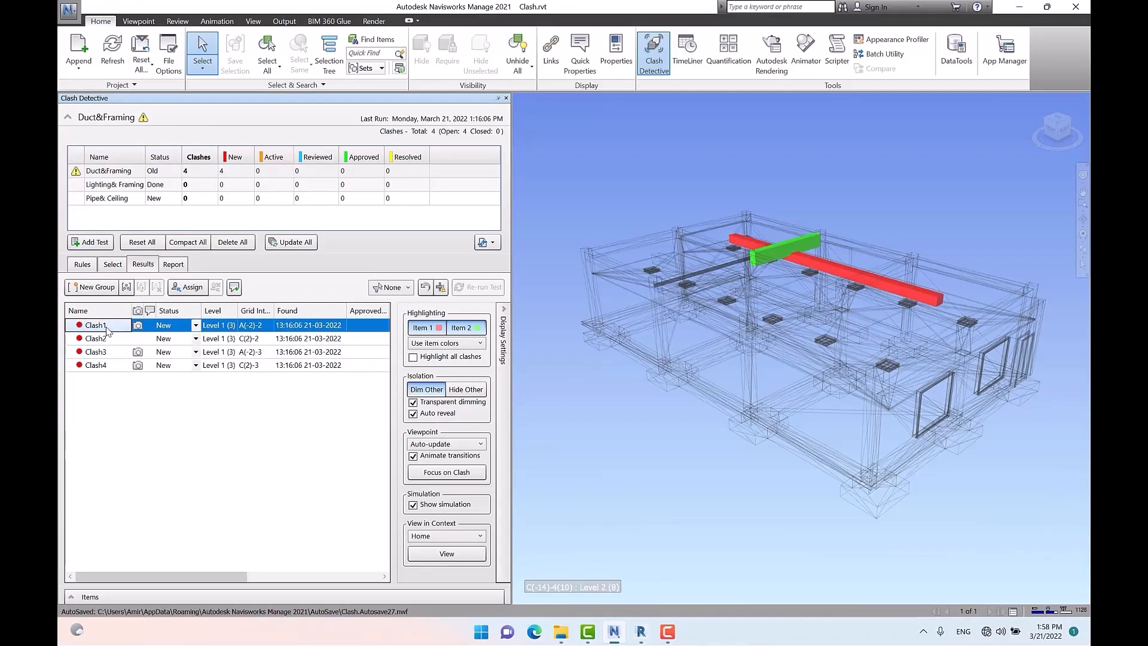
left_click(97, 338)
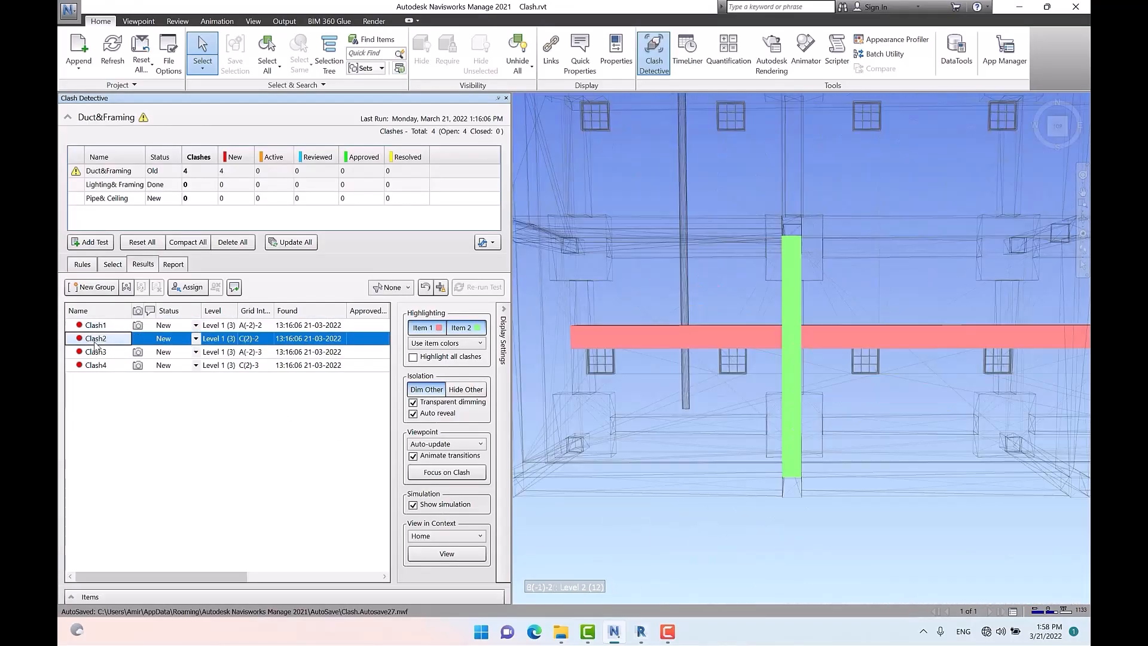
Step: Set the View in Context option to All and inspect Clash2 from a closer angle
left_click(438, 536)
left_click(442, 551)
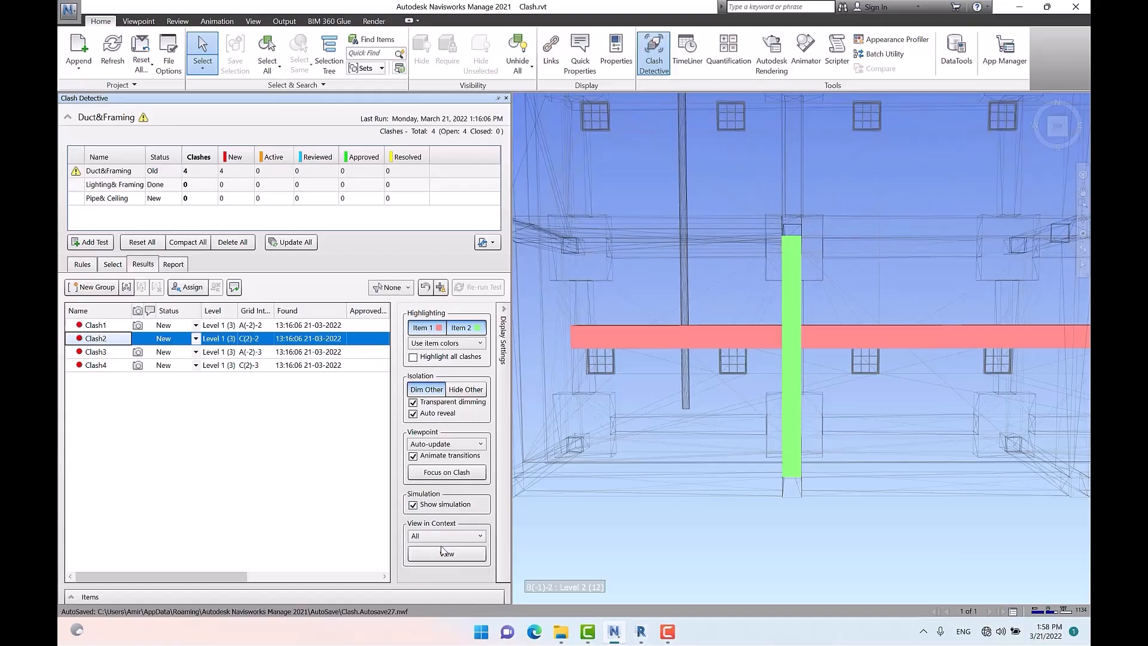
left_click(98, 352)
left_click(103, 343)
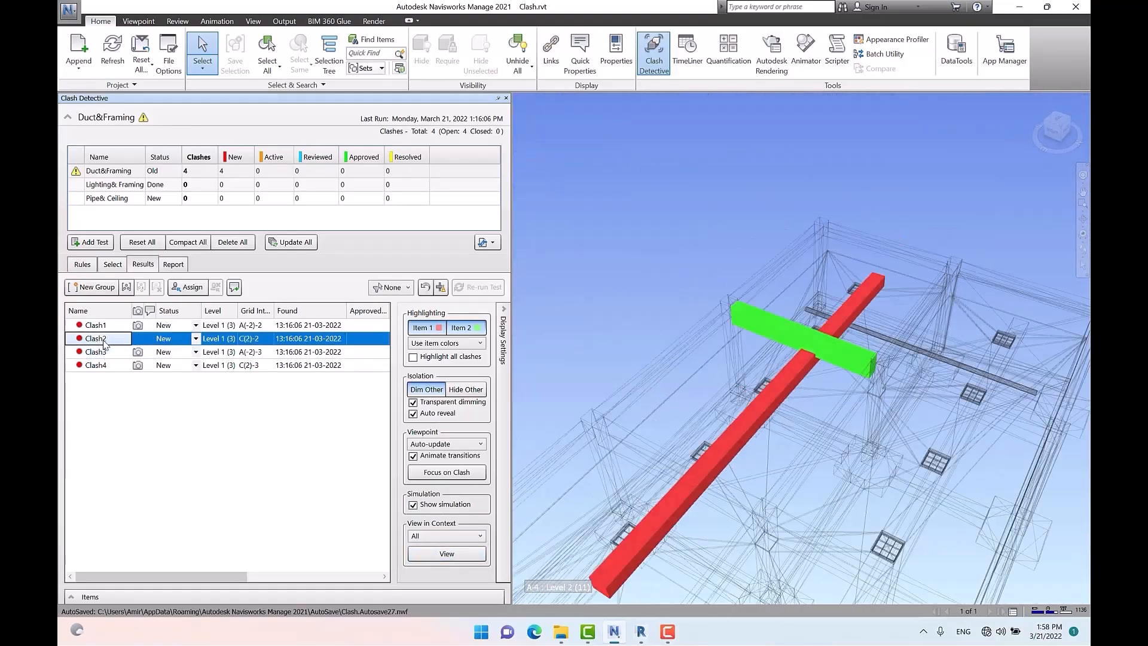
mouse_move(802, 348)
middle_mouse_down("shift")
mouse_move(877, 302)
mouse_move(945, 232)
mouse_move(1034, 242)
mouse_move(950, 346)
middle_mouse_up("shift")
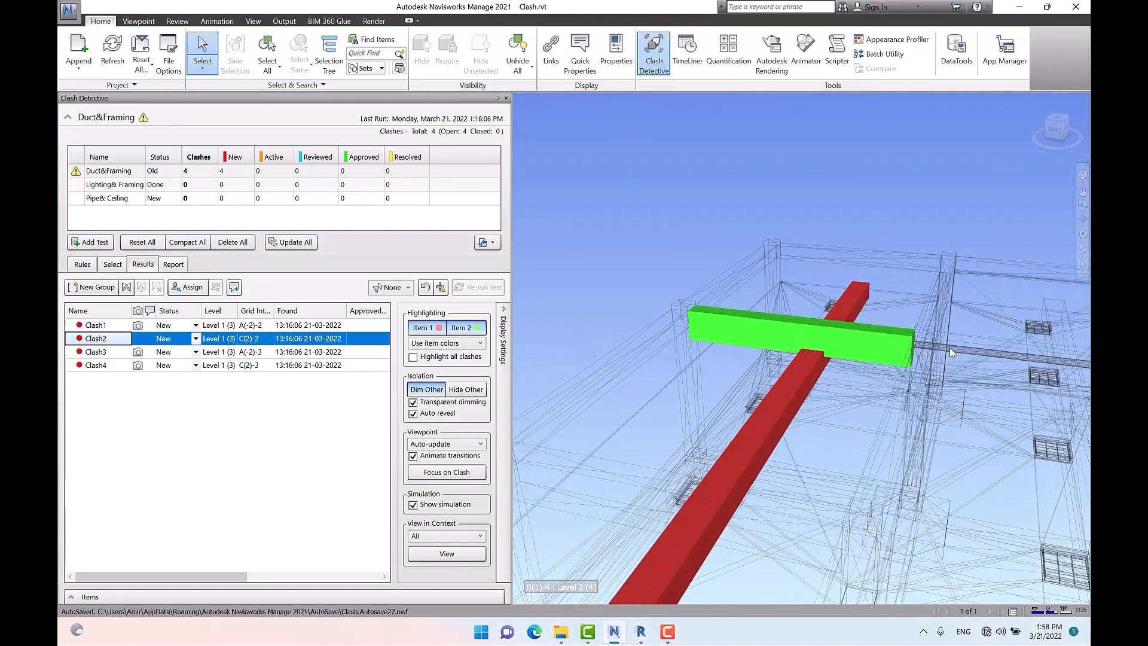
Step: Set View in Context to Home, show Clash2 in that context and inspect the crossing duct and beam from the side
left_click(475, 537)
left_click(445, 571)
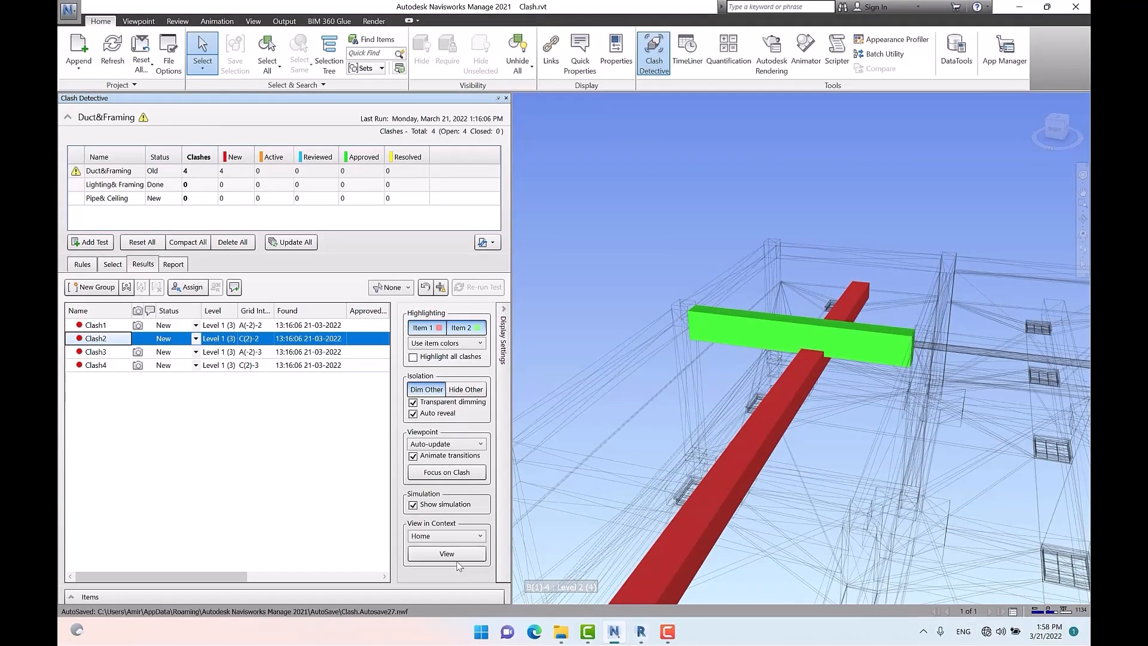
left_click(459, 554)
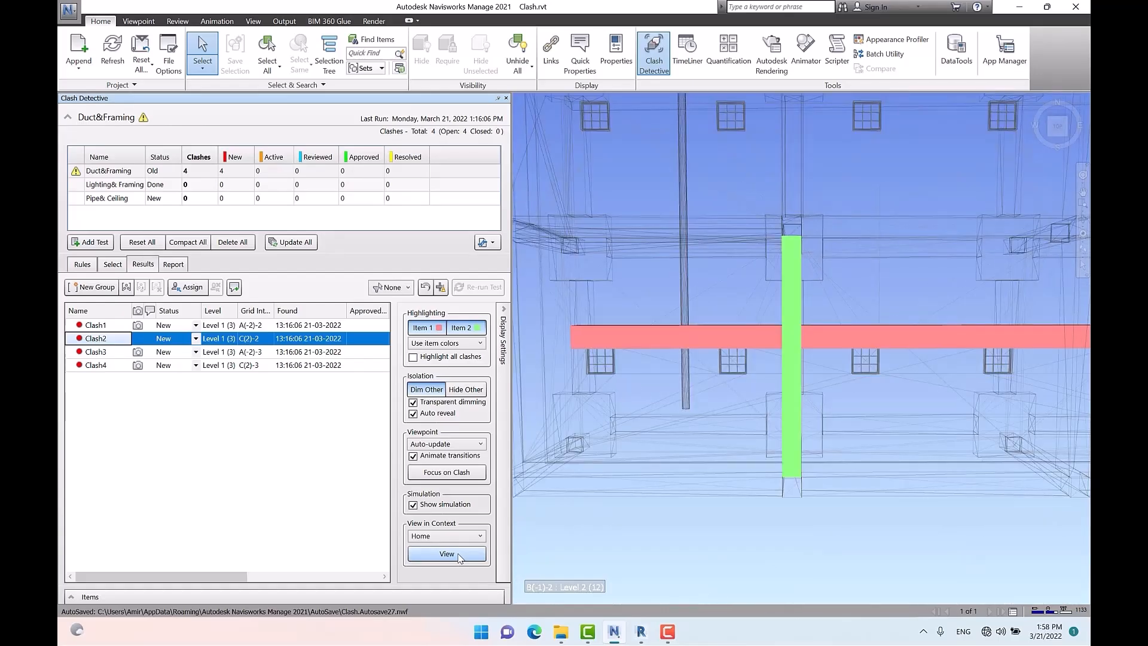
middle_click_drag(929, 451, 919, 312, "shift")
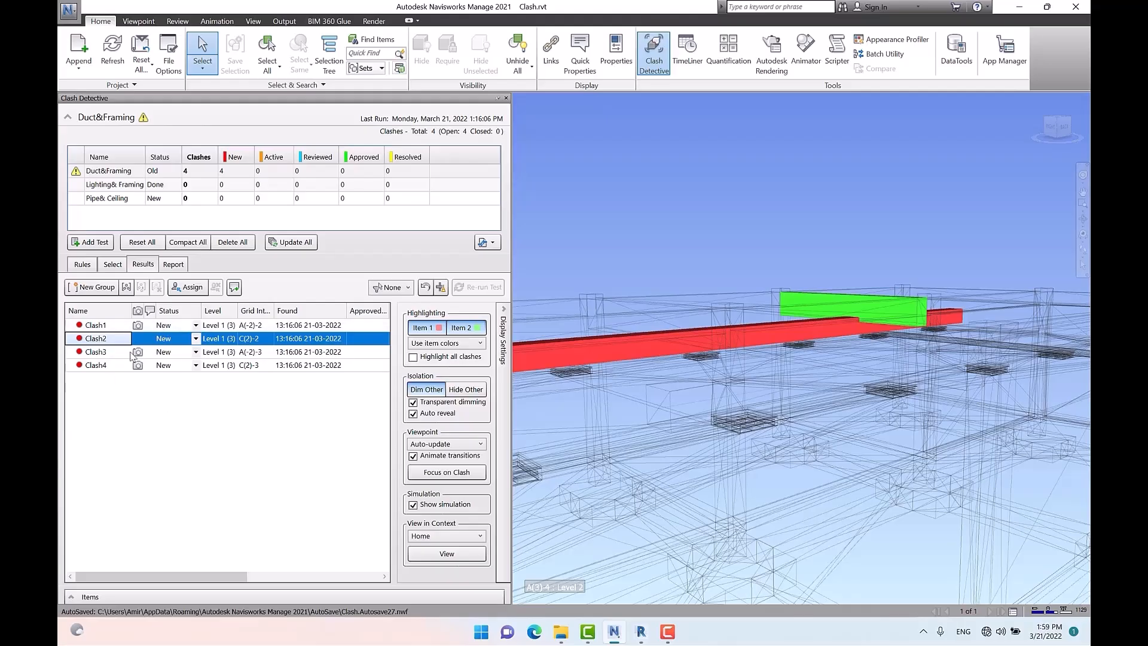
Step: Go through Clash3, Clash4, Clash1 and Clash2 to compare their viewpoints, ending on Clash3
left_click(108, 353)
left_click(102, 366, "shift")
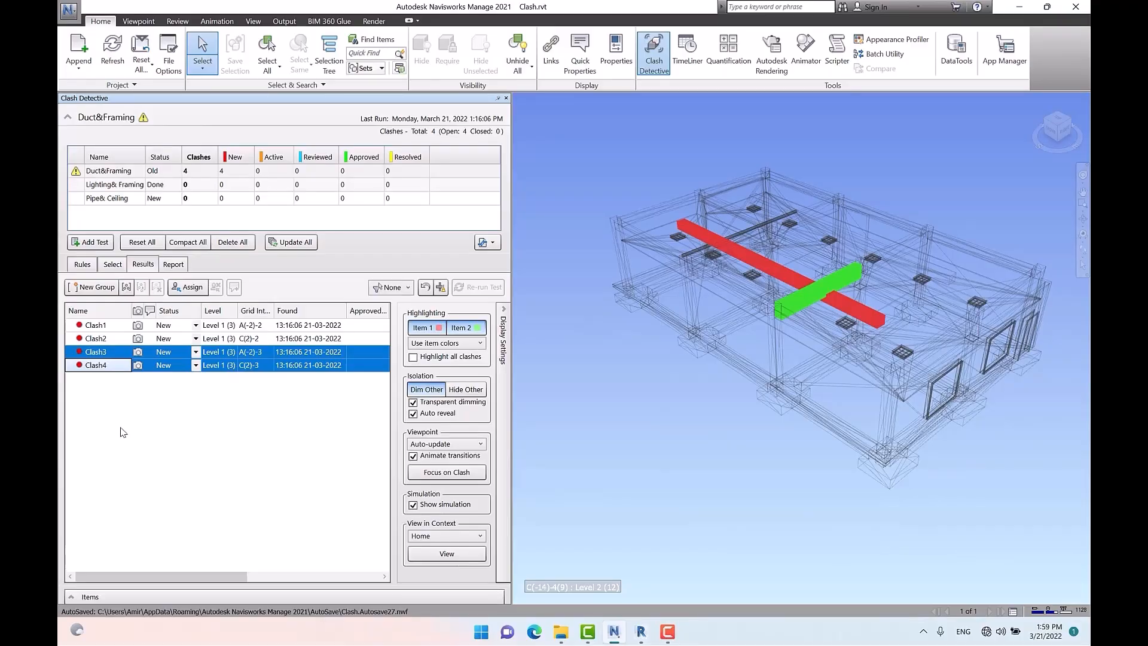
left_click(113, 323)
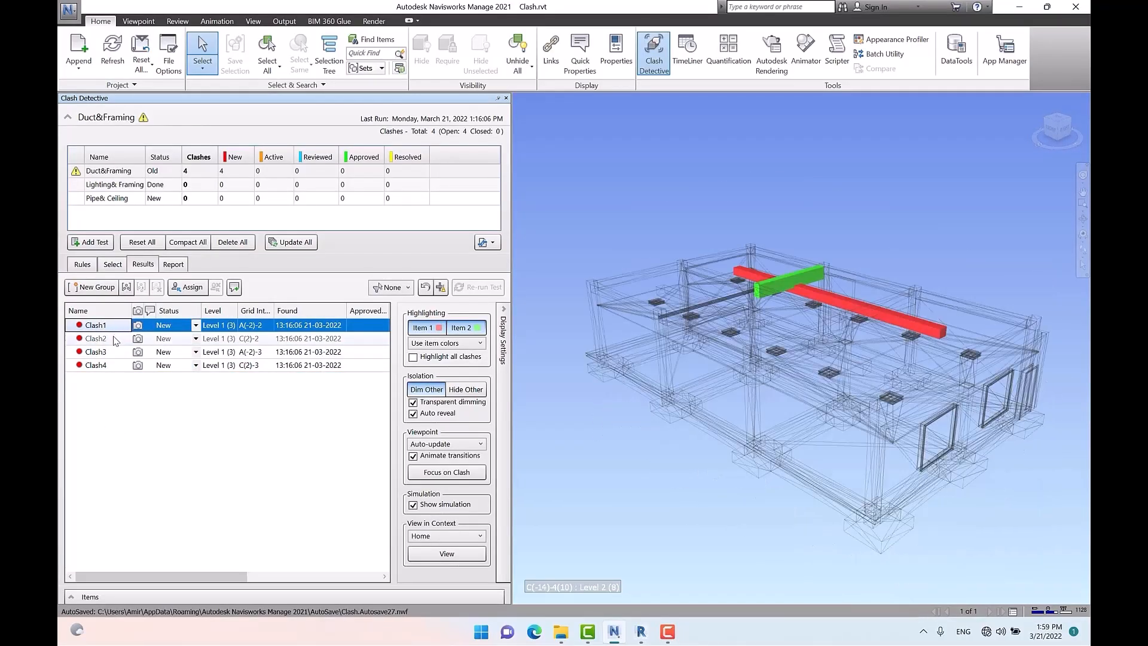
left_click(114, 339)
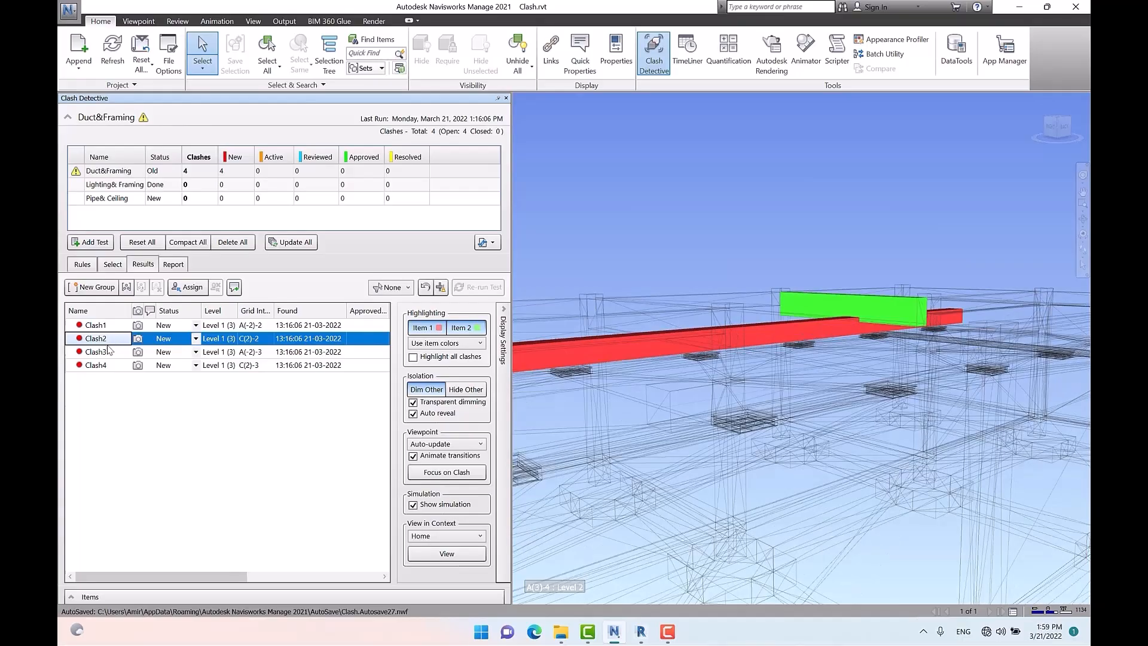
left_click(110, 352)
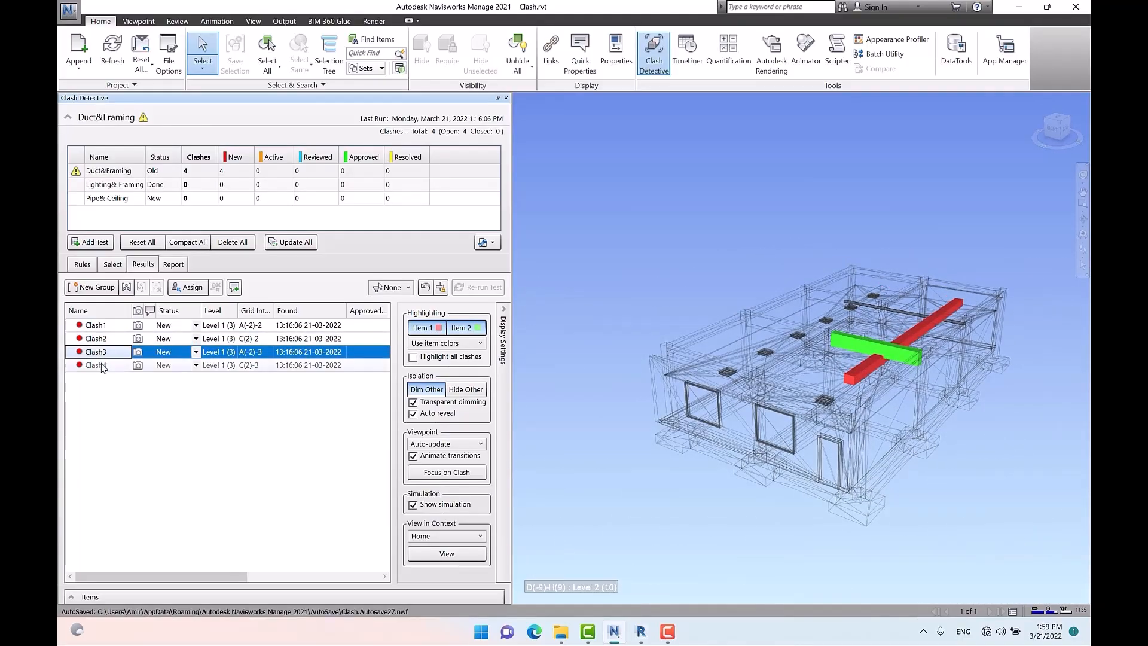
Step: Set the clash viewpoint mode to Manual and check the highlighted elements of Clash1, Clash2 and Clash3
left_click(458, 445)
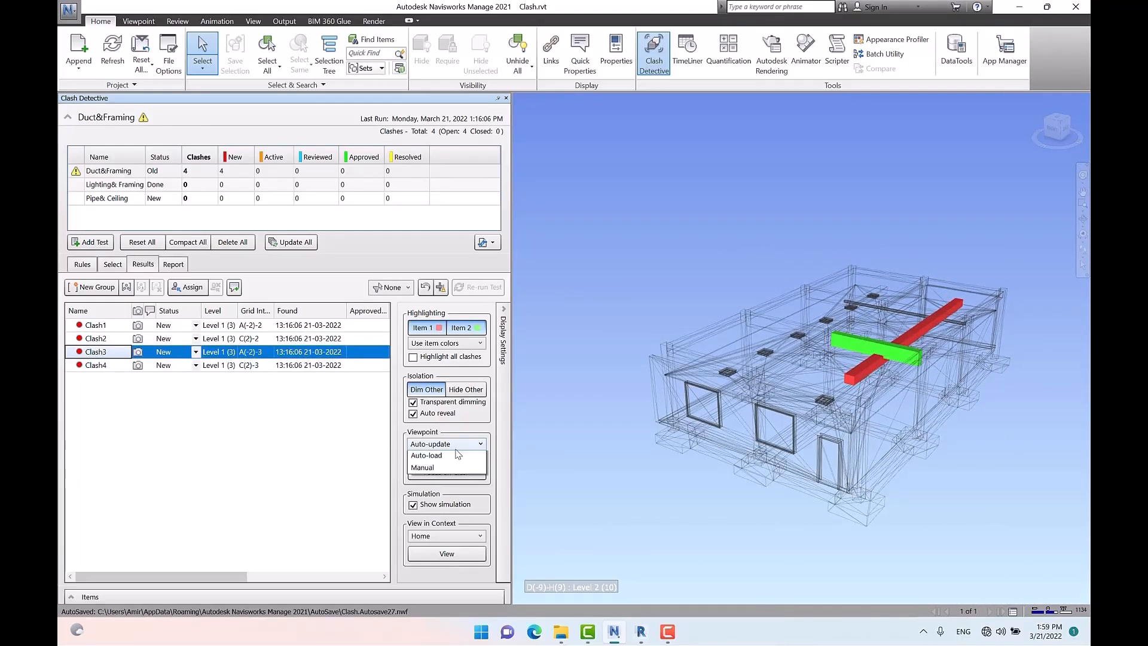
left_click(429, 468)
left_click(112, 327)
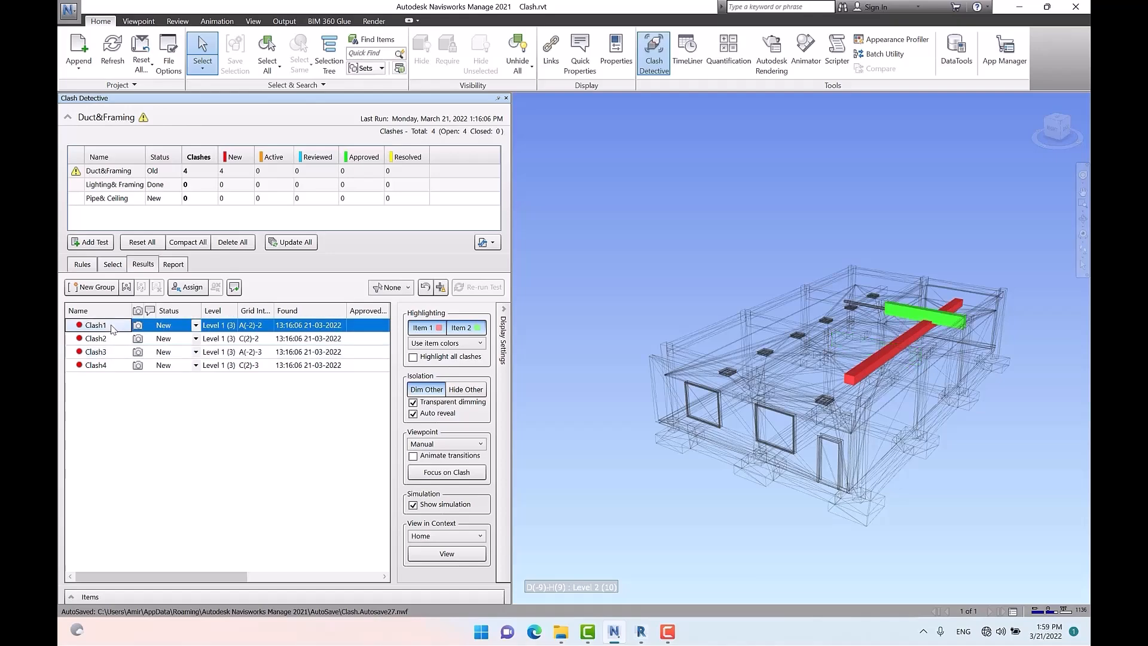
left_click(117, 342)
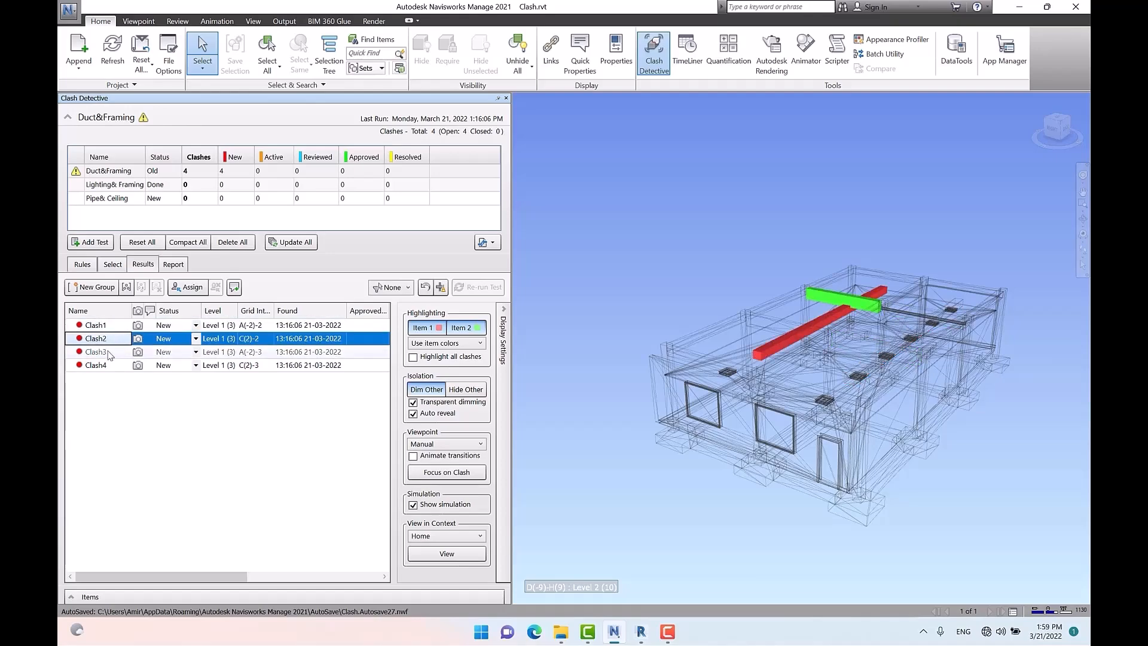
left_click(109, 354)
left_click(110, 328)
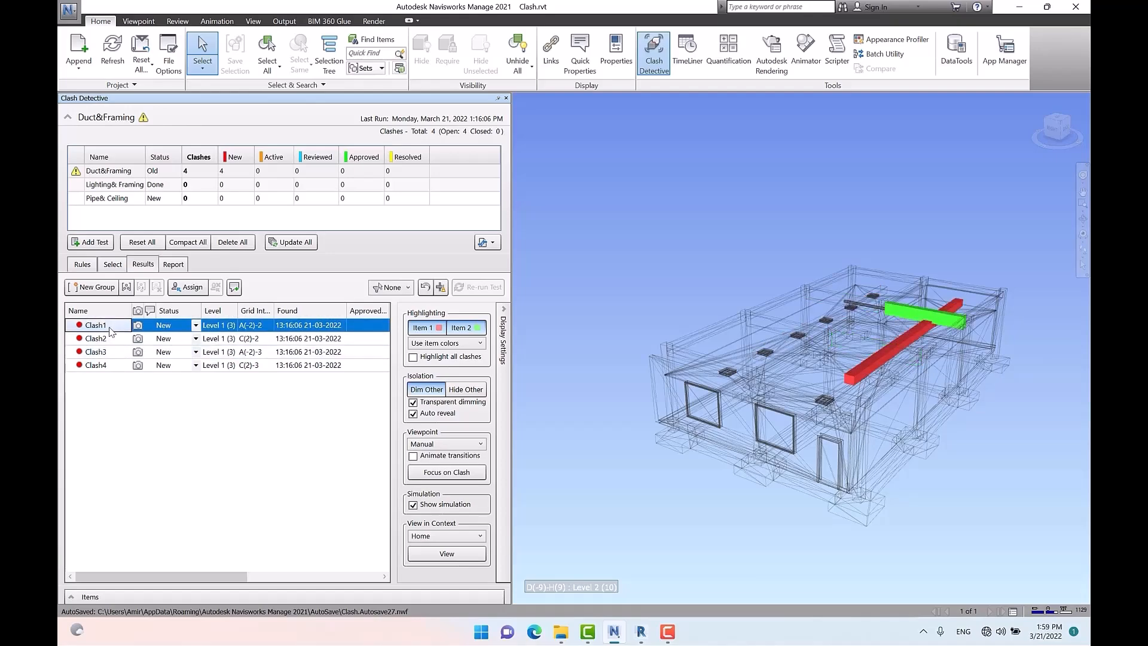
Step: Group Clash3 and Clash1 together in the Duct&Framing results
left_click(111, 353)
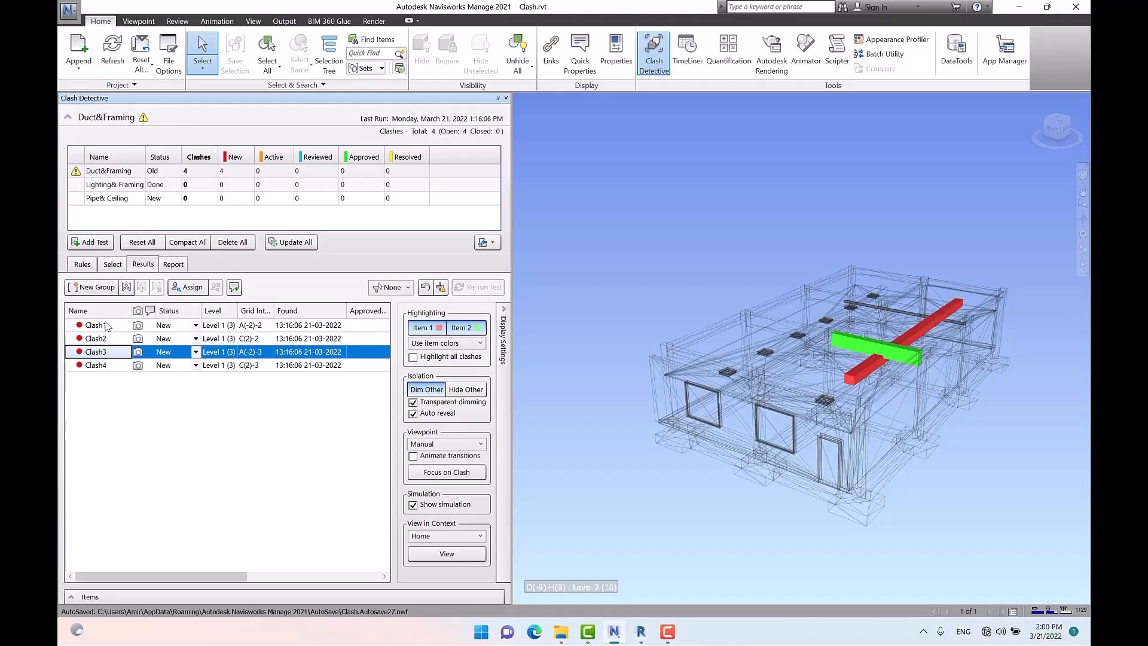
left_click(100, 326, "ctrl")
right_click(102, 328)
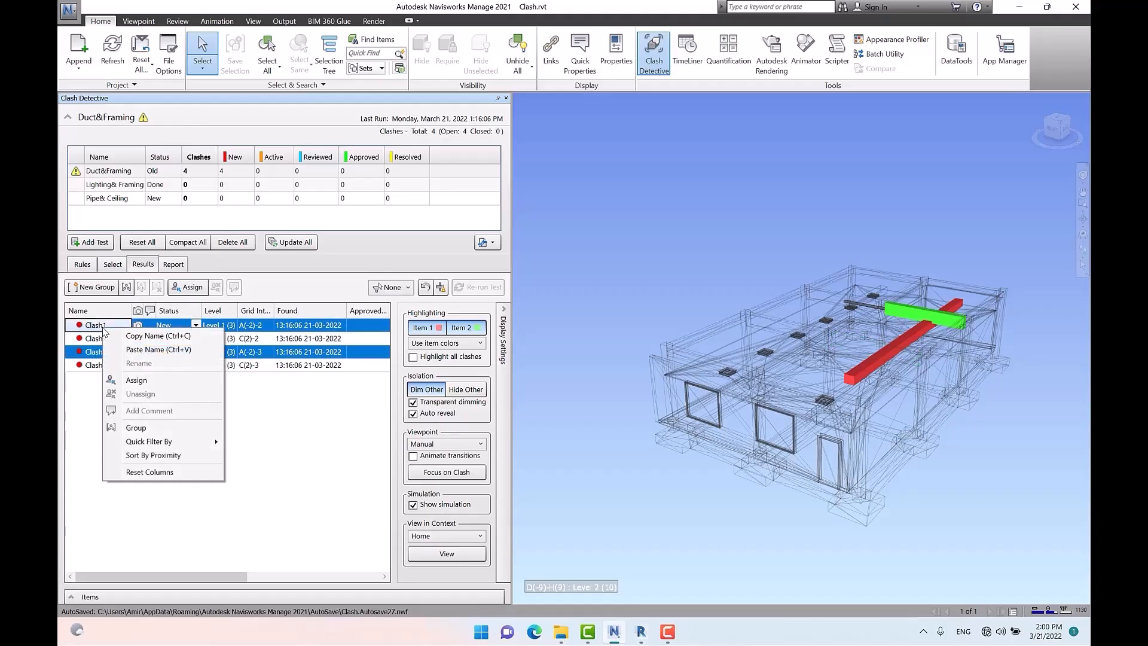
left_click(181, 429)
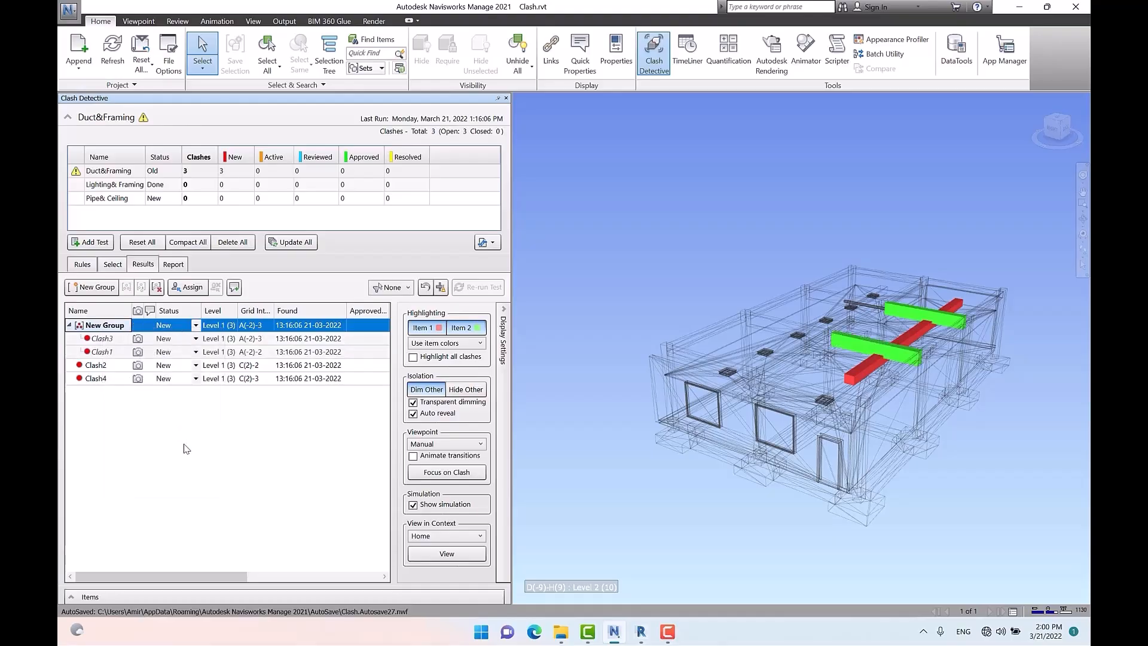
Step: Rename the new group containing Clash3 and Clash1 as Duct1
right_click(116, 327)
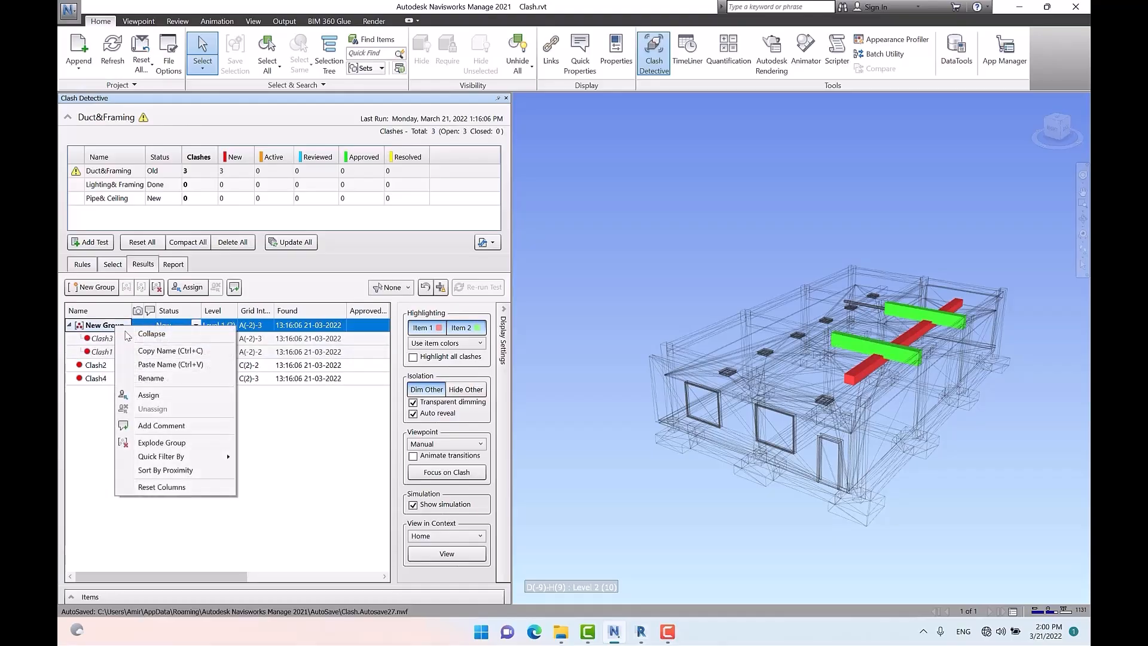
left_click(178, 380)
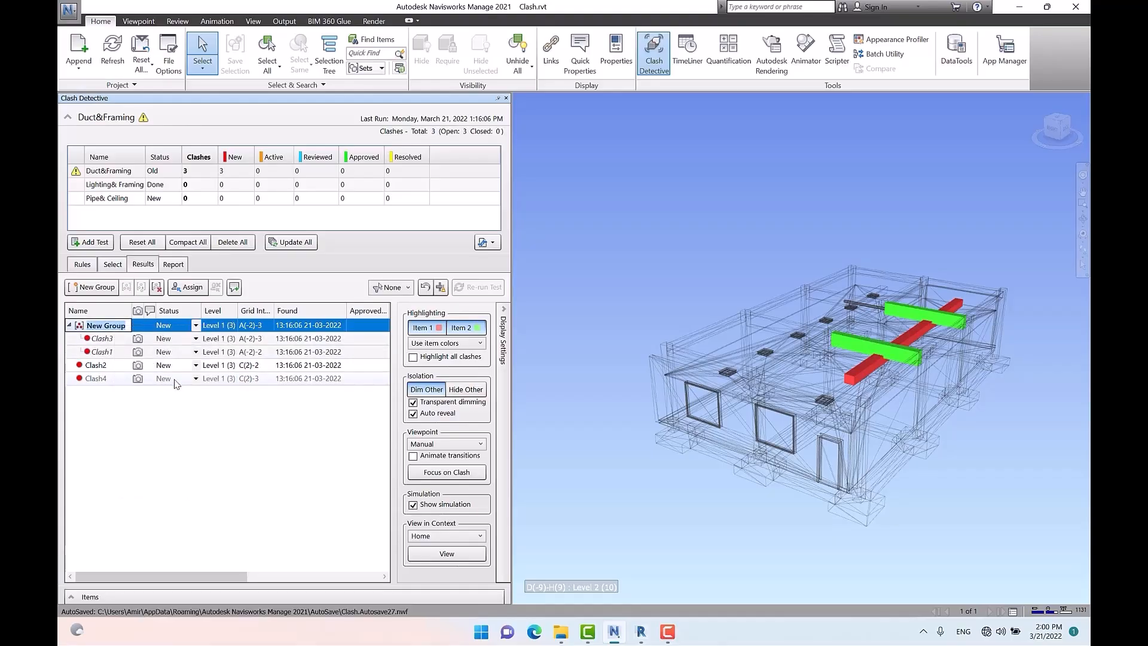
type("Framing")
key("BackSpace")
key("BackSpace")
key("BackSpace")
key("BackSpace")
key("BackSpace")
key("BackSpace")
key("Return")
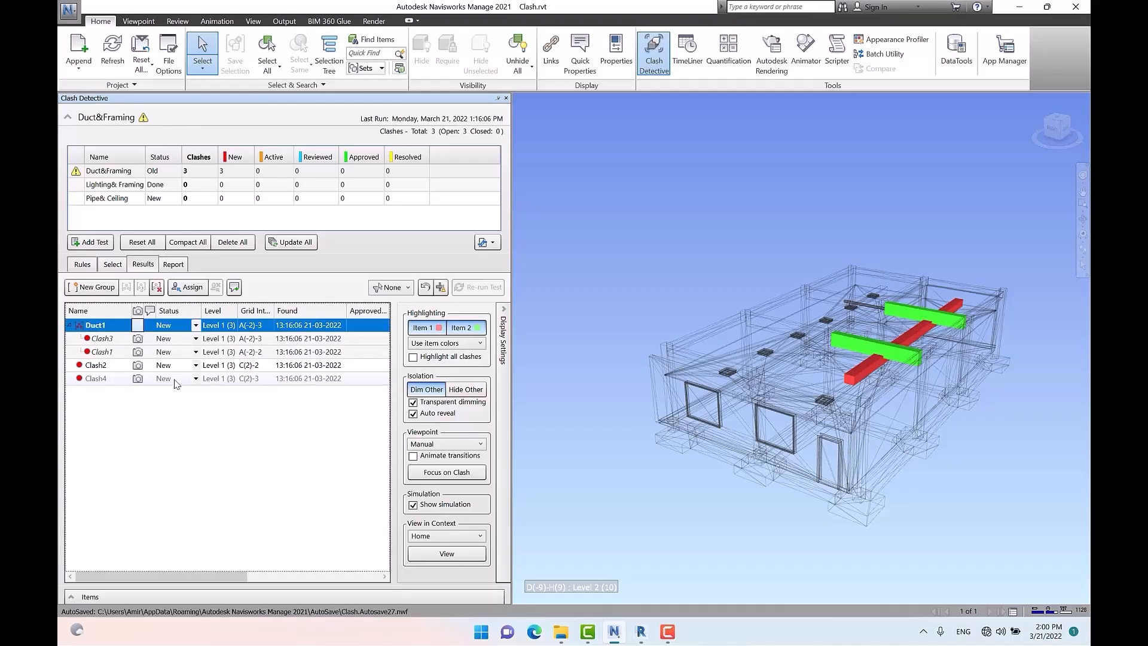
Step: Group Clash2 and Clash4 together and name the group Duct2
left_click(118, 378)
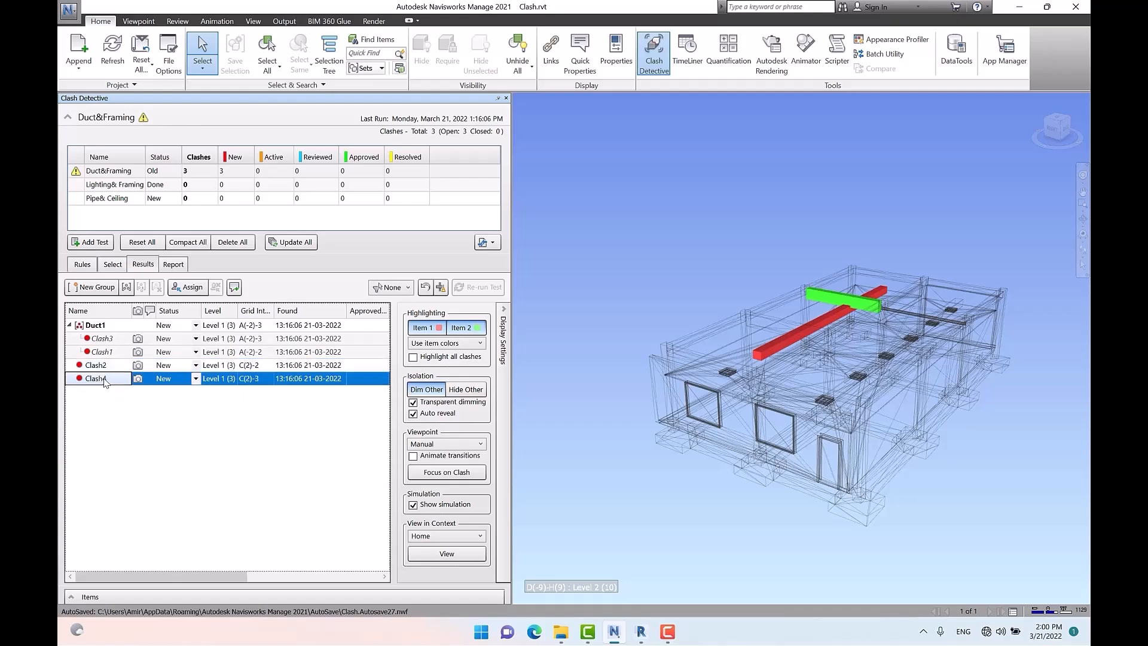
left_click(96, 364, "ctrl")
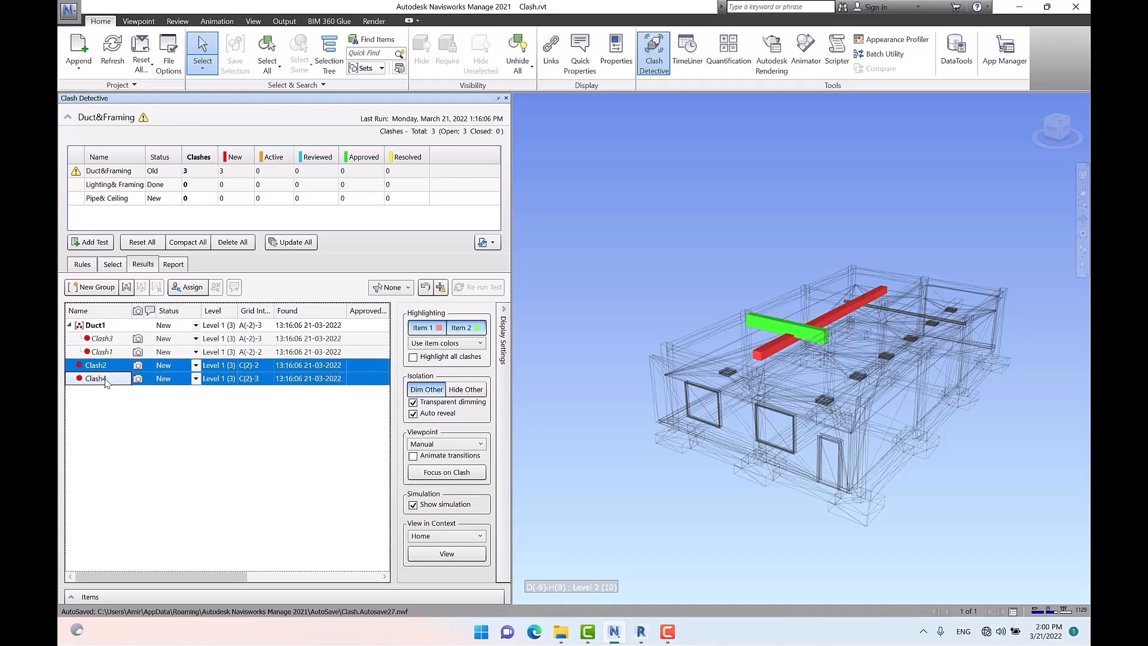
right_click(107, 382)
left_click(143, 495)
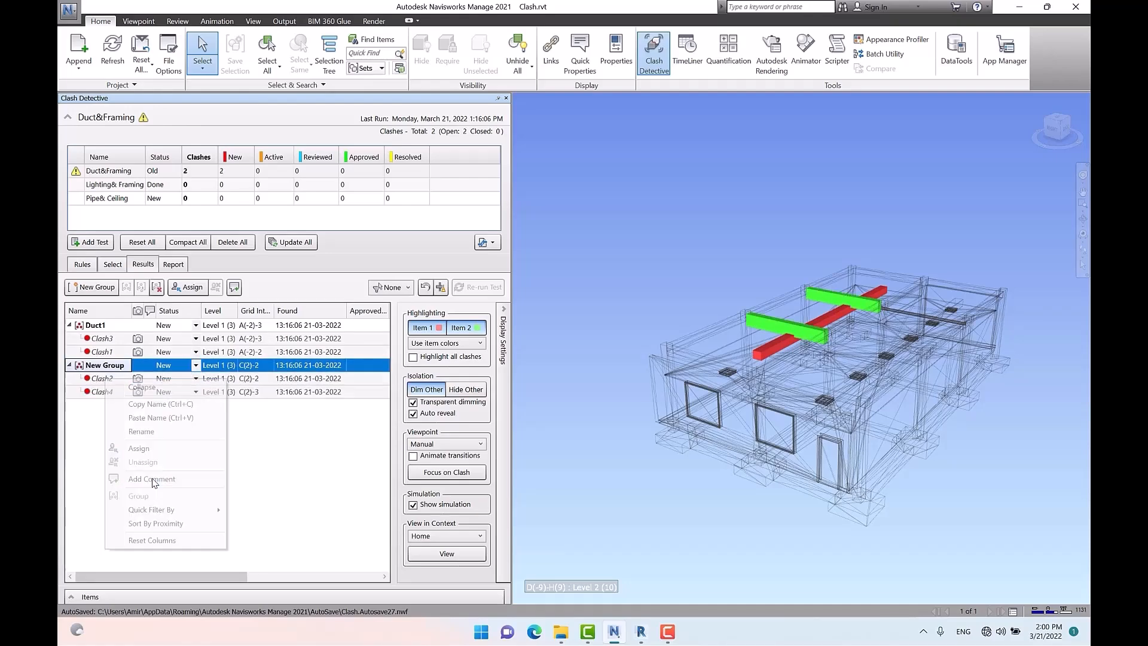
right_click(111, 367)
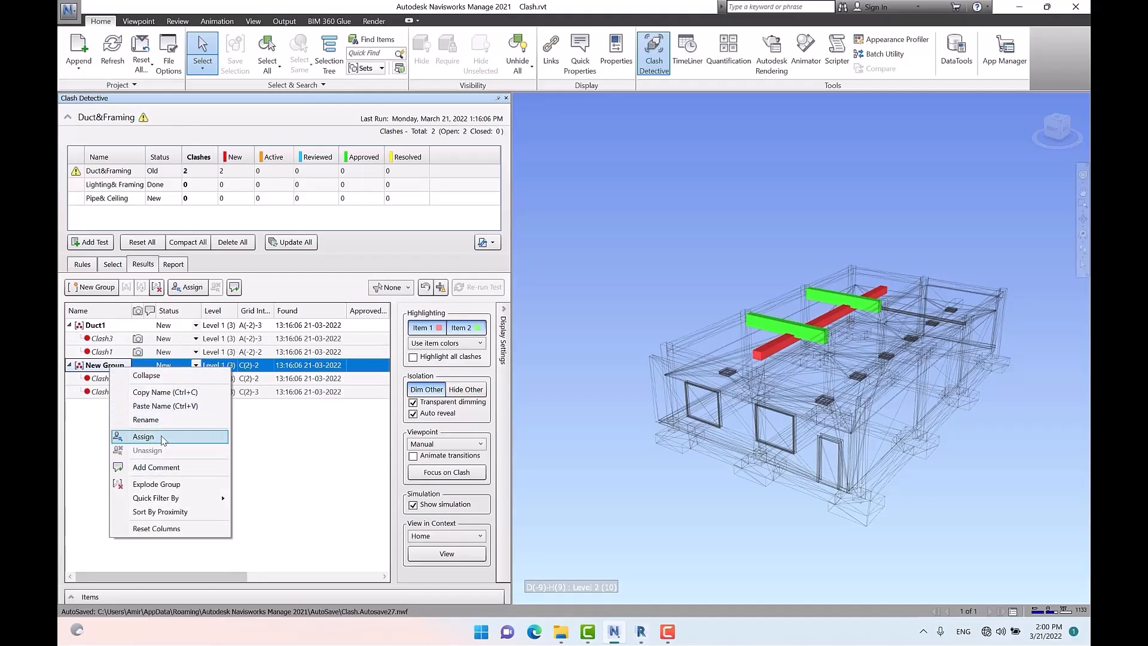
left_click(146, 420)
type("Duct2")
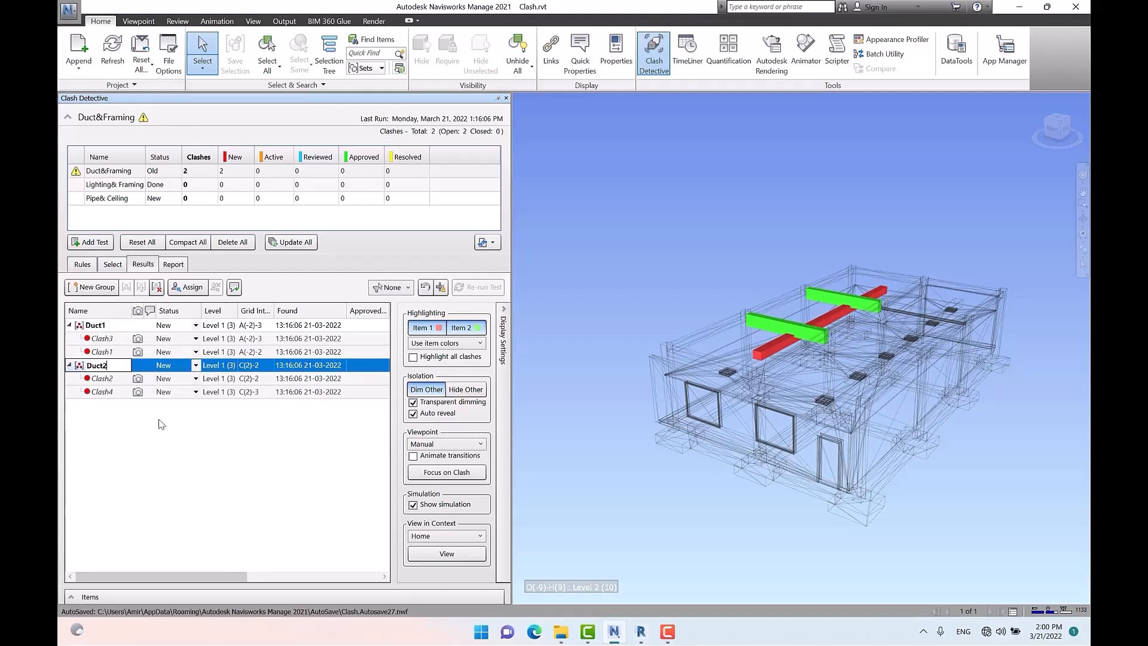
key("Return")
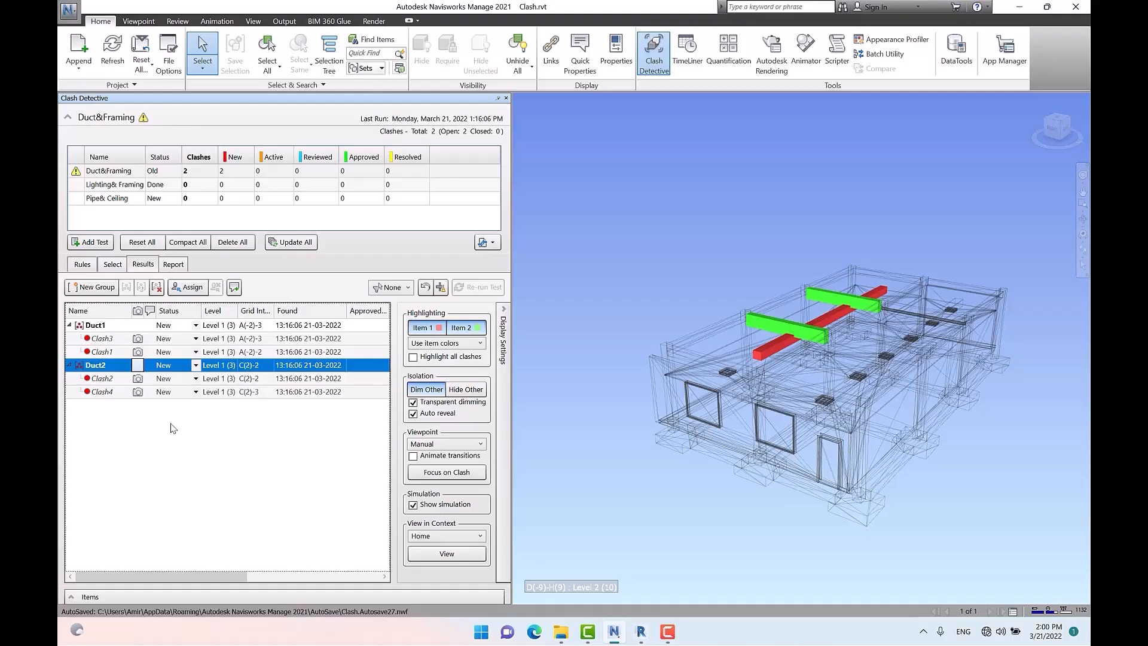
Step: Explode the Duct2 group back into its individual clashes
right_click(100, 371)
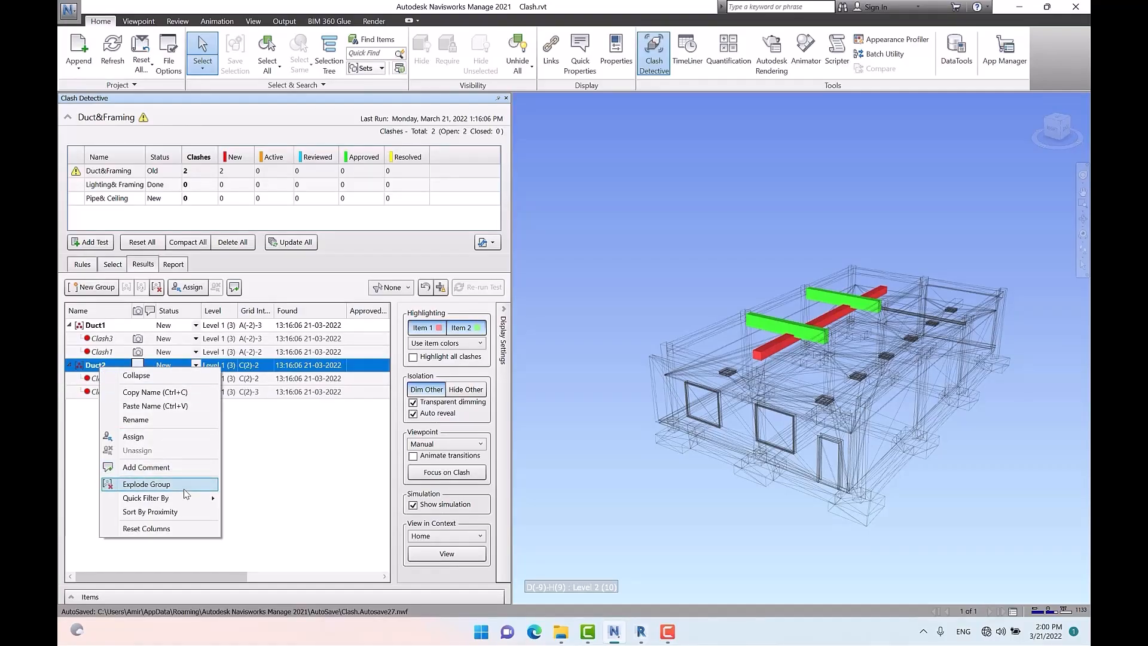
left_click(286, 447)
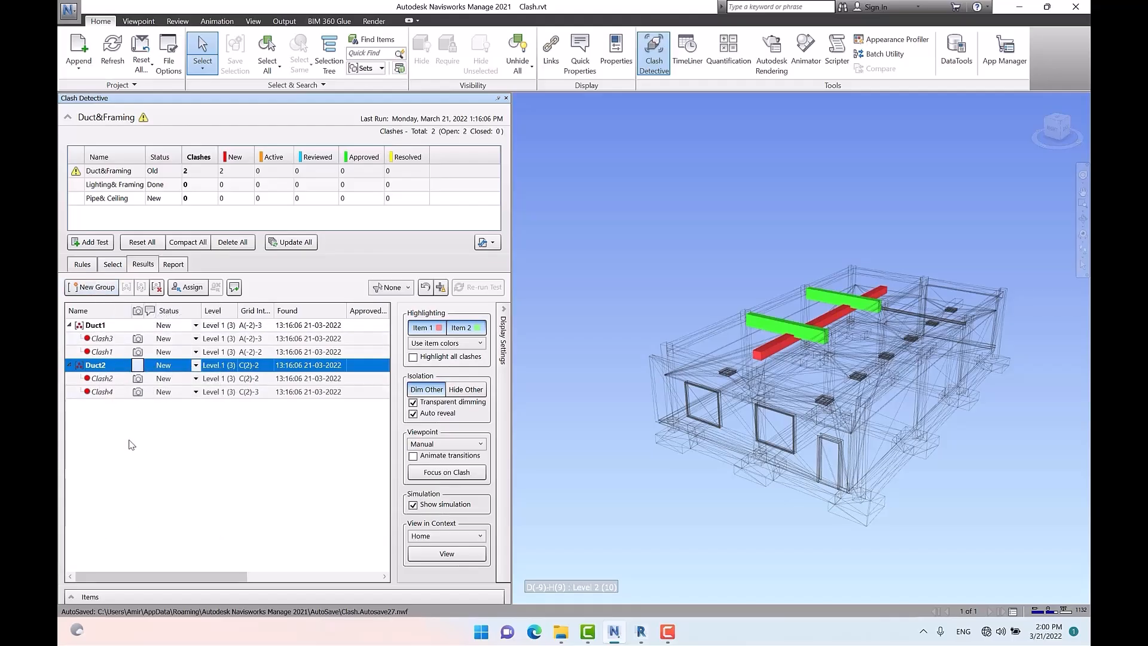
right_click(102, 369)
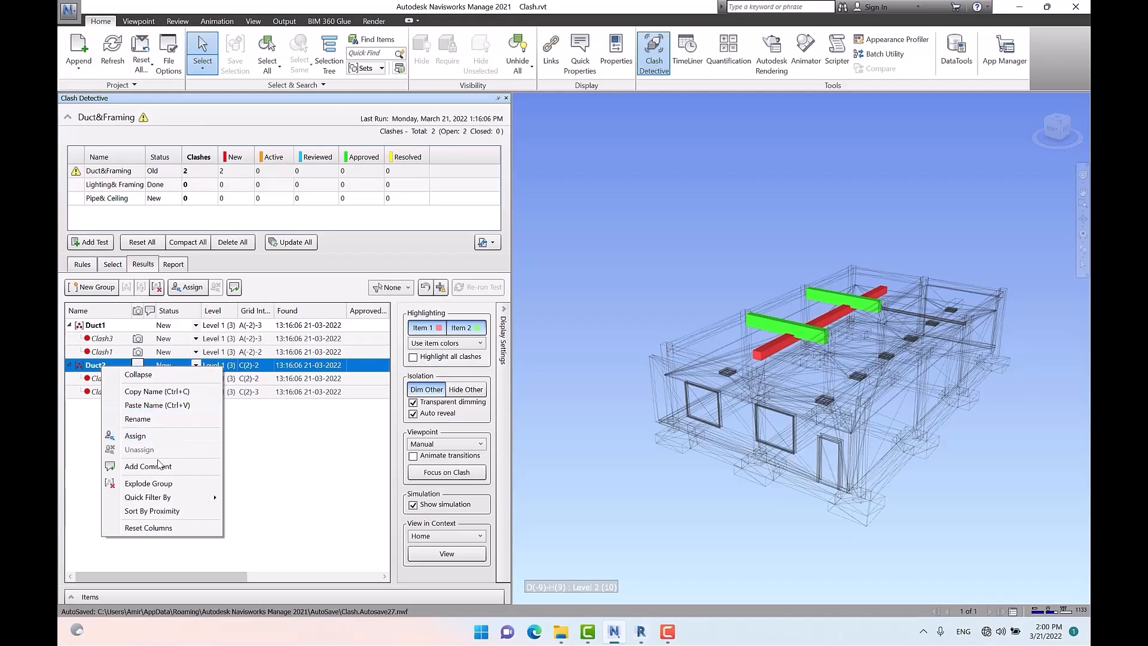
left_click(156, 486)
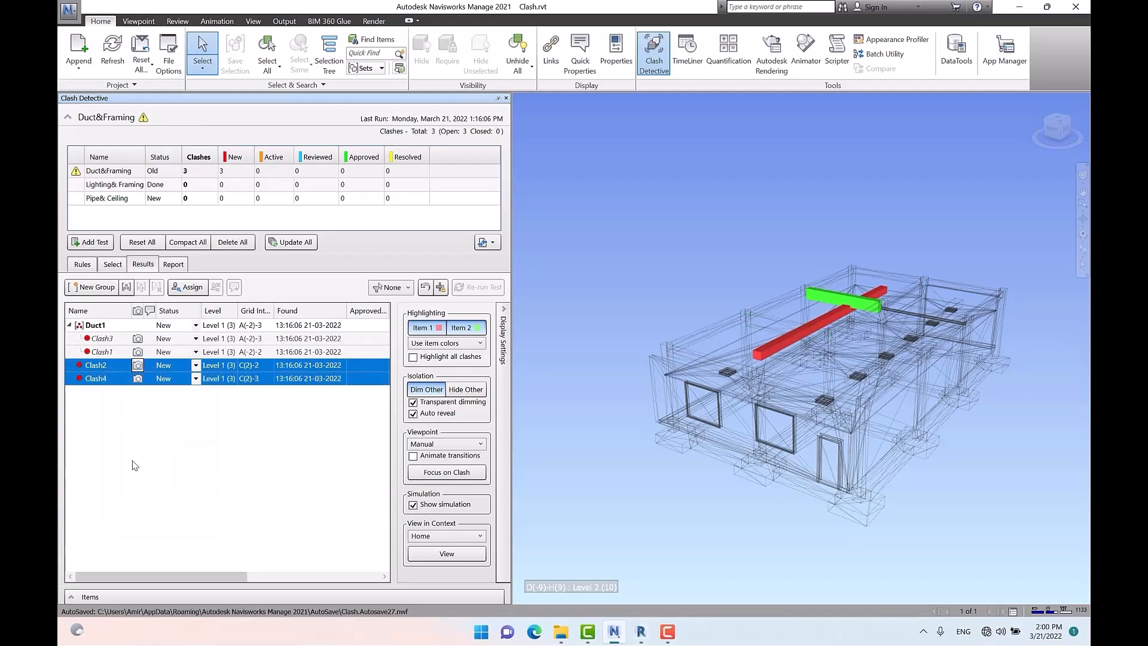
Step: Combine Clash2 and Clash4 into a new group again and remove Clash4 from that group
left_click(104, 366)
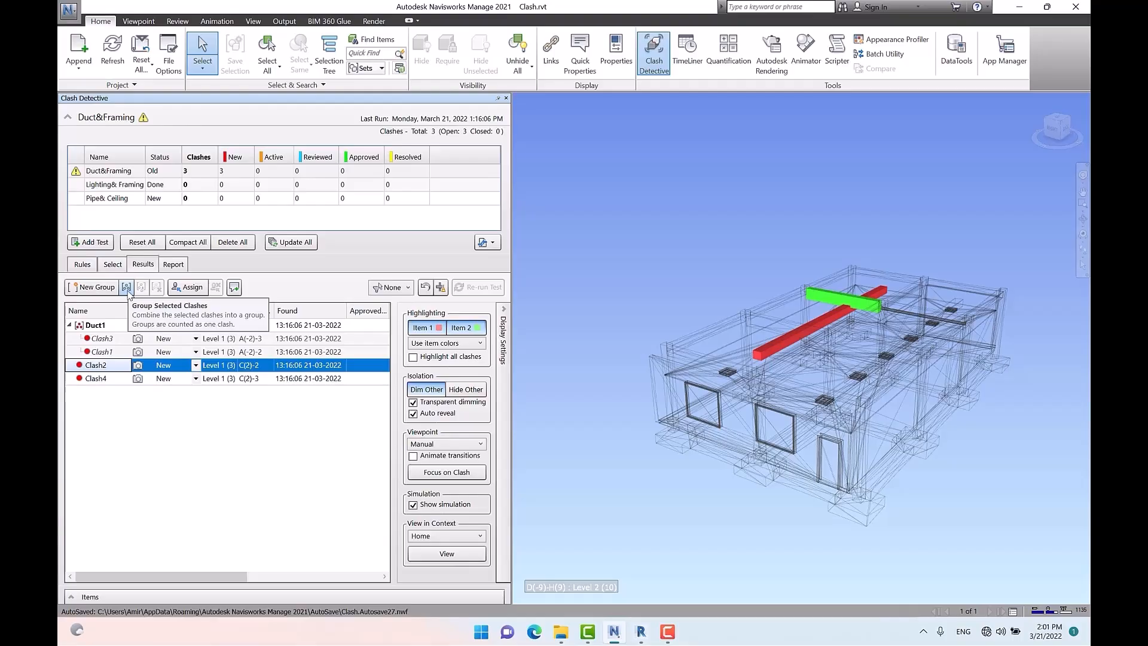
left_click(108, 383, "ctrl")
right_click(100, 365)
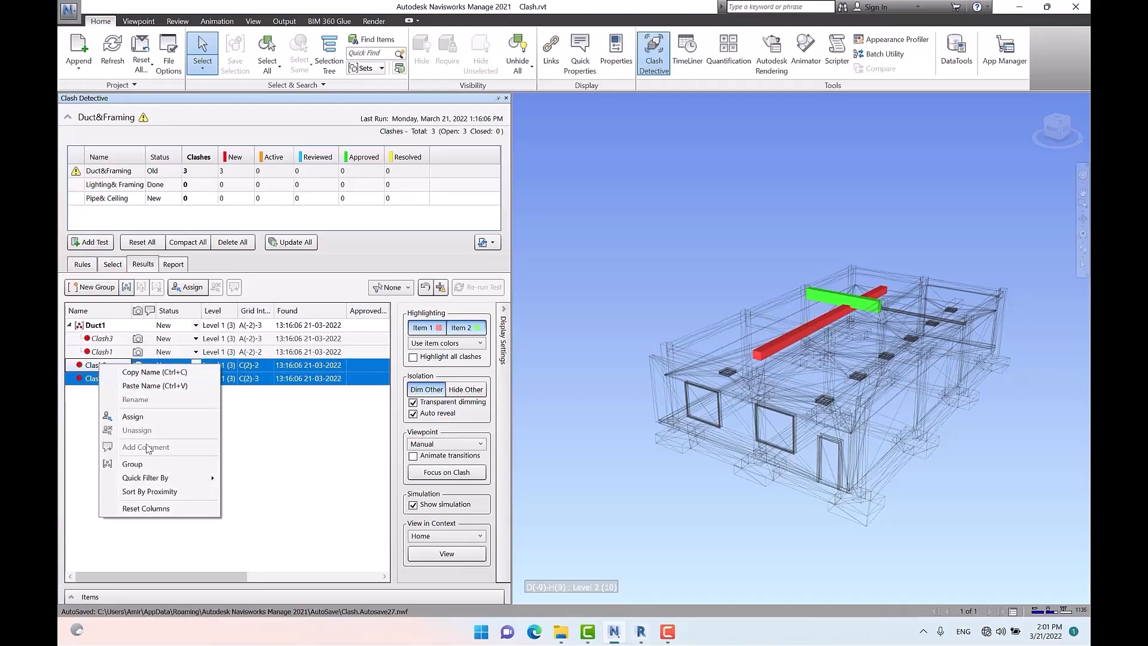
left_click(127, 288)
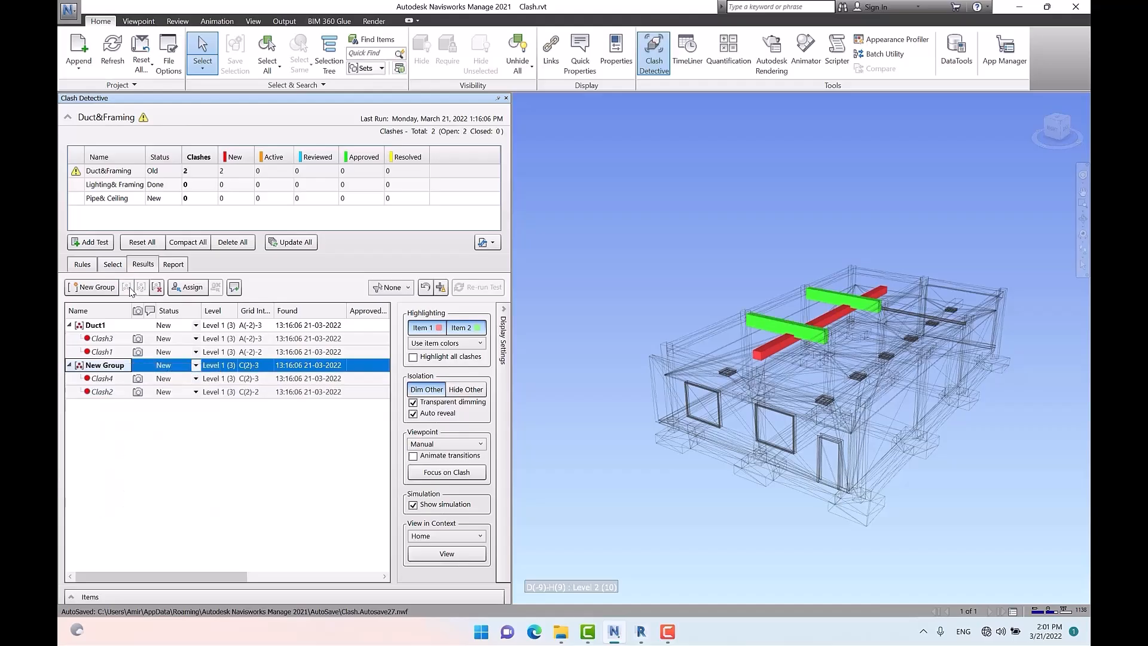
left_click(109, 380)
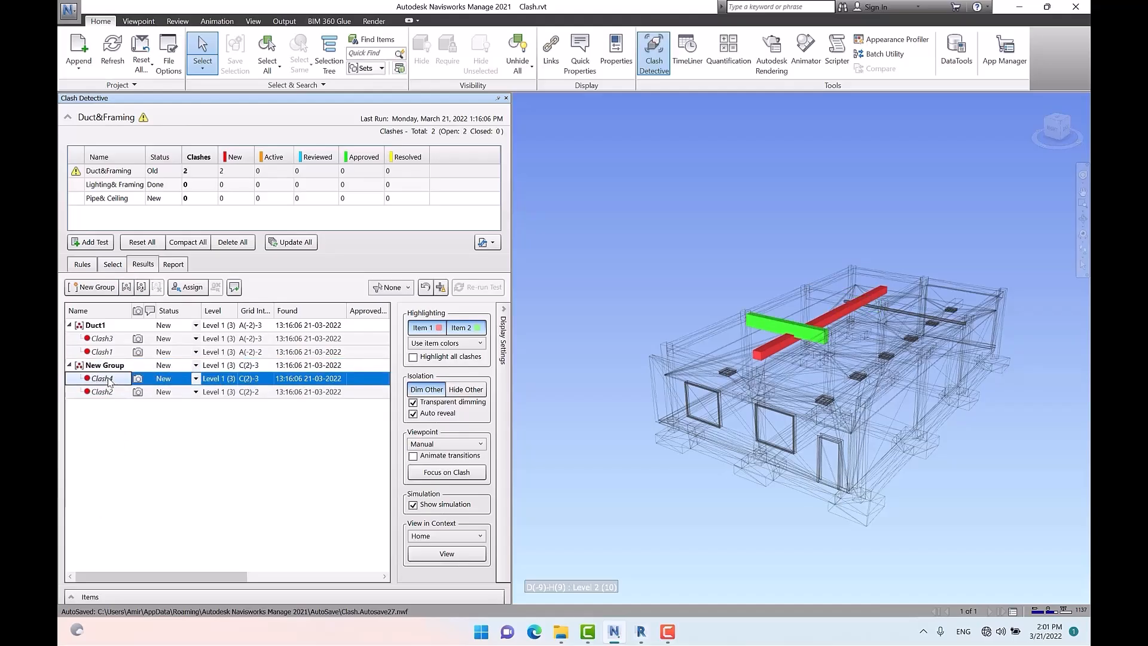
left_click(142, 288)
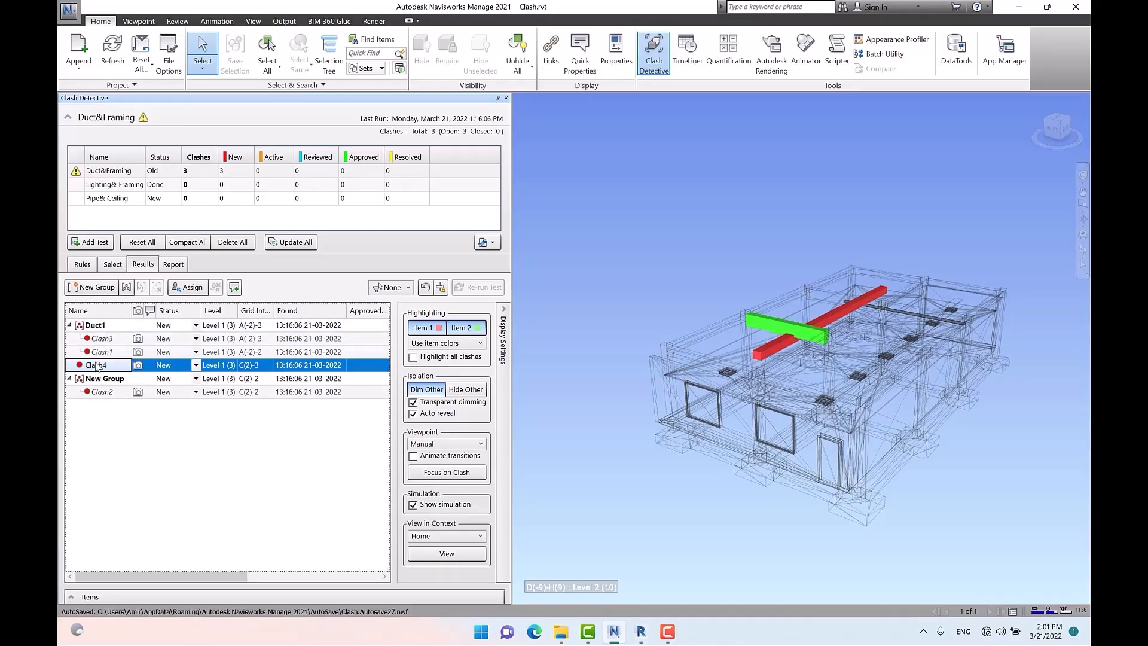
Step: Move Clash4 into the Duct1 group and take it back out as an ungrouped clash
left_click_drag(108, 330, 108, 329)
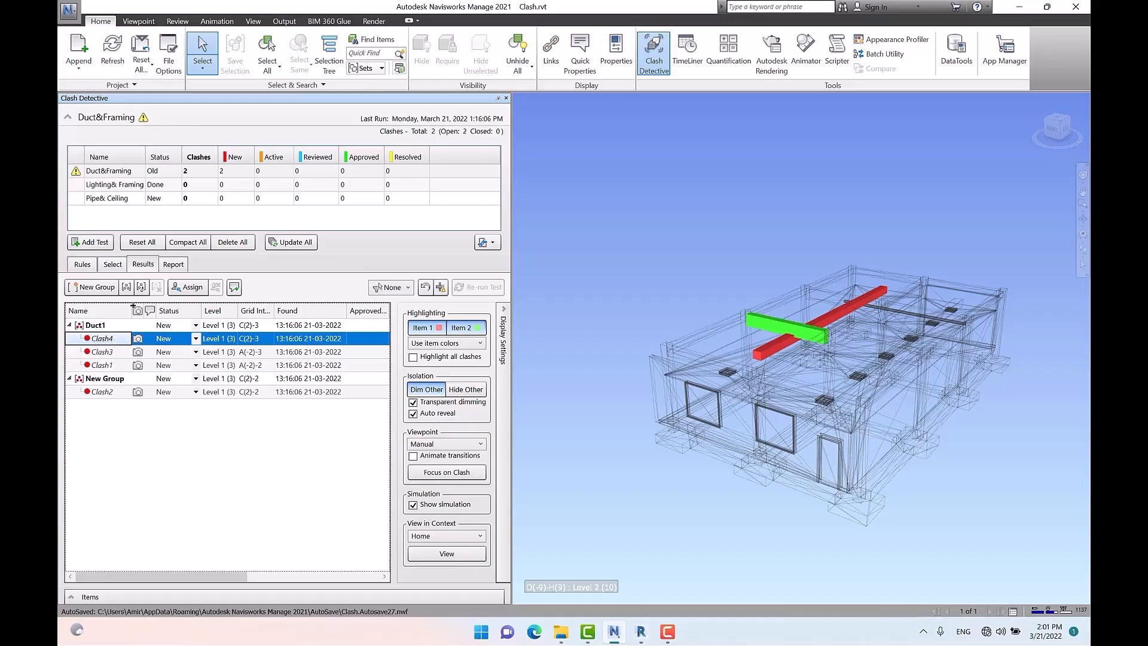
left_click_drag(112, 342, 105, 431)
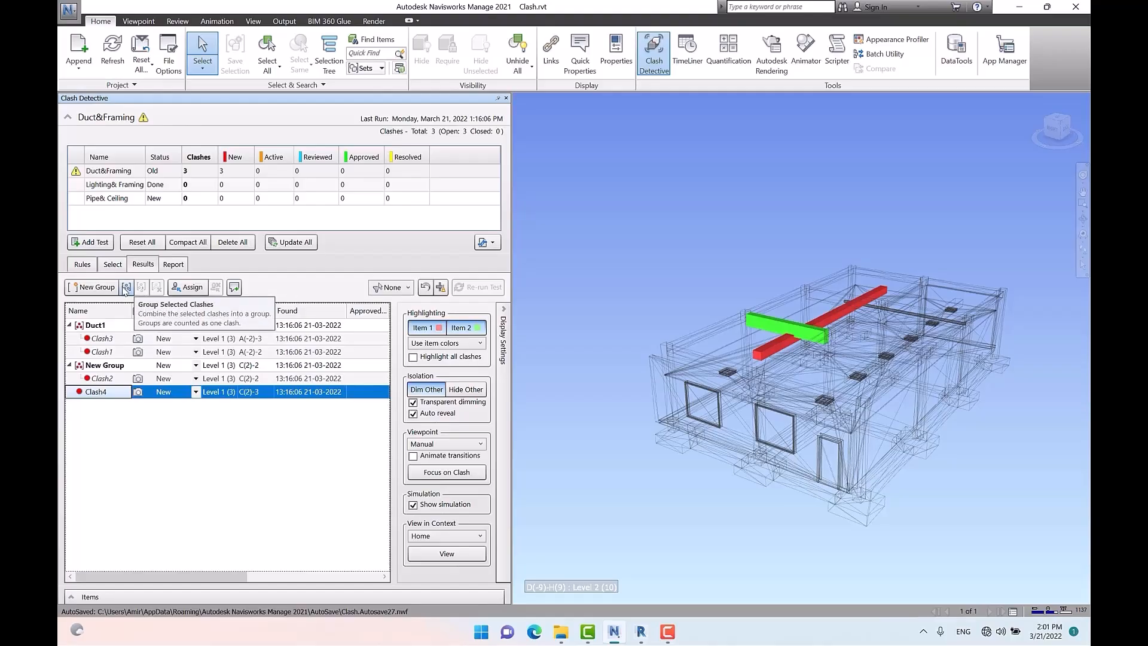
Step: Create another empty clash group, move Clash4 into it and expand the group
left_click(94, 287)
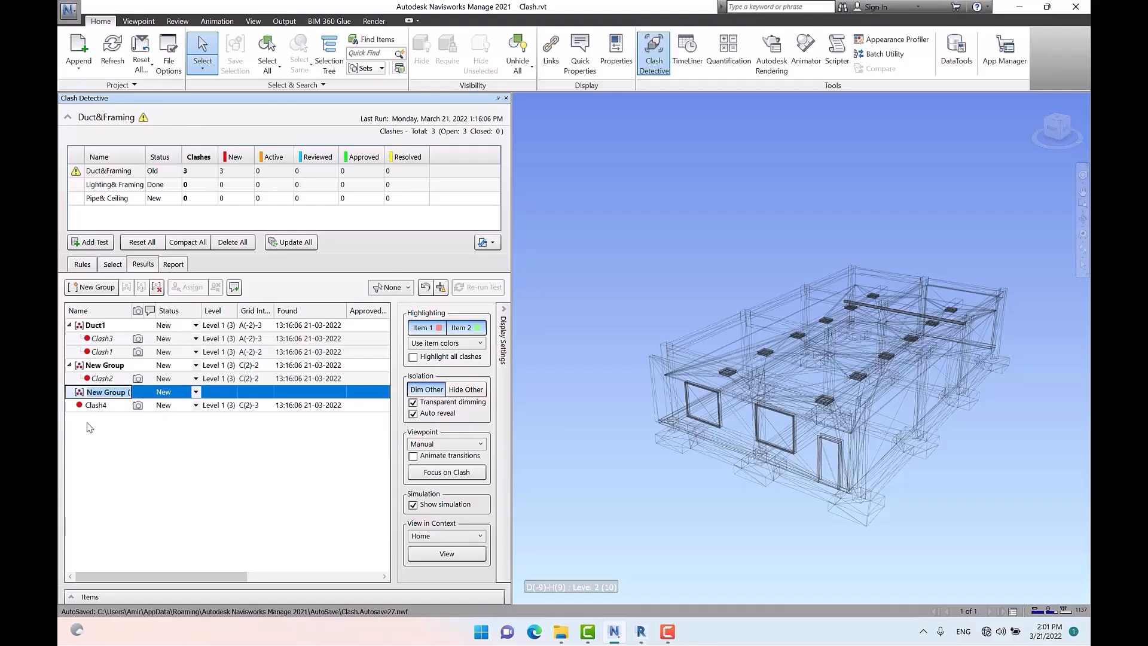
left_click_drag(99, 411, 117, 393)
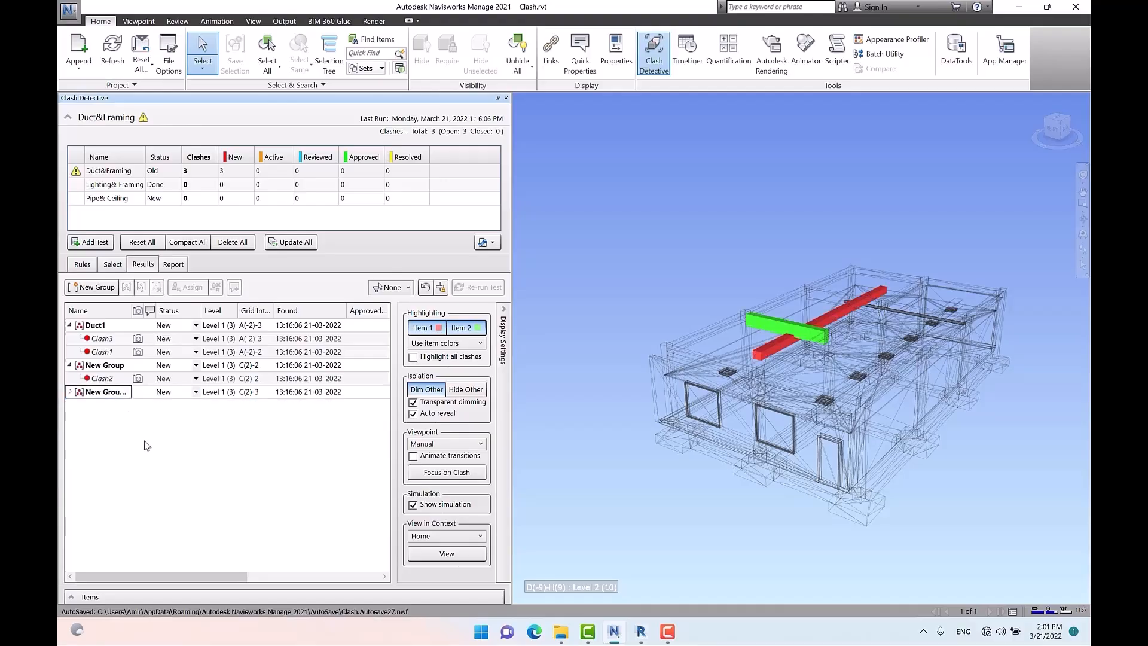
left_click(70, 392)
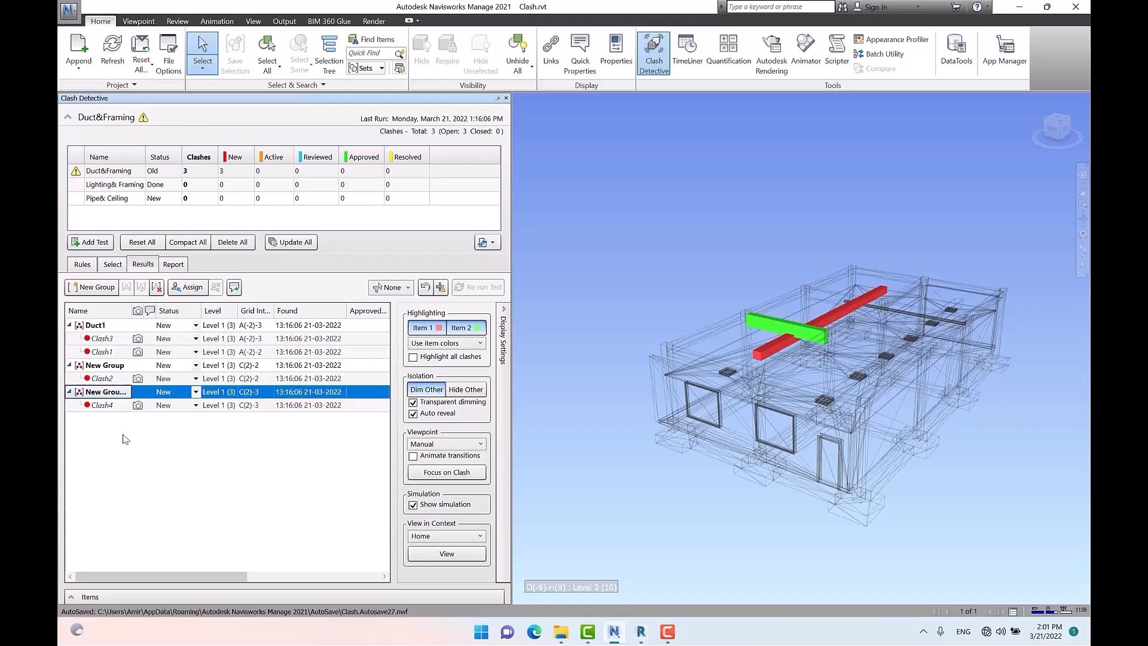
Step: Explode the two unnamed groups holding Clash4 and Clash2 back into individual clashes
right_click(104, 396)
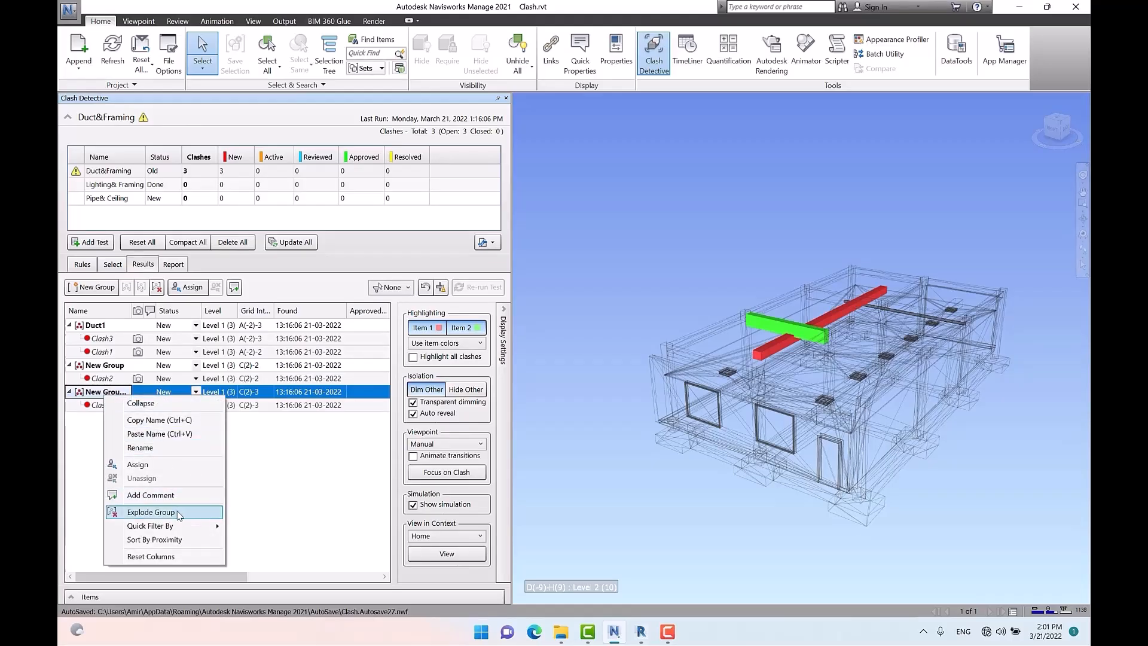
left_click(177, 511)
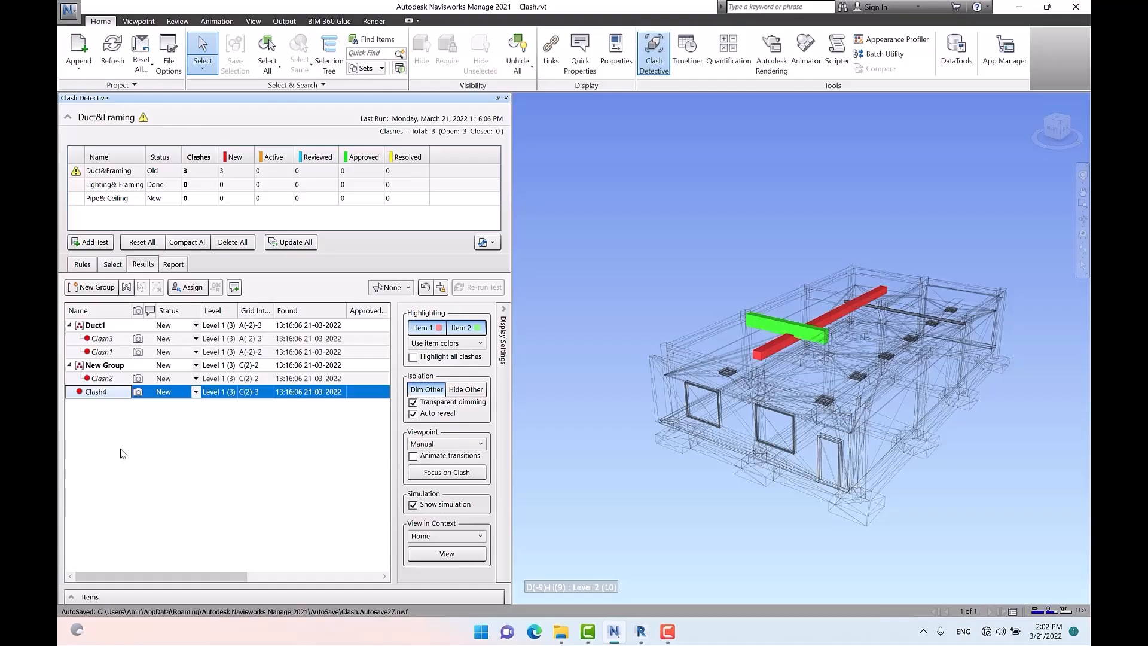
right_click(96, 366)
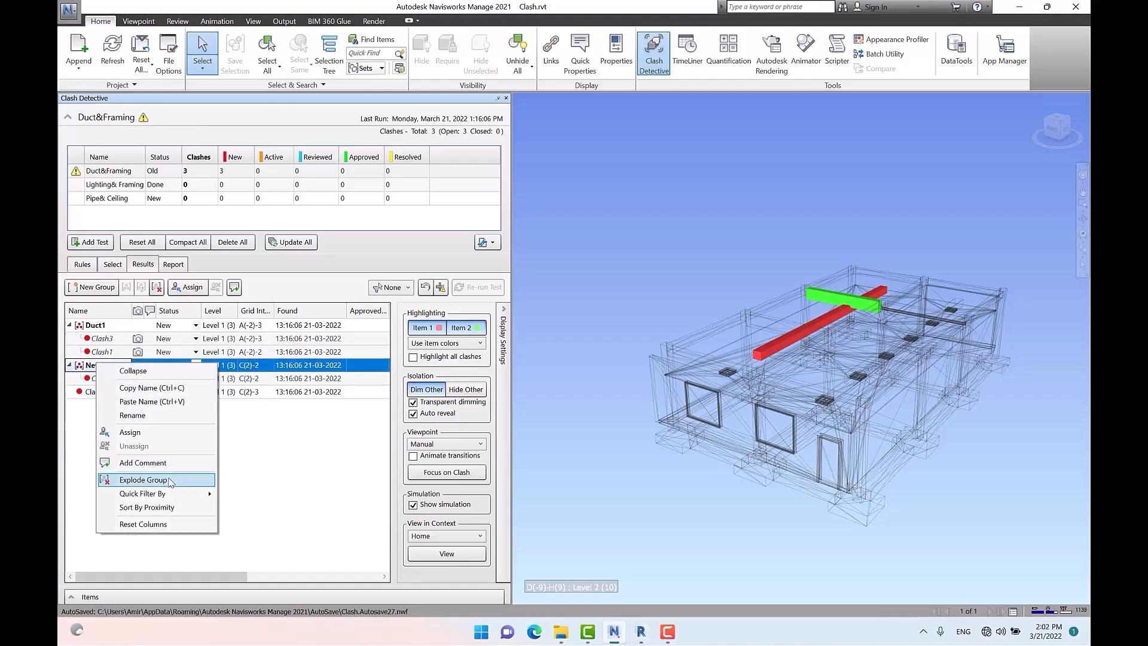
left_click(171, 480)
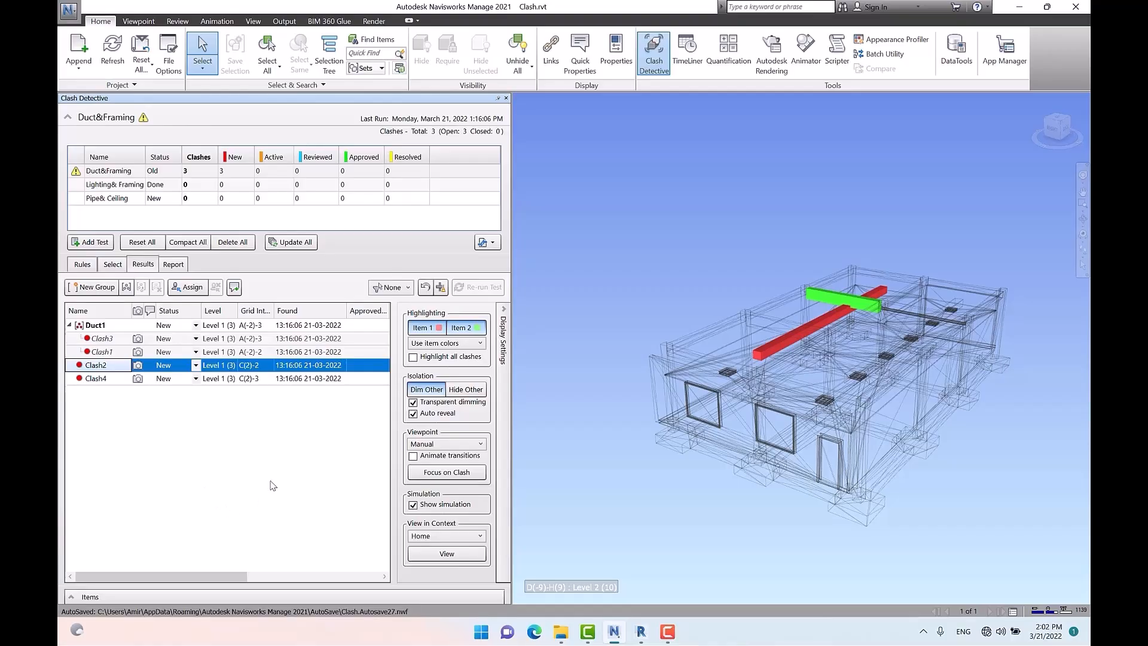
Step: Widen the Clash Detective window and add the comment "tir andaze ajibi darad" to Clash2
left_click_drag(512, 432, 704, 442)
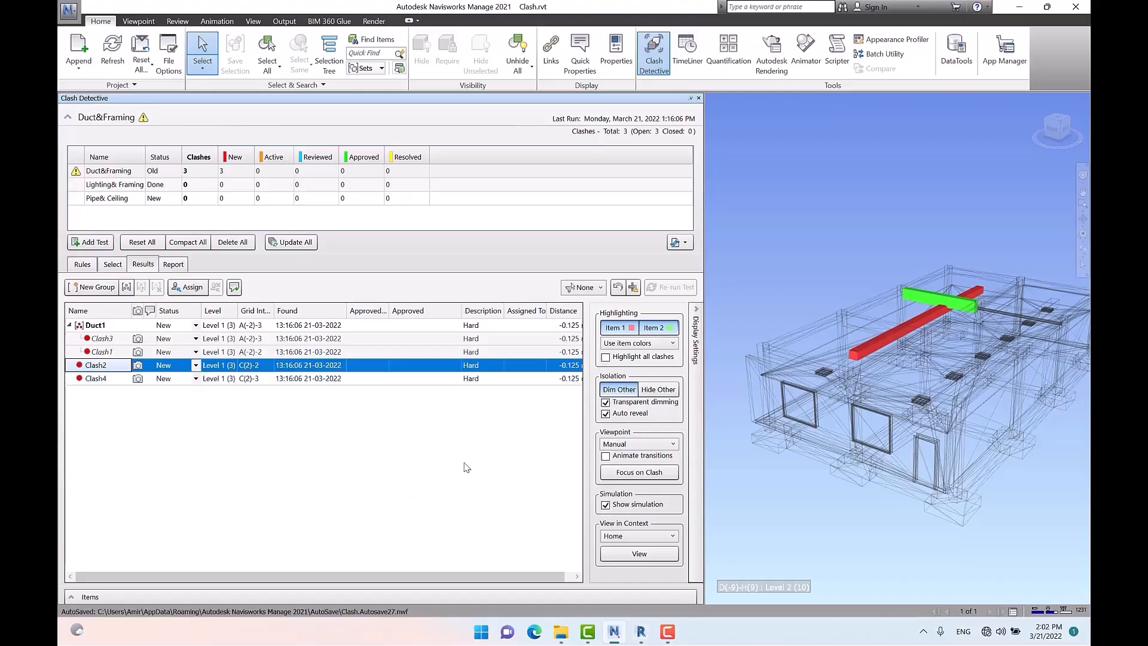
left_click(105, 380)
left_click(103, 367)
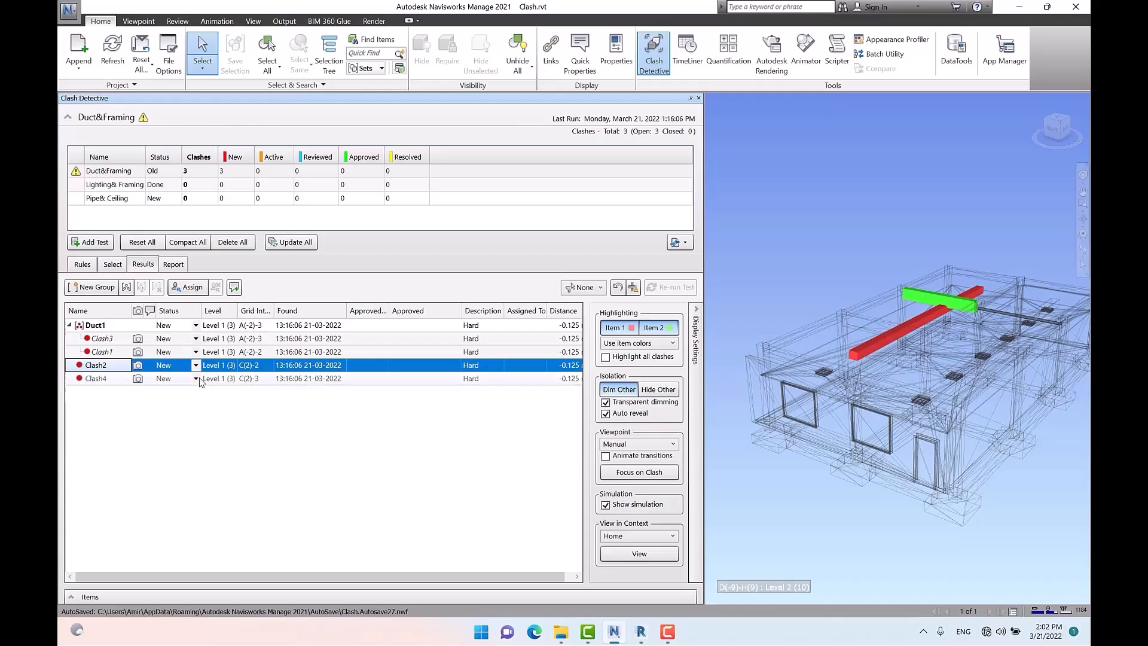
right_click(100, 369)
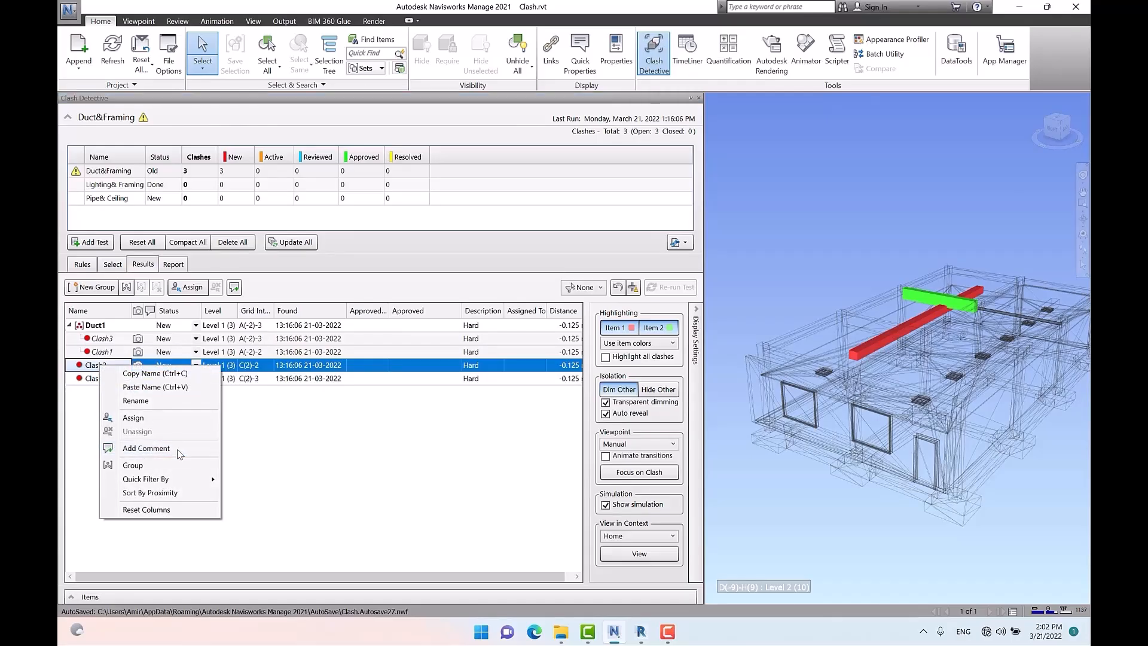
left_click(147, 449)
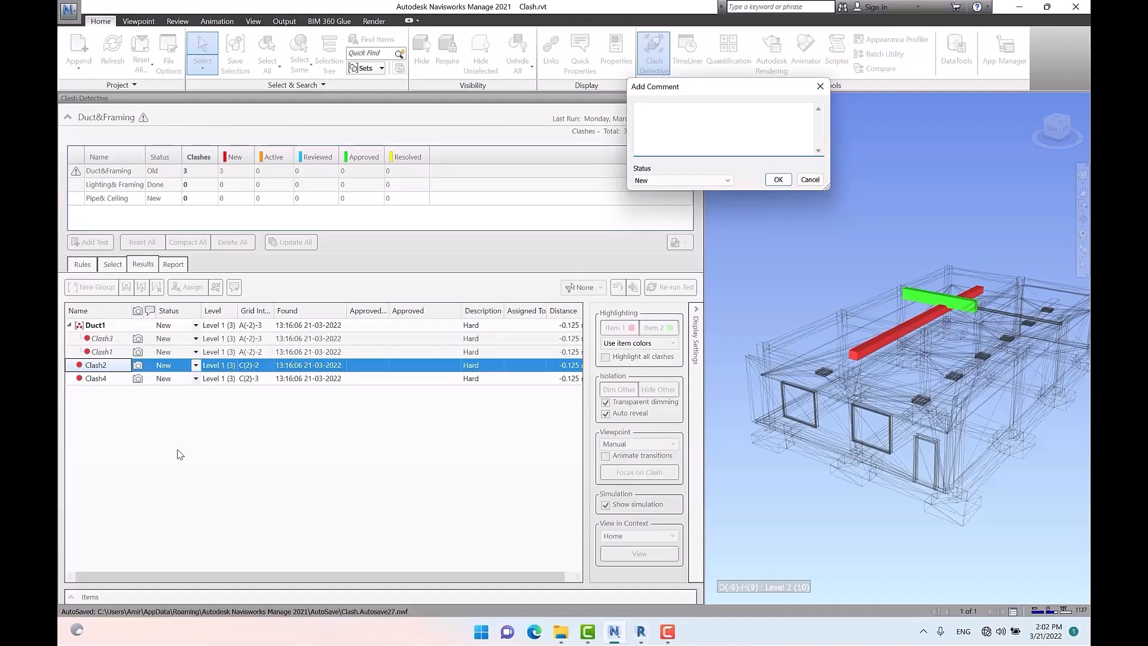
type("tir andaze ajibi darad")
left_click(778, 179)
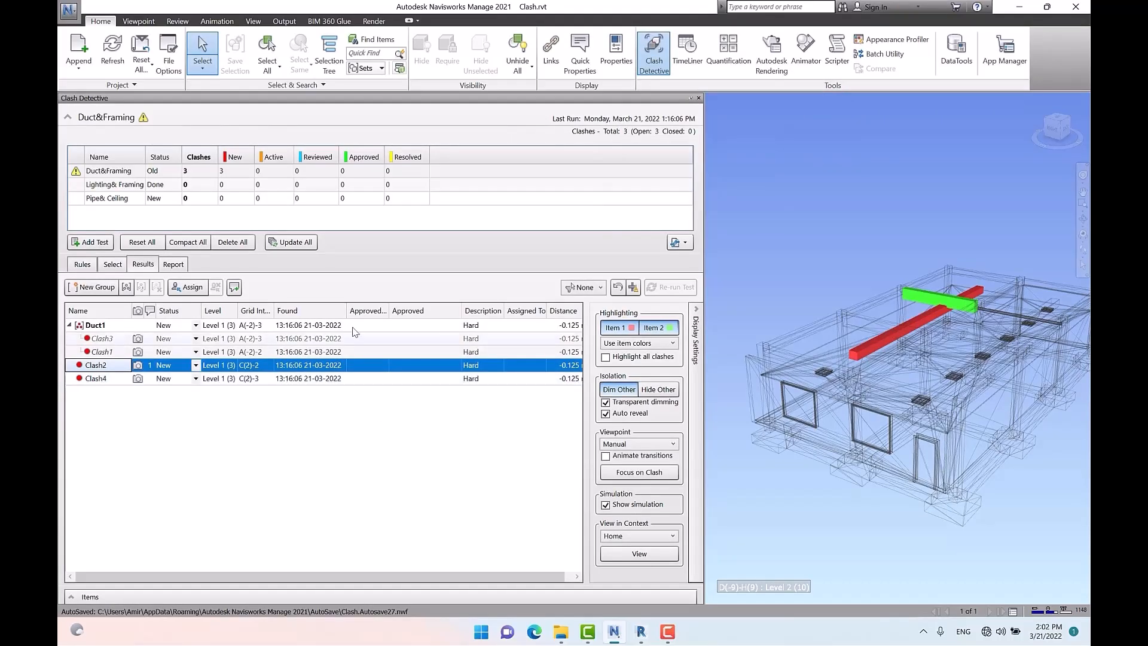
Step: Adjust the results column widths and add a second comment, "naghshe ha barresi shavad", to Clash2
left_click_drag(459, 311, 437, 310)
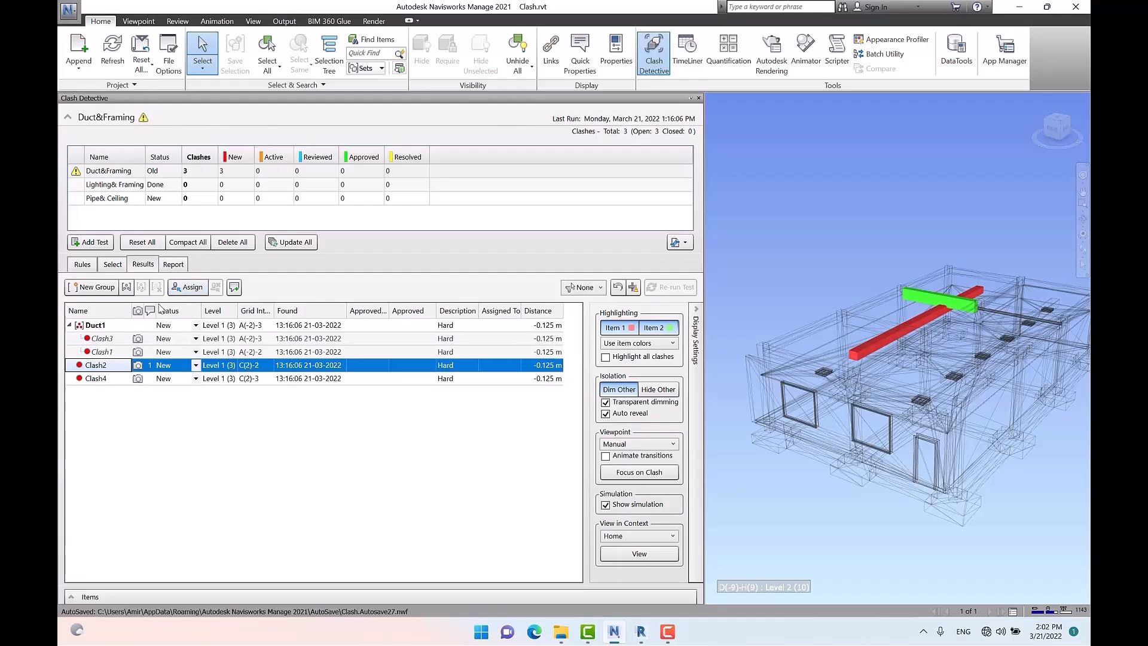
left_click_drag(156, 310, 195, 311)
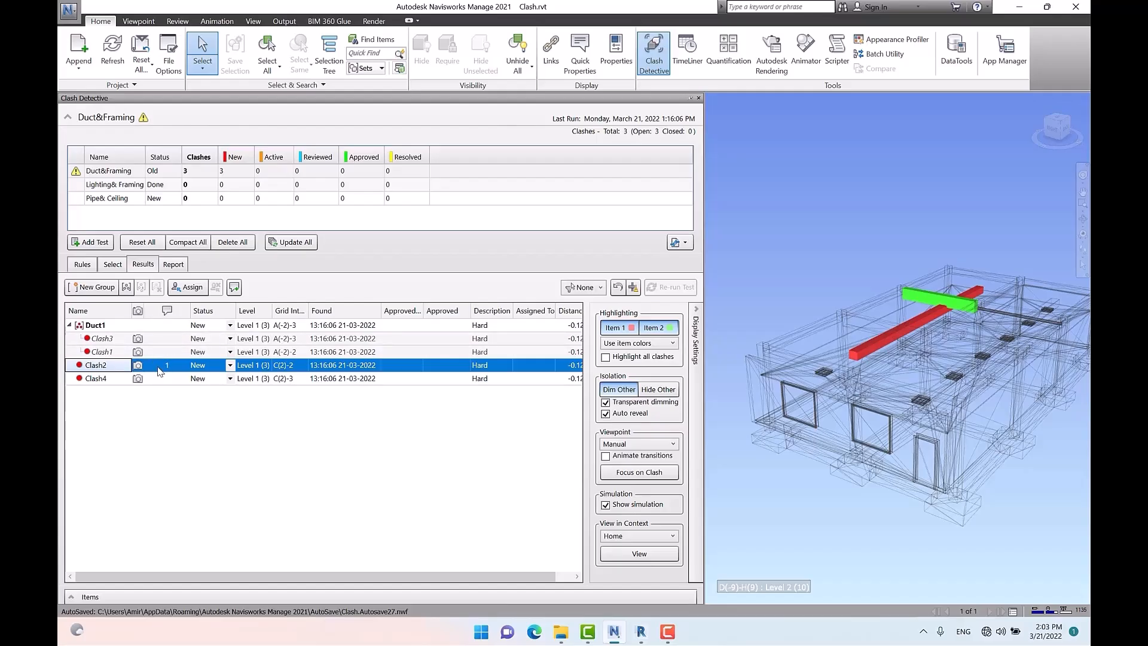
right_click(96, 367)
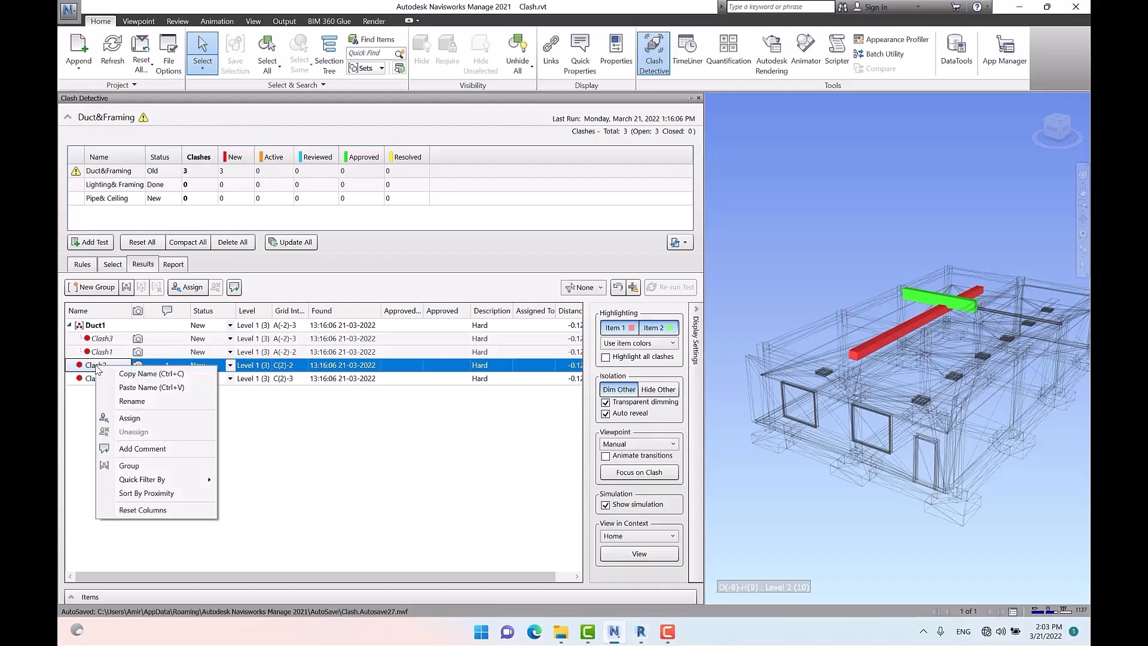
left_click(150, 449)
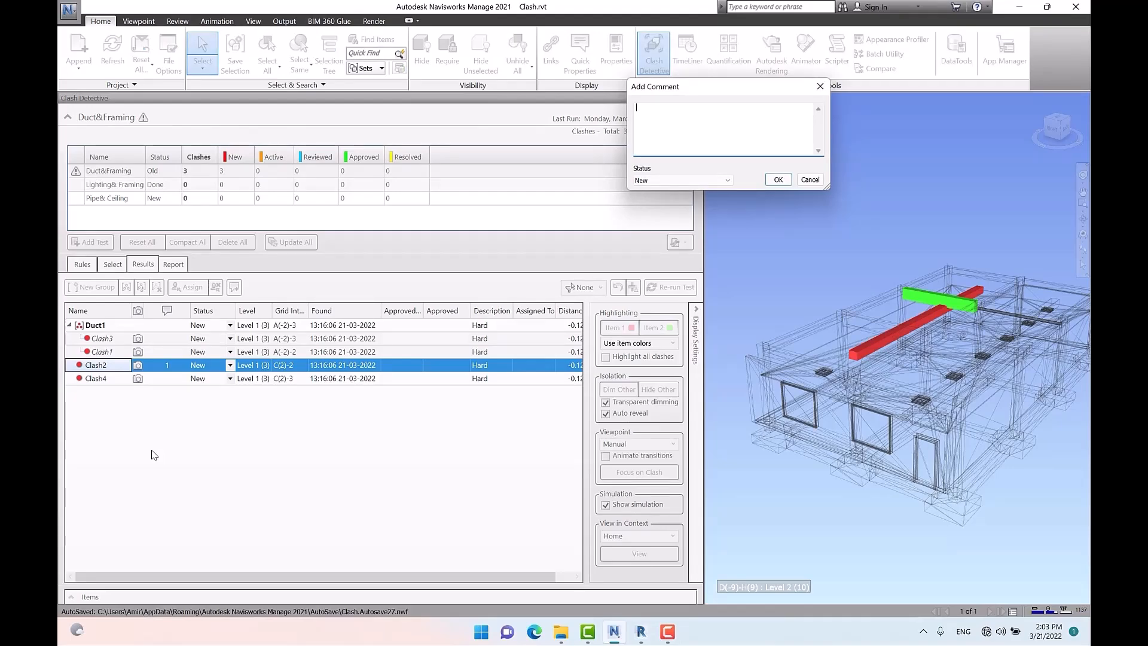
type("naghshe ha barresi ")
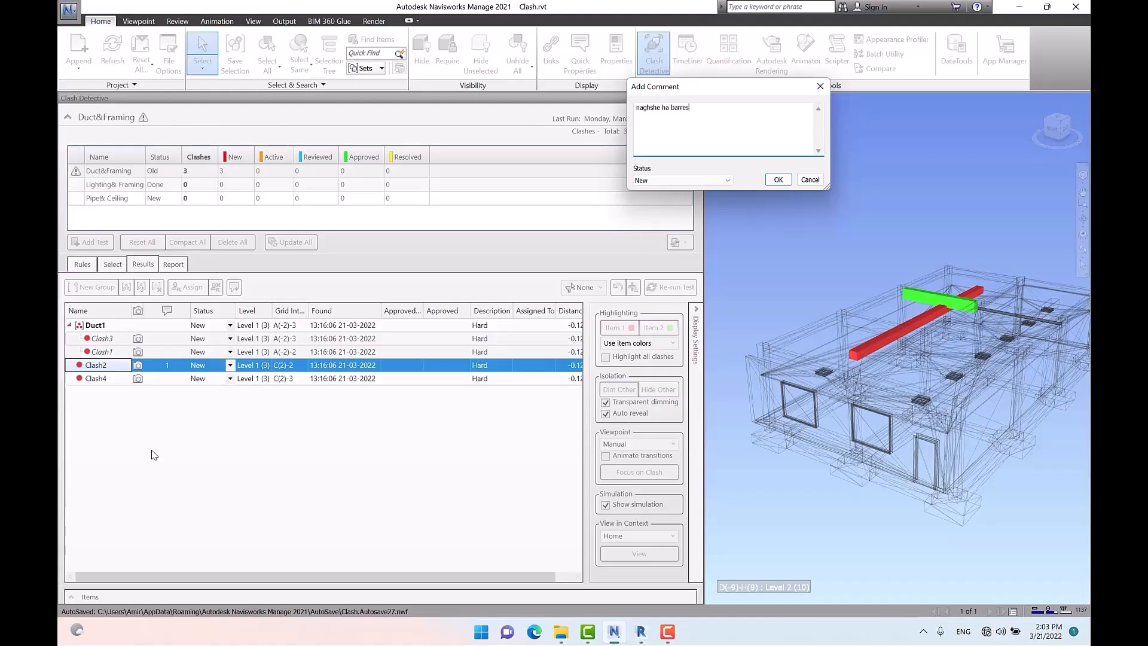
type("shavad")
left_click(778, 180)
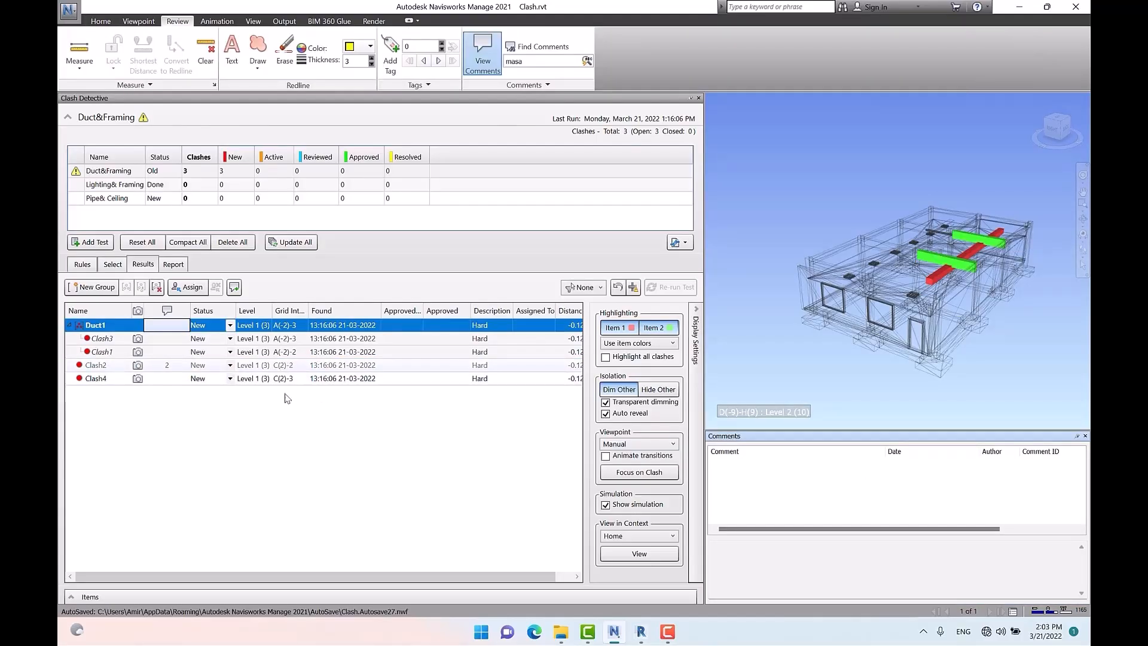
Step: View the comments on Clash2, then find comments across all sources and close the comment windows
left_click(105, 367)
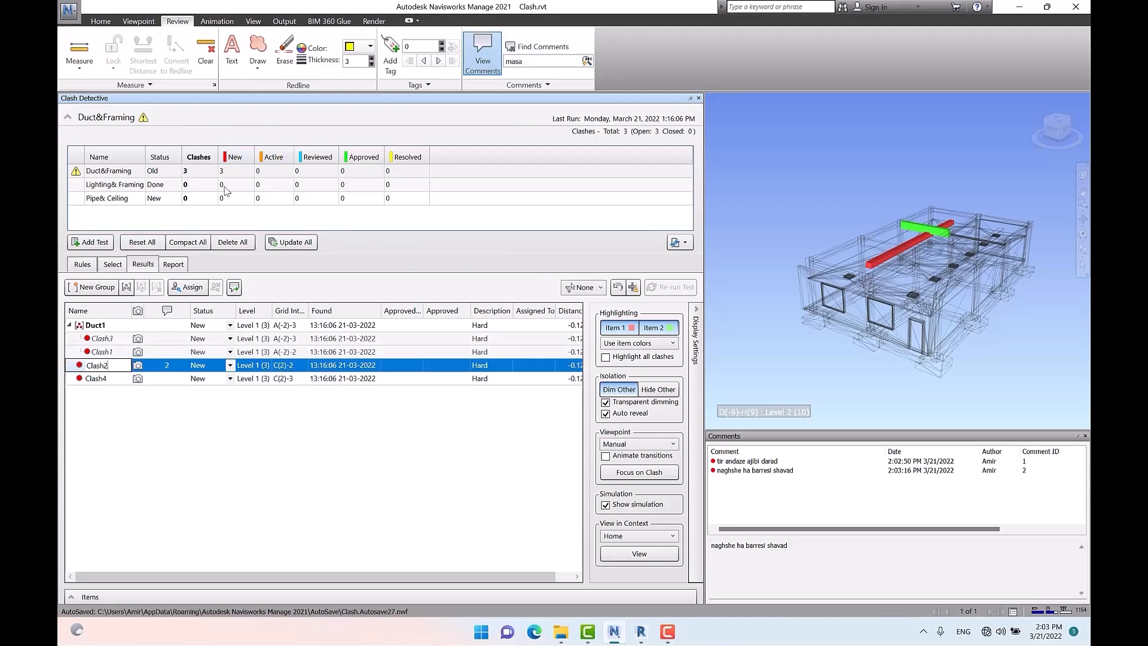
left_click(1085, 436)
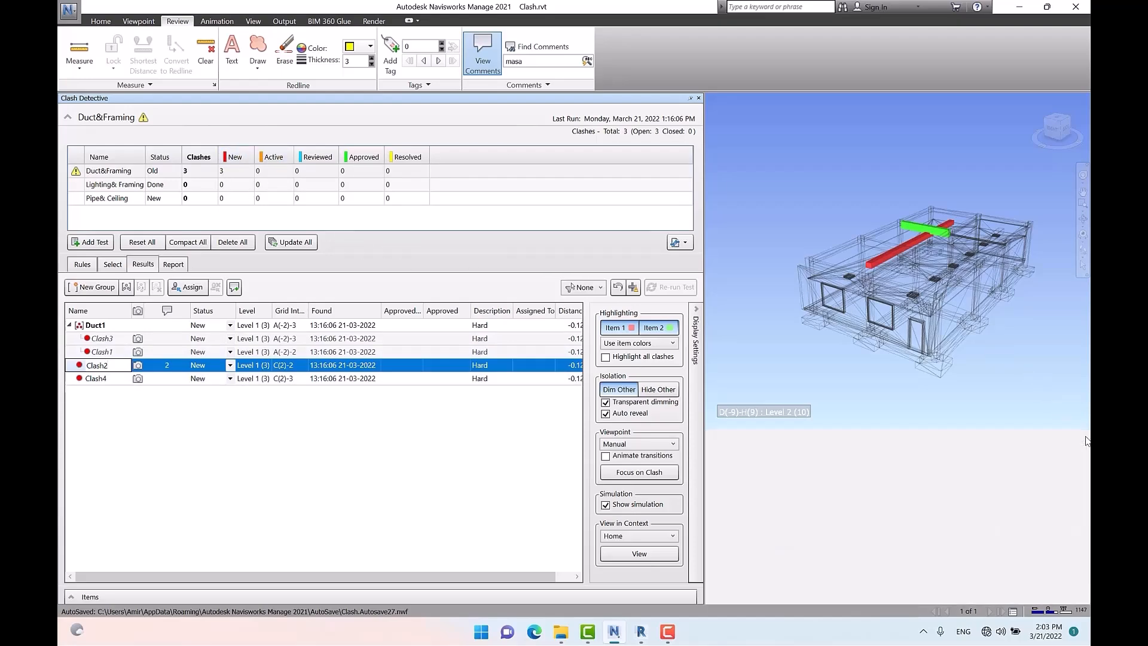
left_click(530, 52)
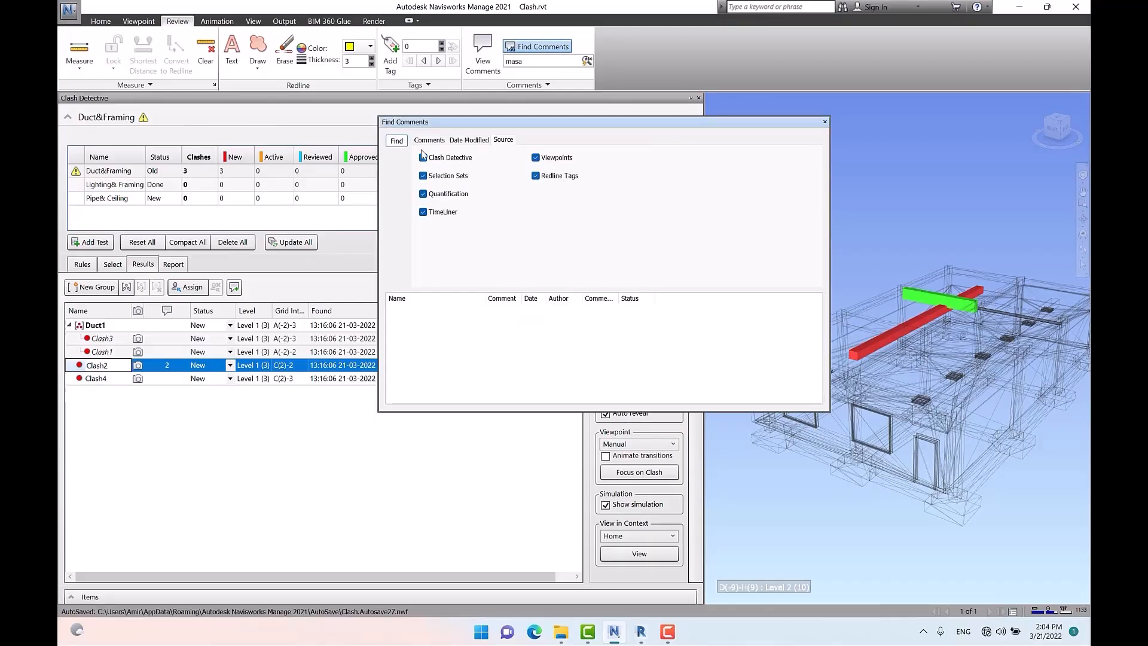
left_click(397, 142)
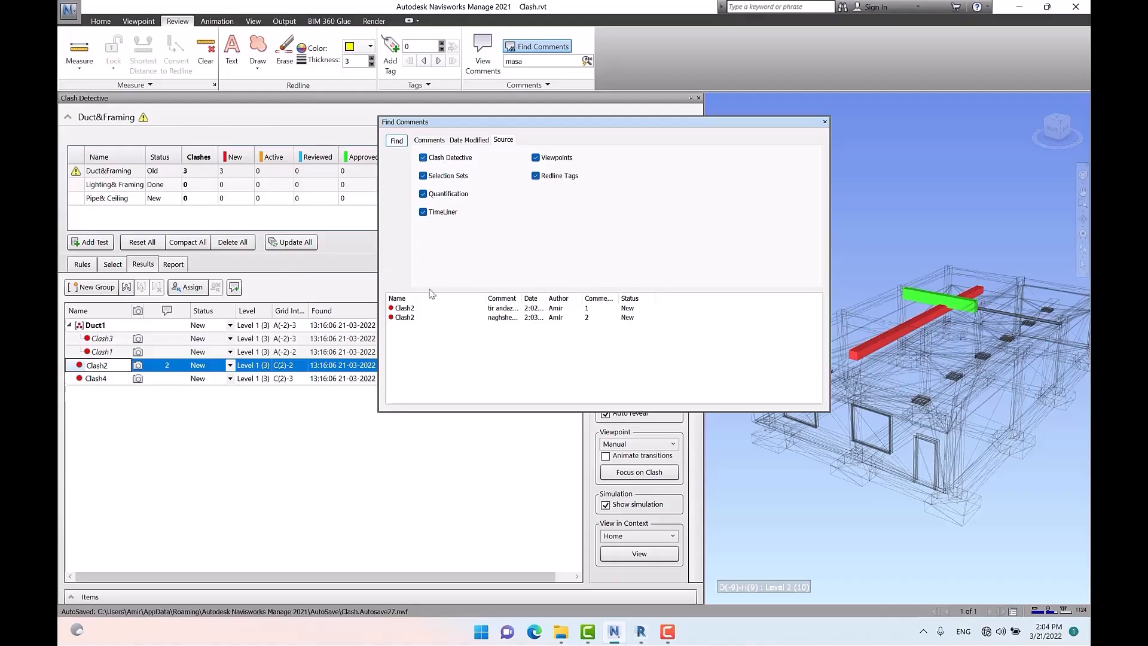
left_click(824, 122)
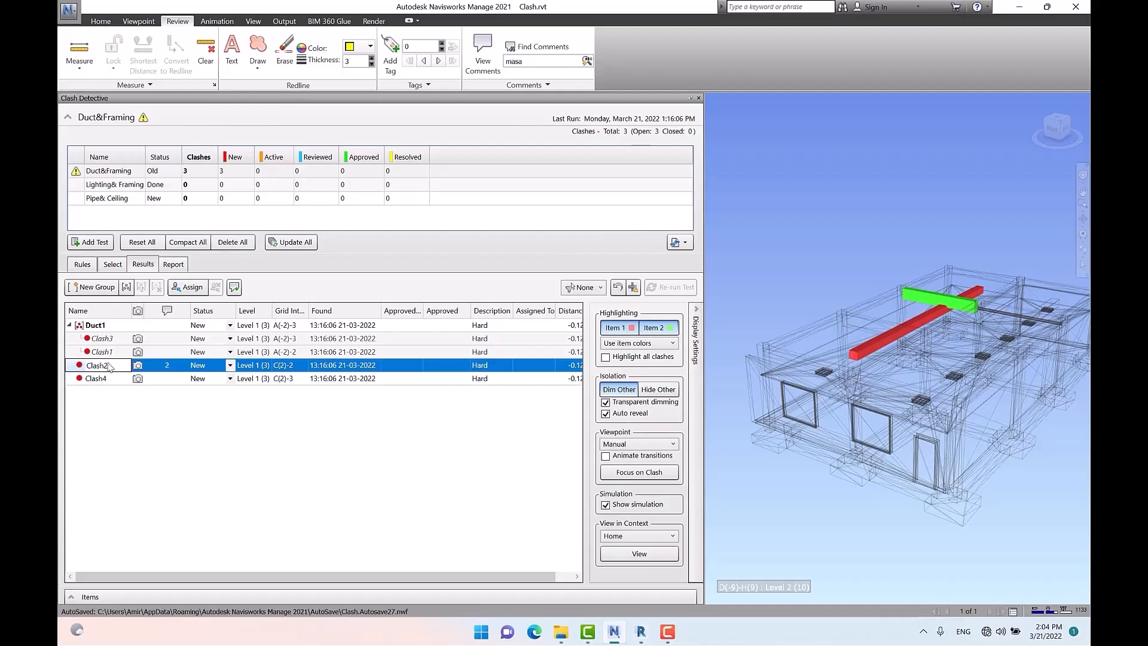
Step: Set the status of Clash2 and of the Duct1 group to Resolved
left_click(231, 365)
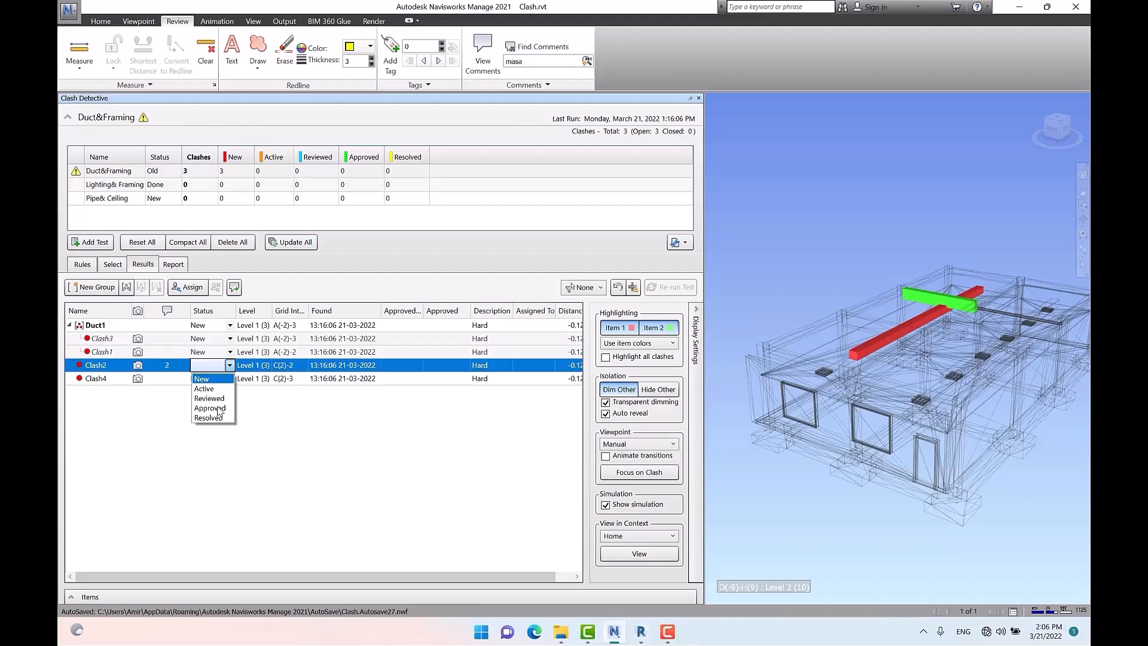
left_click(230, 365)
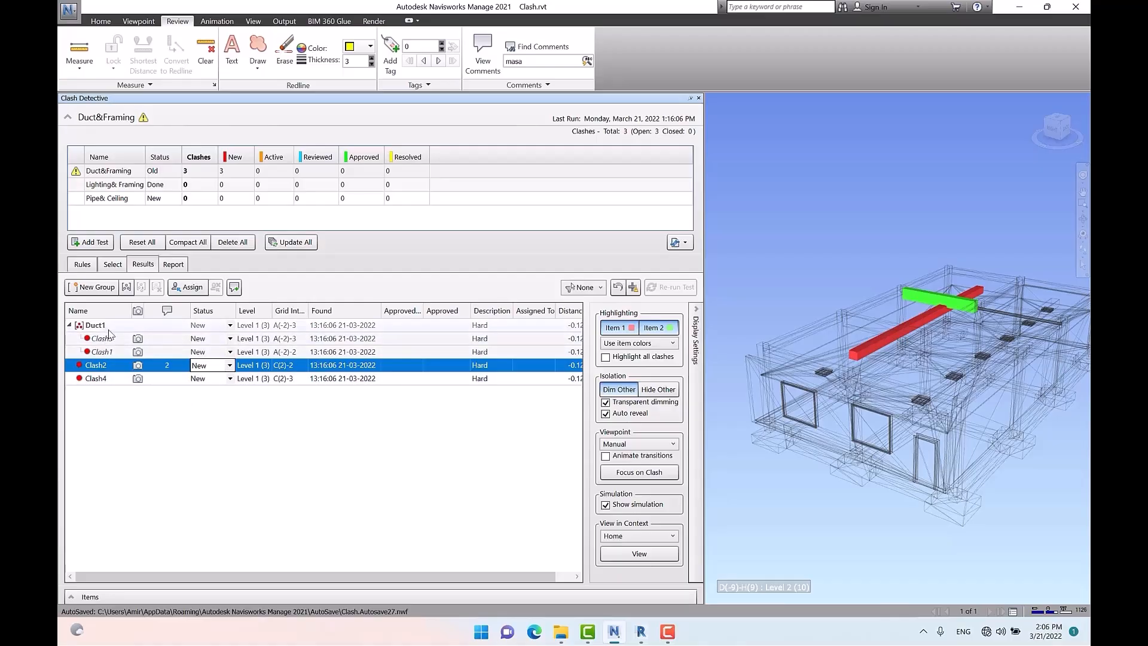
left_click(230, 366)
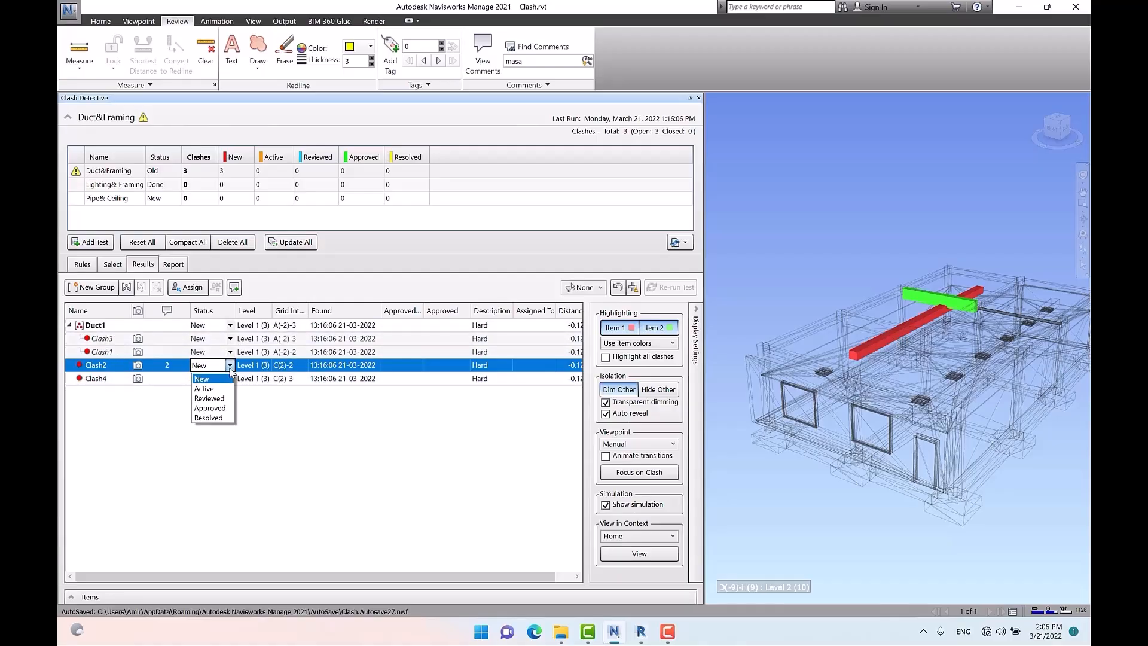
left_click(209, 417)
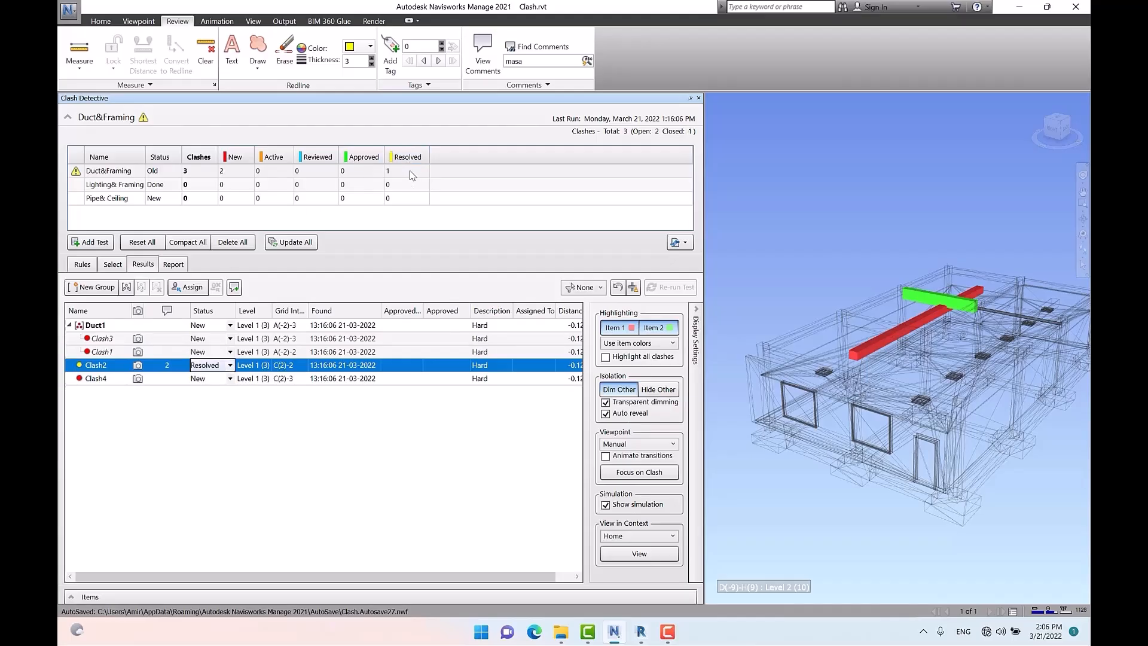
left_click(230, 326)
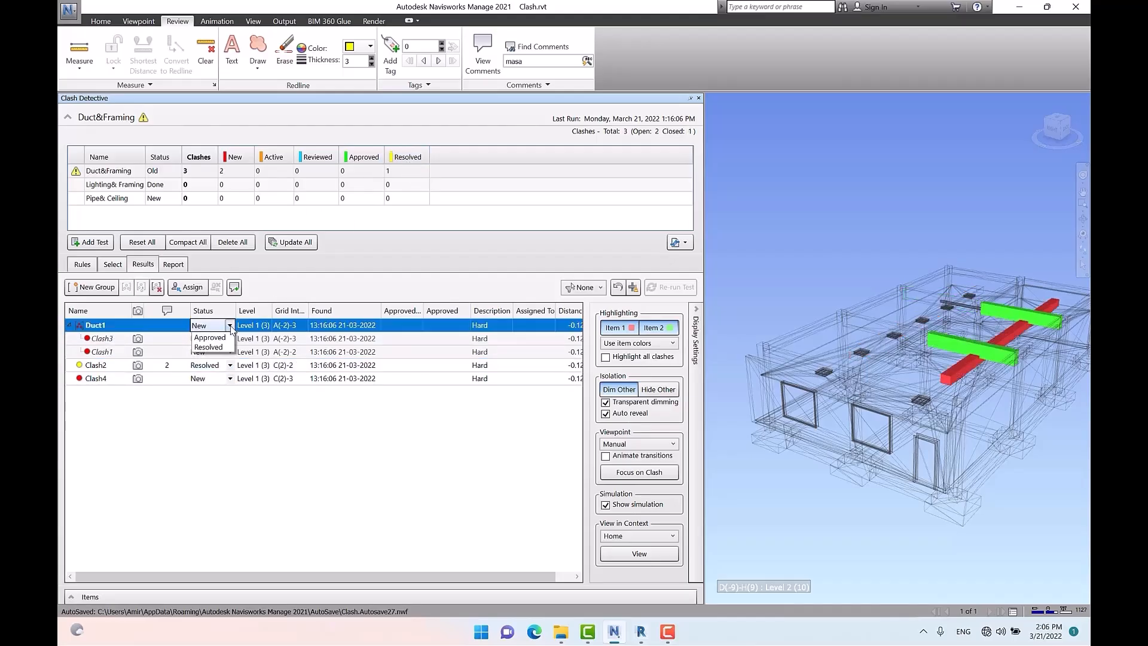
left_click(209, 347)
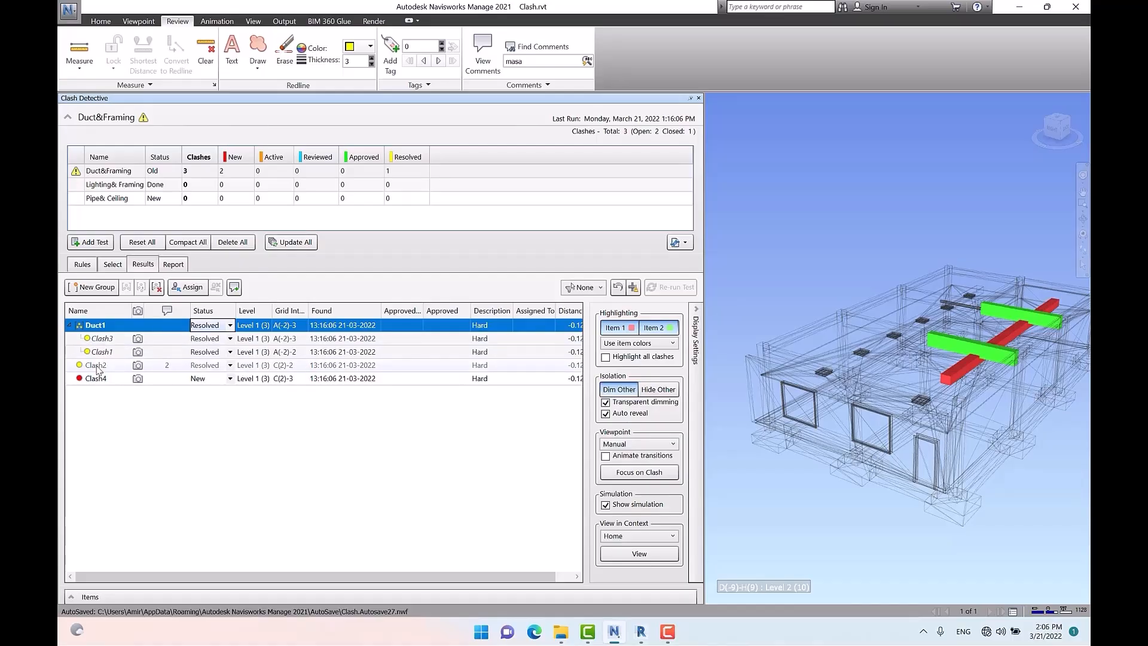
Step: Set the status of Clash2 and of the whole Duct1 group back to New
left_click(231, 326)
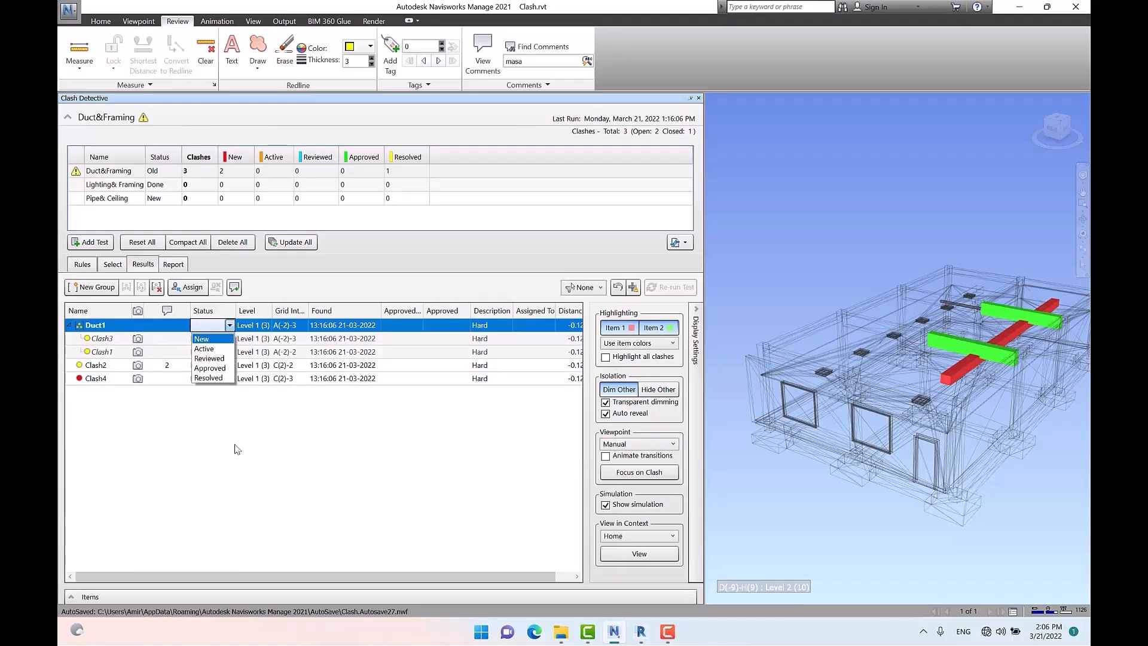
left_click(216, 340)
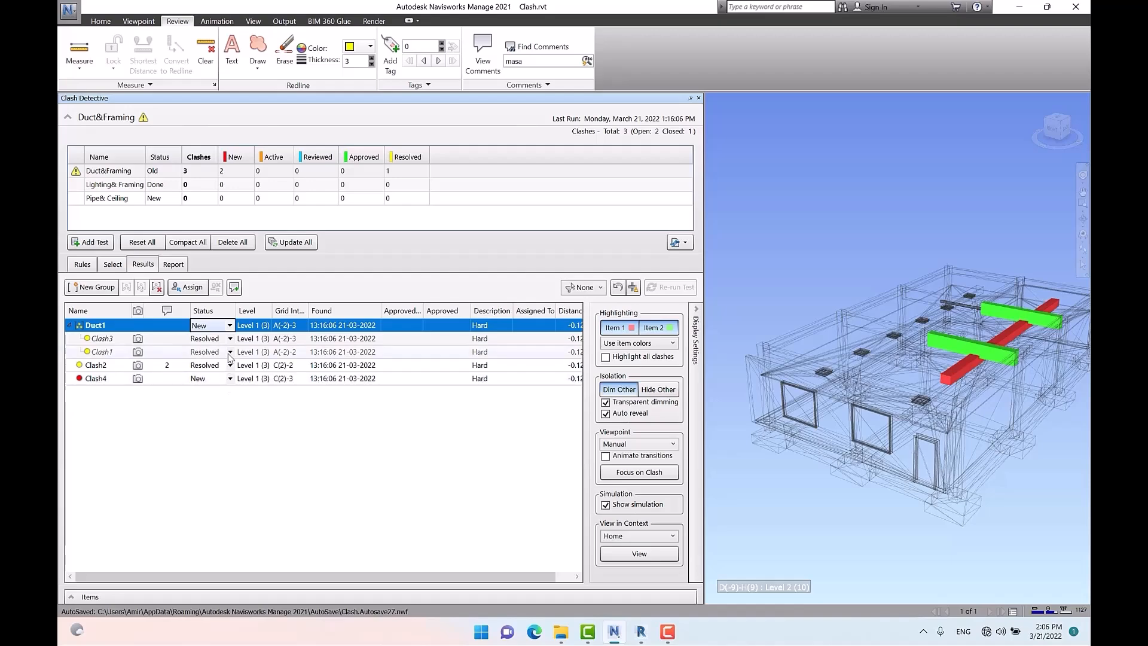
left_click(230, 364)
left_click(222, 379)
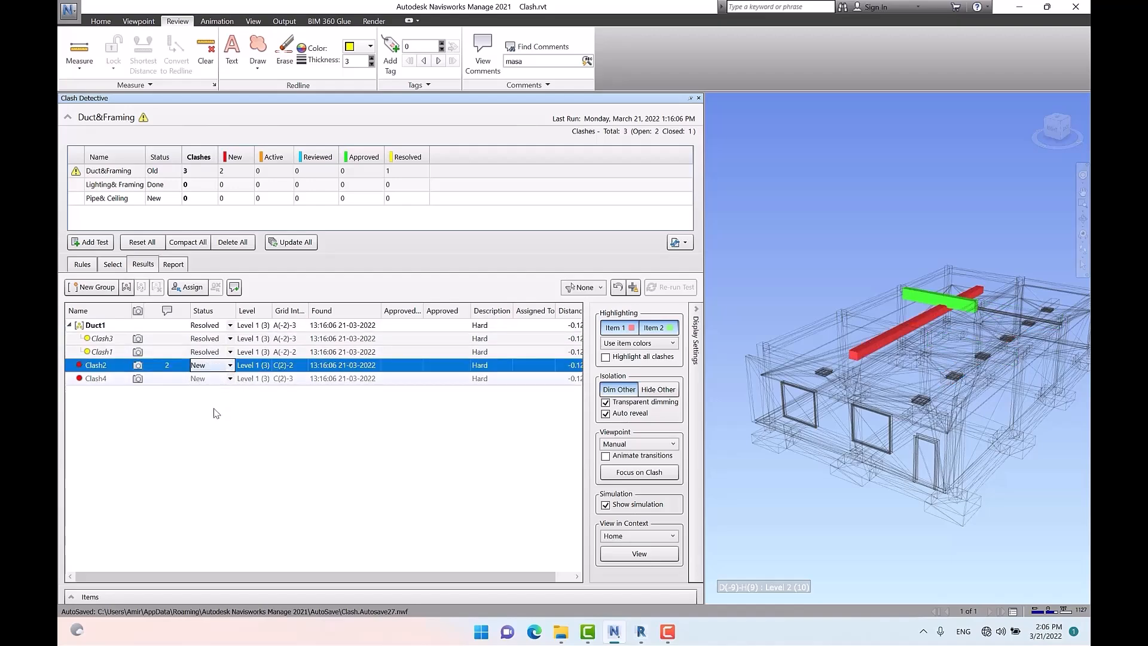
left_click(229, 325)
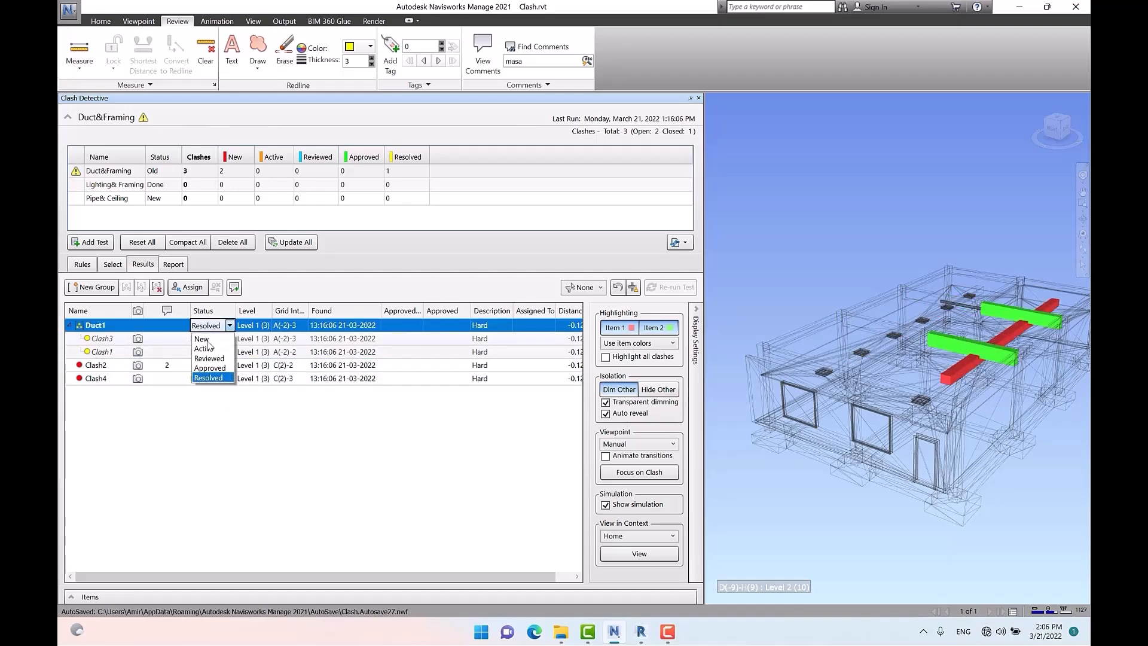
left_click(205, 339)
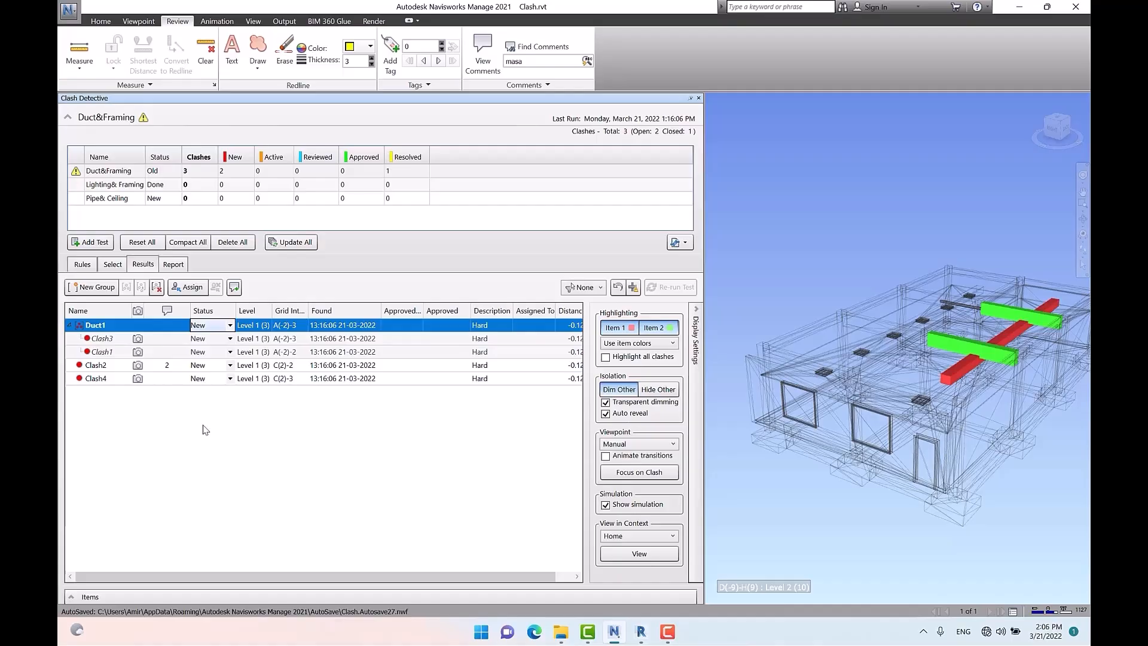
Step: Set the status of Clash2 to Reviewed and the status of Clash4 to Resolved
left_click(114, 366)
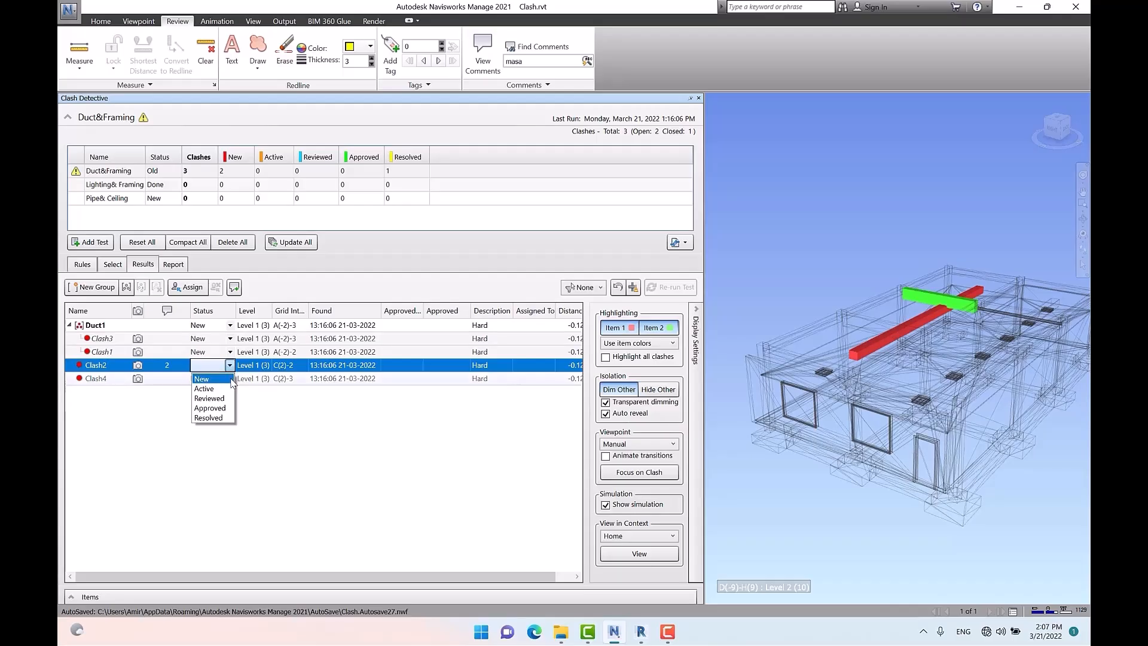
left_click(219, 398)
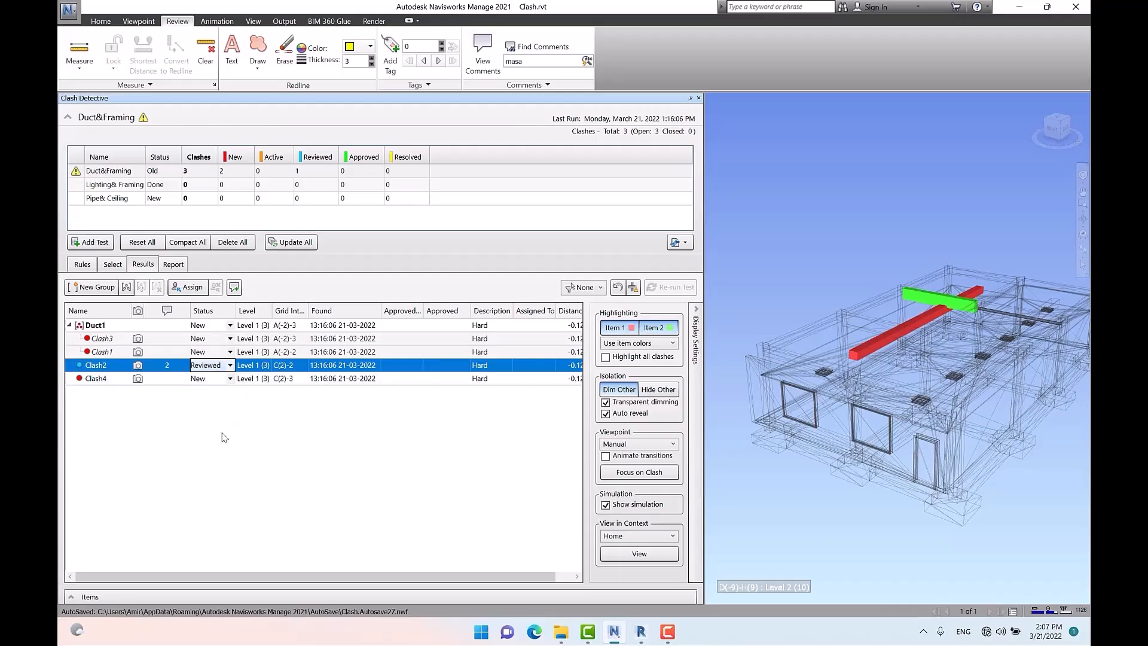
left_click(100, 378)
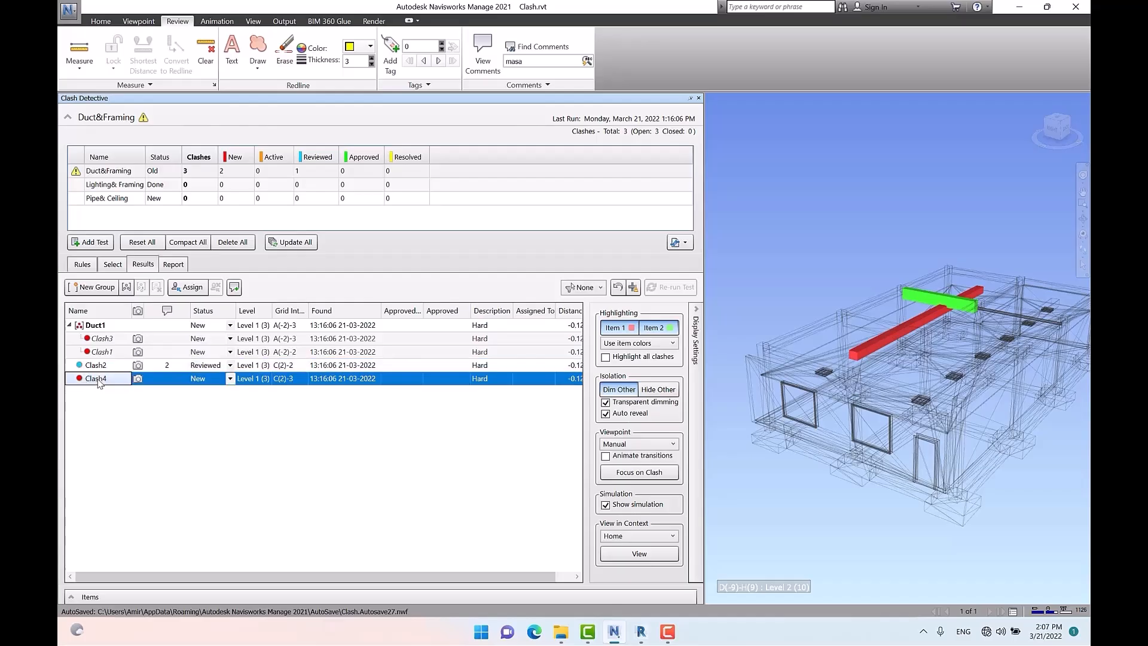
left_click(230, 379)
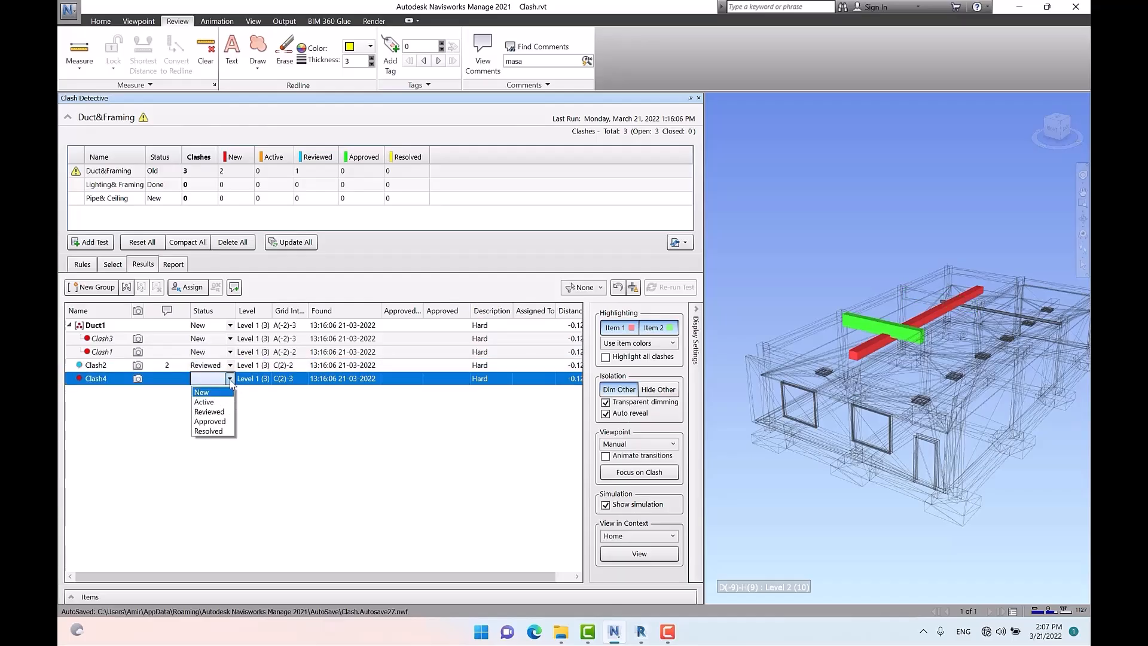
left_click(209, 432)
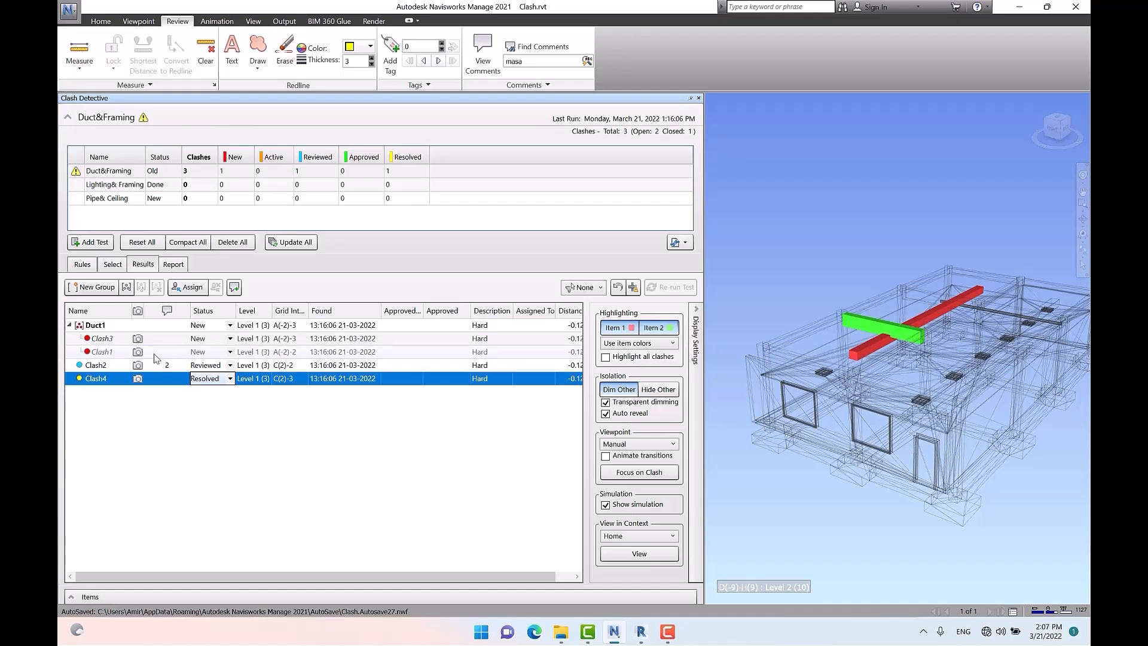
Step: Adjust the widths of the Level, Grid Intersection and Approved By columns in the clash results
mouse_move(273, 310)
left_mouse_down()
mouse_move(310, 315)
mouse_move(288, 315)
left_mouse_up()
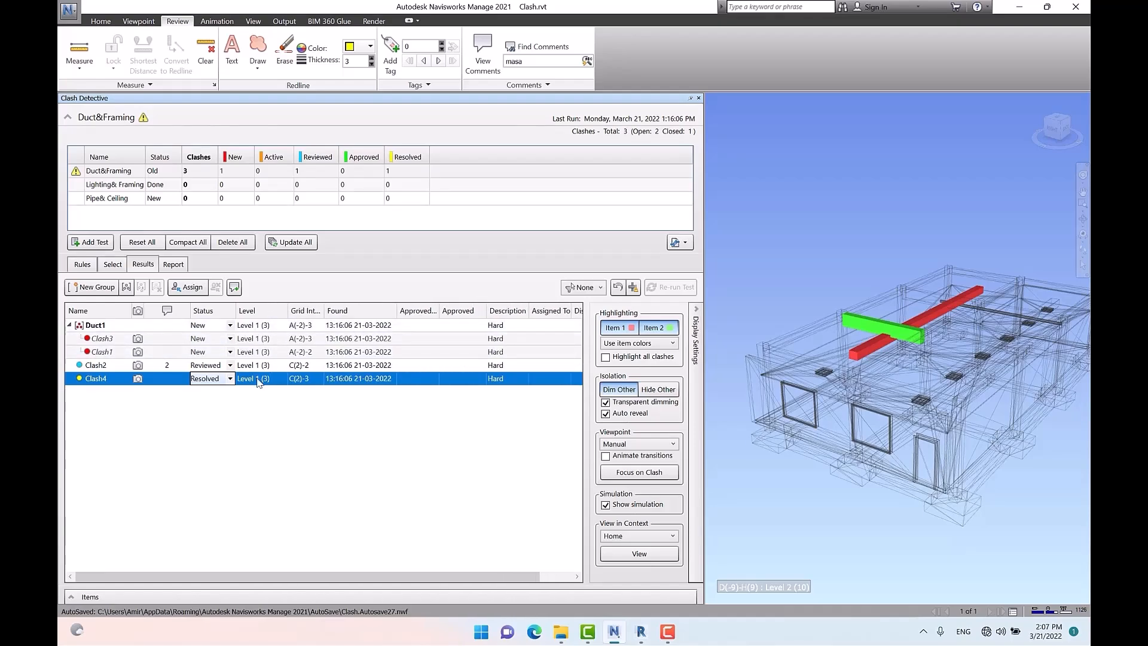
double_click(324, 311)
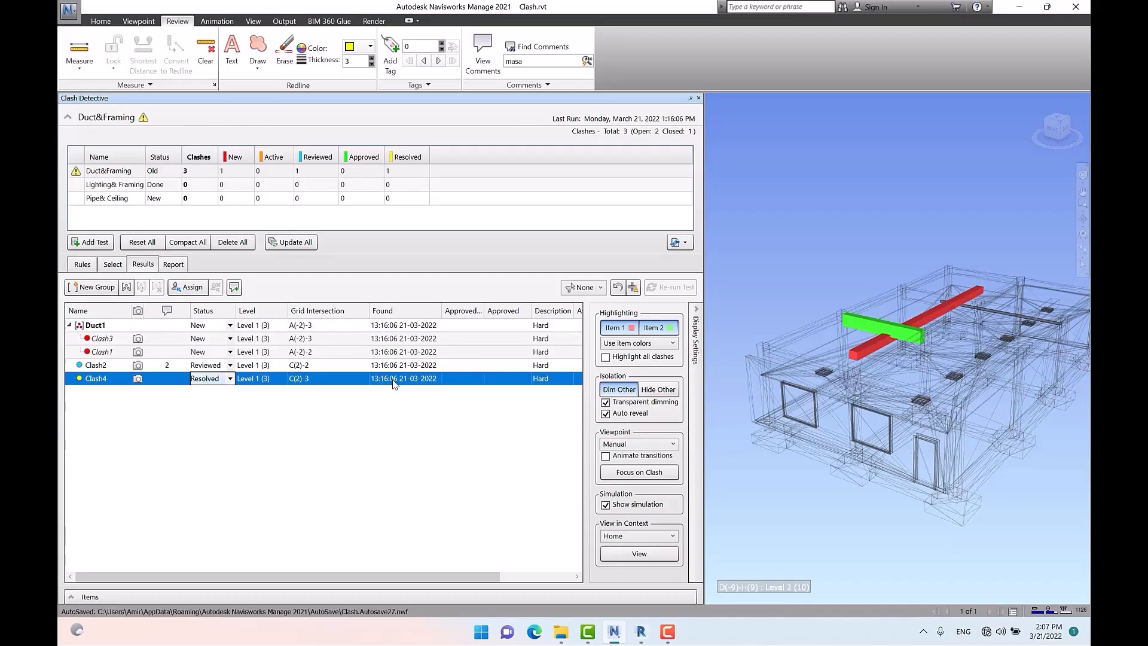
left_click_drag(369, 310, 336, 315)
mouse_move(445, 311)
left_mouse_down()
mouse_move(466, 312)
mouse_move(456, 313)
left_mouse_up()
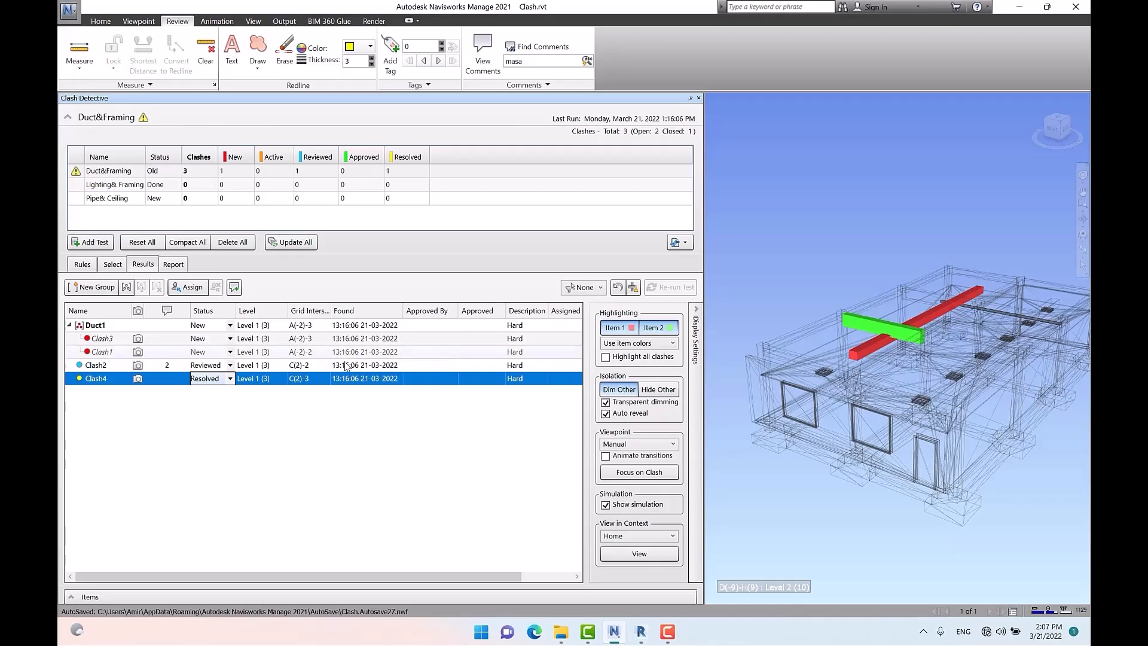
Step: Set the status of Clash4 to Approved, and widen the Approved column and the Clash Detective window
left_click(230, 378)
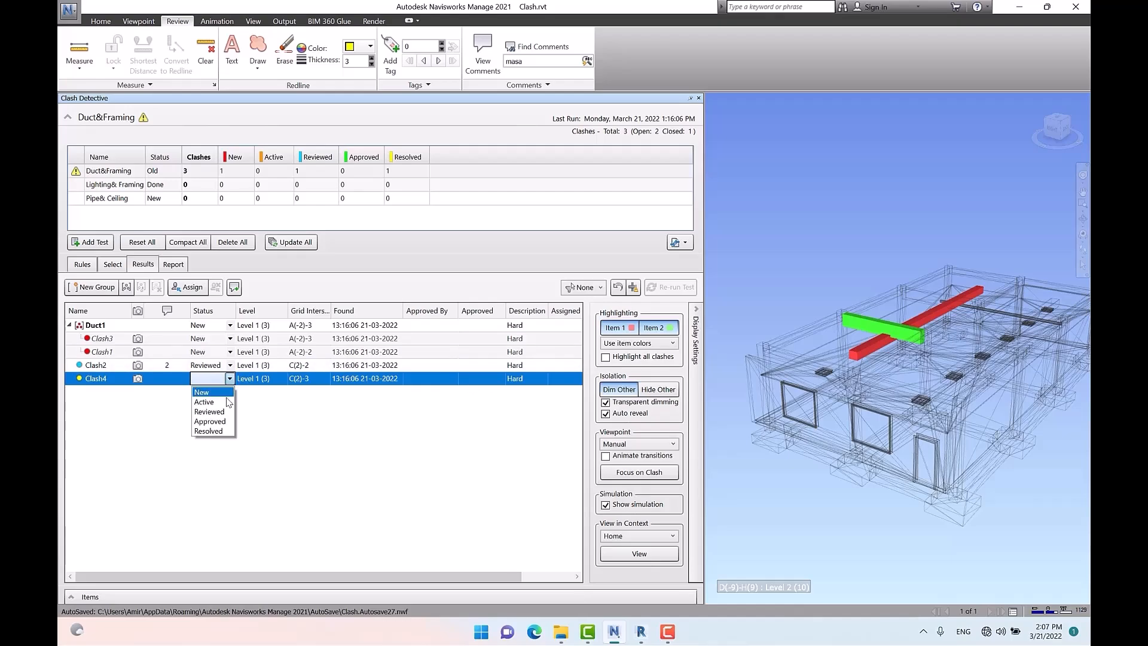
left_click(209, 422)
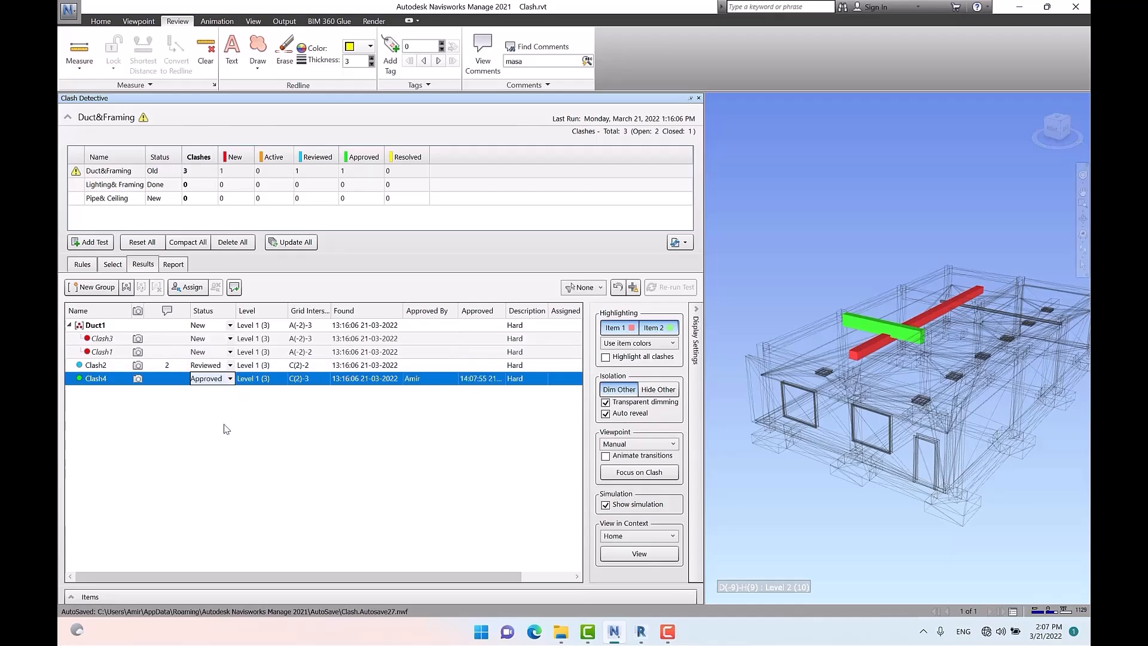
left_click(424, 380)
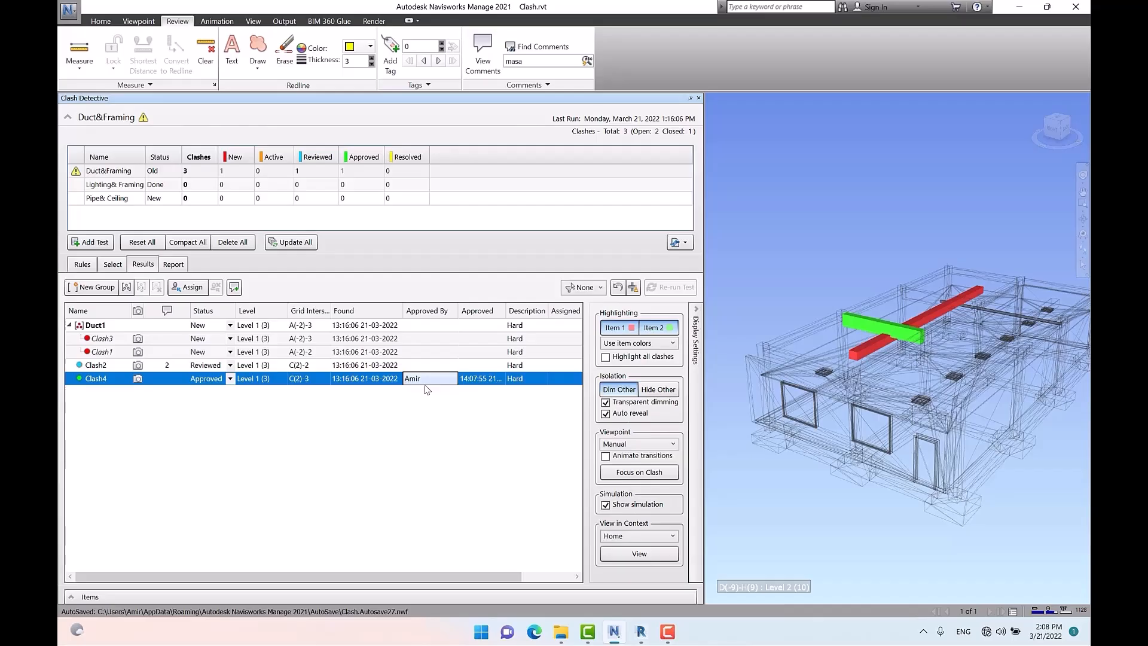
mouse_move(506, 310)
left_mouse_down()
mouse_move(541, 309)
mouse_move(509, 310)
left_mouse_up()
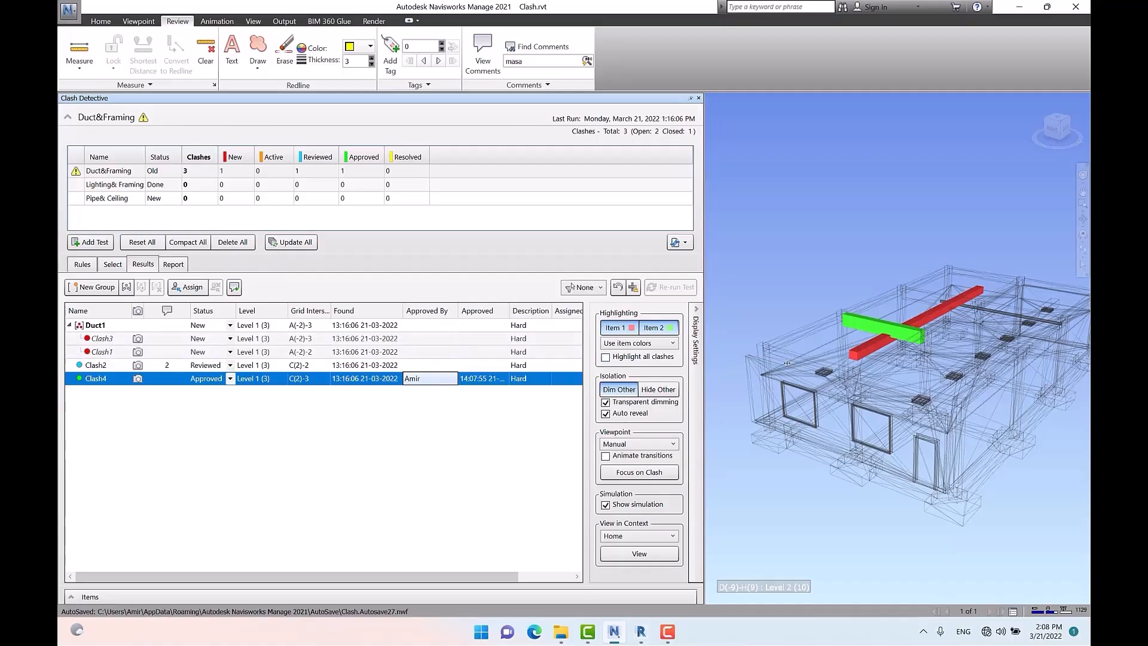
left_click_drag(704, 363, 802, 363)
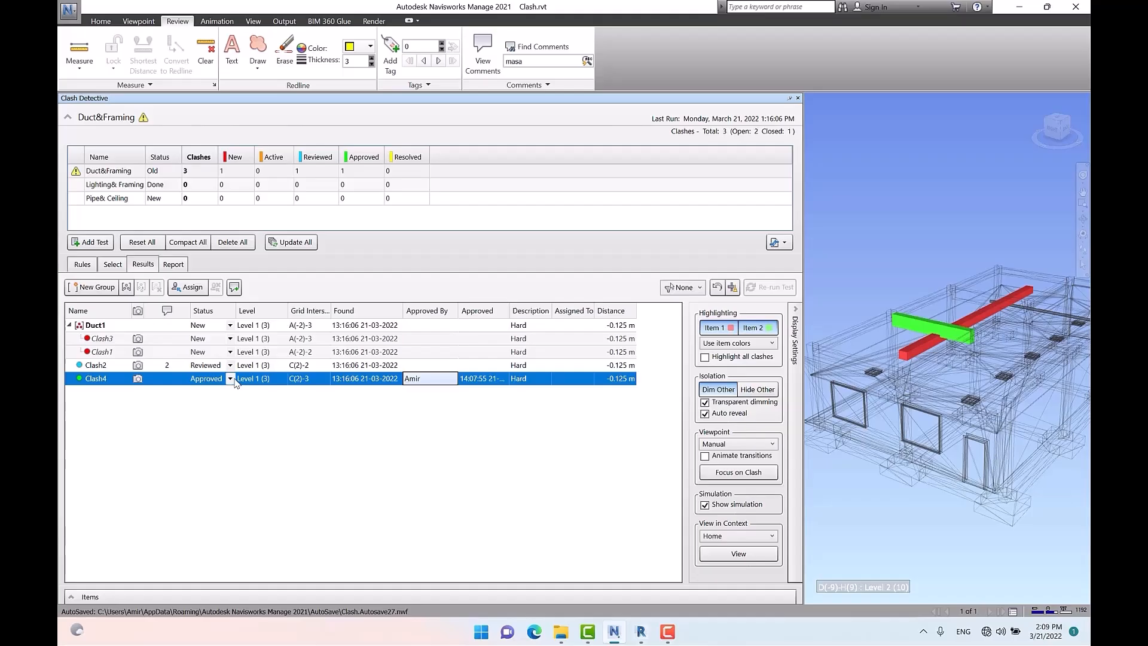
Step: Add the comment "ta 6 cm ok AST" to Clash4
right_click(106, 377)
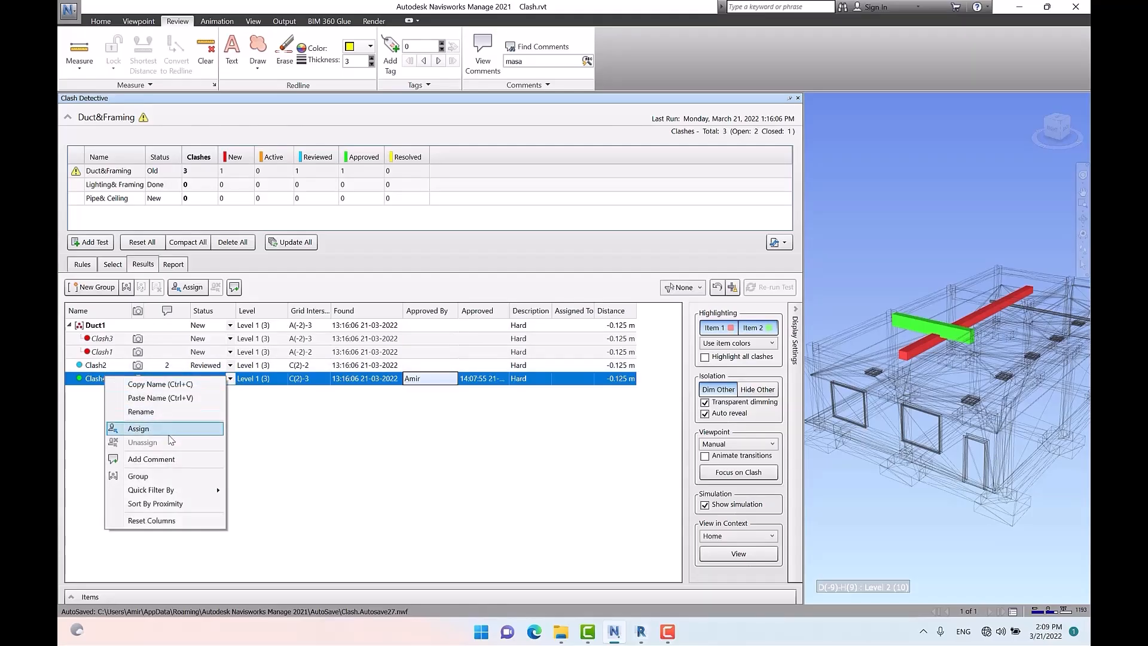
left_click(171, 459)
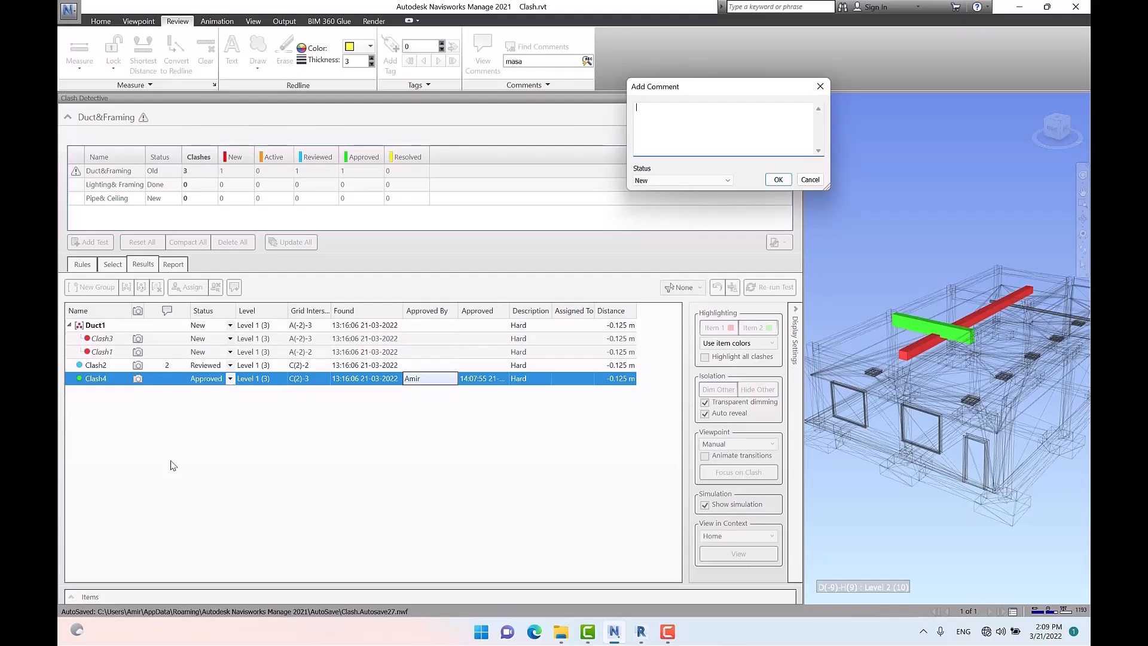
type("ta 6 cm ok AST")
left_click(781, 179)
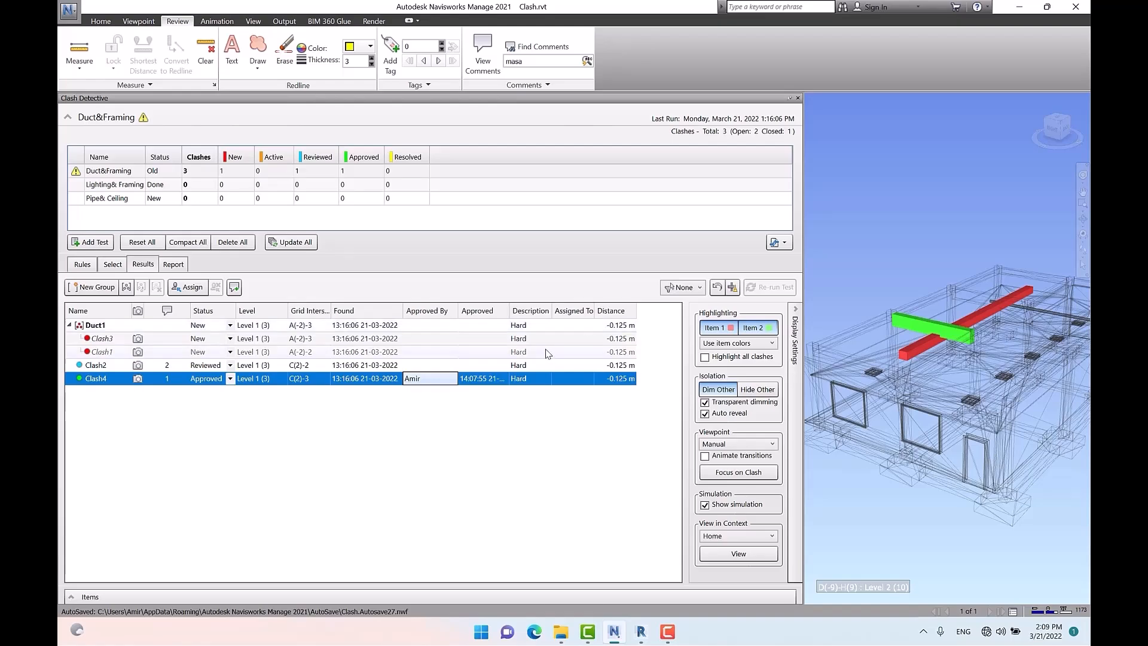
Step: Assign Clash1 in the Duct1 group to STR with the note "andaze tir kootah shavad"
left_click(177, 356)
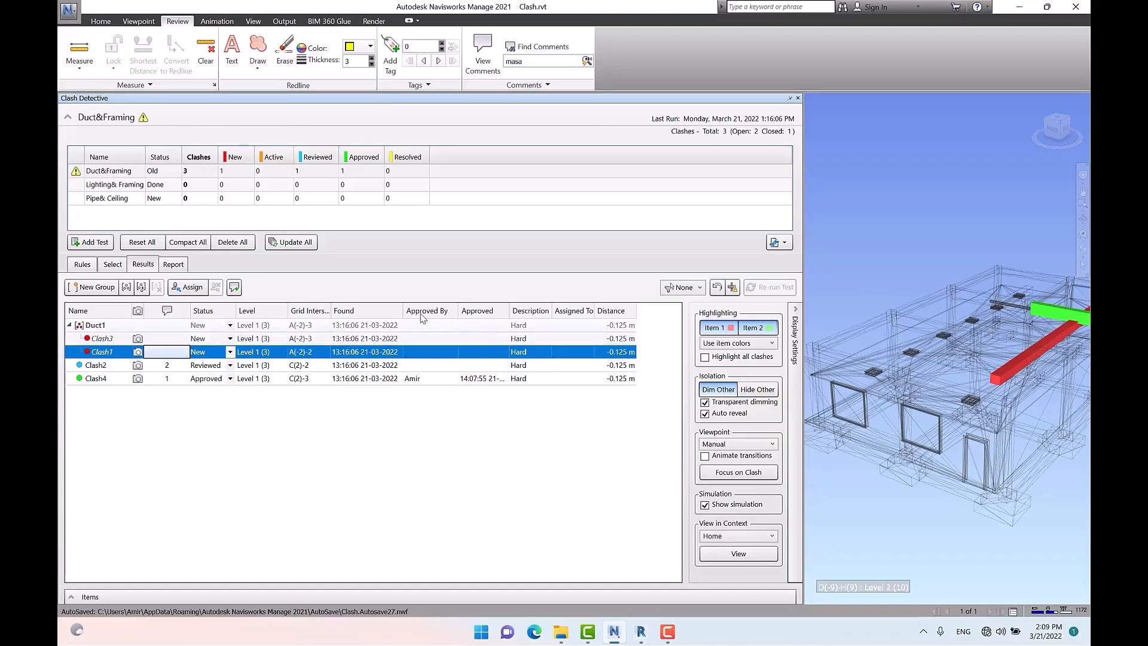
right_click(172, 357)
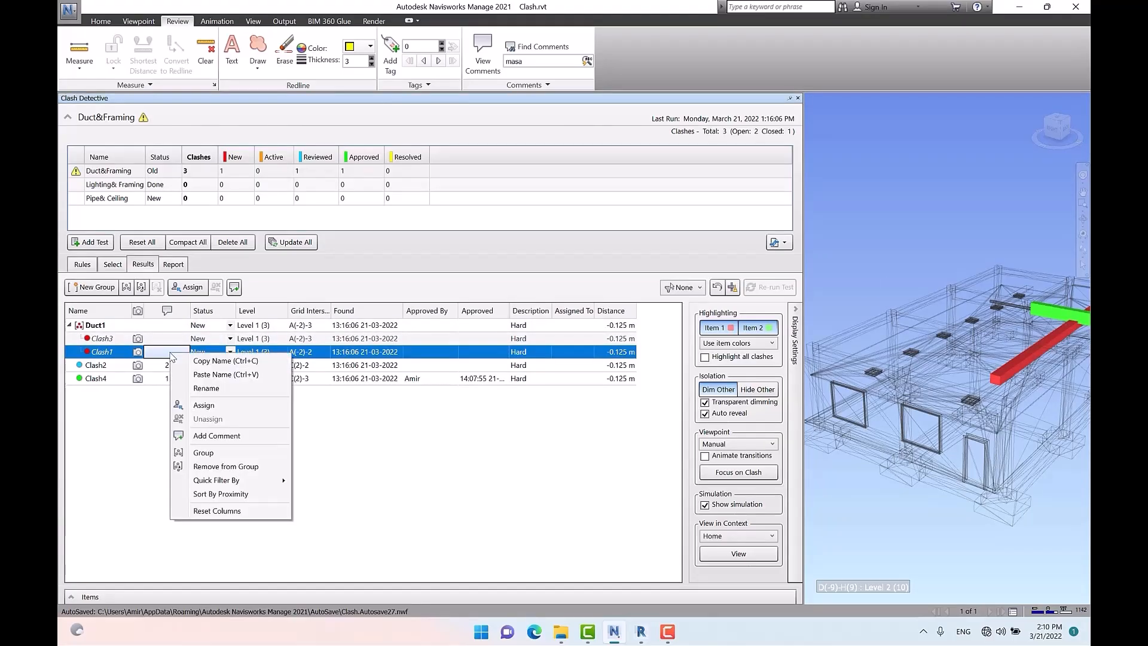
left_click(239, 411)
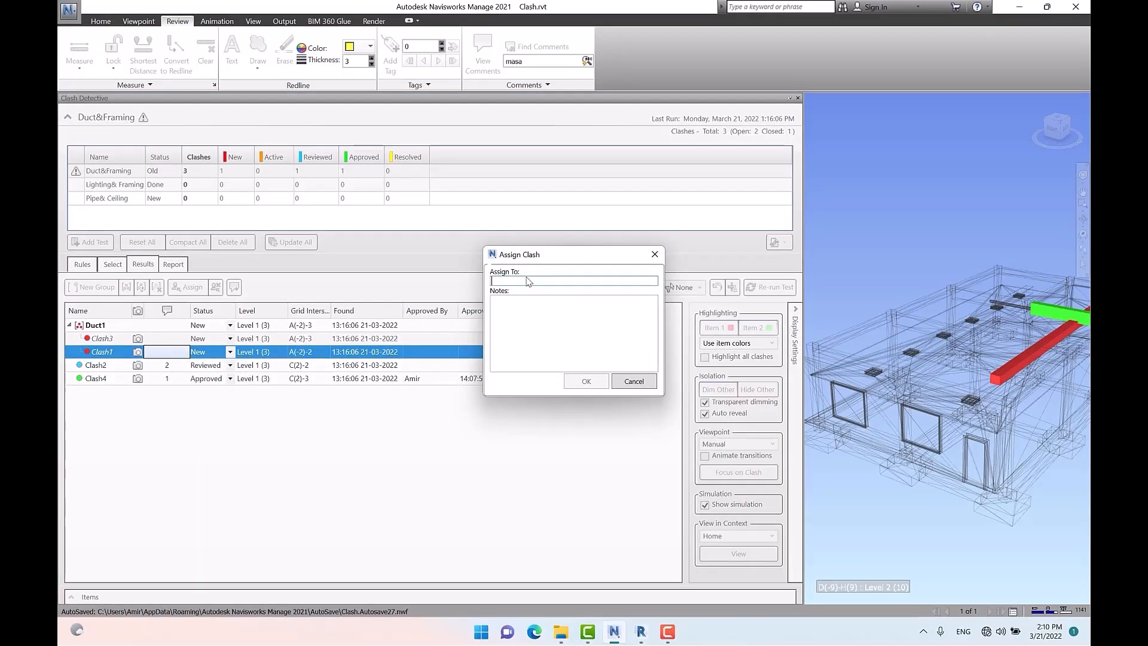
type("SDtr==")
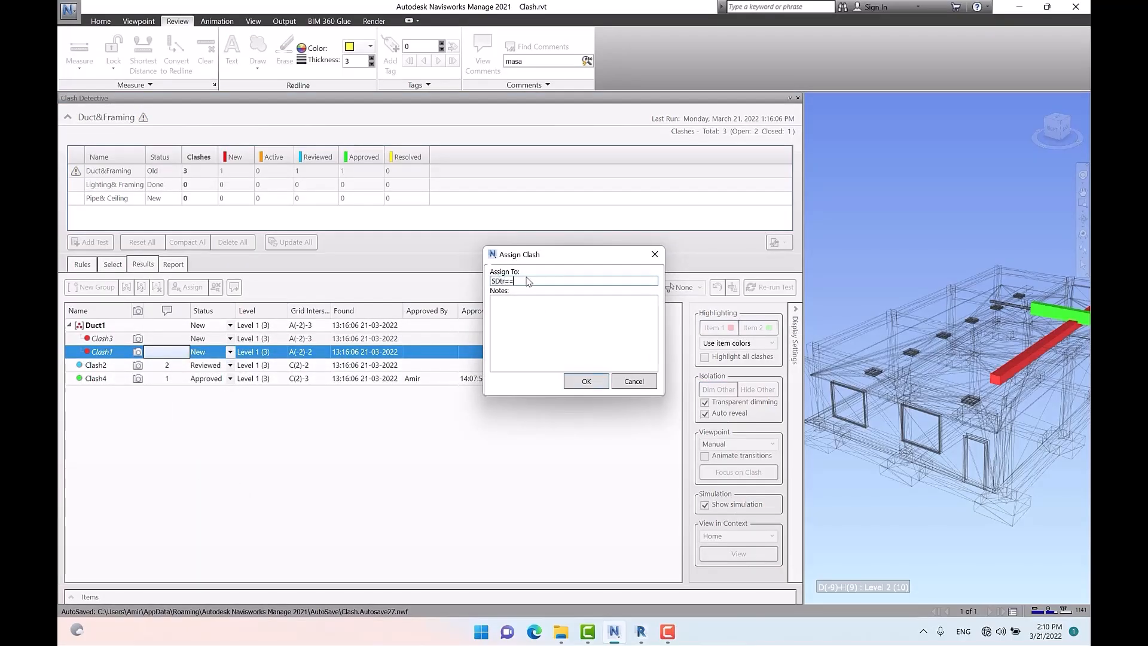
key("BackSpace")
key("BackSpace")
key("BackSpace")
key("BackSpace")
type("TR")
left_click(529, 314)
type("an")
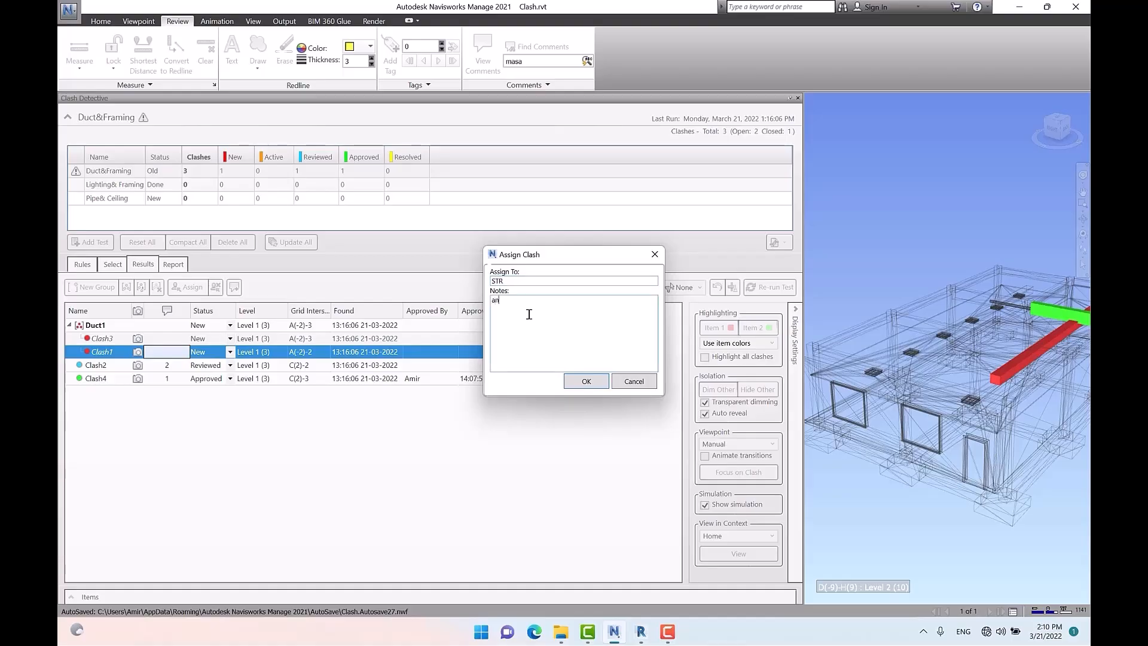
type("daze tir kootah shavad")
left_click(580, 384)
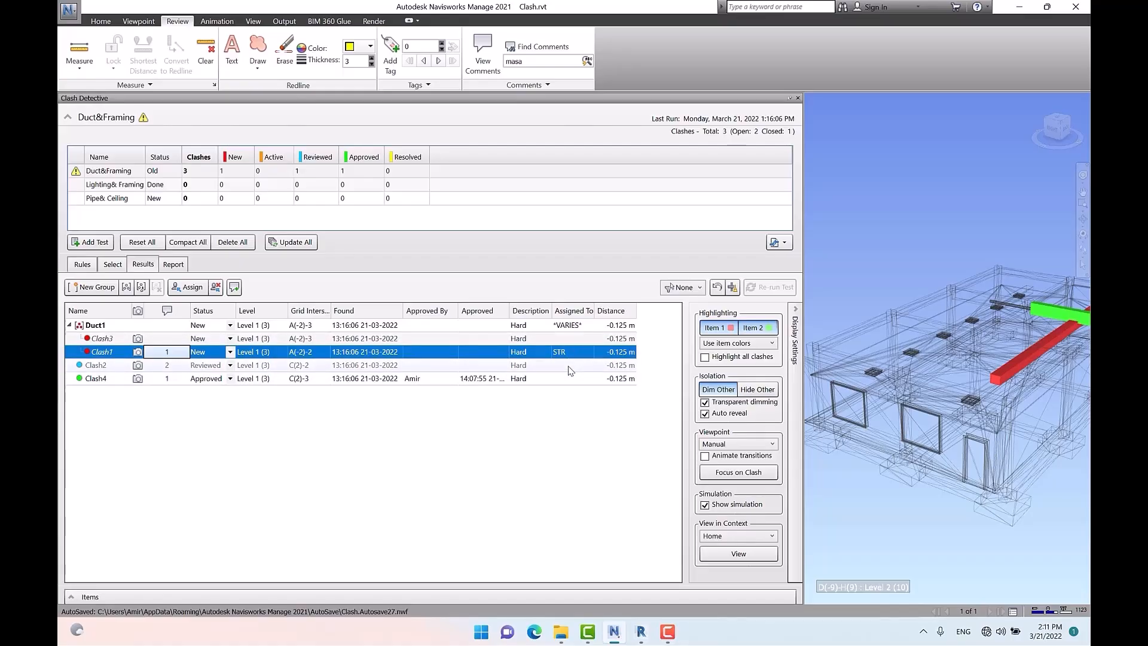
Step: Show the comments list and view the comments attached to Clash1, Clash2 and Clash3
left_click(483, 55)
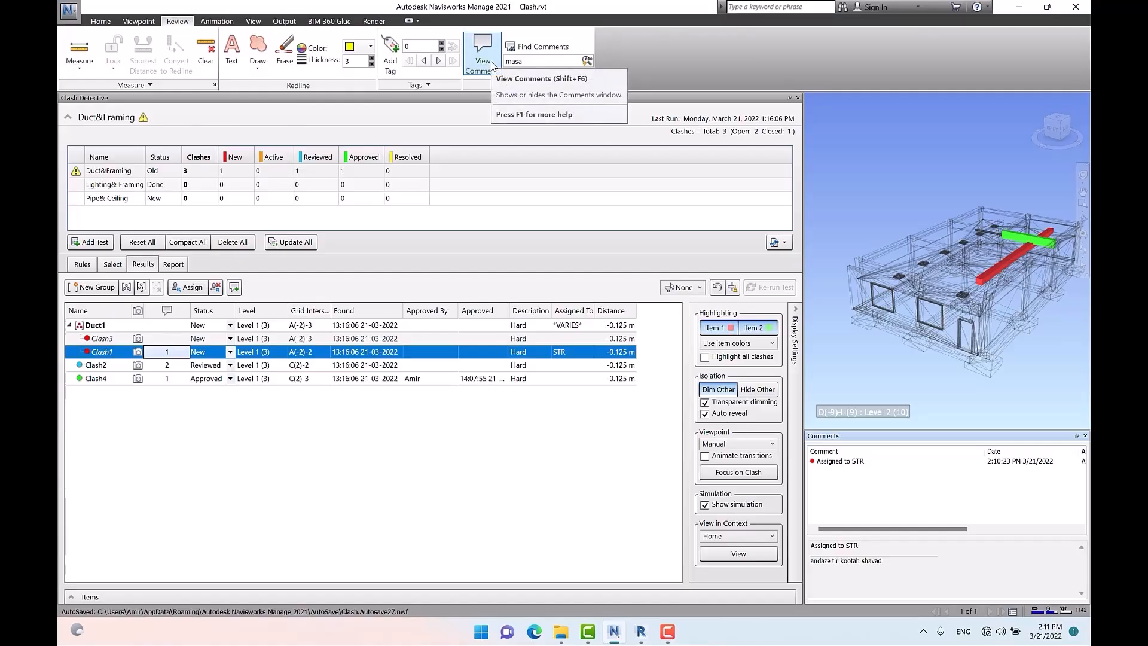
left_click(270, 368)
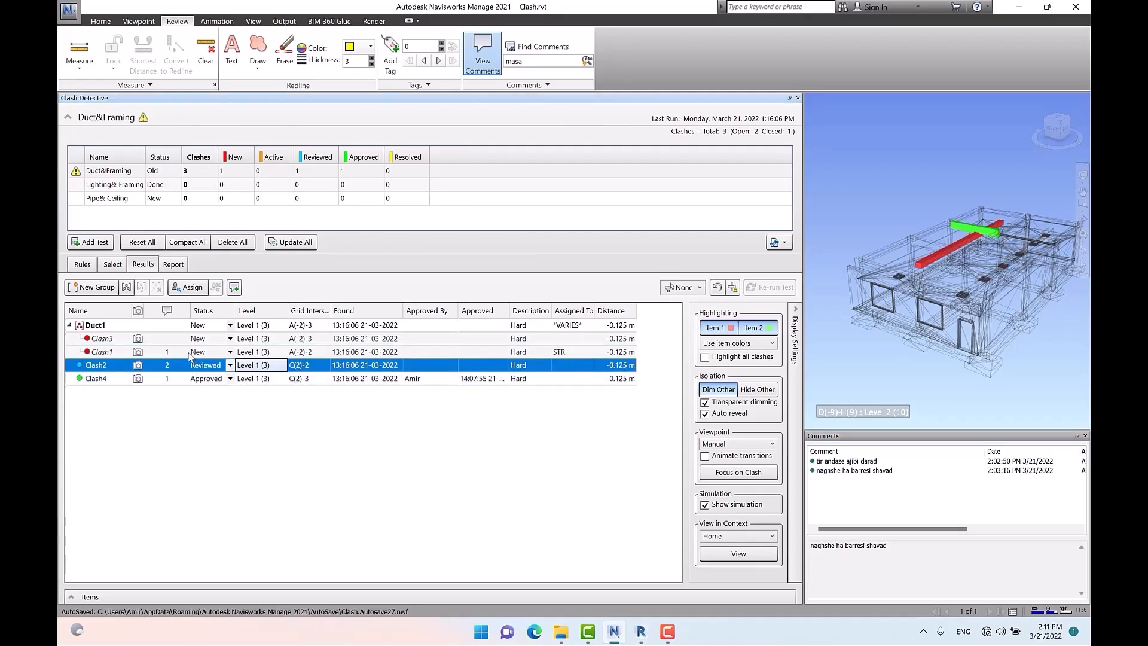
left_click(172, 339)
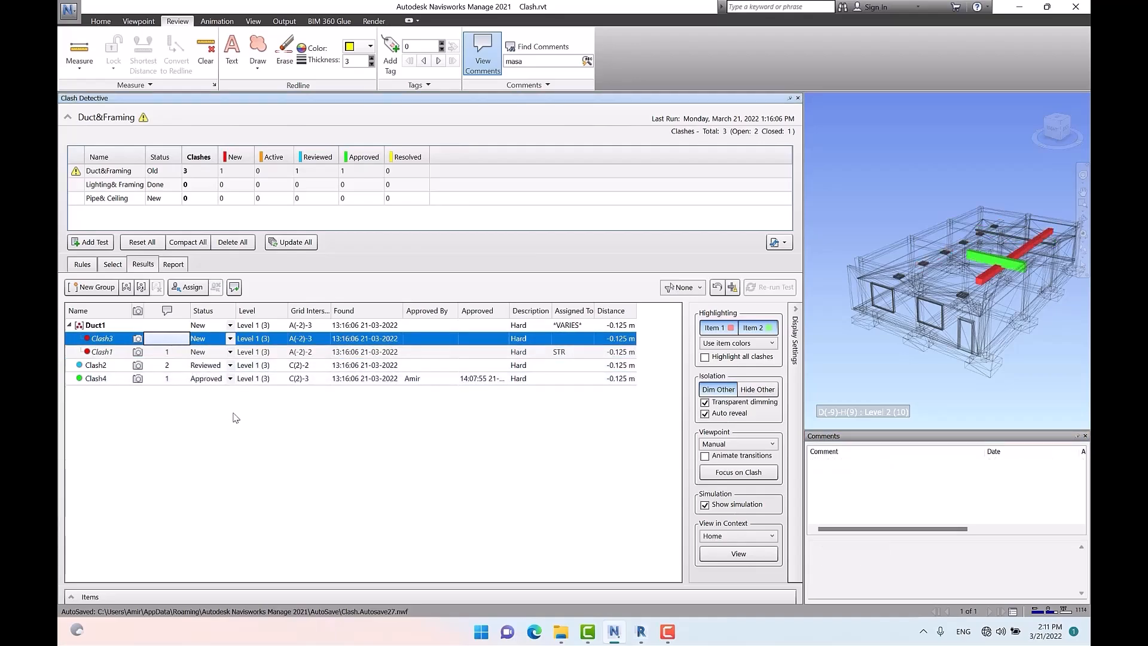
left_click(163, 353)
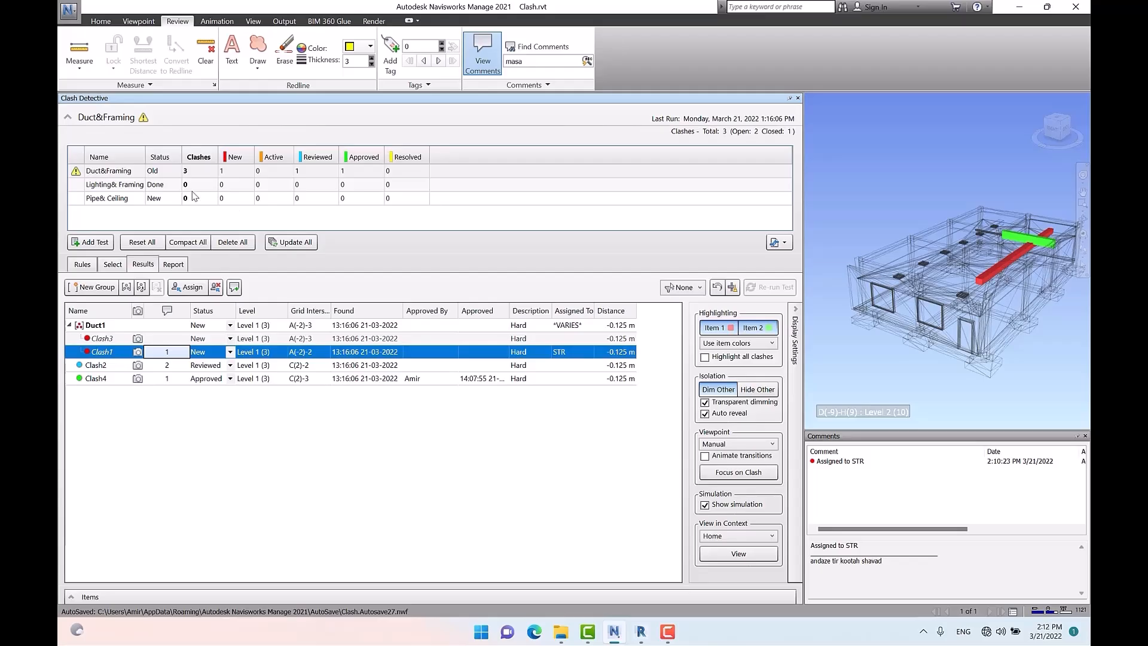
Step: Reset all the clash tests to clear their results
left_click(119, 174)
left_click(147, 246)
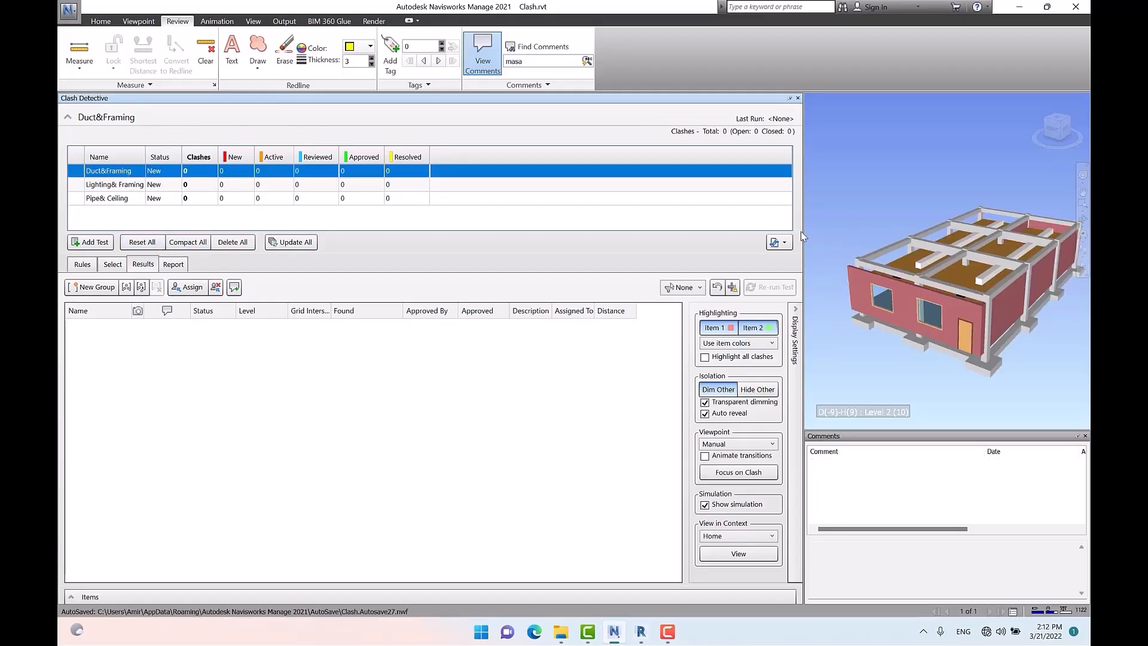
Step: Narrow the Clash Detective window and close the comments list to enlarge the model view
left_click_drag(803, 236, 536, 239)
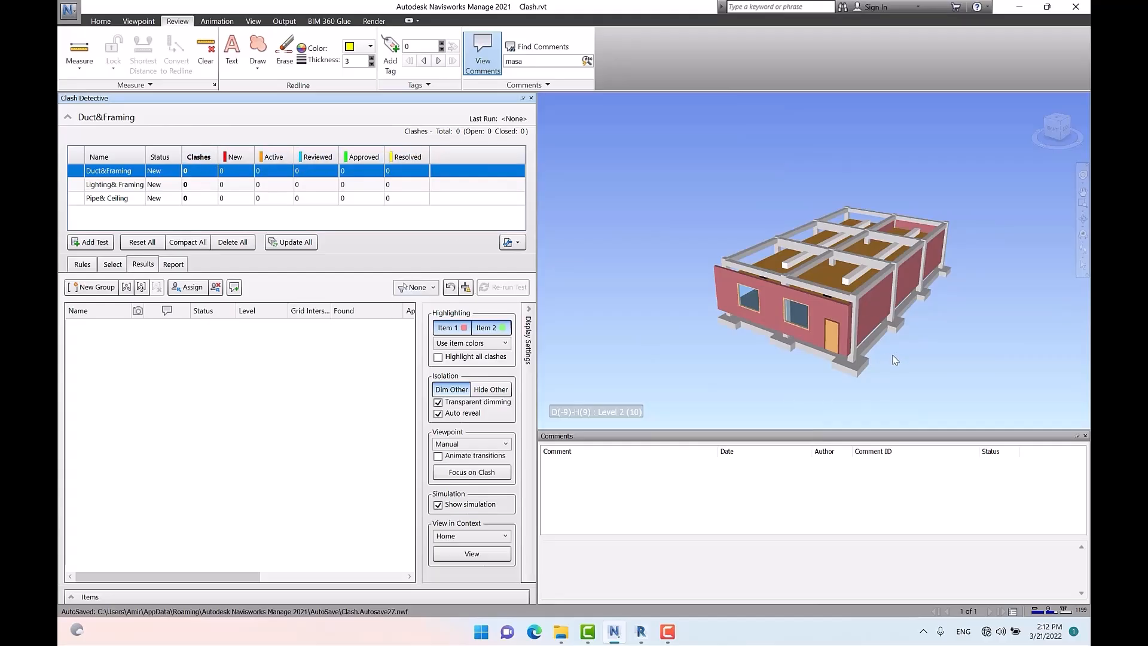
left_click(1085, 436)
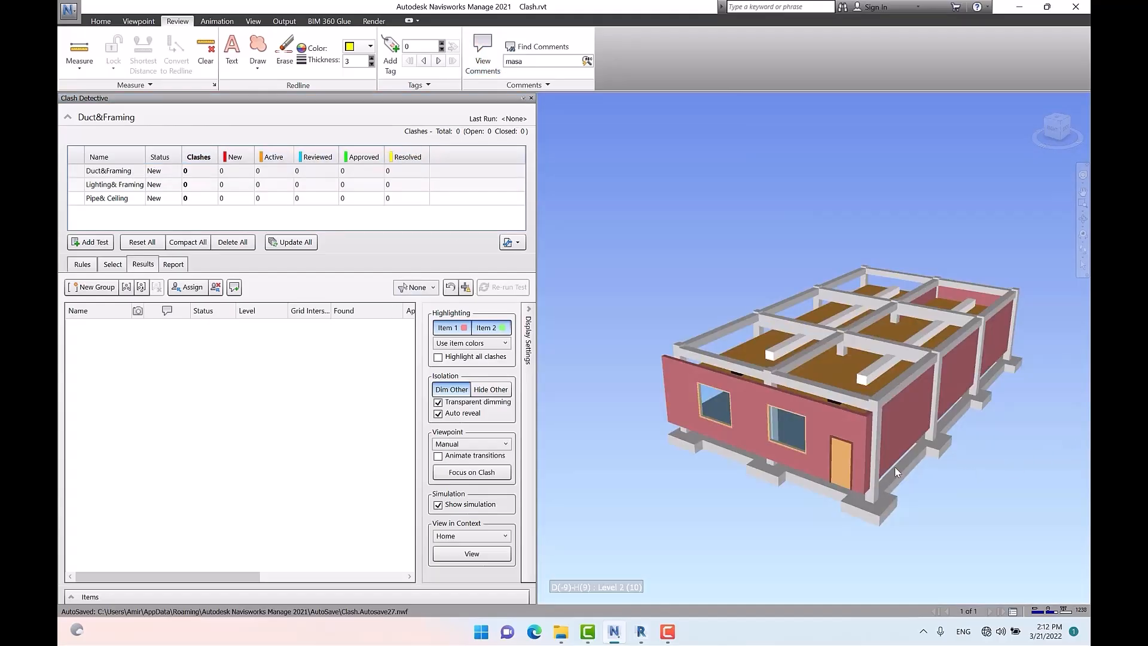
mouse_move(714, 278)
middle_mouse_down("shift")
mouse_move(772, 335)
mouse_move(709, 228)
middle_mouse_up("shift")
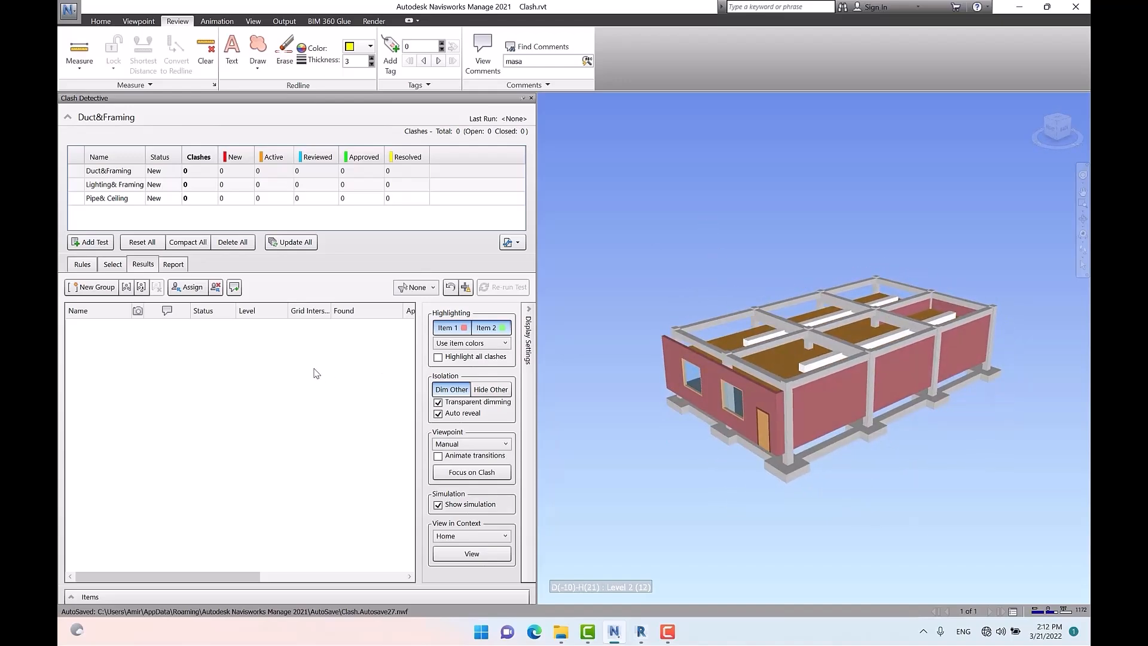
Step: Set the Duct&Framing test to check the Ducts set against the Structural Framing set, and run it
left_click(109, 174)
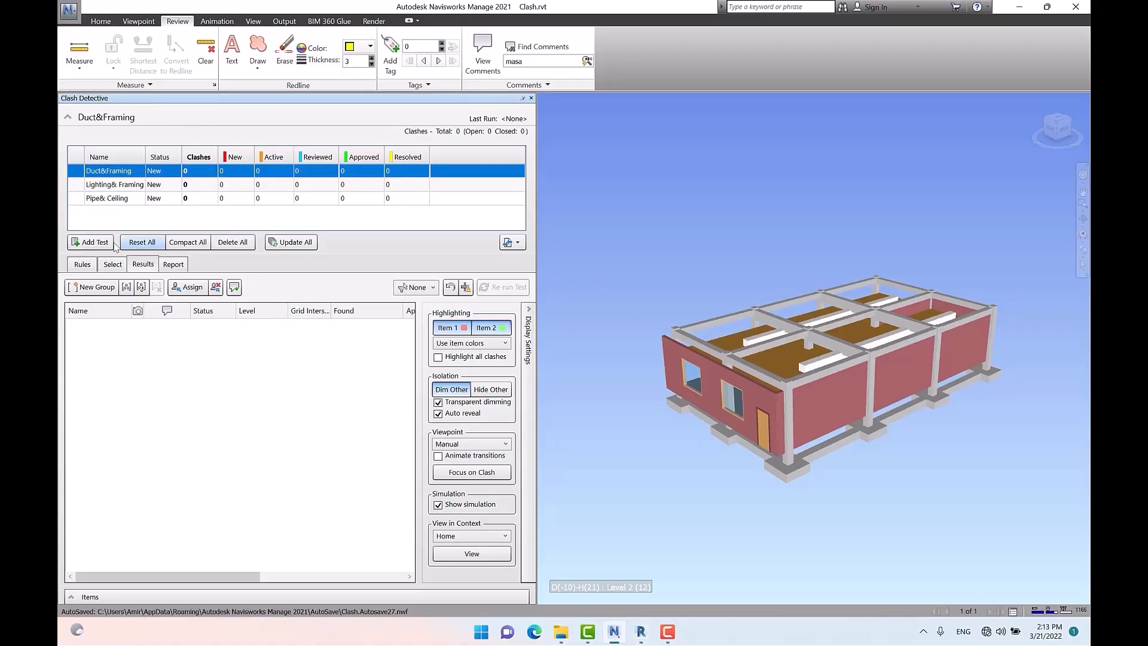
left_click(119, 263)
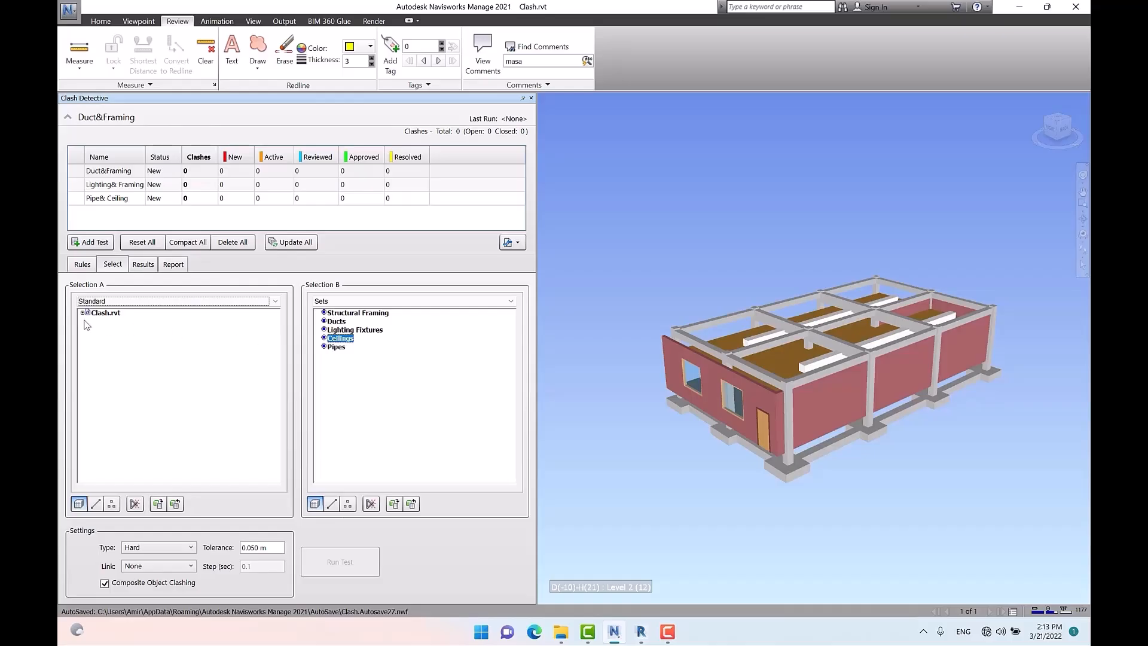
left_click(103, 302)
left_click(103, 323)
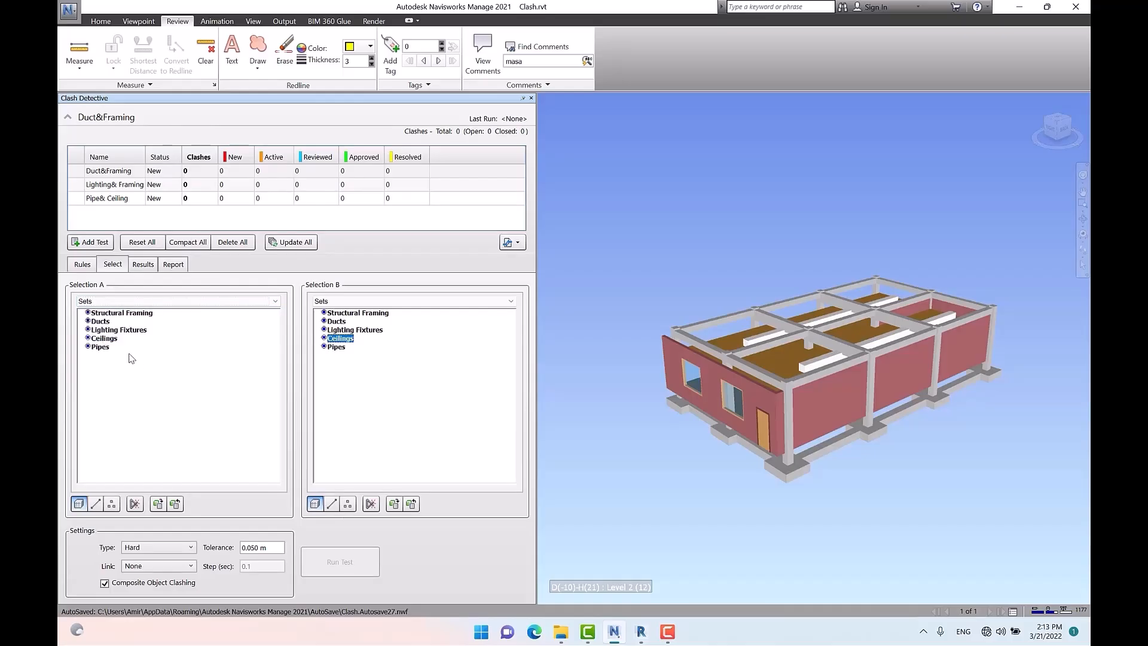
left_click(101, 322)
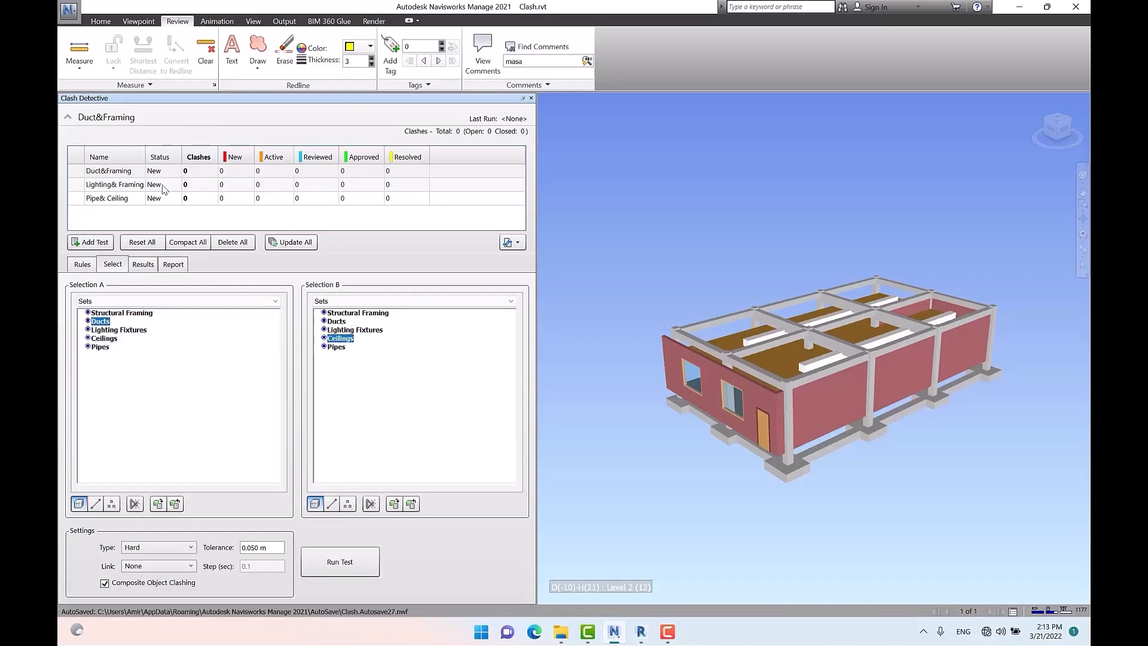
left_click(371, 313)
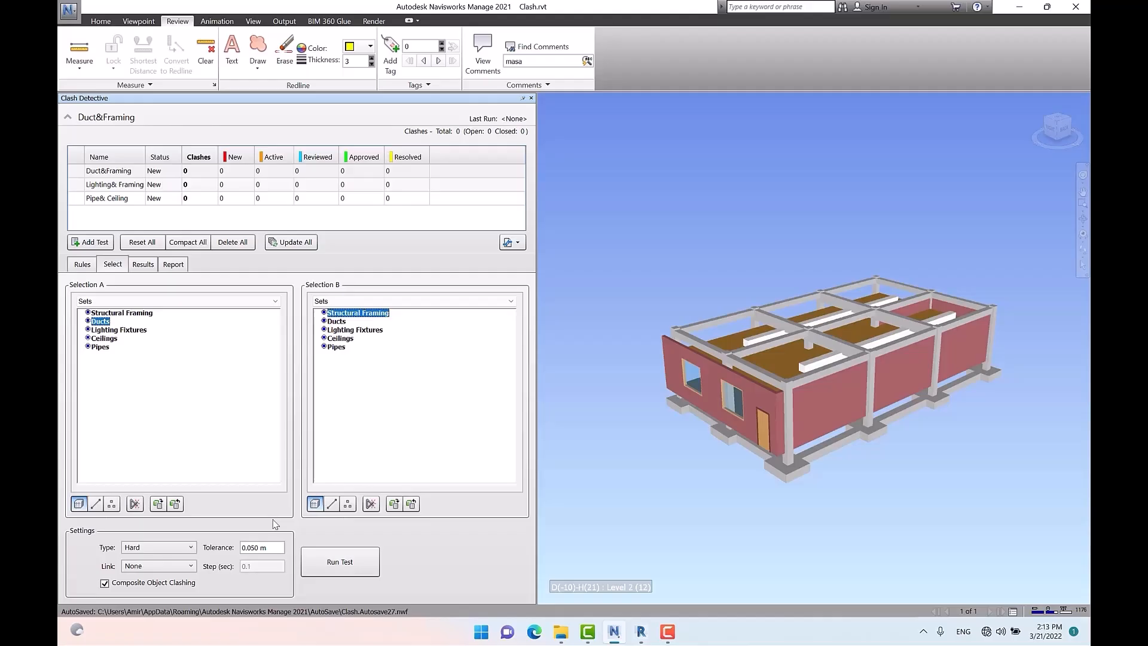
left_click(335, 563)
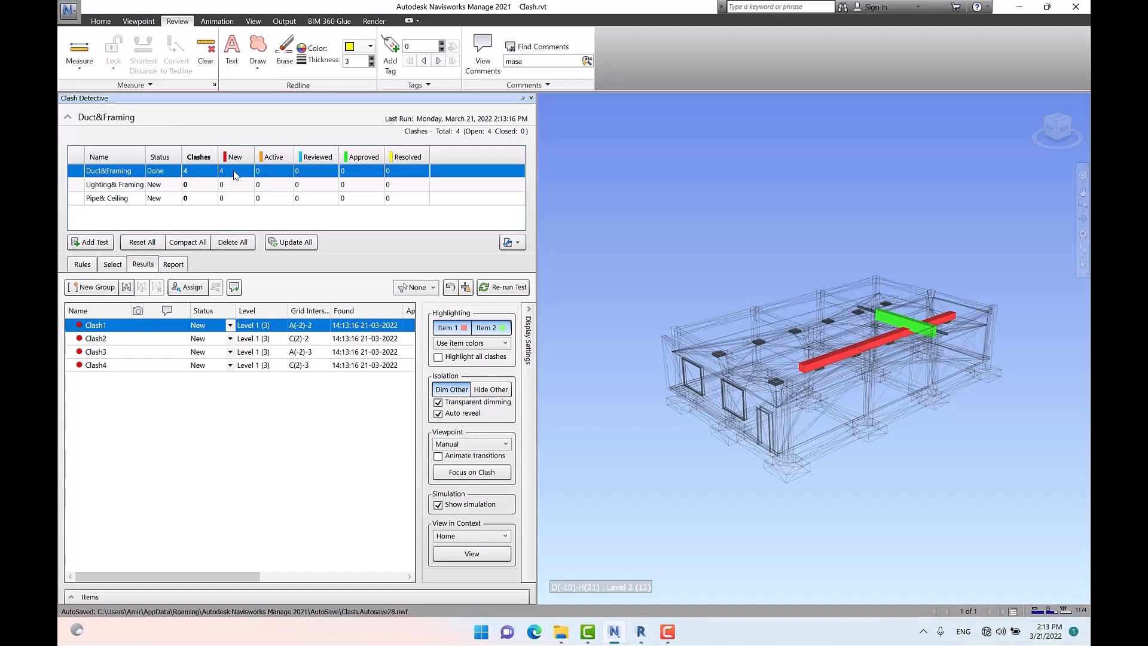
Step: Switch to Revit and change the Level 2 beam that crosses the duct in Clash1 to type 40*40
left_click(686, 200)
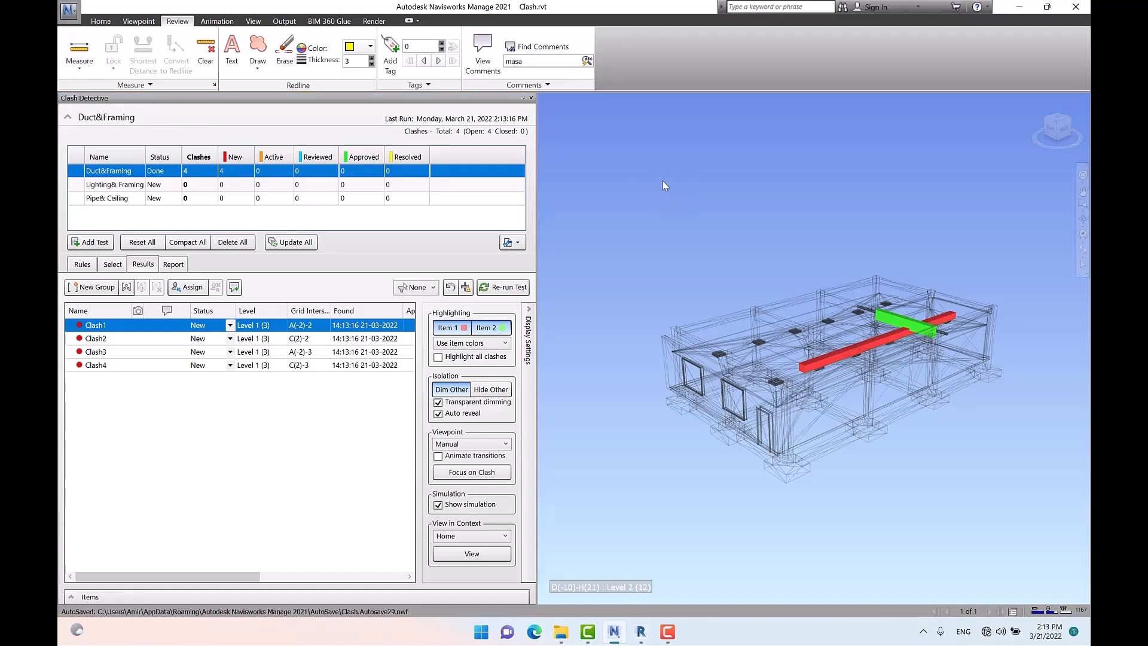
scroll(772, 407, "up", 5)
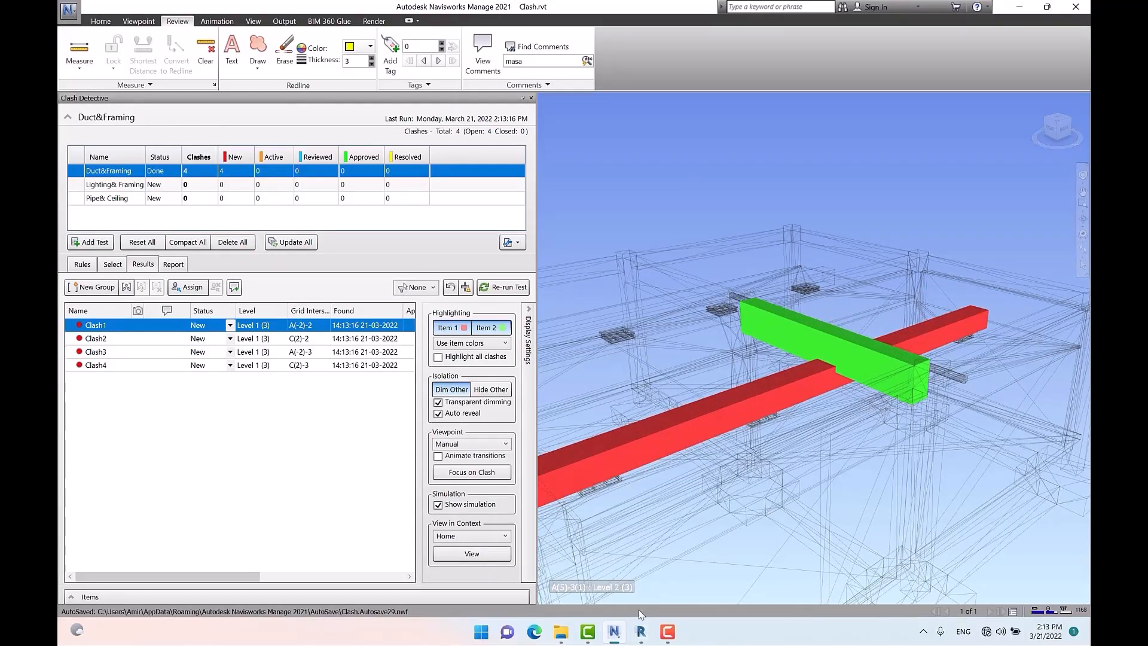
left_click(640, 631)
scroll(696, 398, "down", 5)
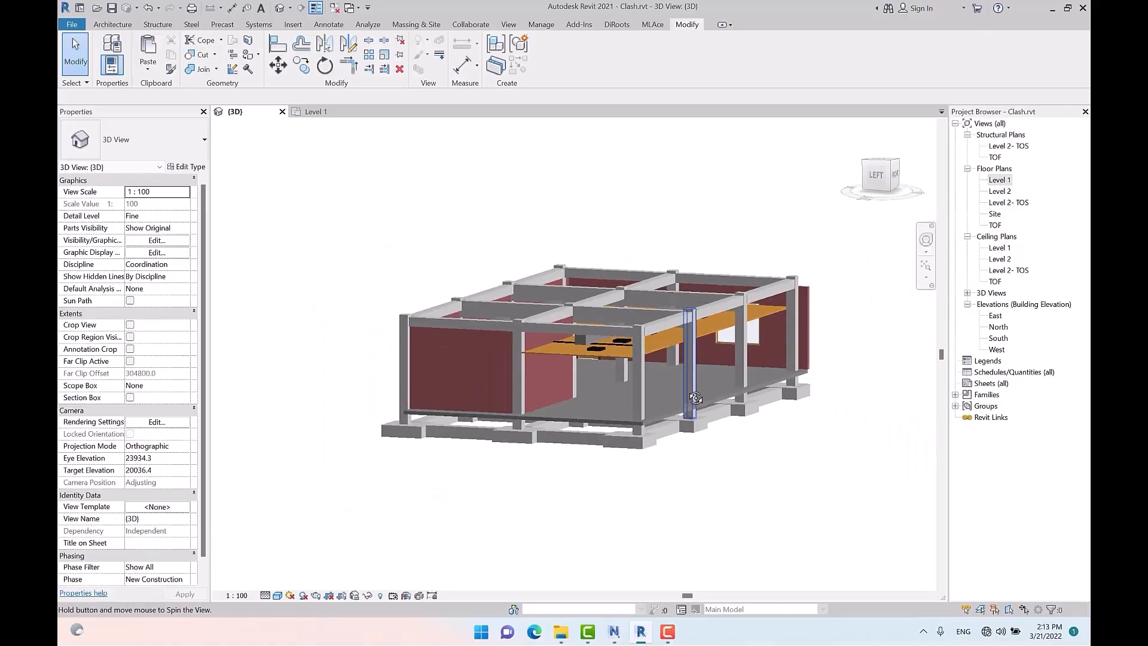
middle_click_drag(695, 398, 672, 404, "shift")
scroll(754, 251, "up", 5)
left_click(723, 275)
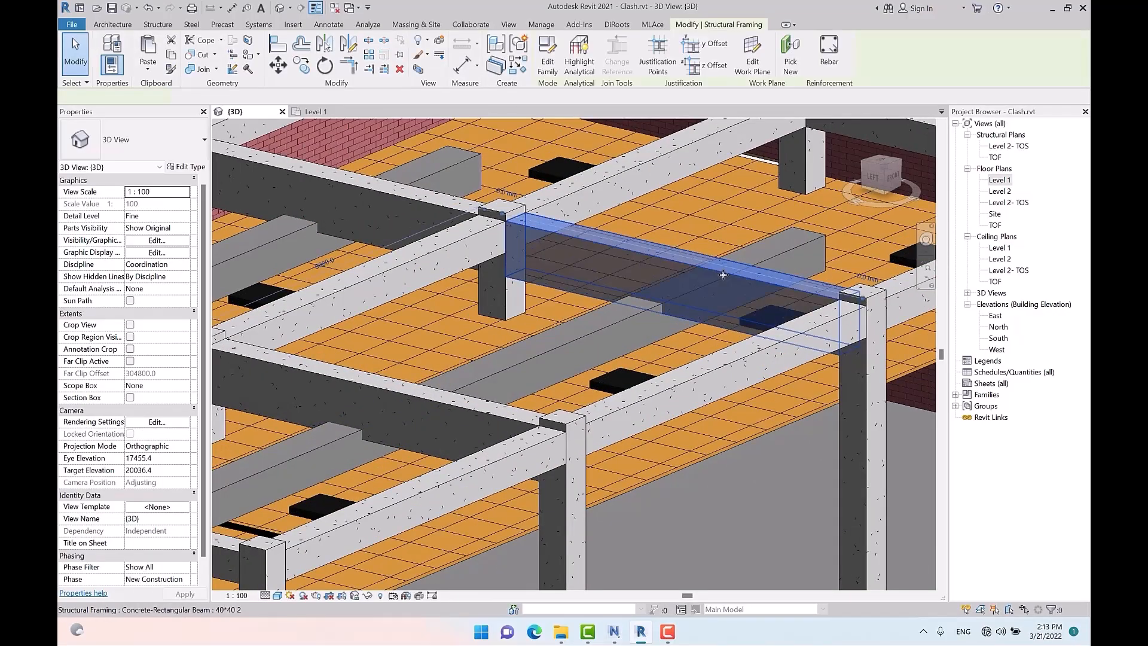
left_click(160, 148)
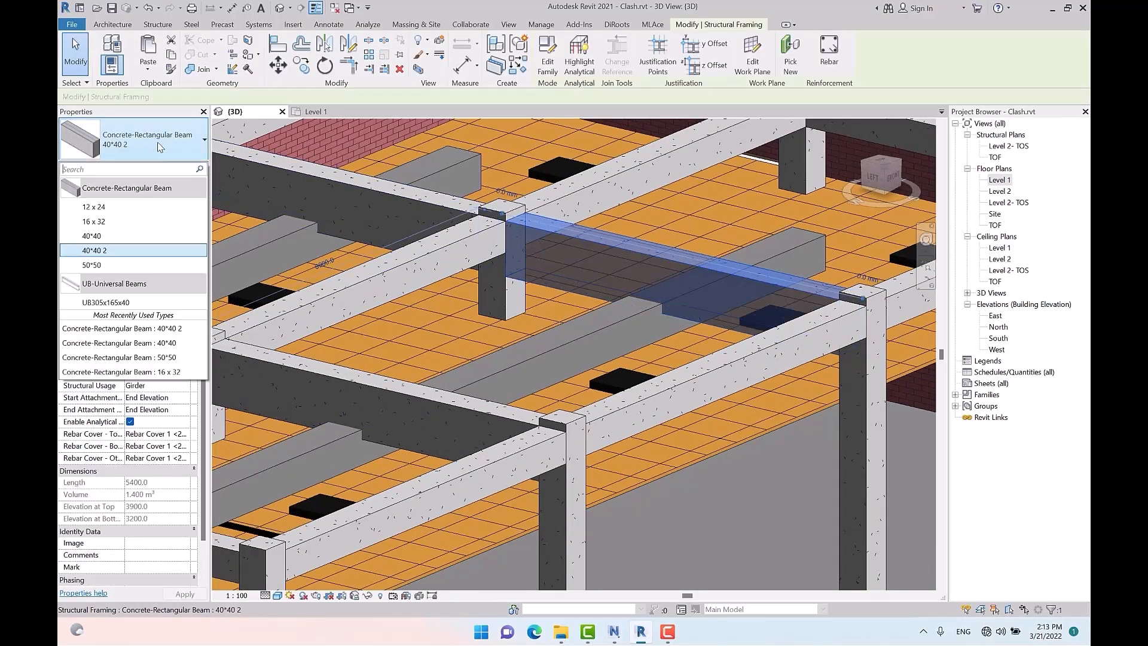
left_click(92, 235)
middle_click_drag(729, 263, 755, 271, "shift")
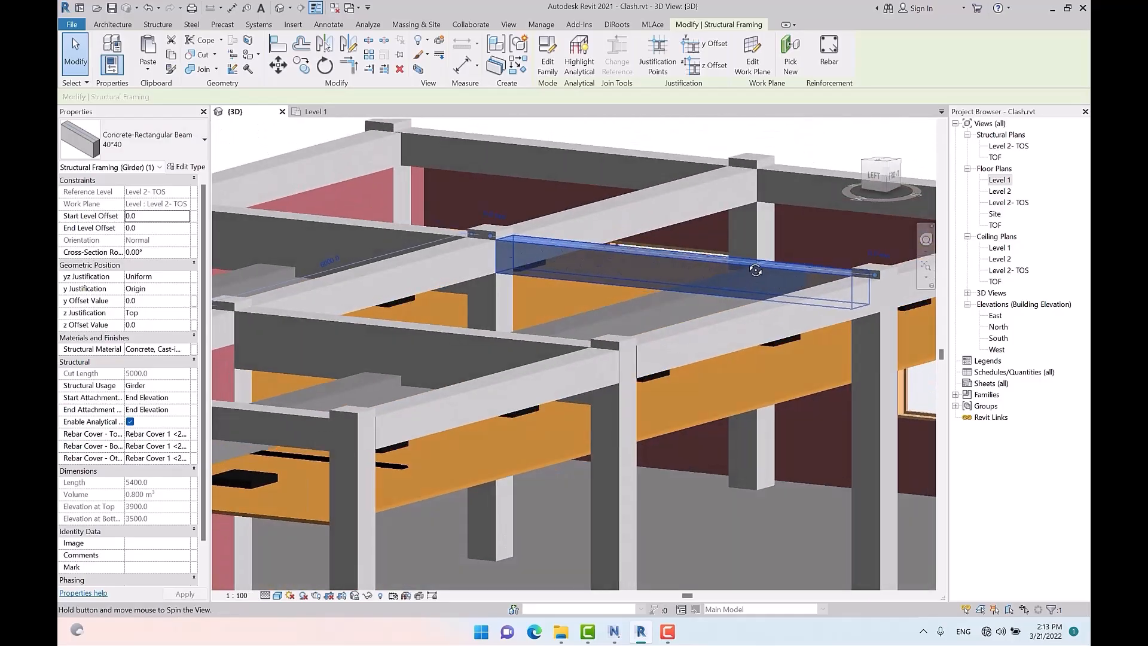
scroll(755, 270, "down", 10)
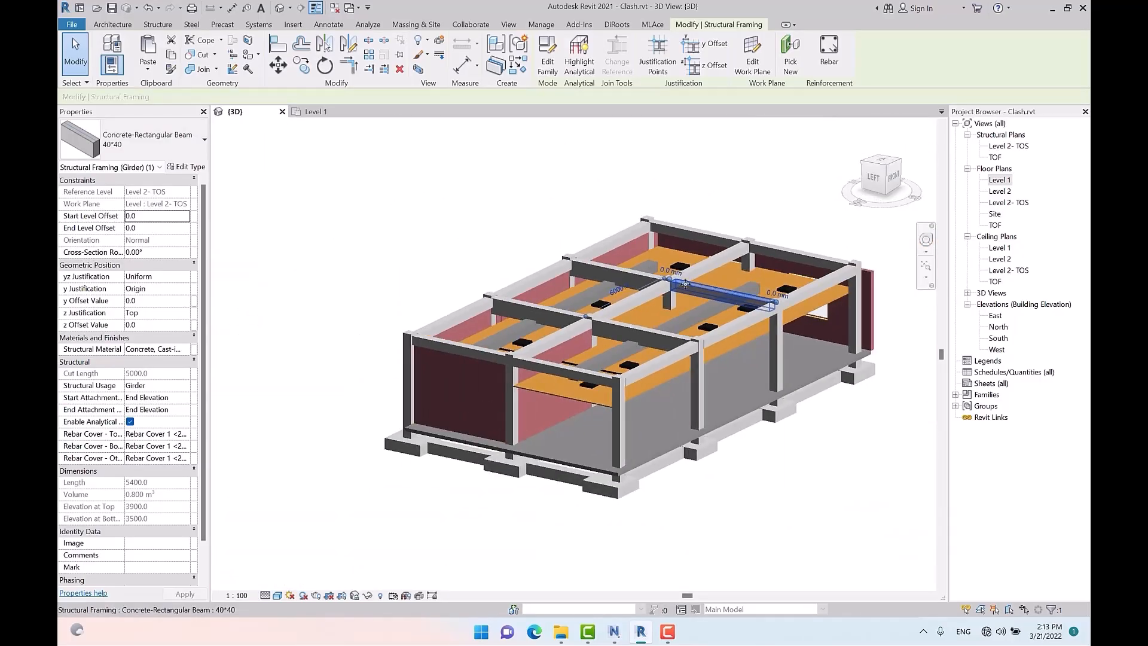
left_click(384, 197)
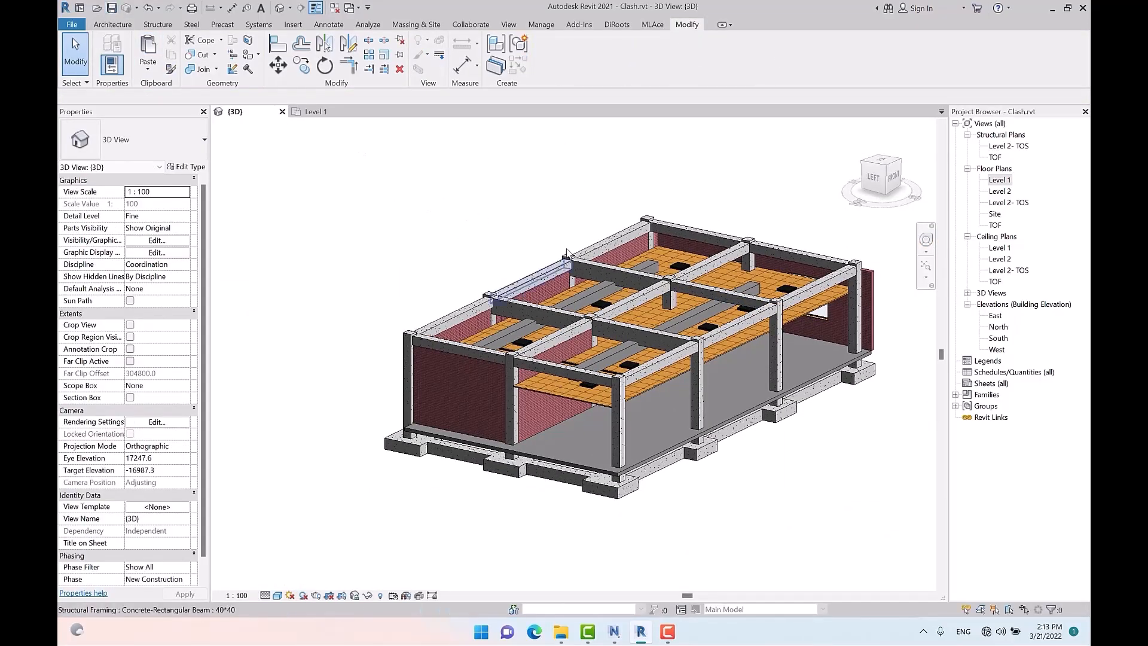
Step: Switch back to Navisworks and refresh the model to load the changed beam
left_click(615, 635)
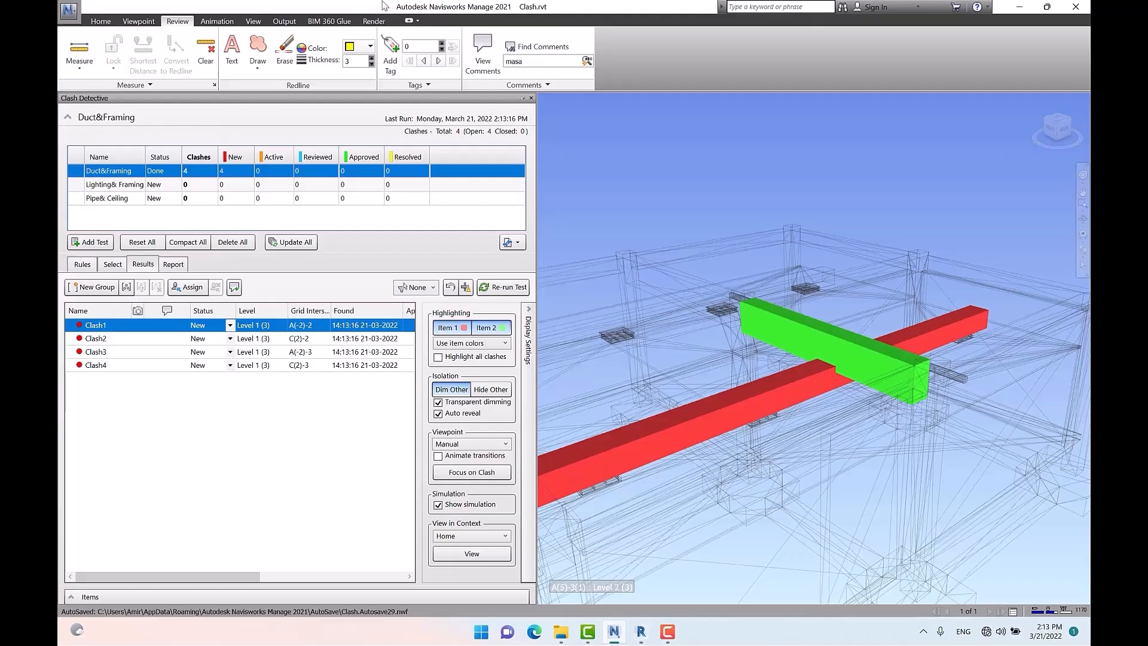
left_click(101, 21)
left_click(115, 53)
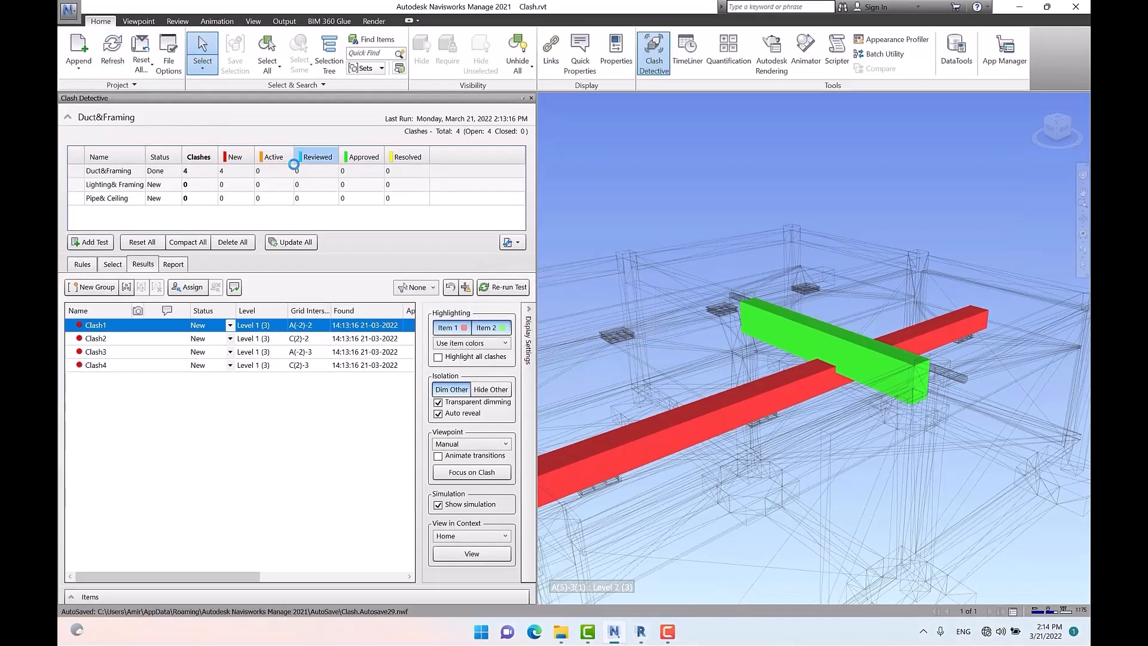
scroll(945, 318, "down", 4)
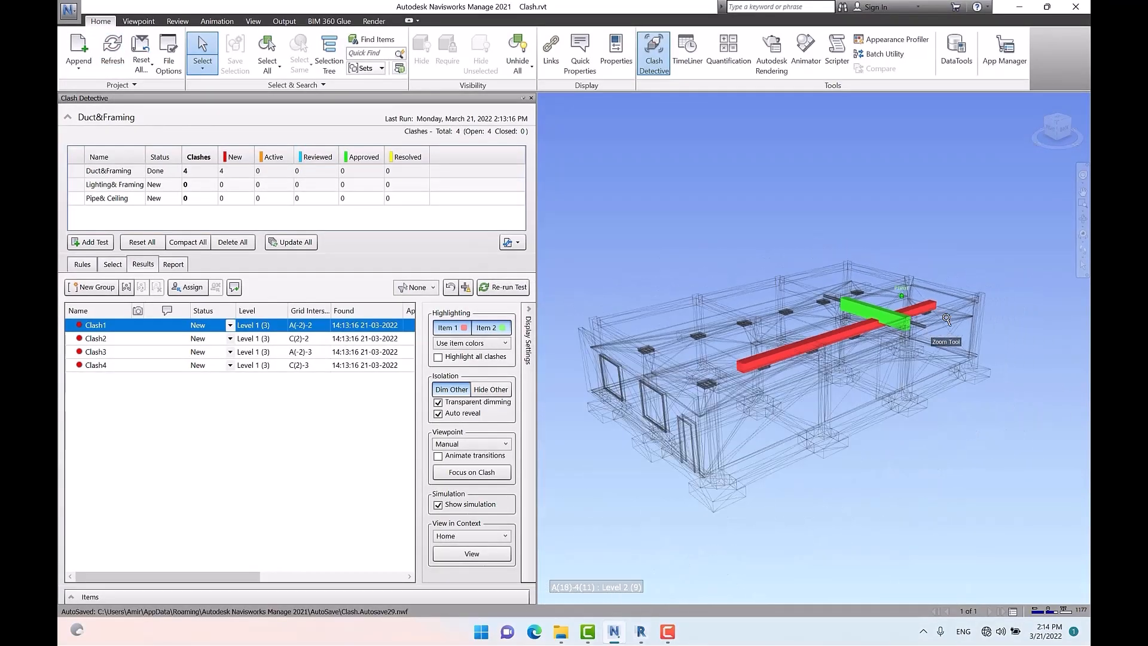
middle_click_drag(924, 331, 945, 353, "shift")
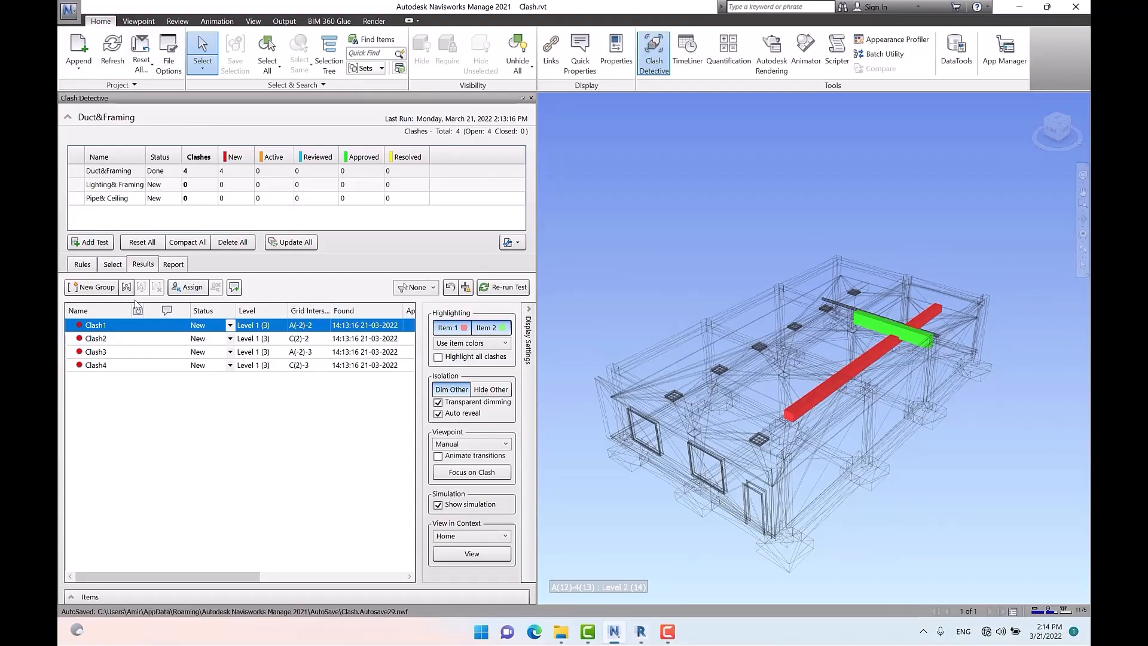
Step: Check the Duct&Framing test's selections and the status options available for Clash1 in its results
left_click(112, 264)
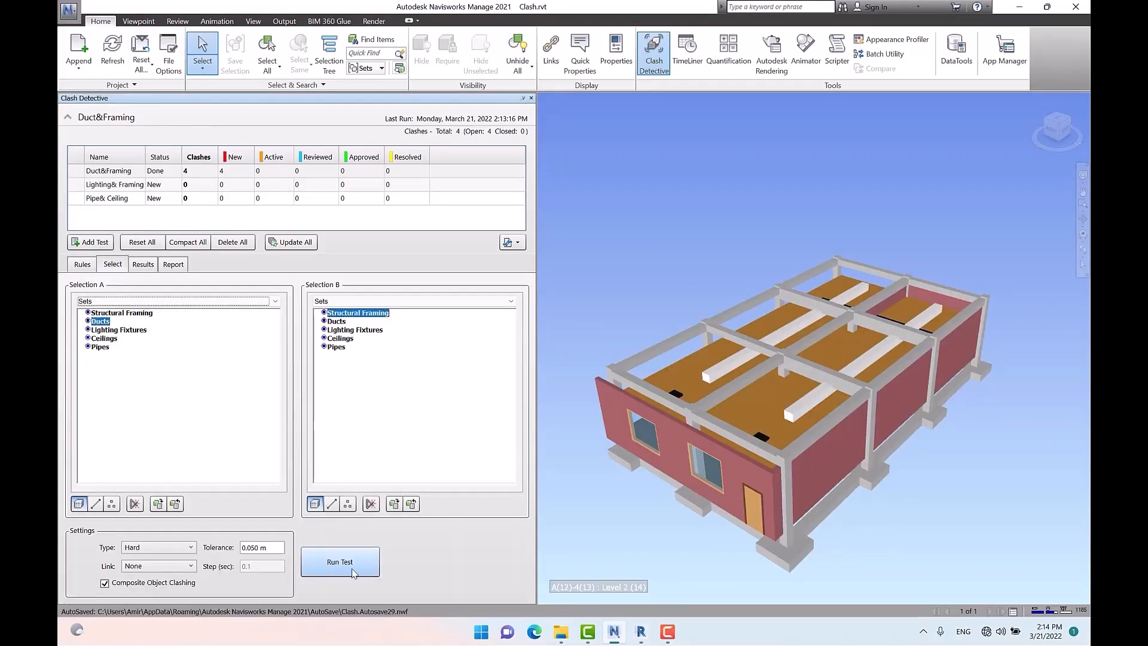
left_click(108, 171)
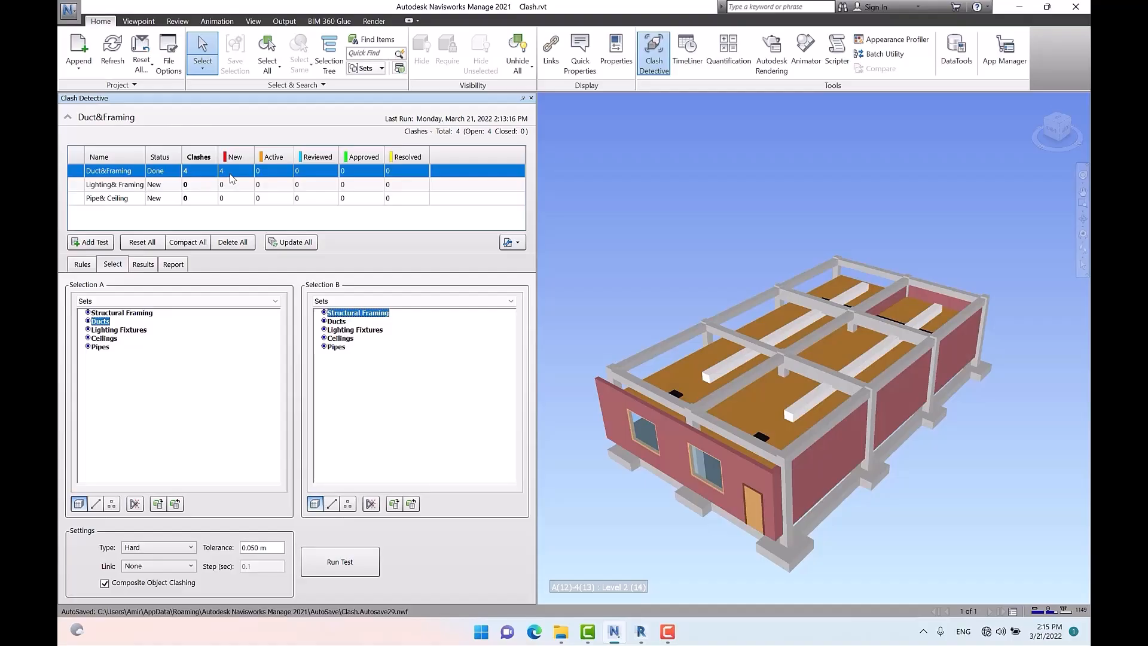
left_click(640, 631)
left_click(1053, 9)
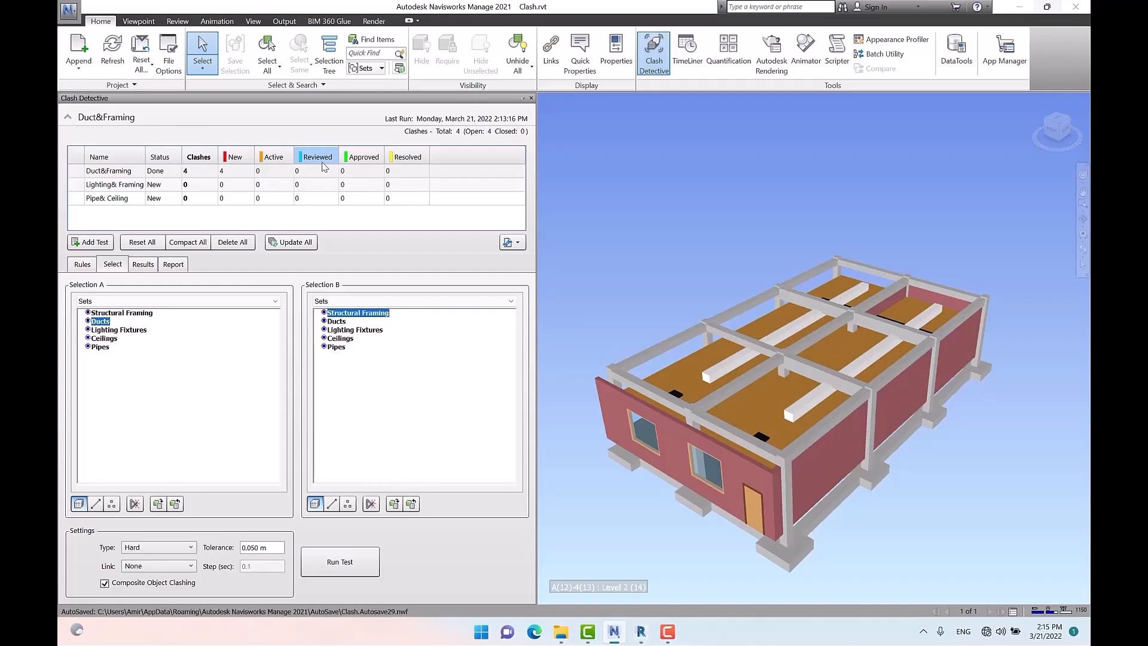
left_click(142, 264)
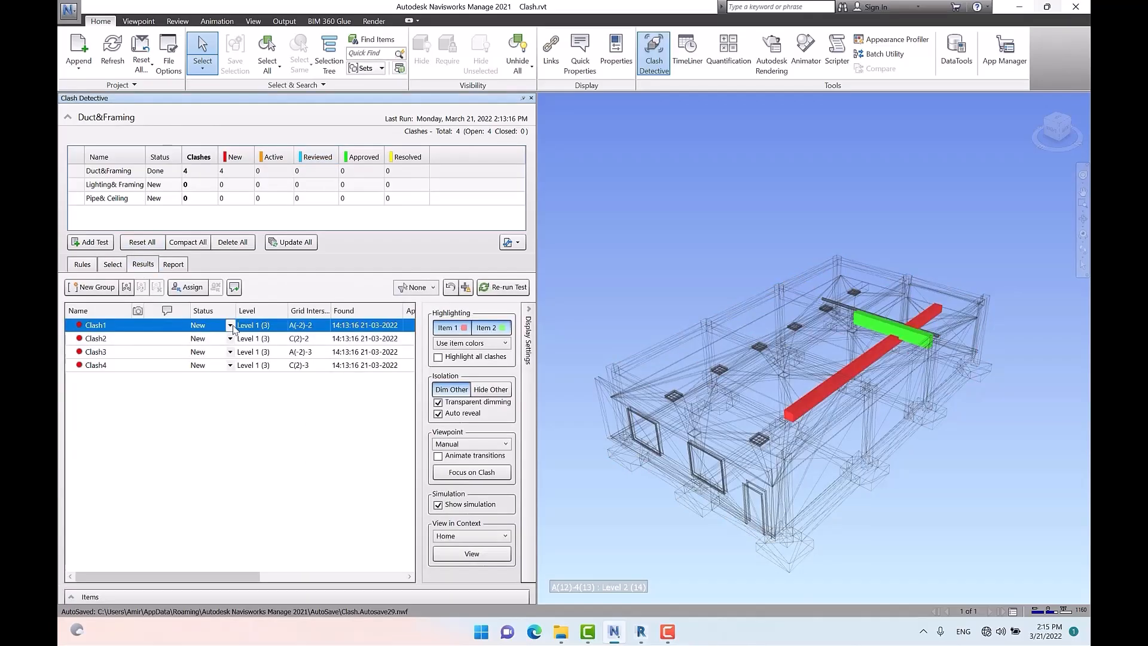
left_click(230, 325)
left_click(229, 326)
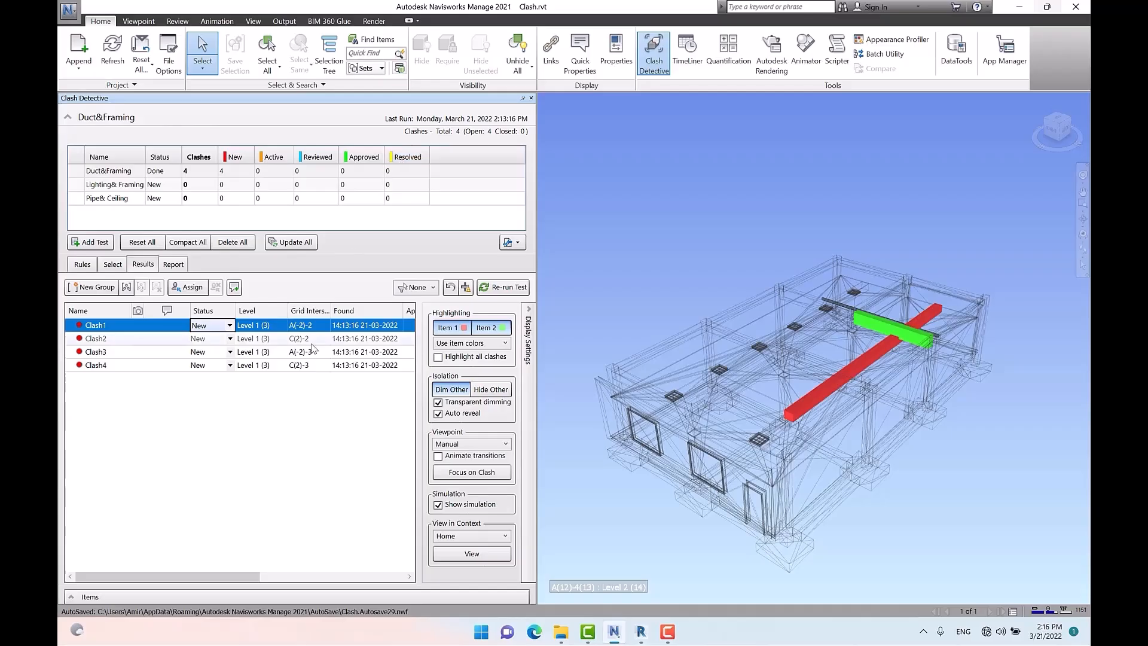
Step: Run the Duct&Framing test again on the refreshed model
left_click(122, 265)
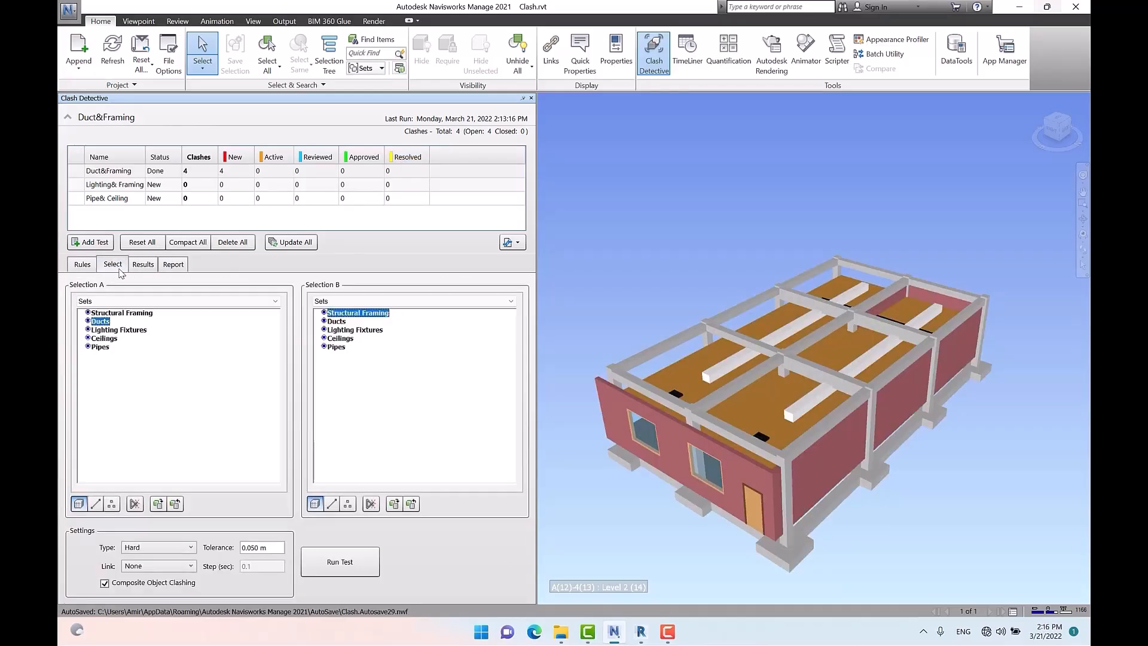
left_click(344, 563)
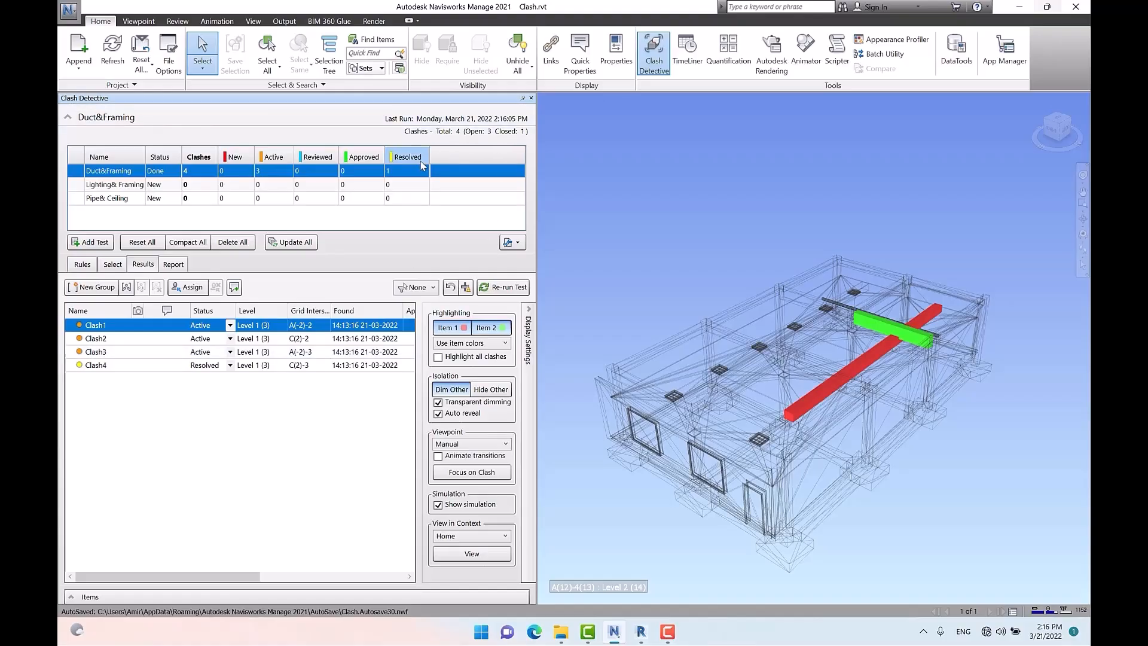
Step: Switch to Revit and change the 40*40 2 beam over the duct in the brick-walled bay to type 40*40
left_click(640, 632)
scroll(795, 339, "up", 5)
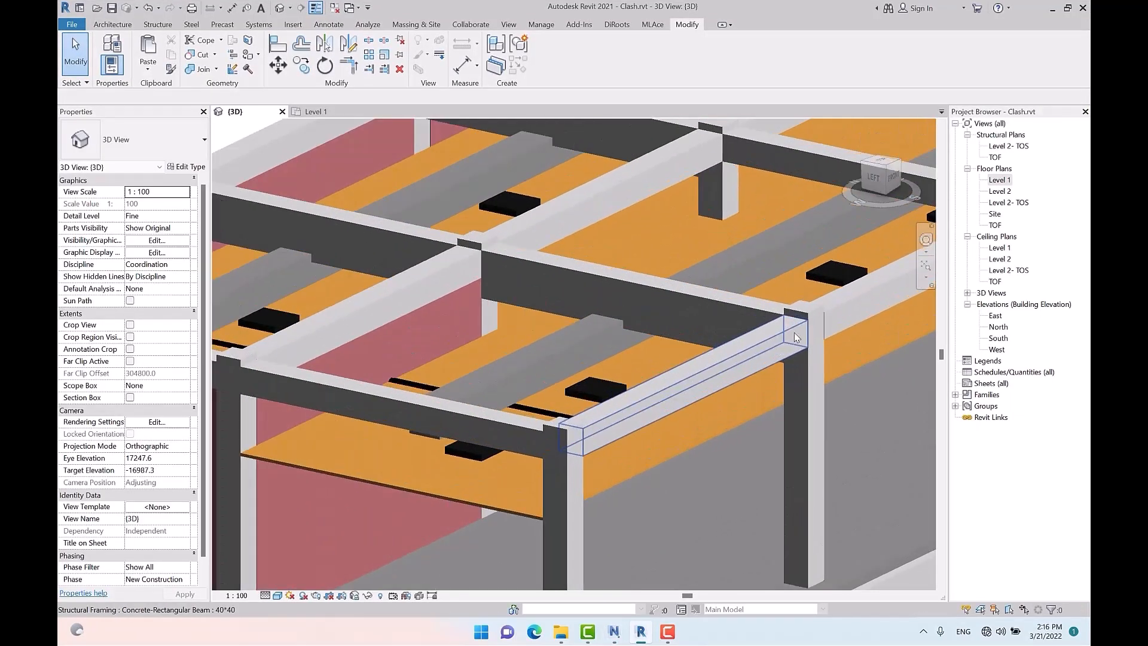
scroll(796, 338, "down", 6)
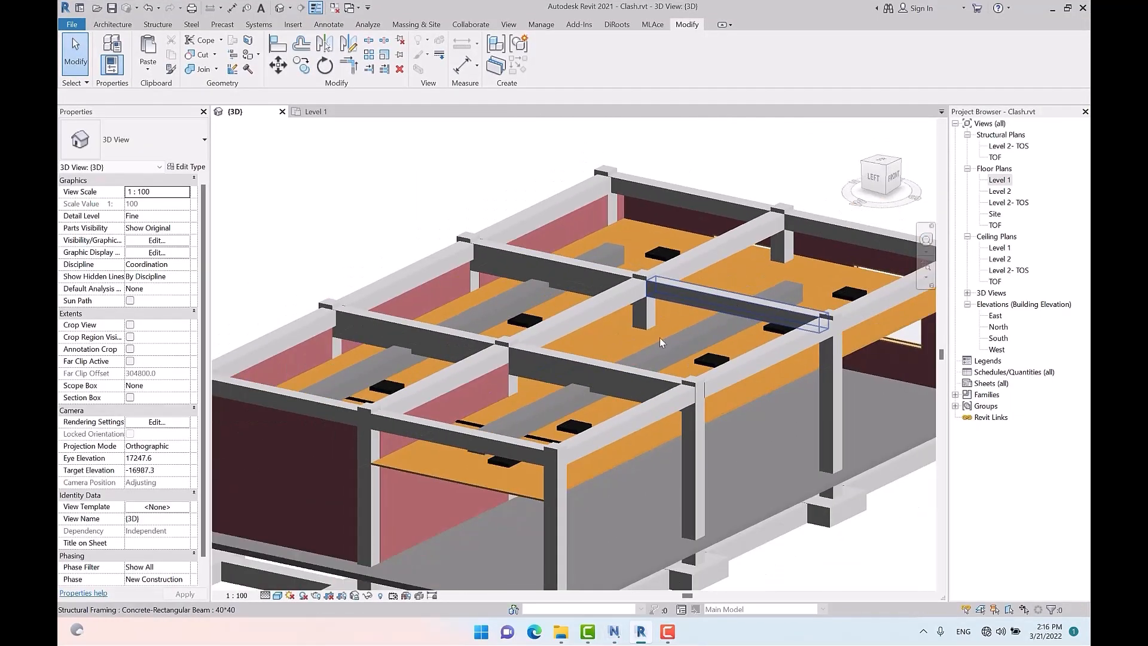
scroll(662, 342, "down", 4)
scroll(658, 336, "up", 7)
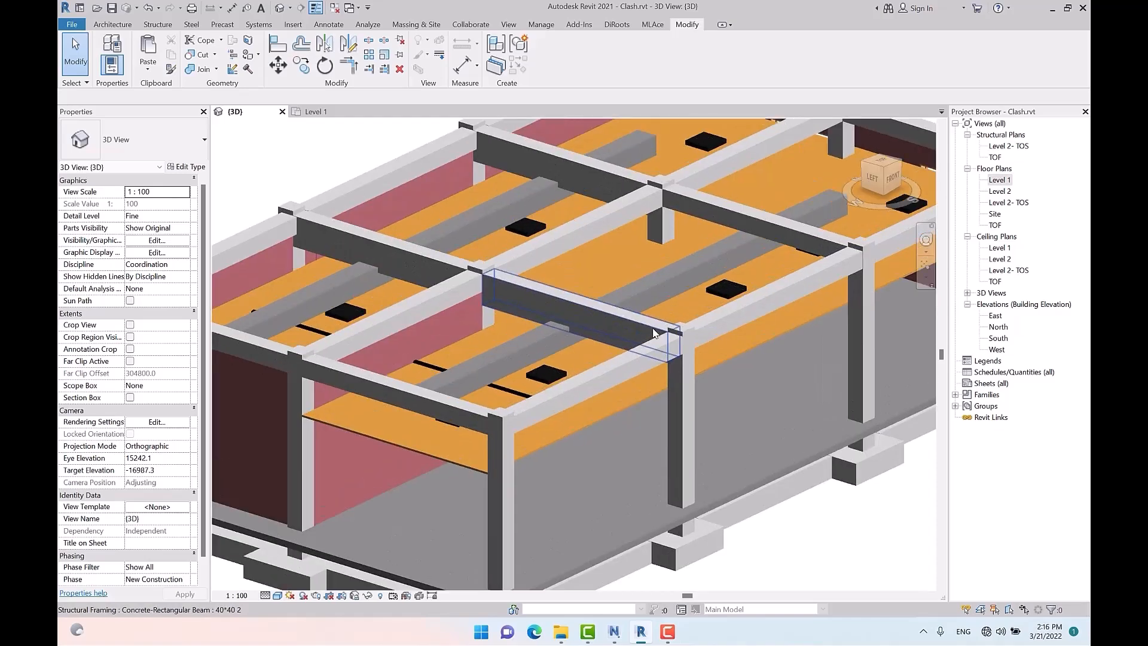
scroll(655, 333, "up", 2)
left_click(611, 320)
scroll(453, 340, "up", 2)
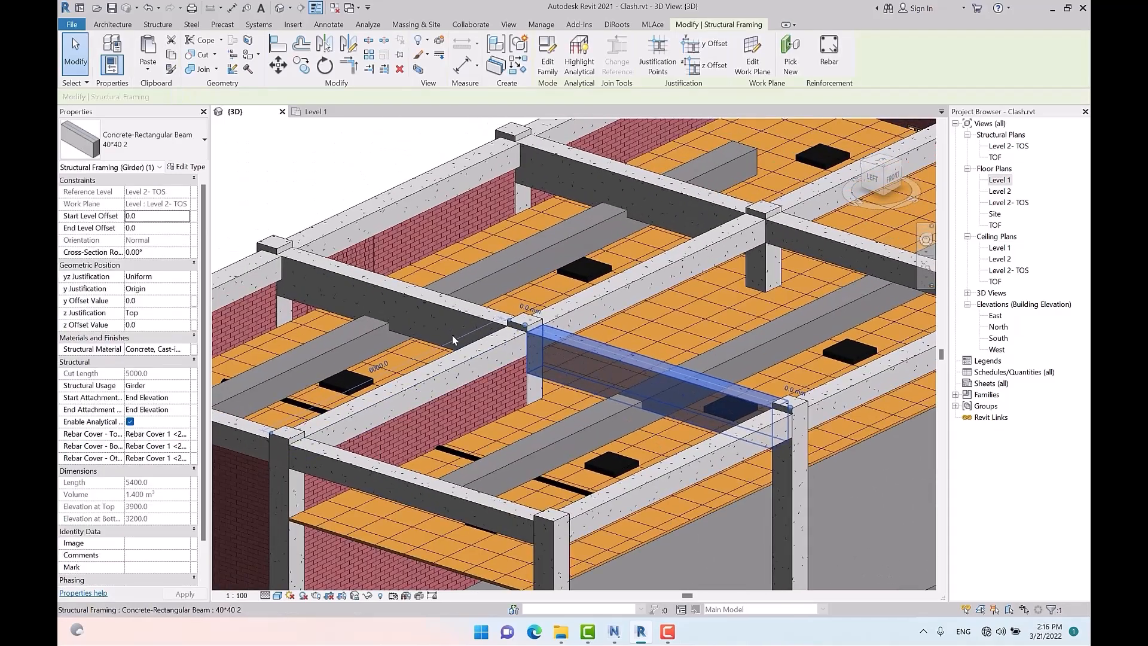
left_click(453, 338)
left_click(155, 145)
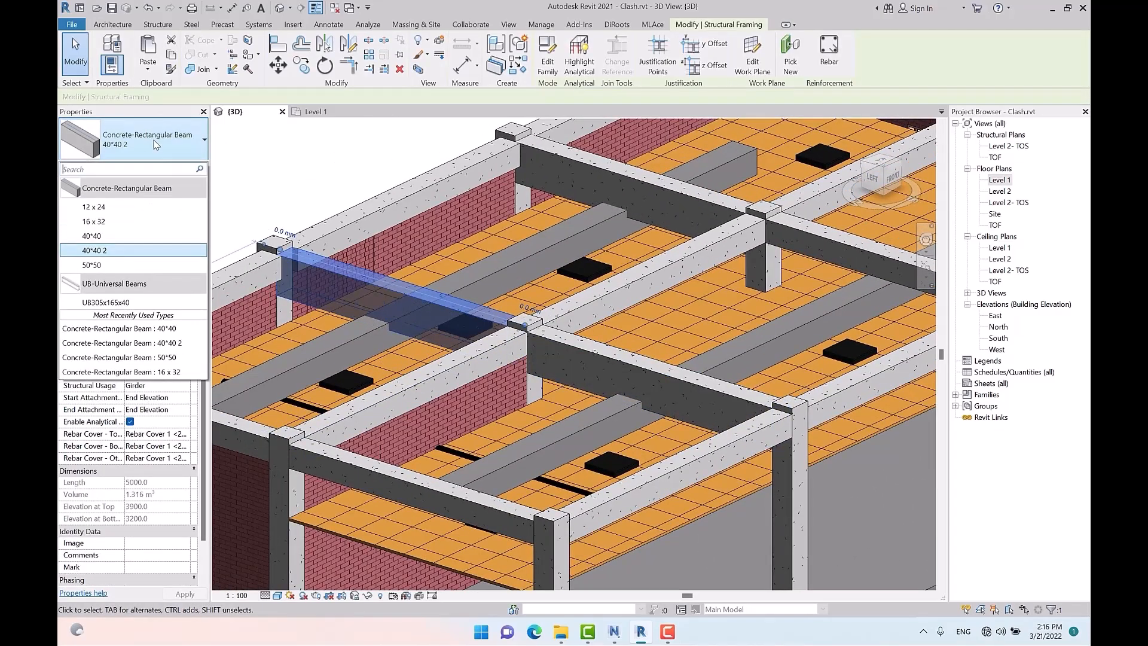
left_click(125, 237)
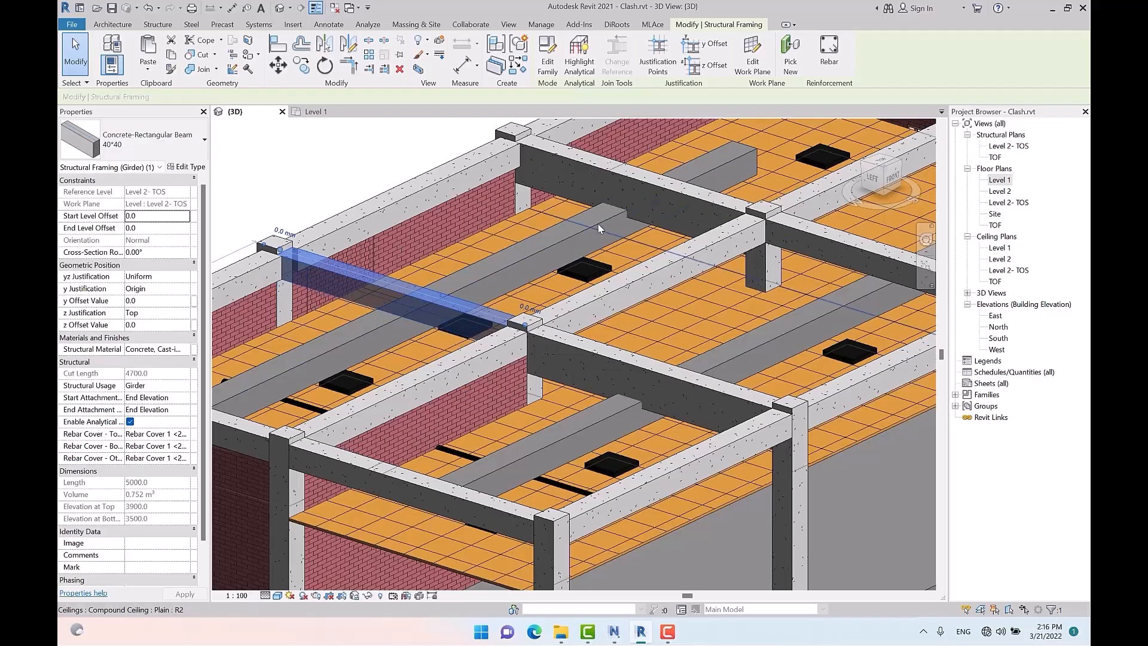
left_click(422, 158)
Step: Copy the next 40*40 2 beam in that row to a position partway along the bay, crossing the same duct
middle_click_drag(661, 233, 642, 248, "shift")
left_click(706, 173)
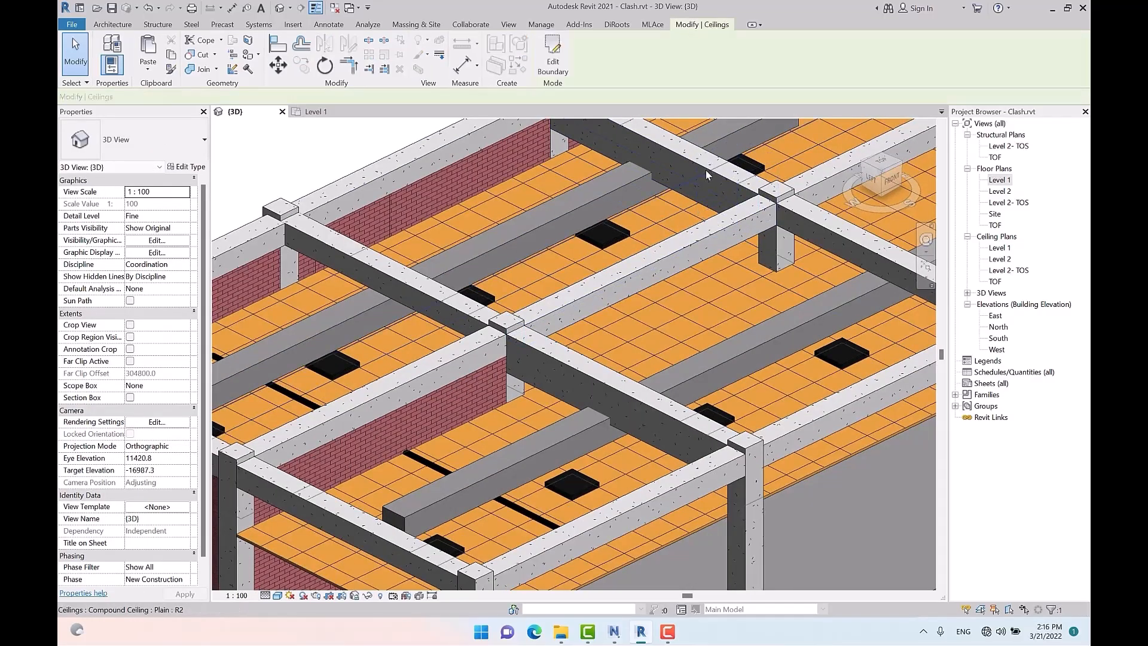
middle_click_drag(706, 174, 619, 309)
left_click(532, 254)
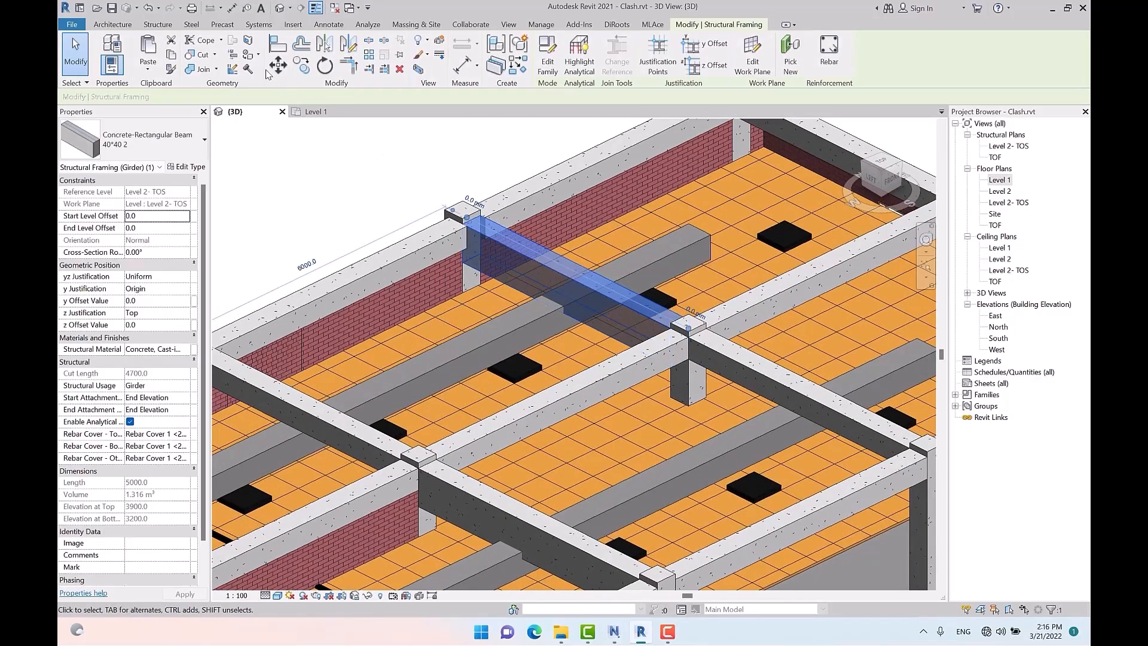
left_click(301, 65)
left_click(448, 191)
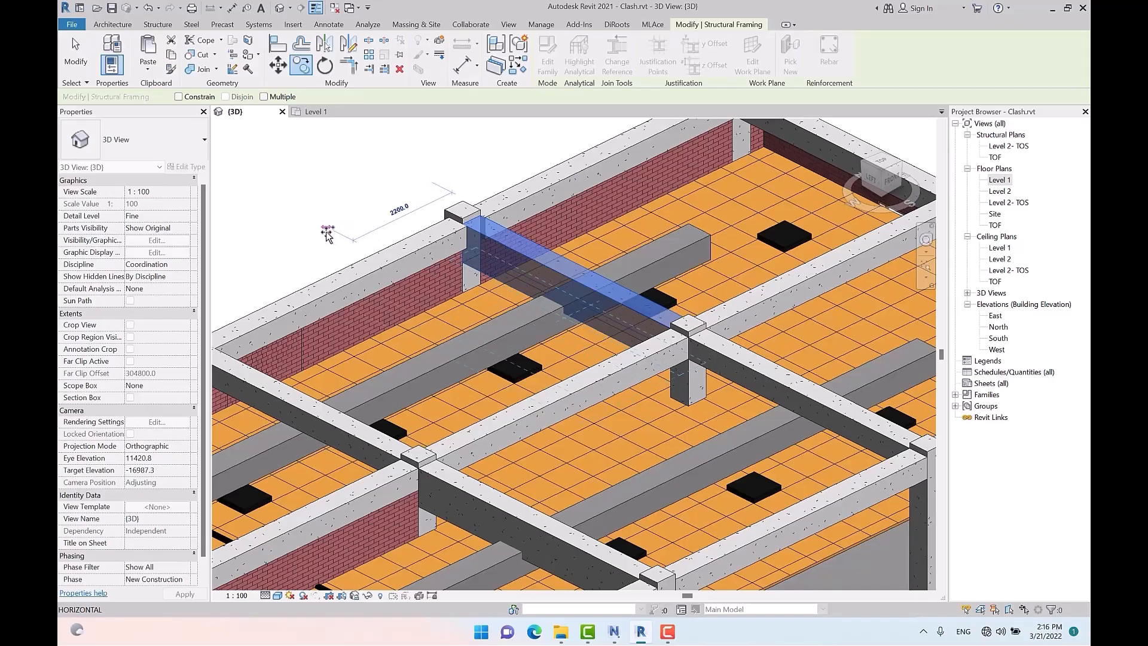
left_click(309, 231)
left_click(337, 189)
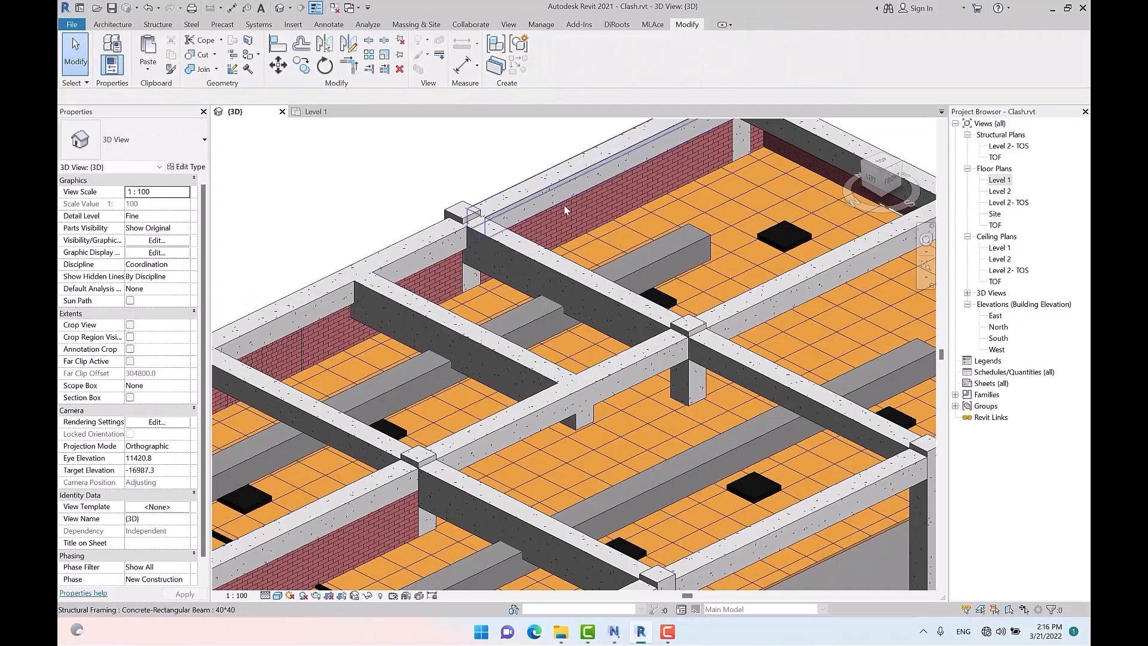
Step: Save the edited building model in Revit and switch to Navisworks
scroll(566, 209, "down", 5)
middle_click_drag(566, 209, 829, 275, "shift")
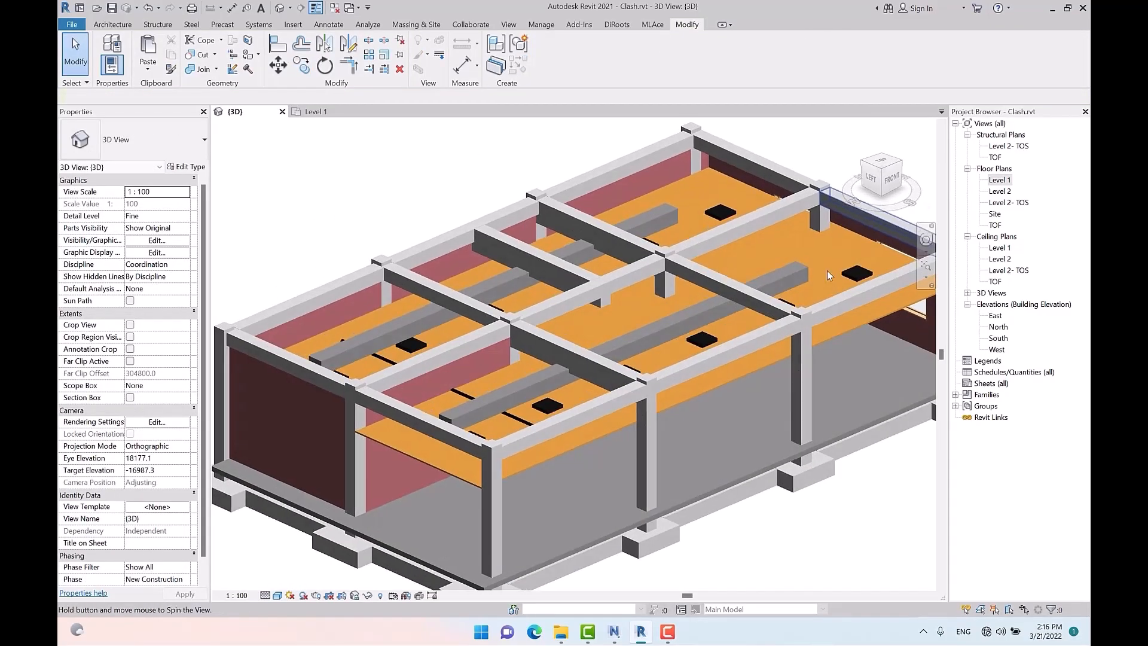
left_click(112, 8)
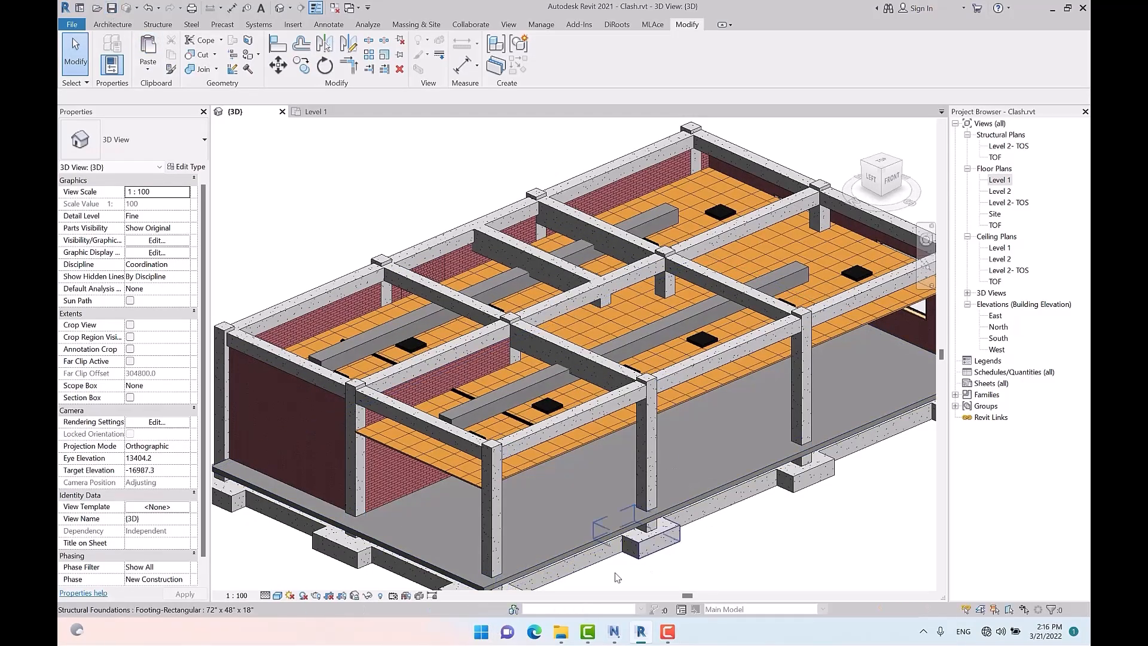
left_click(613, 632)
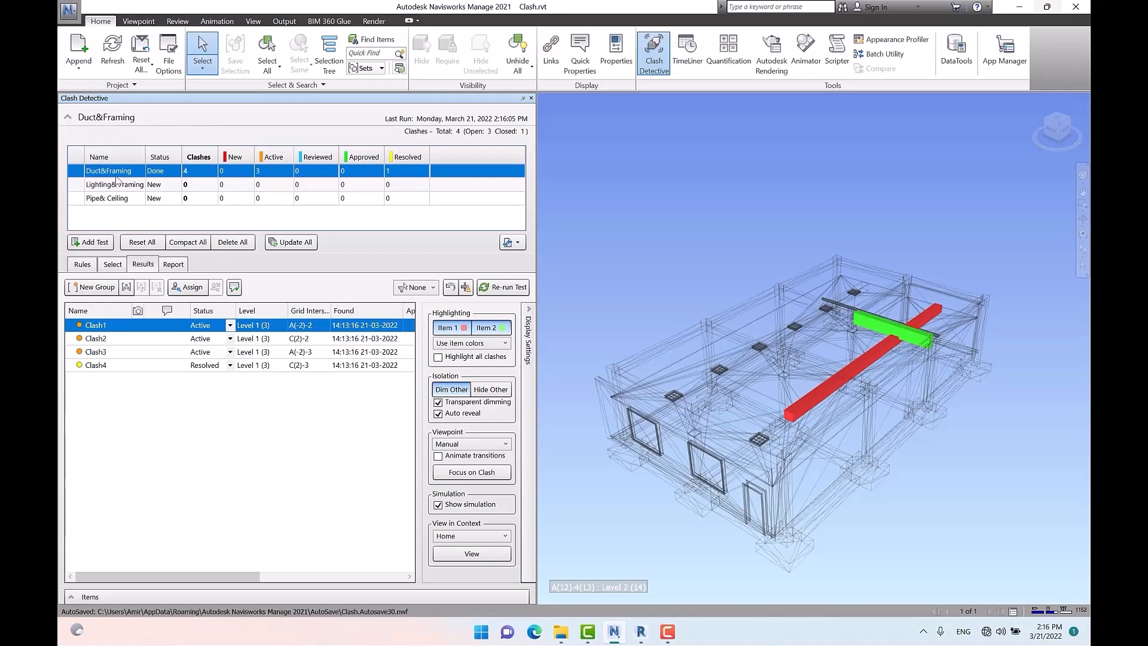
Step: Refresh the model from the saved Revit file and run the Duct&Framing test again
left_click(114, 50)
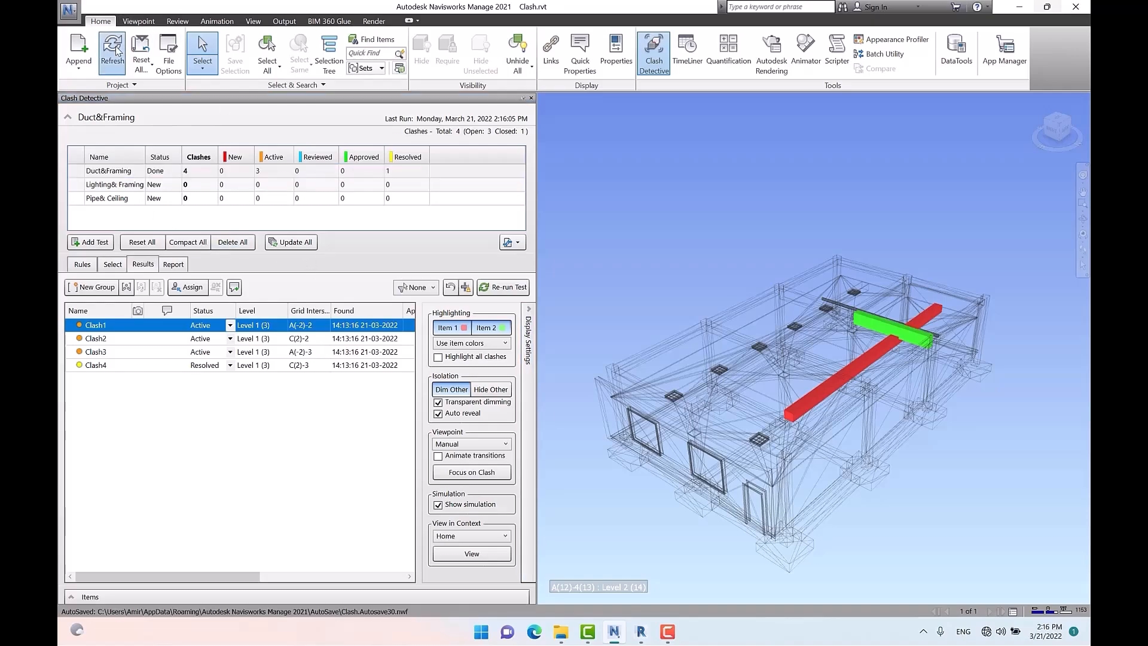
left_click(116, 51)
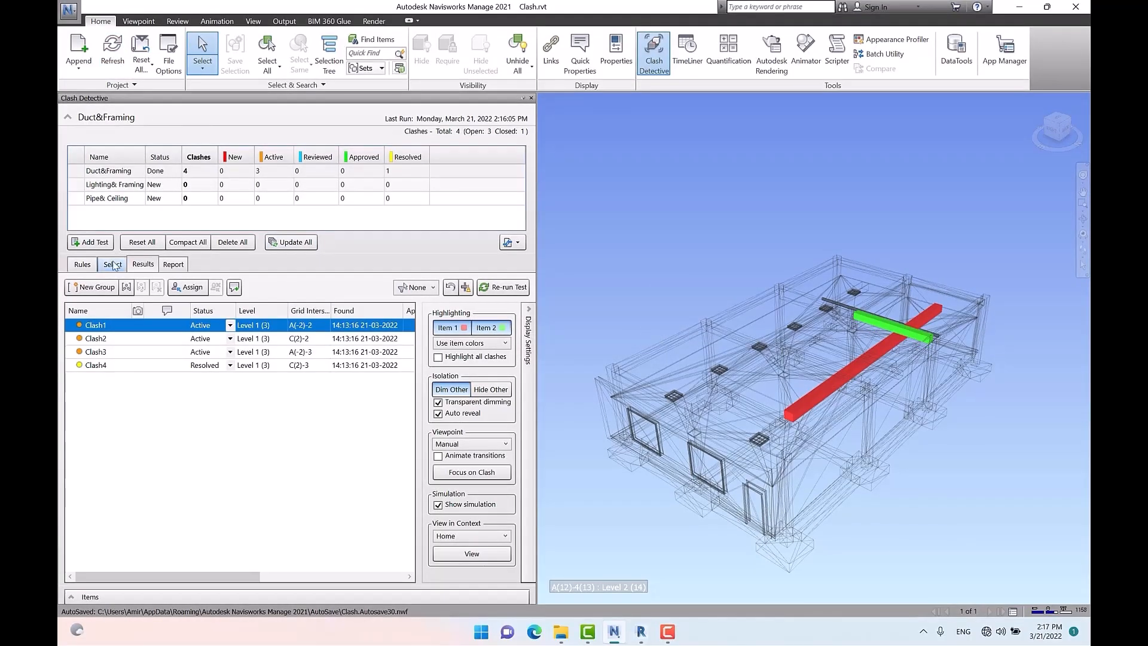
left_click(113, 263)
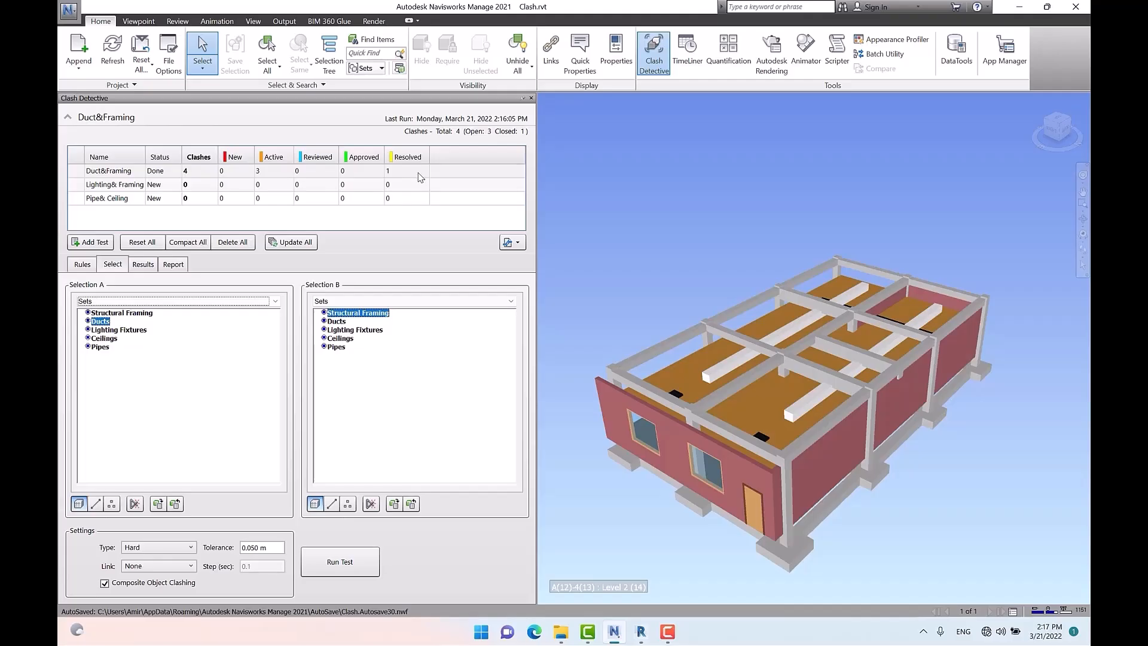
left_click(346, 567)
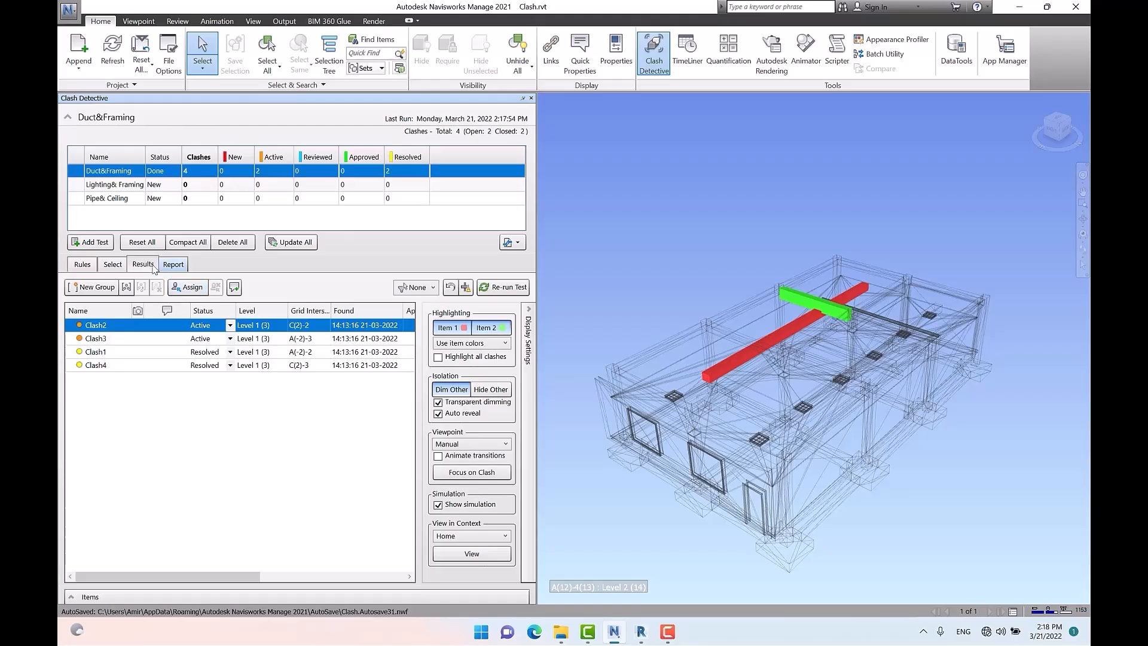
Step: Switch both Selection A and Selection B of the Duct&Framing test from Sets to Properties
left_click(112, 265)
left_click(113, 302)
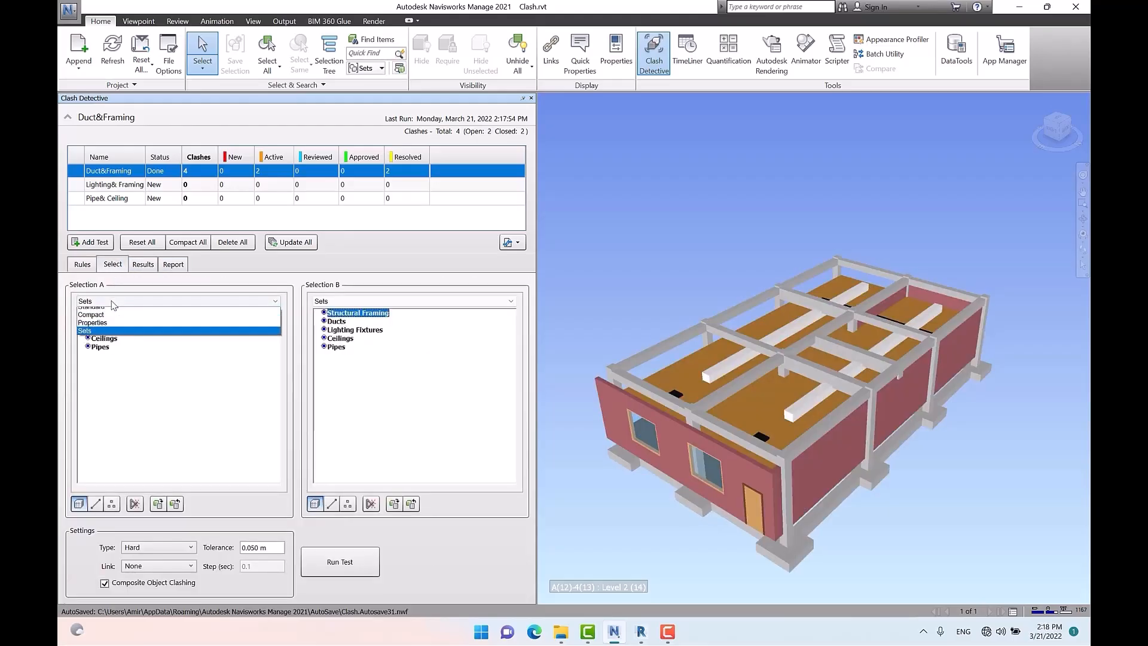
left_click(117, 323)
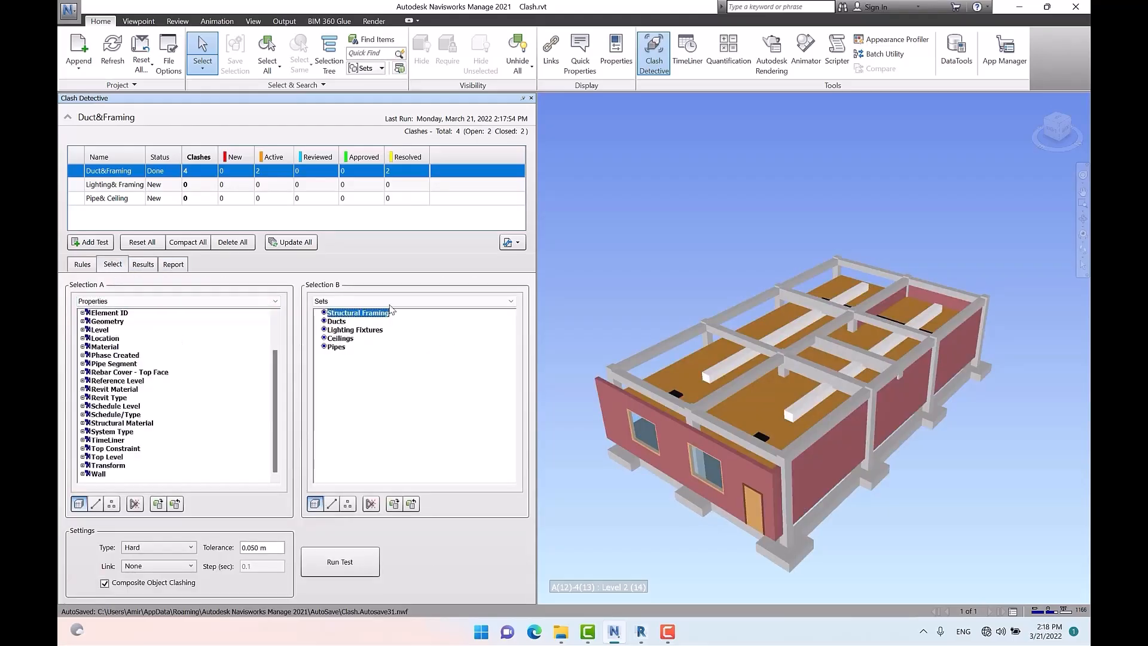
left_click(389, 301)
left_click(366, 329)
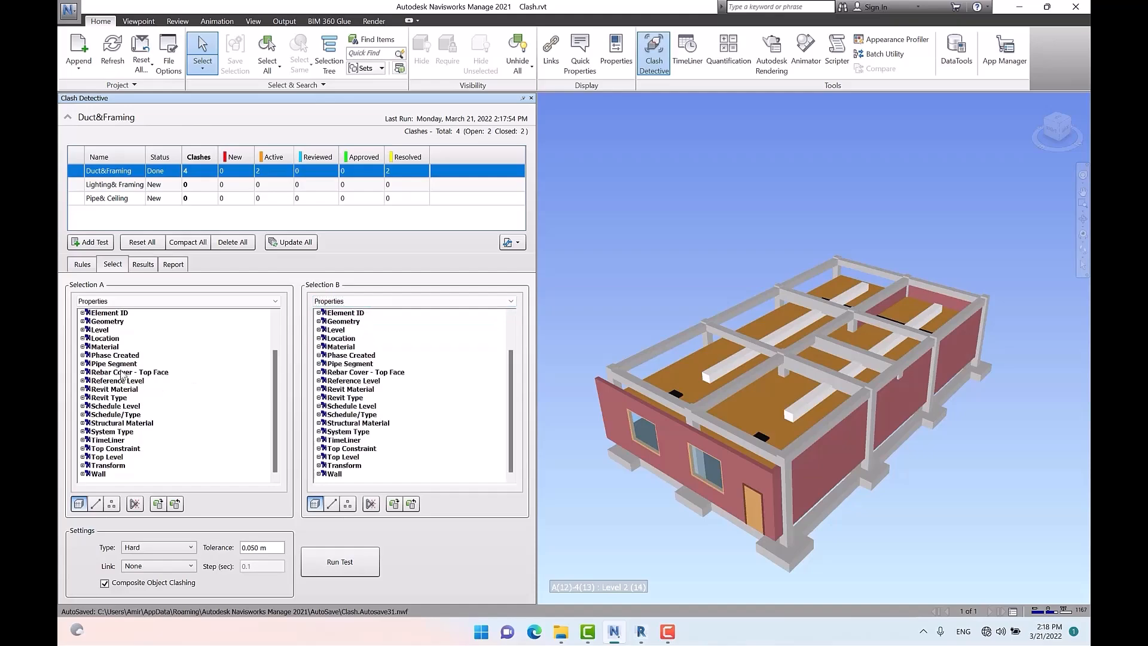
Step: Choose Ducts under the Element Category property as Selection A of the Duct&Framing test
scroll(80, 341, "up", 2)
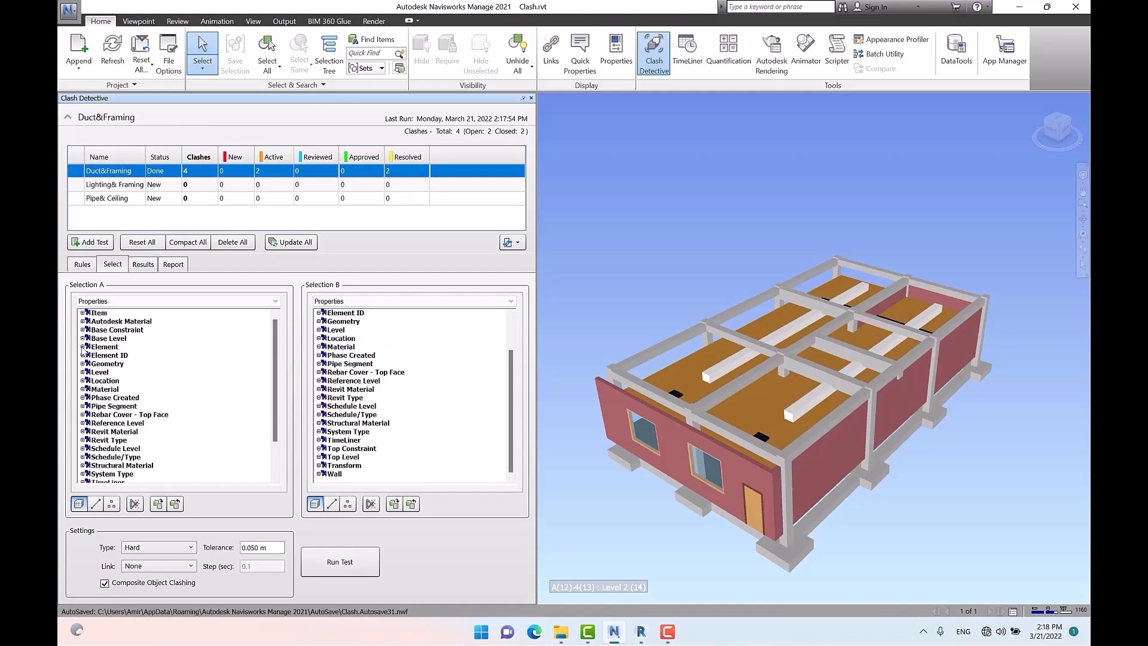
left_click(82, 346)
left_click(89, 398)
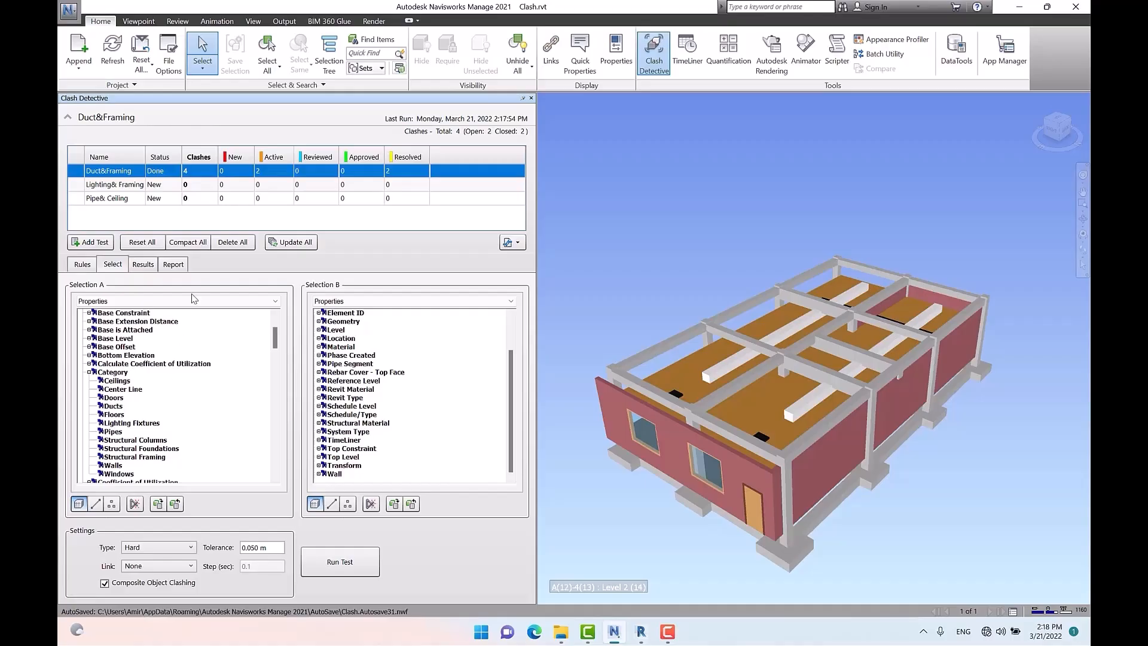
left_click(120, 407)
Step: Choose Structural Framing under the Element Category property as Selection B and run the Duct&Framing test
scroll(400, 339, "up", 2)
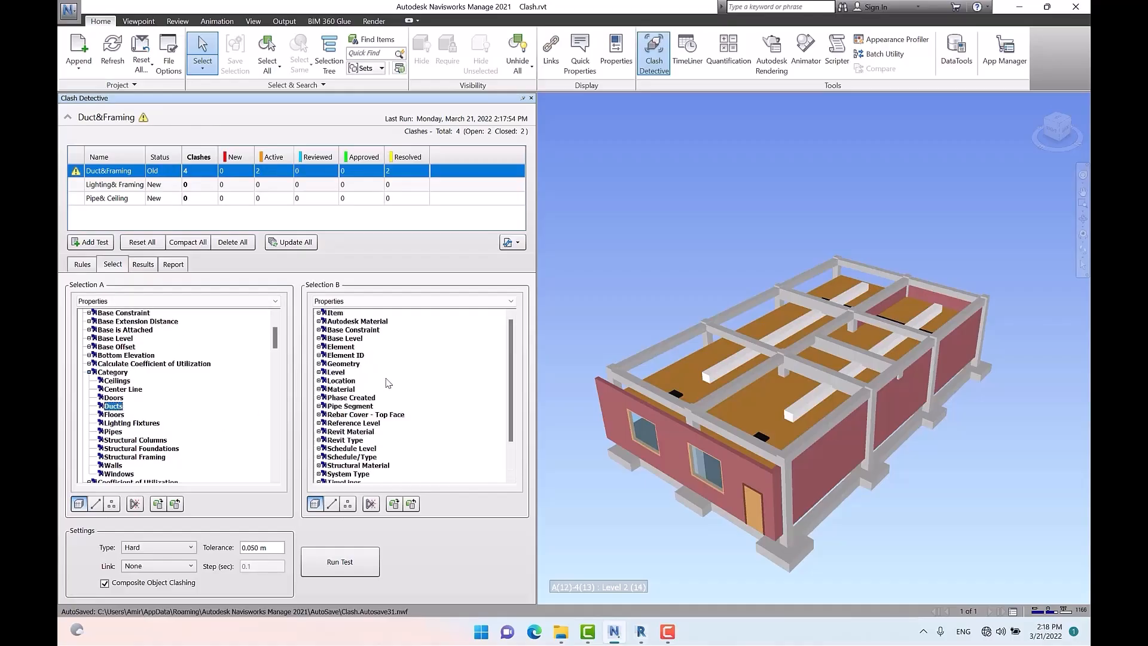
left_click(319, 347)
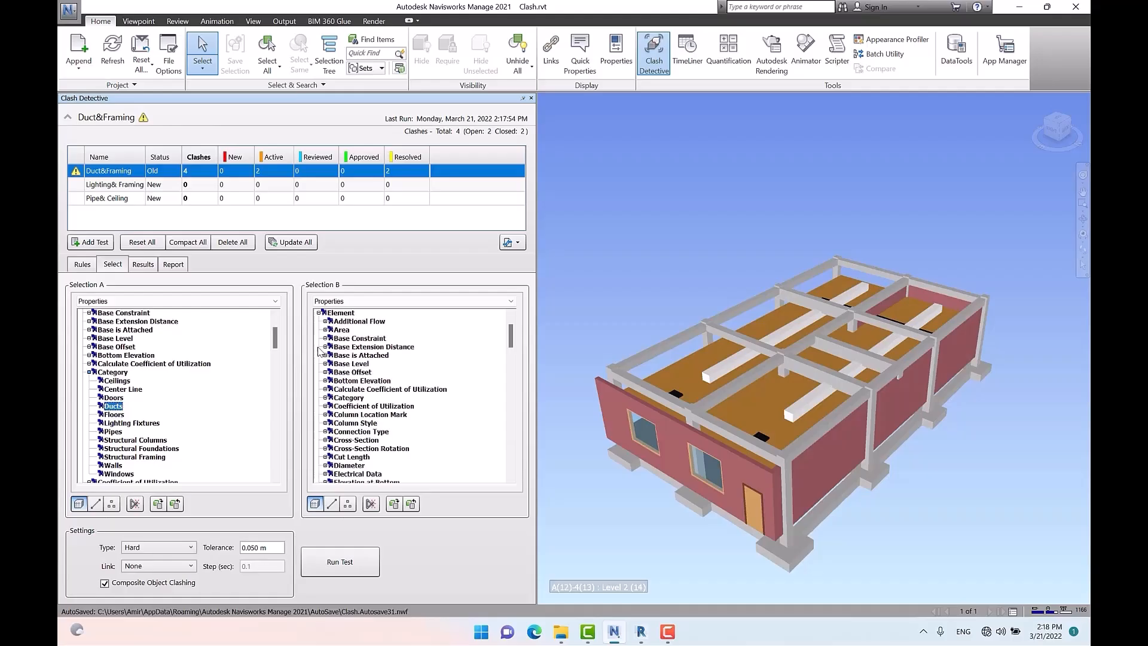
scroll(423, 388, "down", 2)
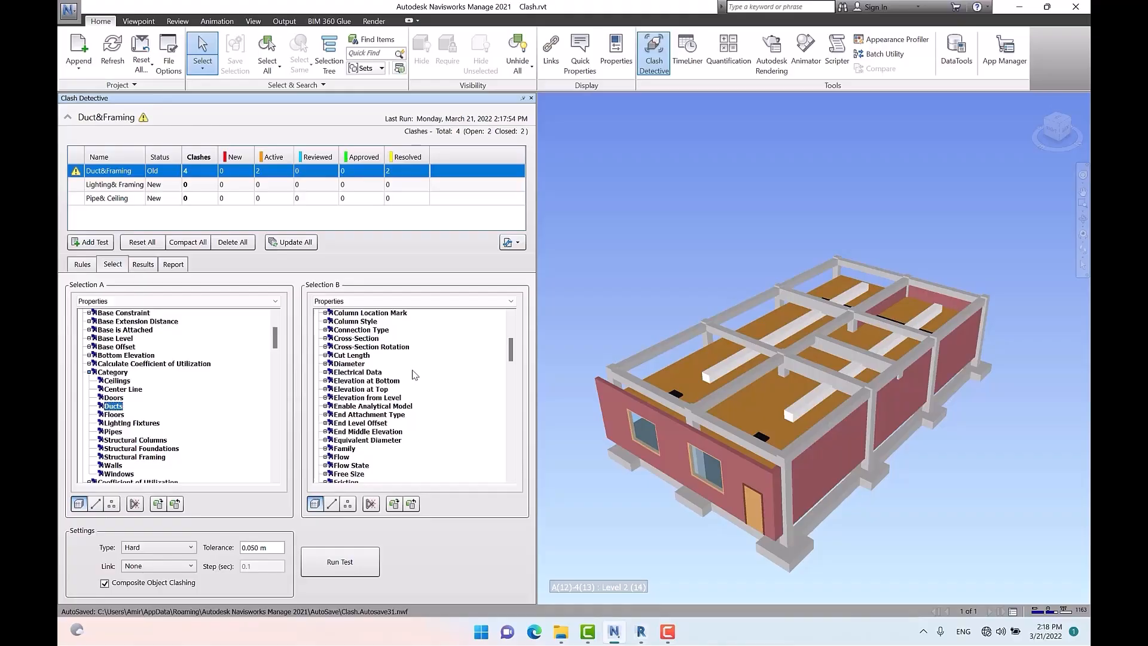
scroll(405, 380, "up", 3)
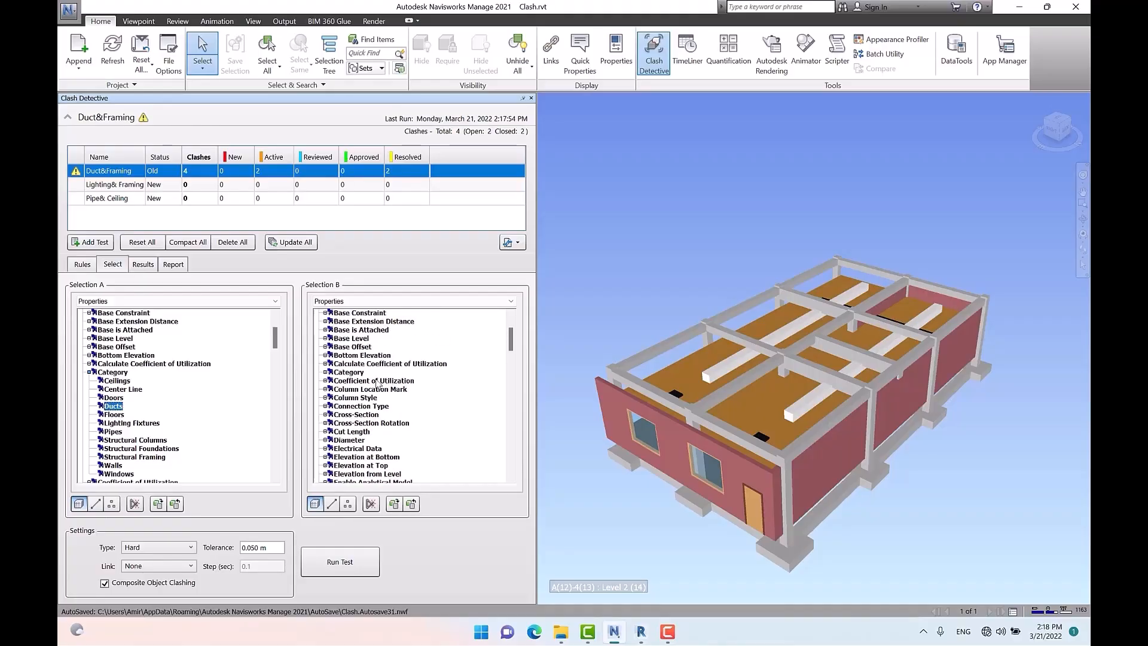
left_click(327, 373)
left_click(325, 372)
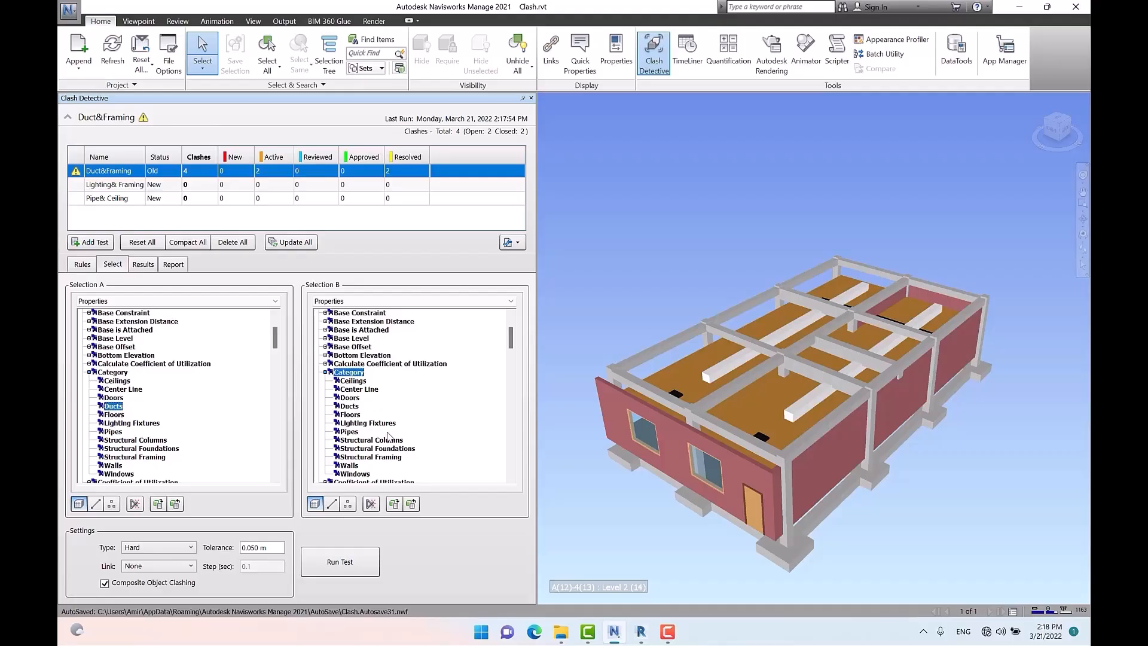
left_click(397, 458)
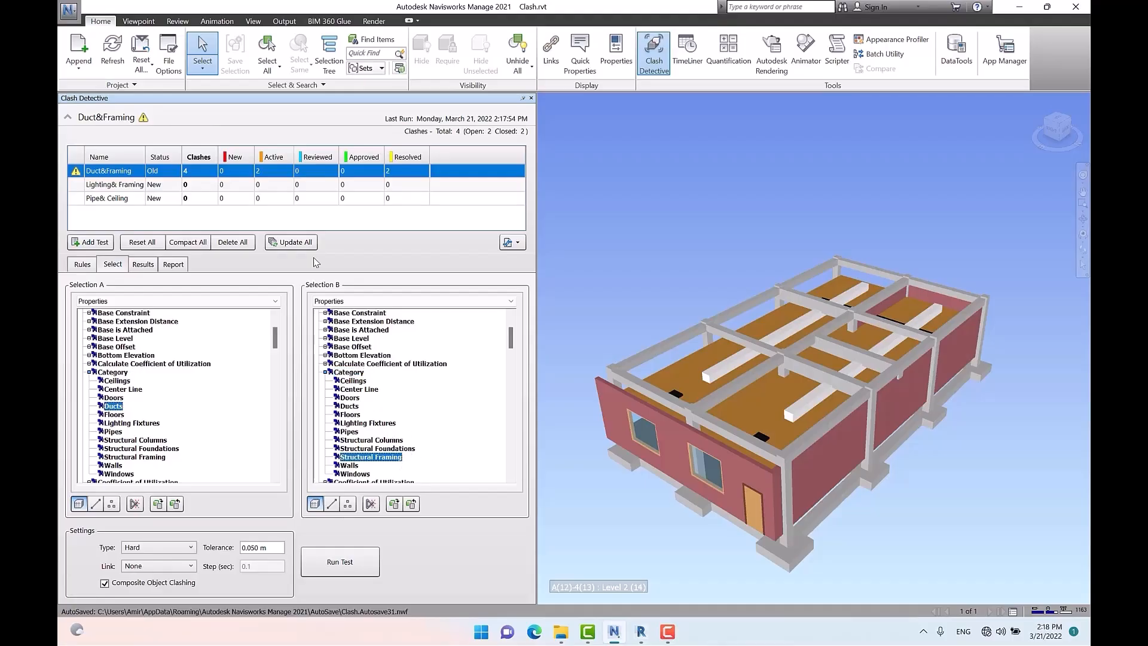
left_click(339, 562)
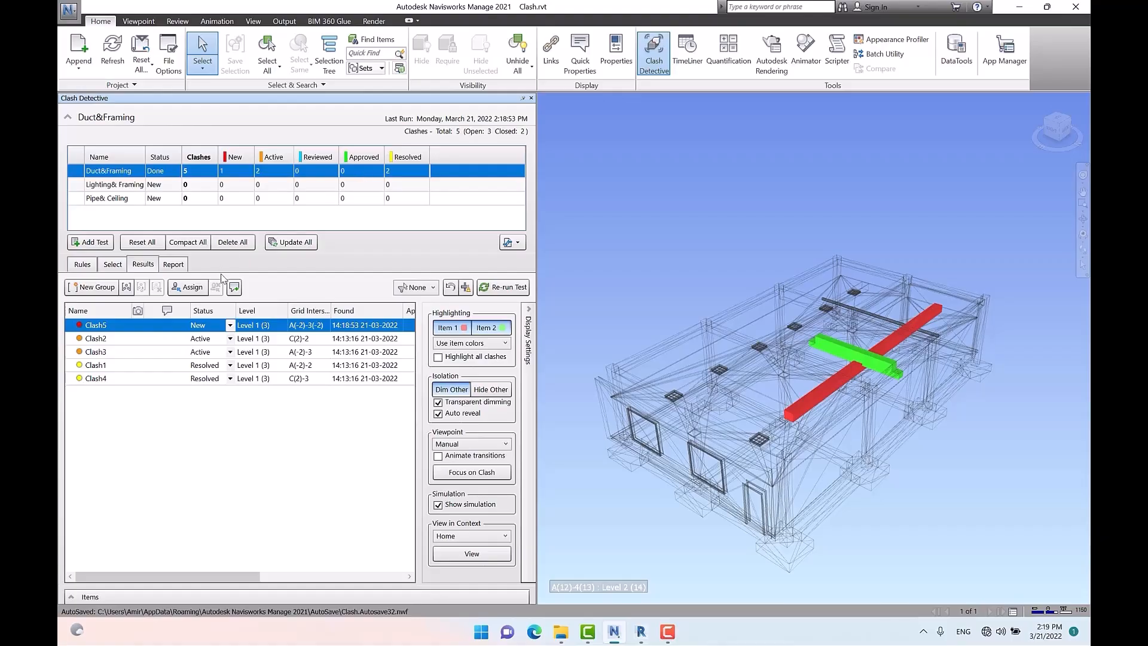
Step: Try the Reviewed status on Clash1 and set it back to Resolved
left_click(230, 338)
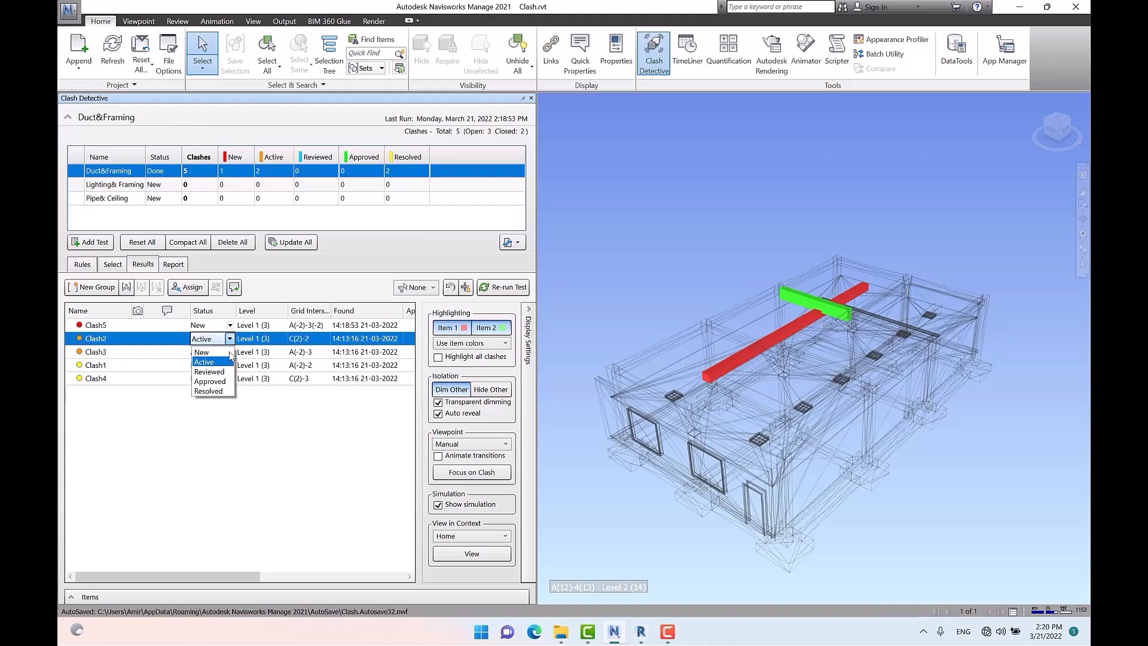
left_click(230, 364)
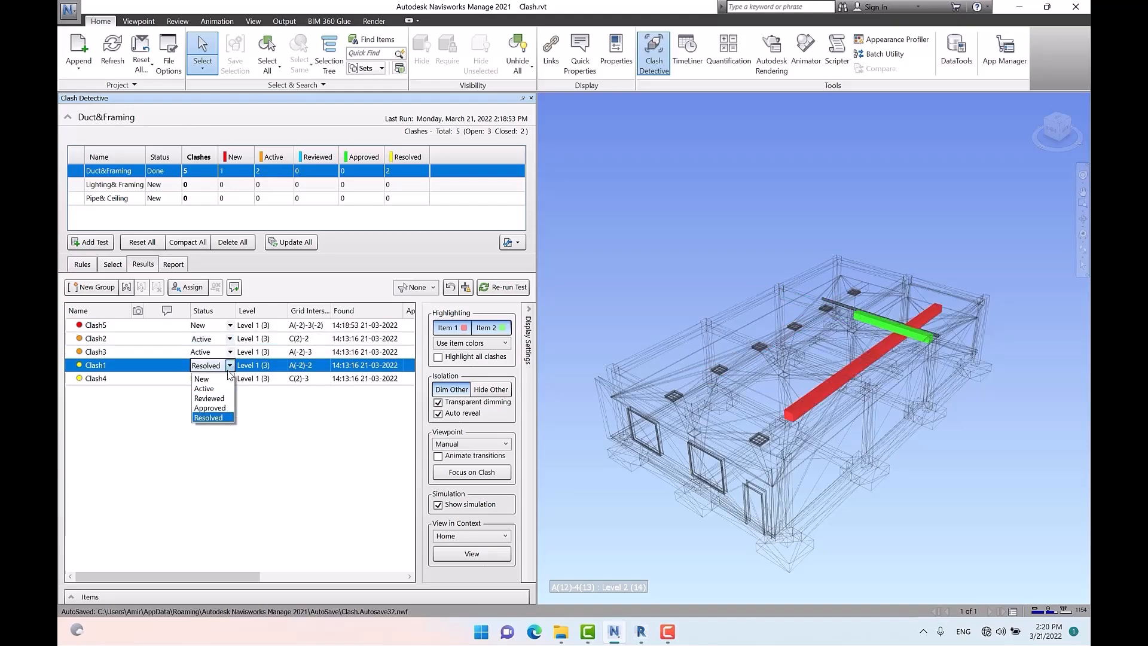
left_click(220, 399)
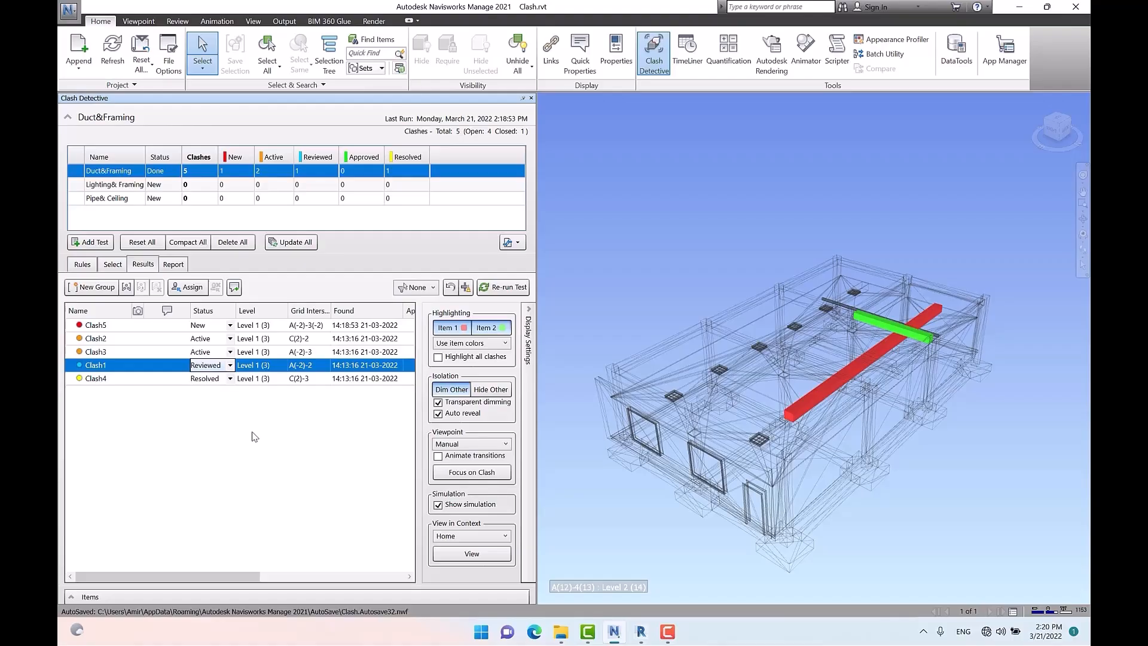
left_click(224, 418)
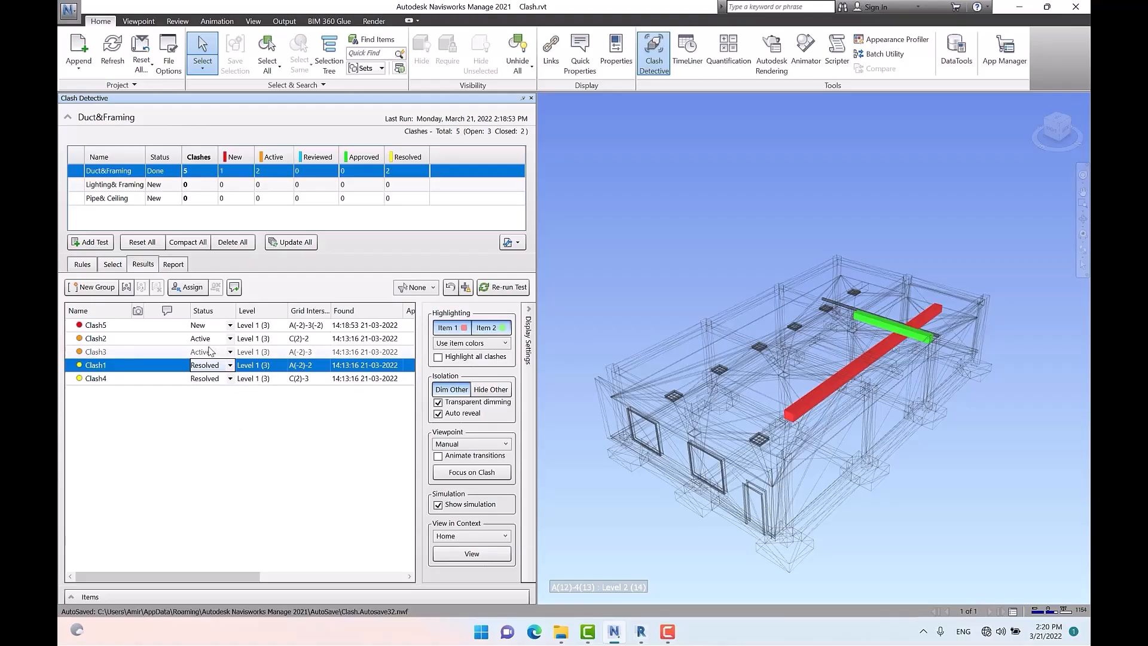
Step: Set the status of Clash2 to Reviewed and of Clash3 to Approved
left_click(122, 338)
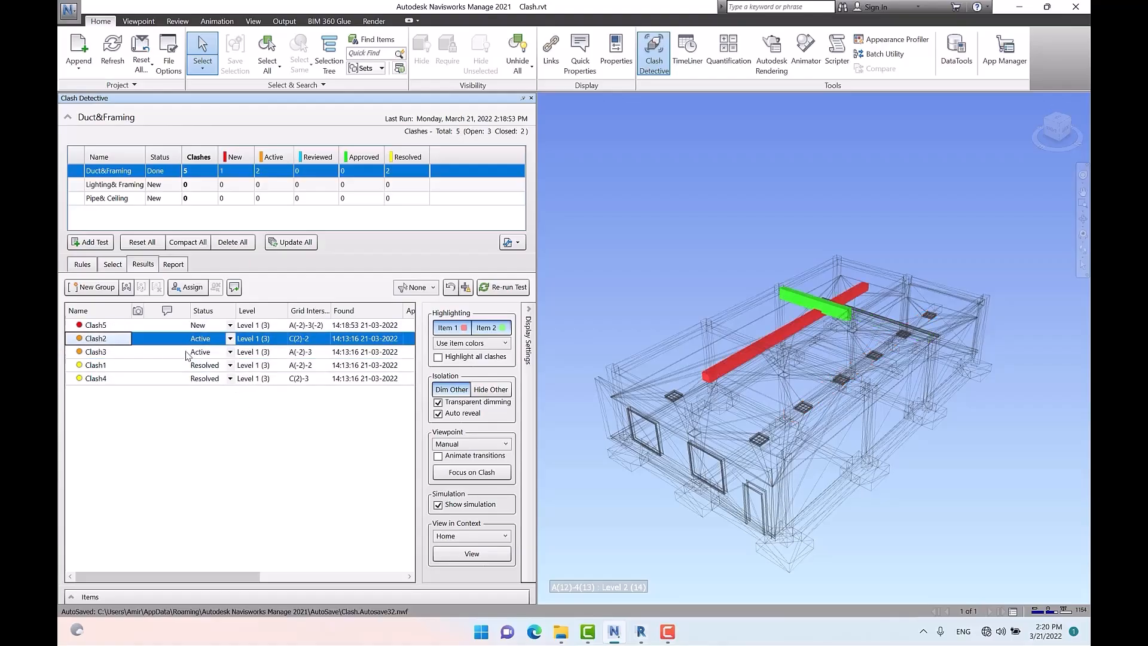
left_click(230, 339)
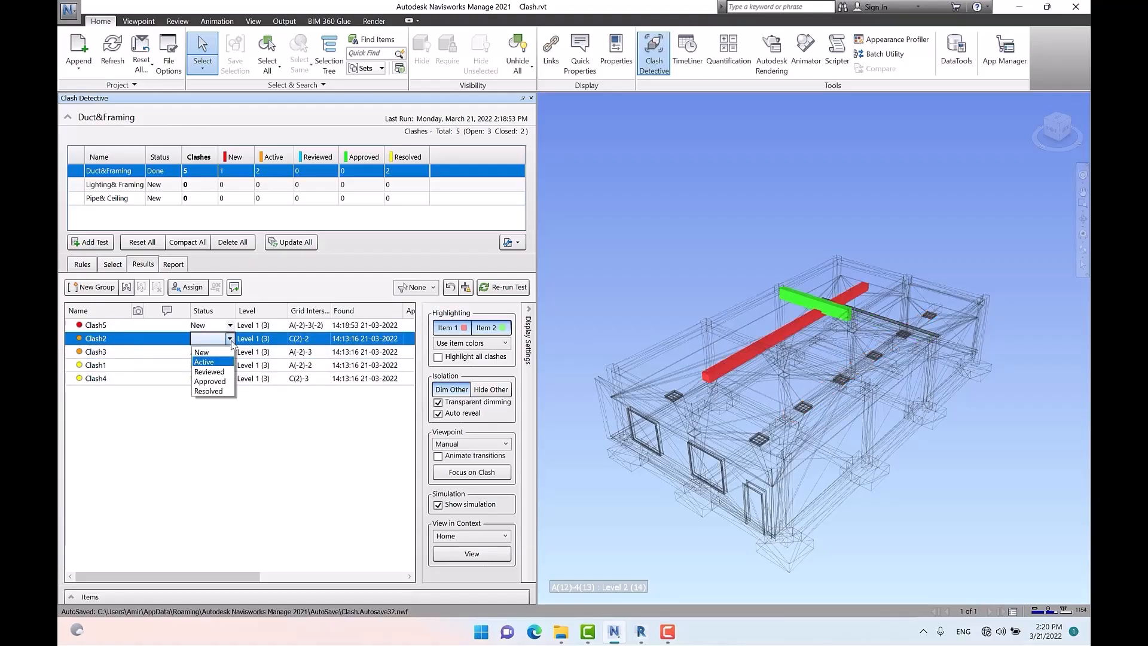
left_click(211, 371)
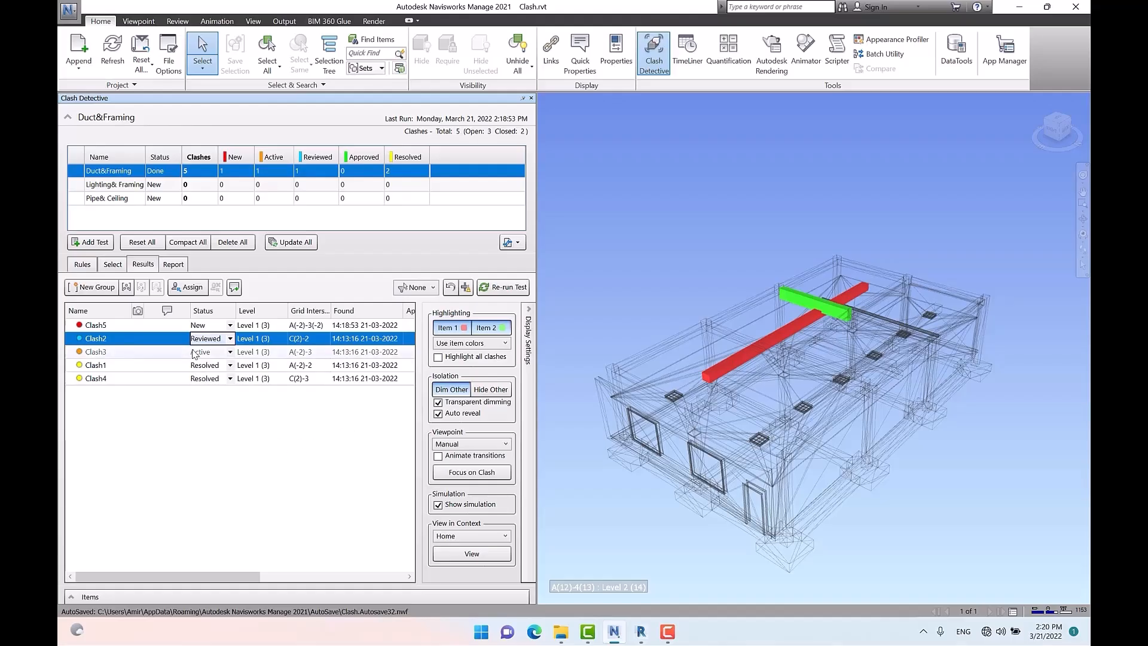
left_click(152, 354)
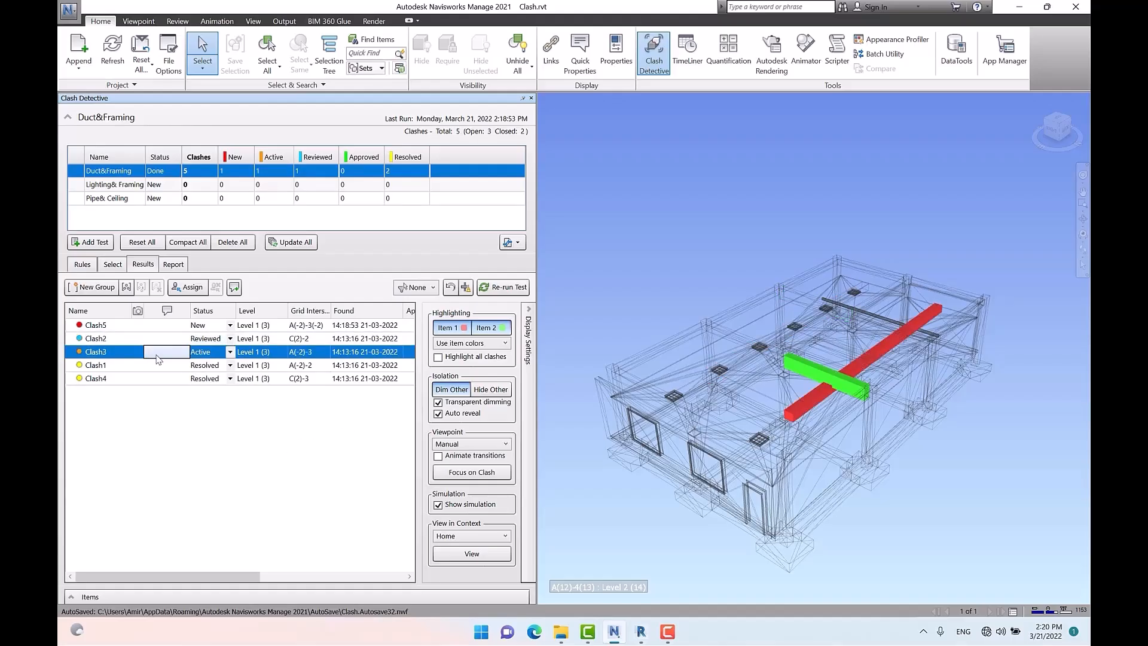
left_click(230, 353)
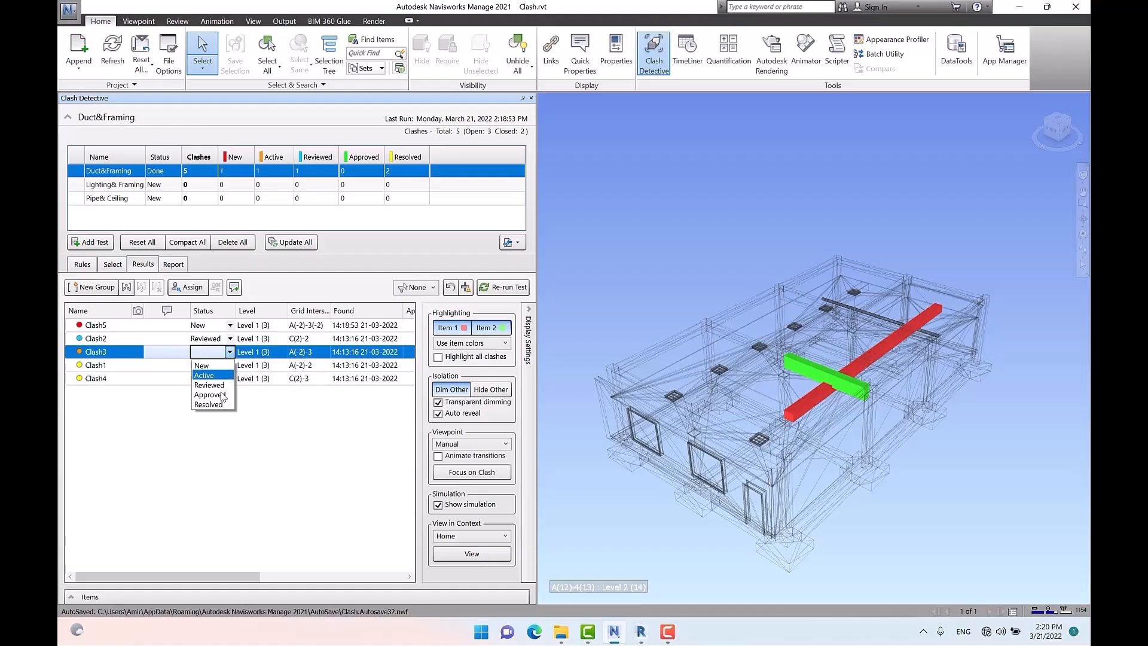
left_click(224, 394)
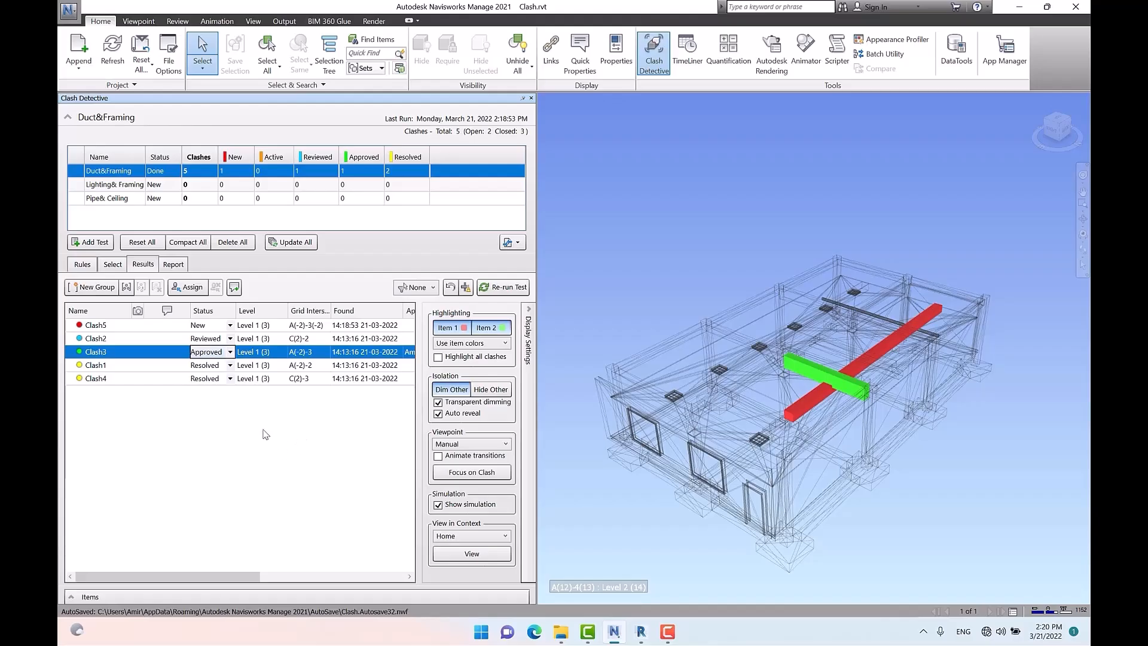
Step: Rerun the Duct&Framing test and compact all tests to remove the resolved clashes
left_click(113, 265)
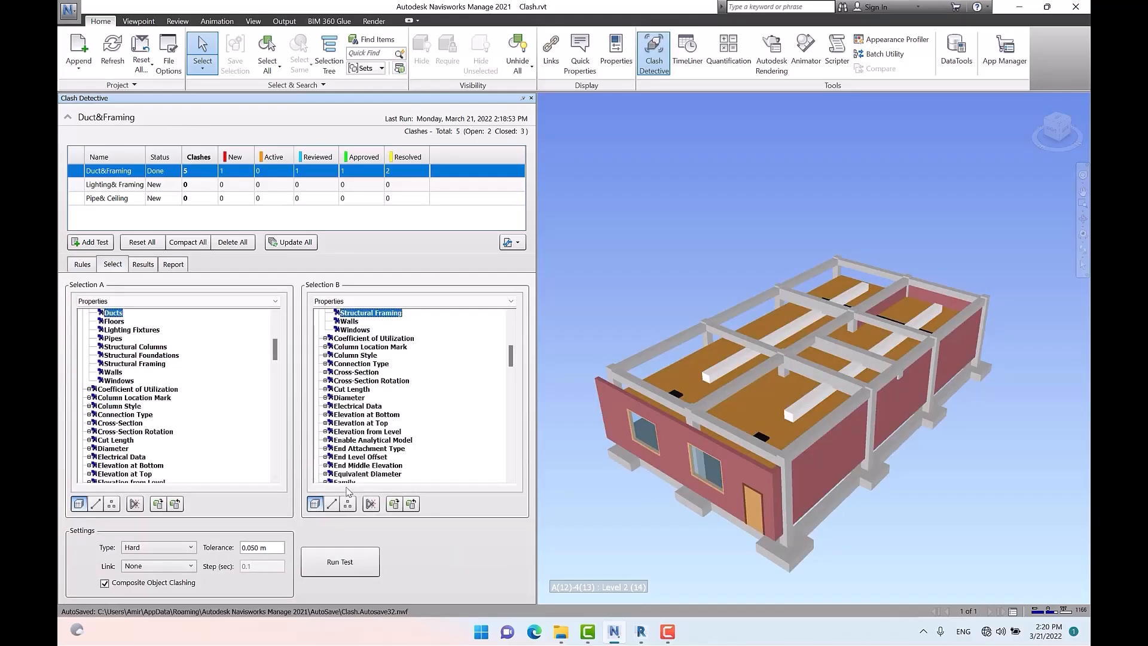
left_click(354, 569)
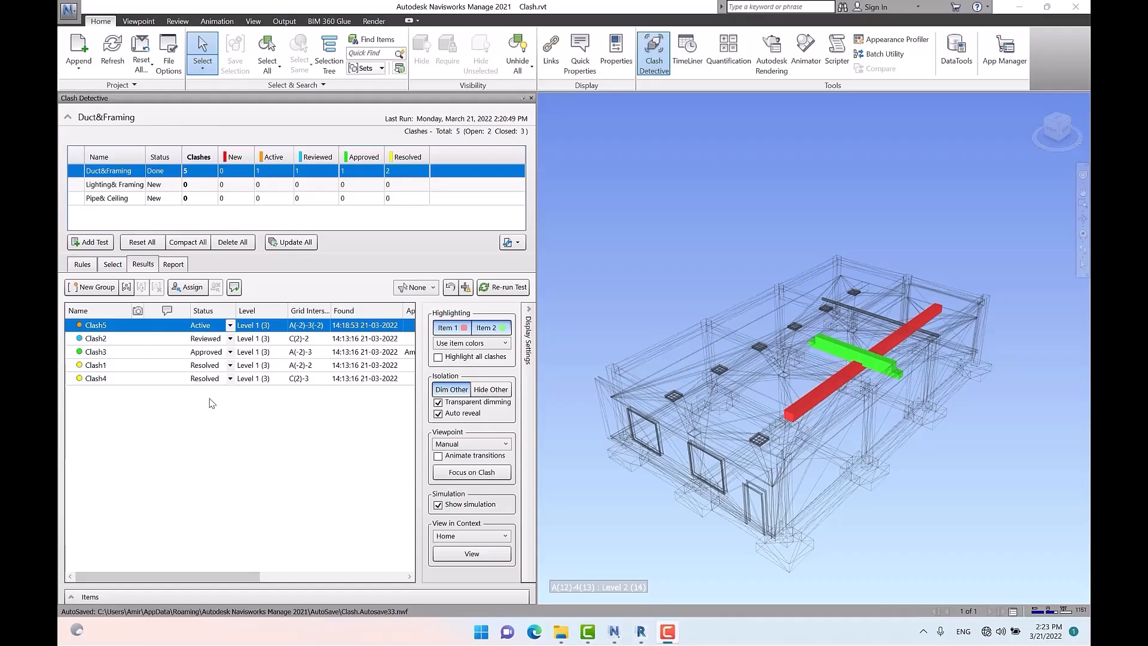
left_click(186, 242)
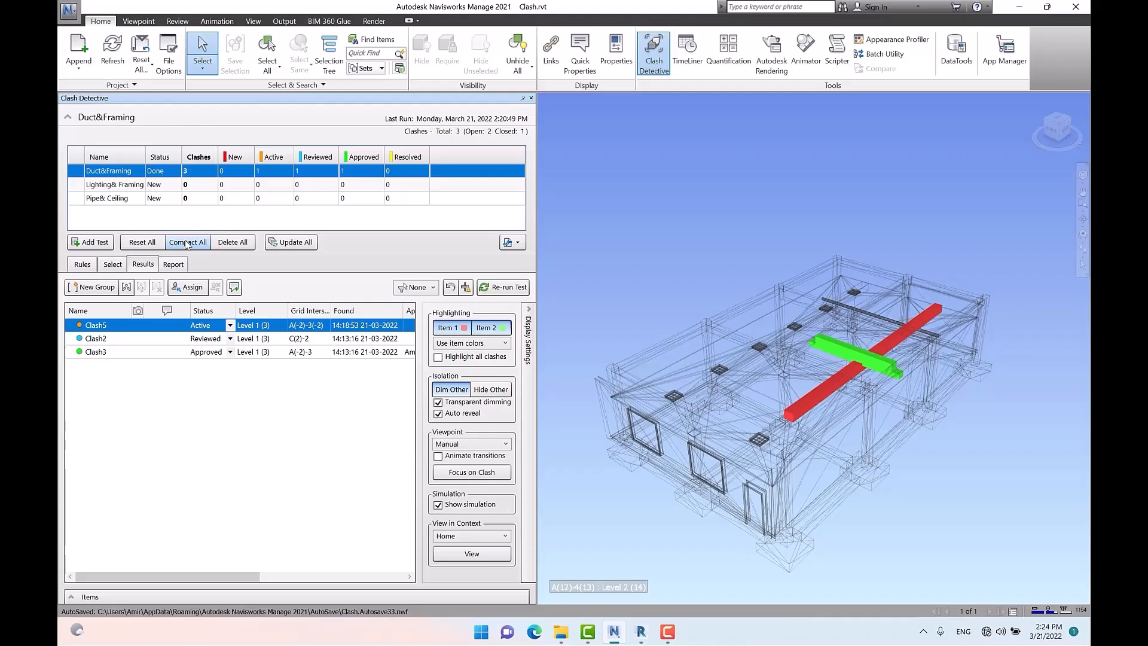
Step: Inspect the remaining Clash2, Clash3 and Clash5 in the model view
left_click(115, 339)
left_click(122, 353)
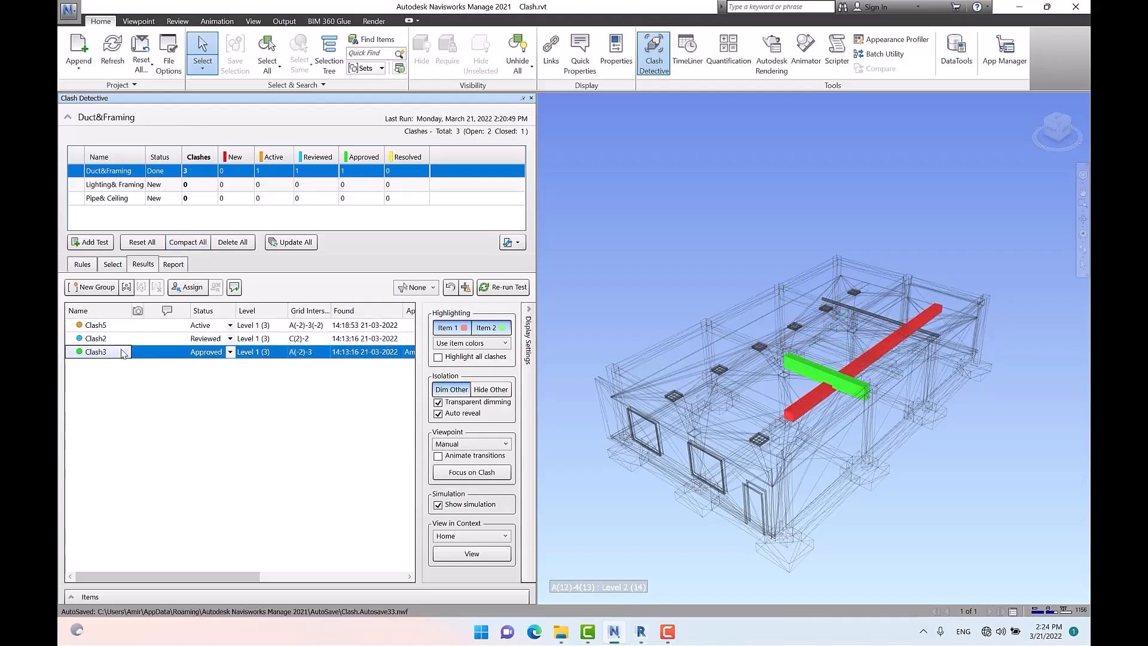
left_click(113, 326)
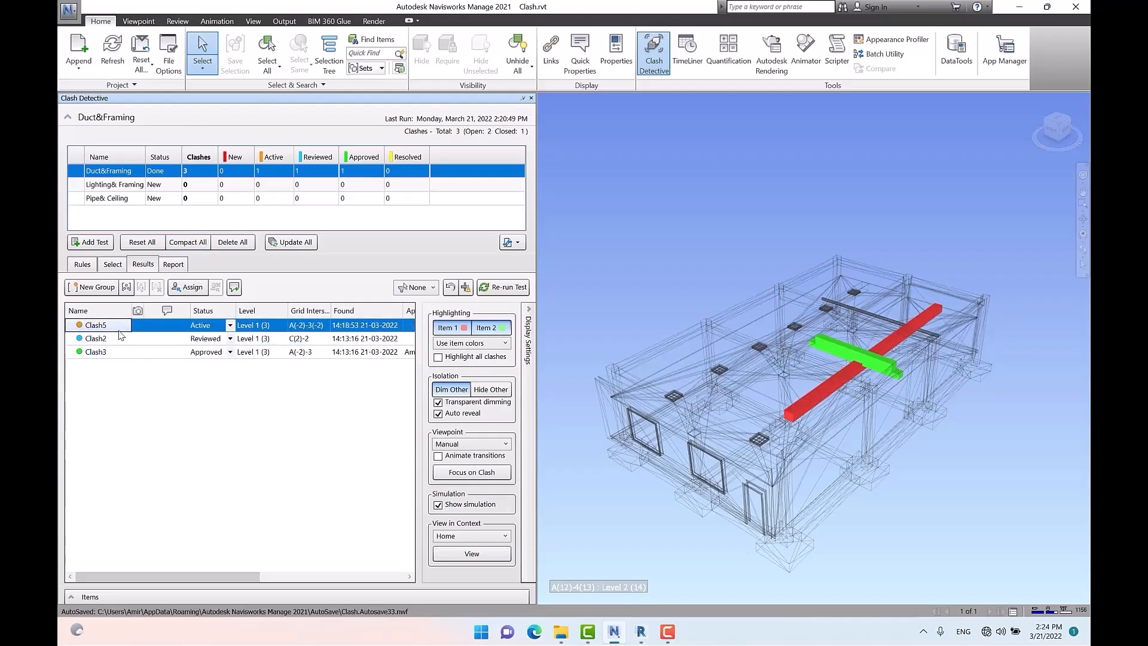
left_click(122, 338)
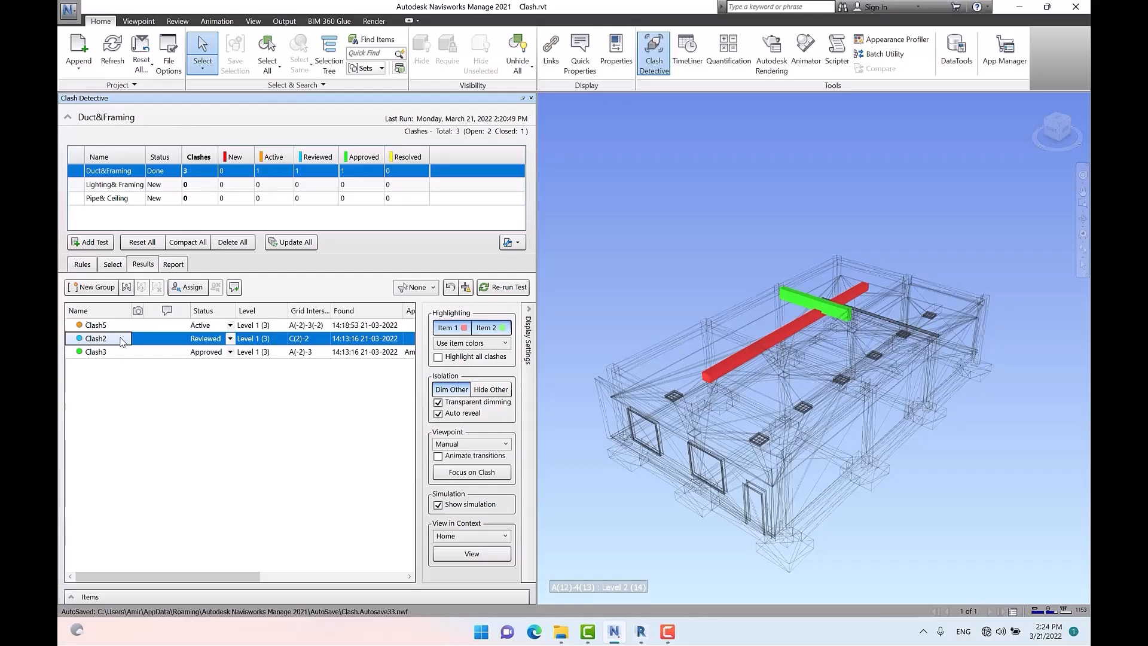
Step: Inspect Clash3 and rerun the Duct&Framing test with its existing selections
left_click(128, 353)
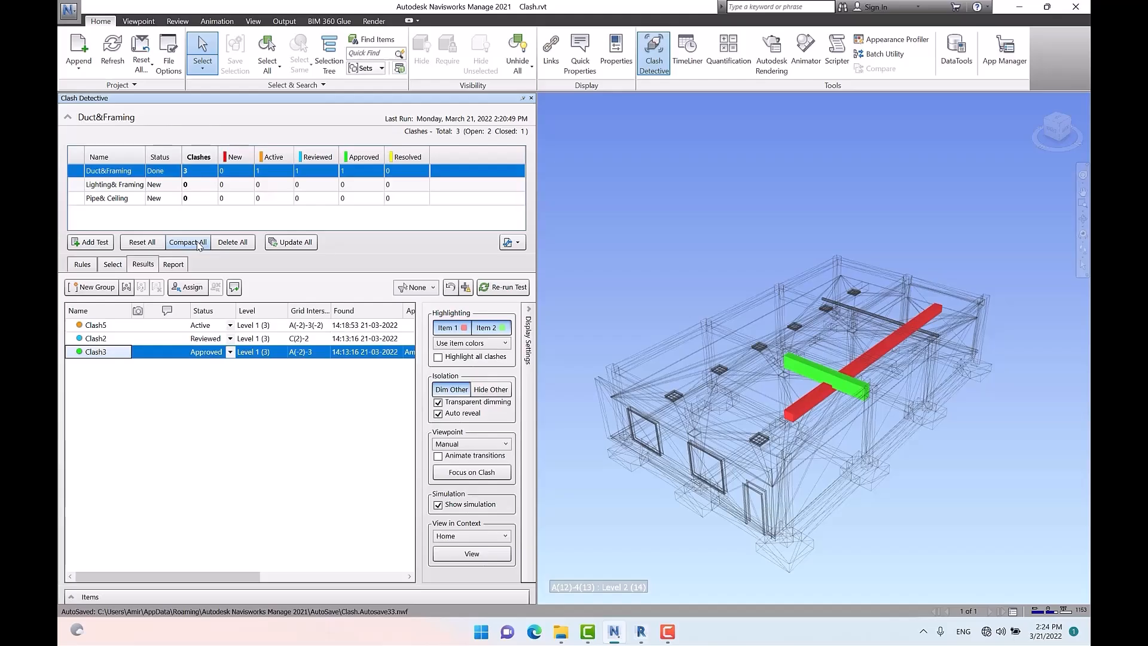
left_click(201, 353)
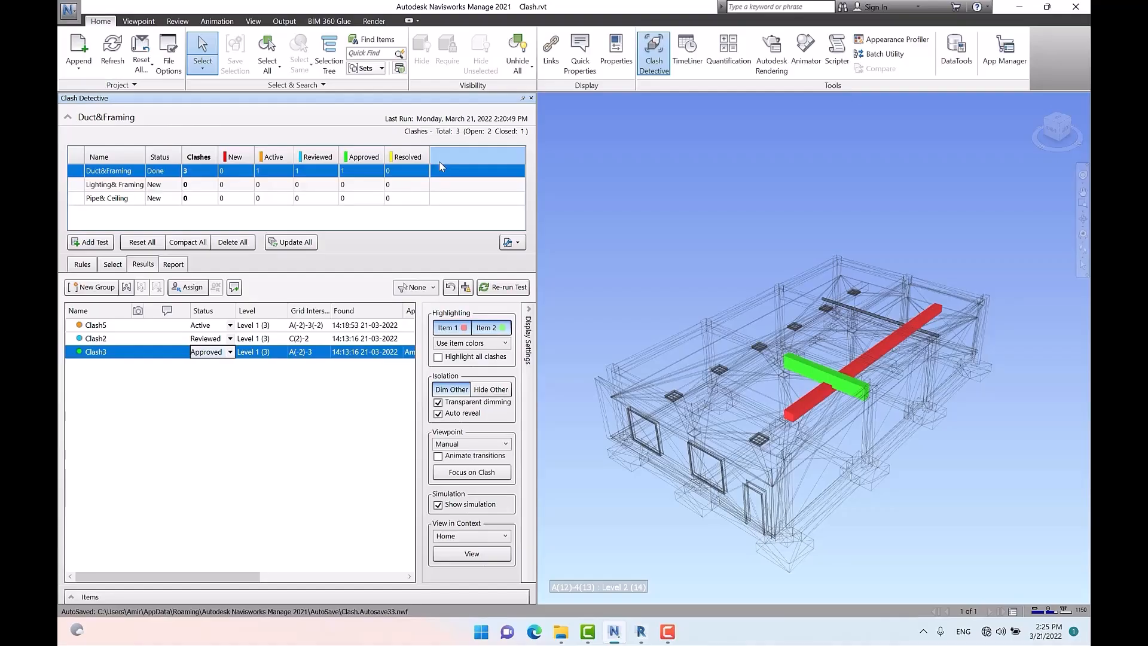
left_click(112, 264)
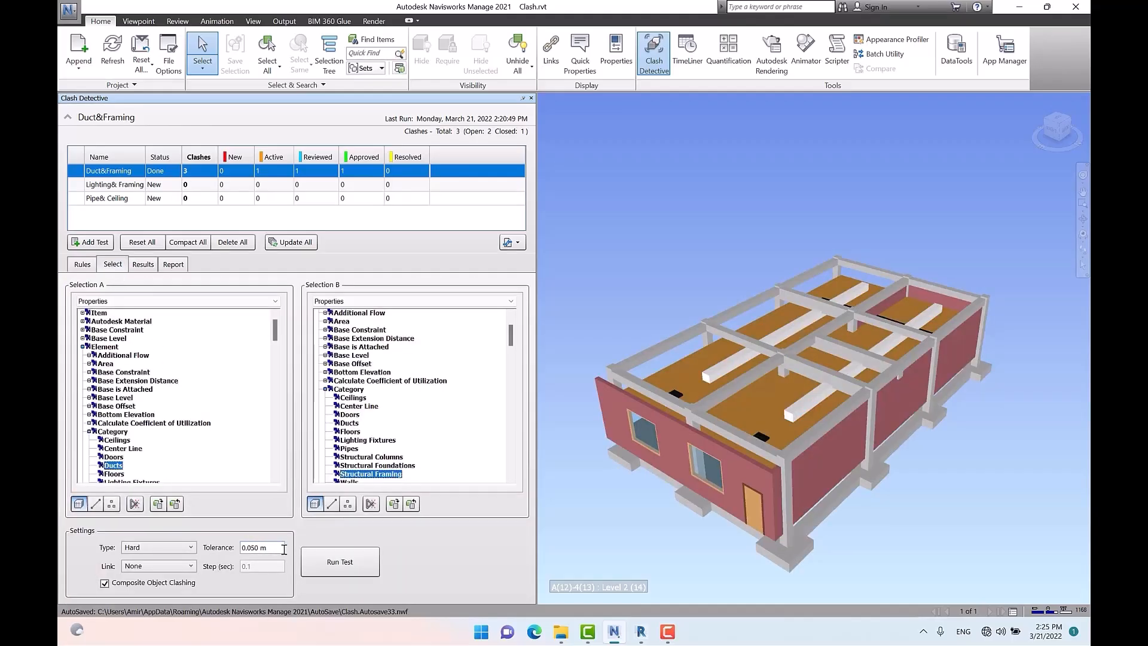
left_click(340, 561)
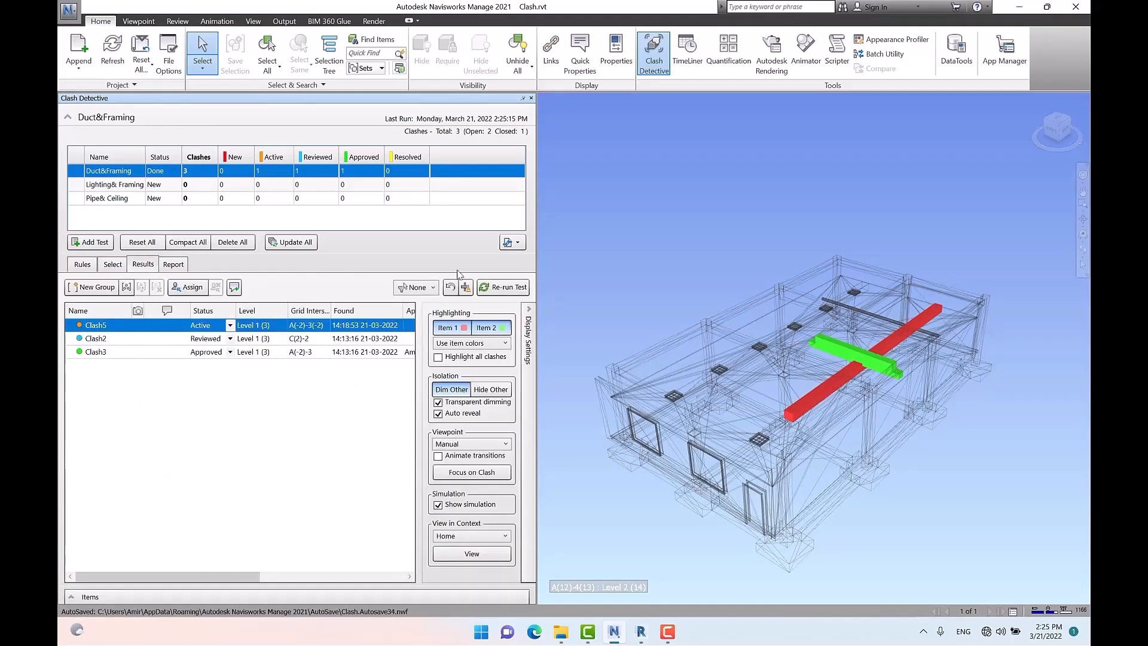
Step: Reset all clash tests and run the Duct&Framing test from scratch
left_click(145, 244)
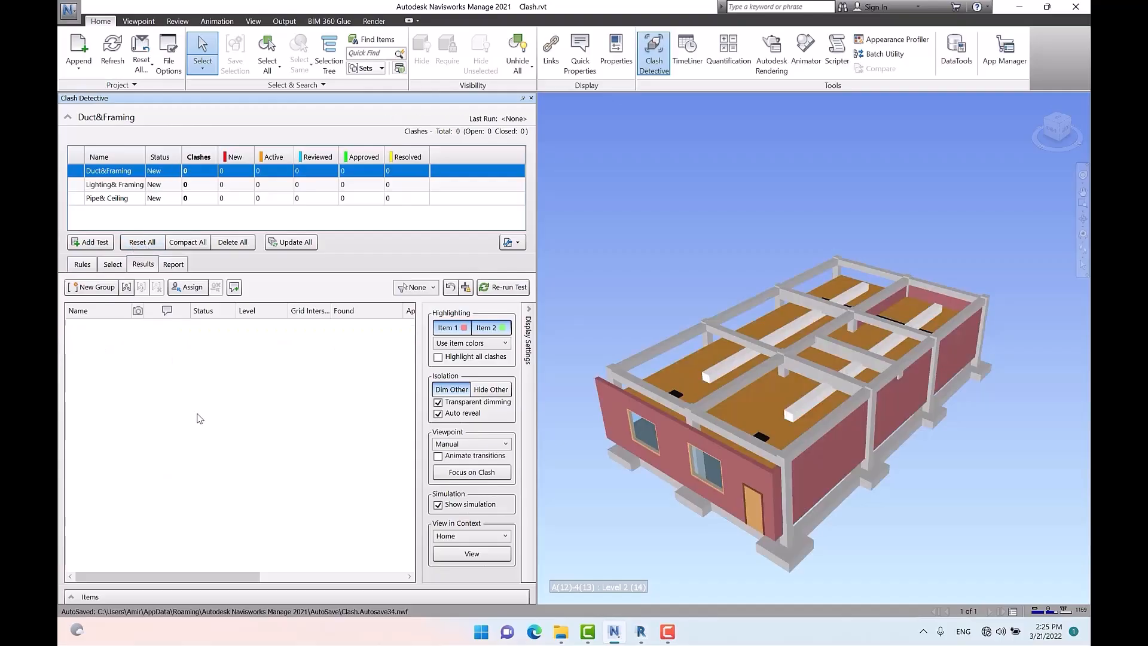
left_click(113, 265)
left_click(351, 562)
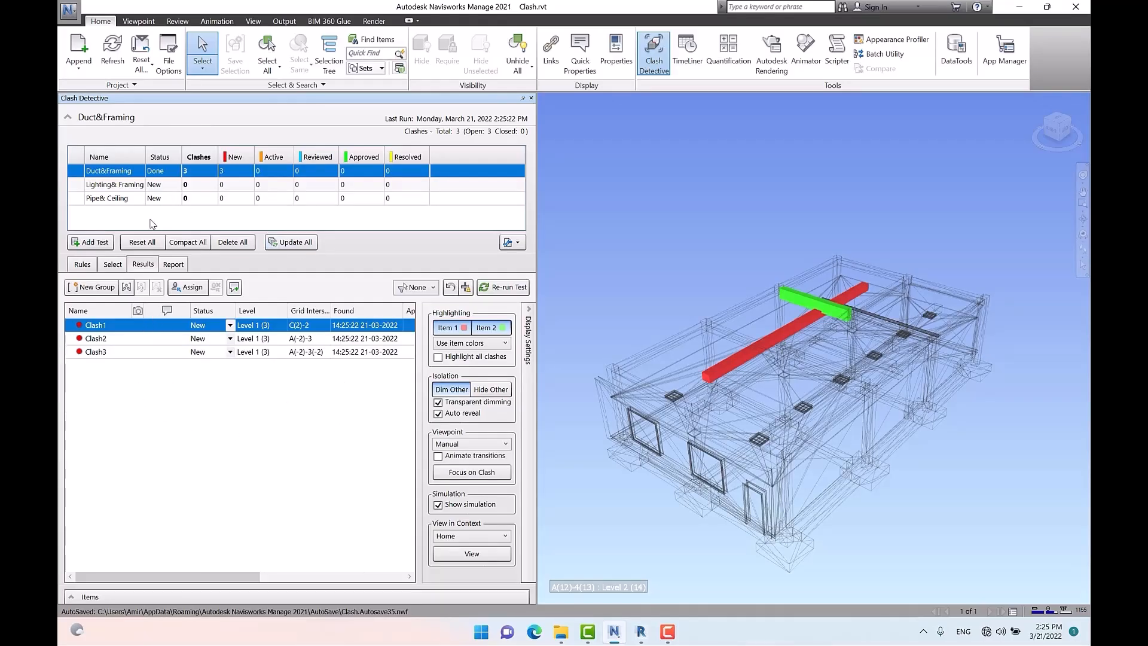
Step: Add a new clash test of type Hard (Conservative) with a tolerance of 0.01 m
left_click(90, 242)
left_click(190, 547)
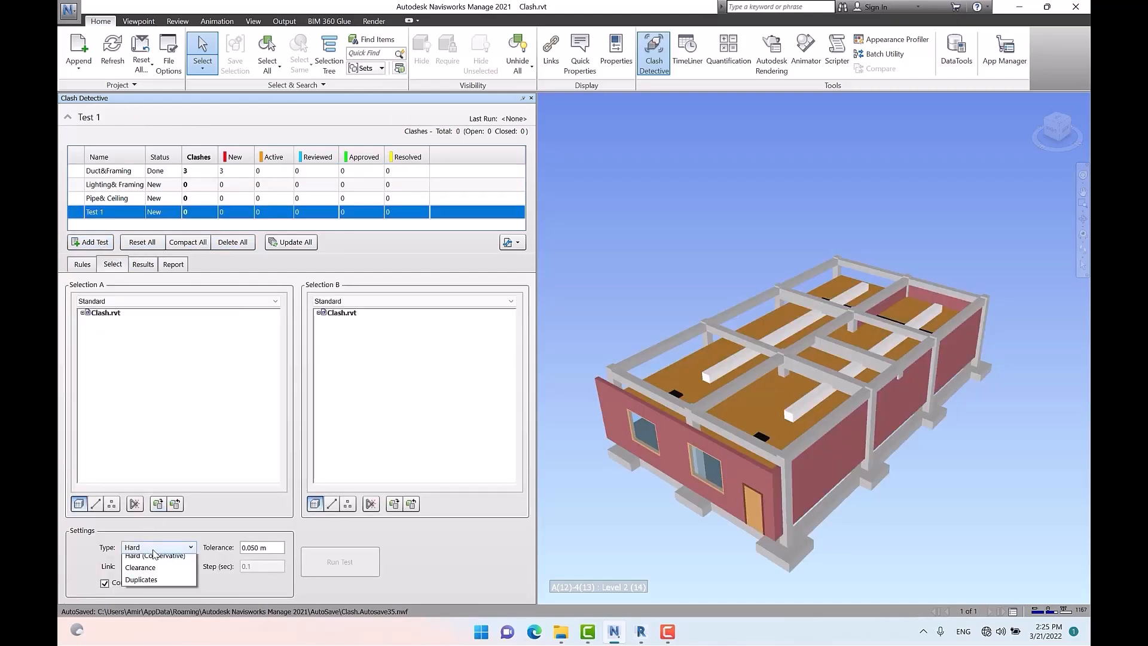
left_click(157, 566)
key("Tab")
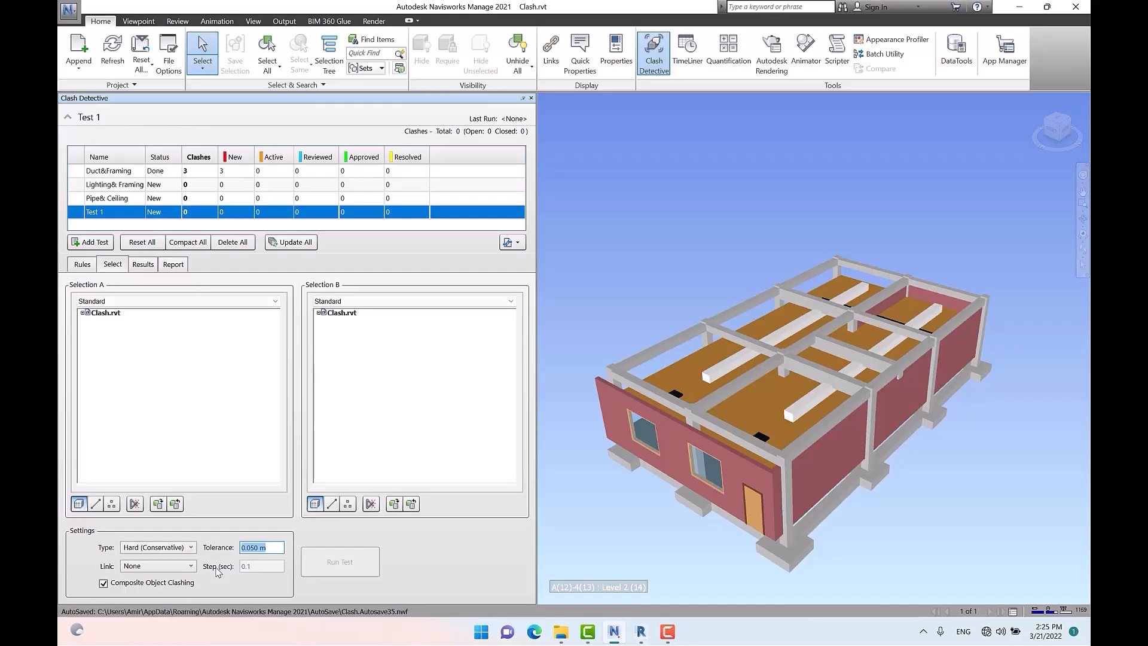
type(".01")
Step: Select Clash.rvt for both Selection A and Selection B and run Test 1
left_click(119, 314)
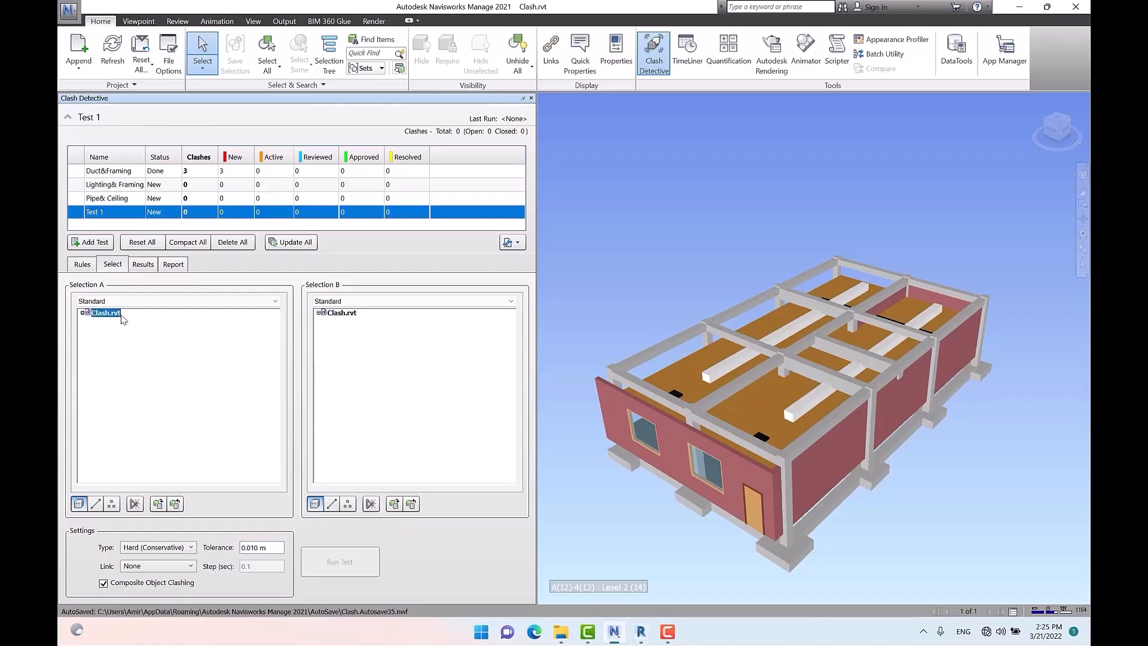
left_click(343, 313)
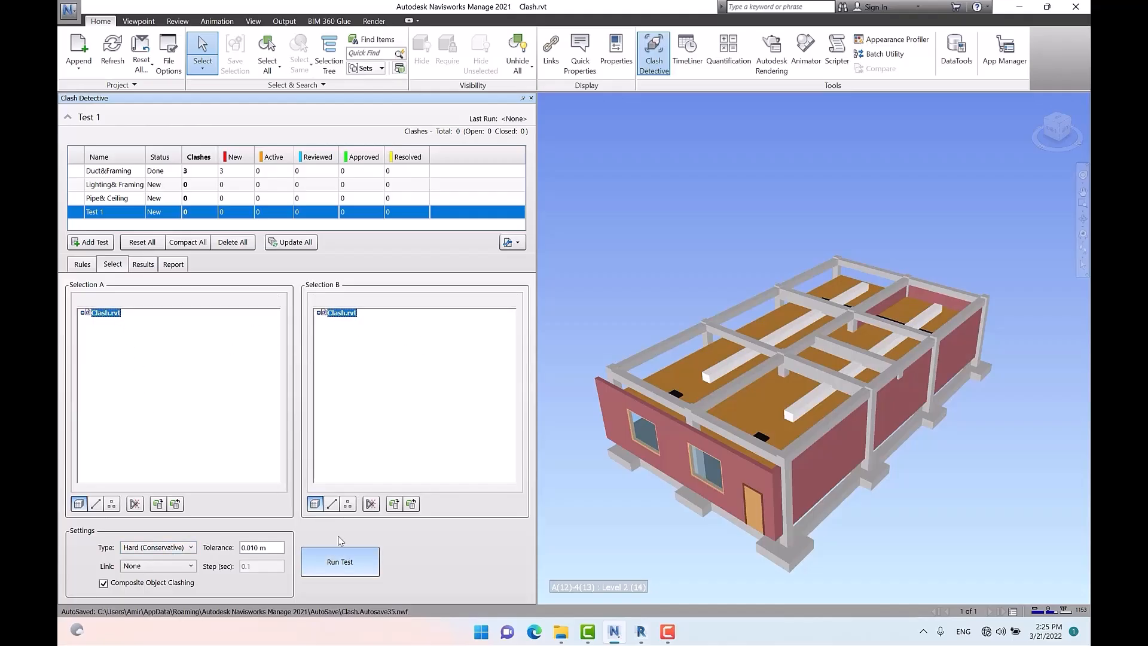
left_click(340, 561)
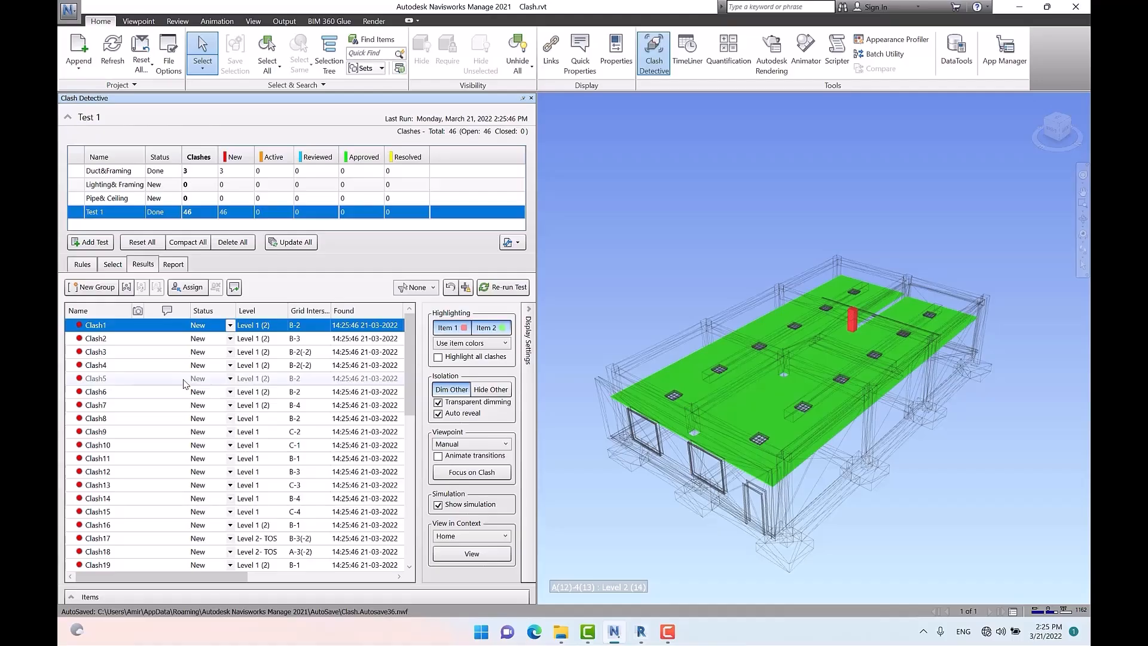
Step: Browse the Test 1 results and sort them by name in descending and back in ascending order
scroll(181, 436, "down", 5)
scroll(180, 441, "up", 5)
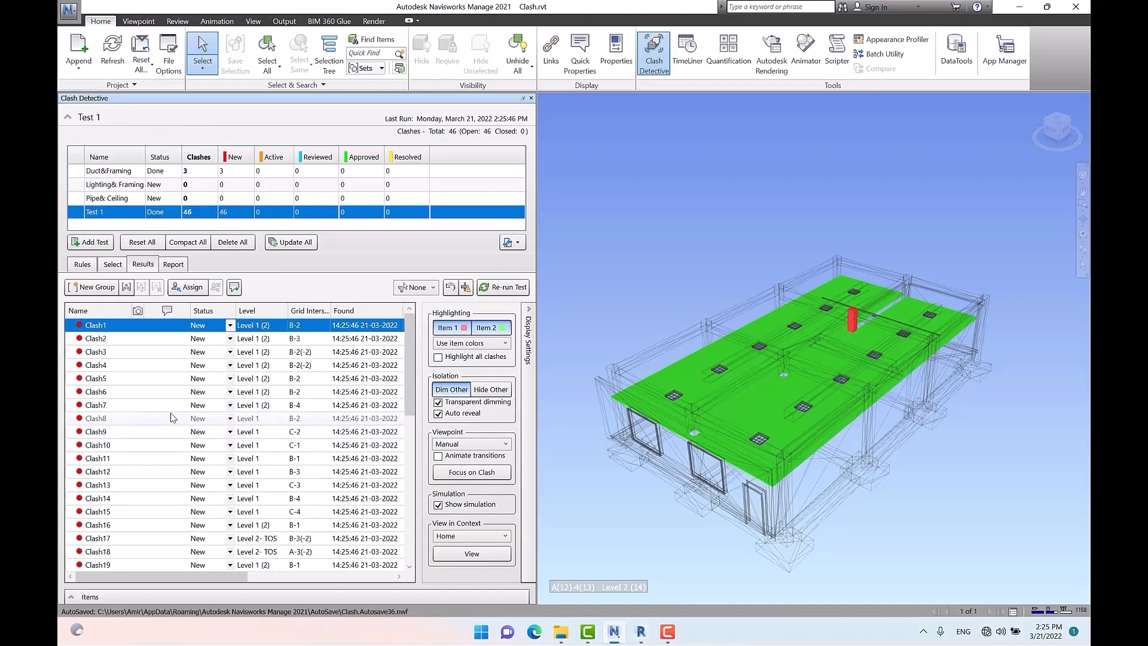
left_click(93, 313)
left_click(98, 313)
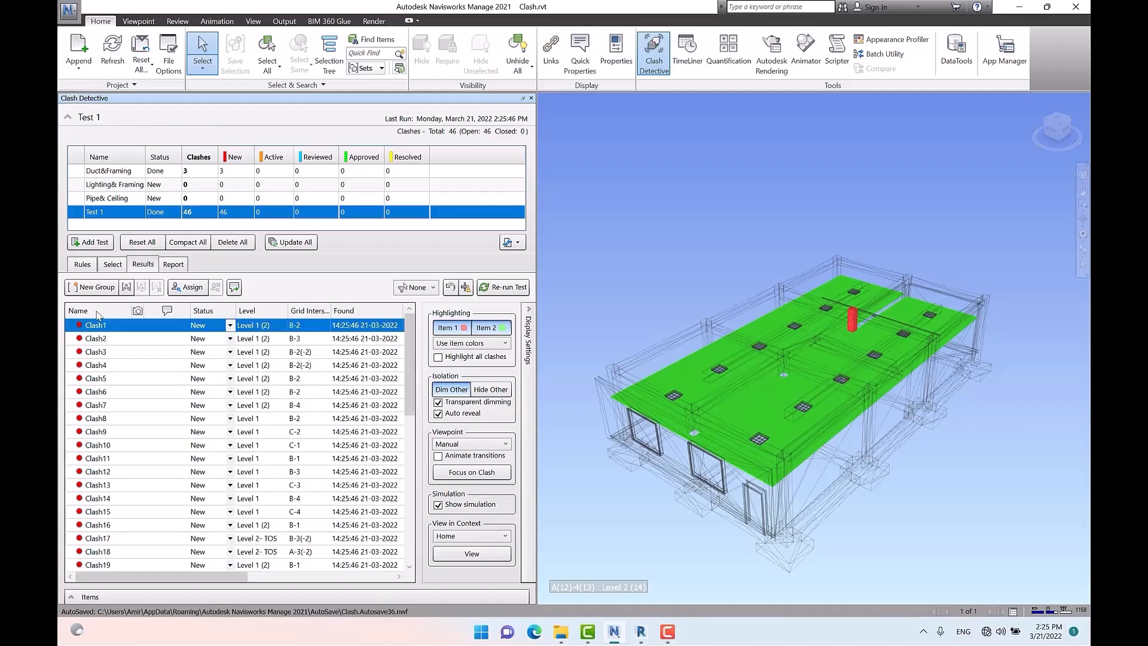
left_click(98, 313)
left_click(98, 313)
left_click(98, 314)
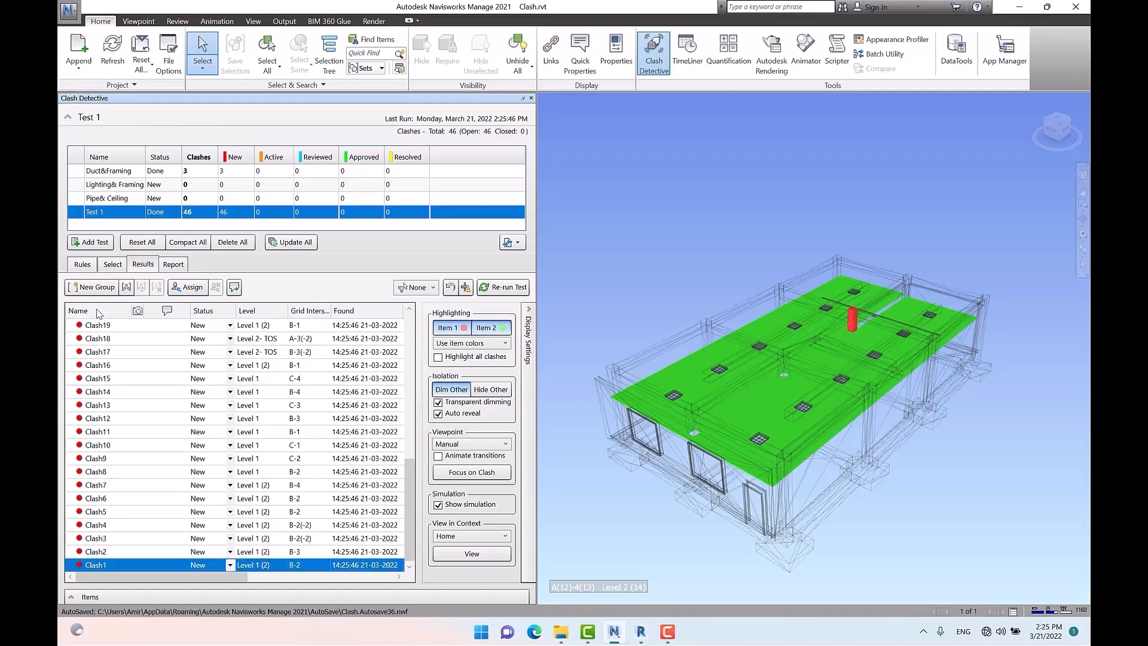
left_click(98, 314)
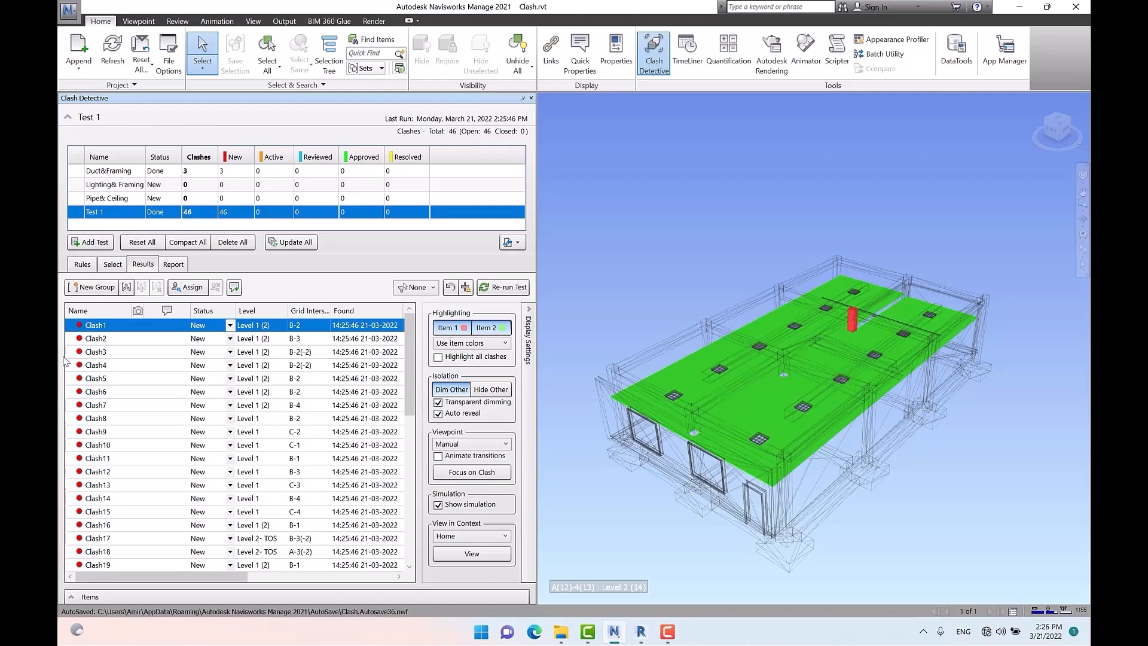
left_click(102, 365)
right_click(110, 366)
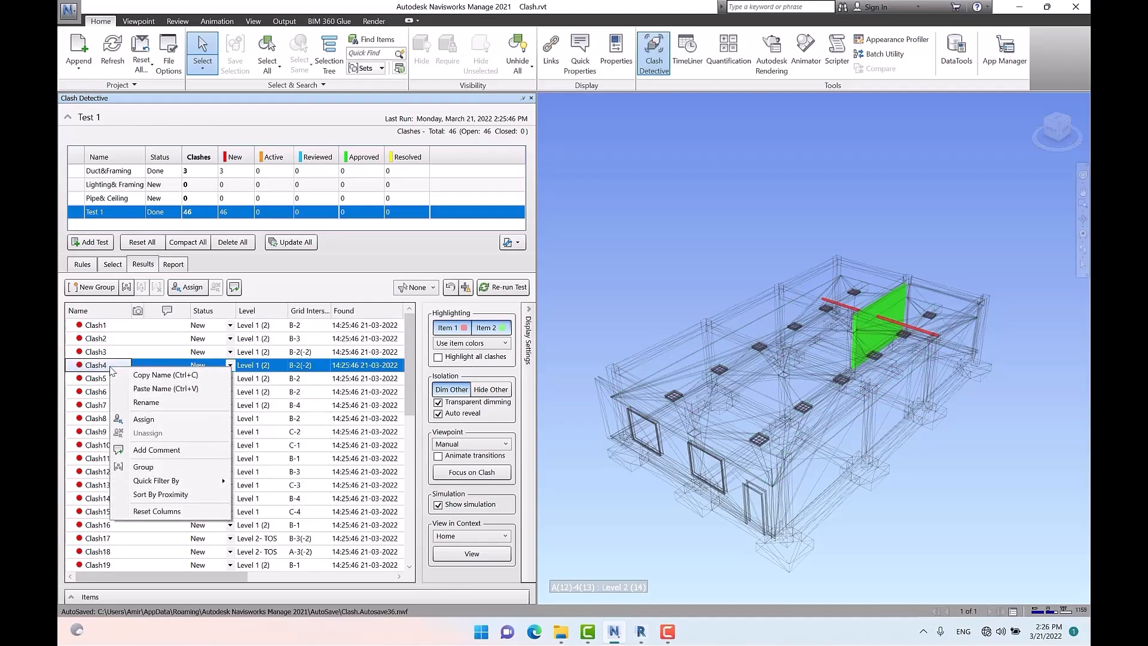
left_click(151, 403)
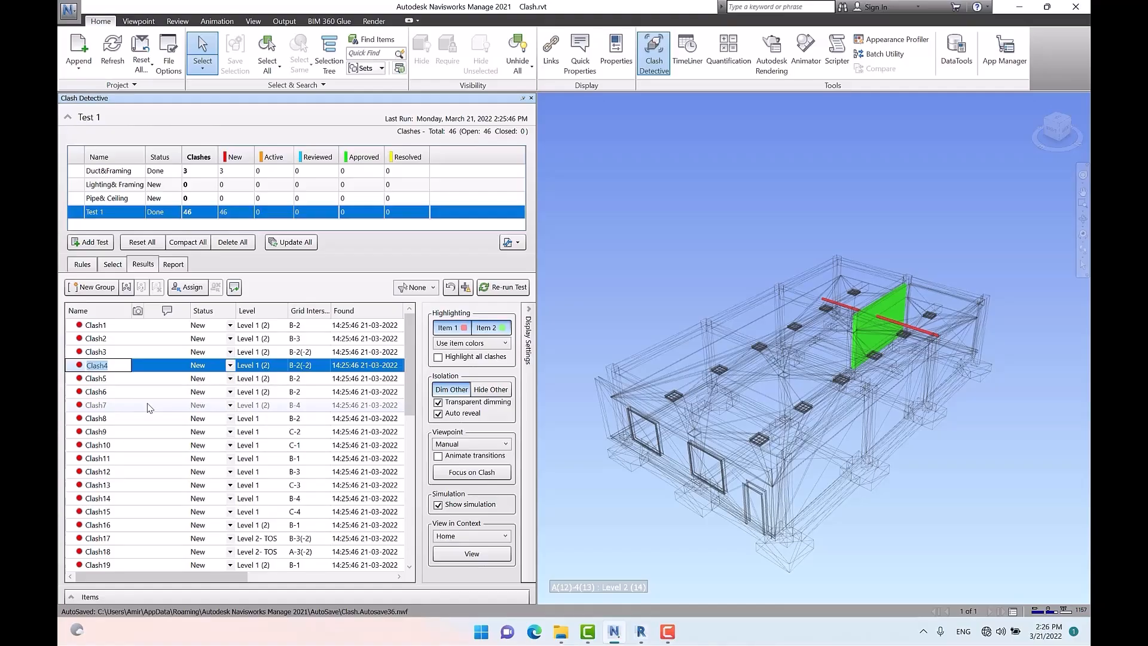
left_click(102, 311)
left_click(102, 311)
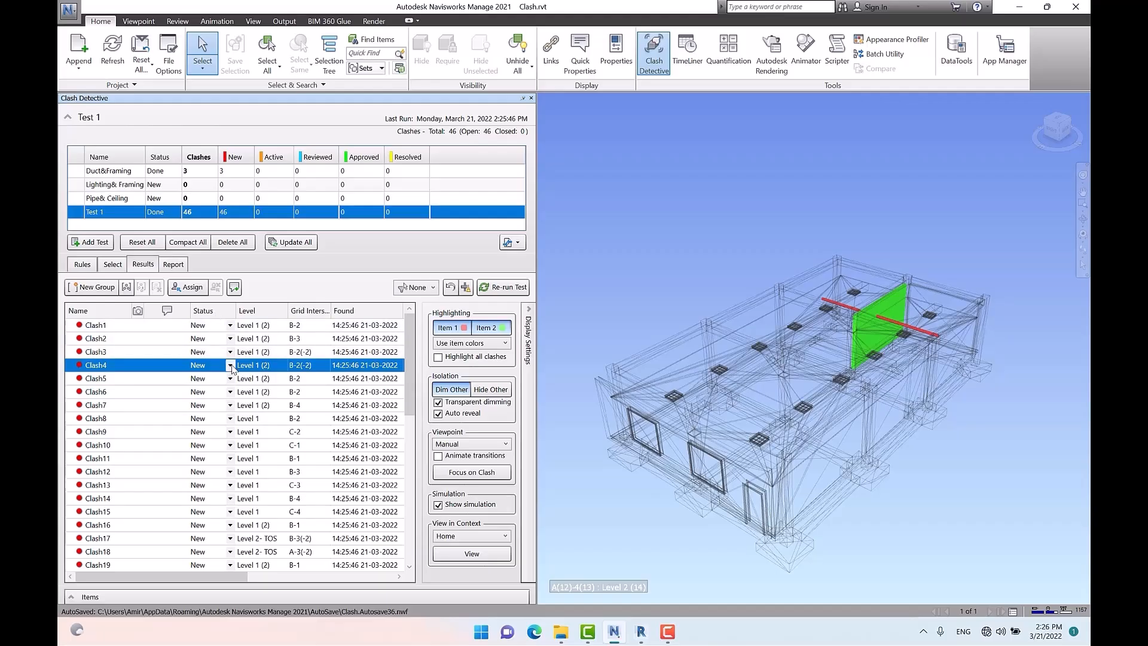
Step: Set the status of Clash15 through Clash25 to Approved
left_click(157, 379)
scroll(171, 424, "down", 4)
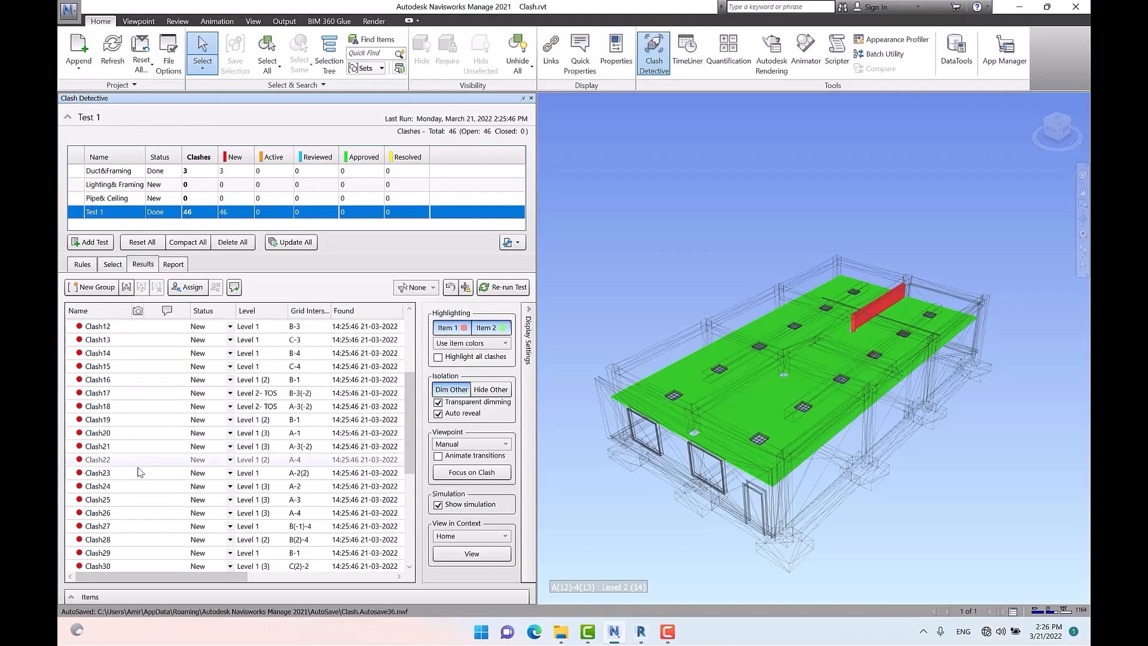
left_click(217, 470, "shift")
left_click(227, 448)
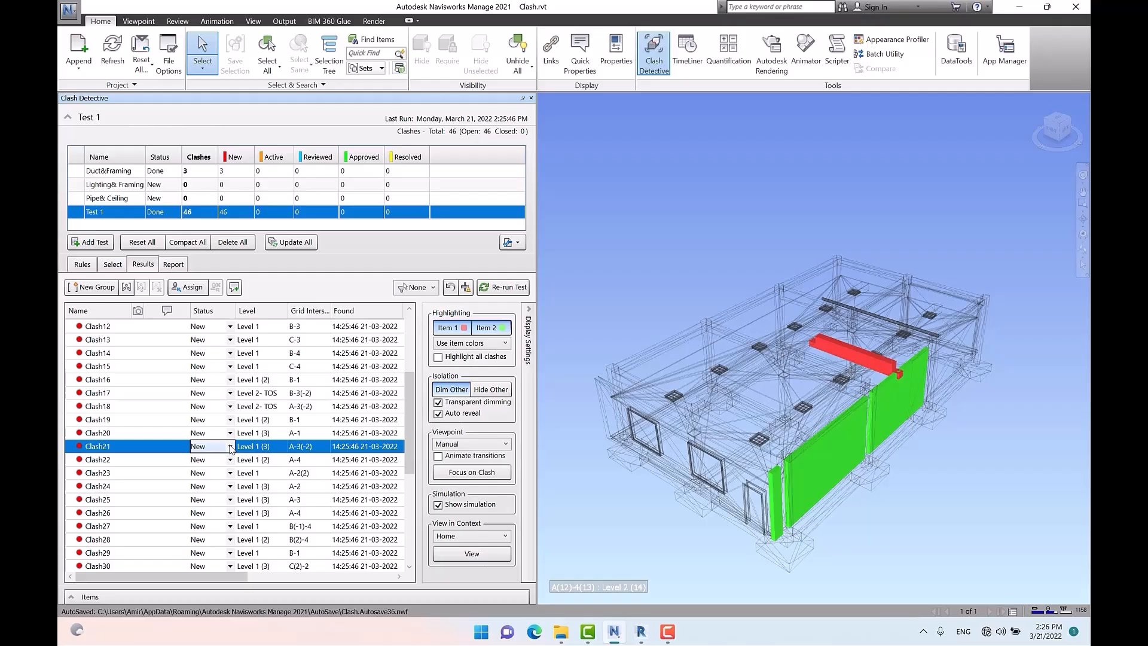
left_click(154, 501)
left_click(127, 367, "shift")
left_click(229, 407)
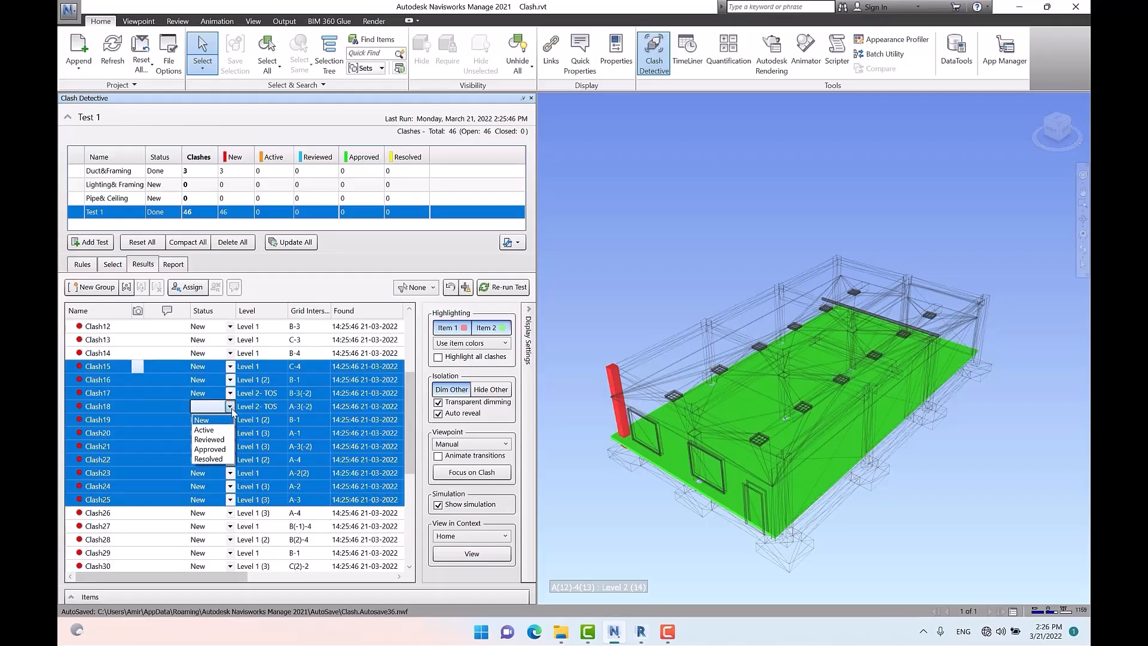
left_click(211, 449)
Step: Set the status of Clash31 through Clash42 to Reviewed
scroll(217, 474, "down", 5)
left_click(168, 364)
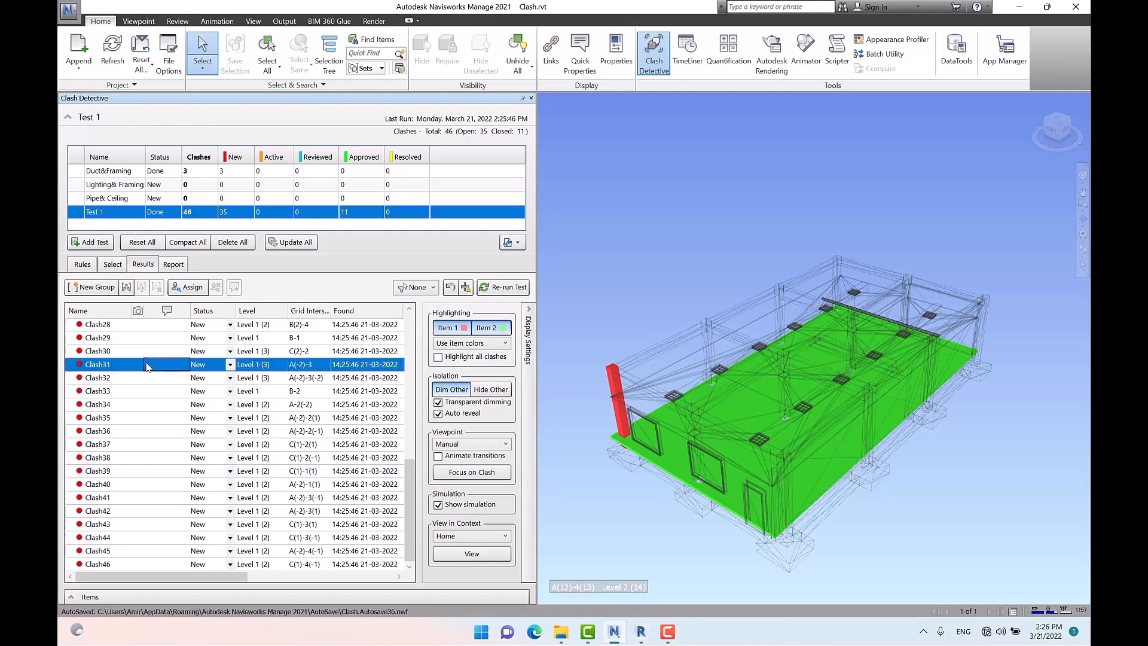
left_click(173, 510, "shift")
left_click(230, 511)
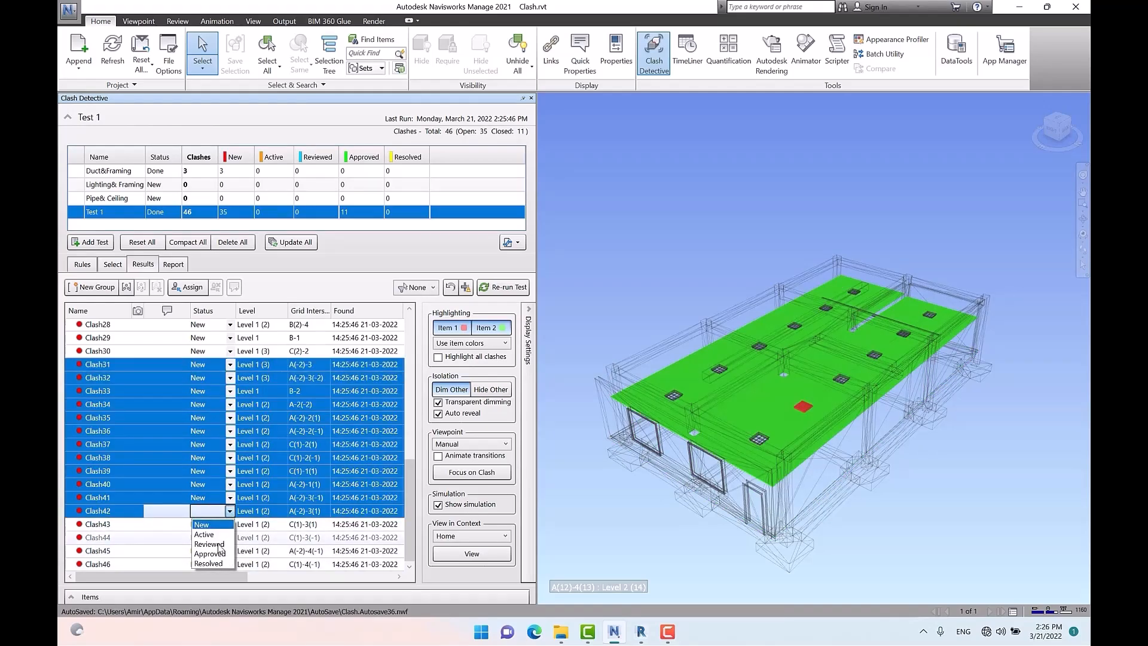
left_click(219, 544)
Step: Sort the Test 1 results by status in both directions and look through the order of the clashes
scroll(209, 335, "up", 5)
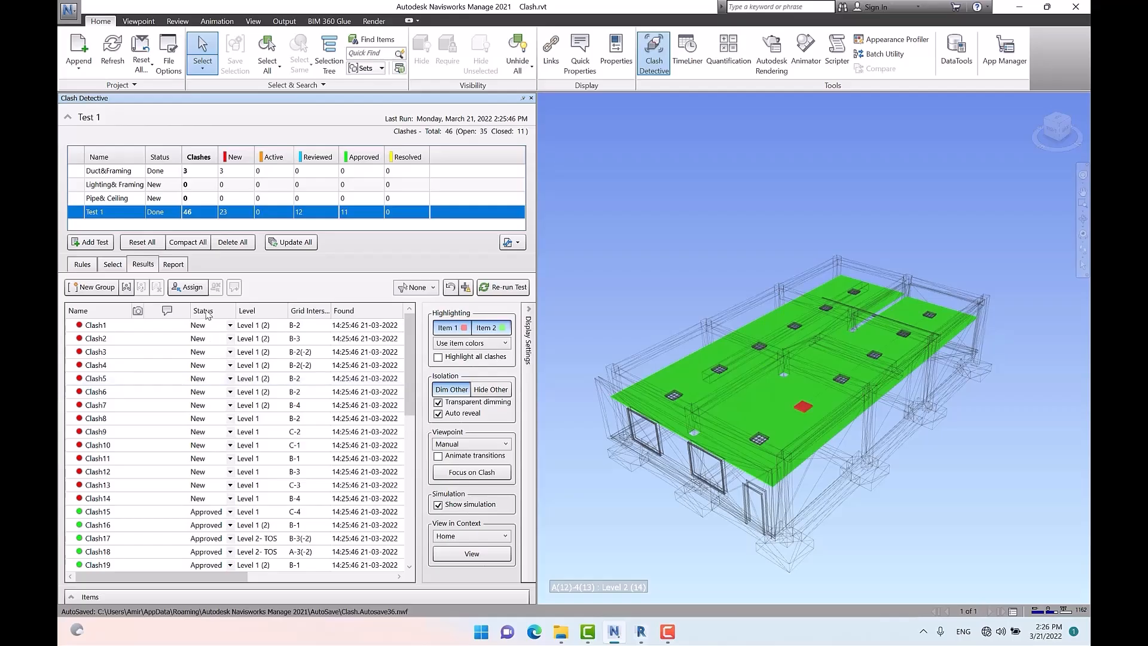
scroll(227, 368, "down", 5)
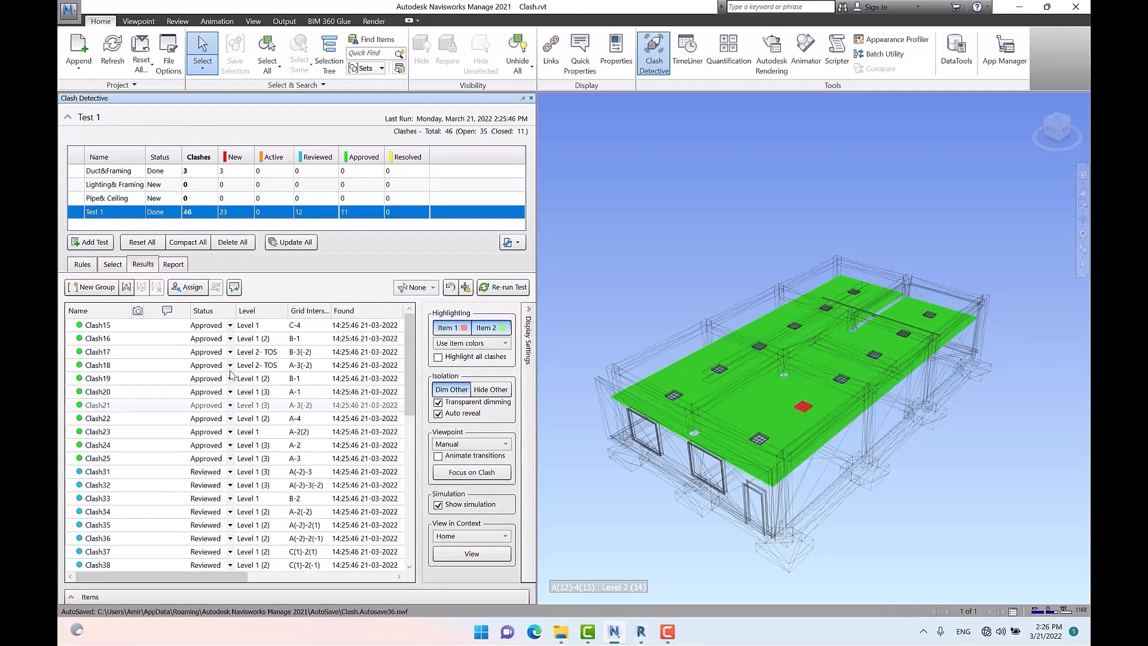
left_click(214, 312)
scroll(198, 438, "up", 5)
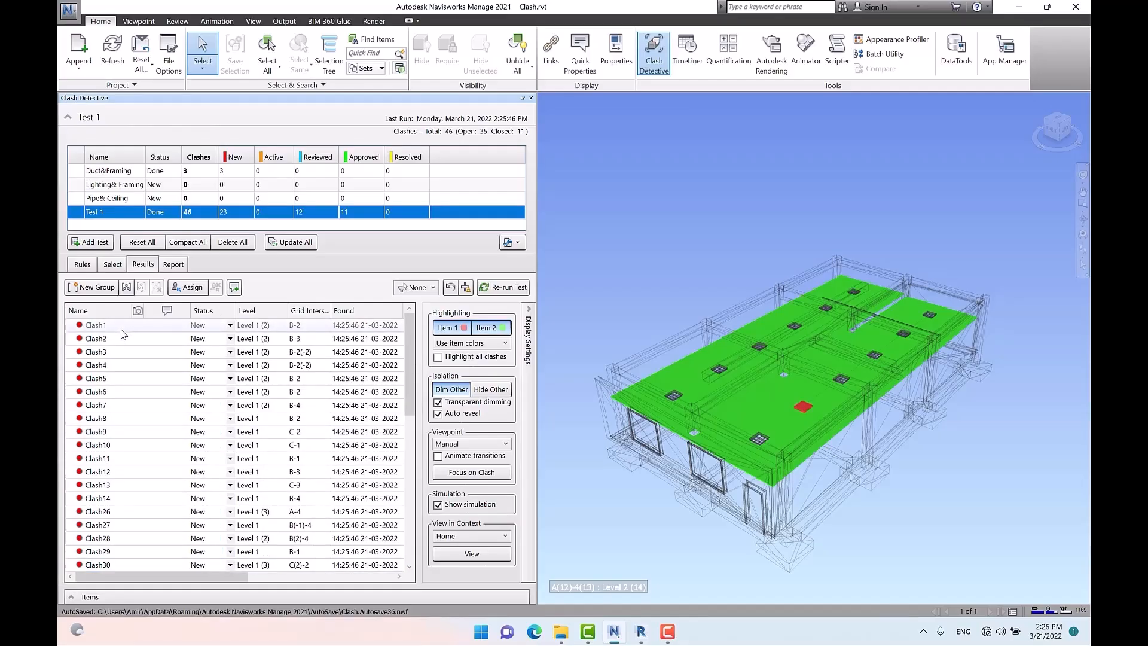
scroll(122, 334, "down", 9)
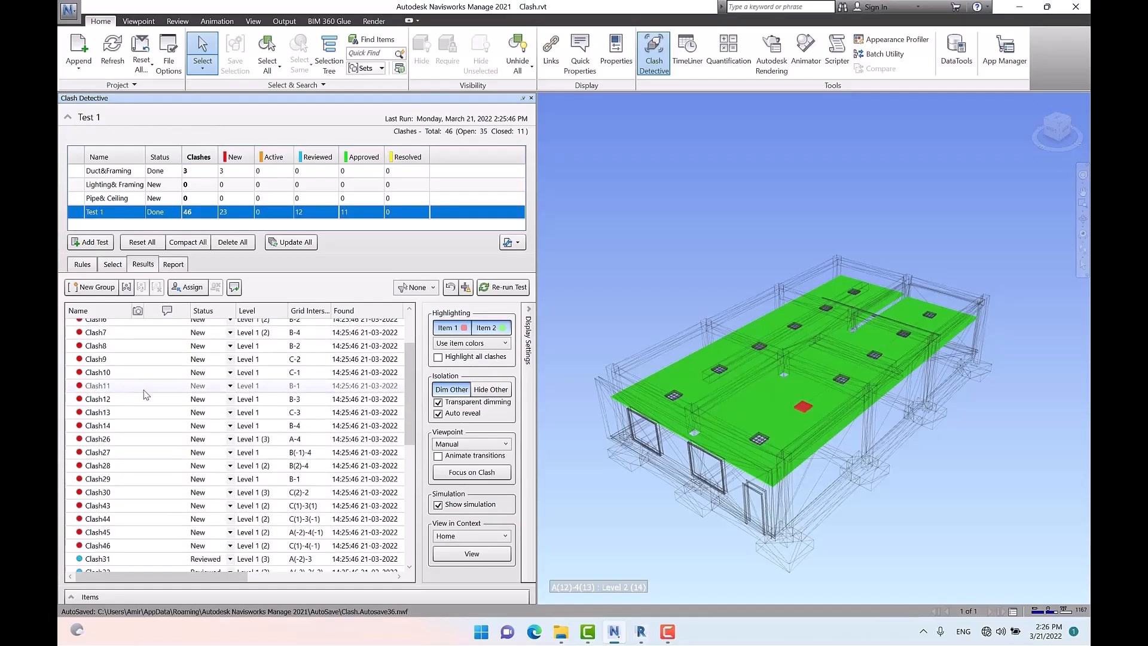
left_click(217, 311)
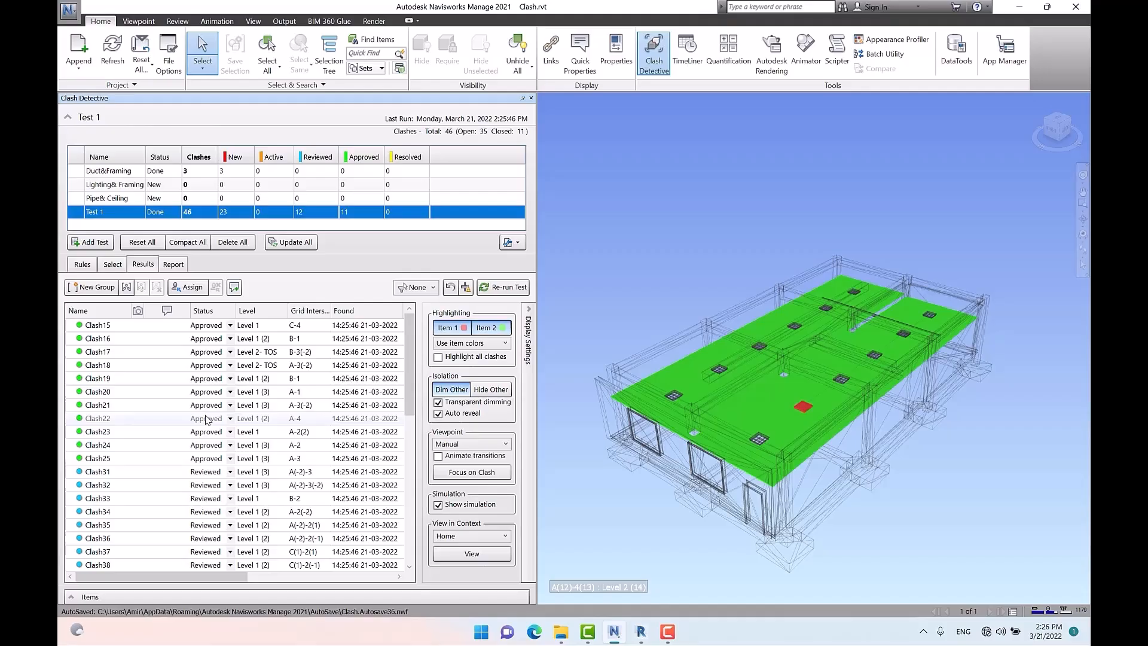
Step: Sort the Test 1 results by proximity to Clash22
right_click(158, 418)
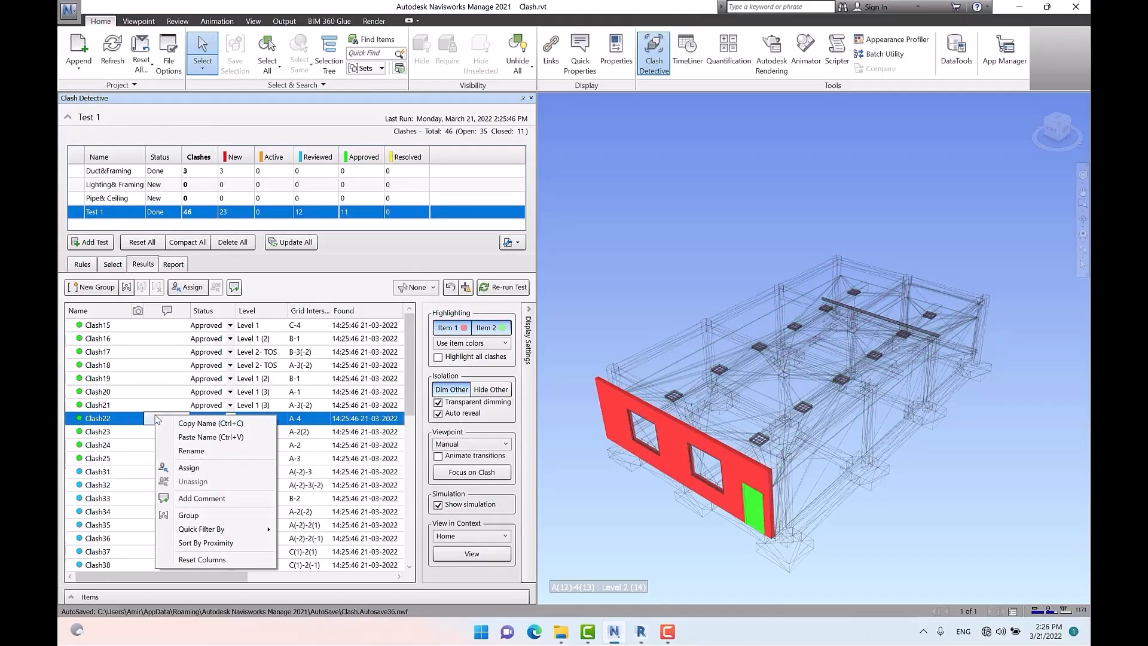
left_click(262, 543)
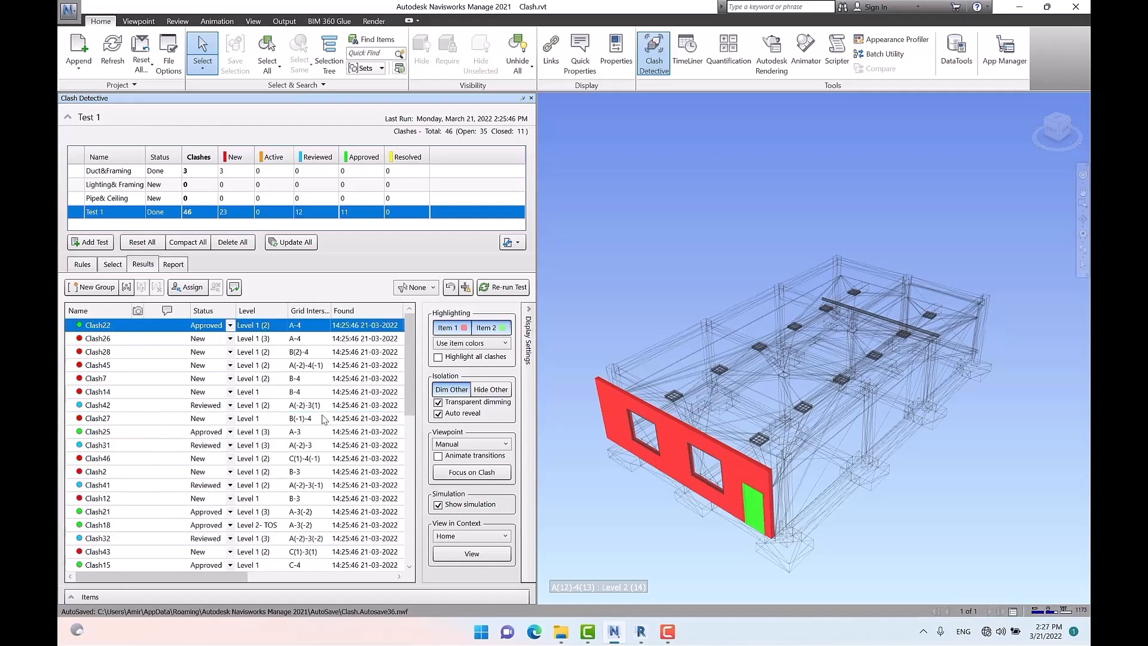
scroll(808, 492, "up", 10)
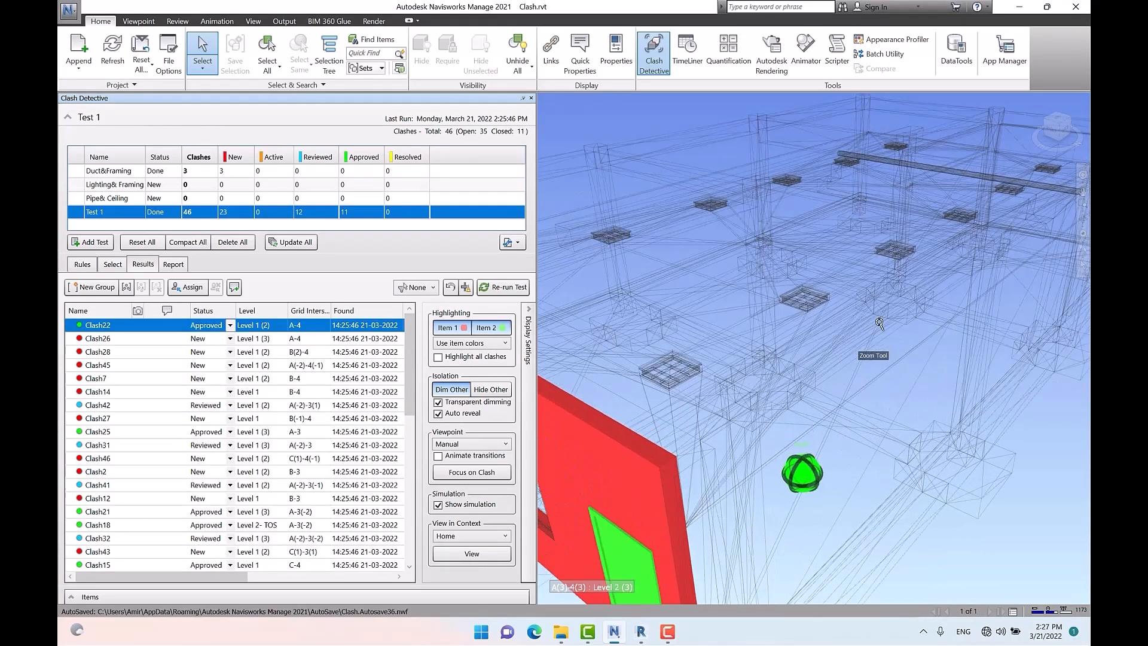
scroll(812, 318, "up", 10)
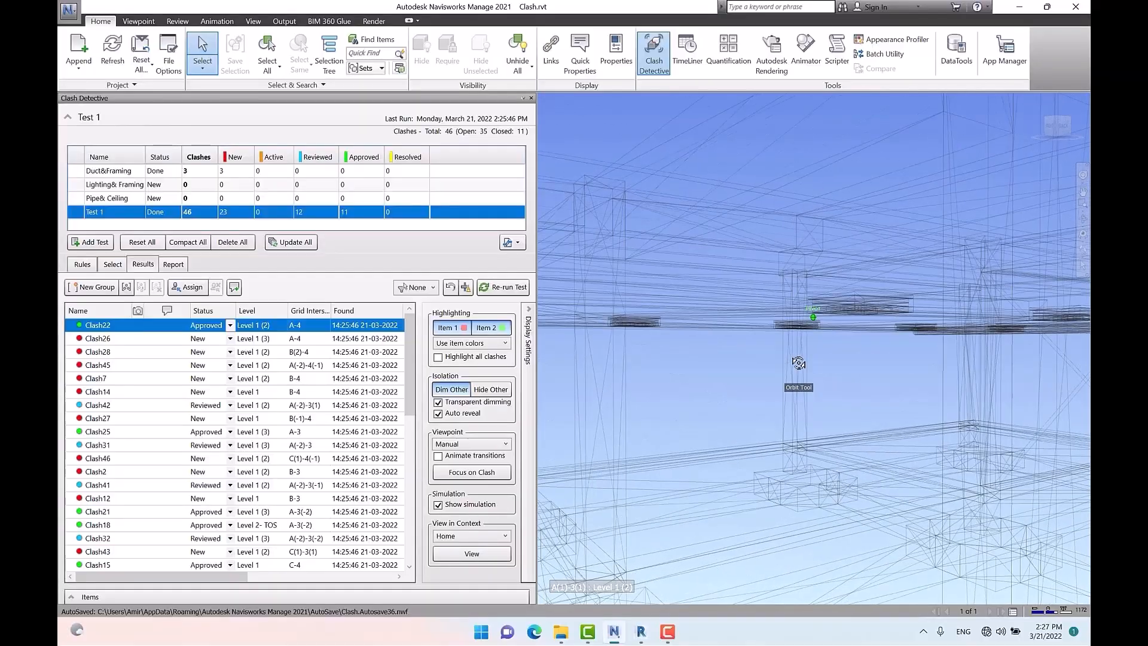
scroll(802, 440, "up", 3)
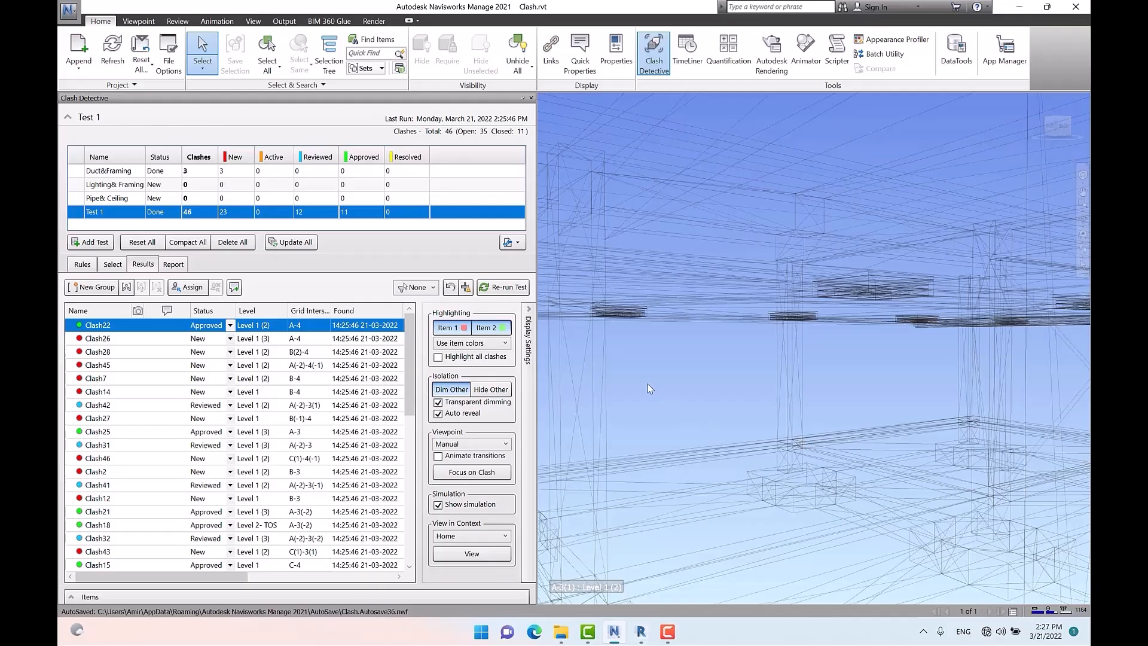
Step: Sort the Test 1 results by proximity to Clash41
right_click(138, 378)
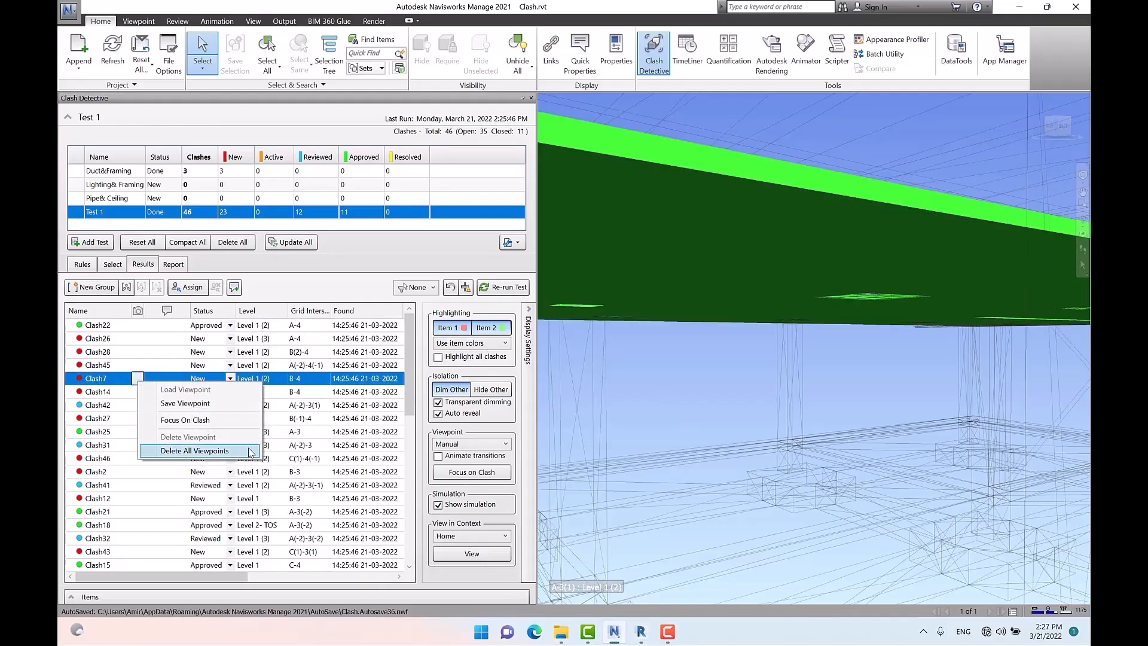
left_click(211, 486)
right_click(211, 485)
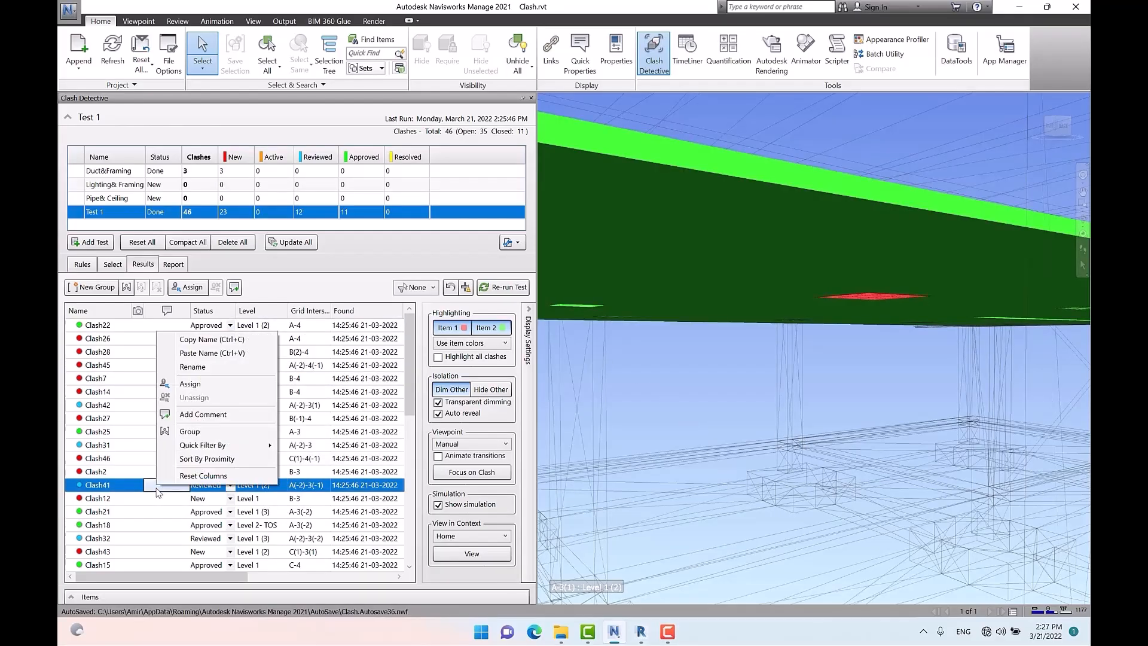
left_click(240, 459)
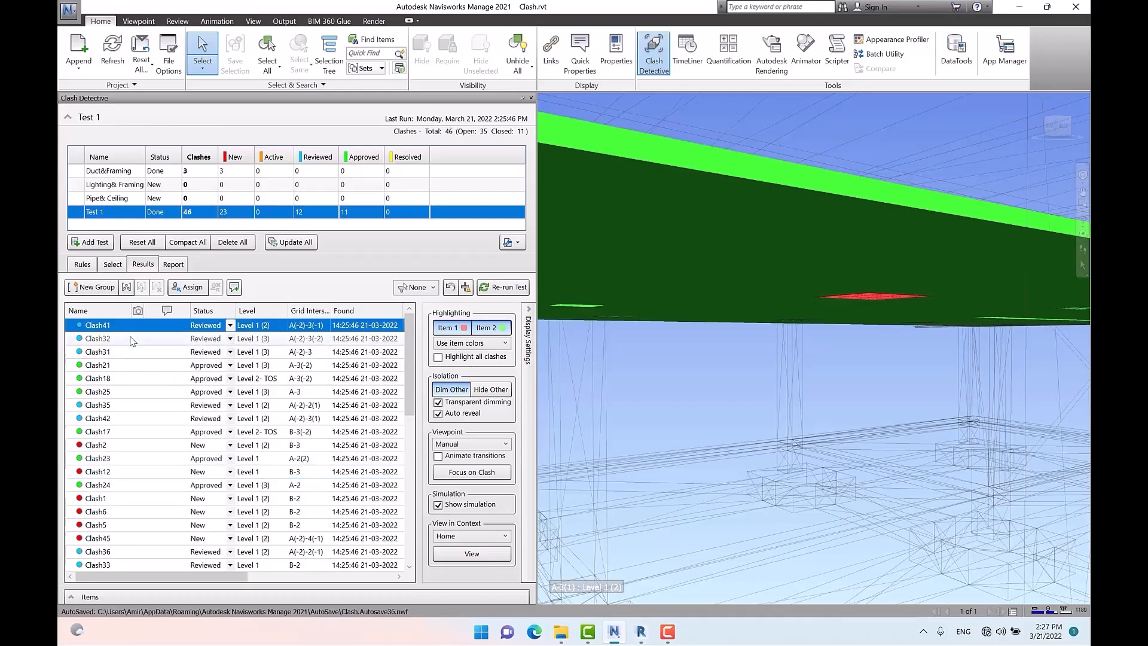
scroll(716, 319, "down", 5)
middle_click_drag(716, 317, 814, 549, "shift")
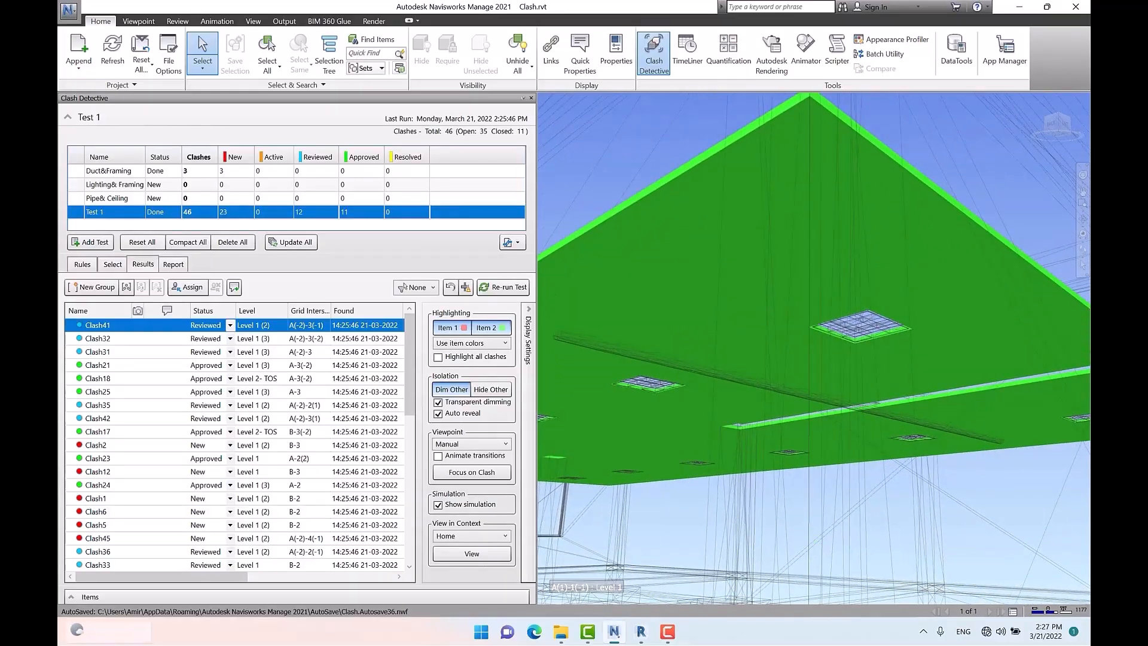
Step: Sort the Test 1 results by proximity to Clash12
left_click(168, 471)
right_click(167, 471)
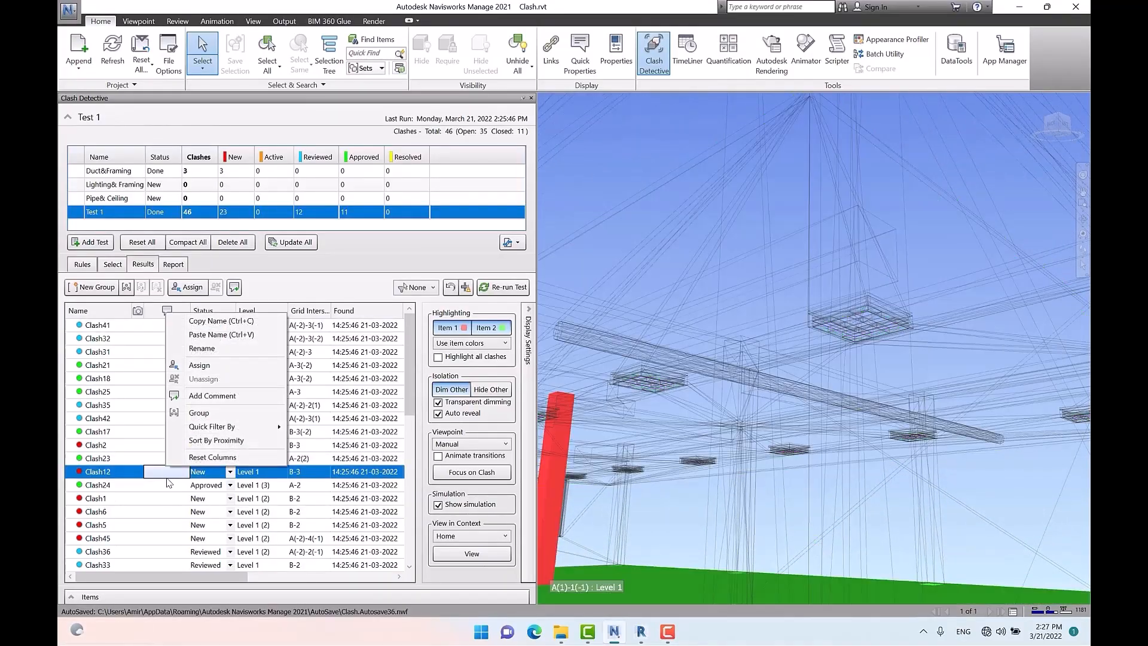
left_click(250, 441)
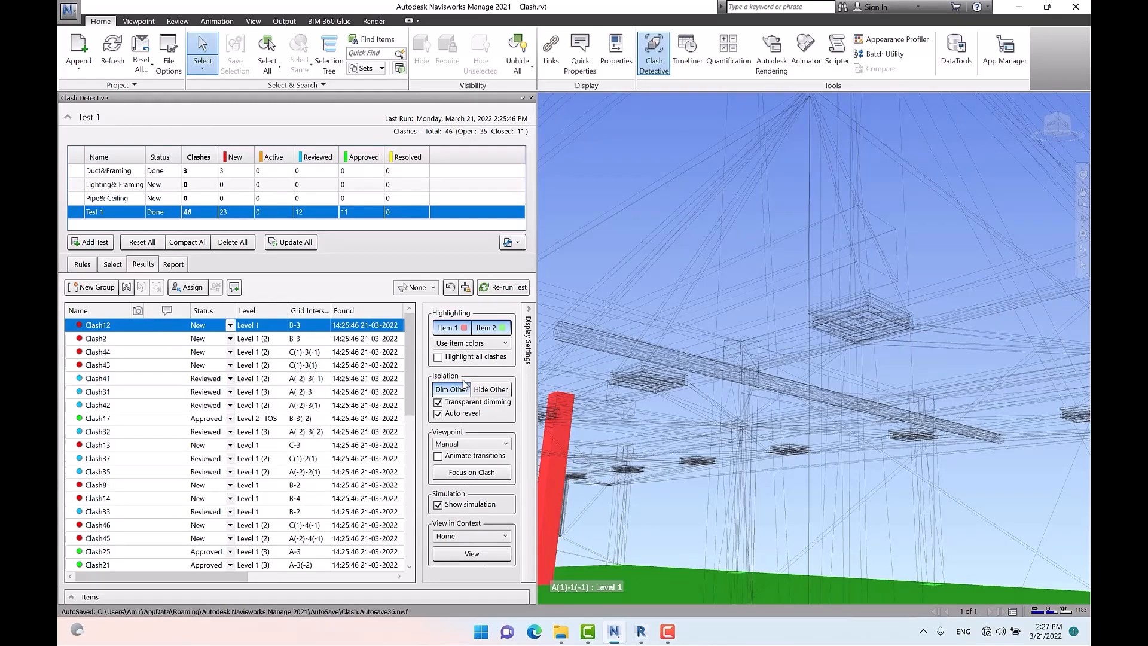
Step: Quick-filter the Test 1 results by the Reviewed status of Clash41
right_click(151, 379)
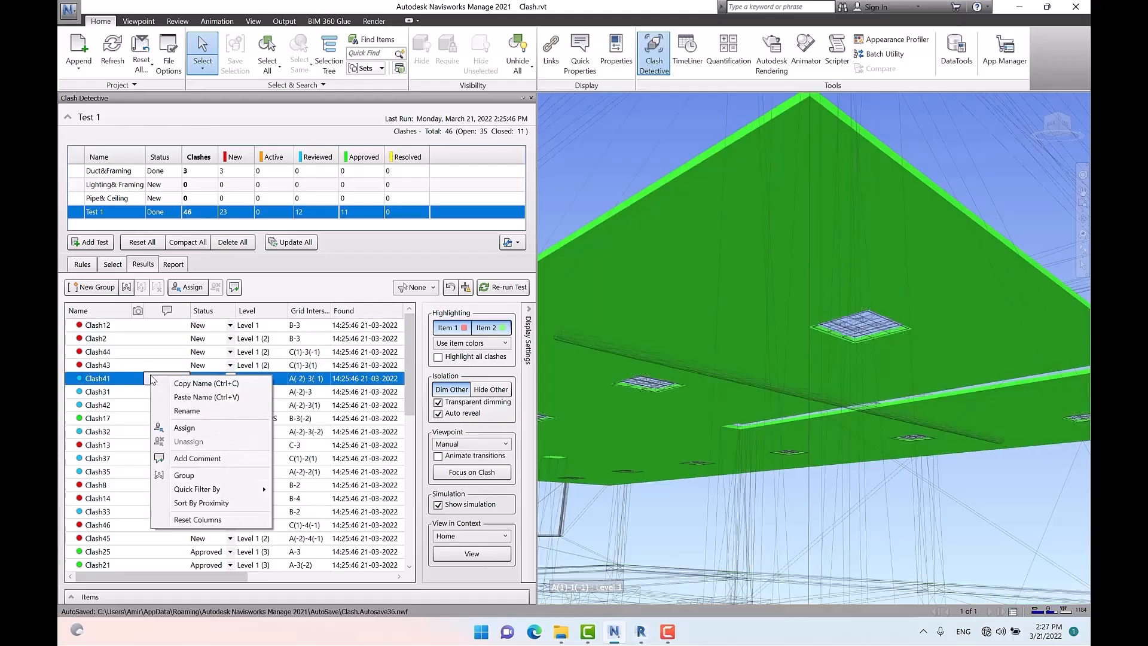
mouse_move(256, 491)
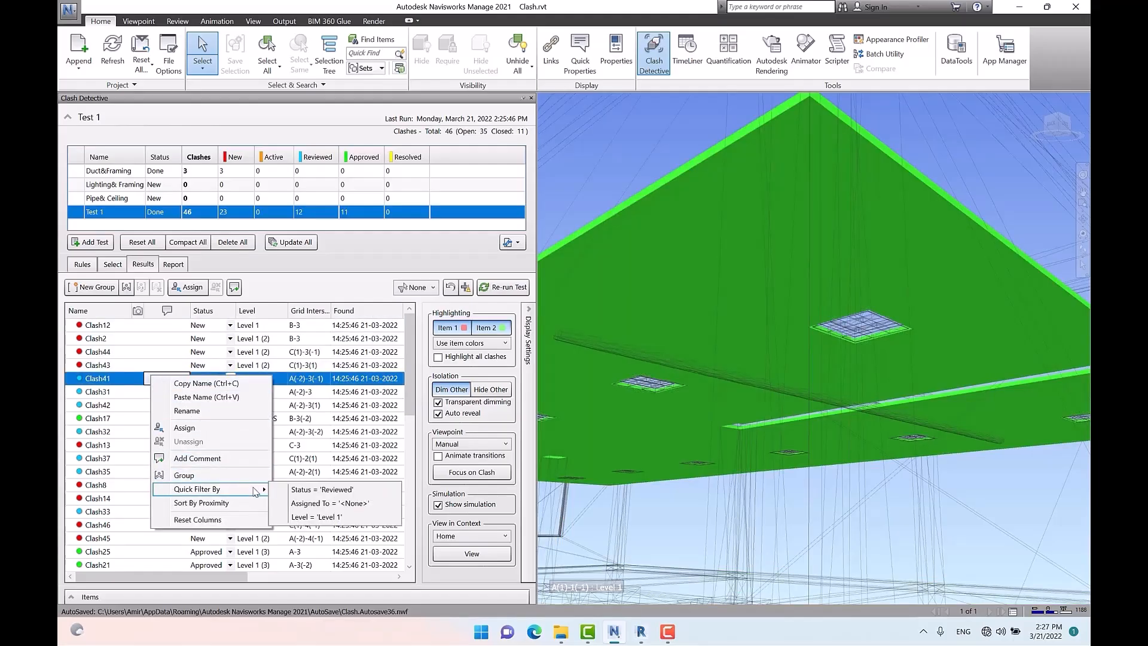
left_click(363, 490)
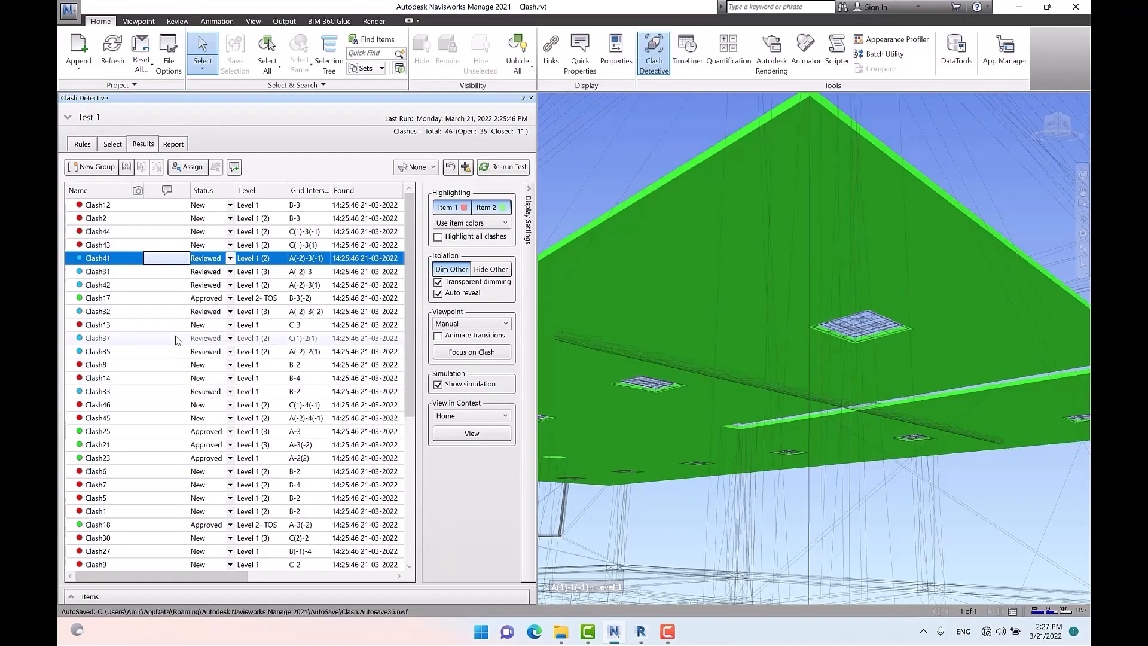
Step: Quick-filter the Test 1 results by the Approved status of Clash17, then clear the filter
right_click(156, 301)
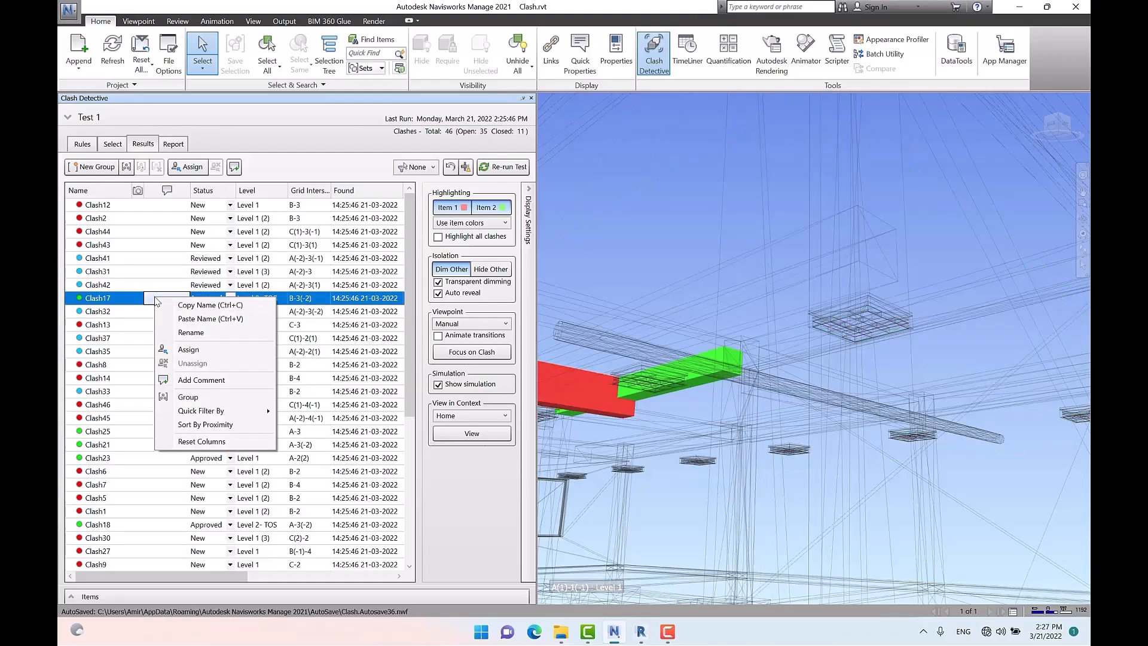
mouse_move(240, 412)
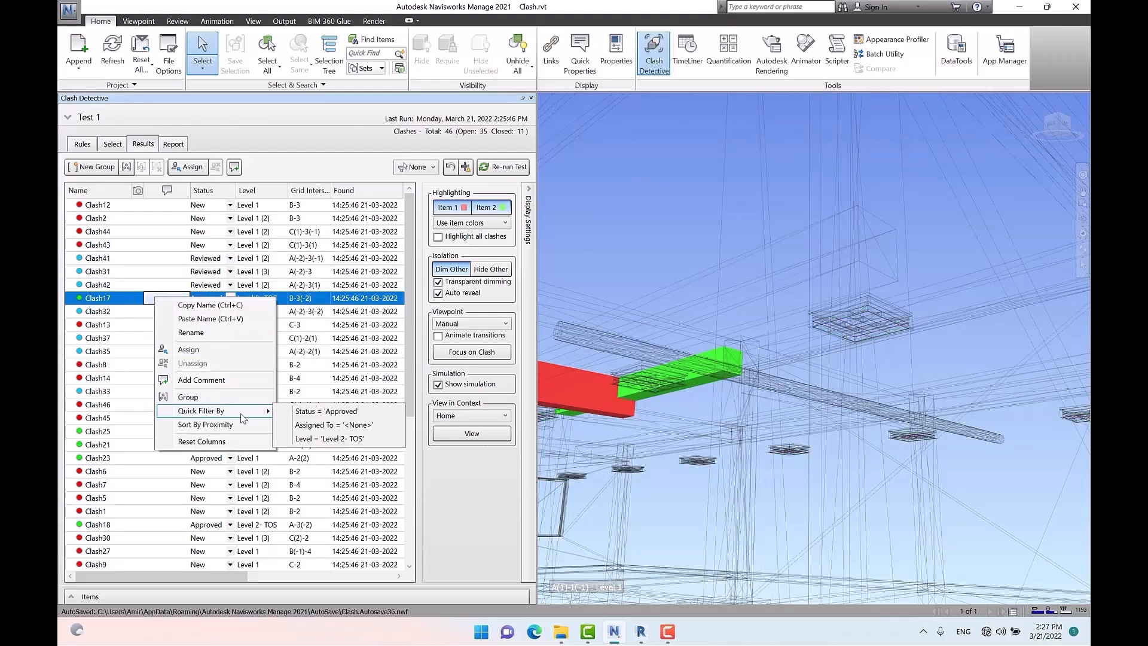
left_click(310, 412)
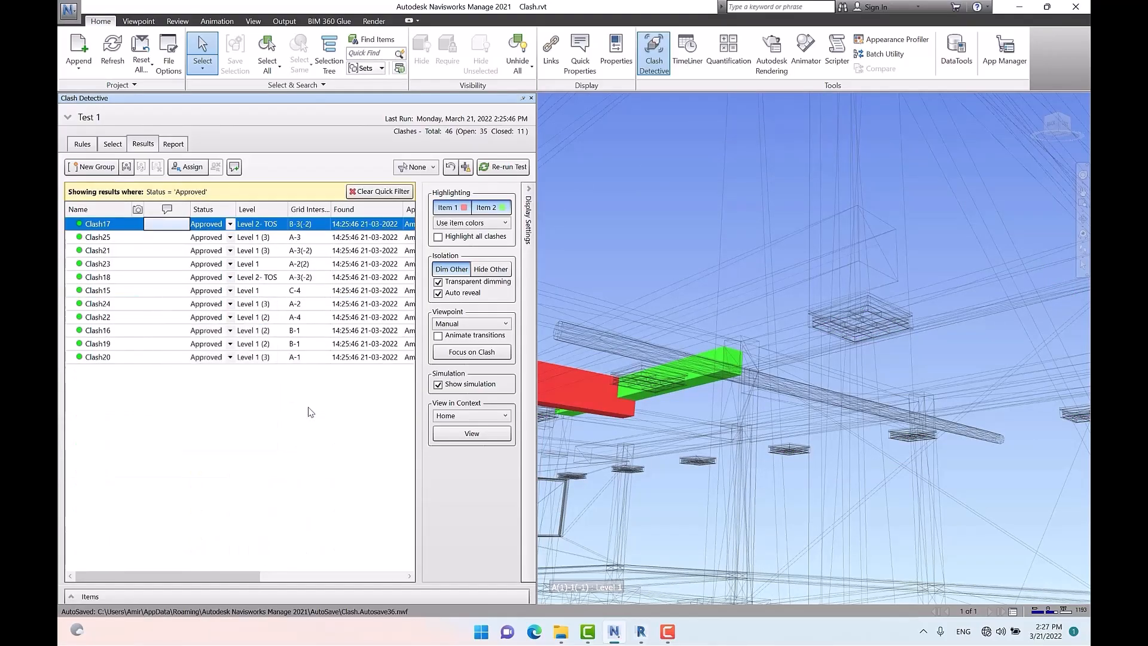
left_click(375, 192)
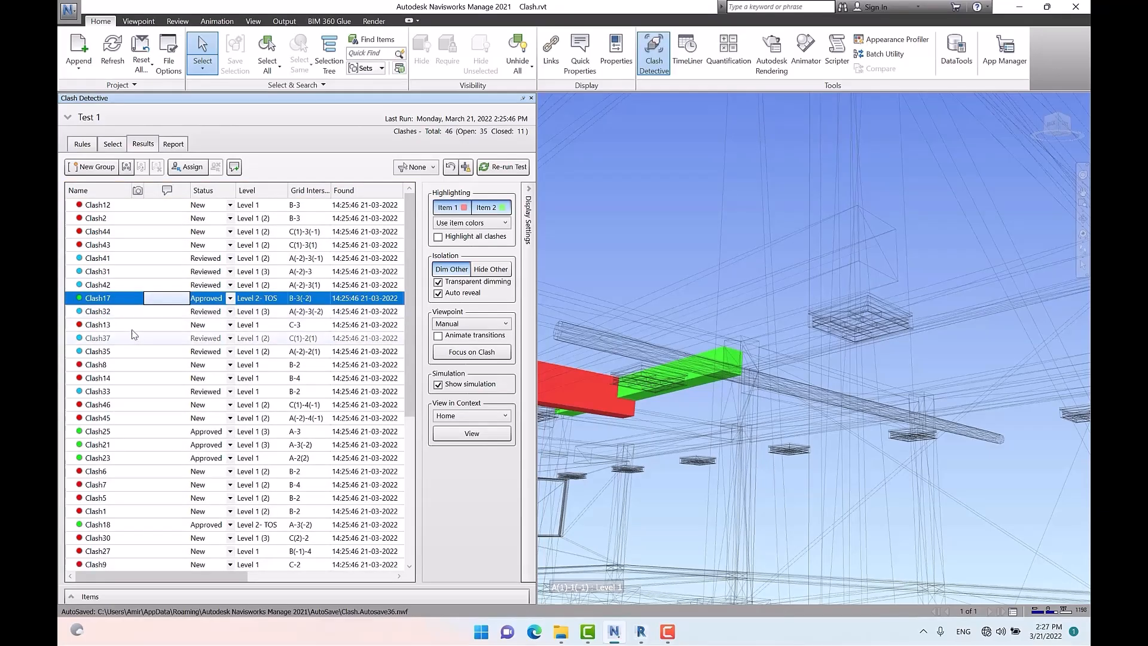
Step: Quick-filter the Test 1 results by Clash17's level, Level 2- TOS, then clear the filter
left_click(173, 300)
right_click(173, 300)
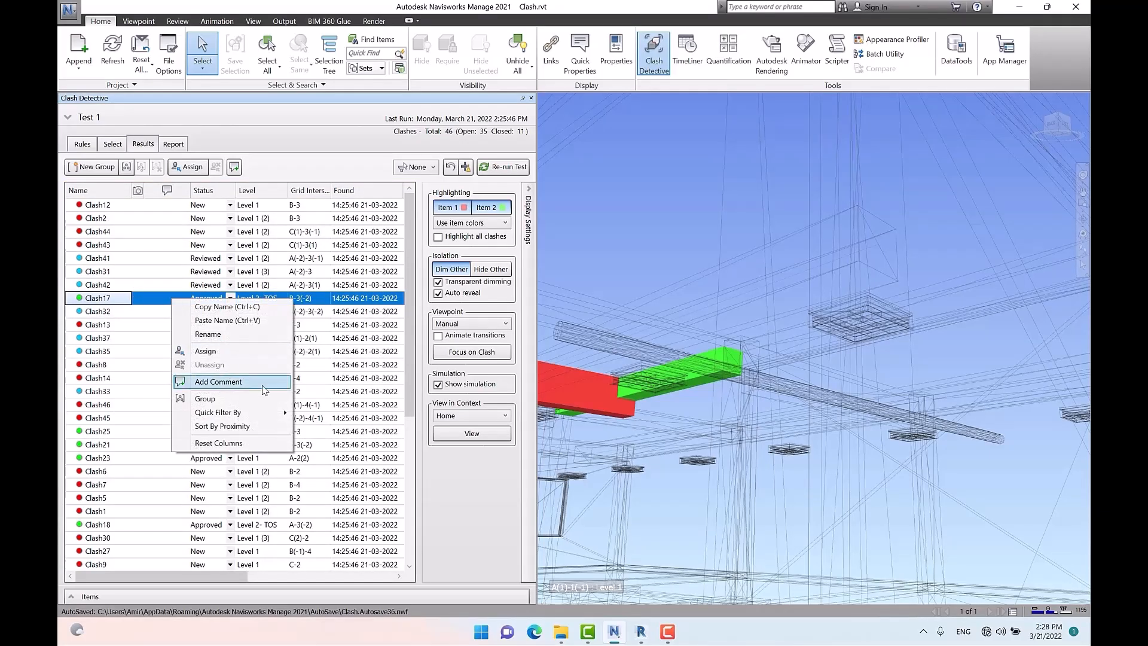
mouse_move(278, 419)
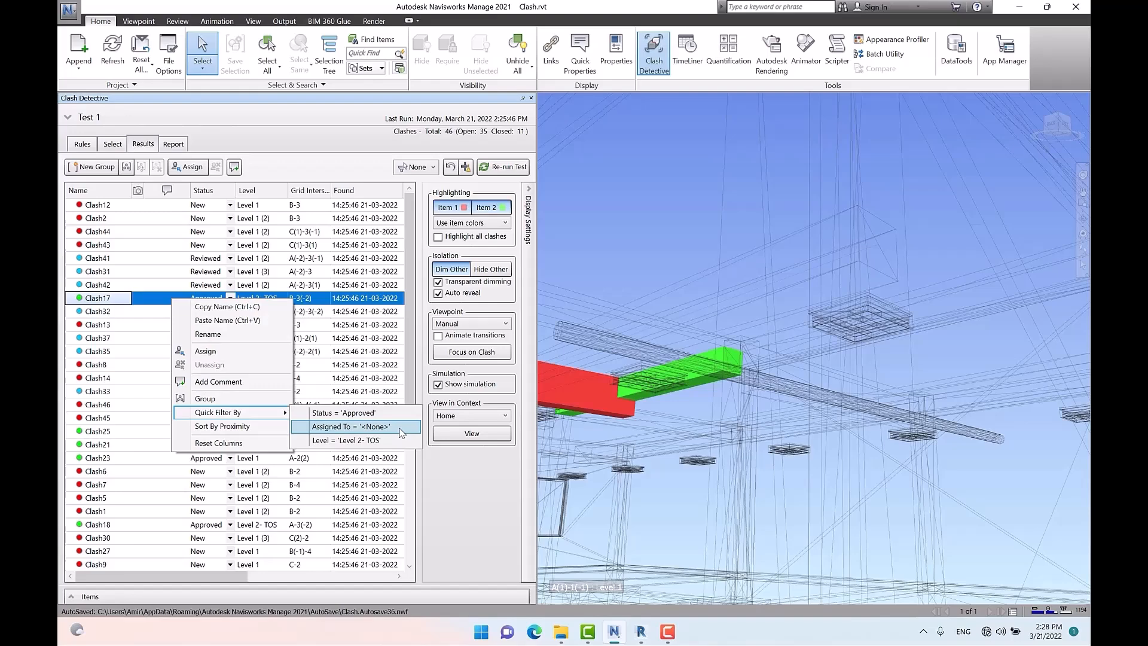
left_click(400, 442)
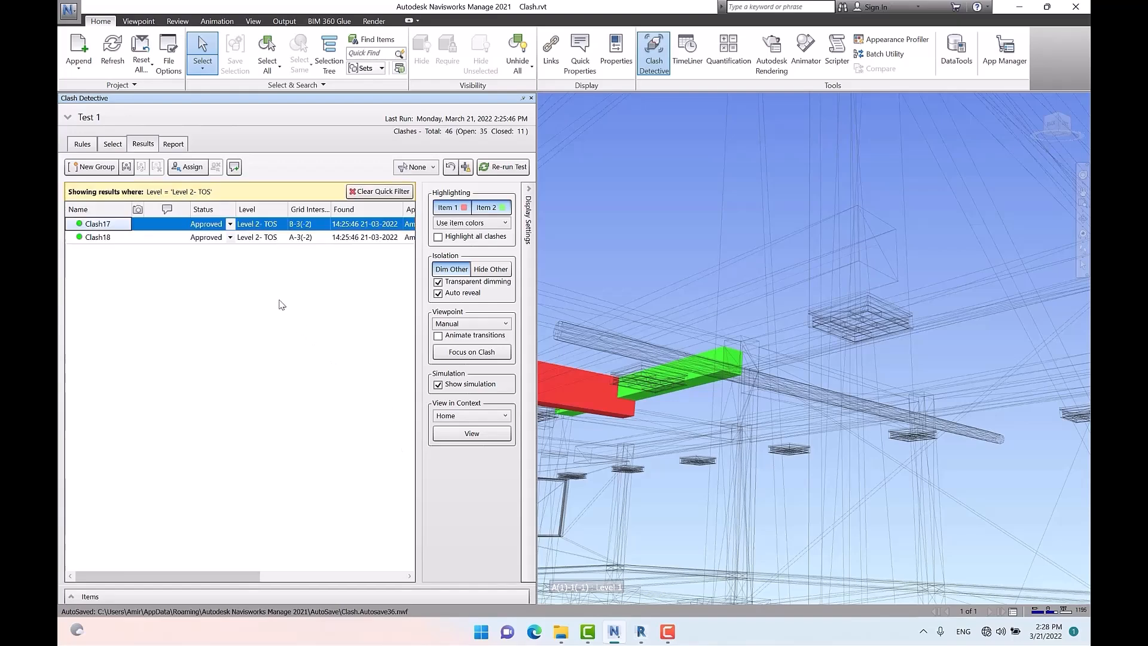
left_click(370, 190)
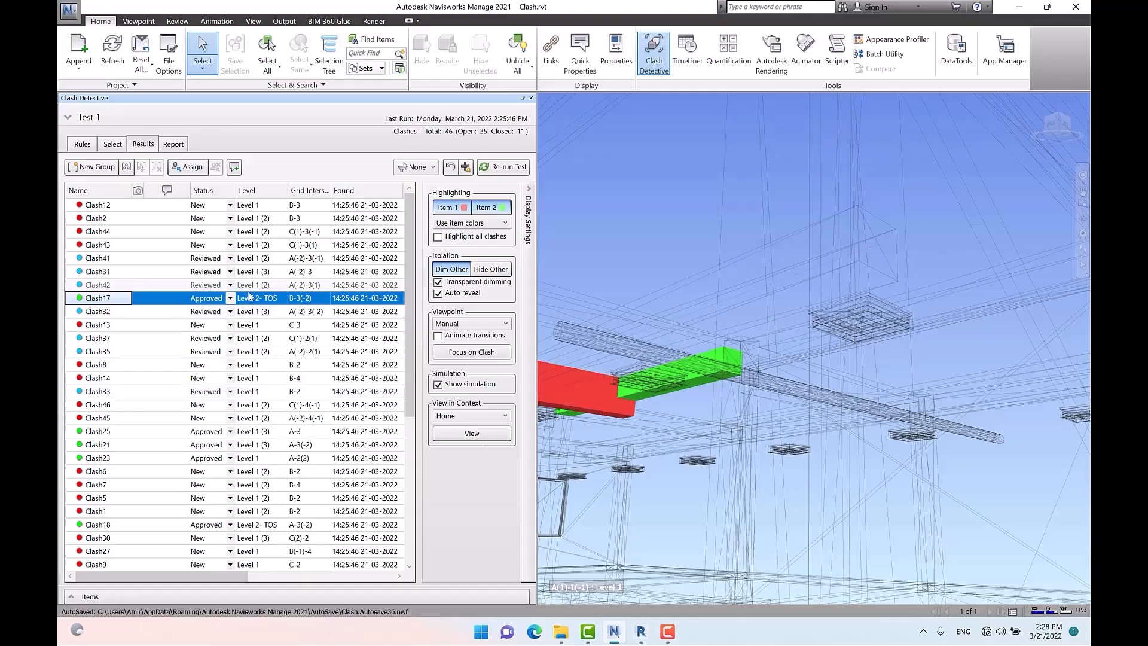
Step: Expand the test list and show the Duct&Framing results with Clash1 seen within the whole building
left_click(112, 144)
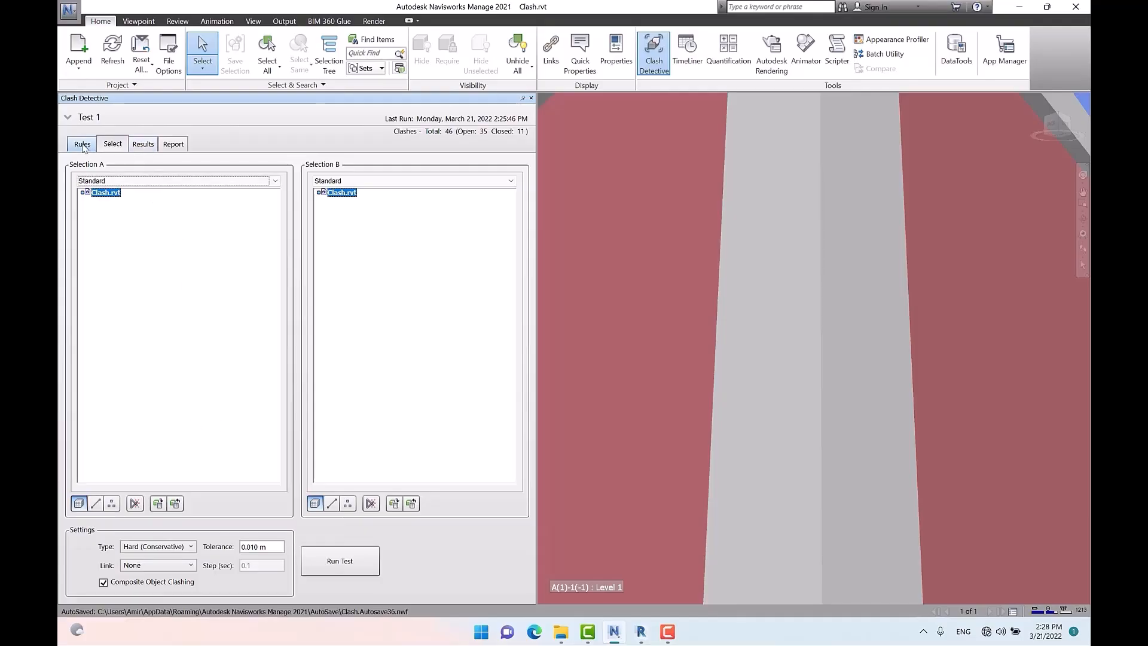
left_click(142, 145)
left_click(83, 119)
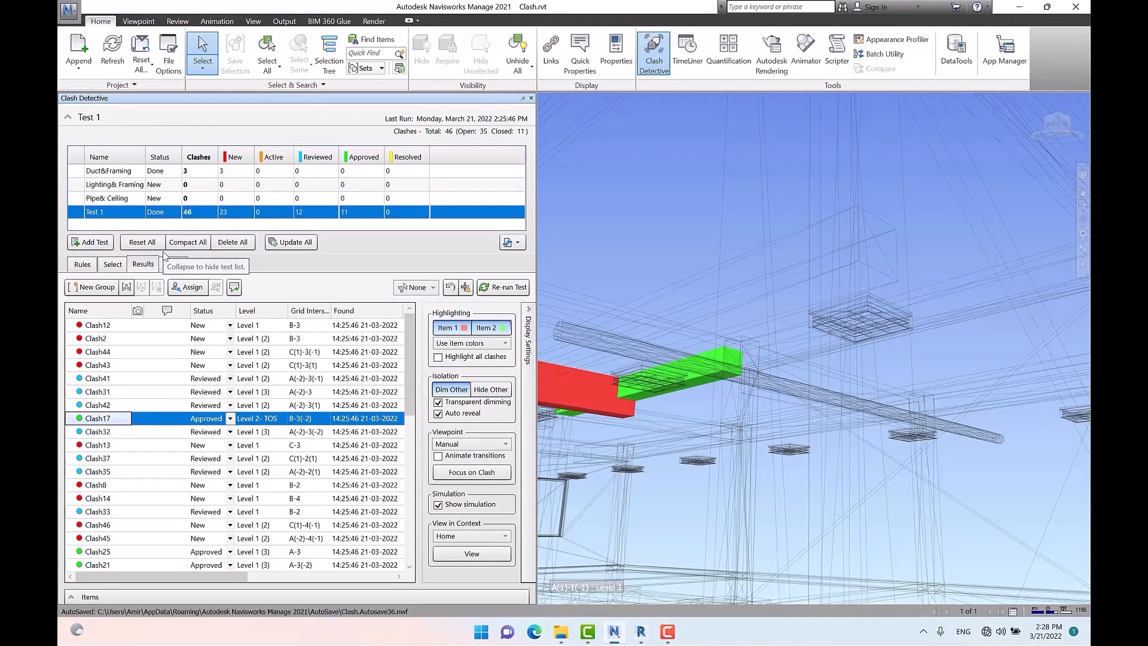
left_click(129, 173)
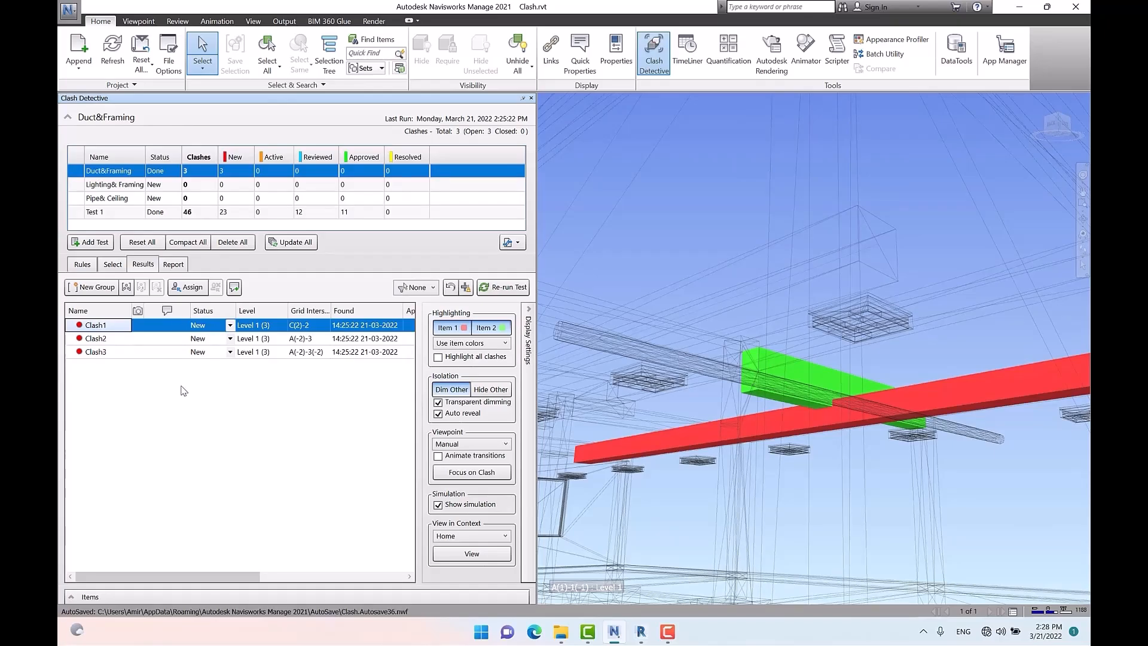
scroll(825, 315, "down", 10)
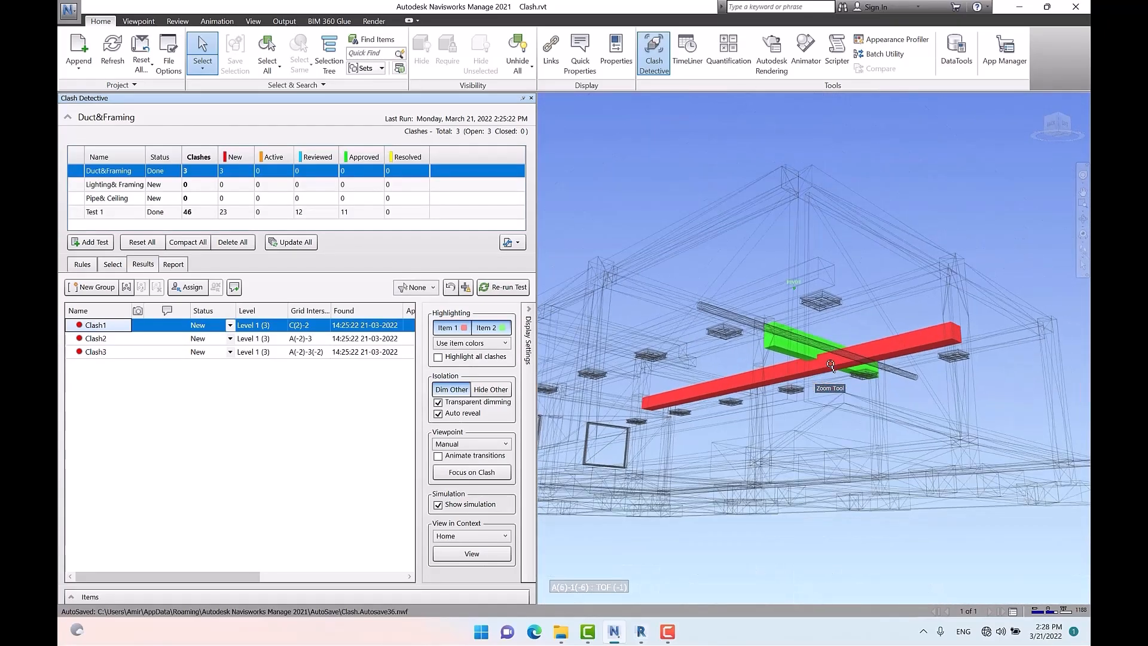
middle_click_drag(826, 315, 947, 376, "shift")
scroll(953, 375, "down", 5)
scroll(646, 515, "up", 3)
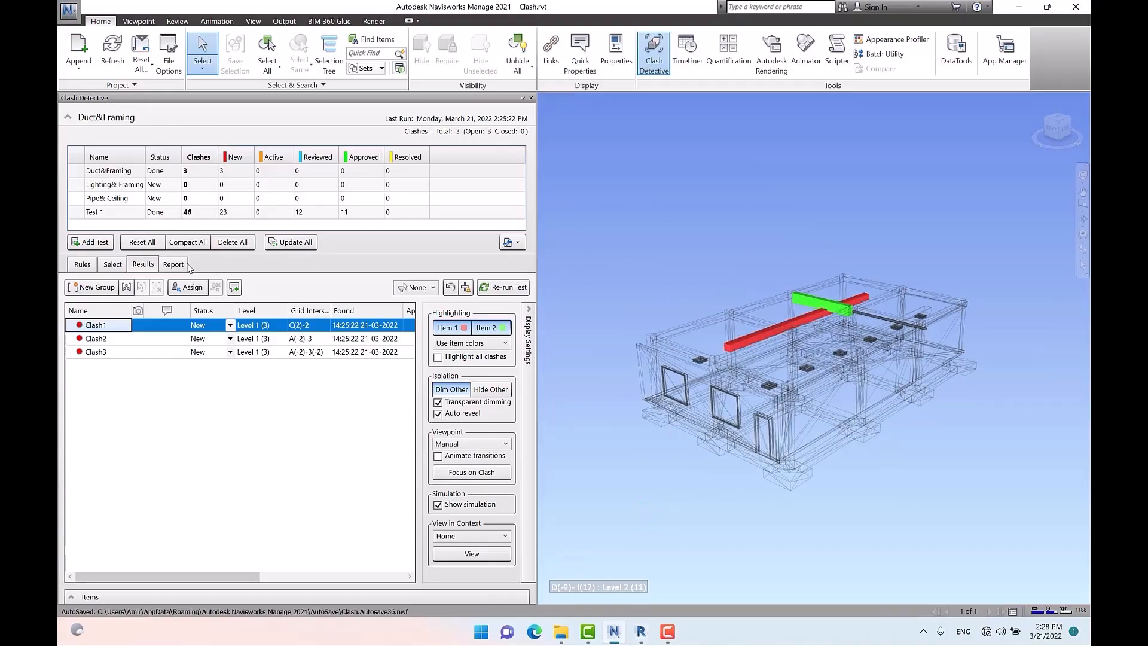
Step: Rerun the Duct&Framing test and set the status of Clash3 to Resolved
left_click(119, 267)
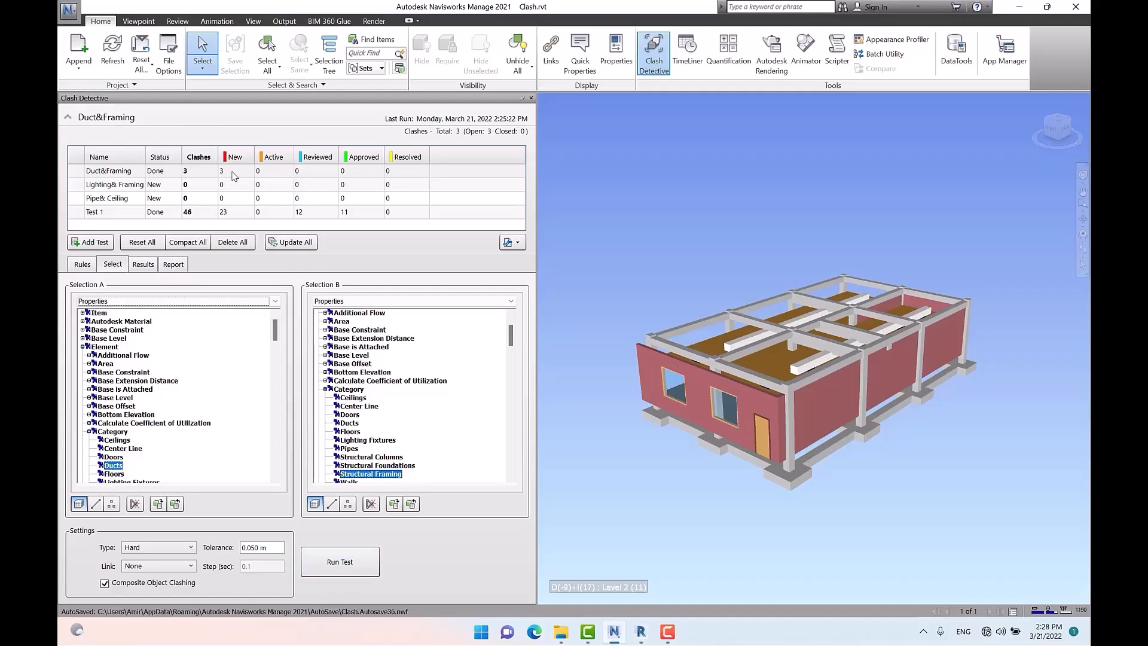
left_click(340, 561)
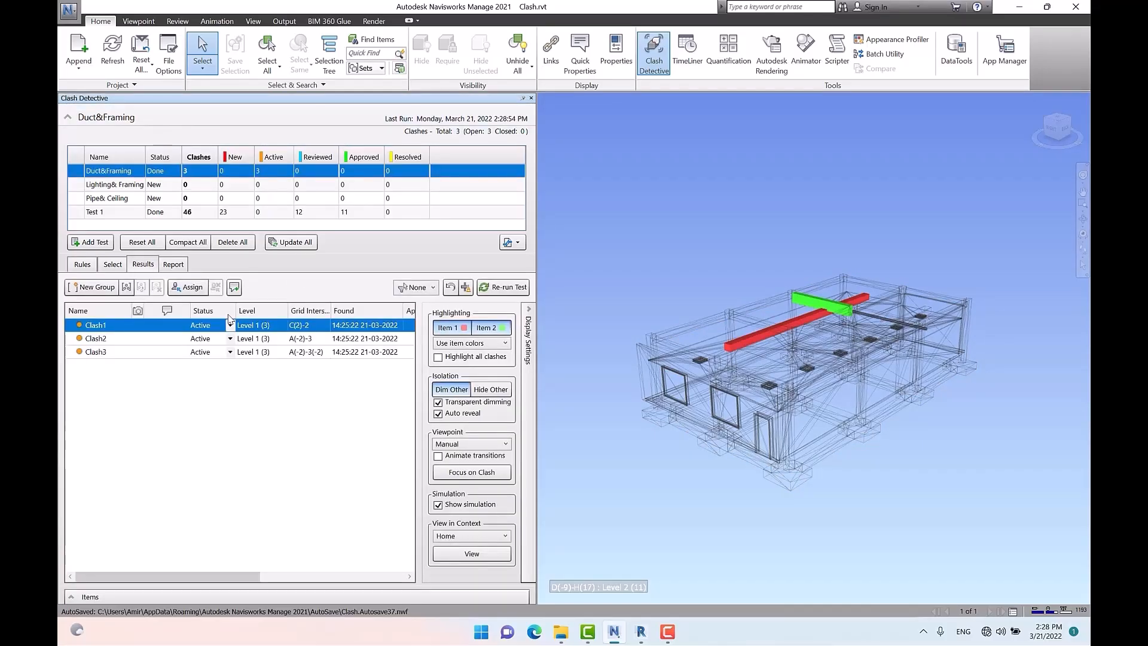
left_click(230, 354)
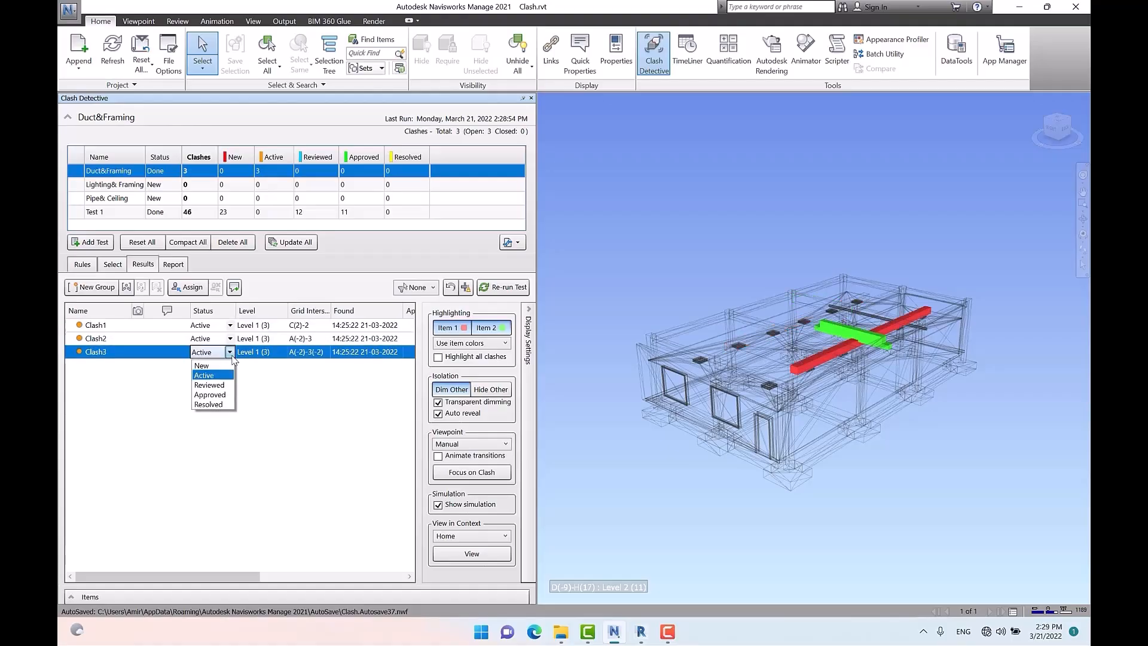
left_click(209, 405)
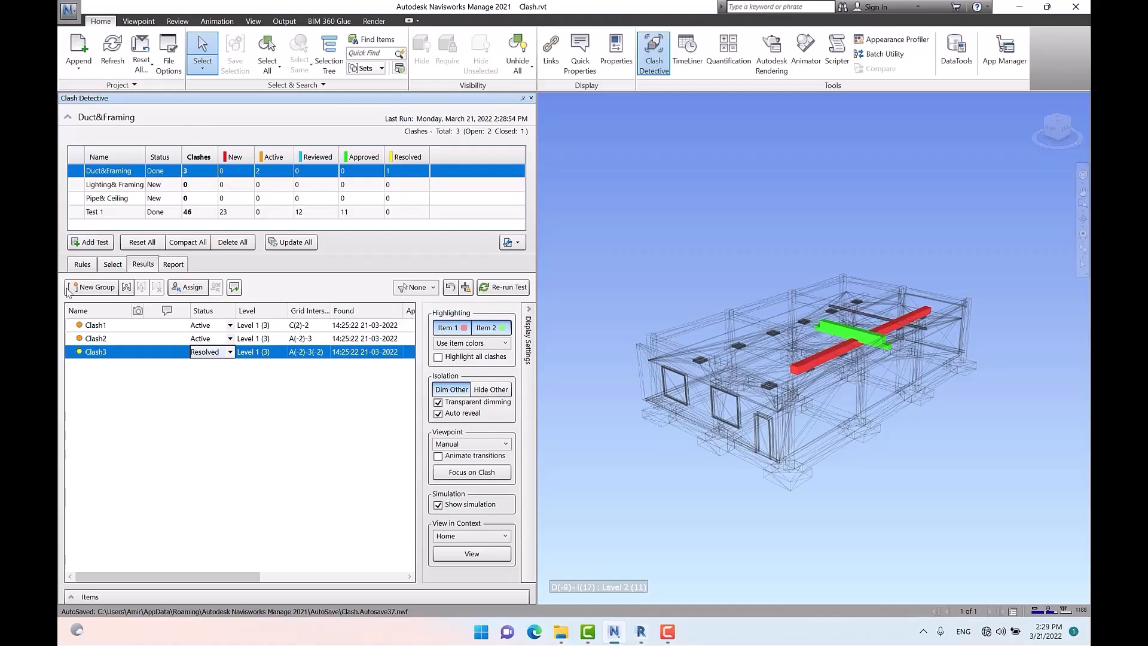
Step: Run the Duct&Framing test two more times to update the clash statuses
left_click(112, 267)
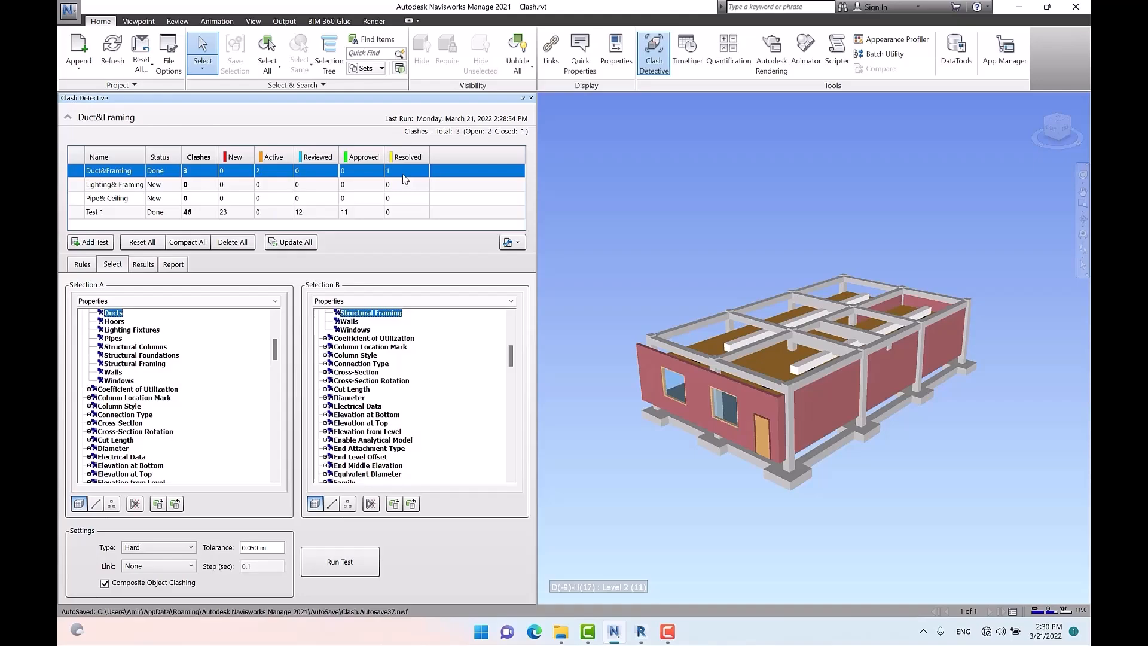
left_click(339, 562)
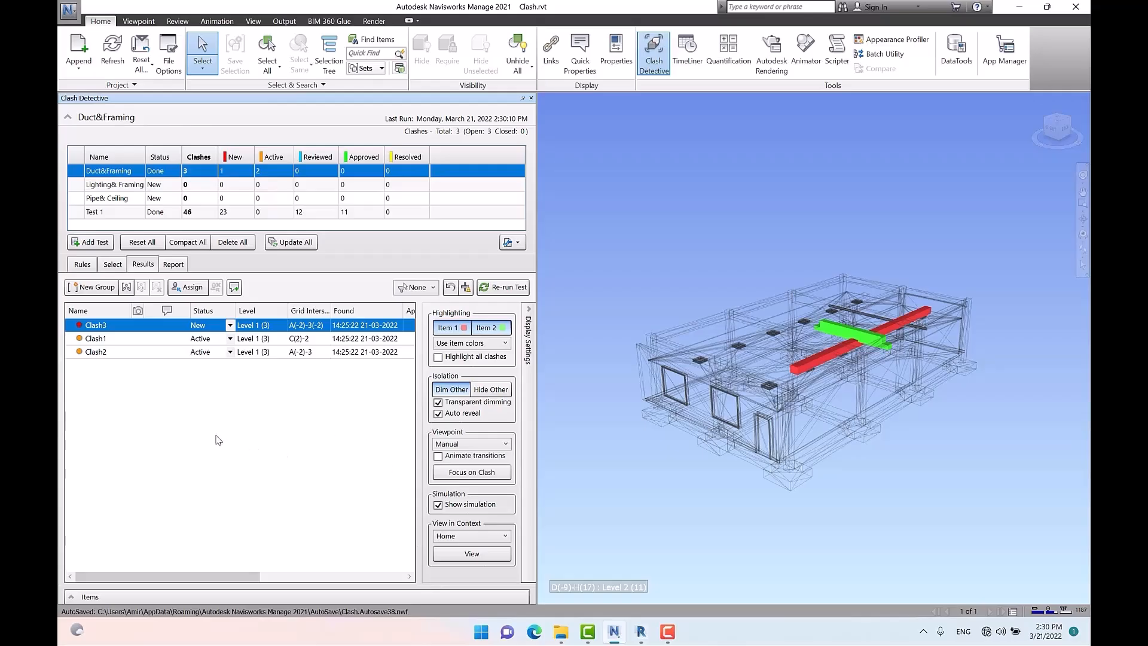
right_click(133, 171)
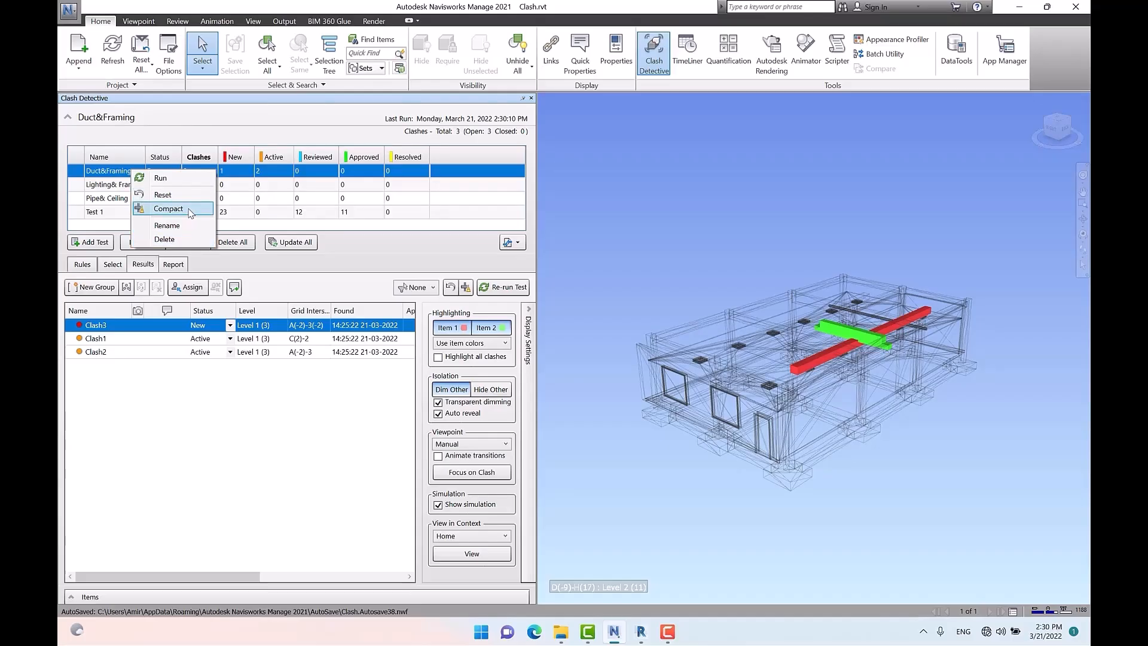
left_click(221, 429)
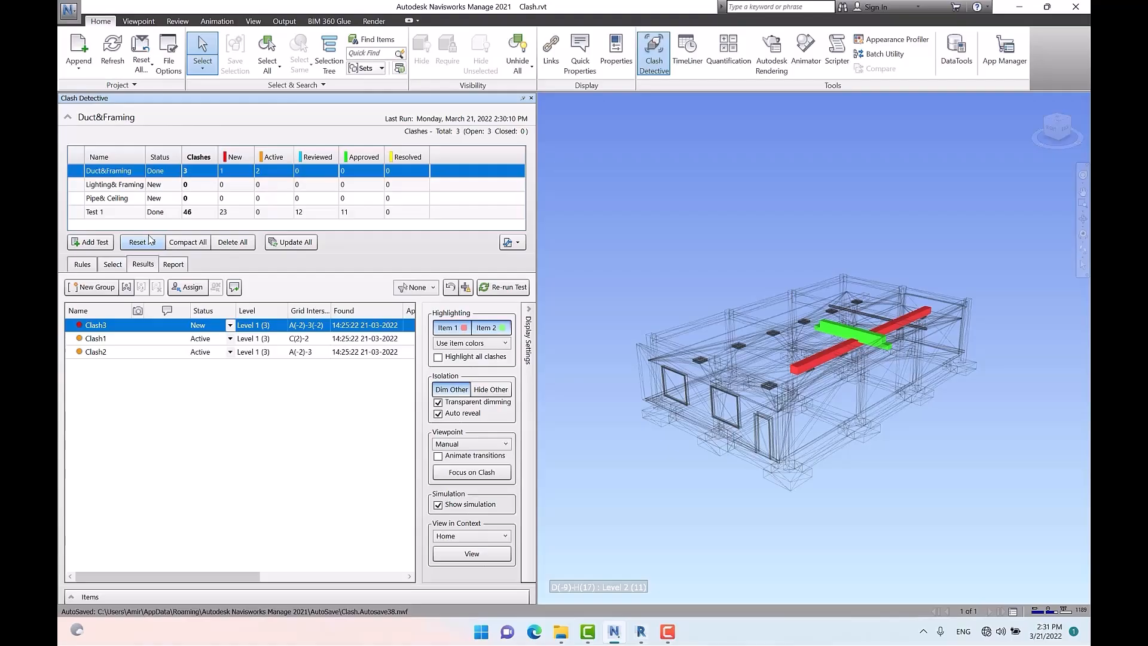
right_click(119, 171)
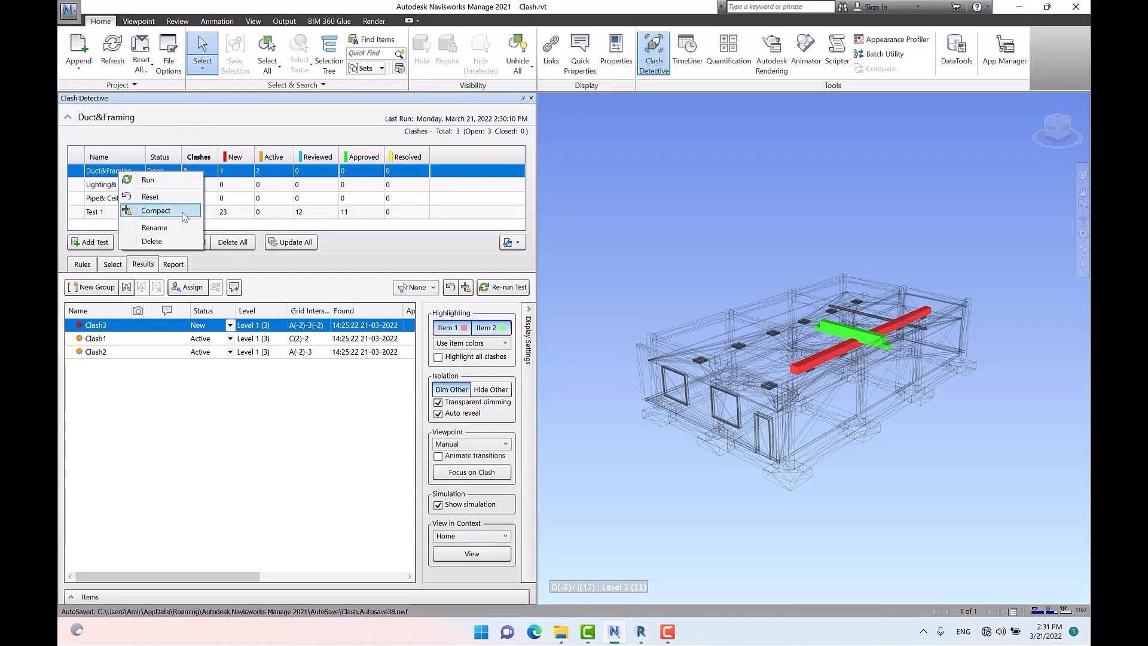
left_click(178, 180)
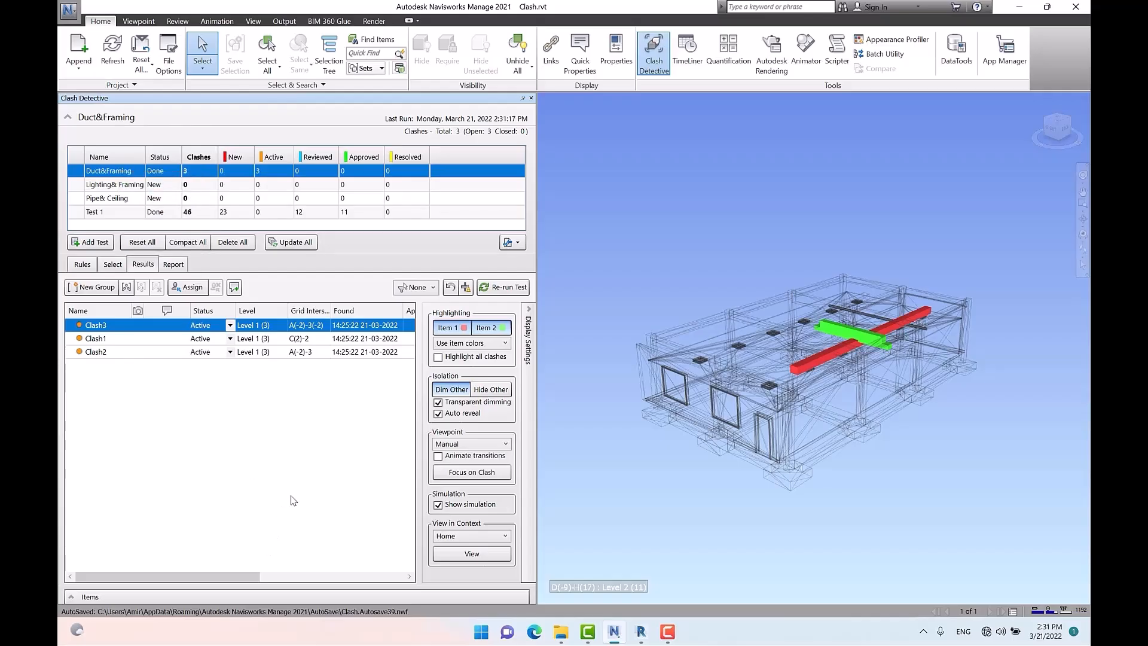
left_click(113, 264)
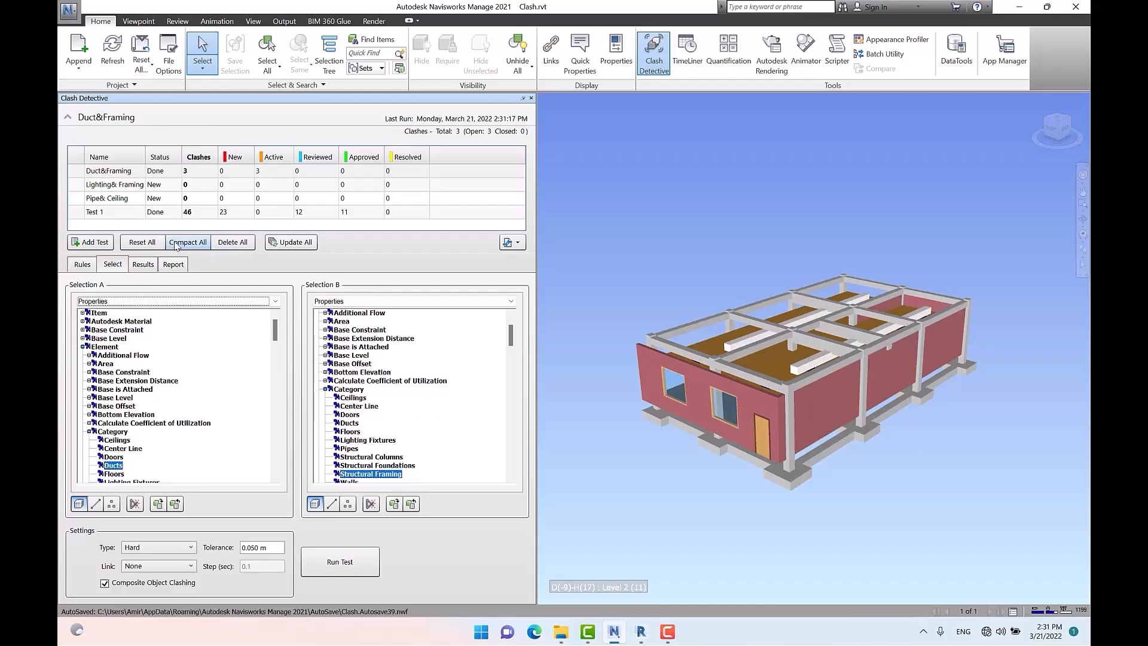
right_click(122, 171)
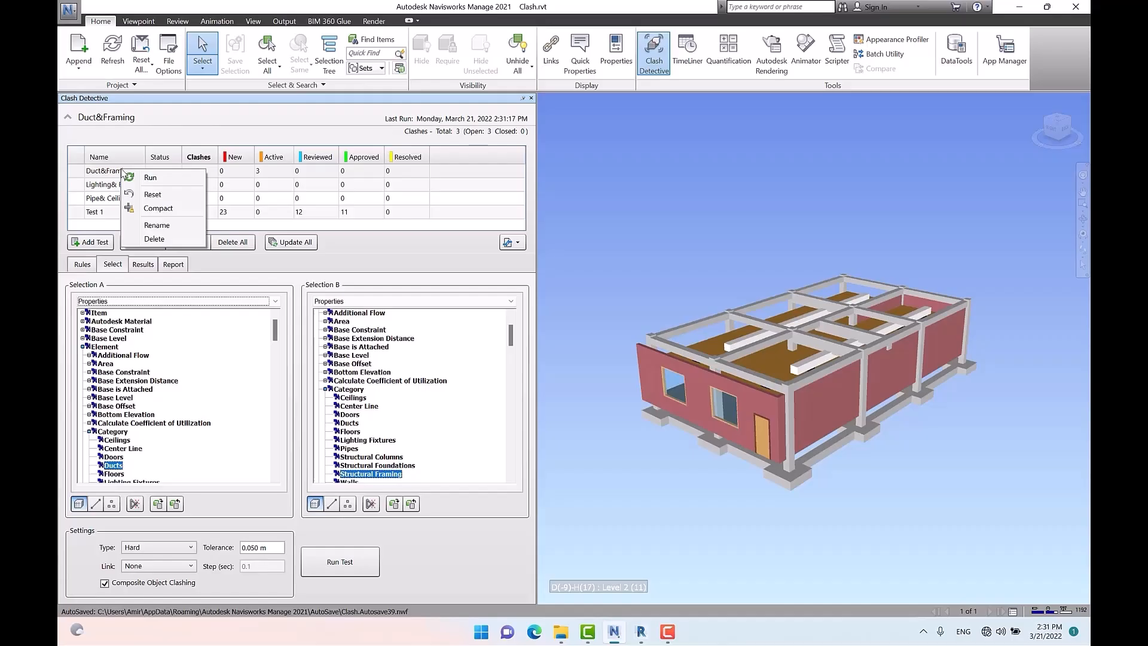
left_click(396, 251)
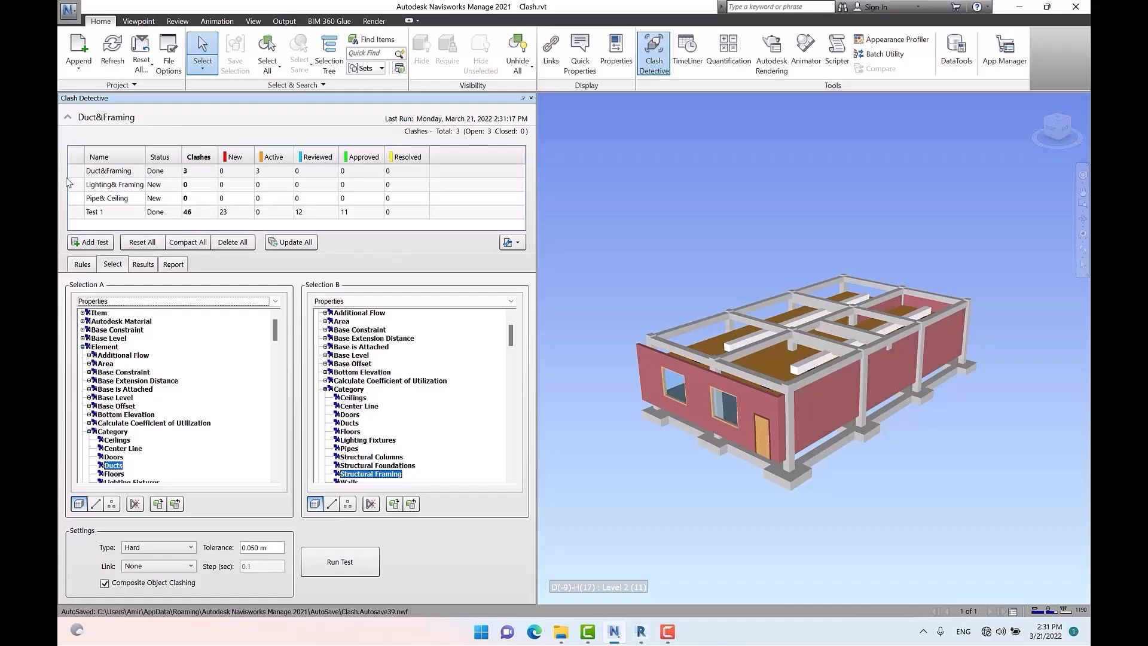
Step: Reset the results of all clash tests
left_click(117, 266)
left_click(147, 243)
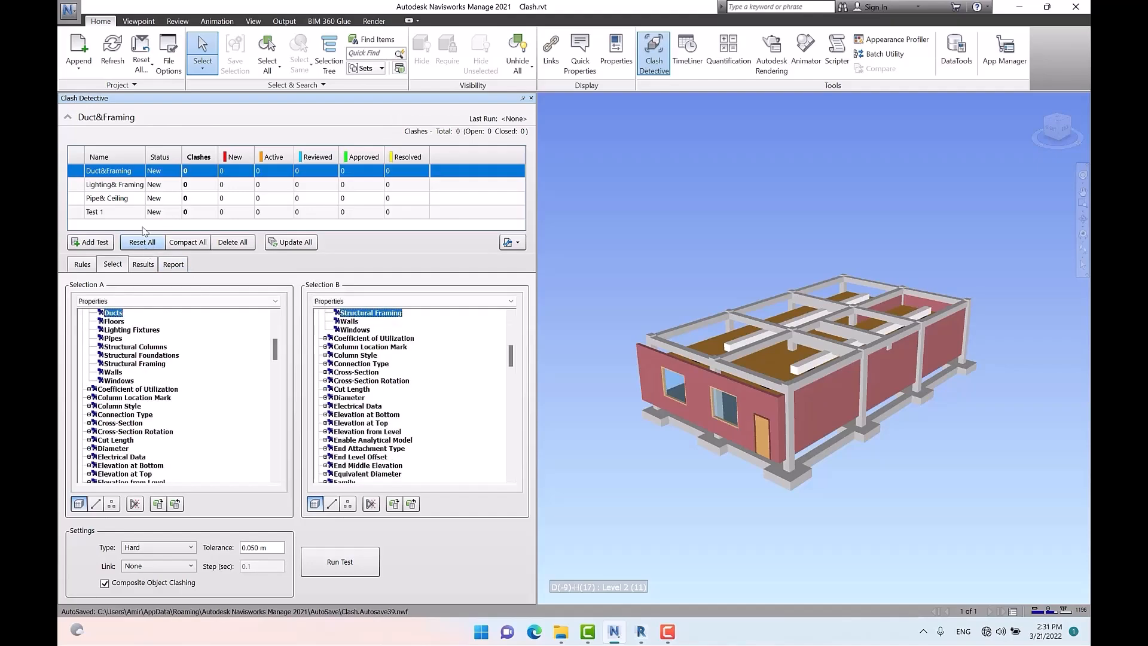
double_click(276, 546)
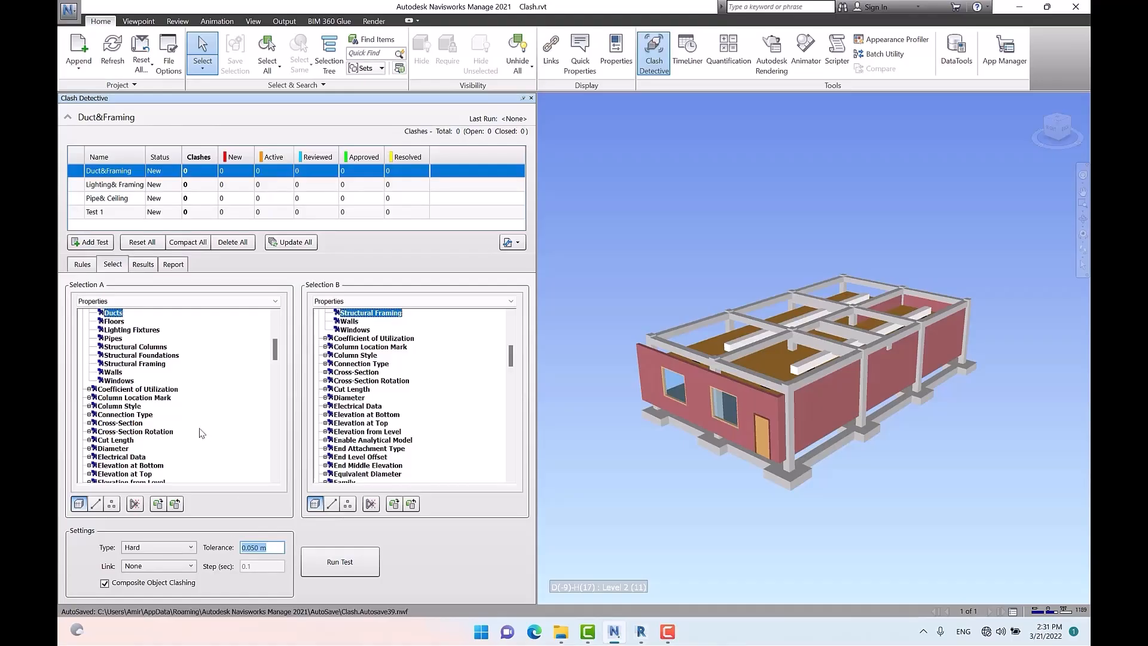
Step: Set the Test 1 tolerance to 0.3 m and run the test
left_click(105, 212)
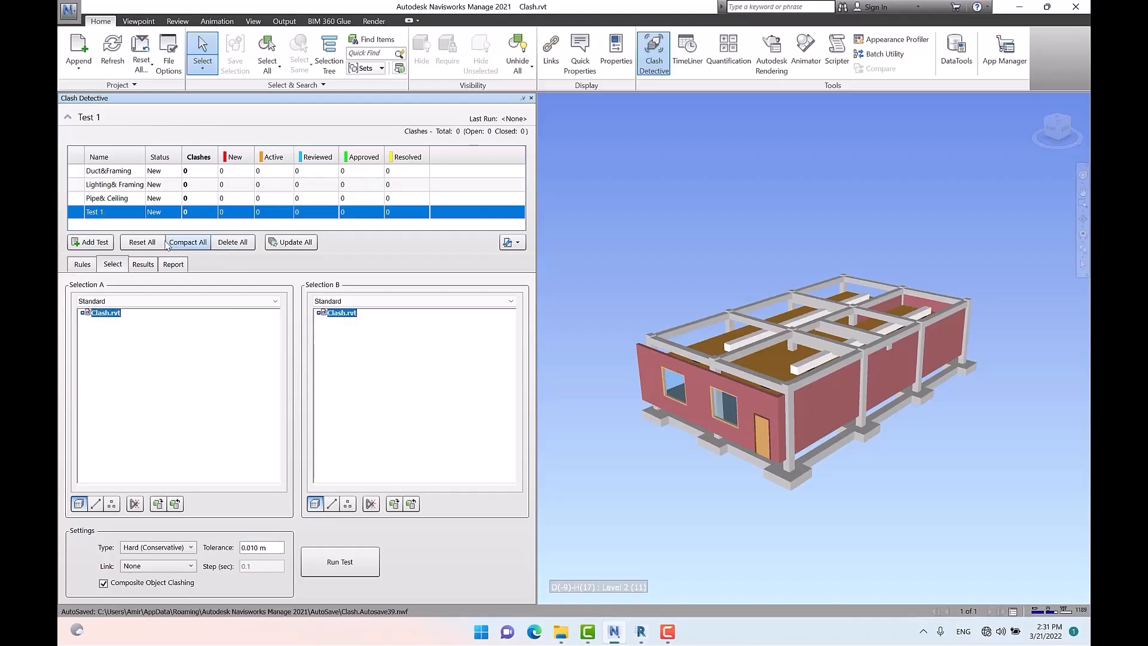
left_click(274, 546)
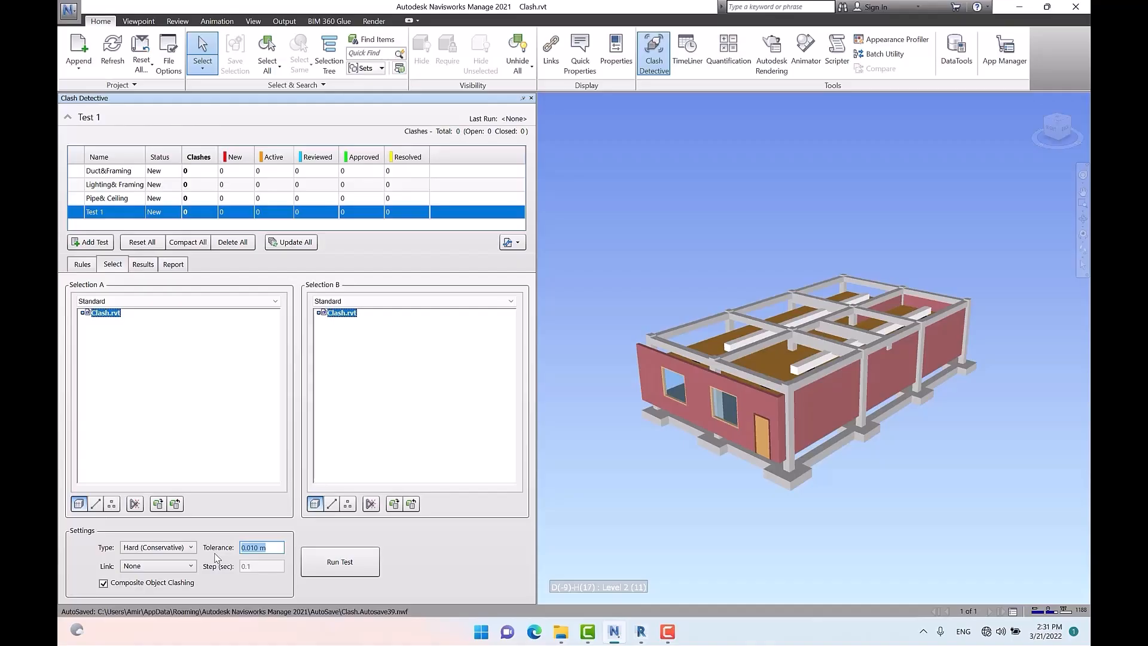
type(".3")
left_click(349, 563)
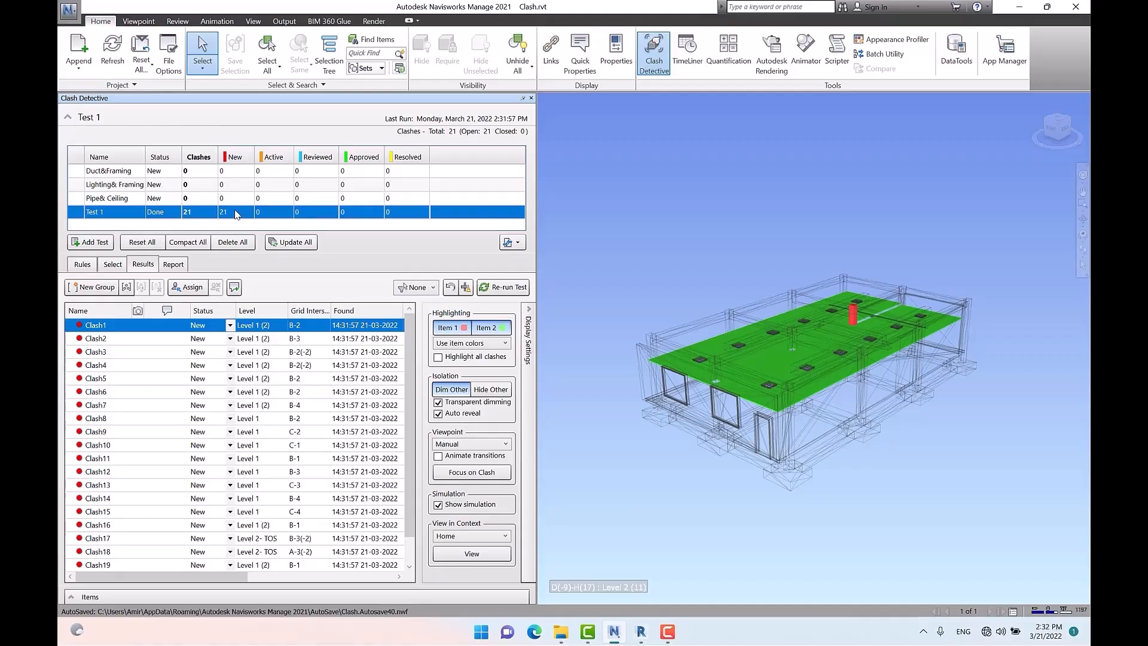
Step: Set the Test 1 tolerance to 0.05 m, keeping the Hard (Conservative) type, and run the test again
left_click(113, 265)
left_click(276, 548)
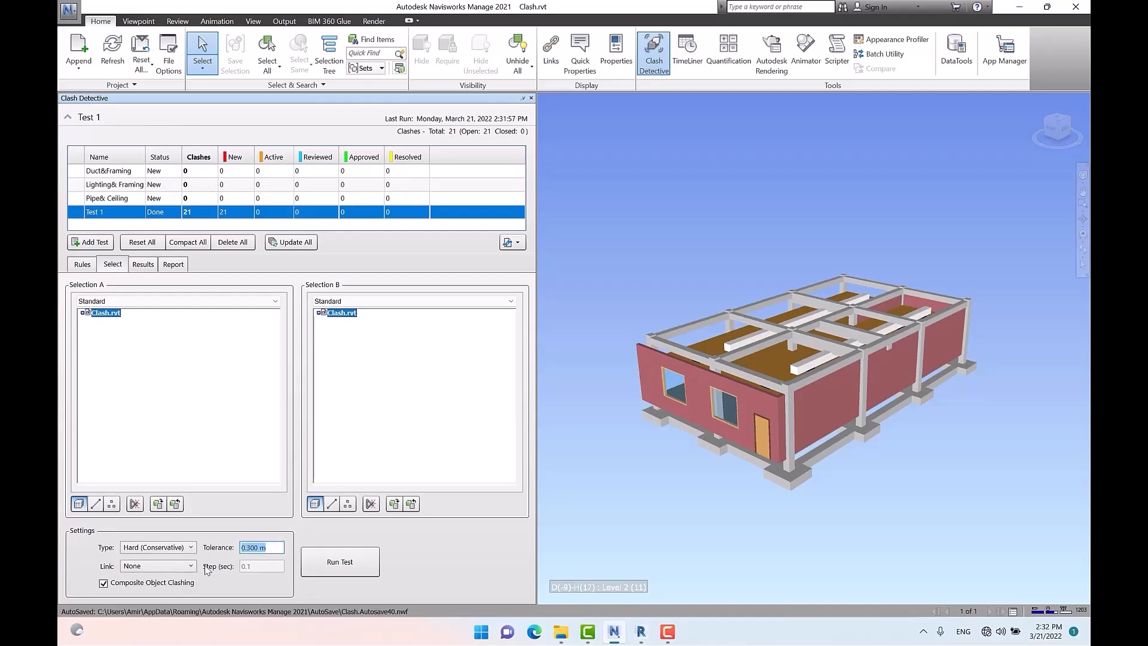
key("BackSpace")
type(".05")
left_click(183, 548)
left_click(157, 571)
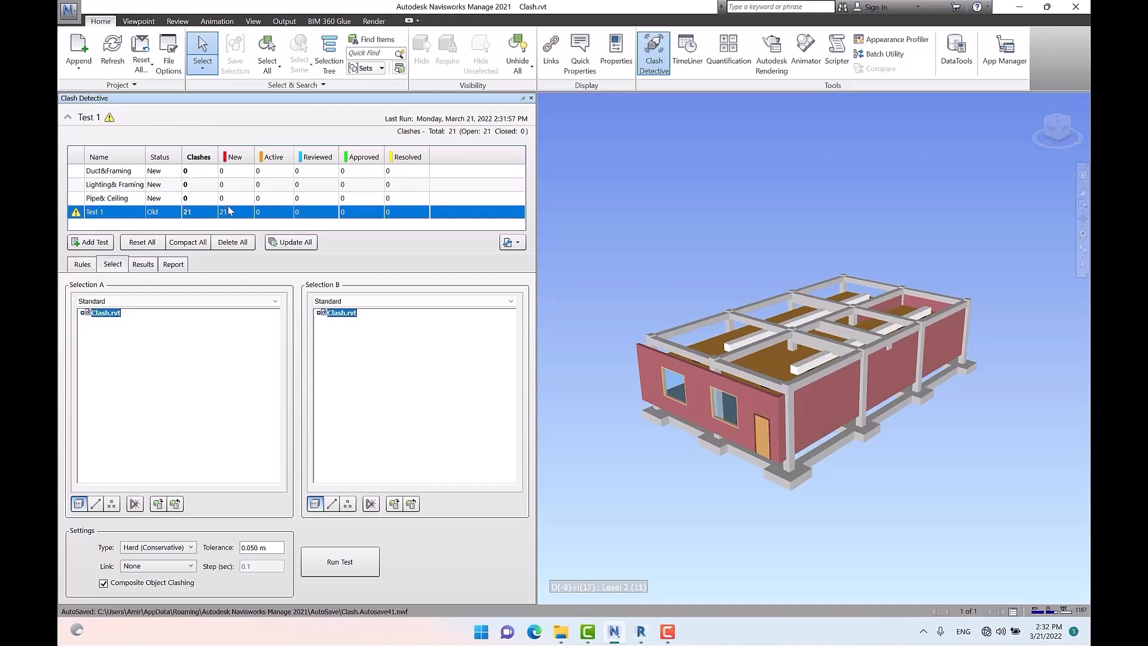
left_click(340, 562)
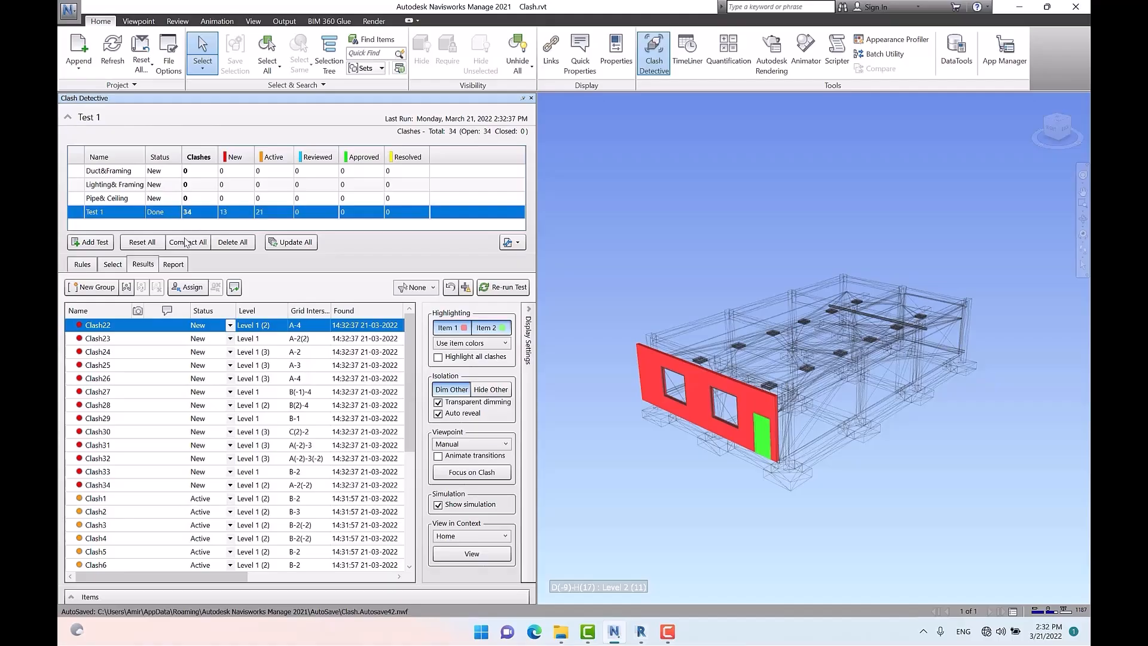
Step: Set the Test 1 tolerance to 0 m in the test's settings
left_click(113, 265)
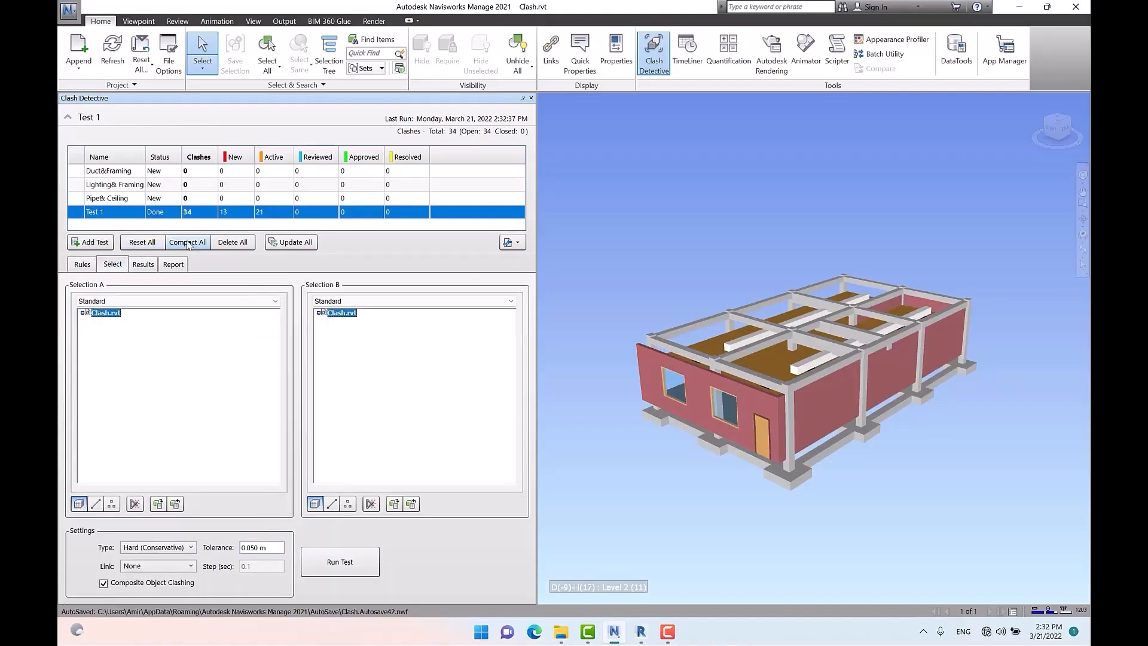
left_click(146, 266)
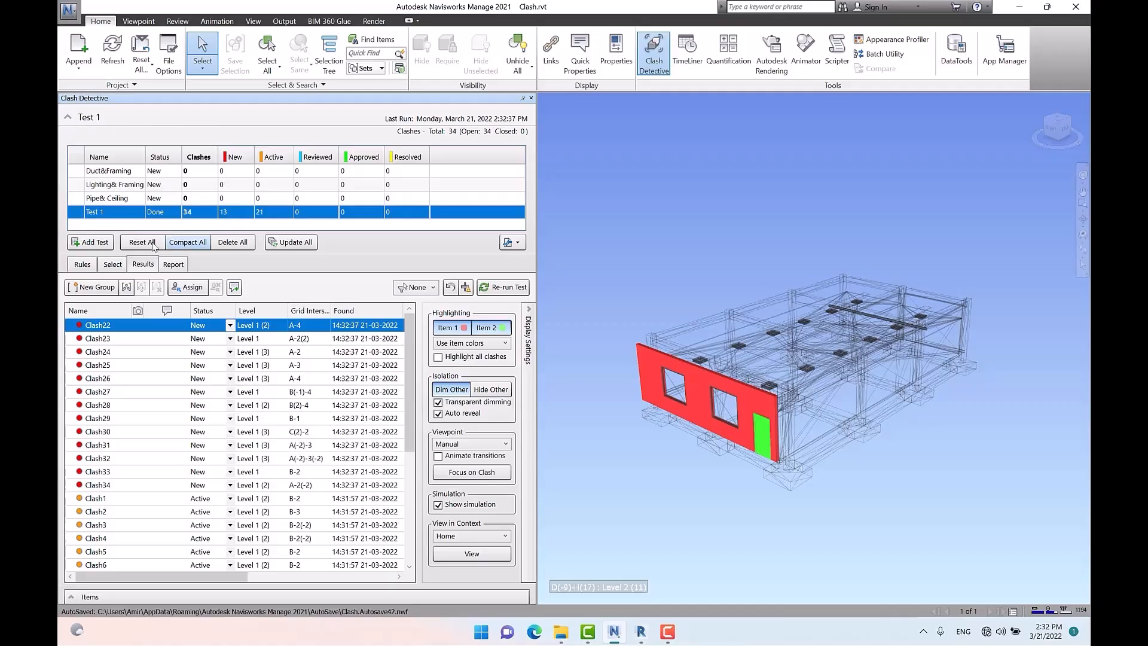
left_click(113, 264)
left_click_drag(274, 548, 204, 561)
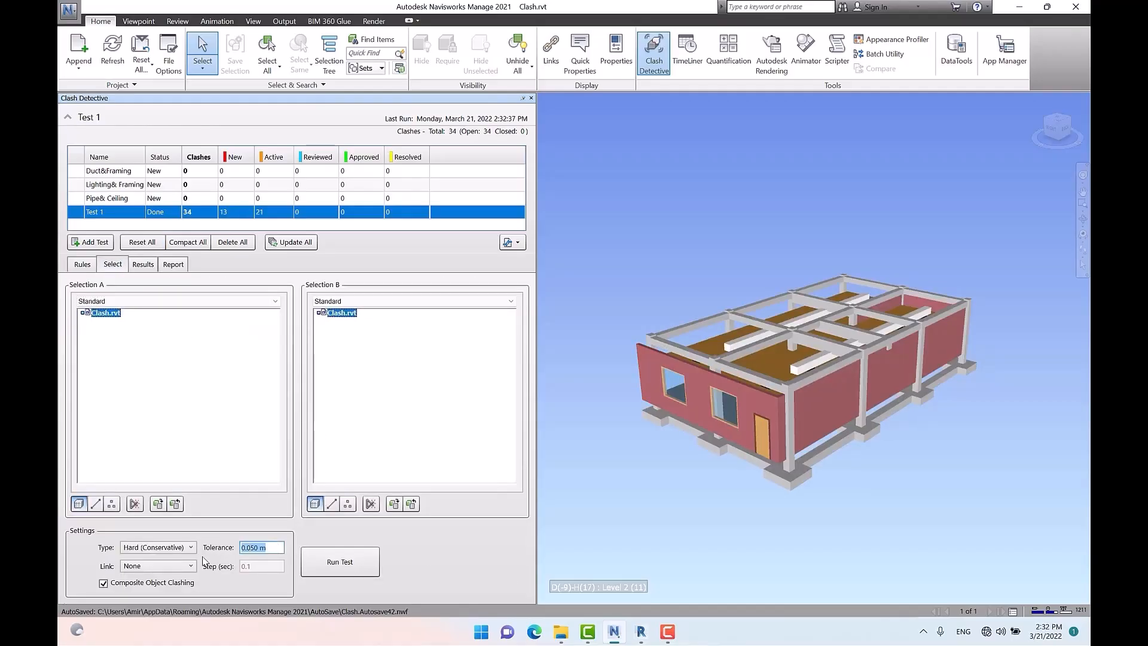
type("0")
Step: Quick-filter the Test 1 results by Clash1's status, Active, and set all the filtered clashes to Reviewed
left_click(143, 264)
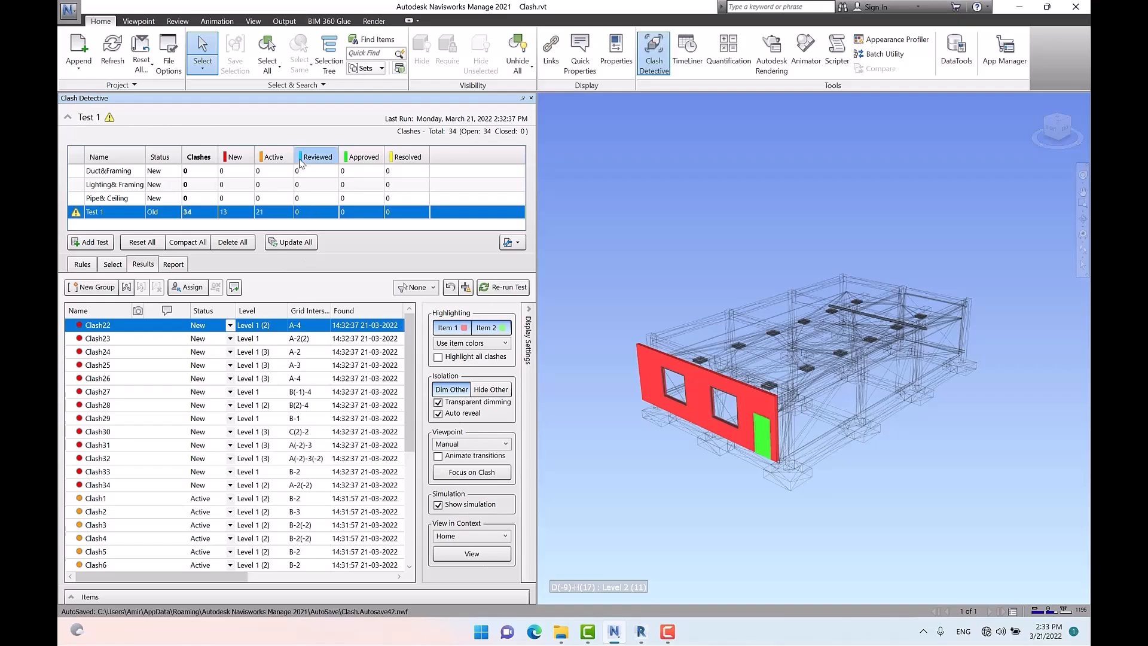
left_click(126, 501)
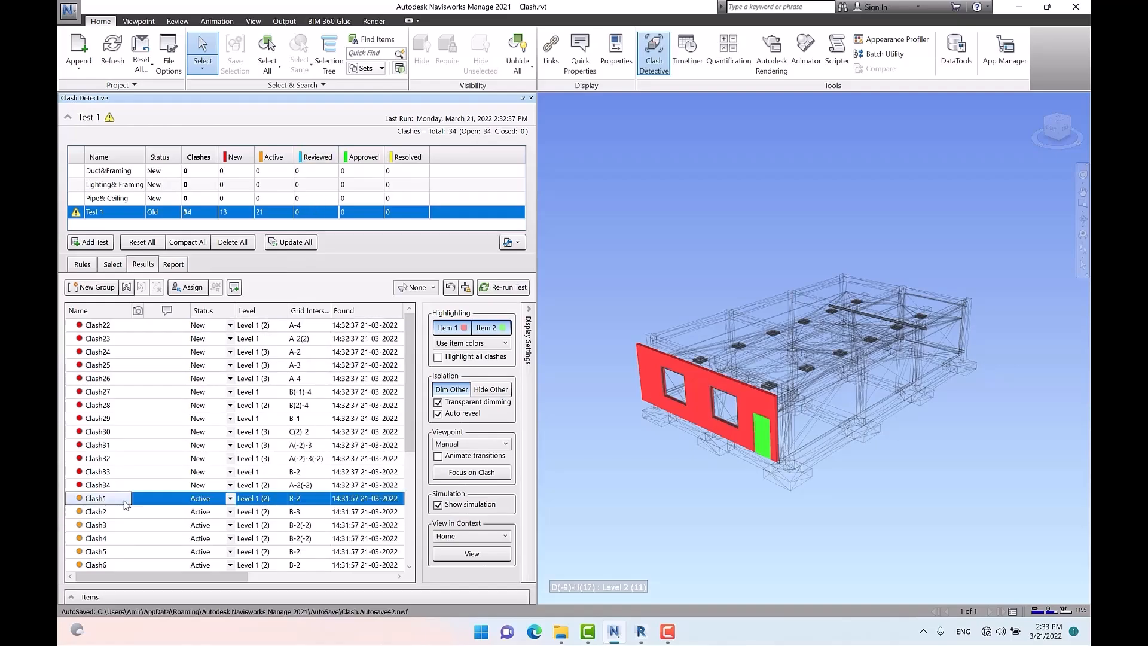
right_click(125, 501)
mouse_move(230, 461)
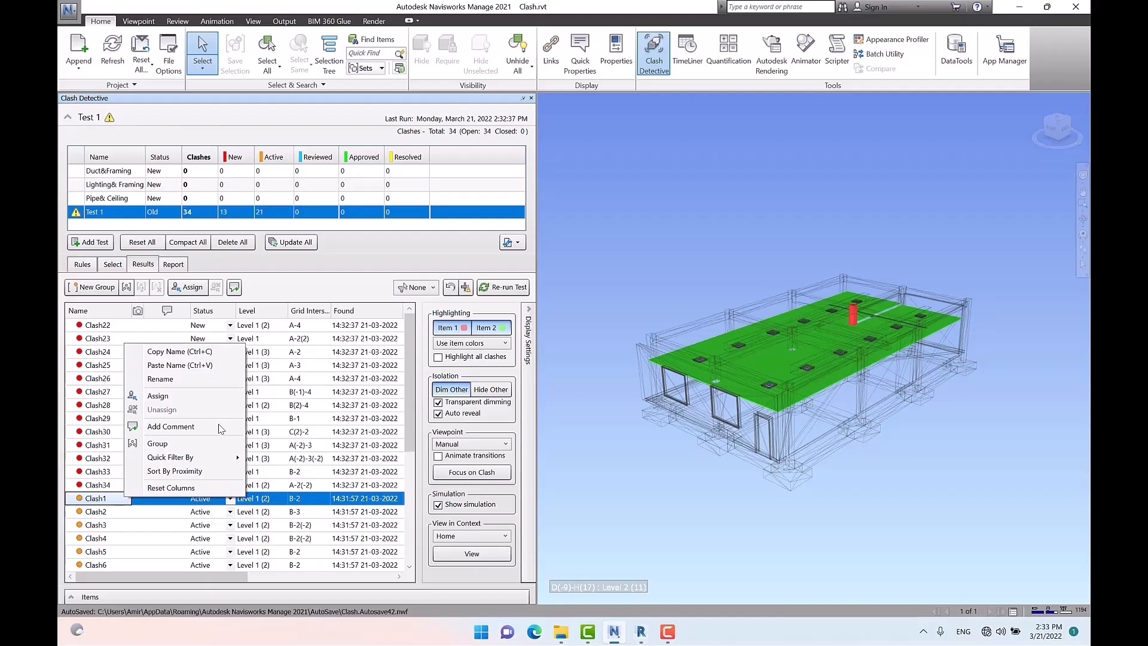
left_click(332, 459)
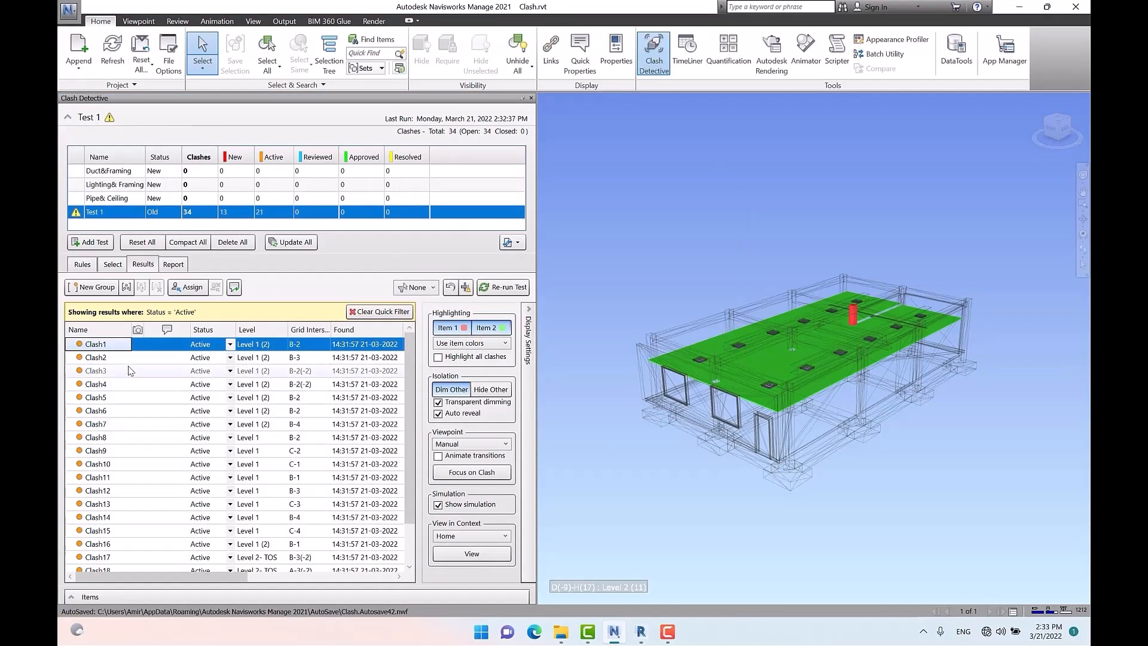
scroll(174, 554, "down", 2)
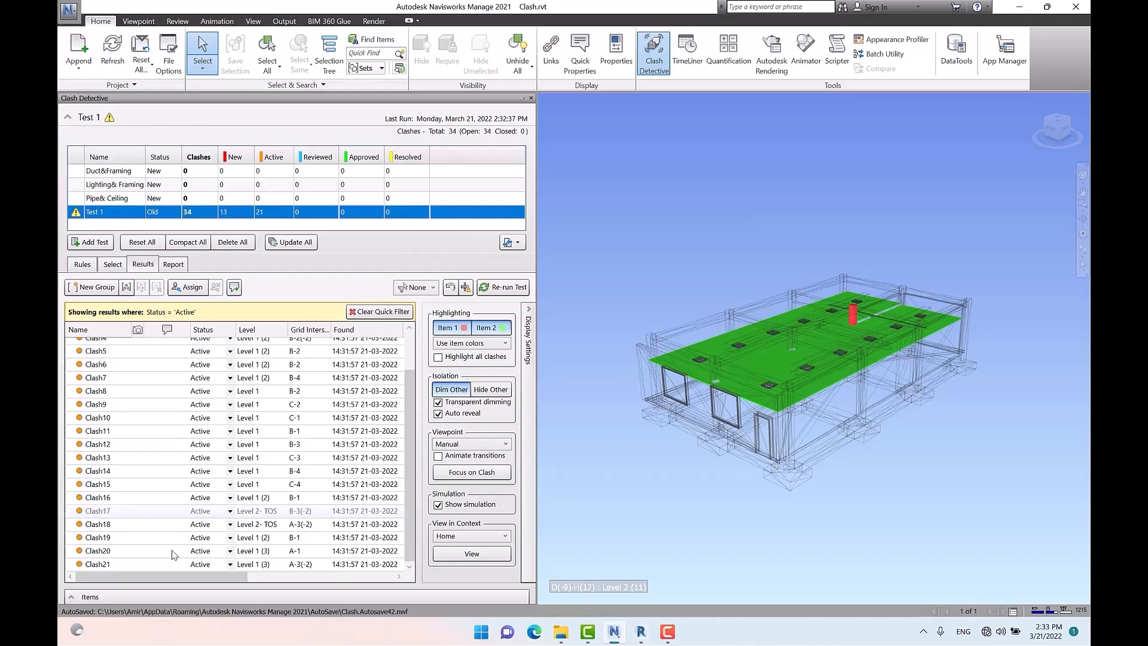
left_click(109, 564, "shift")
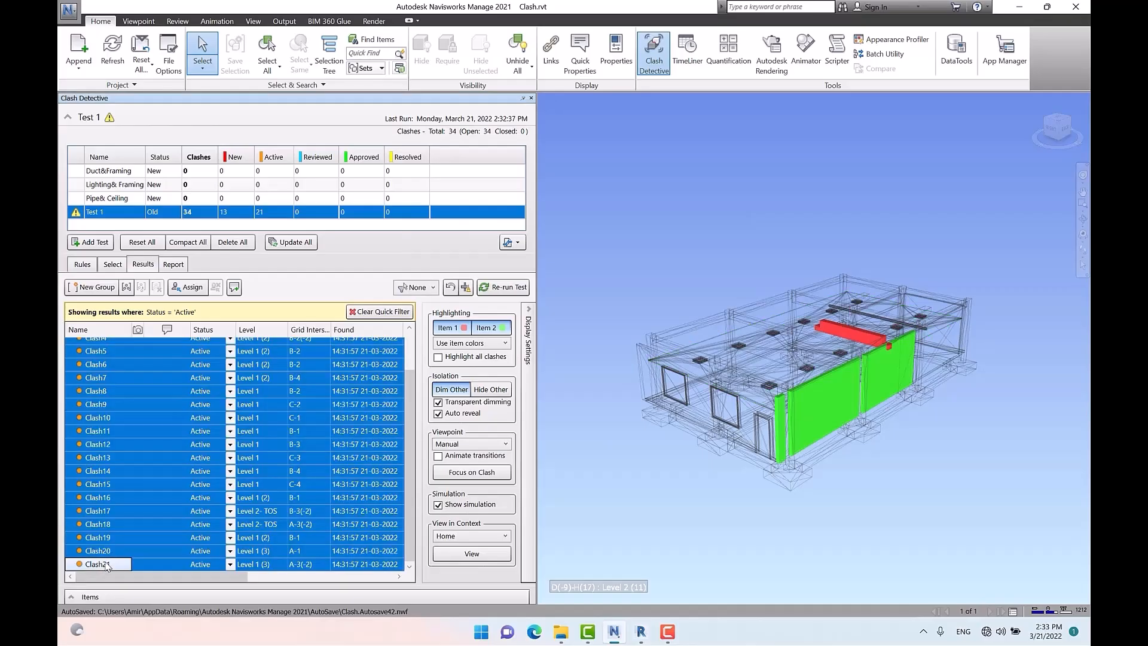
left_click(230, 378)
left_click(212, 411)
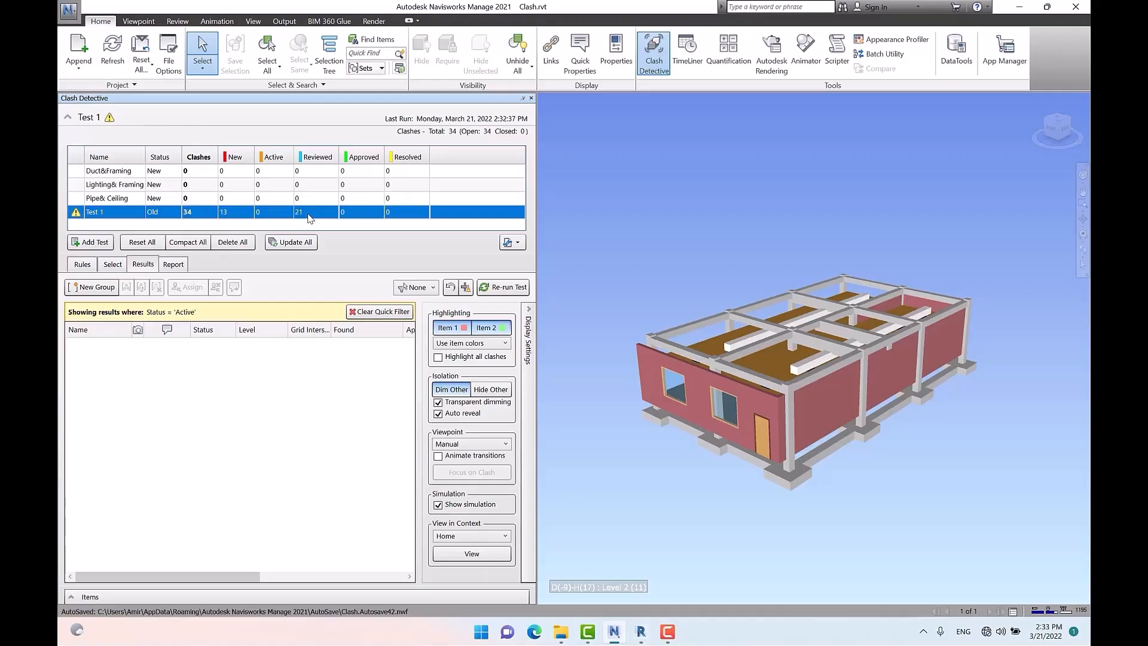
Step: Run Test 1 with the new tolerance, decline removing the filter when asked, and clear the quick filter from the results
left_click(112, 264)
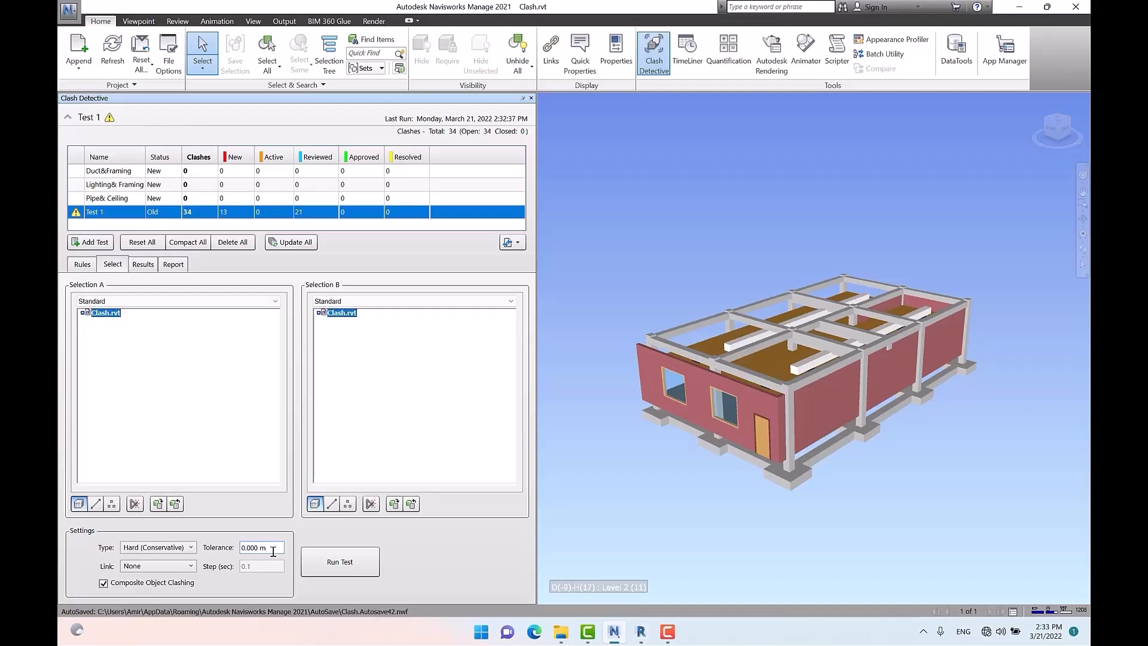
left_click(340, 562)
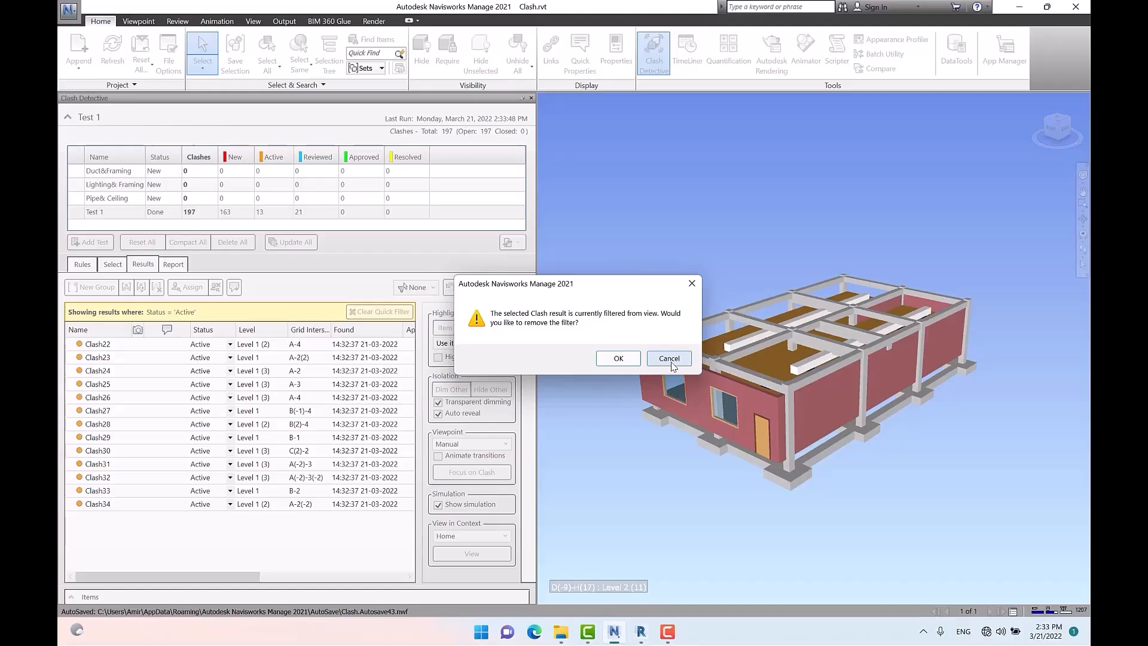
left_click(670, 359)
left_click(379, 311)
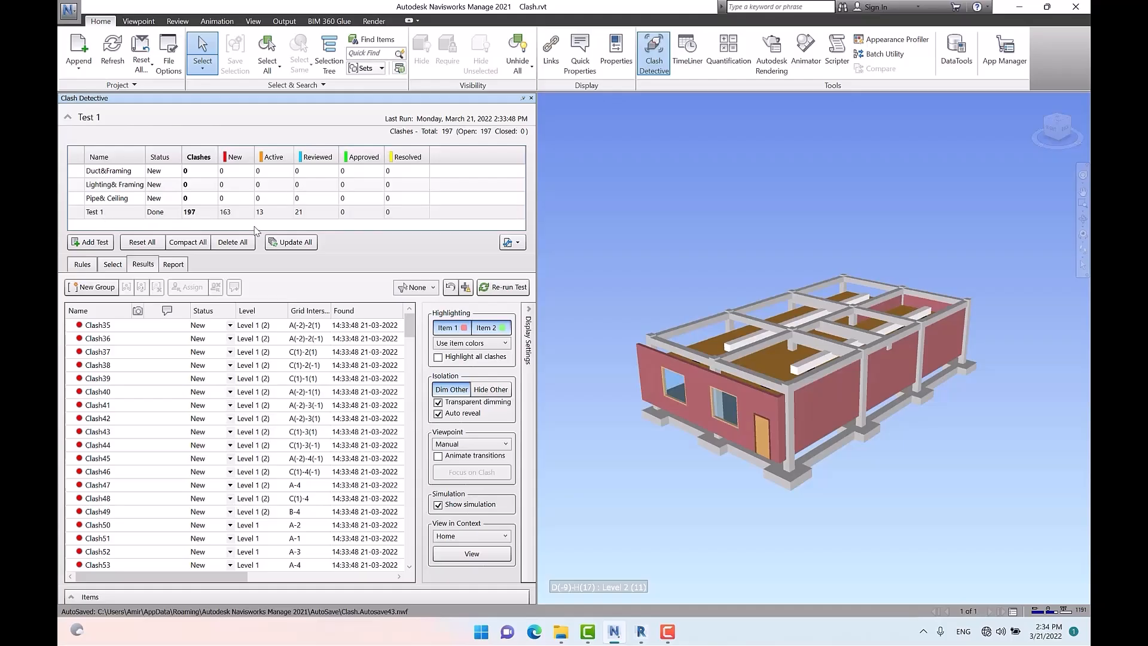
Step: Run the Duct&Framing test with its existing selections and tolerance
left_click(131, 172)
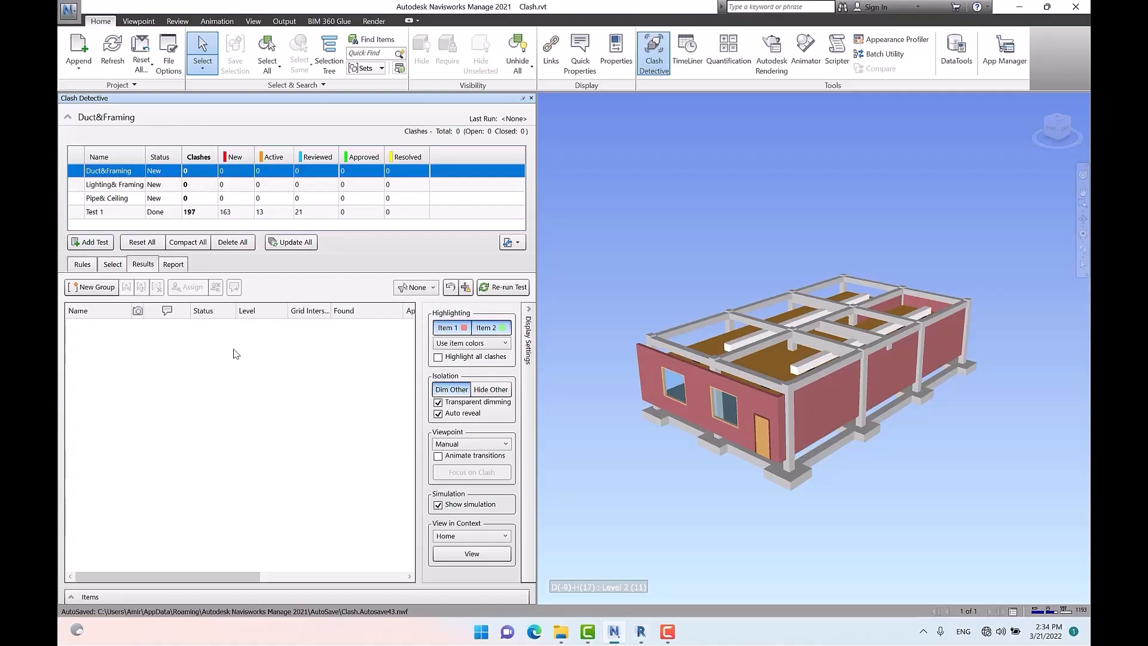
left_click(112, 264)
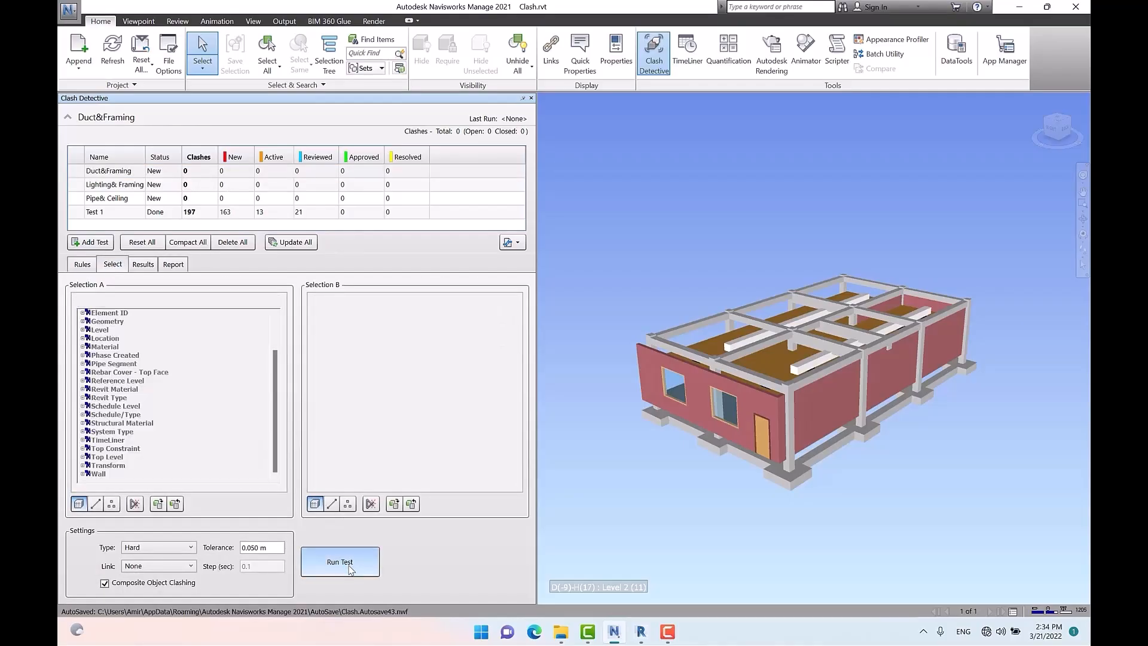
left_click(349, 566)
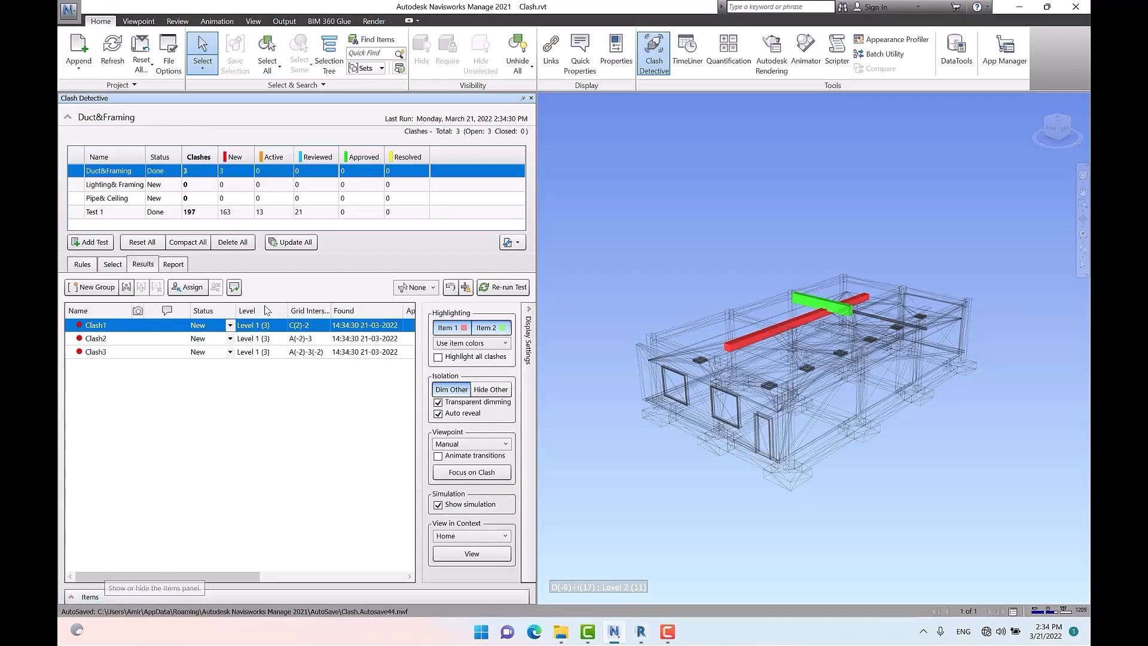
Step: Show the enlarged item details of Clash1 and check them against the Duct&Framing test's selections
left_click(176, 597)
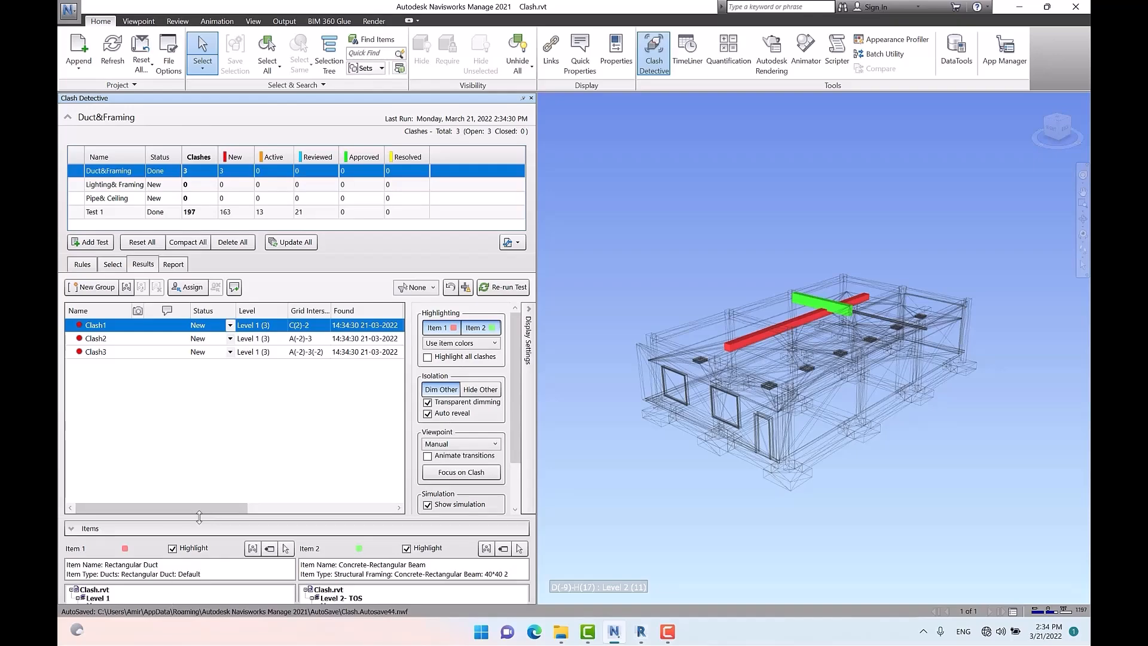
left_click_drag(289, 518, 288, 424)
left_click(100, 442)
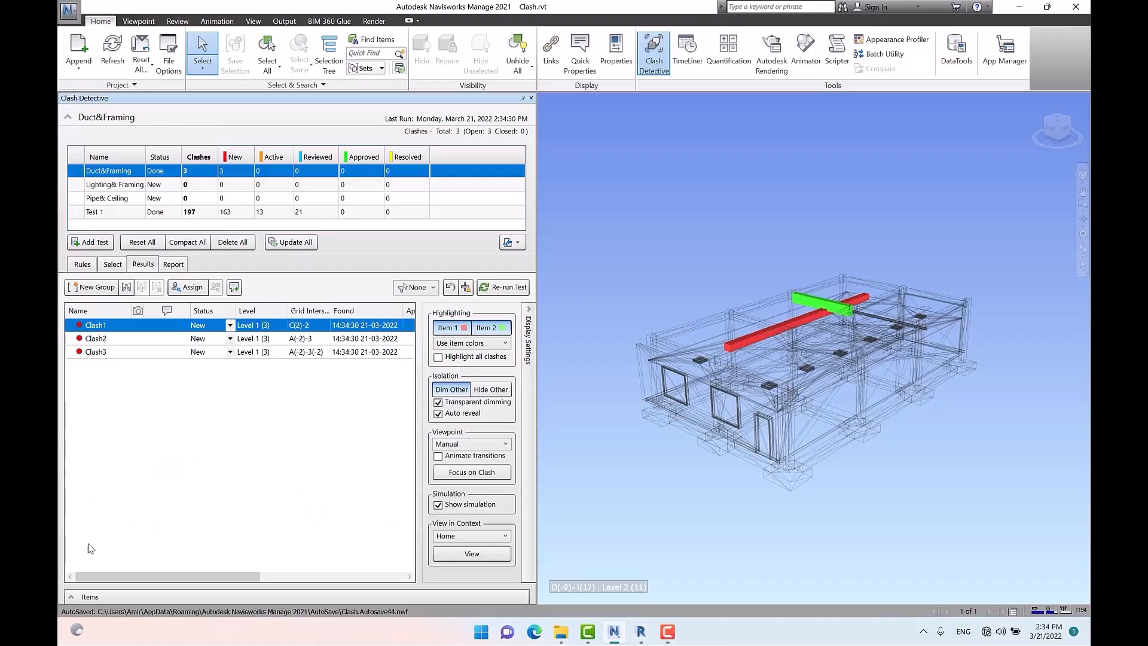
left_click(86, 596)
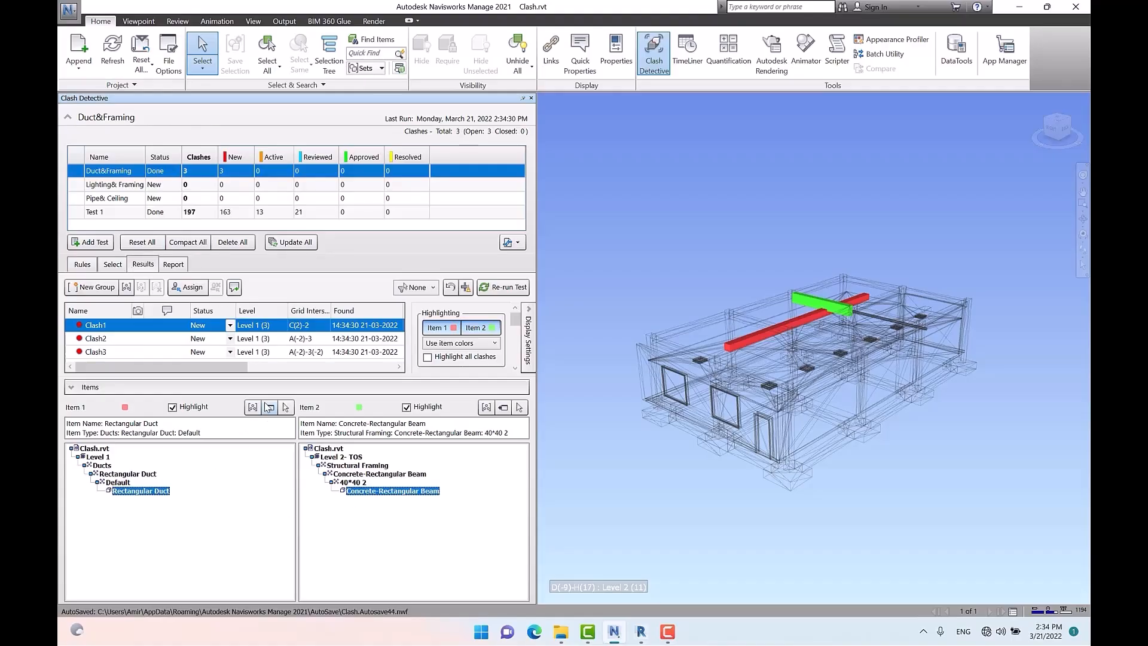
left_click(114, 265)
scroll(153, 357, "down", 8)
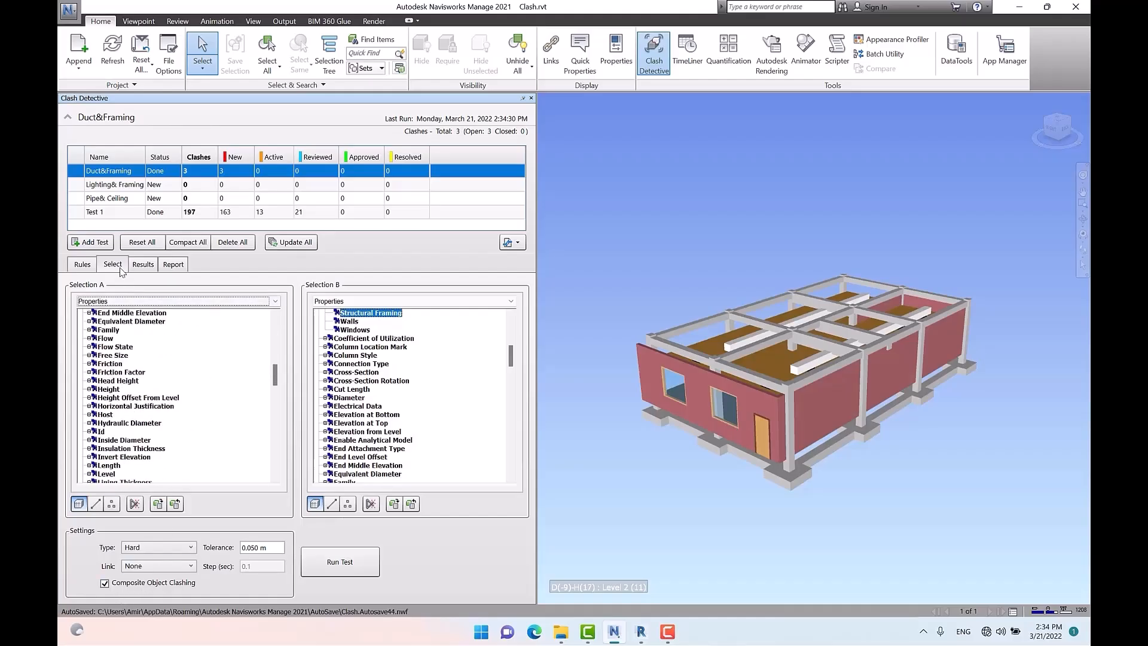
left_click(143, 264)
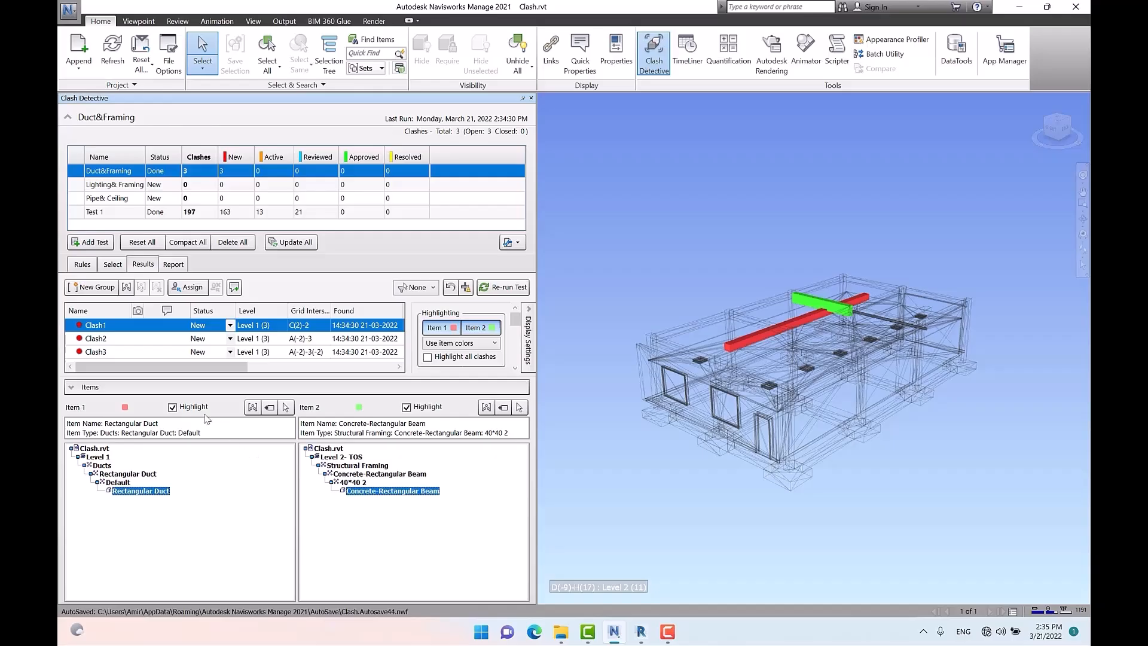
Step: Toggle the Item 1 highlight of Clash1 off and on, toggle the display settings, and collapse the item details
left_click(173, 407)
left_click(172, 407)
left_click(528, 340)
left_click(529, 344)
left_click(141, 389)
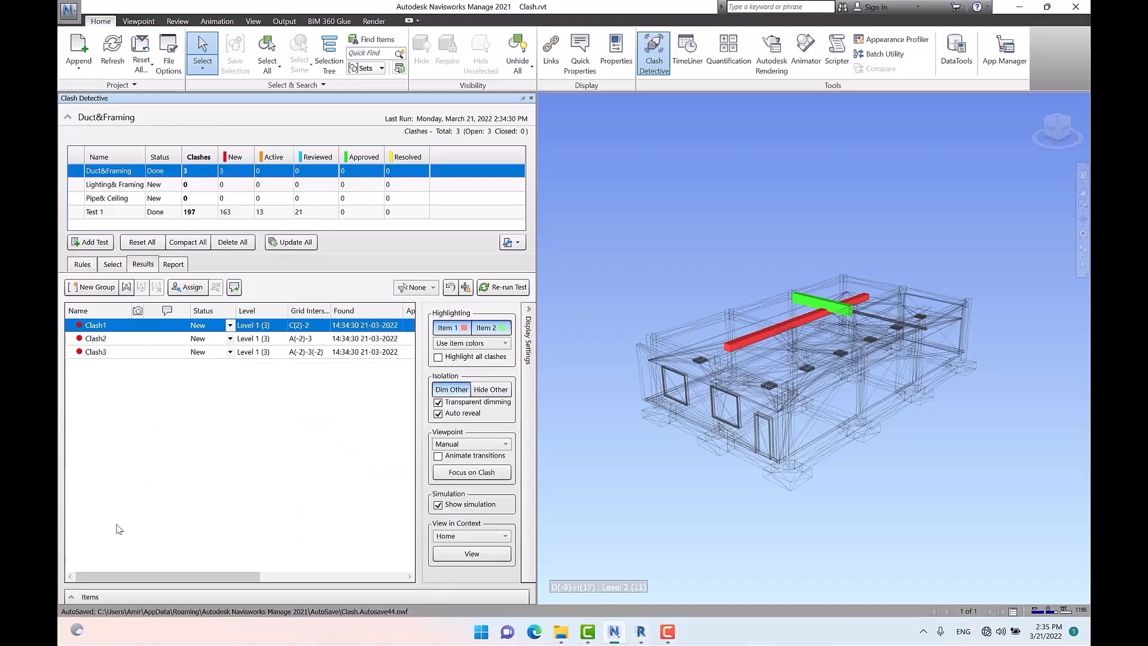
Step: Reopen the item details and try to switch back to Revit from Item 1 of Clash1, the rectangular duct
left_click(90, 593)
left_click(269, 409)
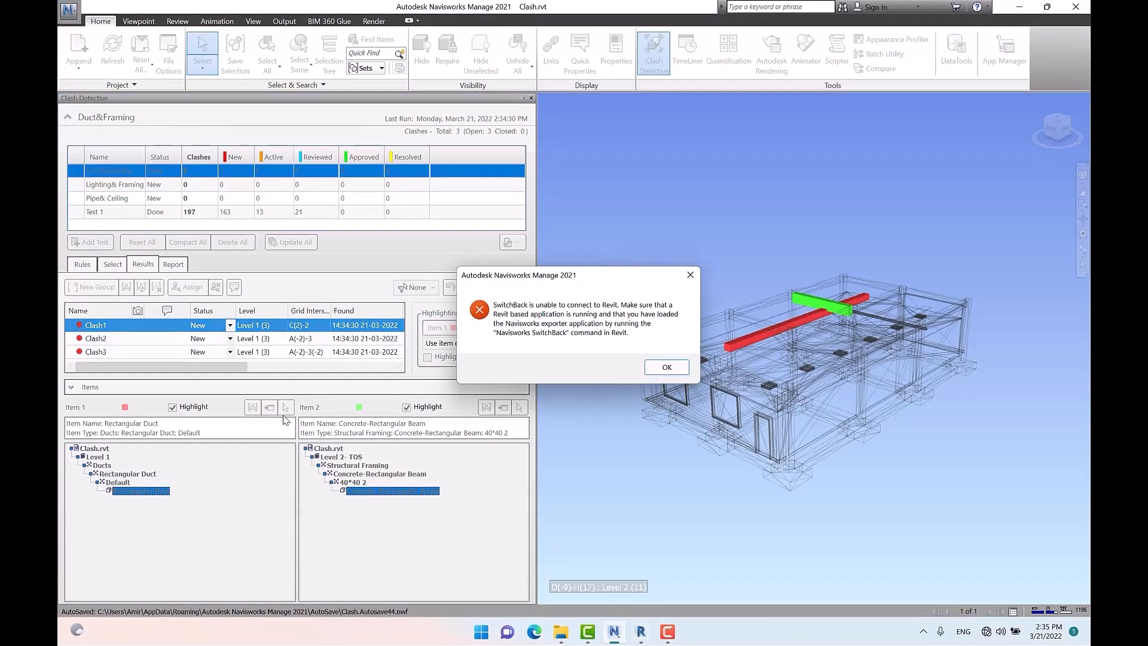
left_click(669, 366)
Step: Switch to Revit, start the Navisworks SwitchBack 2021 external tool, and return to Navisworks
left_click(640, 631)
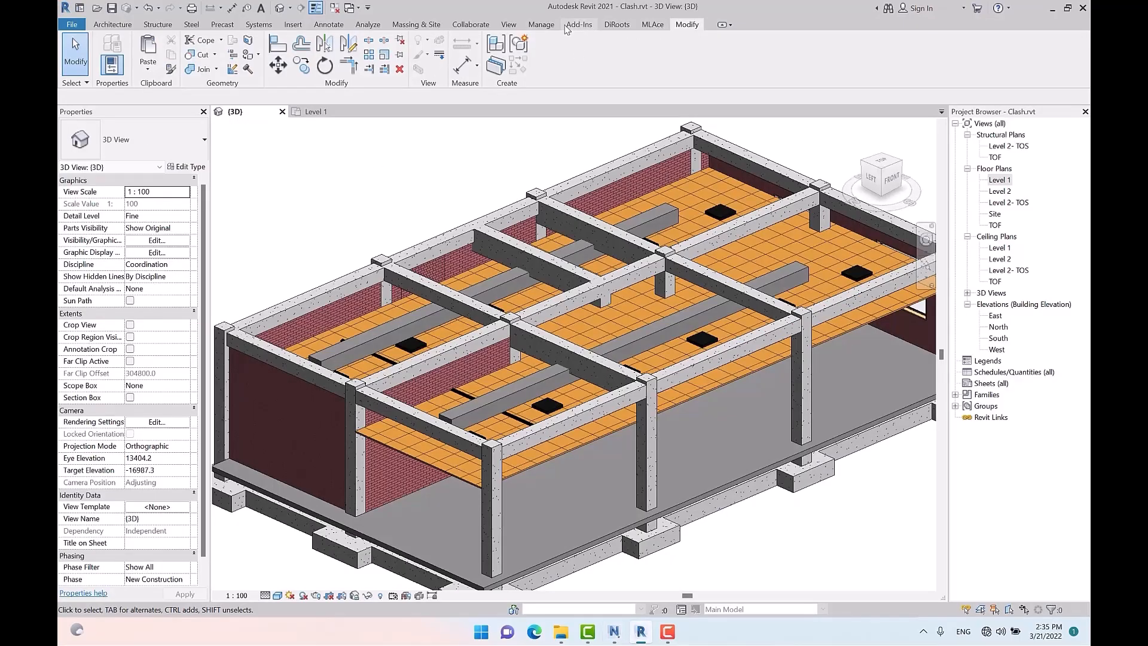
left_click(579, 25)
left_click(112, 57)
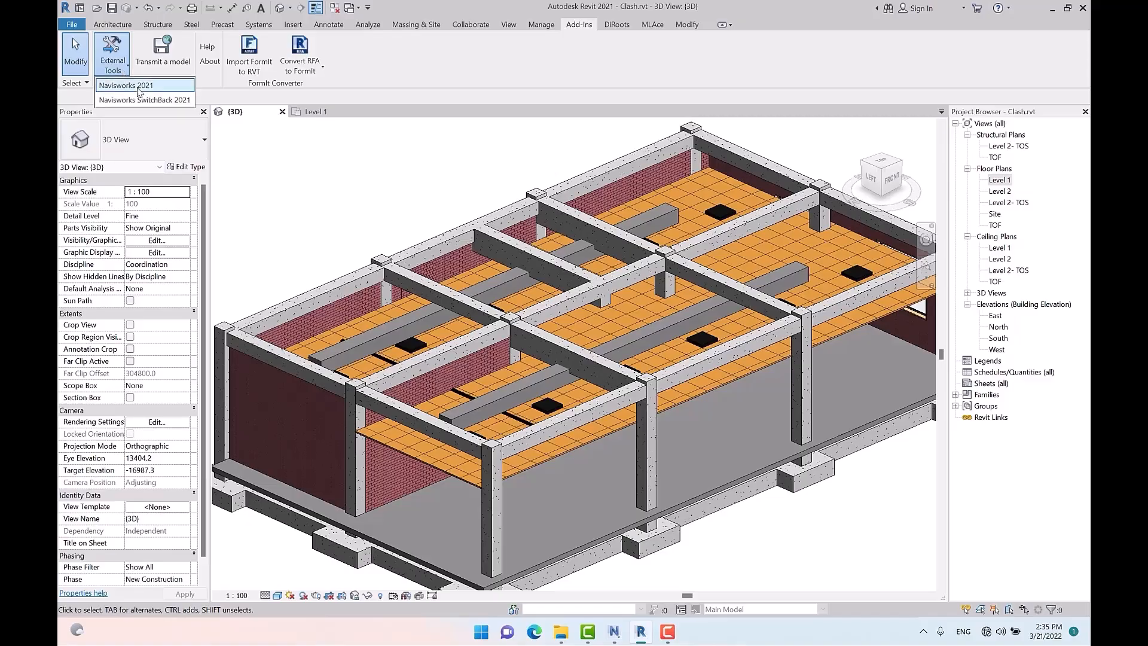
left_click(178, 101)
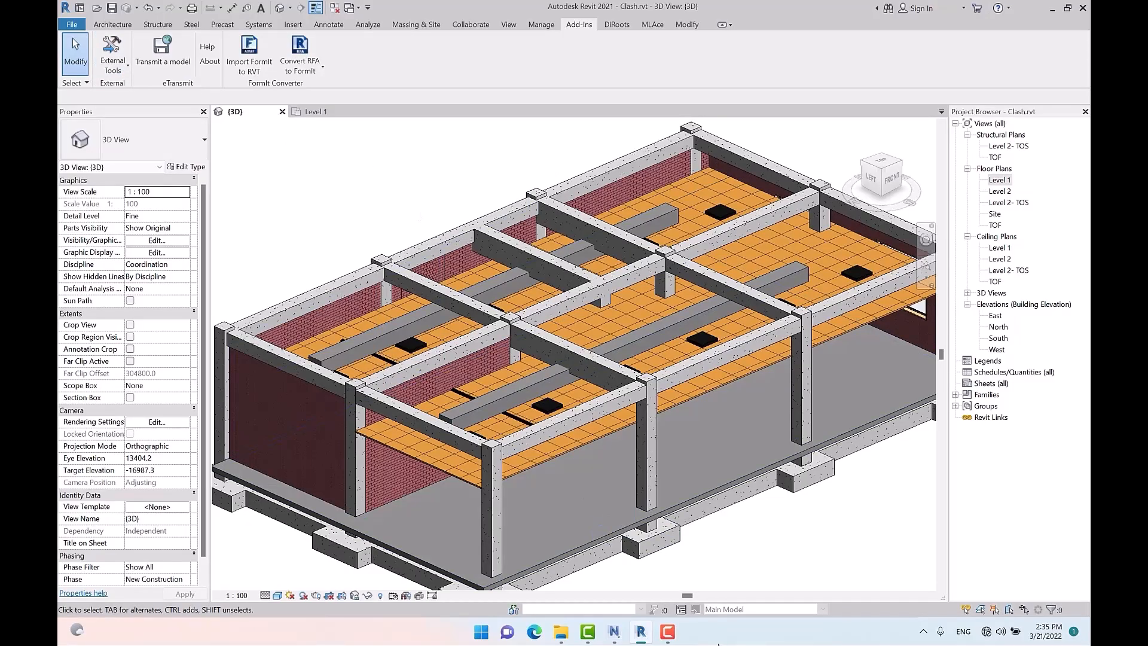
left_click(614, 632)
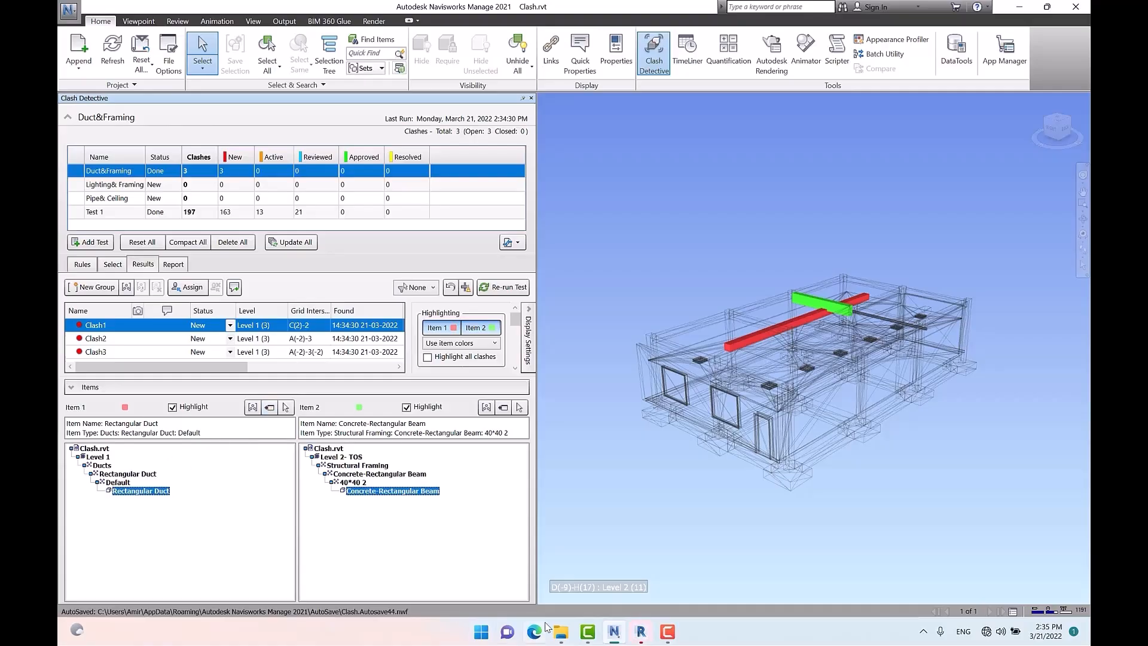
Step: Switch to Revit to check the rectangular duct in the Navisworks SwitchBack view, and return to Navisworks
left_click(640, 632)
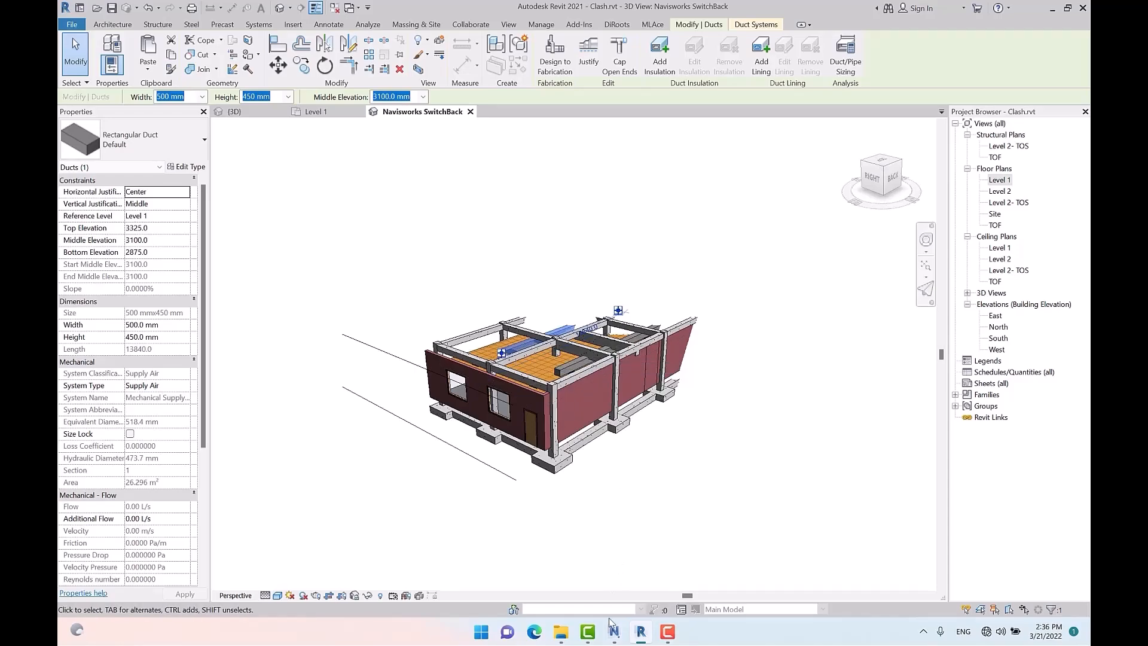
left_click(614, 632)
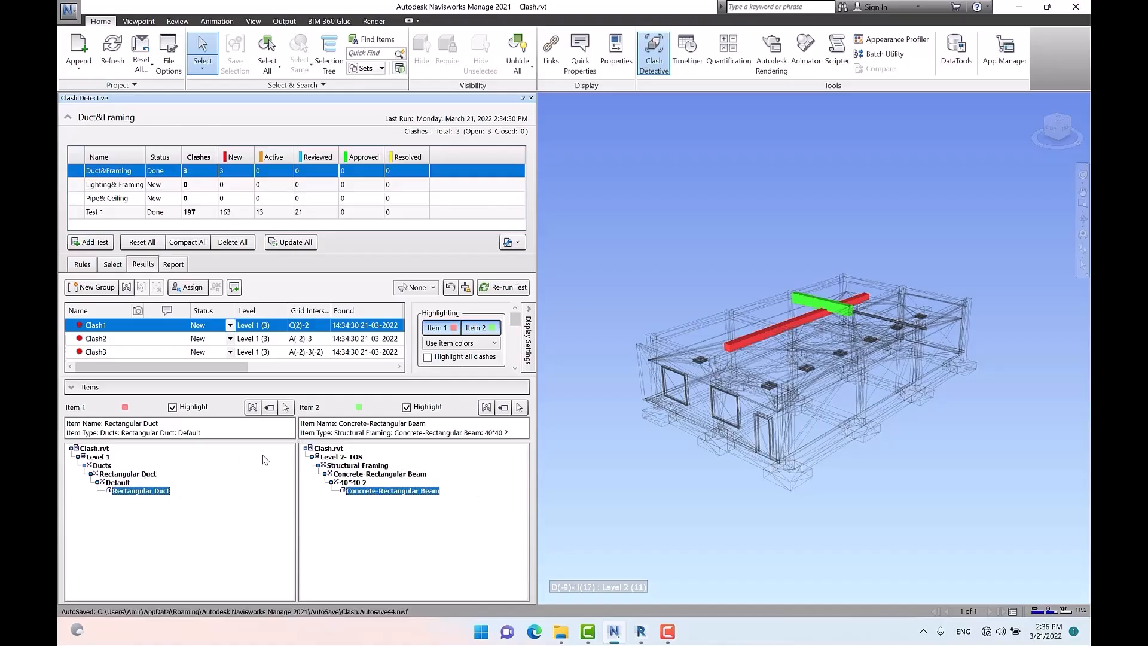
Step: Turn off both Dim Other and Hide Other isolation for Clash1, selecting its rectangular duct and finally its concrete beam in the scene
left_click(285, 407)
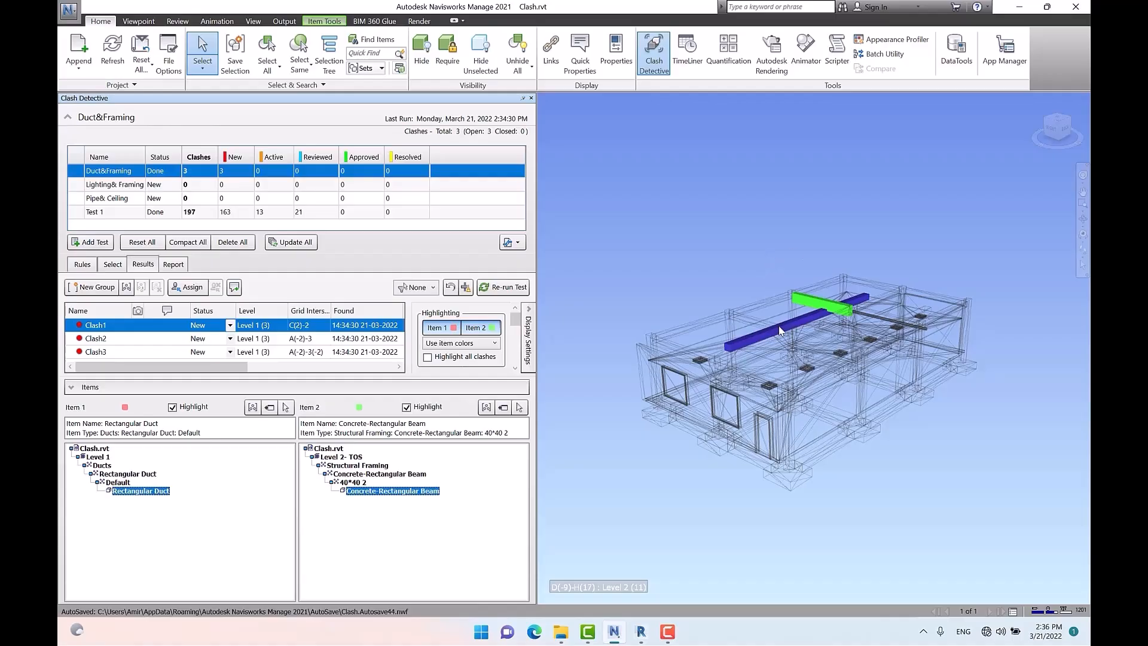
scroll(489, 353, "down", 1)
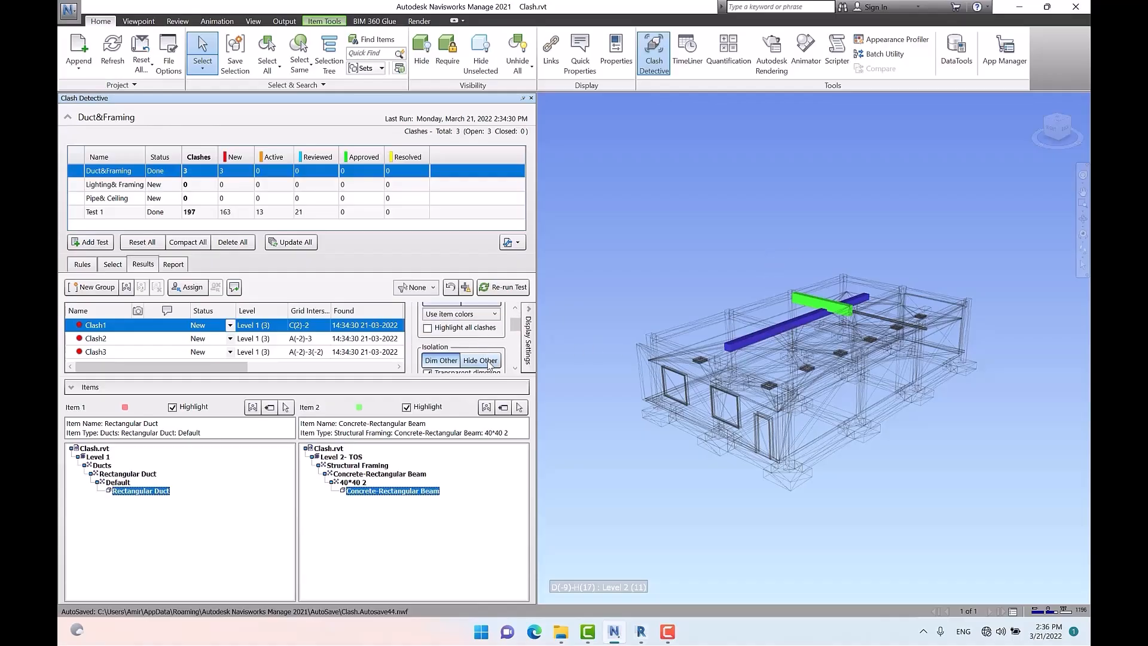
left_click(480, 360)
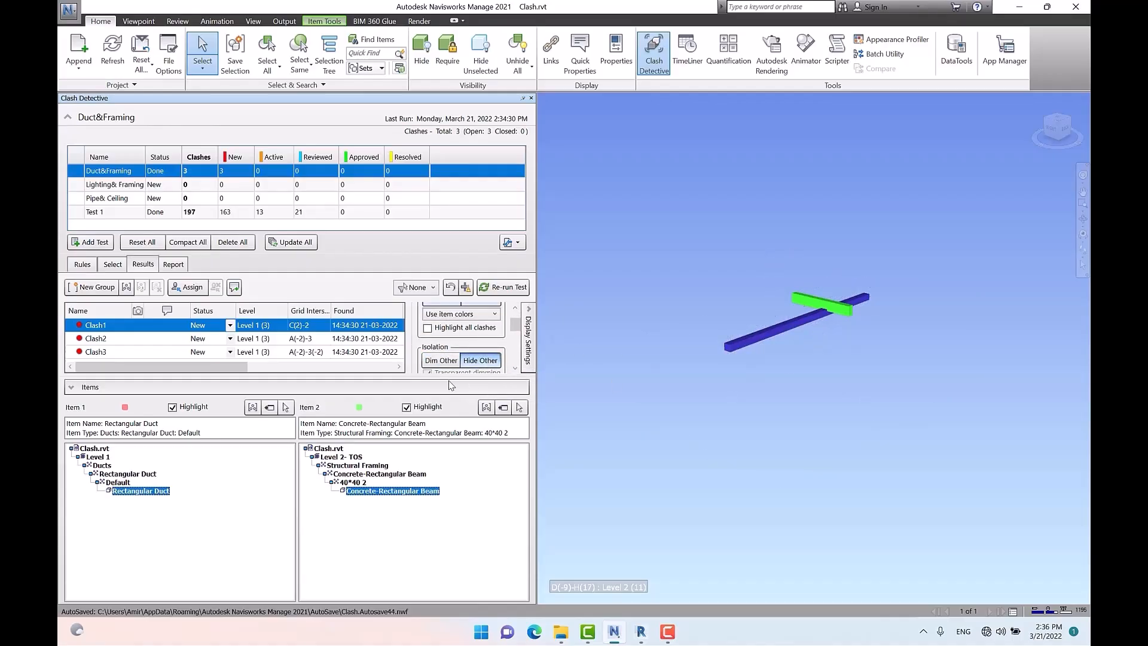
left_click(480, 360)
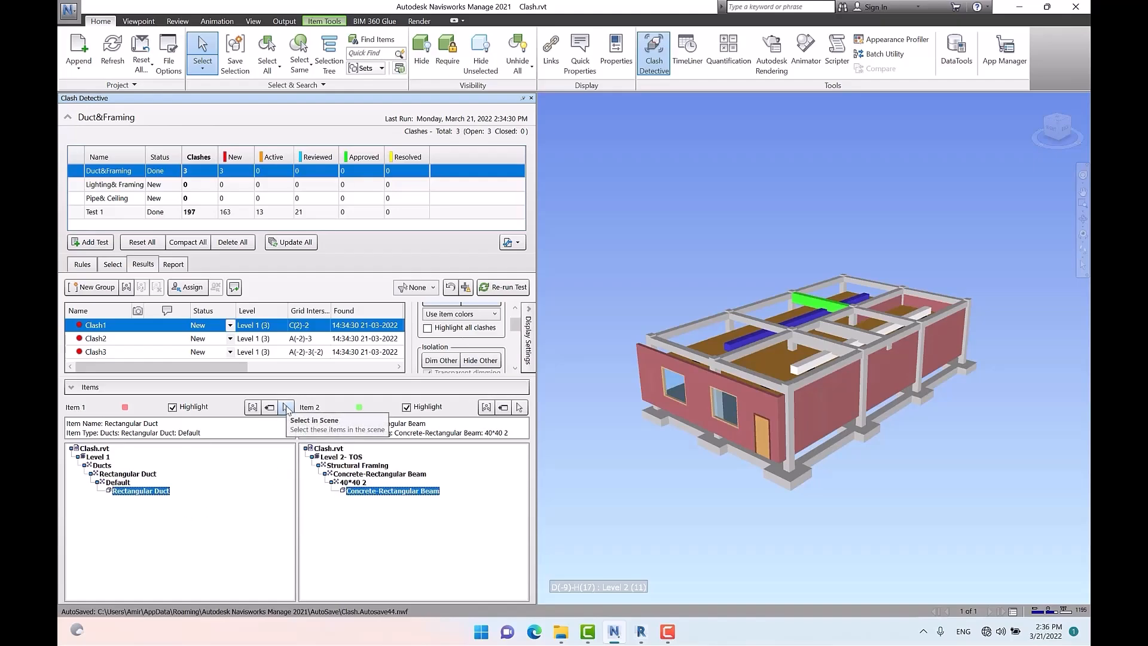
left_click(520, 408)
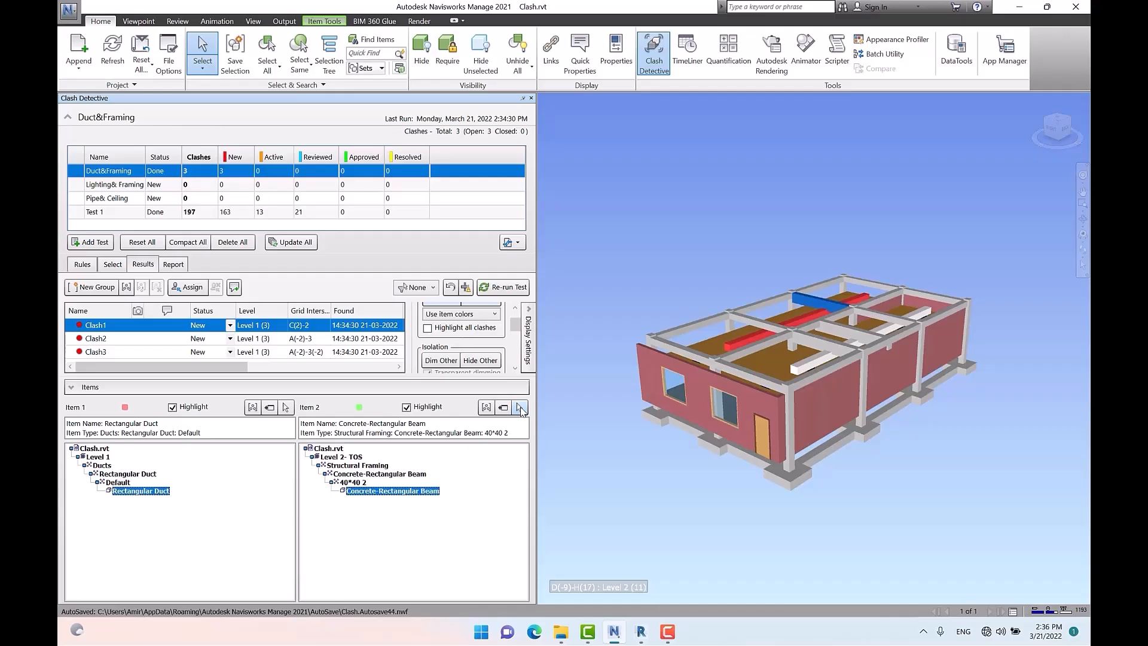